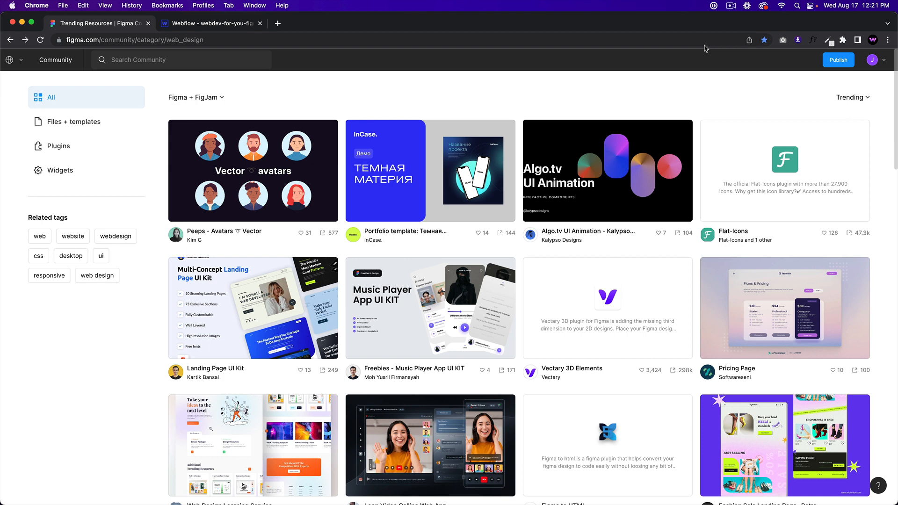
Step: Browse the community listing and open the Pricing Page file to see its pages
{"action": "scroll", "coordinate": [504, 91], "scroll_direction": "down", "scroll_amount": 8}
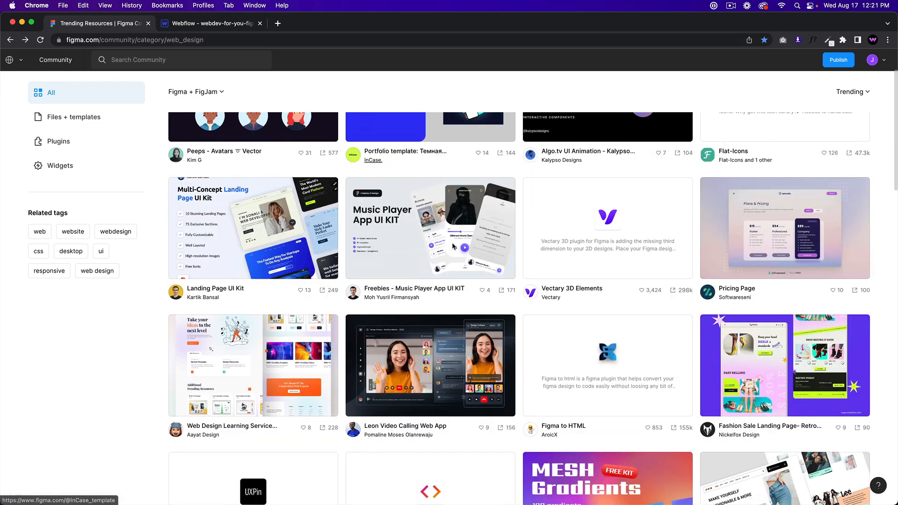
{"action": "scroll", "coordinate": [484, 290], "scroll_direction": "up", "scroll_amount": 6}
{"action": "scroll", "coordinate": [485, 290], "scroll_direction": "up", "scroll_amount": 2}
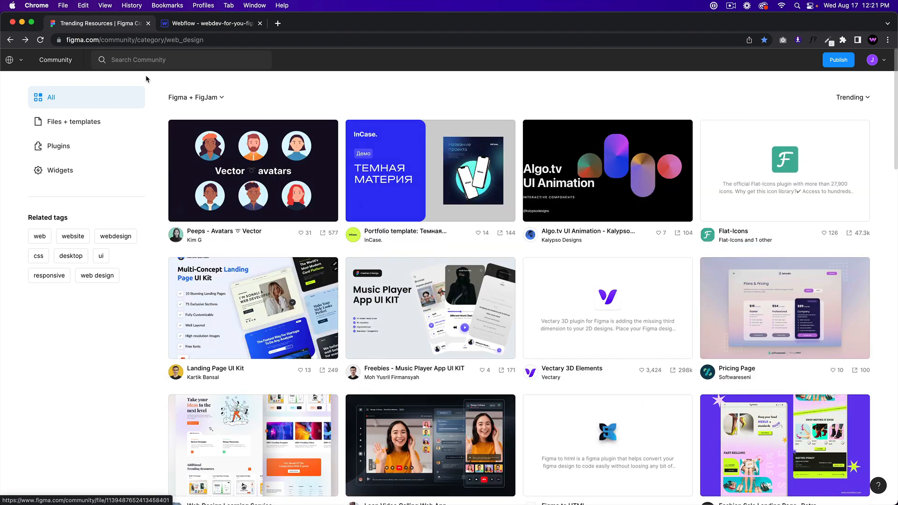
{"action": "scroll", "coordinate": [421, 196], "scroll_direction": "down", "scroll_amount": 5}
{"action": "scroll", "coordinate": [481, 257], "scroll_direction": "down", "scroll_amount": 8}
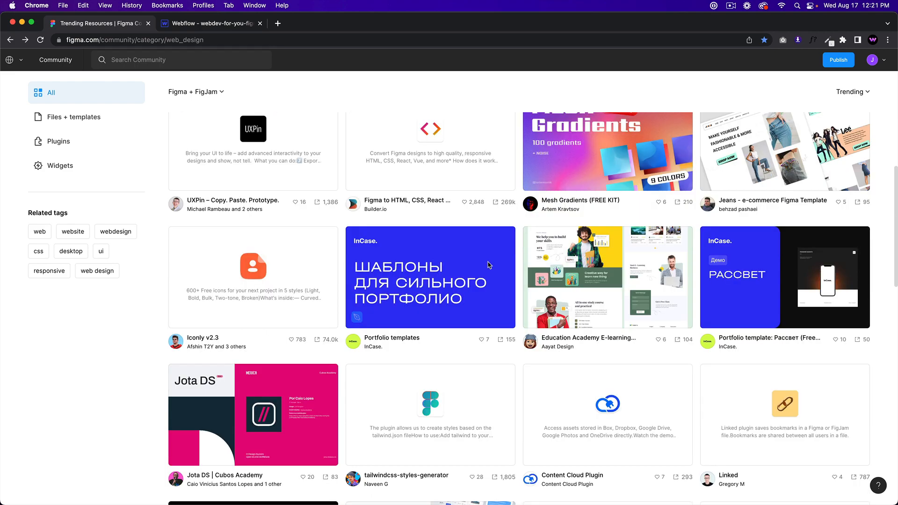
{"action": "scroll", "coordinate": [484, 266], "scroll_direction": "up", "scroll_amount": 2}
{"action": "scroll", "coordinate": [483, 268], "scroll_direction": "down", "scroll_amount": 3}
{"action": "scroll", "coordinate": [482, 266], "scroll_direction": "up", "scroll_amount": 13}
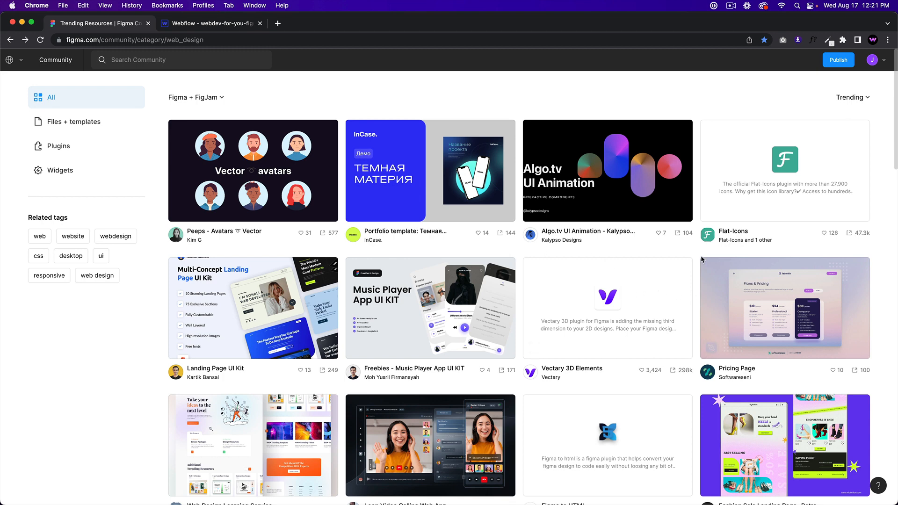
{"action": "left_click", "coordinate": [788, 311]}
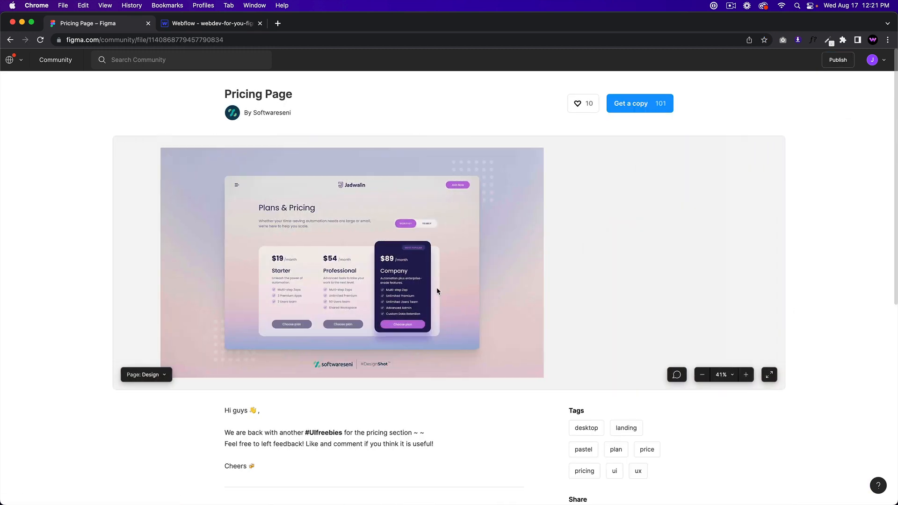
{"action": "left_click", "coordinate": [161, 374]}
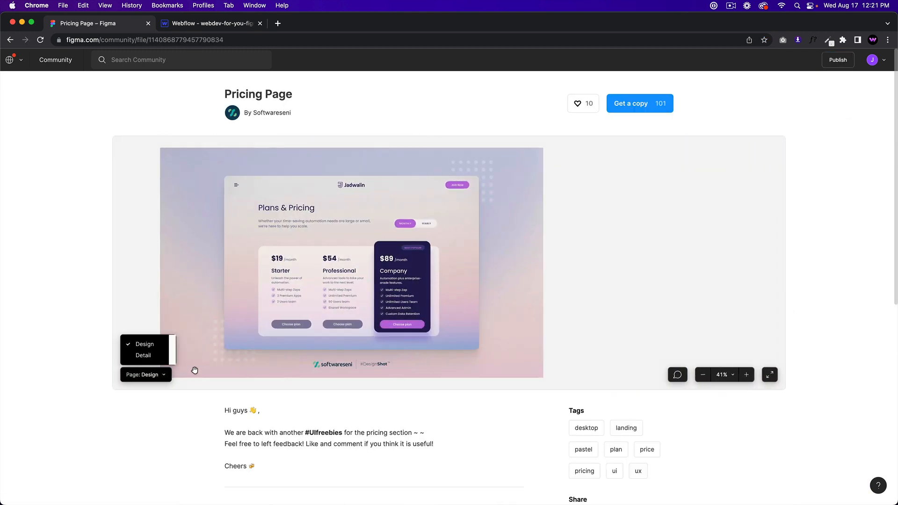
Step: Copy the Pricing Page file to drafts and view its Detail page of font and colours
{"action": "left_click", "coordinate": [634, 109]}
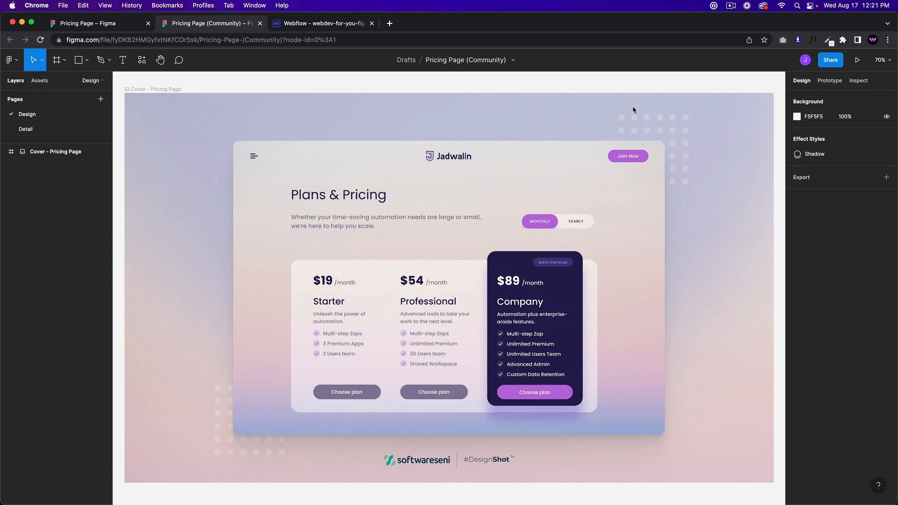
{"action": "left_click", "coordinate": [28, 129]}
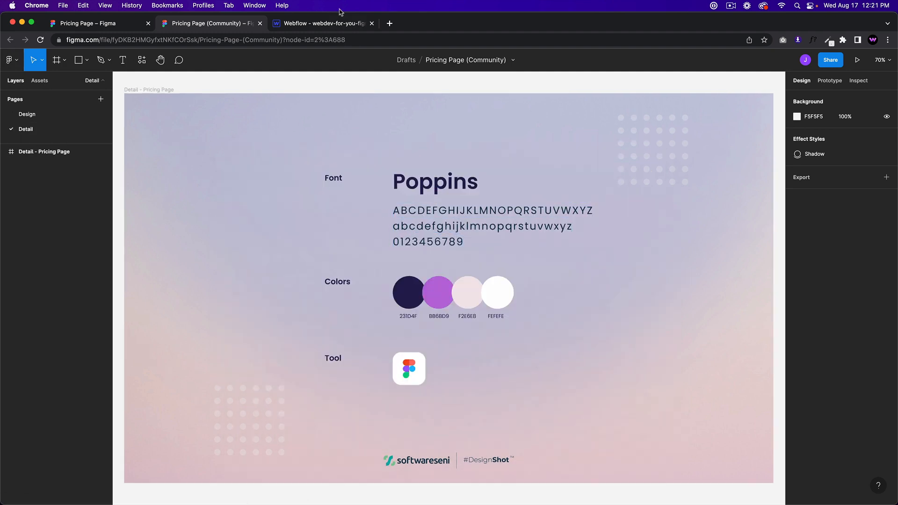
{"action": "left_click", "coordinate": [321, 23]}
Step: In Project Settings > Fonts, pick Poppins from the Google Fonts list
{"action": "mouse_move", "coordinate": [9, 61]}
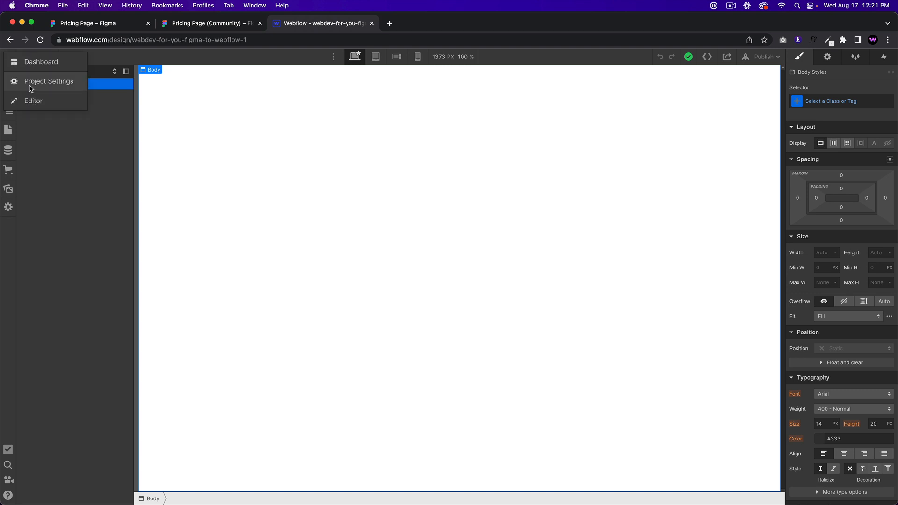
{"action": "left_click", "coordinate": [29, 84]}
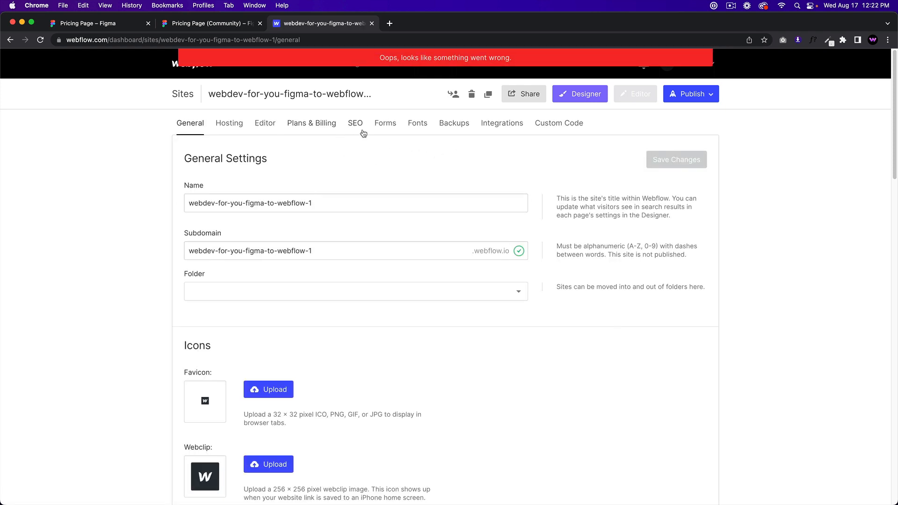
{"action": "left_click", "coordinate": [417, 123]}
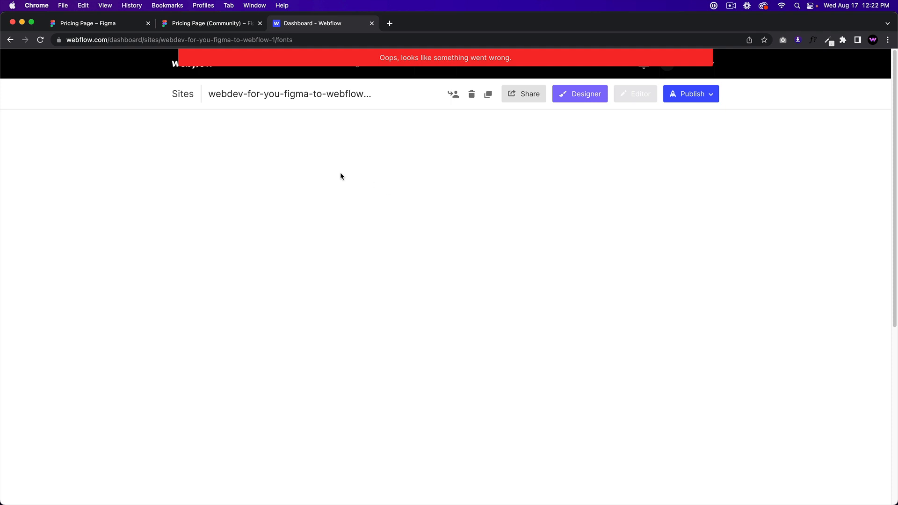
{"action": "left_click", "coordinate": [283, 203]}
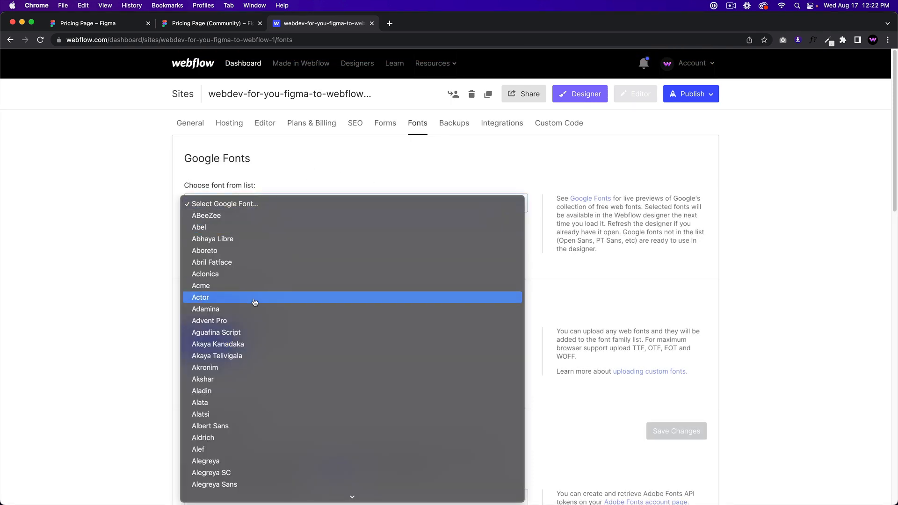
{"action": "type", "text": "p"}
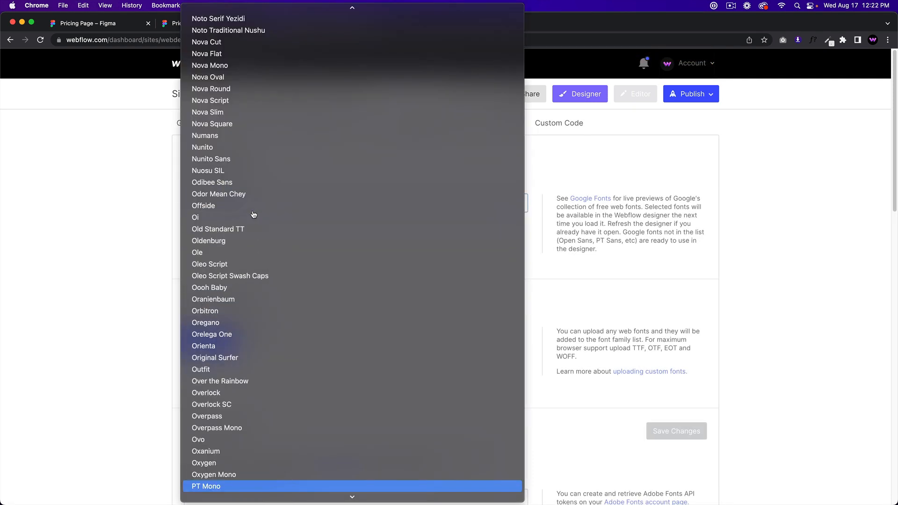
{"action": "scroll", "coordinate": [253, 214], "scroll_direction": "down", "scroll_amount": 20}
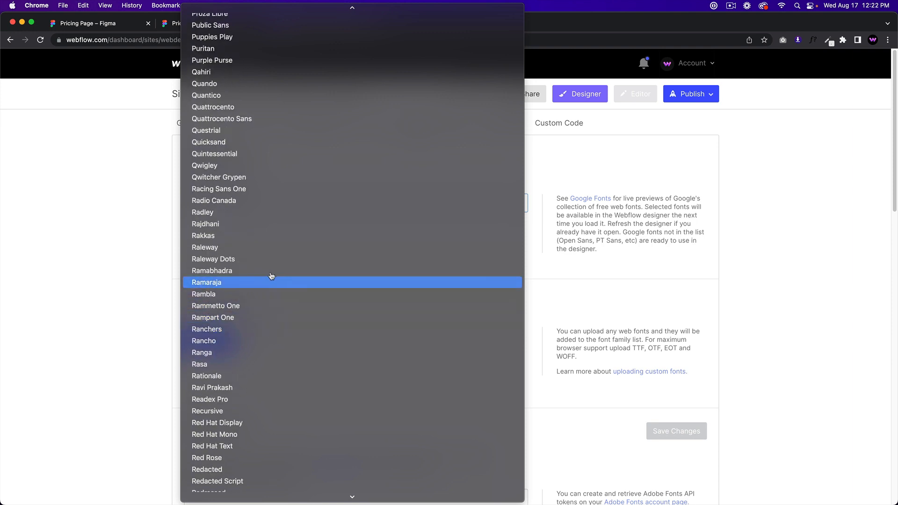
{"action": "scroll", "coordinate": [271, 276], "scroll_direction": "up", "scroll_amount": 10}
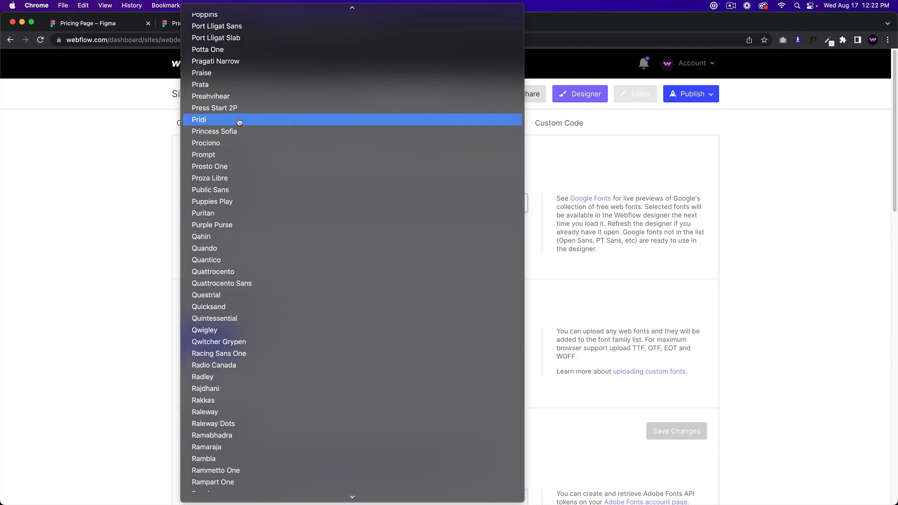
{"action": "scroll", "coordinate": [238, 122], "scroll_direction": "up", "scroll_amount": 5}
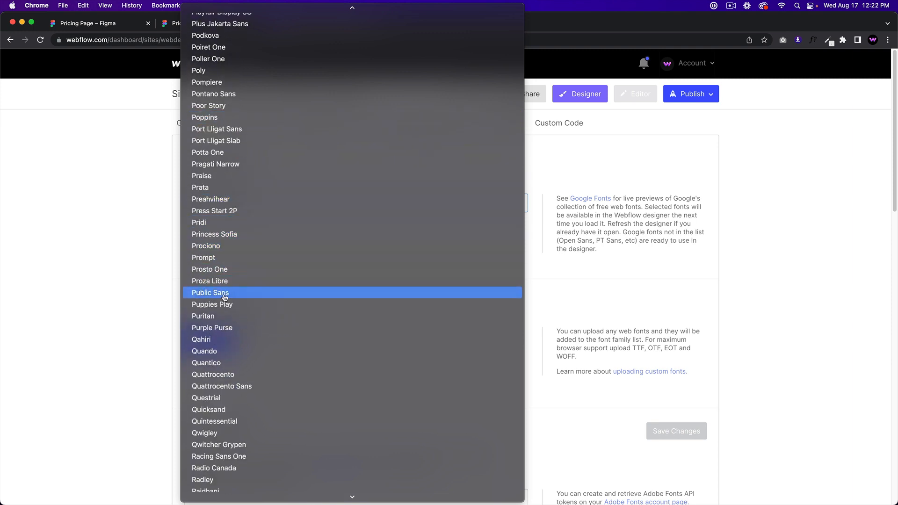
{"action": "left_click", "coordinate": [206, 118]}
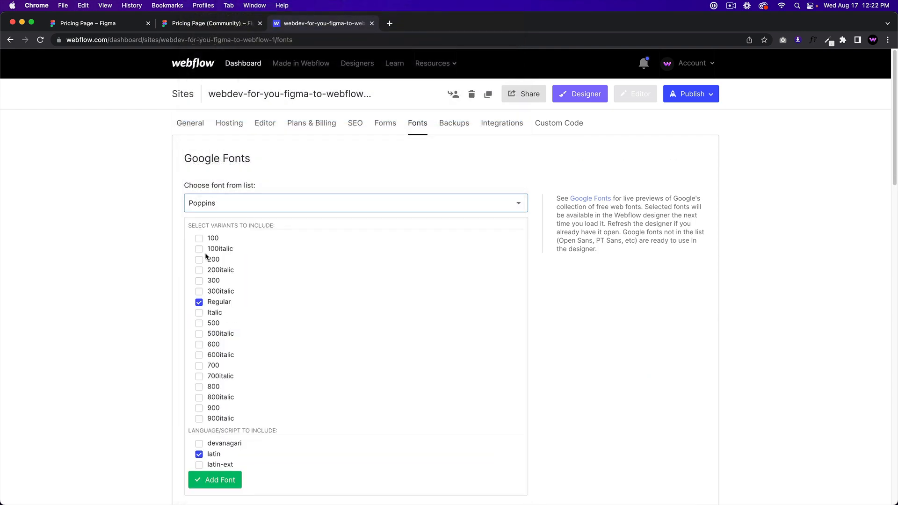
Step: Tick every Poppins weight from 100 to 900 plus italics and add the font
{"action": "left_click", "coordinate": [199, 238]}
{"action": "left_click", "coordinate": [198, 249]}
{"action": "left_click", "coordinate": [199, 260]}
{"action": "left_click", "coordinate": [199, 270]}
{"action": "left_click", "coordinate": [199, 281]}
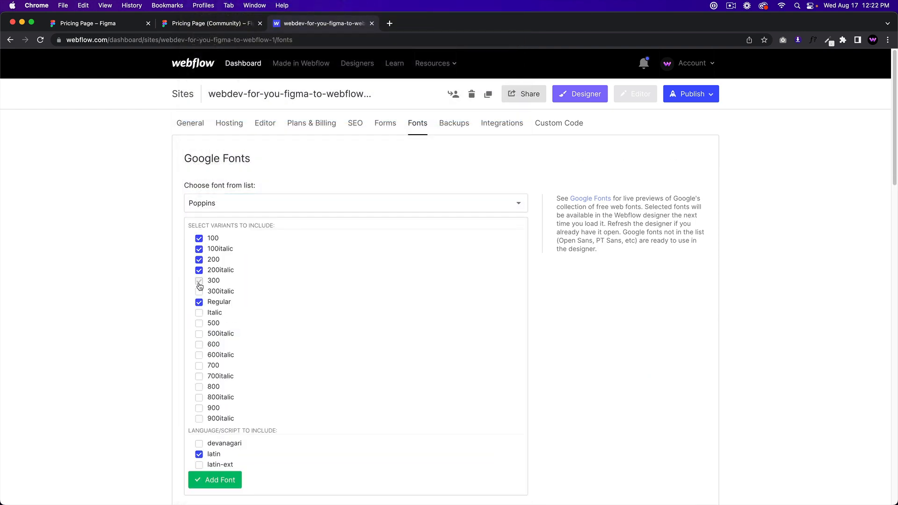
{"action": "left_click", "coordinate": [199, 292]}
{"action": "left_click", "coordinate": [199, 313]}
{"action": "left_click", "coordinate": [198, 323]}
{"action": "left_click", "coordinate": [199, 334]}
{"action": "left_click", "coordinate": [198, 344]}
{"action": "left_click", "coordinate": [198, 355]}
{"action": "left_click", "coordinate": [199, 366]}
{"action": "left_click", "coordinate": [199, 377]}
{"action": "left_click", "coordinate": [199, 387]}
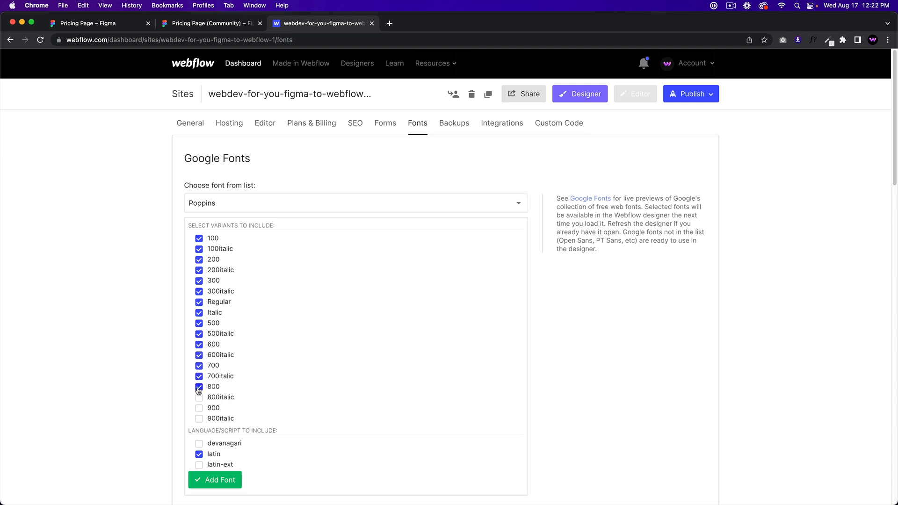
{"action": "left_click", "coordinate": [198, 398]}
{"action": "left_click", "coordinate": [198, 408]}
{"action": "left_click", "coordinate": [199, 418]}
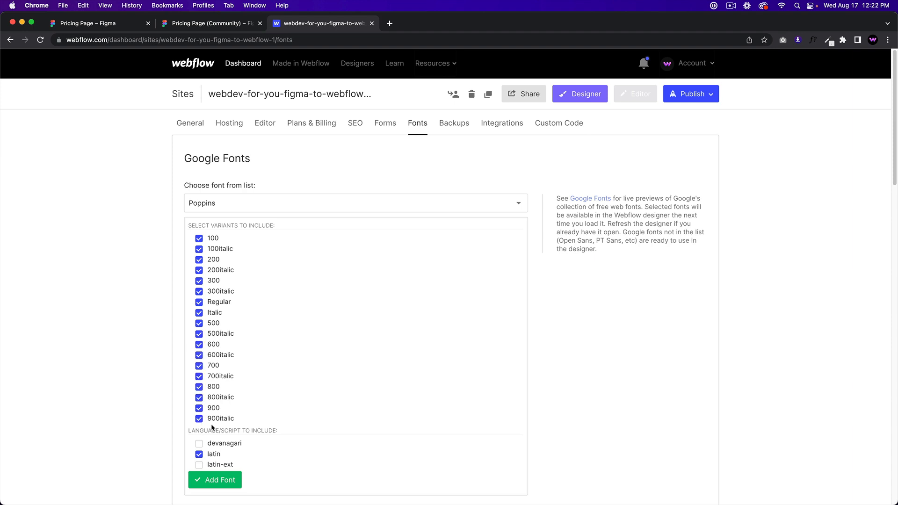
{"action": "left_click", "coordinate": [220, 480]}
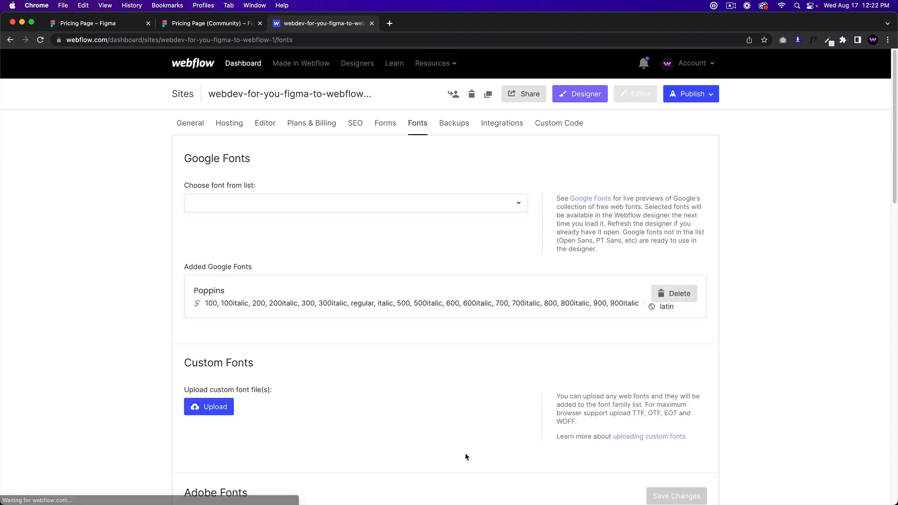
{"action": "left_click", "coordinate": [587, 98]}
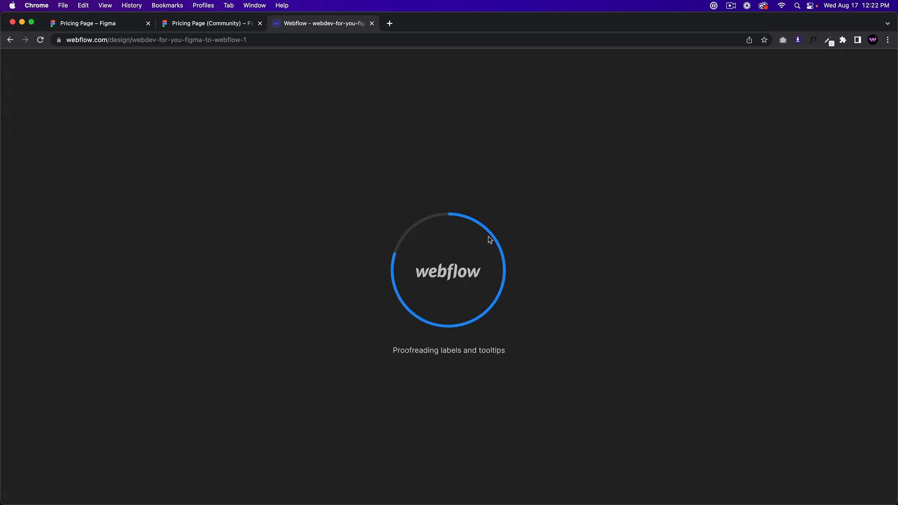
Step: Check the dark navy 231D4F colour swatch in the Figma copy
{"action": "left_click", "coordinate": [187, 25]}
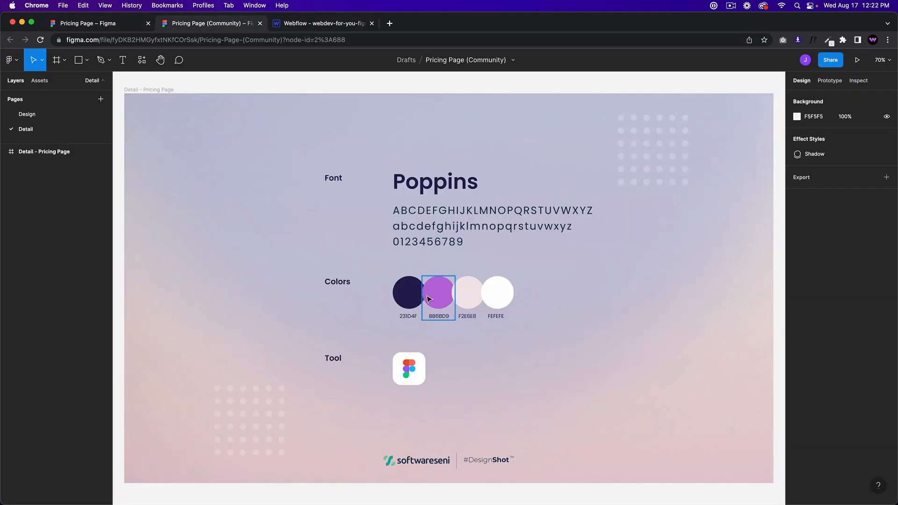
{"action": "left_click", "coordinate": [409, 292]}
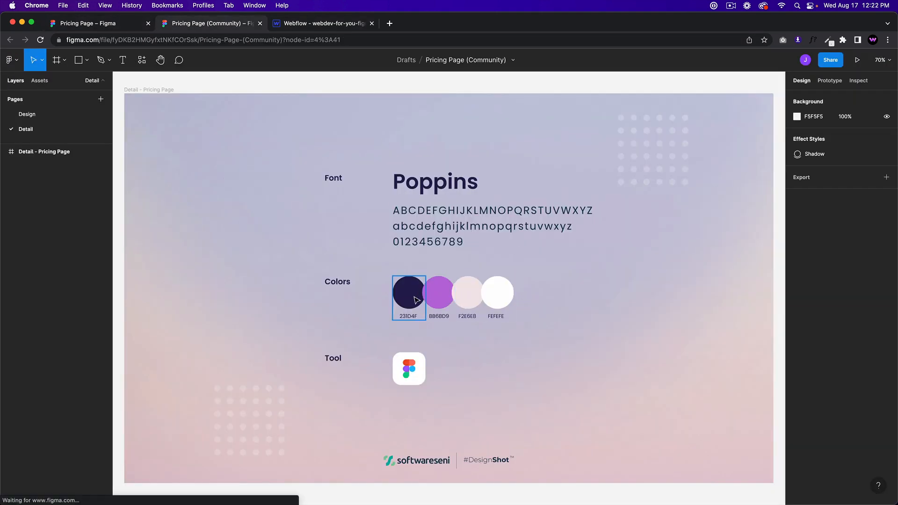
{"action": "left_click", "coordinate": [321, 25]}
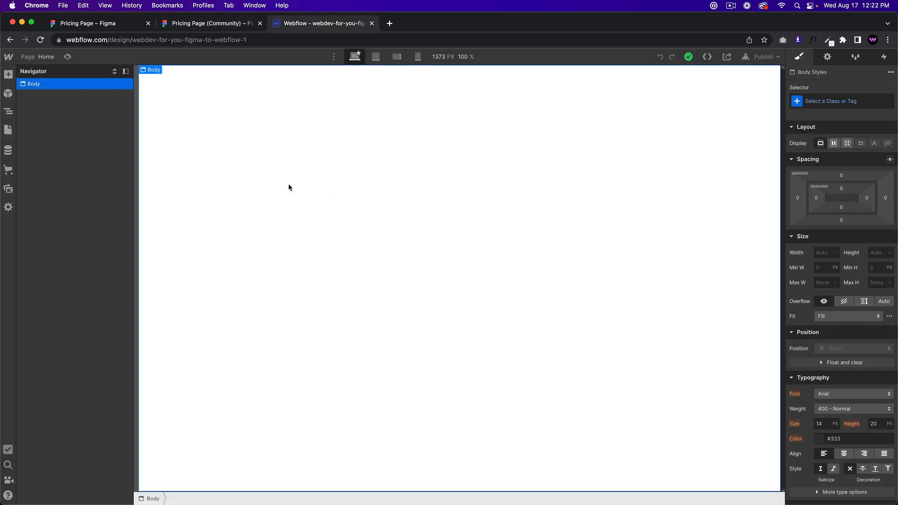
Step: Insert a Div Block into the page Body via Quick Find 'div'
{"action": "key", "text": "super+e"}
{"action": "type", "text": "div"}
{"action": "key", "text": "Return"}
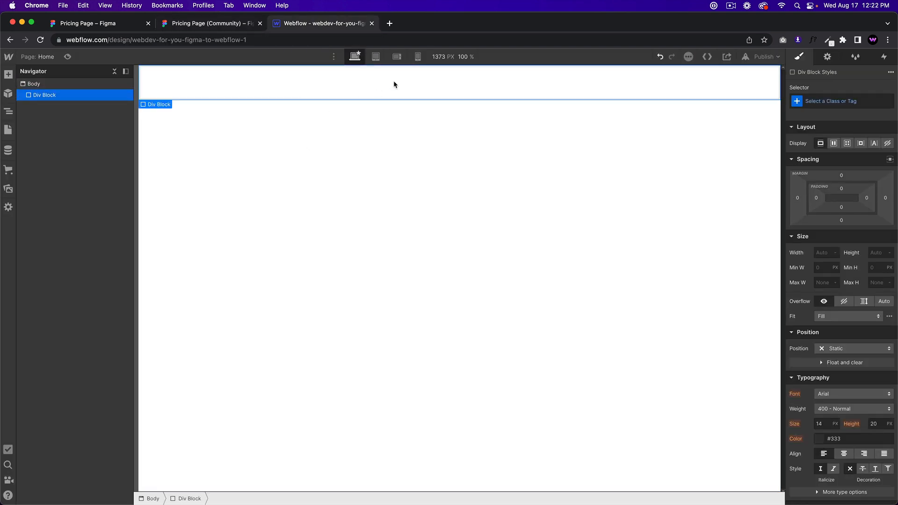
{"action": "scroll", "coordinate": [865, 280], "scroll_direction": "down", "scroll_amount": 4}
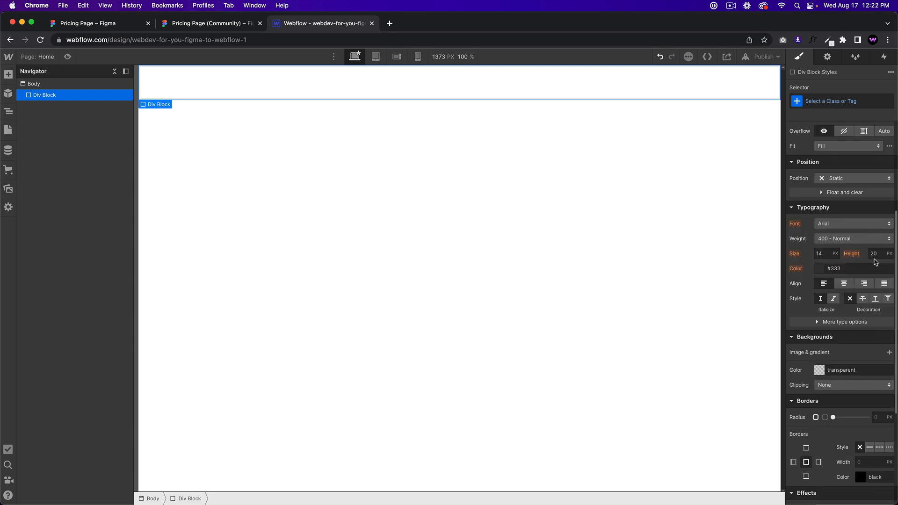
Step: Apply navy 231D4F as the Div Block background and save it as swatch Midnight Blue
{"action": "left_click", "coordinate": [189, 24]}
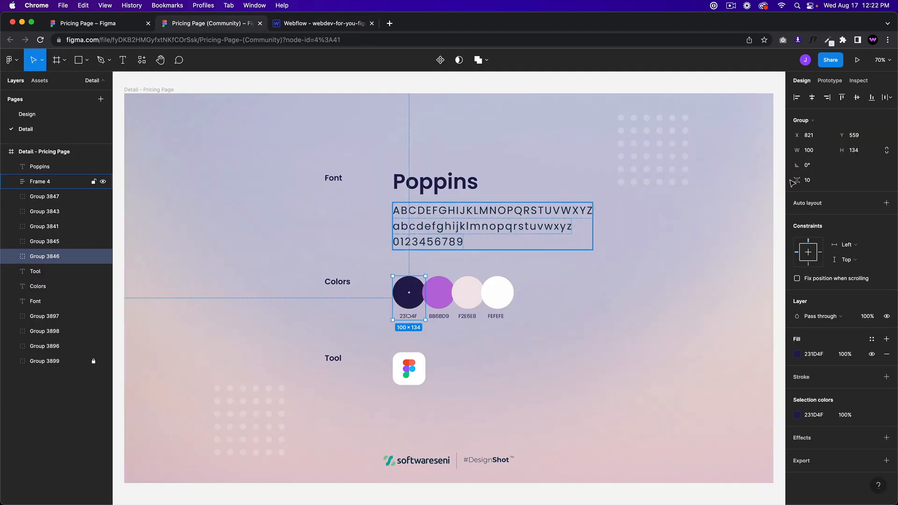
{"action": "left_click", "coordinate": [819, 357]}
{"action": "key", "text": "super+c"}
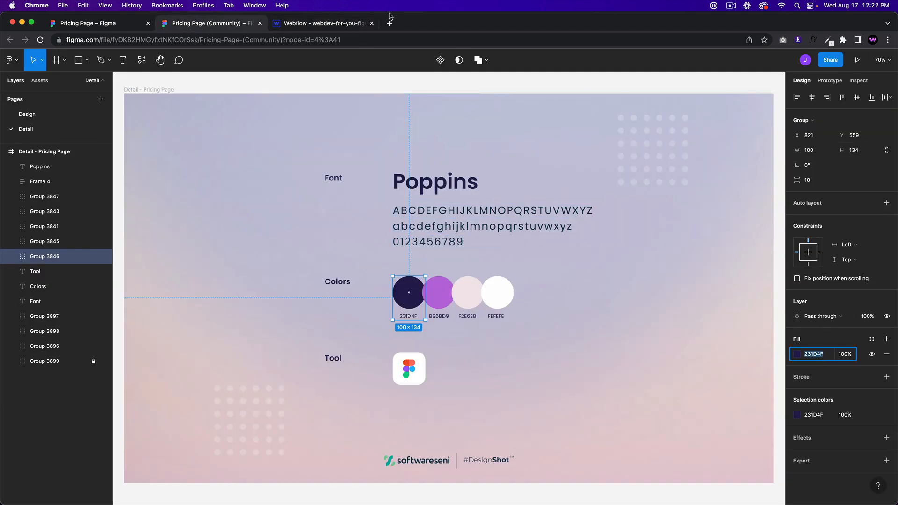
{"action": "left_click", "coordinate": [314, 23]}
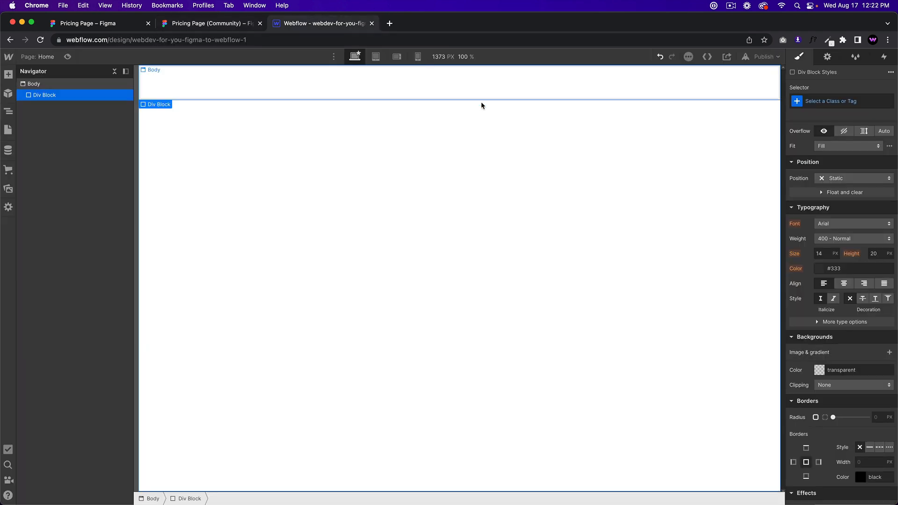
{"action": "left_click", "coordinate": [865, 371]}
{"action": "key", "text": "super+v"}
{"action": "key", "text": "Return"}
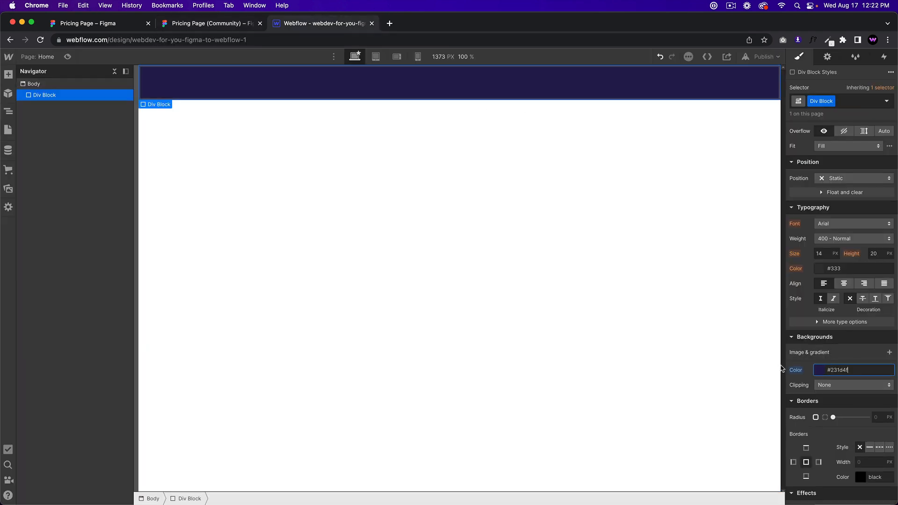
{"action": "left_click", "coordinate": [814, 370]}
{"action": "left_click", "coordinate": [808, 352]}
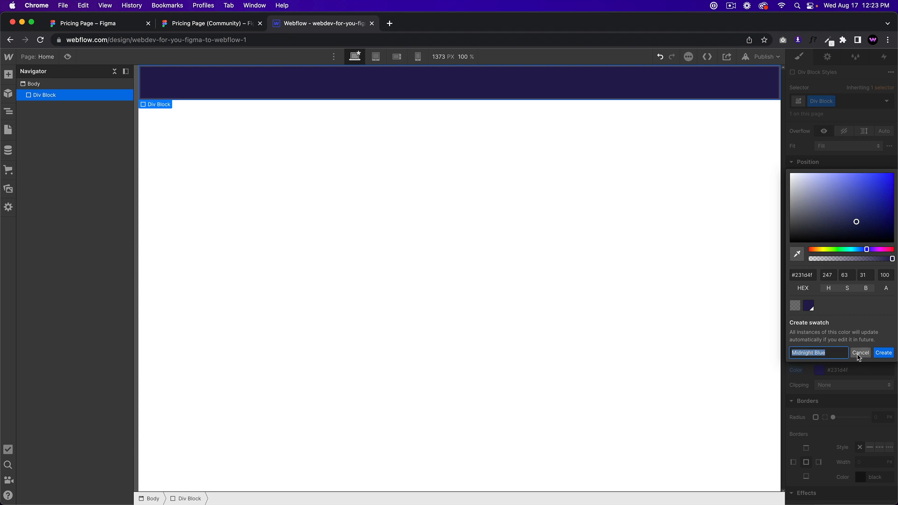
{"action": "type", "text": "Midnight Blue"}
{"action": "left_click", "coordinate": [887, 353]}
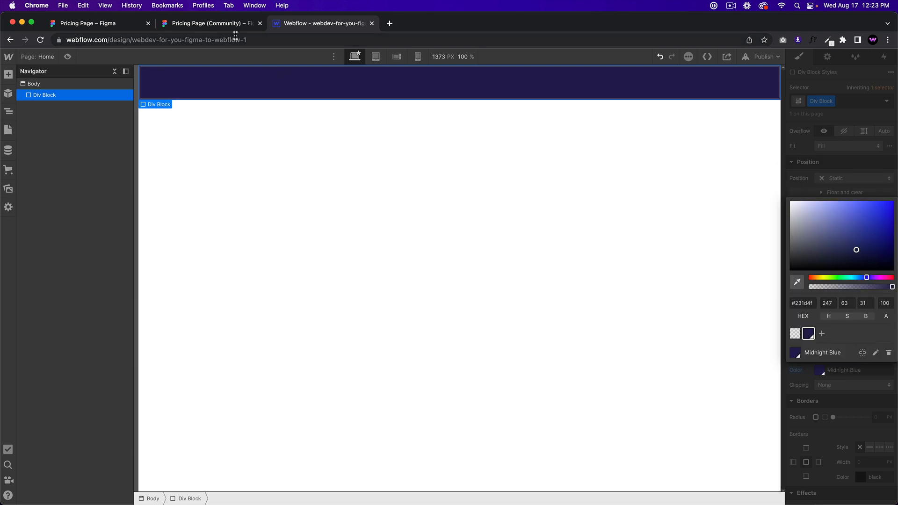
Step: Apply purple BB6BD9 from Figma to the block and save it as swatch Medium Orchid
{"action": "left_click", "coordinate": [115, 26]}
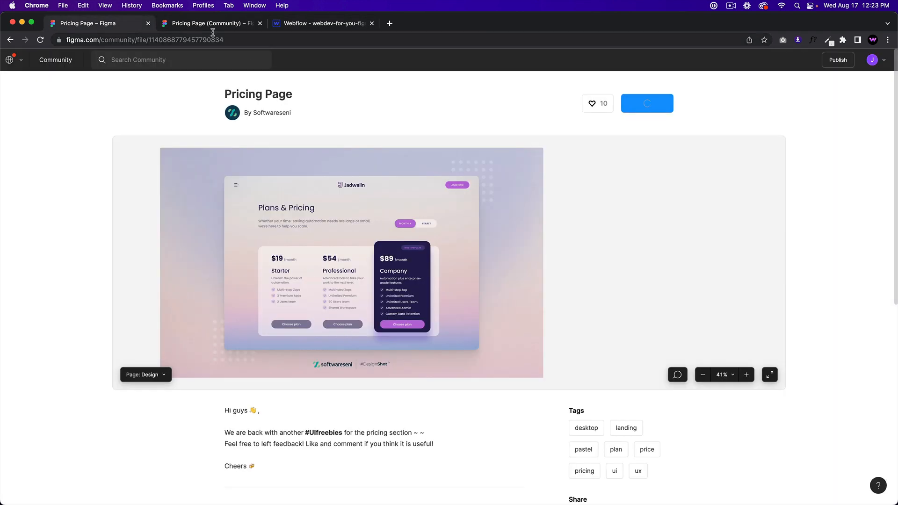
{"action": "left_click", "coordinate": [211, 23]}
{"action": "left_click", "coordinate": [444, 309]}
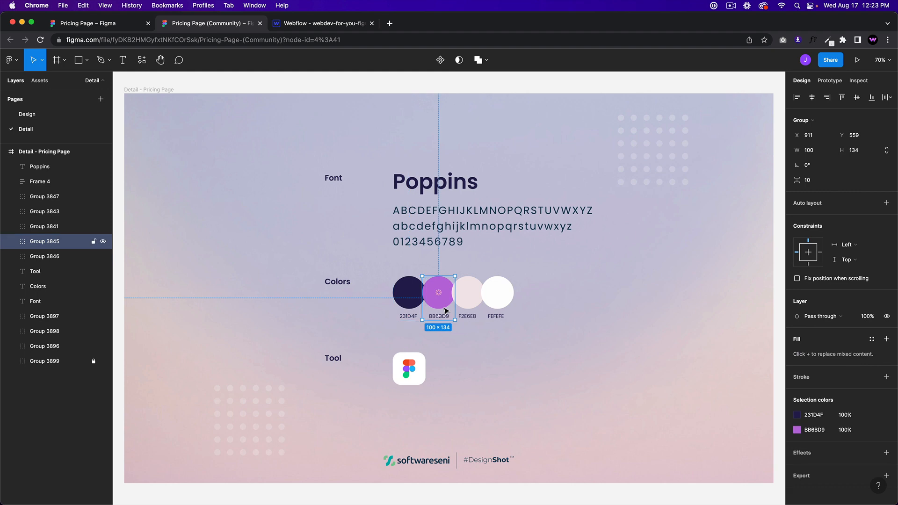
{"action": "left_click", "coordinate": [821, 429]}
{"action": "left_click", "coordinate": [826, 431]}
{"action": "double_click", "coordinate": [827, 431]}
{"action": "key", "text": "super+c"}
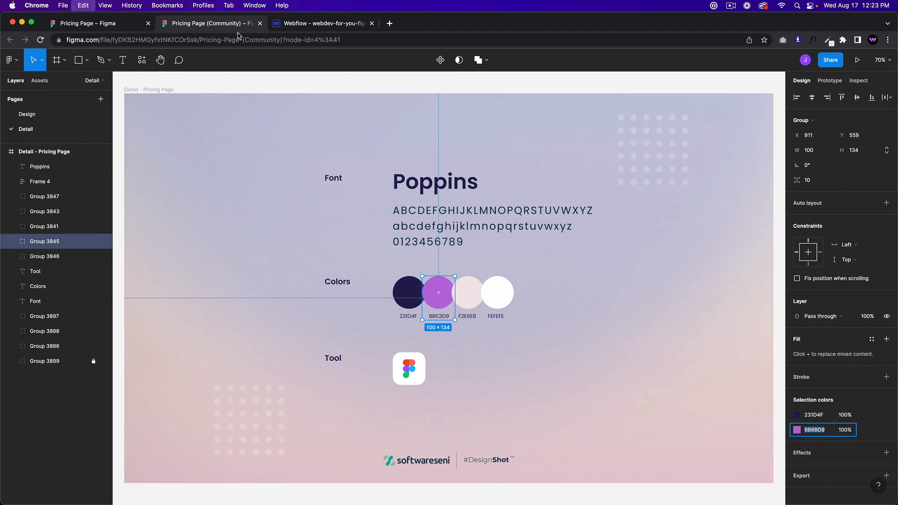
{"action": "left_click", "coordinate": [318, 24]}
{"action": "left_click", "coordinate": [822, 333]}
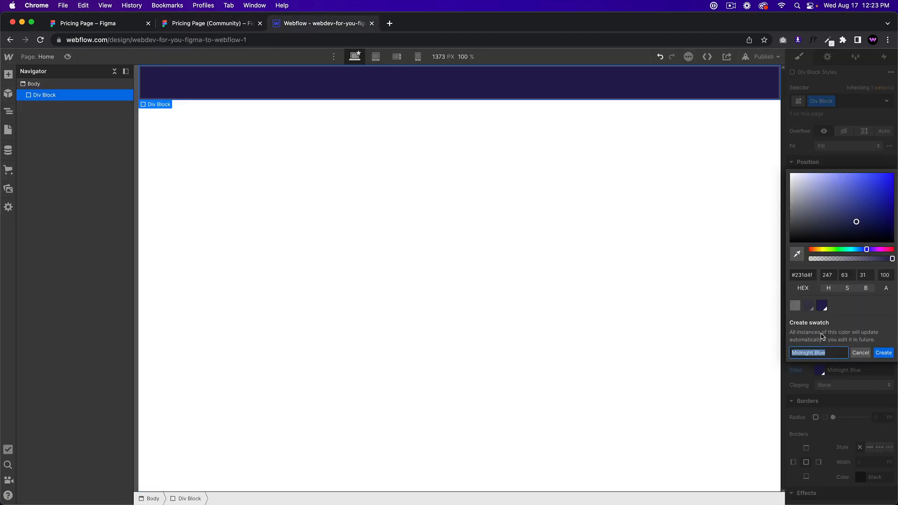
{"action": "left_click", "coordinate": [810, 276]}
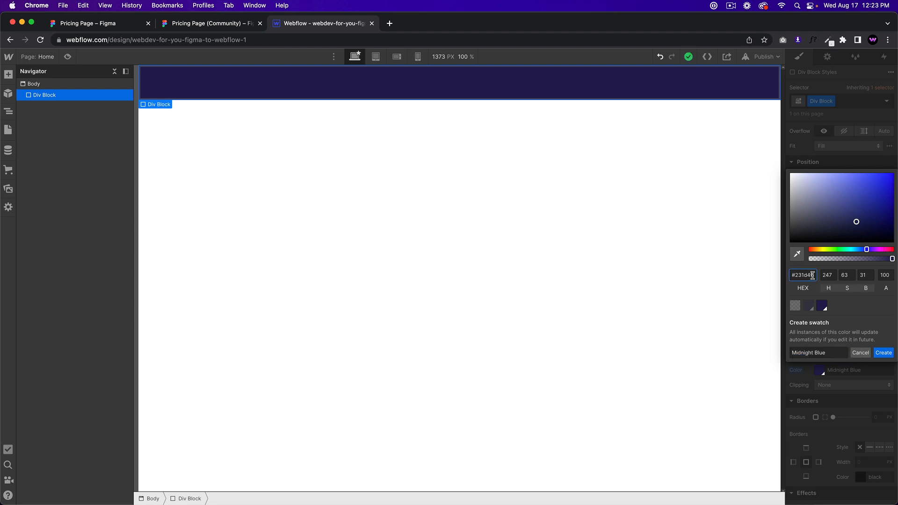
{"action": "left_click", "coordinate": [860, 352]}
{"action": "left_click", "coordinate": [813, 322]}
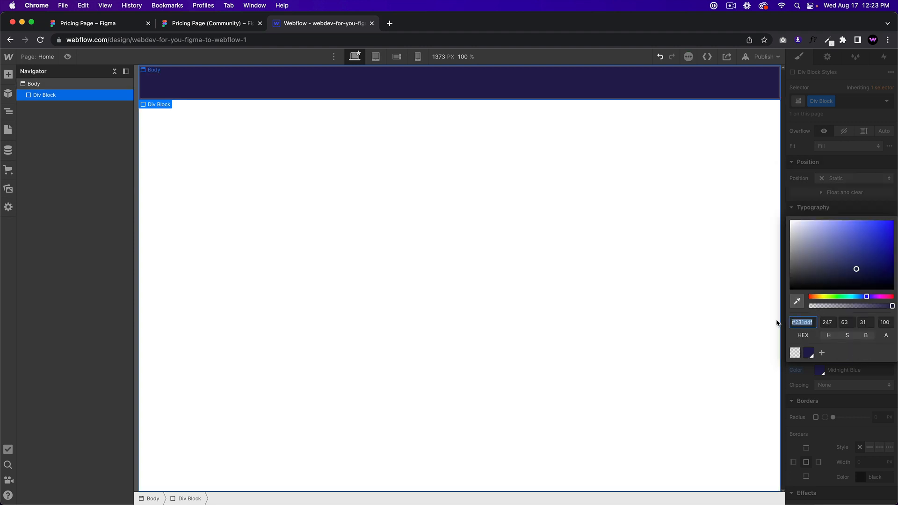
{"action": "key", "text": "super+v"}
{"action": "left_click", "coordinate": [821, 354]}
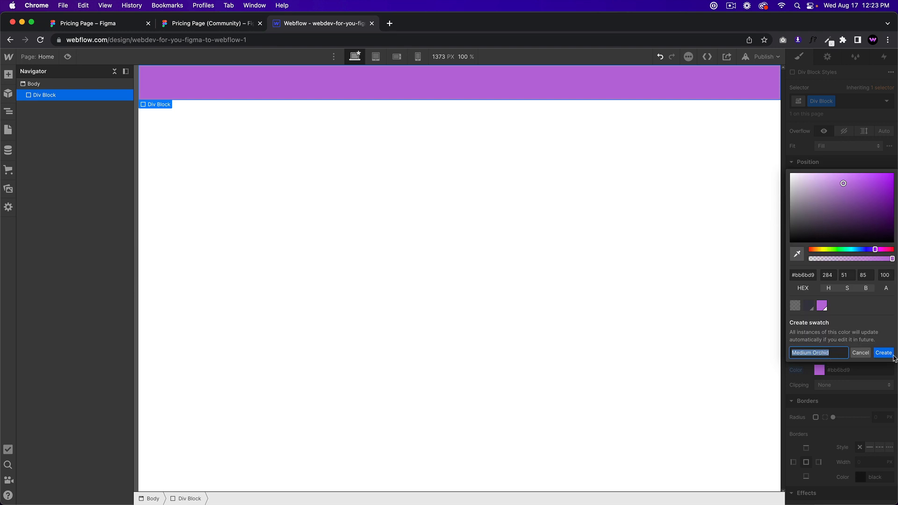
{"action": "left_click", "coordinate": [885, 353]}
Step: Apply pale pink F2E6E8 to the block and save it as swatch Lavender Blush
{"action": "left_click", "coordinate": [190, 25]}
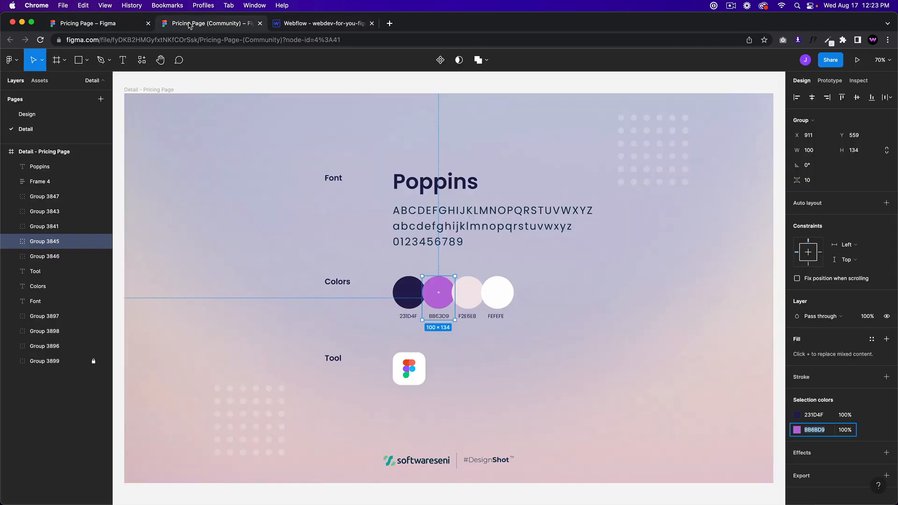
{"action": "left_click", "coordinate": [467, 291]}
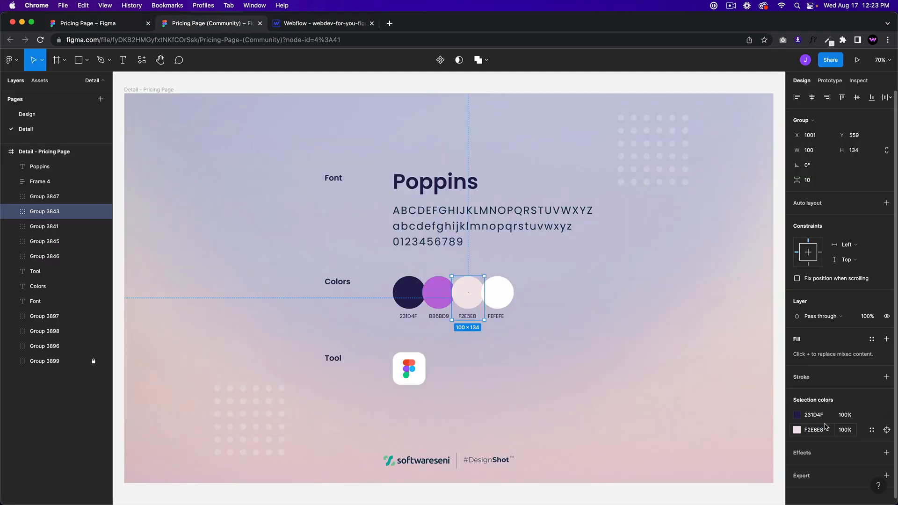
{"action": "left_click", "coordinate": [825, 430]}
{"action": "key", "text": "cmd+c"}
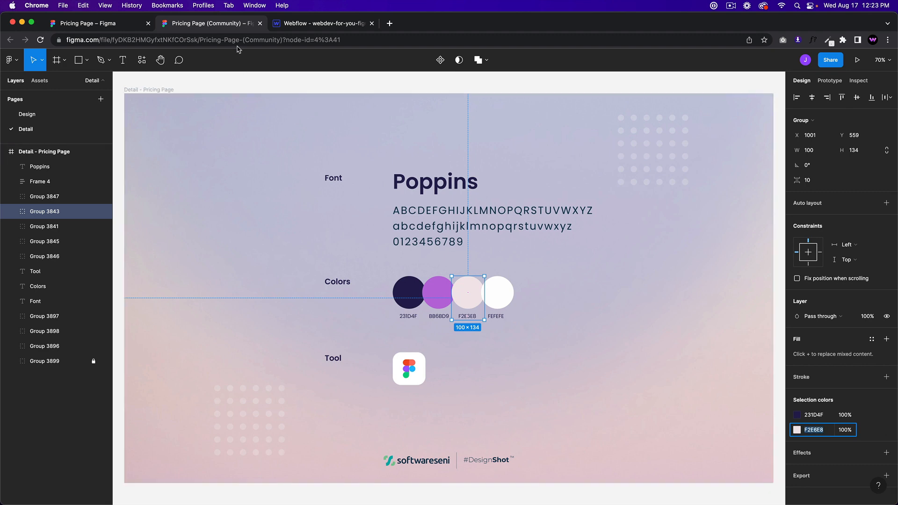
{"action": "left_click", "coordinate": [326, 30]}
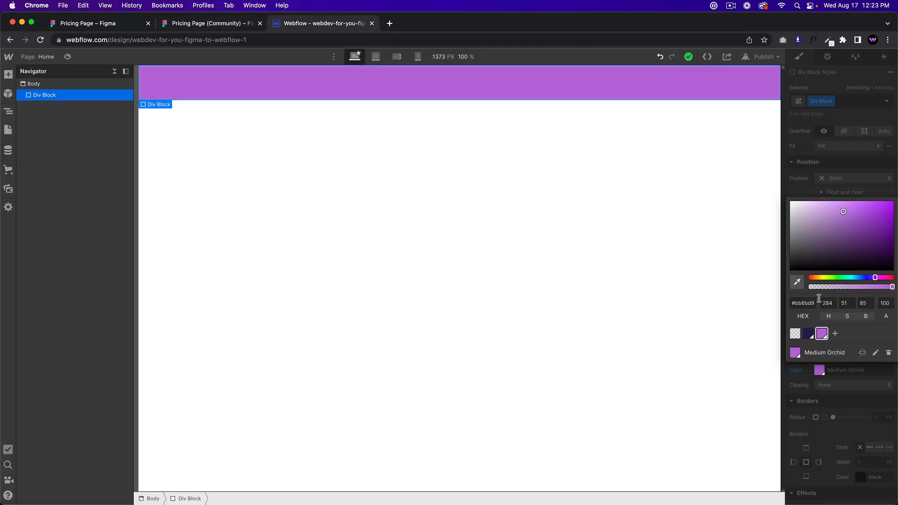
{"action": "left_click", "coordinate": [803, 303]}
{"action": "key", "text": "cmd+v"}
{"action": "key", "text": "Return"}
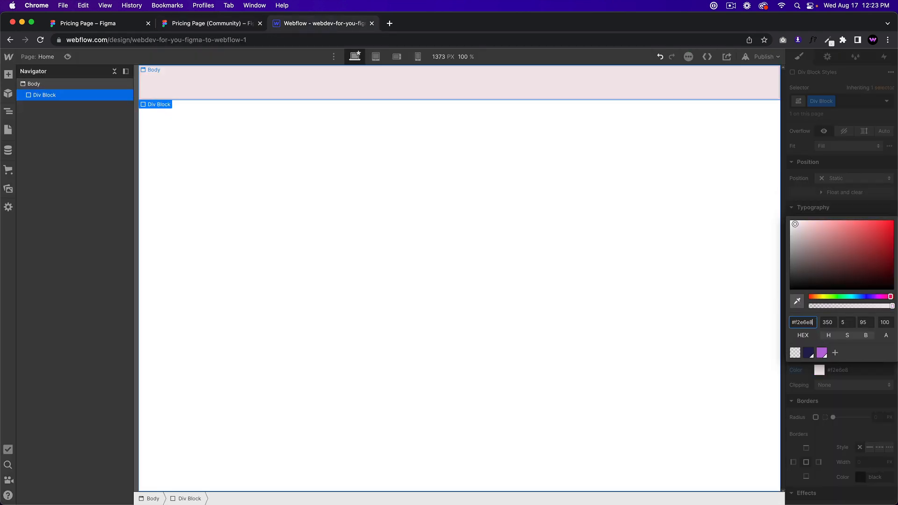
{"action": "left_click", "coordinate": [835, 352]}
{"action": "left_click", "coordinate": [883, 356]}
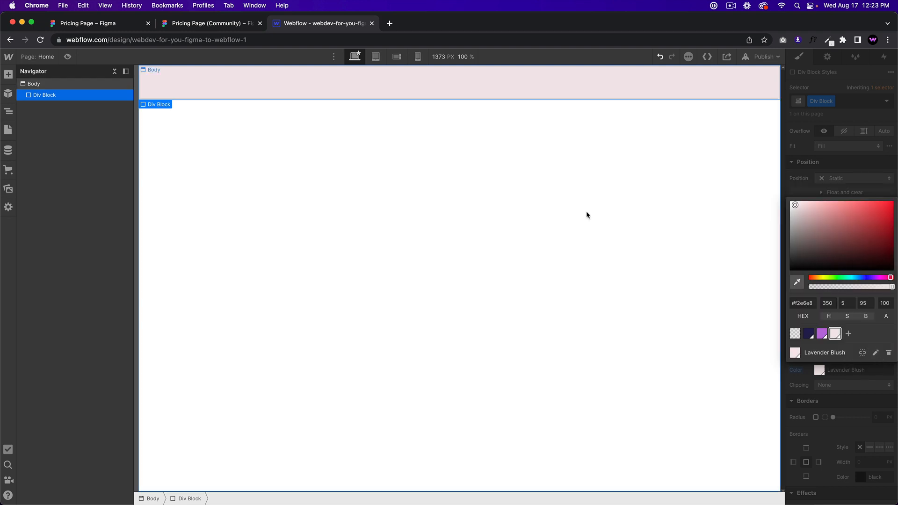
Step: Apply white FEFEFE to the block and save it as swatch White
{"action": "left_click", "coordinate": [187, 24]}
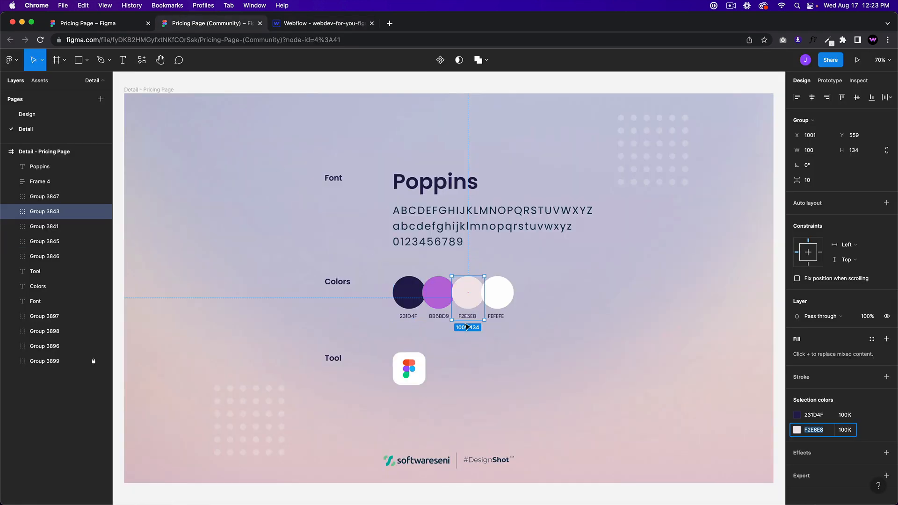
{"action": "left_click", "coordinate": [497, 302]}
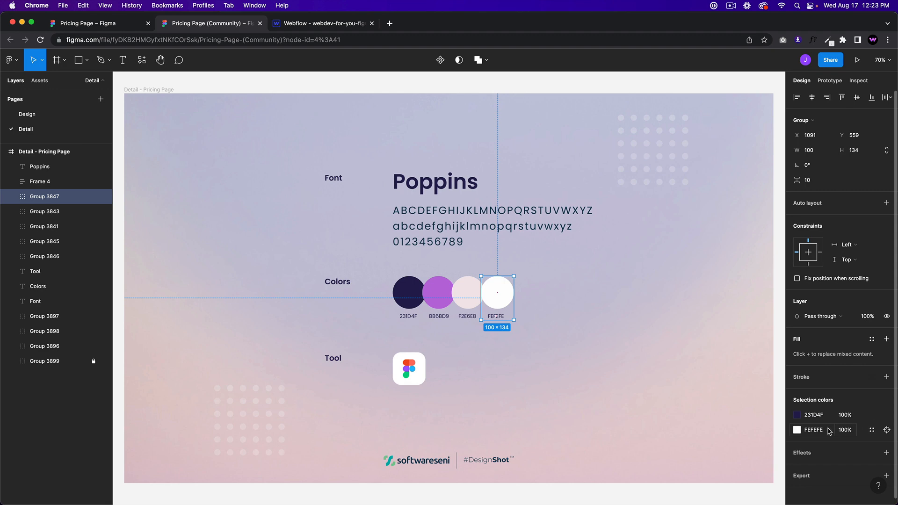
{"action": "left_click", "coordinate": [813, 429]}
{"action": "key", "text": "super+c"}
{"action": "left_click", "coordinate": [323, 22]}
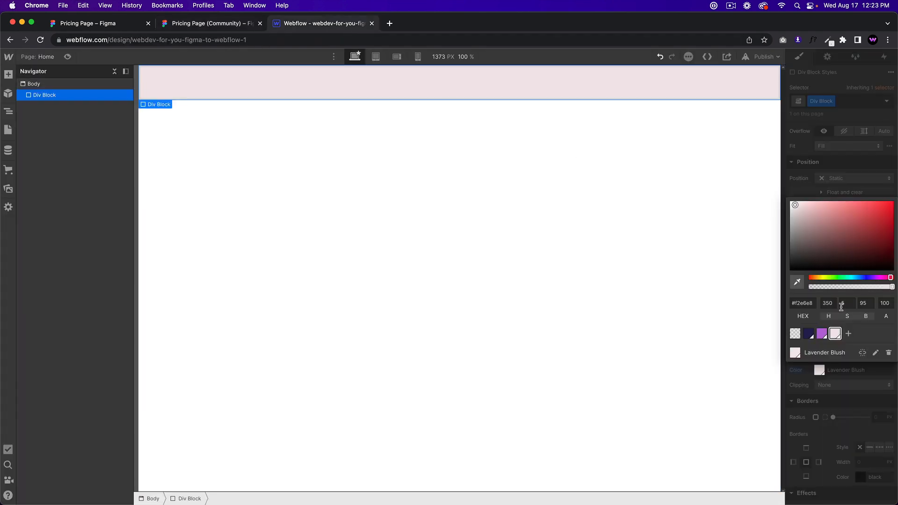
{"action": "left_click", "coordinate": [848, 334]}
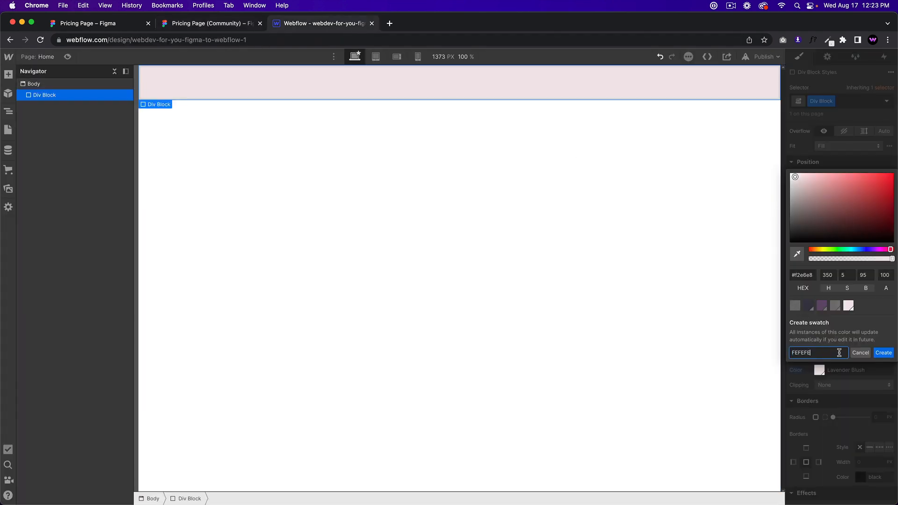
{"action": "left_click", "coordinate": [812, 276]}
{"action": "key", "text": "super+v"}
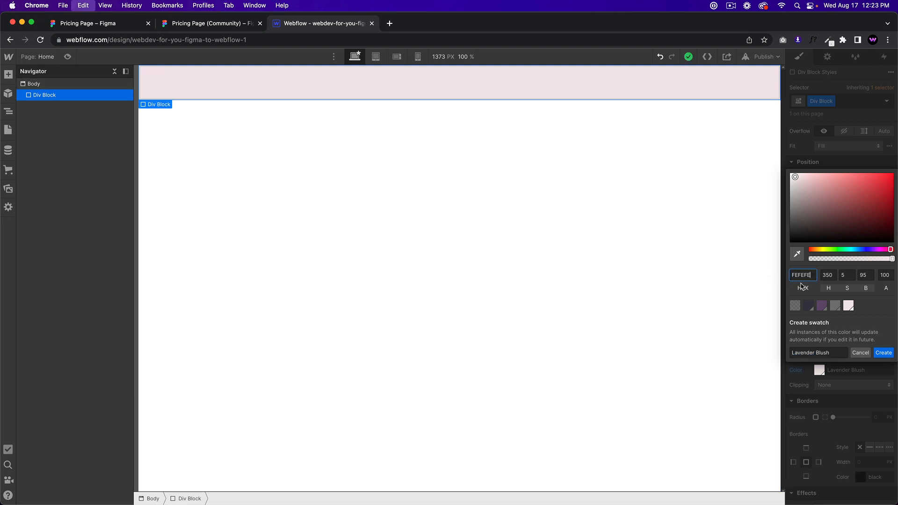
{"action": "left_click", "coordinate": [860, 353]}
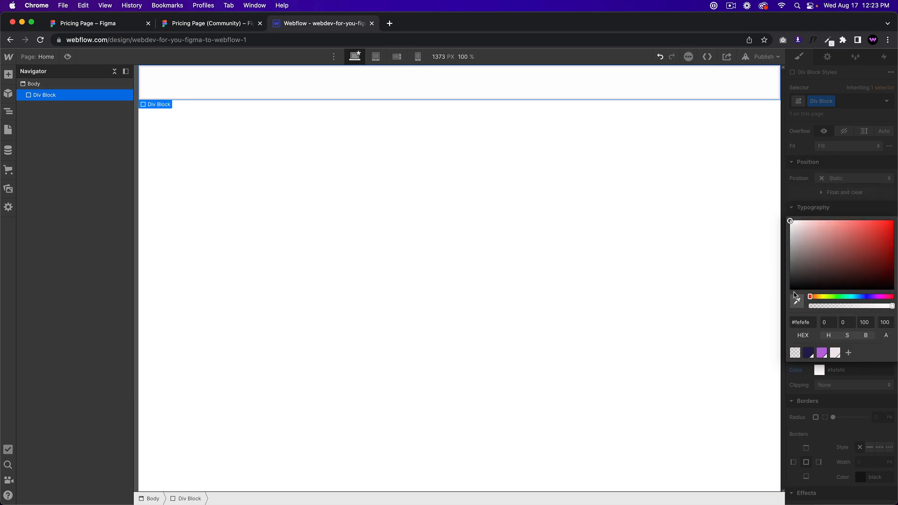
{"action": "left_click", "coordinate": [810, 324]}
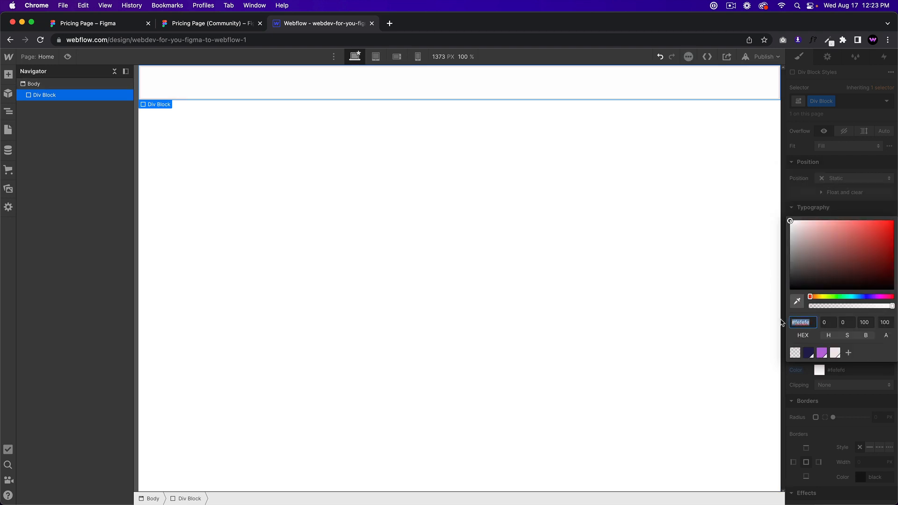
{"action": "left_click", "coordinate": [848, 353]}
{"action": "left_click", "coordinate": [883, 352]}
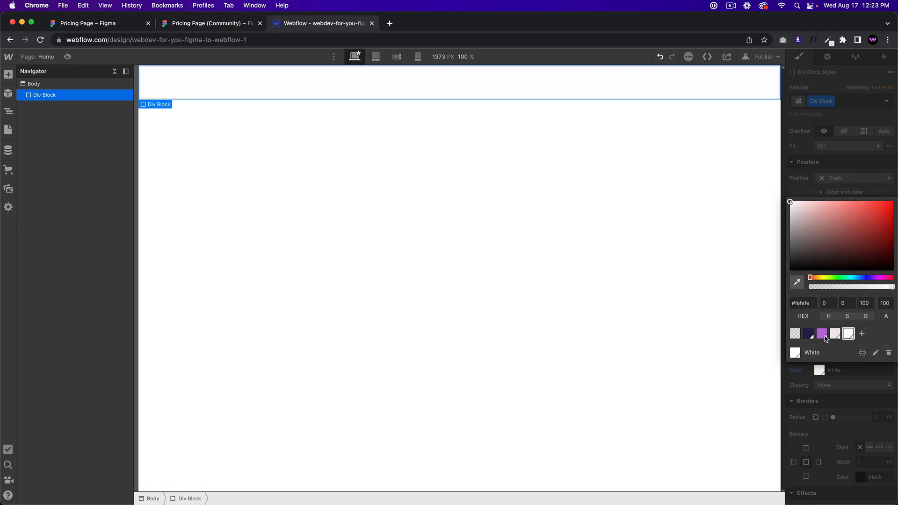
{"action": "left_click", "coordinate": [505, 176]}
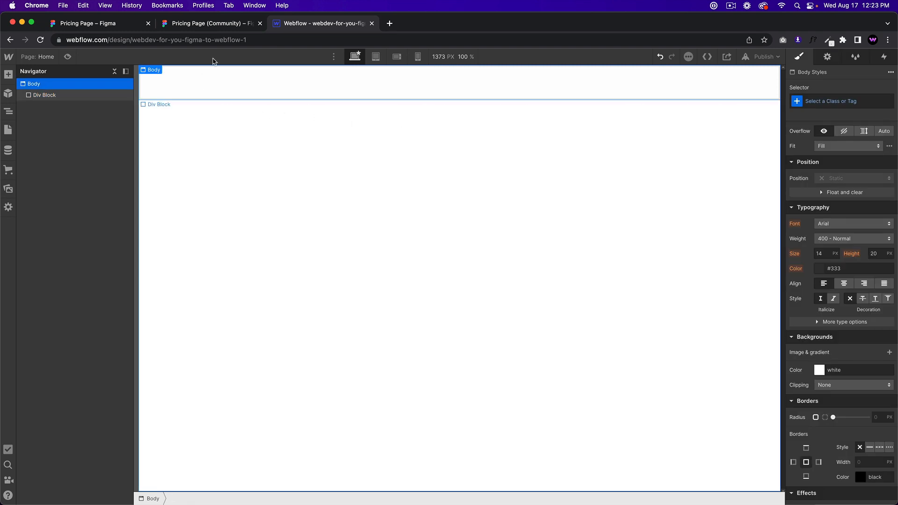
Step: Zoom out in Figma and open the Design page, then select Webflow's white test block
{"action": "left_click", "coordinate": [186, 23]}
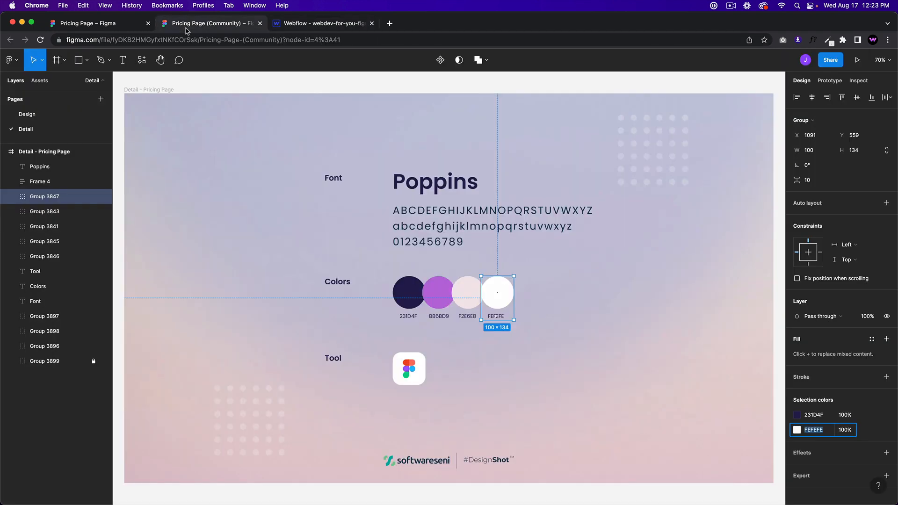
{"action": "scroll", "coordinate": [629, 323], "scroll_direction": "down", "scroll_amount": 2}
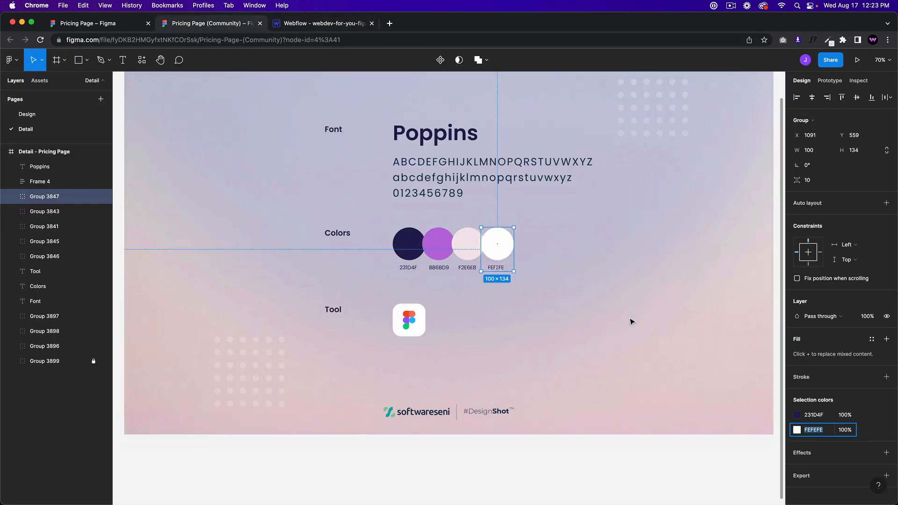
{"action": "scroll", "coordinate": [628, 318], "scroll_direction": "down", "scroll_amount": 5}
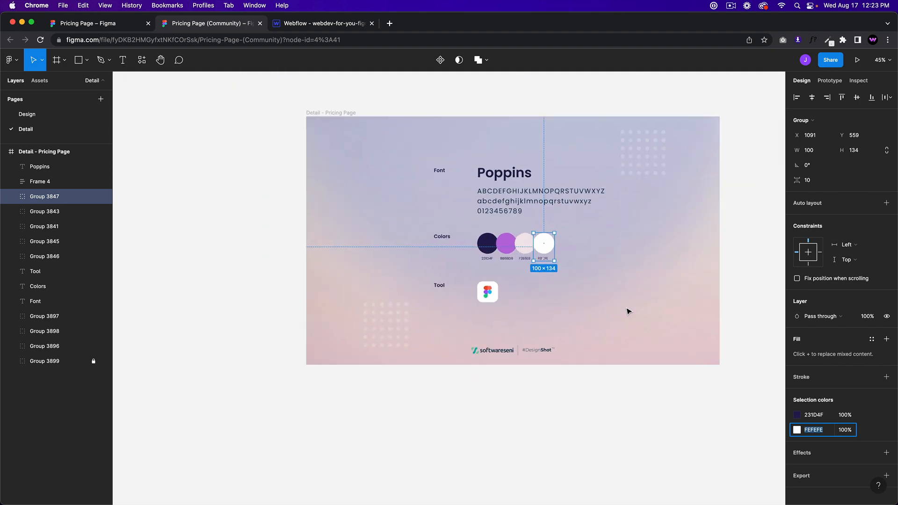
{"action": "left_click", "coordinate": [42, 116]}
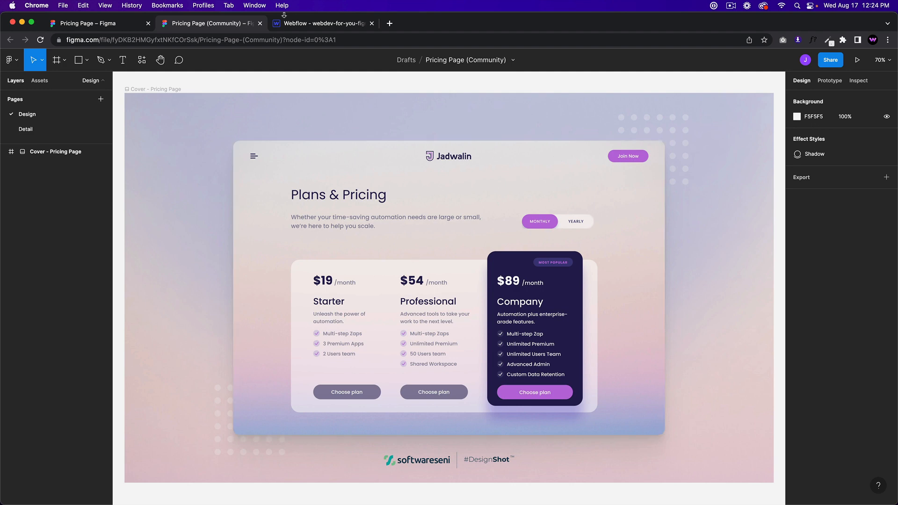
{"action": "left_click", "coordinate": [300, 25]}
{"action": "left_click", "coordinate": [277, 90]}
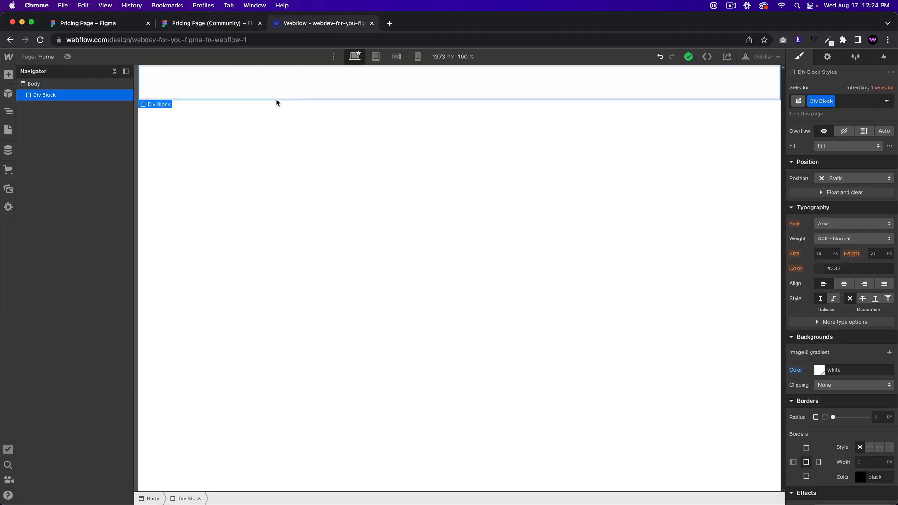
Step: Delete the white test block and insert a fresh Div Block into the Body
{"action": "key", "text": "Delete"}
{"action": "left_click", "coordinate": [66, 84]}
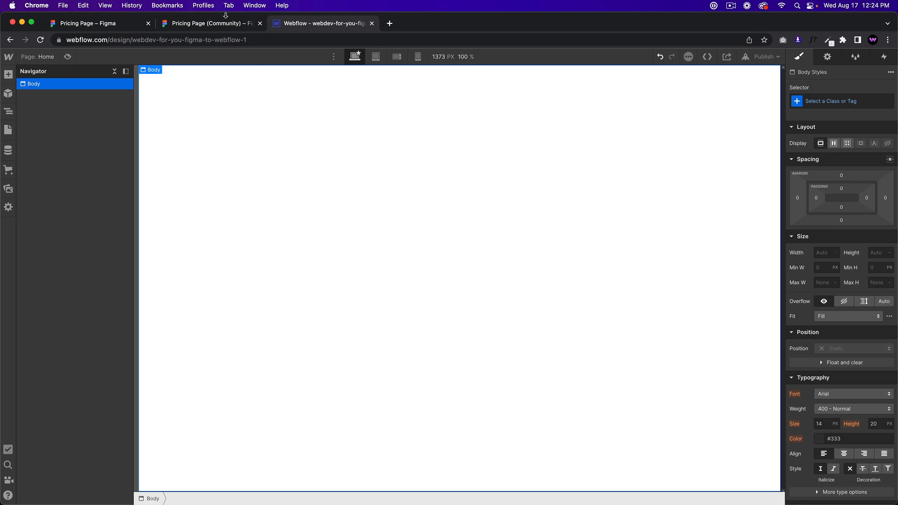
{"action": "left_click", "coordinate": [202, 26]}
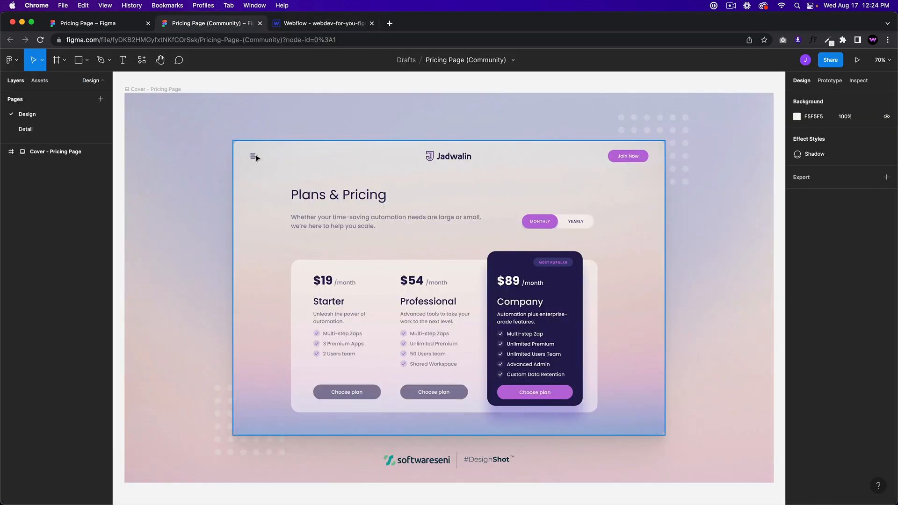
{"action": "left_click", "coordinate": [313, 26]}
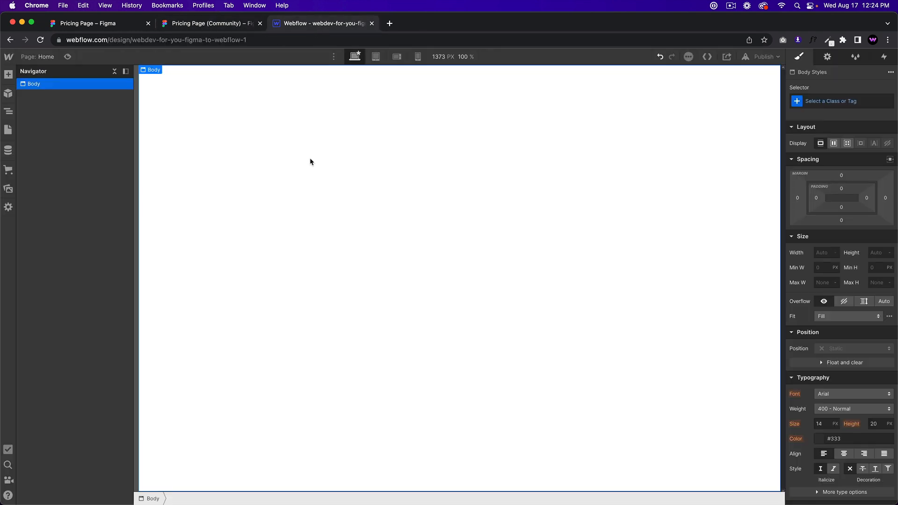
{"action": "key", "text": "cmd+e"}
{"action": "type", "text": "di"}
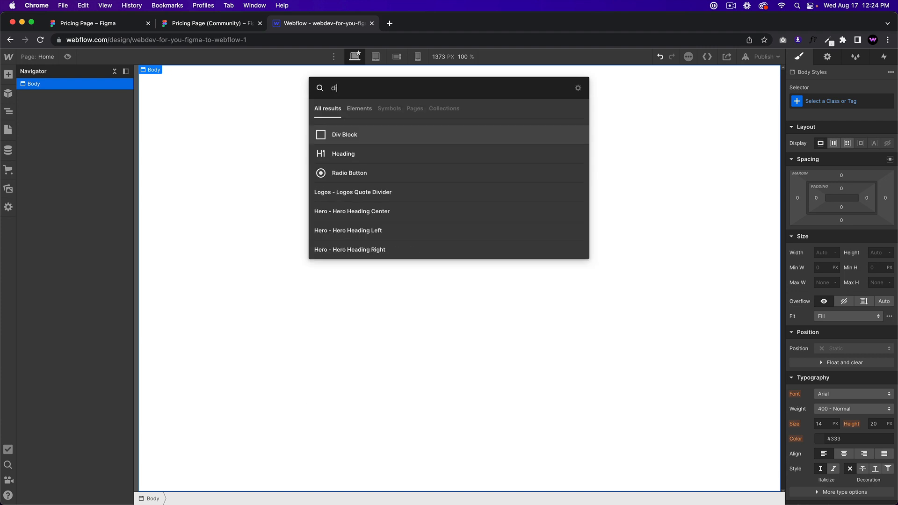
{"action": "key", "text": "Return"}
Step: Create and apply the class pricing-nav to the new div
{"action": "left_click", "coordinate": [848, 98]}
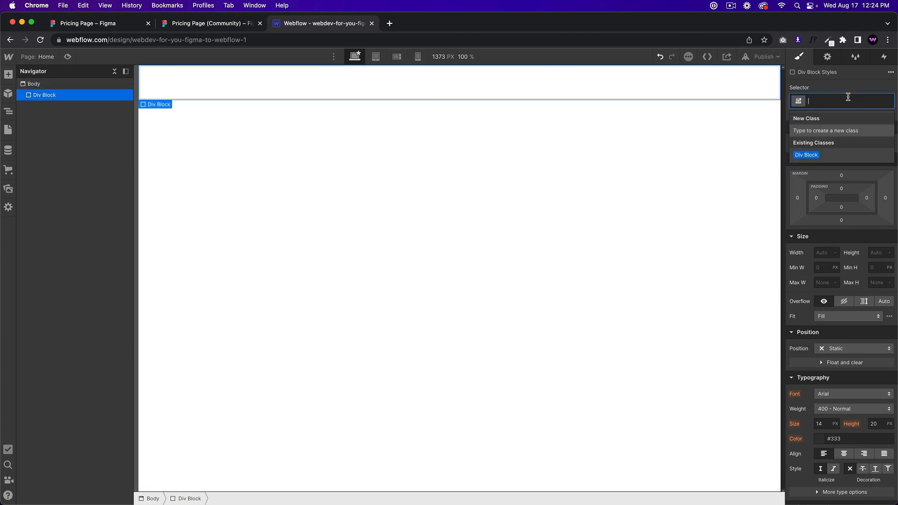
{"action": "type", "text": "pr"}
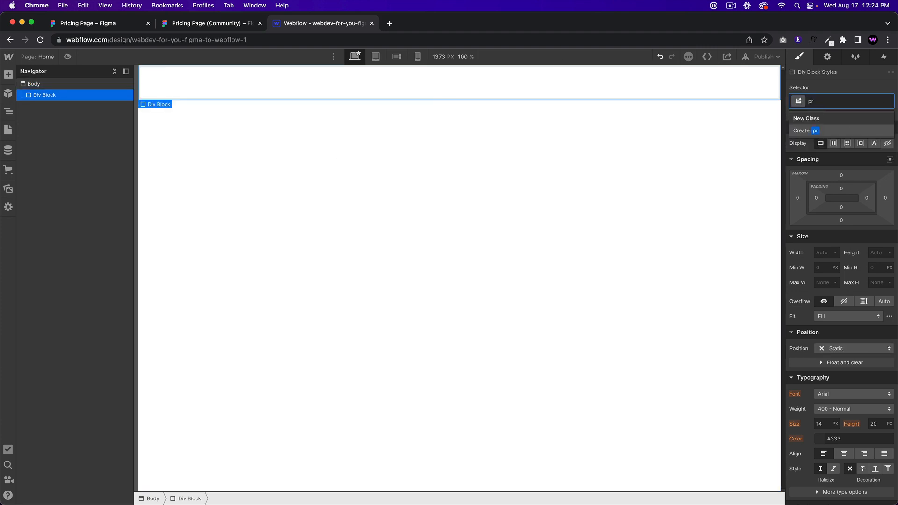
{"action": "type", "text": "icing"}
{"action": "left_click", "coordinate": [212, 25]}
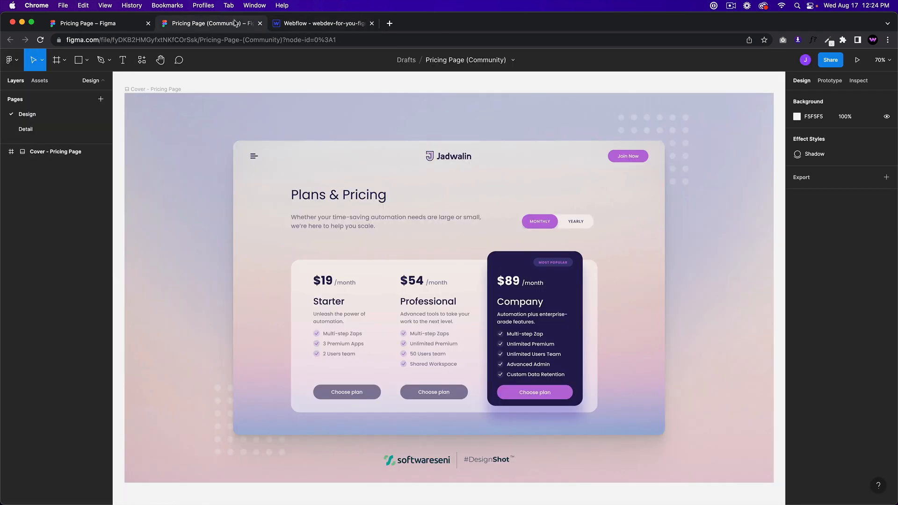
{"action": "left_click", "coordinate": [314, 24]}
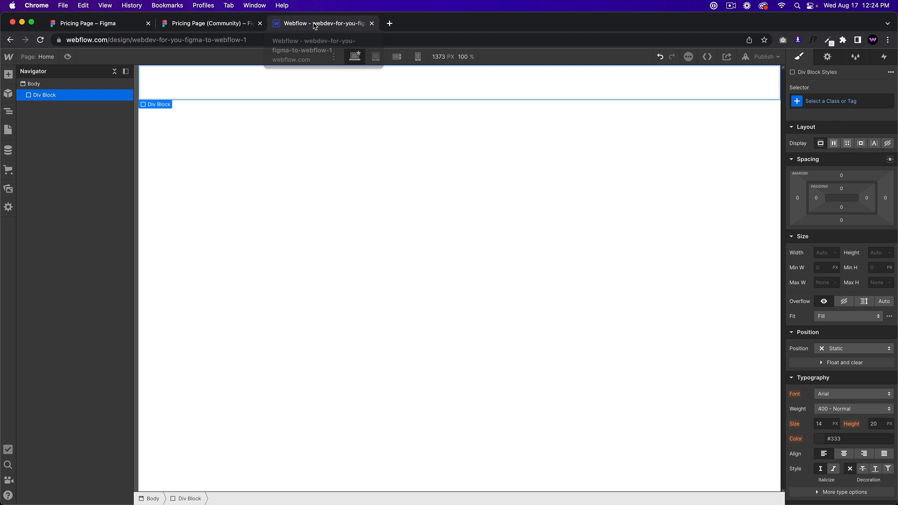
{"action": "left_click", "coordinate": [842, 101]}
{"action": "type", "text": "pricing-nav"}
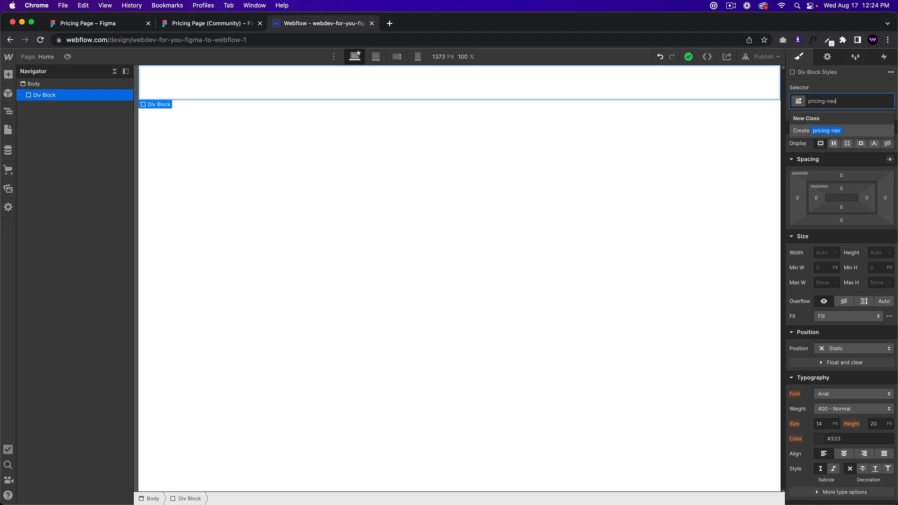
{"action": "key", "text": "Return"}
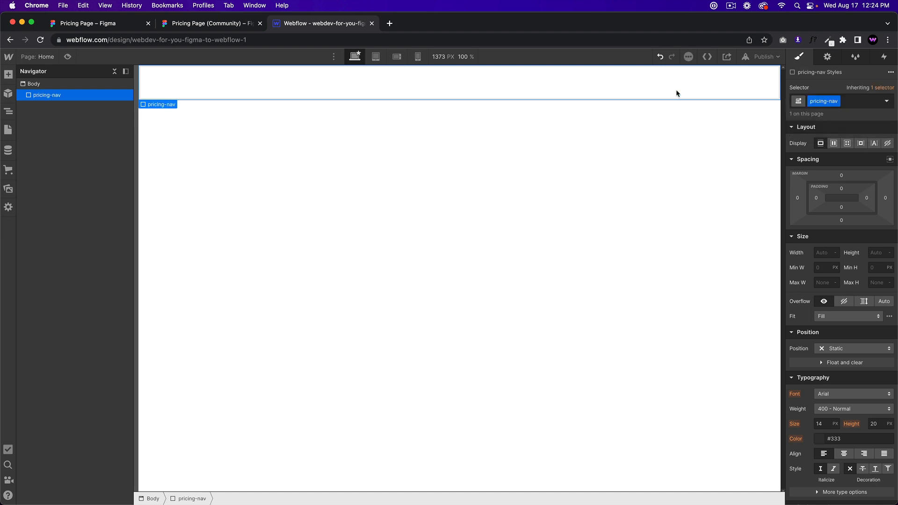
{"action": "left_click", "coordinate": [229, 17]}
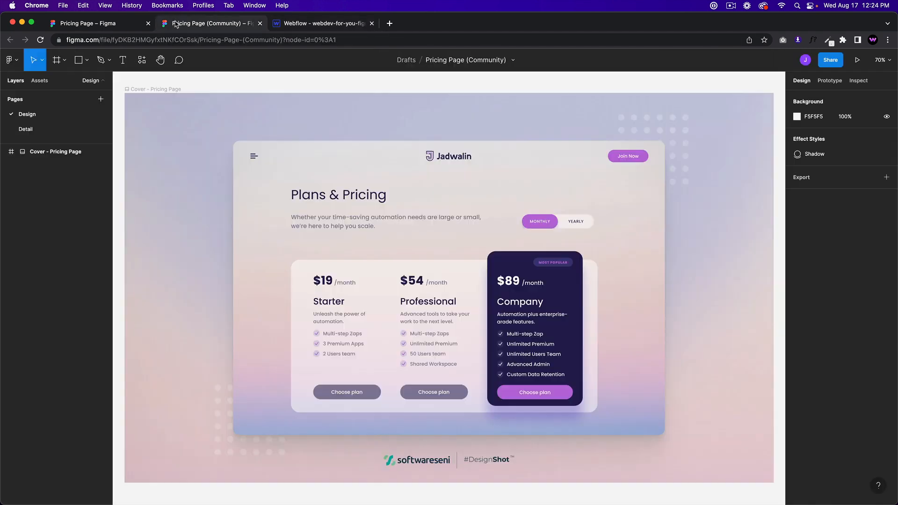
Step: Set pricing-nav's Display to Flex and Justify to Space between, comparing with Figma's nav
{"action": "left_click", "coordinate": [304, 25]}
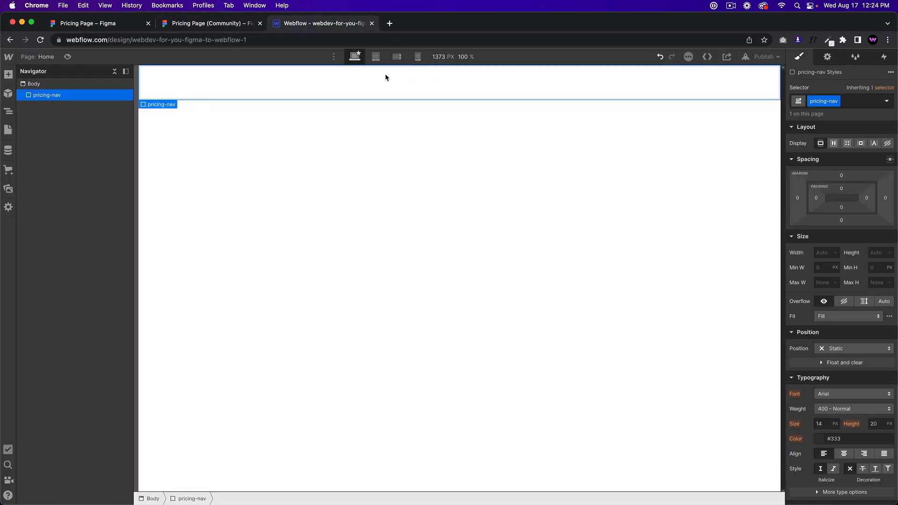
{"action": "left_click", "coordinate": [833, 143]}
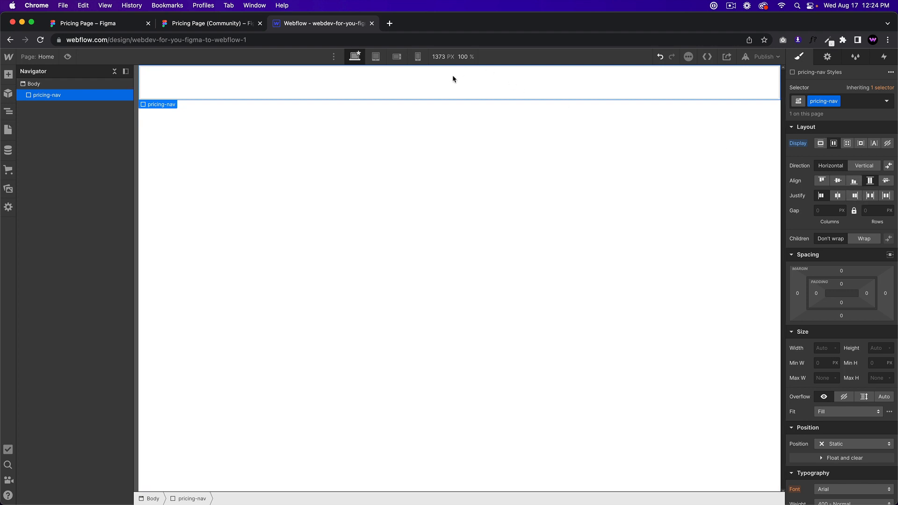
{"action": "left_click", "coordinate": [870, 196]}
{"action": "left_click", "coordinate": [211, 23]}
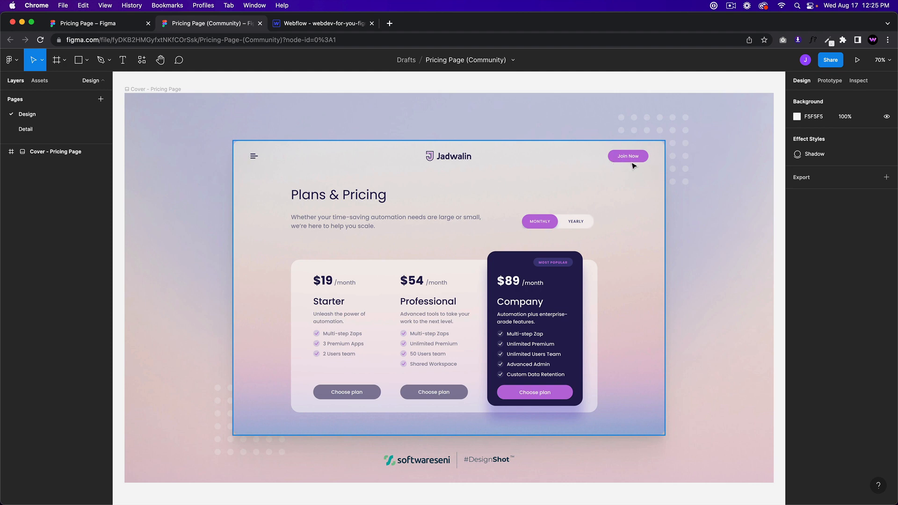
{"action": "left_click", "coordinate": [322, 24]}
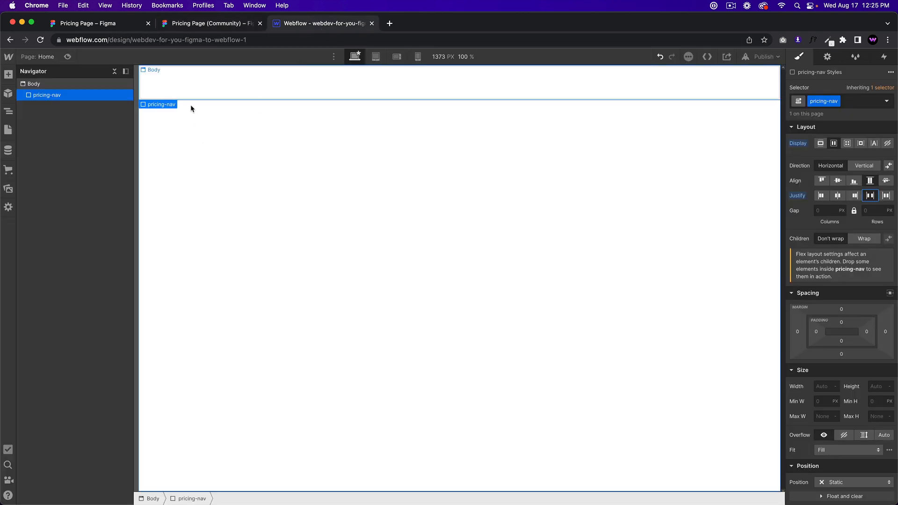
Step: Export the Figma hamburger menu icon group as an SVG file
{"action": "left_click", "coordinate": [210, 26]}
{"action": "double_click", "coordinate": [254, 157]}
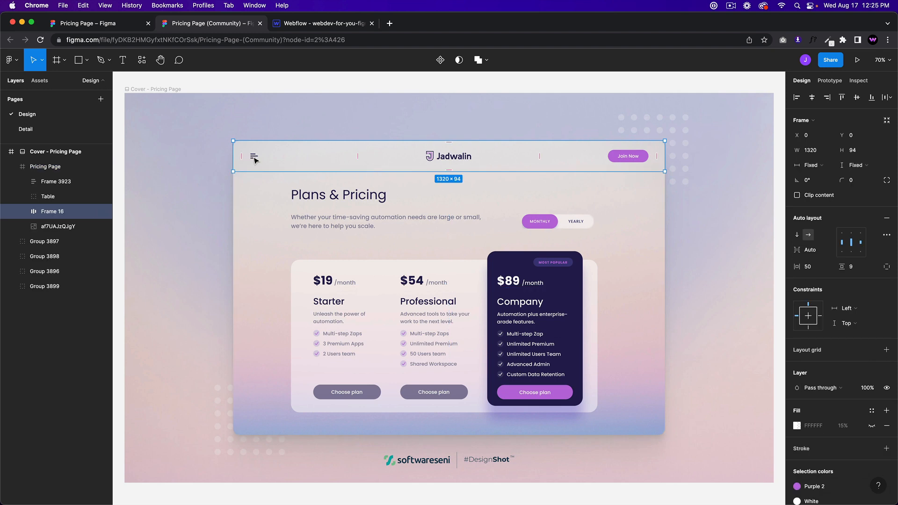
{"action": "double_click", "coordinate": [255, 159]}
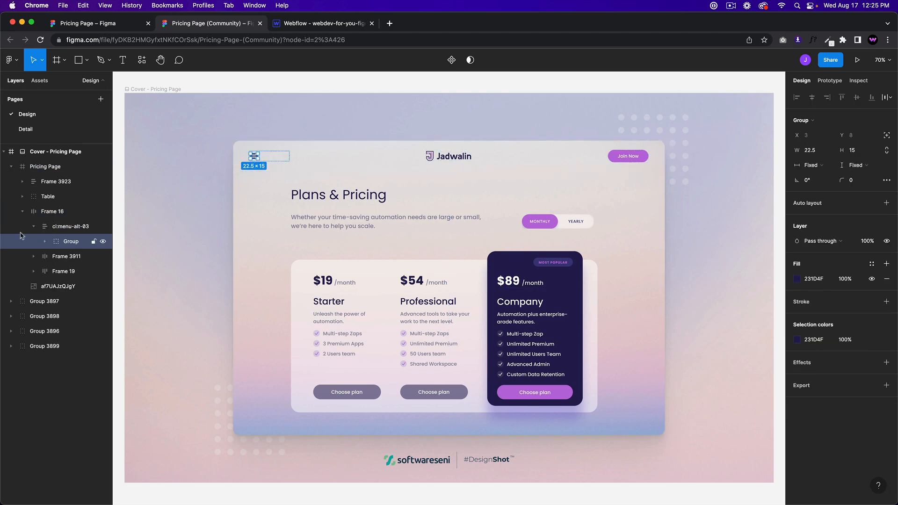
{"action": "double_click", "coordinate": [253, 159]}
{"action": "left_click", "coordinate": [886, 385]}
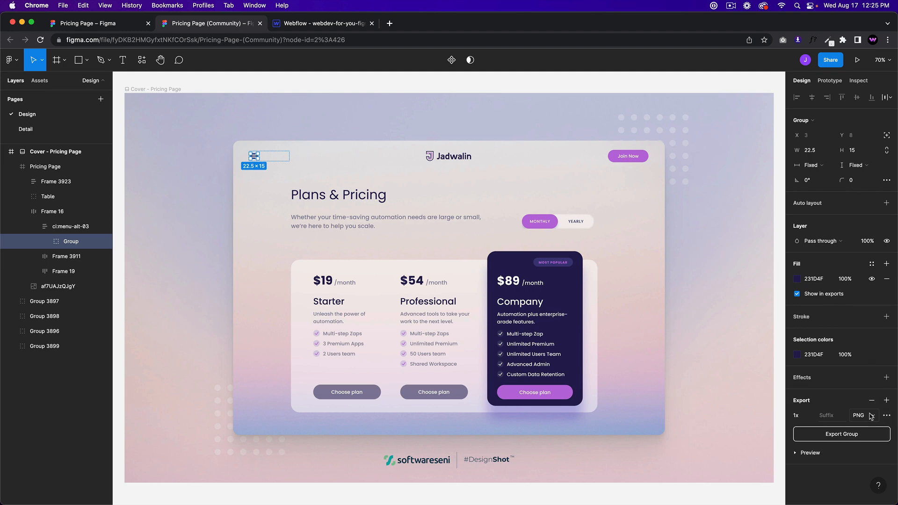
{"action": "left_click", "coordinate": [870, 415]}
{"action": "left_click", "coordinate": [869, 439]}
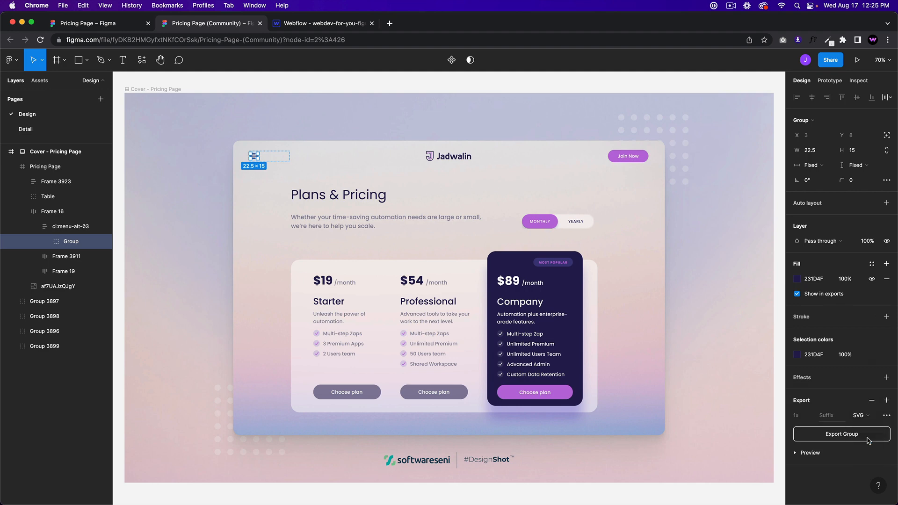
{"action": "left_click", "coordinate": [818, 452]}
{"action": "scroll", "coordinate": [842, 435], "scroll_direction": "down", "scroll_amount": 2}
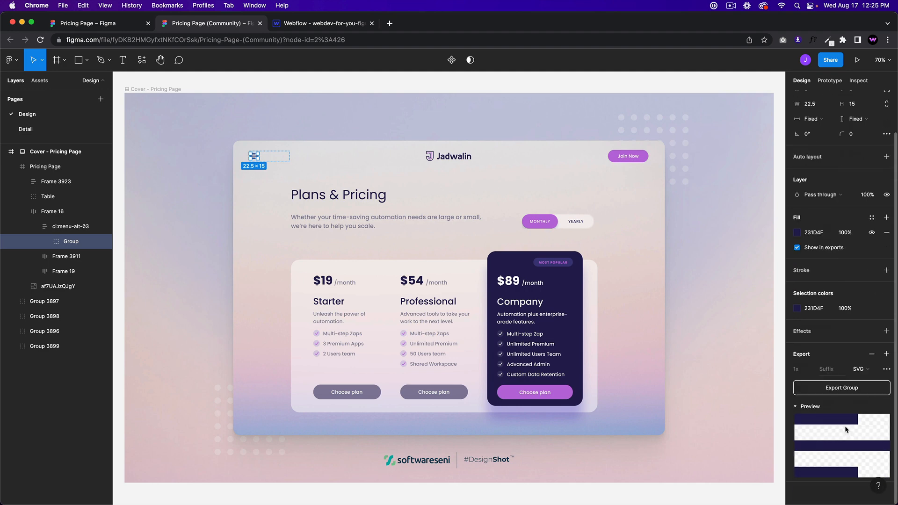
{"action": "left_click", "coordinate": [842, 389]}
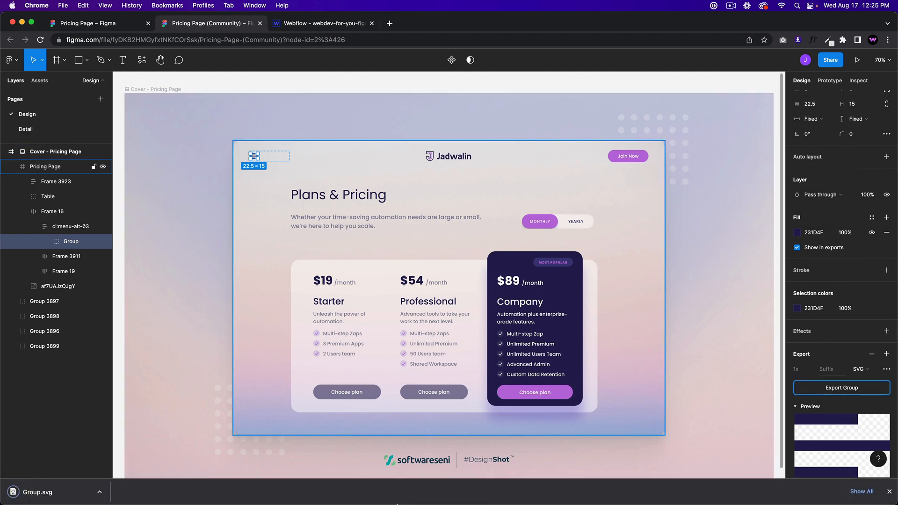
Step: Upload the exported Group.svg from Finder into the Webflow Assets panel
{"action": "mouse_move", "coordinate": [397, 503]}
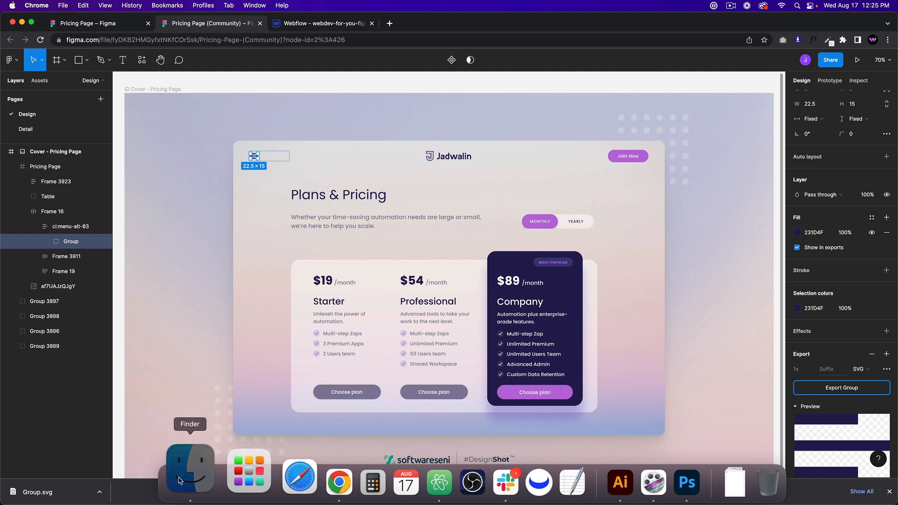
{"action": "left_click", "coordinate": [180, 480]}
{"action": "left_click_drag", "start_coordinate": [281, 93], "coordinate": [897, 136]}
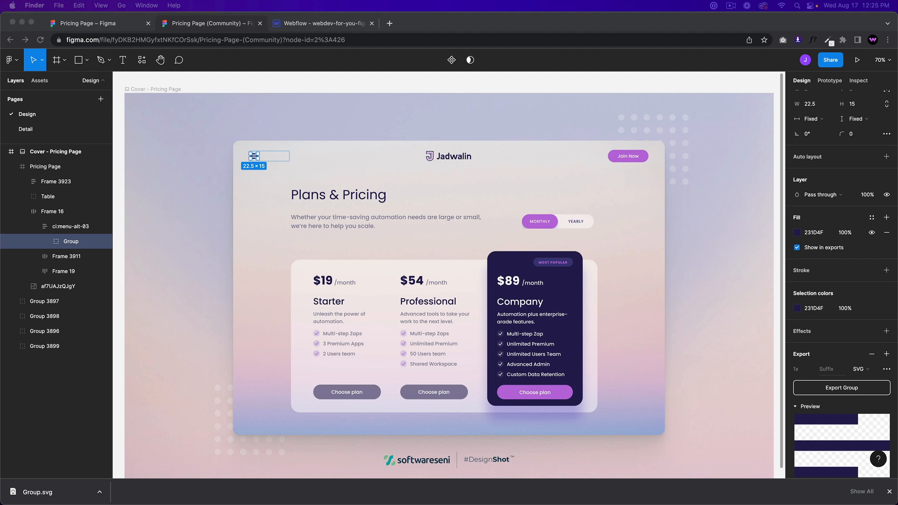
{"action": "left_click", "coordinate": [304, 25]}
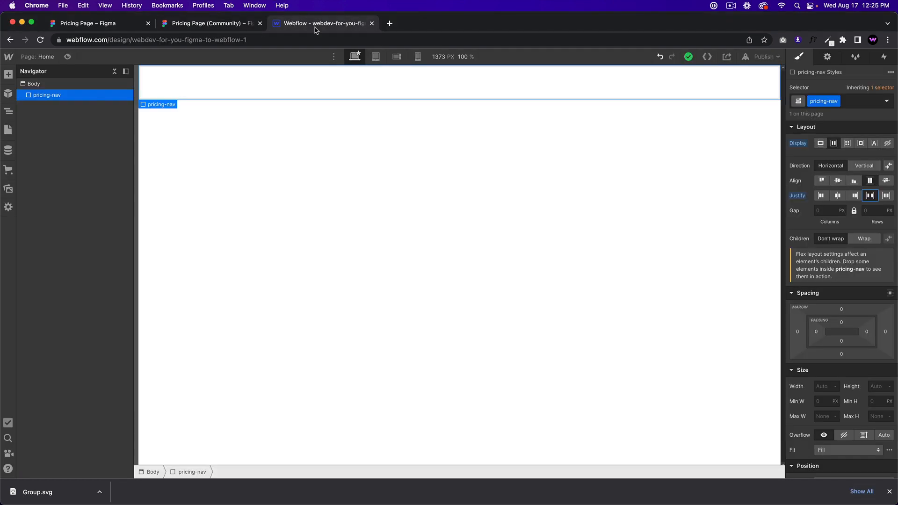
{"action": "left_click", "coordinate": [8, 189]}
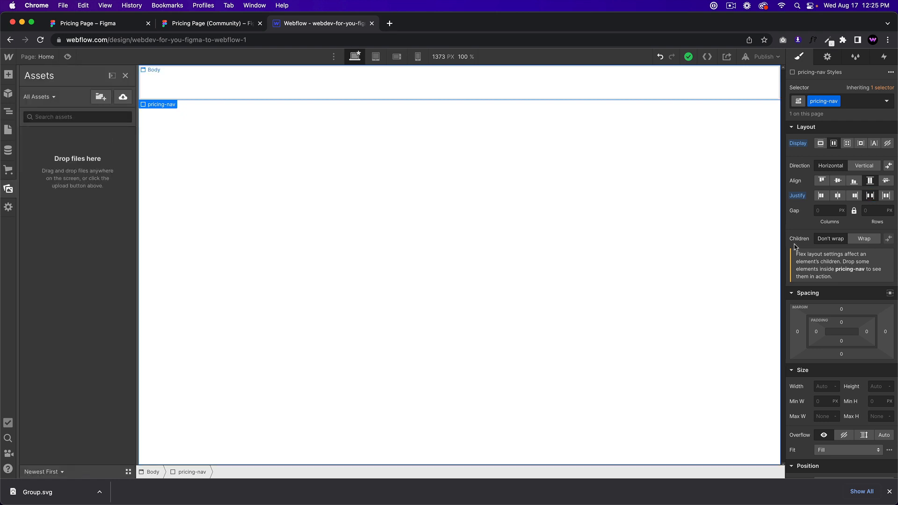
{"action": "left_click_drag", "start_coordinate": [216, 228], "coordinate": [89, 206]}
{"action": "left_click", "coordinate": [96, 29]}
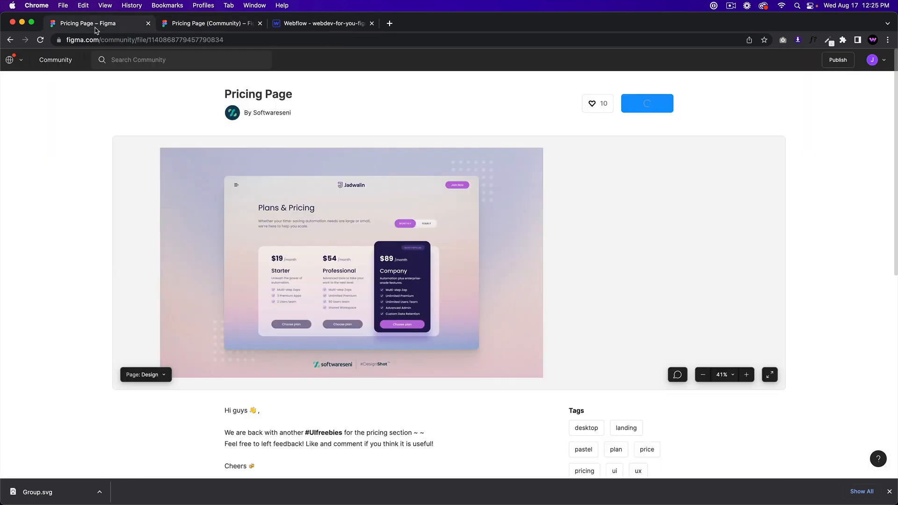
Step: Export the Jadwalin logo frame (Frame 3911) from Figma as an SVG file
{"action": "left_click", "coordinate": [210, 25]}
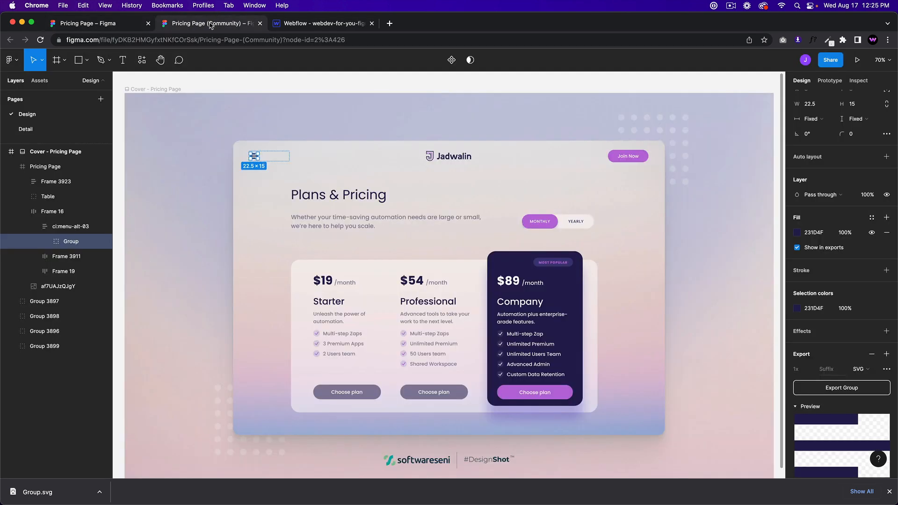
{"action": "scroll", "coordinate": [627, 155], "scroll_direction": "up", "scroll_amount": 5}
{"action": "left_click", "coordinate": [316, 159]}
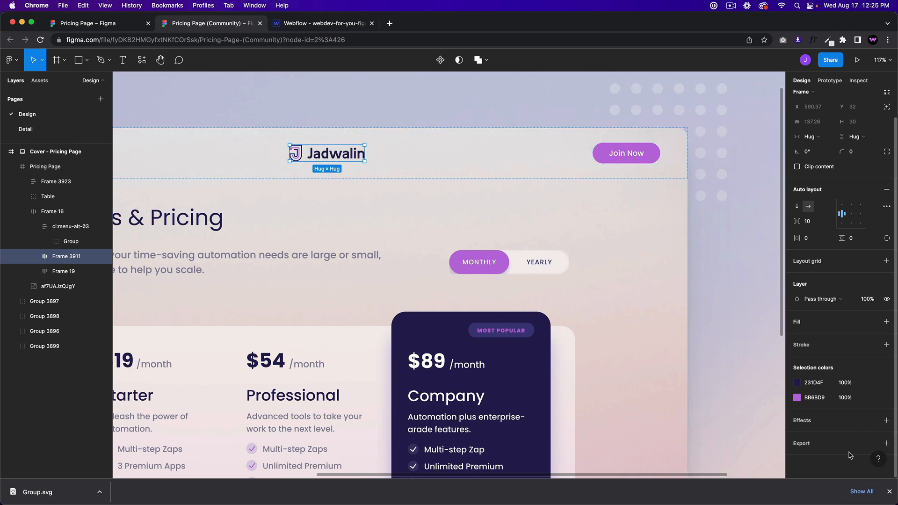
{"action": "left_click", "coordinate": [830, 444]}
{"action": "scroll", "coordinate": [825, 440], "scroll_direction": "down", "scroll_amount": 3}
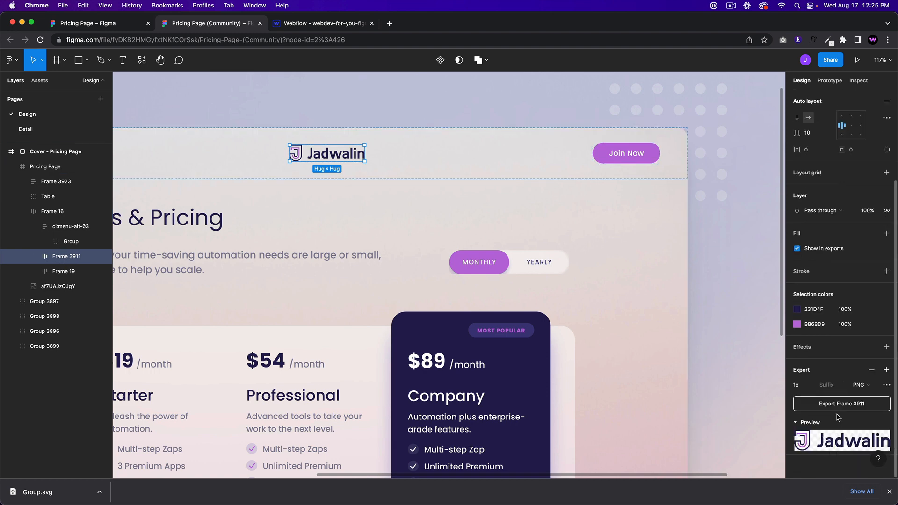
{"action": "left_click", "coordinate": [860, 385]}
{"action": "left_click", "coordinate": [865, 407]}
{"action": "left_click", "coordinate": [833, 407]}
{"action": "left_click", "coordinate": [311, 25]}
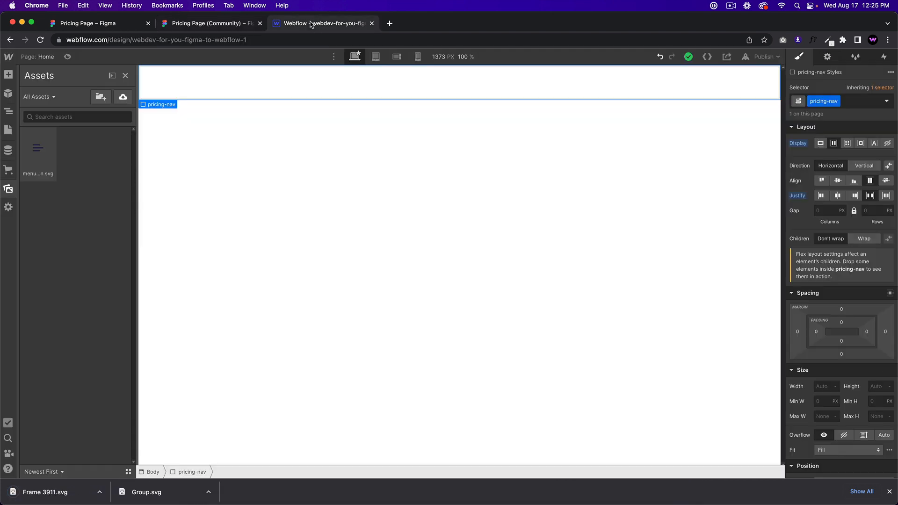
Step: Upload the logo SVG into Webflow's Assets panel beside the menu icon
{"action": "key", "text": "z"}
{"action": "left_click", "coordinate": [6, 188]}
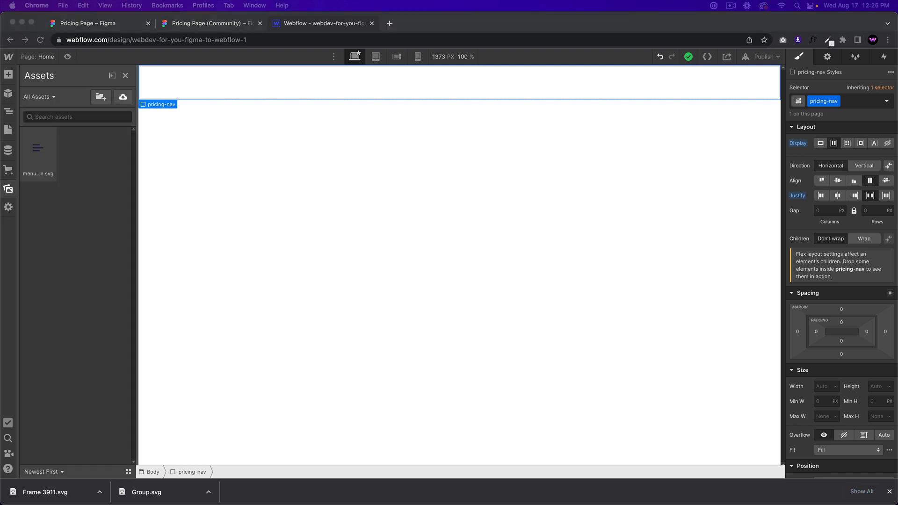
{"action": "left_click_drag", "start_coordinate": [888, 121], "coordinate": [61, 150]}
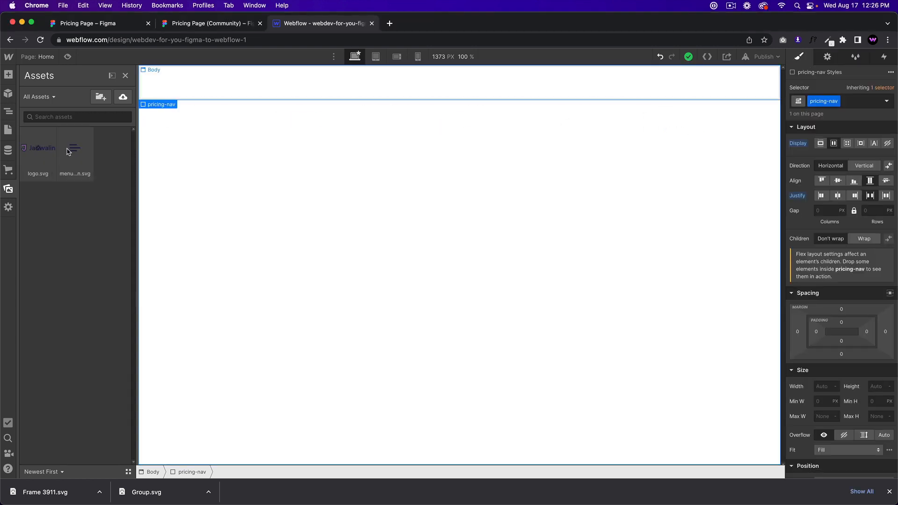
{"action": "left_click", "coordinate": [203, 87]}
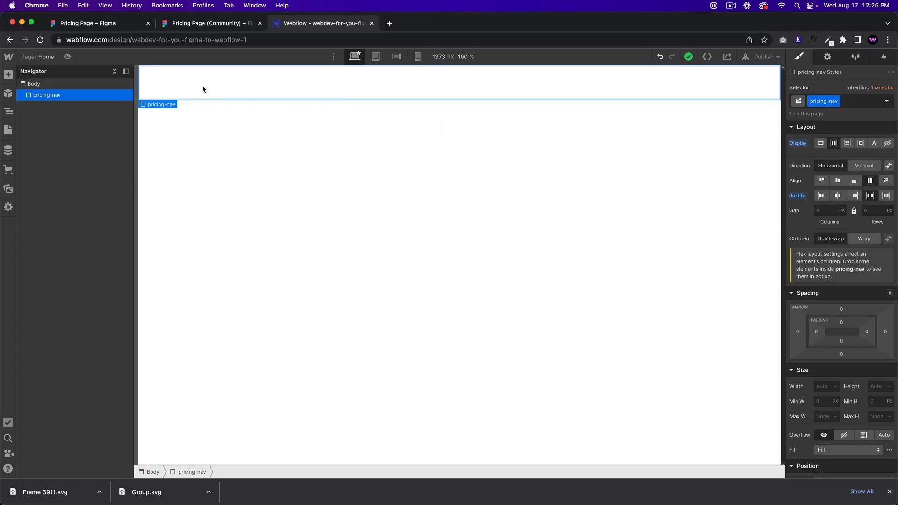
{"action": "key", "text": "super+e"}
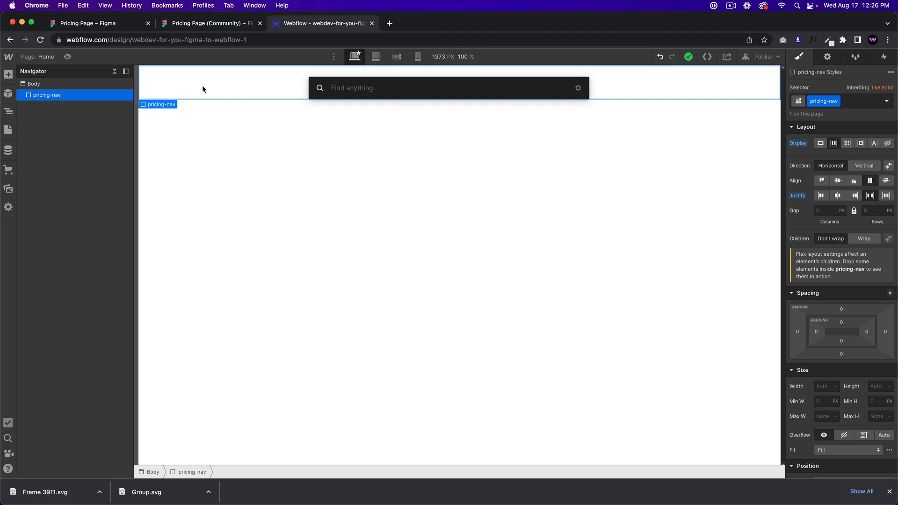
Step: Insert a div block in pricing-nav and give it the class pricing-menu-trigger
{"action": "type", "text": "div"}
{"action": "key", "text": "Return"}
{"action": "left_click", "coordinate": [835, 103]}
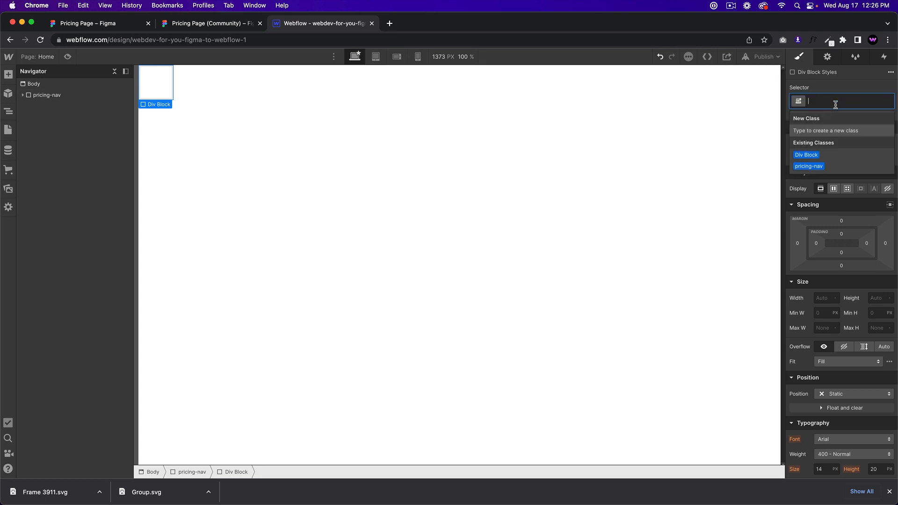
{"action": "type", "text": "me"}
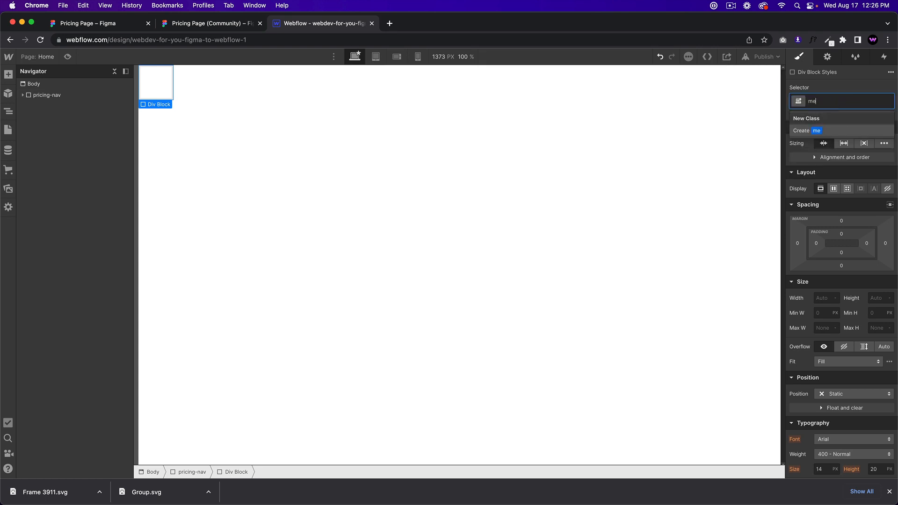
{"action": "key", "text": "BackSpace"}
{"action": "key", "text": "BackSpace"}
{"action": "type", "text": "pricing-menu-trigger"}
{"action": "key", "text": "Return"}
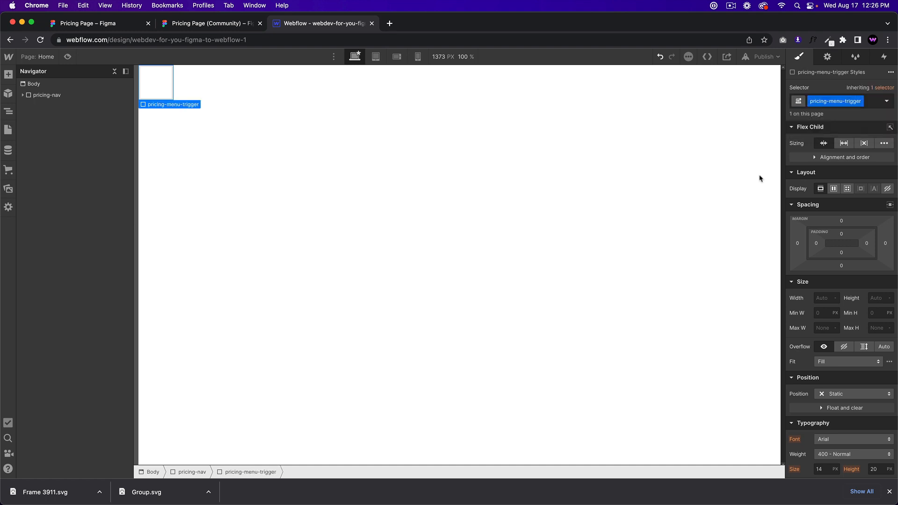
Step: Set menu-icon.svg as its background image, covering, centred and non-repeating
{"action": "scroll", "coordinate": [887, 349], "scroll_direction": "down", "scroll_amount": 10}
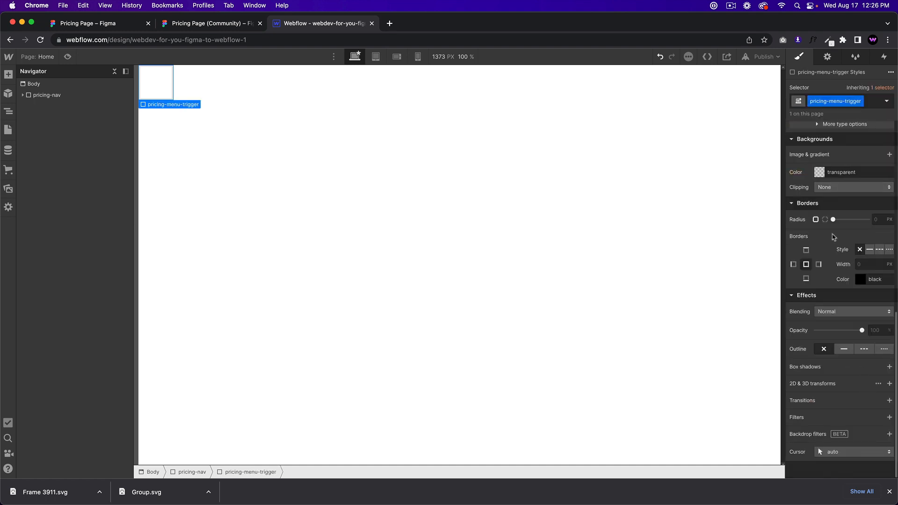
{"action": "left_click", "coordinate": [889, 155]}
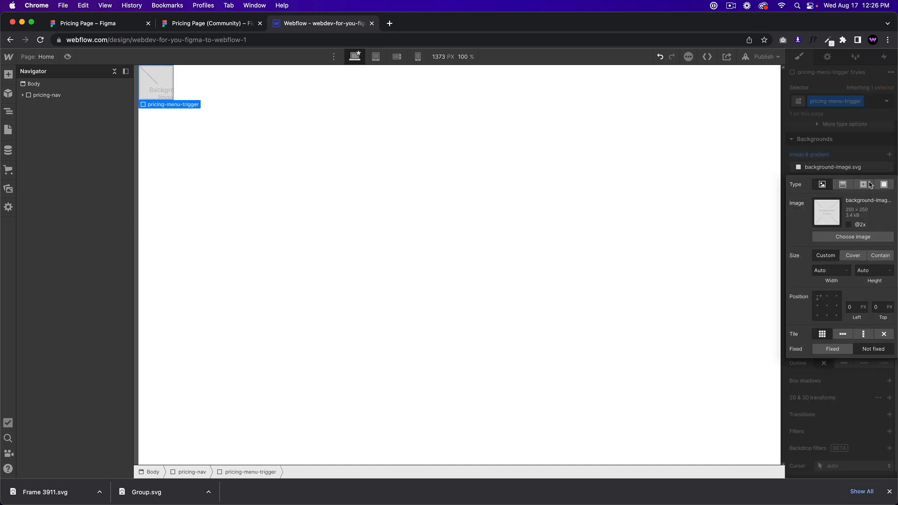
{"action": "left_click", "coordinate": [853, 237]}
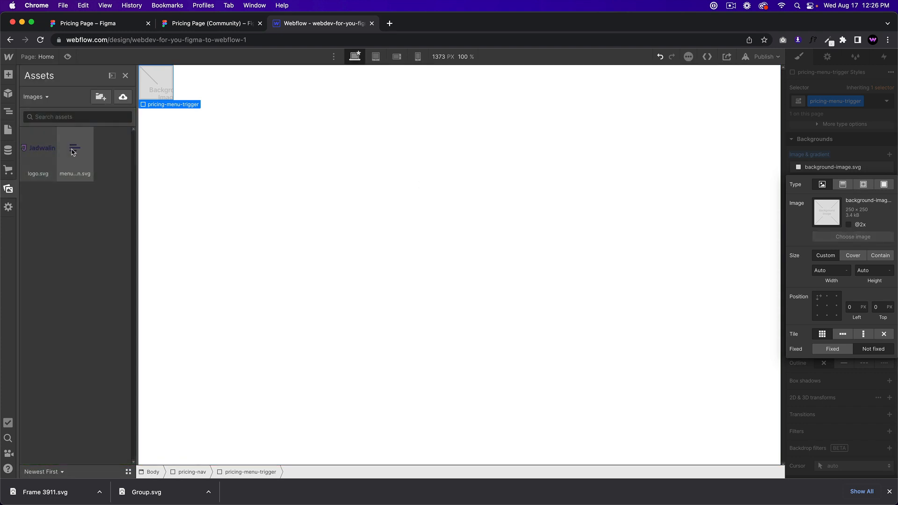
{"action": "left_click", "coordinate": [71, 150]}
{"action": "left_click", "coordinate": [852, 256]}
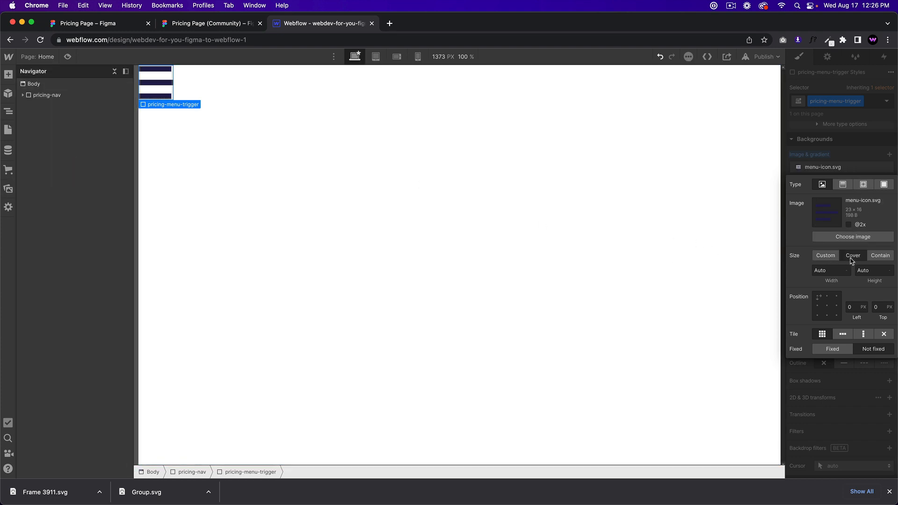
{"action": "left_click", "coordinate": [827, 305]}
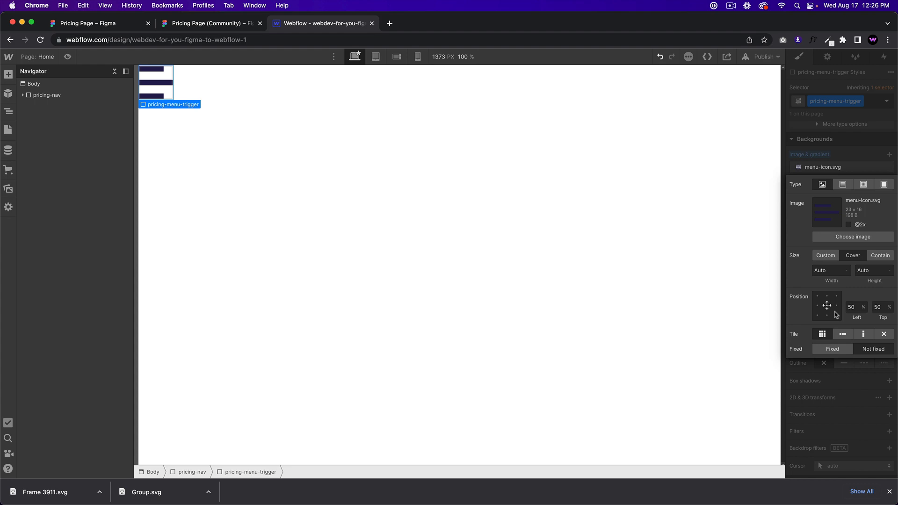
{"action": "left_click", "coordinate": [884, 334]}
{"action": "left_click", "coordinate": [854, 158]}
{"action": "scroll", "coordinate": [853, 161], "scroll_direction": "up", "scroll_amount": 10}
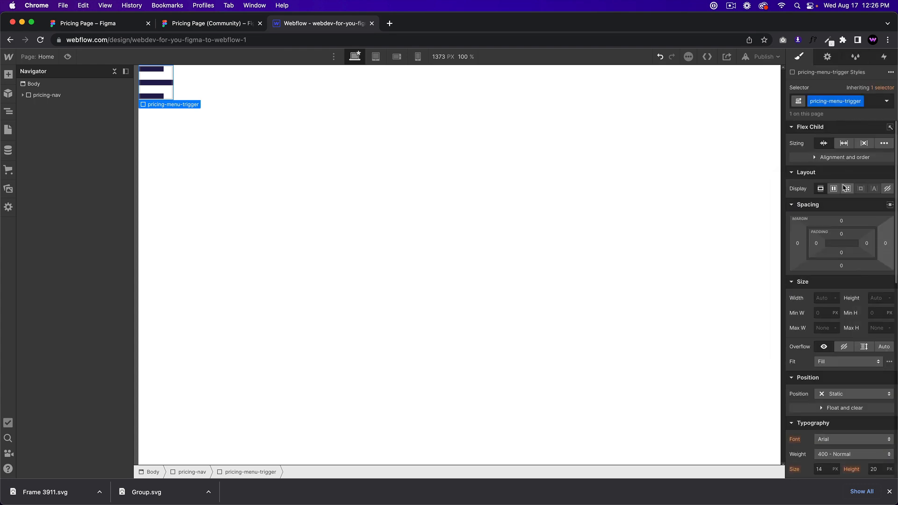
Step: Check the hamburger icon's size in the Figma pricing design
{"action": "left_click", "coordinate": [223, 23]}
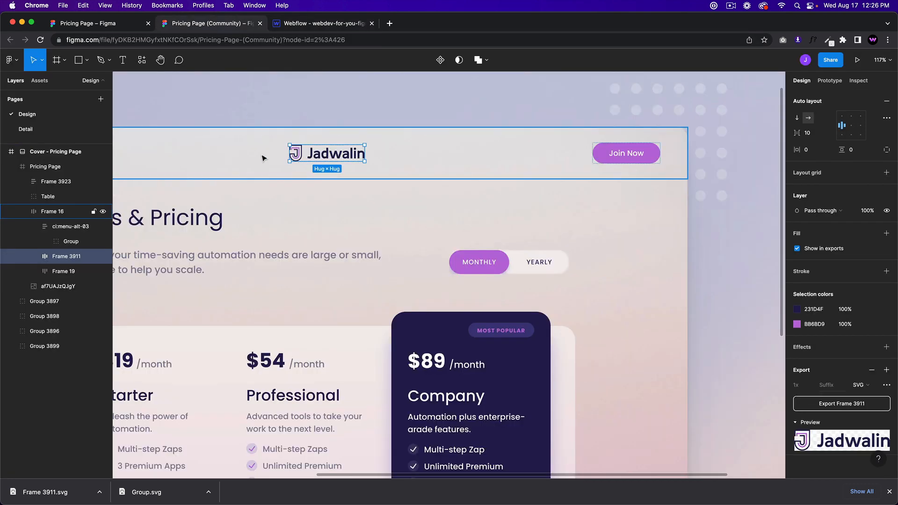
{"action": "scroll", "coordinate": [262, 154], "scroll_direction": "right", "scroll_amount": 5}
{"action": "scroll", "coordinate": [257, 154], "scroll_direction": "left", "scroll_amount": 7}
{"action": "scroll", "coordinate": [254, 155], "scroll_direction": "left", "scroll_amount": 10}
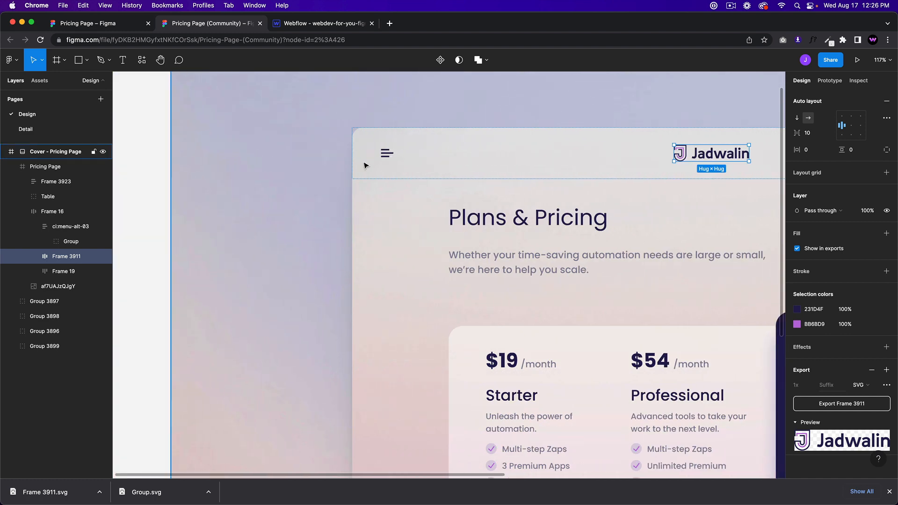
{"action": "double_click", "coordinate": [392, 157]}
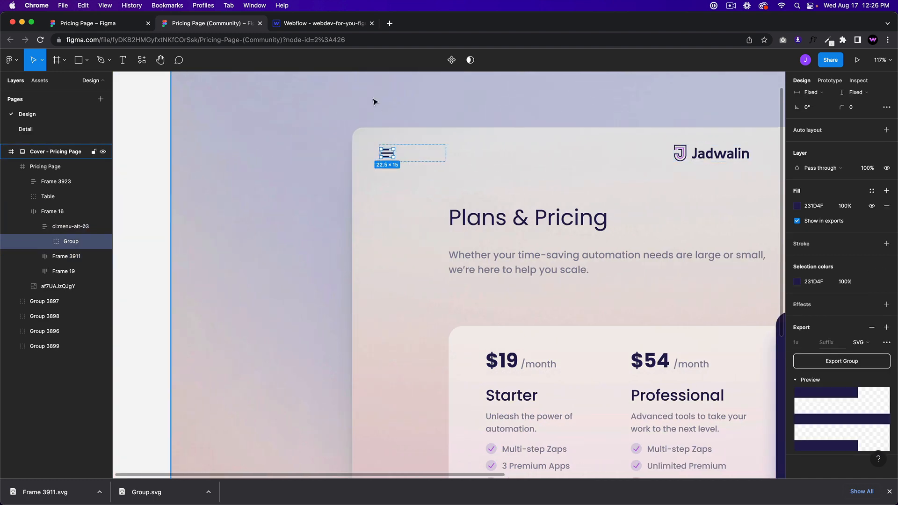
{"action": "left_click", "coordinate": [312, 24]}
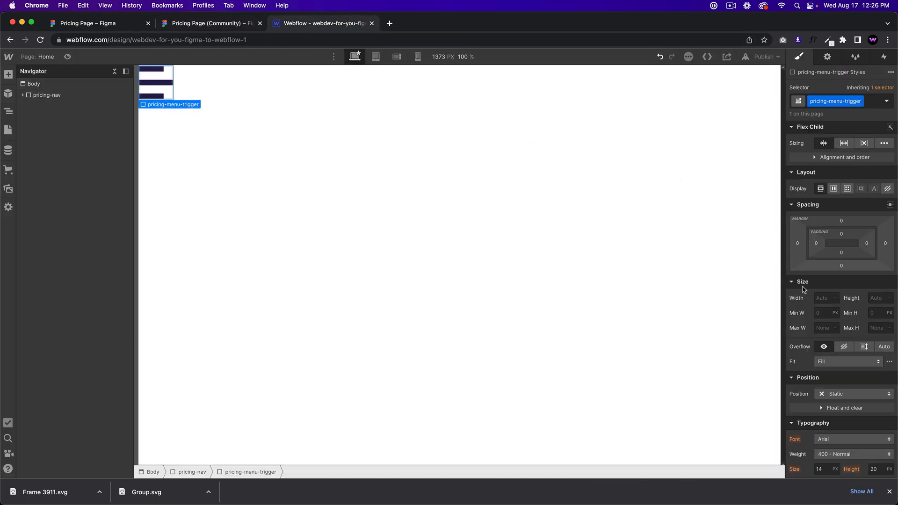
Step: Set the pricing-menu-trigger width to 23 px
{"action": "left_click", "coordinate": [823, 298]}
{"action": "type", "text": "23"}
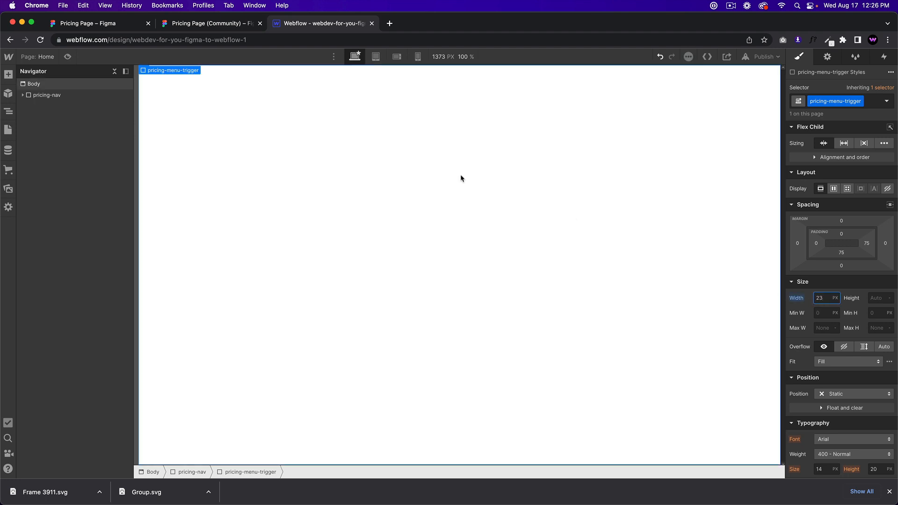
{"action": "left_click", "coordinate": [280, 164]}
{"action": "left_click", "coordinate": [26, 97]}
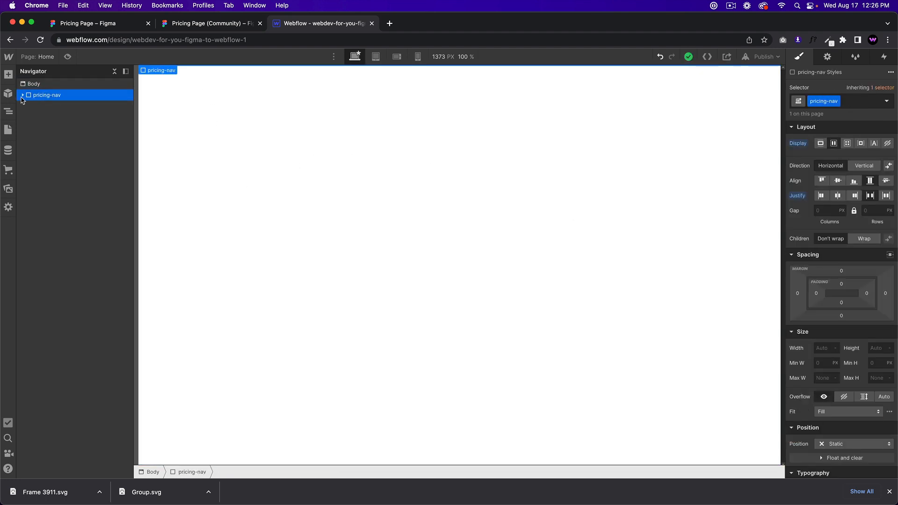
{"action": "left_click", "coordinate": [22, 95]}
{"action": "left_click", "coordinate": [46, 106]}
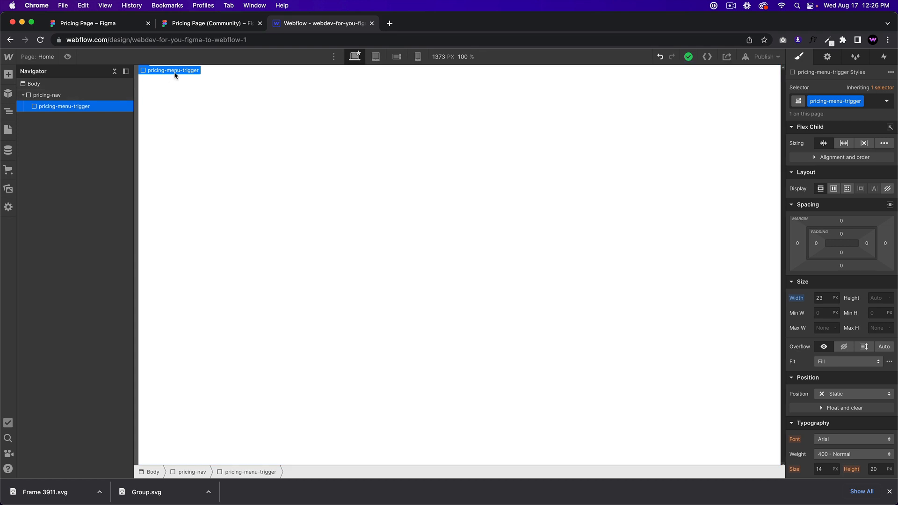
Step: Set its height to 15 px after checking the Figma icon's height
{"action": "left_click", "coordinate": [878, 298]}
{"action": "type", "text": "23"}
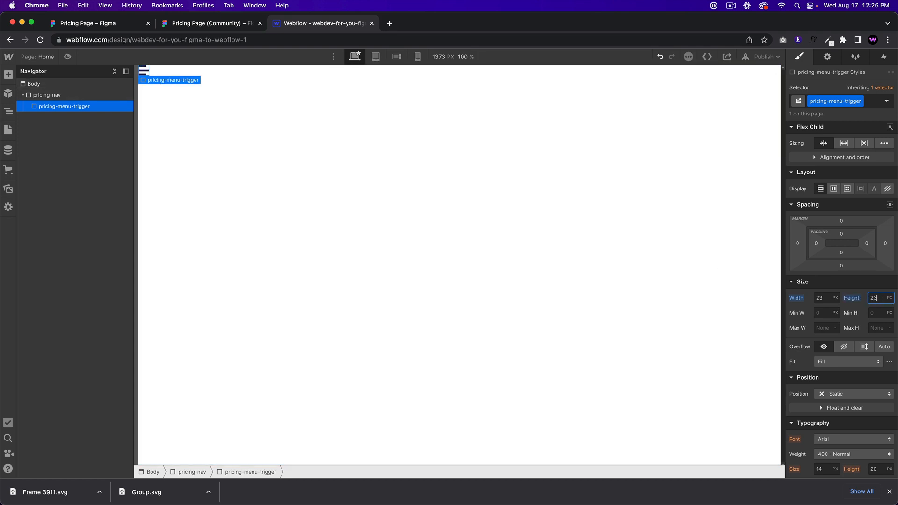
{"action": "left_click", "coordinate": [204, 27]}
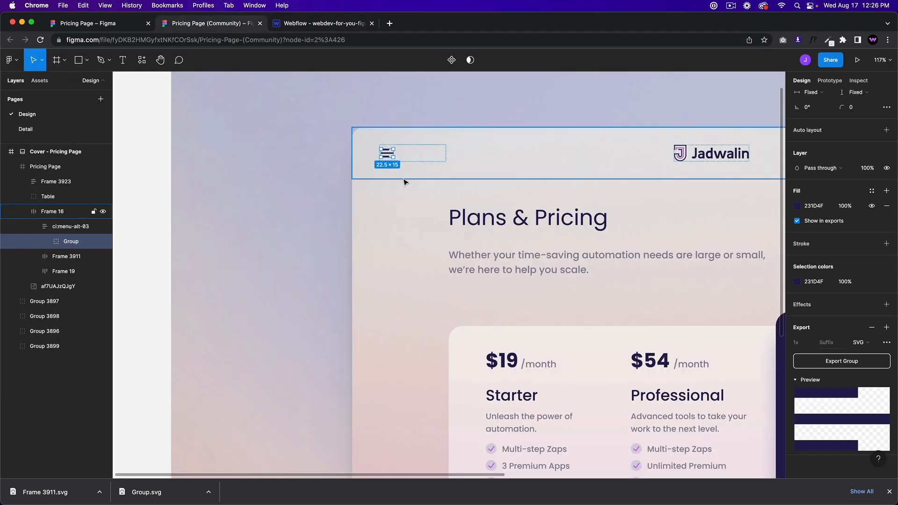
{"action": "left_click", "coordinate": [336, 24]}
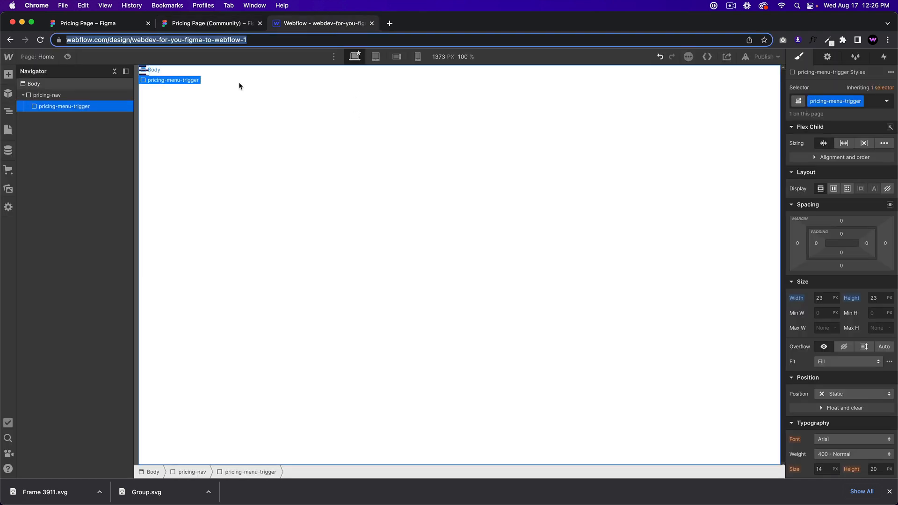
{"action": "left_click", "coordinate": [874, 298]}
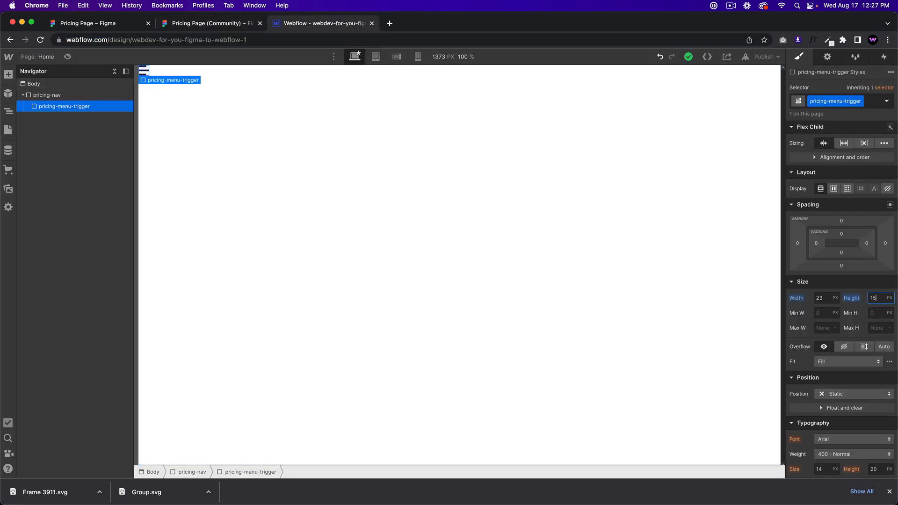
{"action": "key", "text": "Return"}
{"action": "left_click", "coordinate": [359, 162]}
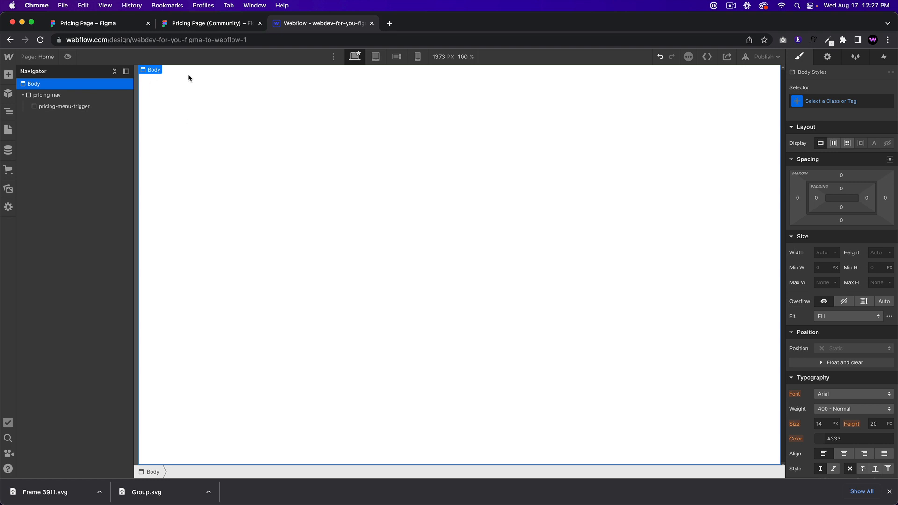
{"action": "left_click", "coordinate": [57, 94]}
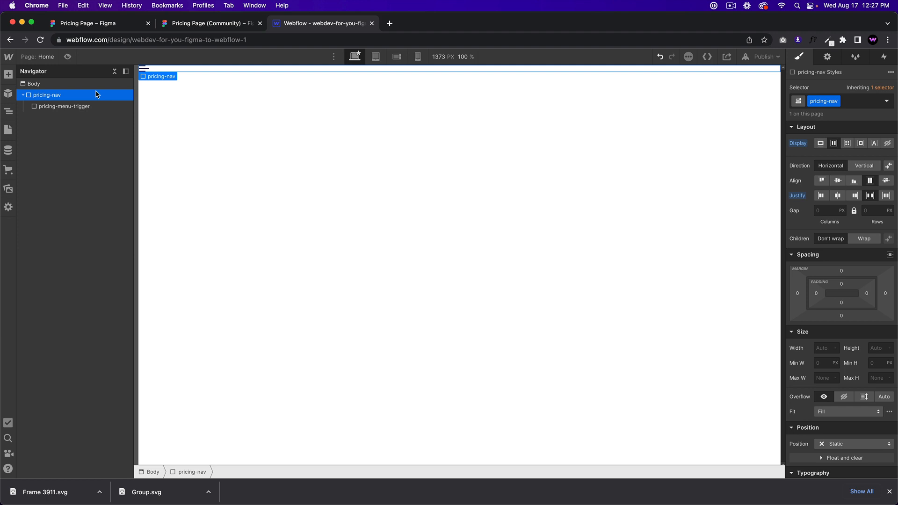
Step: Insert a Button into pricing-nav with the class pricing-nav-button
{"action": "key", "text": "super+e"}
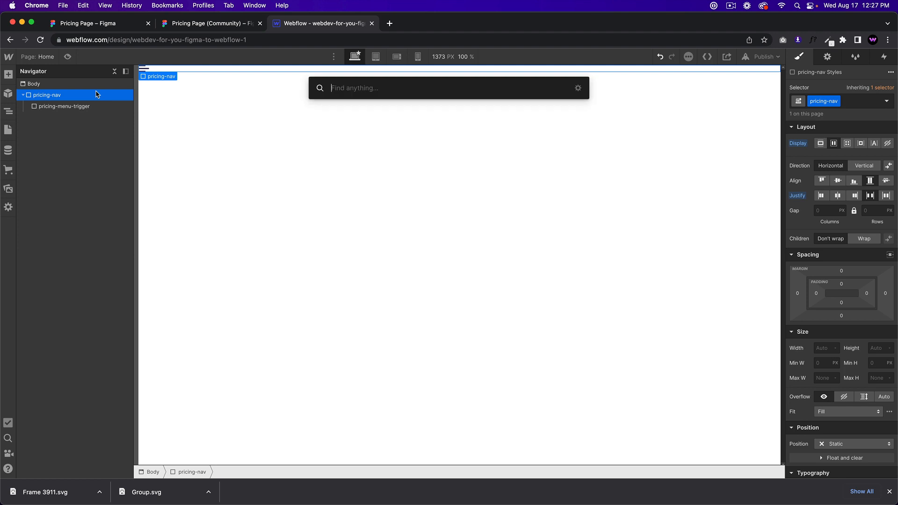
{"action": "type", "text": "button"}
{"action": "key", "text": "Return"}
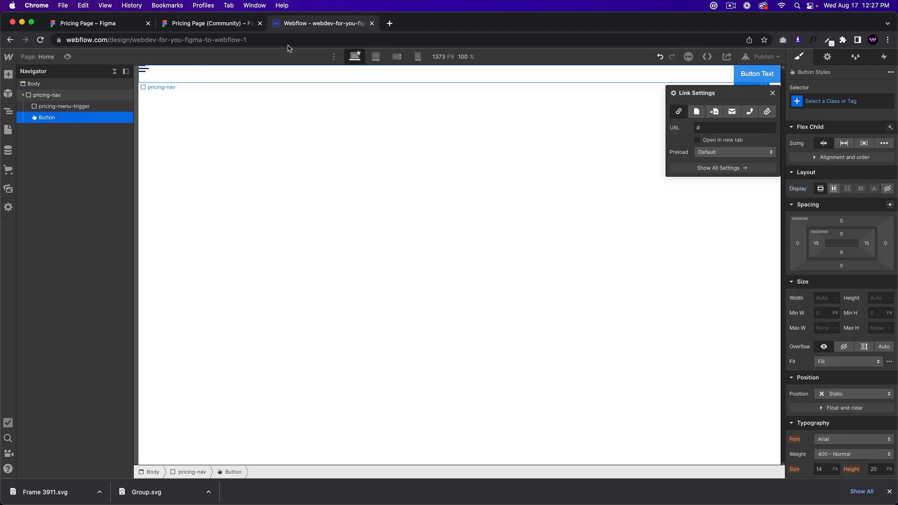
{"action": "left_click", "coordinate": [842, 102]}
{"action": "type", "text": "pricing-nav-button"}
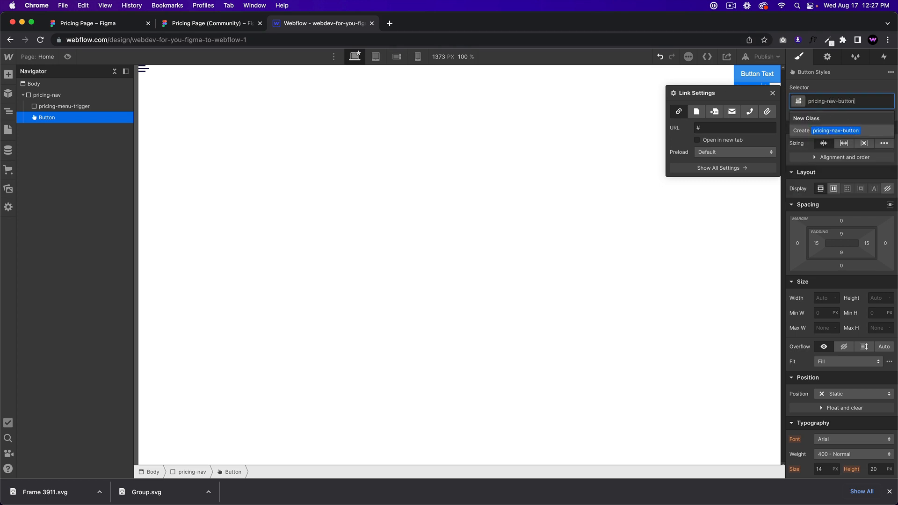
{"action": "key", "text": "Return"}
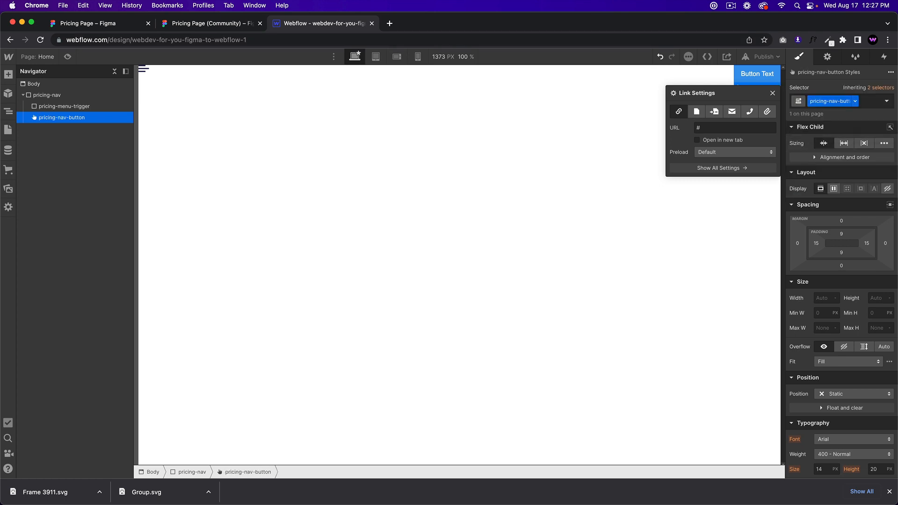
Step: Relabel the button 'Join Now' and begin editing its corner radius
{"action": "left_click", "coordinate": [225, 23]}
{"action": "scroll", "coordinate": [488, 223], "scroll_direction": "up", "scroll_amount": 5}
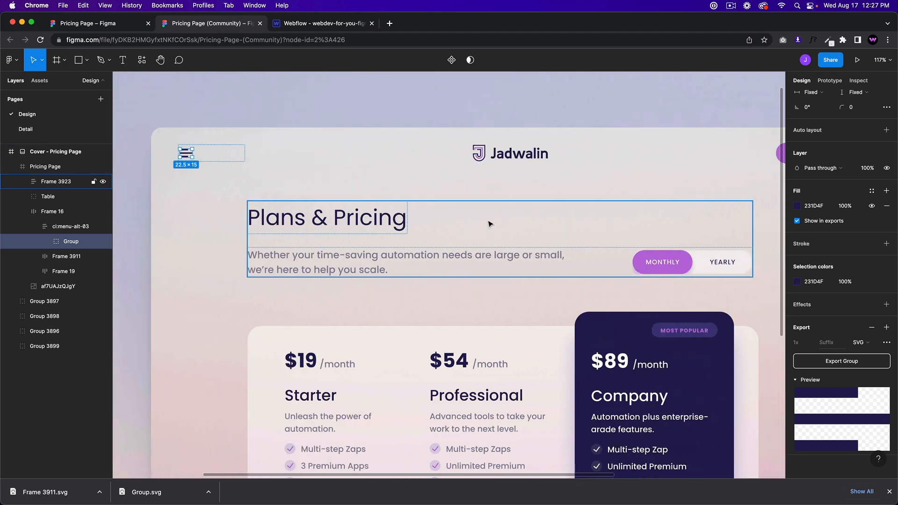
{"action": "left_click", "coordinate": [318, 23]}
{"action": "double_click", "coordinate": [757, 73]}
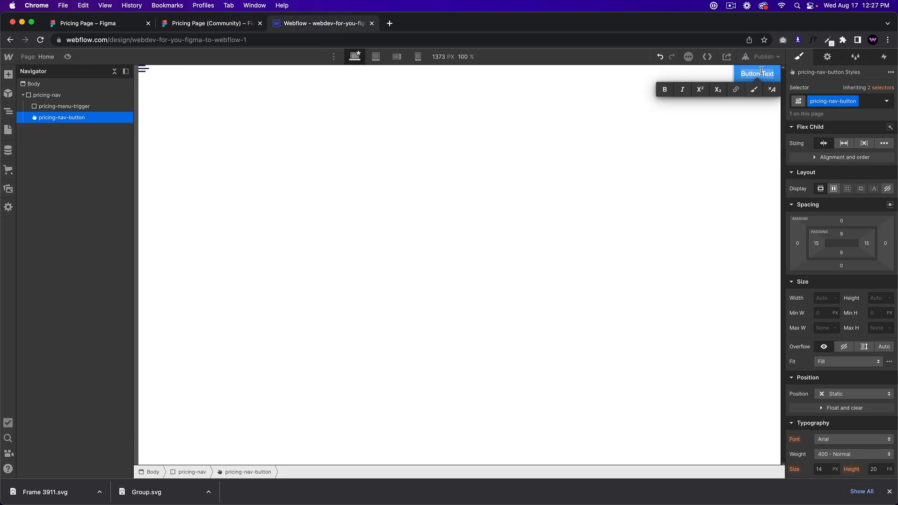
{"action": "type", "text": "Join Now"}
{"action": "left_click", "coordinate": [704, 96]}
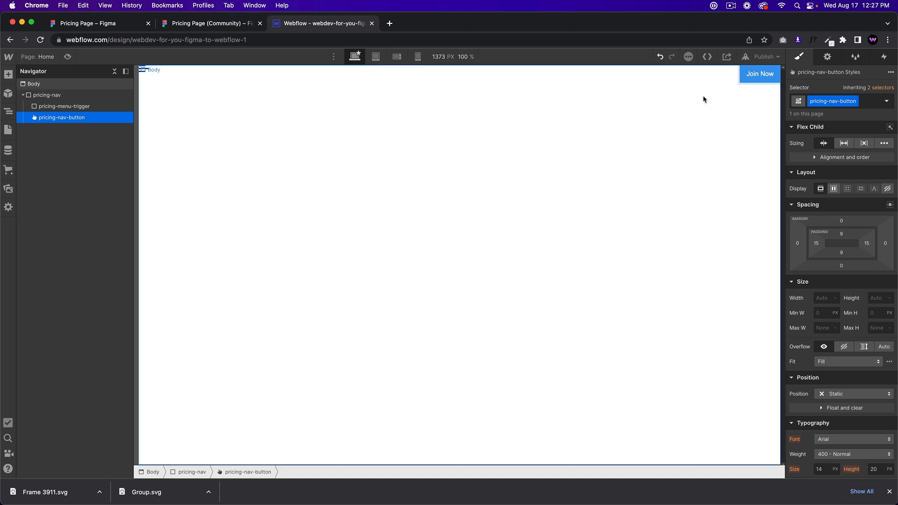
{"action": "left_click", "coordinate": [754, 79]}
{"action": "scroll", "coordinate": [865, 337], "scroll_direction": "down", "scroll_amount": 10}
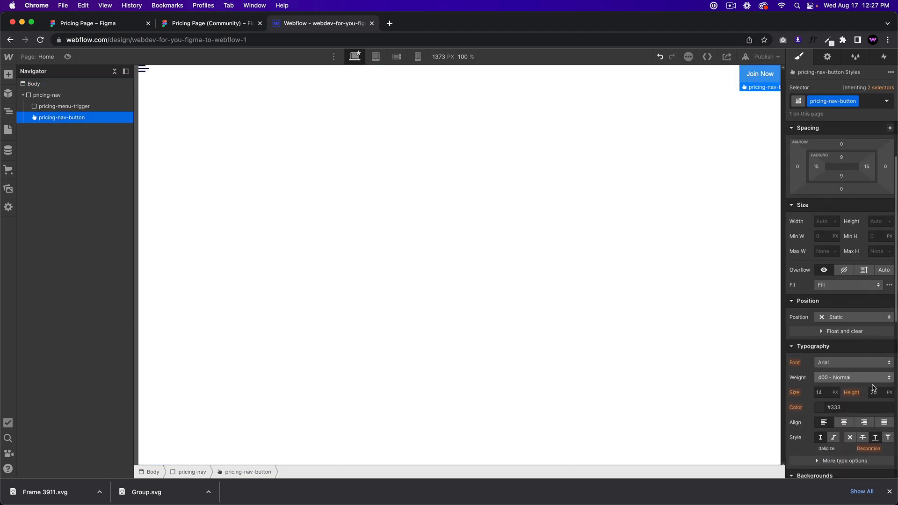
{"action": "left_click", "coordinate": [879, 219]}
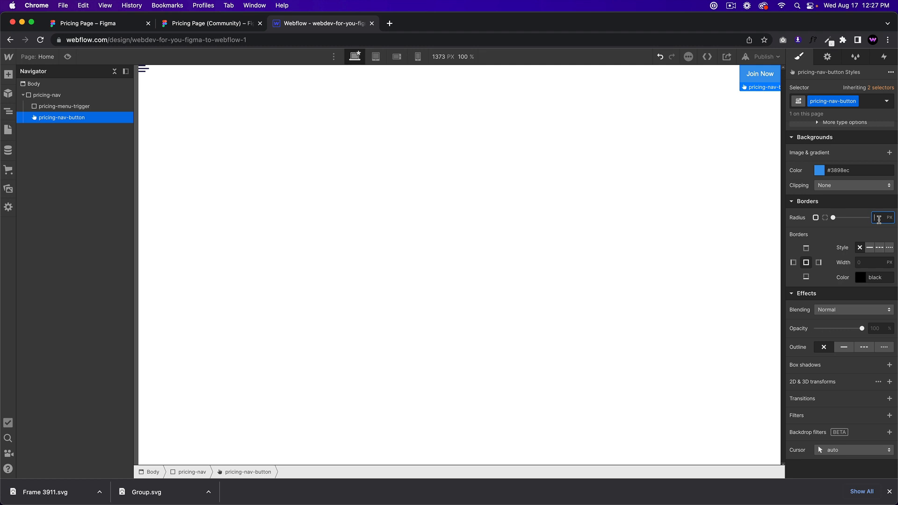
Step: Give the Join Now button a 100 px radius and a Medium Orchid background
{"action": "type", "text": "100"}
{"action": "scroll", "coordinate": [849, 185], "scroll_direction": "up", "scroll_amount": 10}
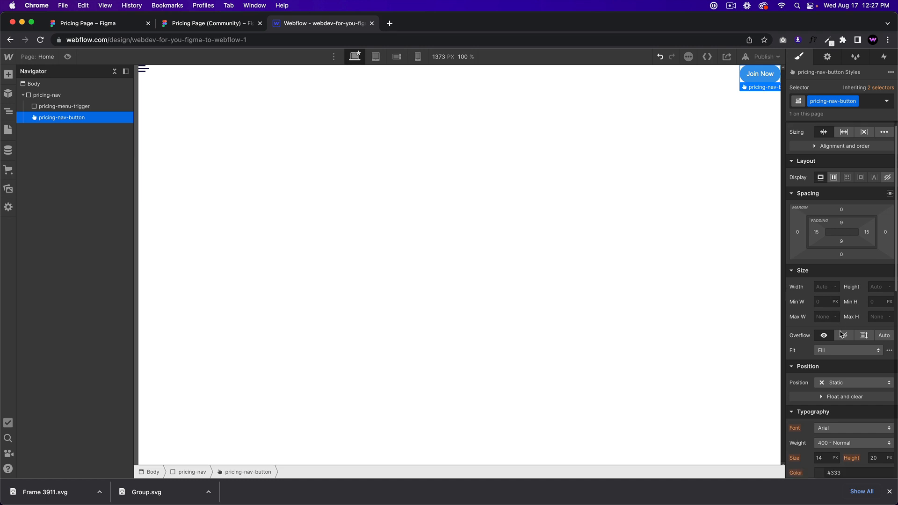
{"action": "scroll", "coordinate": [842, 334], "scroll_direction": "down", "scroll_amount": 6}
{"action": "left_click", "coordinate": [819, 278]}
{"action": "left_click", "coordinate": [822, 422]}
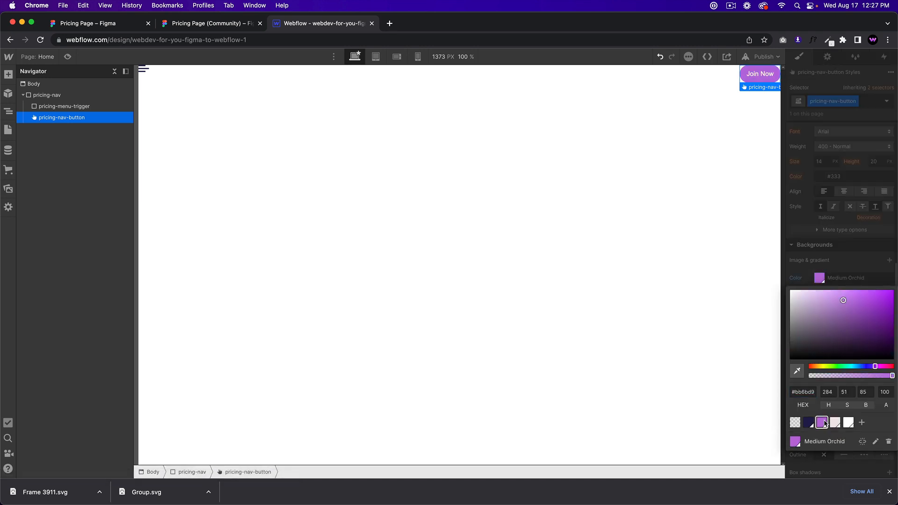
{"action": "left_click", "coordinate": [827, 239]}
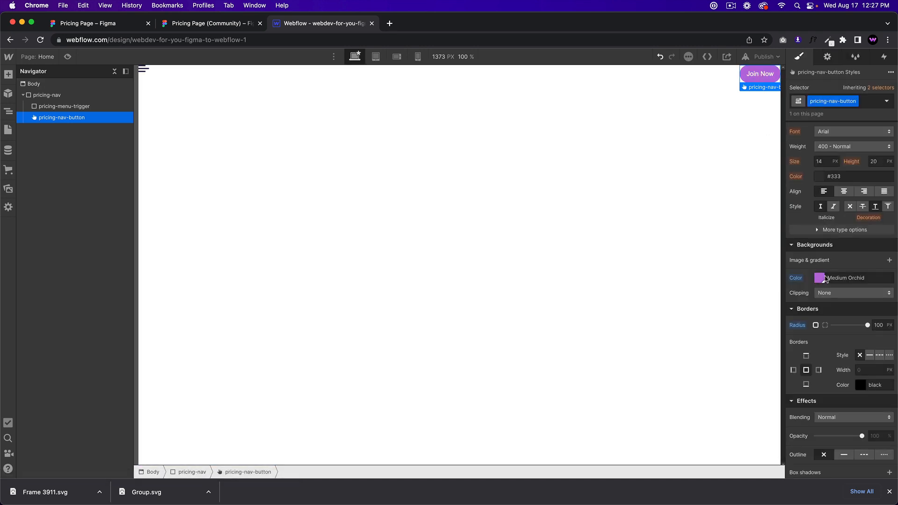
Step: Set the Join Now button's font to Poppins
{"action": "scroll", "coordinate": [828, 234], "scroll_direction": "up", "scroll_amount": 1}
{"action": "left_click", "coordinate": [853, 155]}
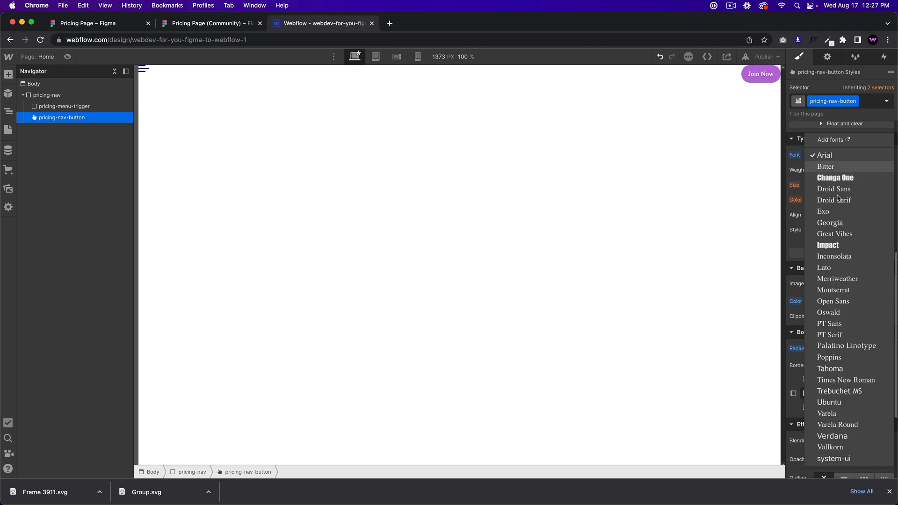
{"action": "left_click", "coordinate": [831, 358]}
{"action": "left_click", "coordinate": [202, 24]}
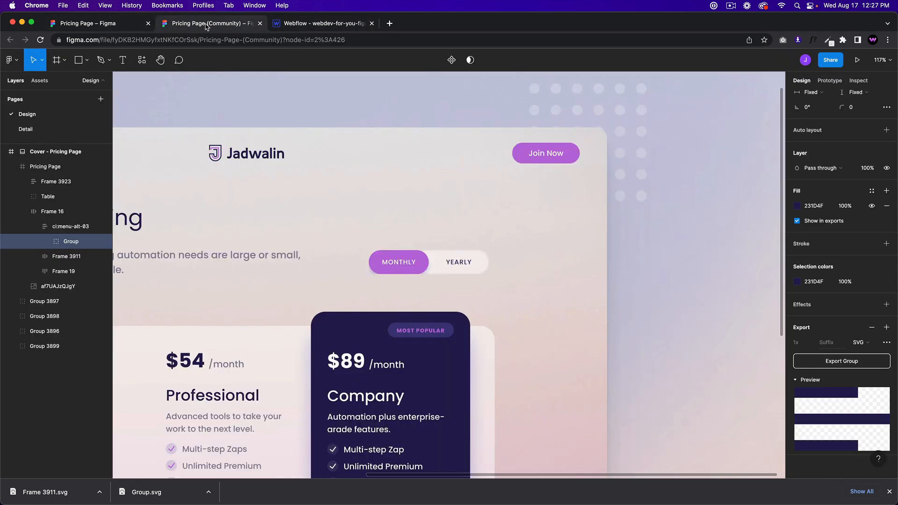
Step: Inspect the Figma Join Now button's padding and CSS, then its Poppins 500 14px text
{"action": "left_click", "coordinate": [561, 158]}
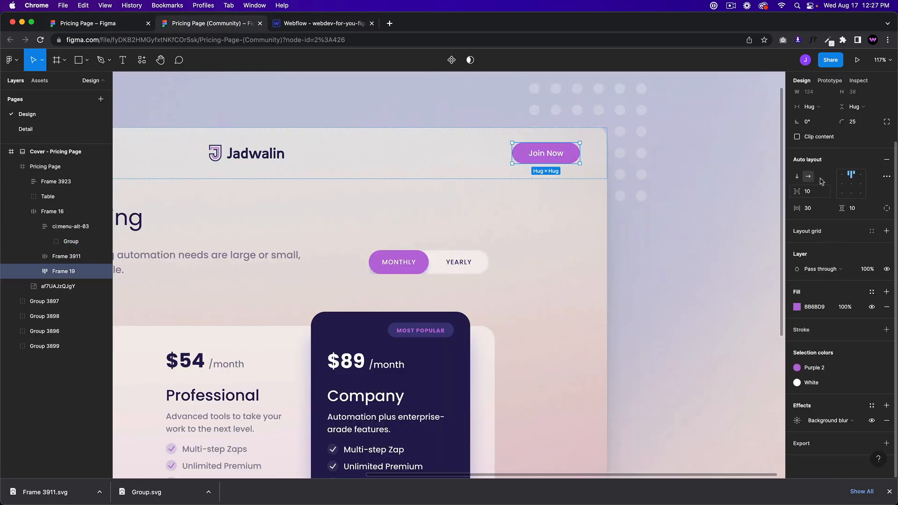
{"action": "scroll", "coordinate": [822, 182], "scroll_direction": "up", "scroll_amount": 3}
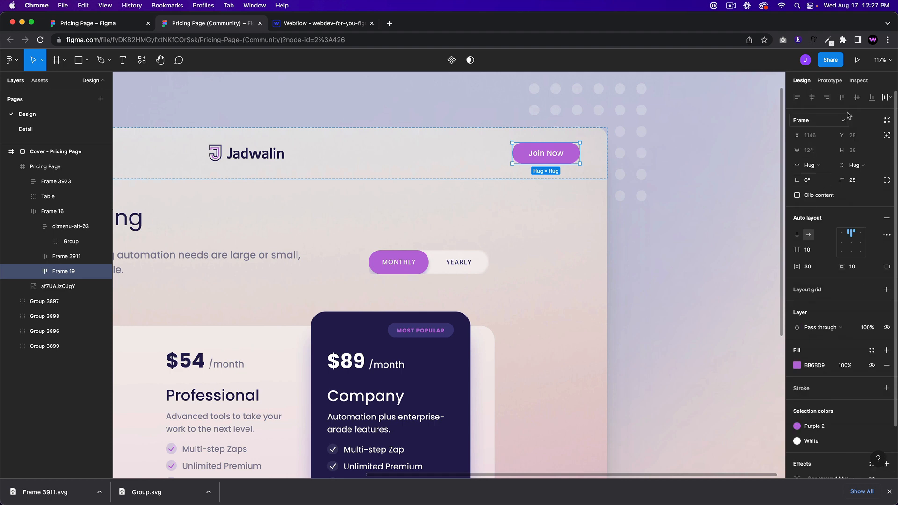
{"action": "left_click", "coordinate": [857, 81]}
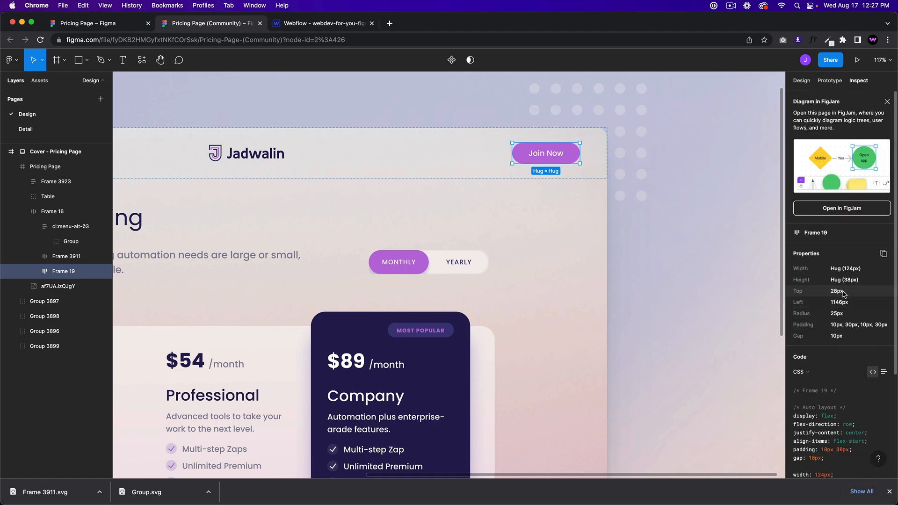
{"action": "scroll", "coordinate": [823, 430], "scroll_direction": "down", "scroll_amount": 1}
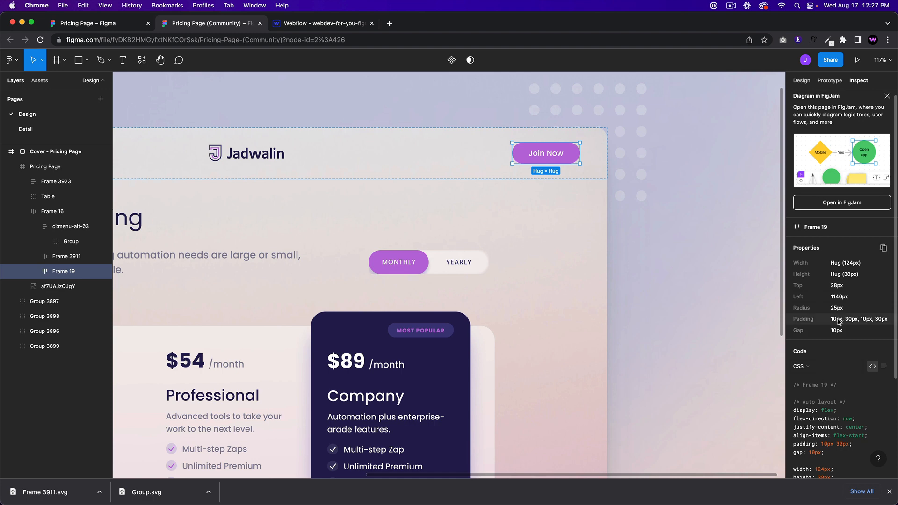
{"action": "scroll", "coordinate": [837, 318], "scroll_direction": "down", "scroll_amount": 5}
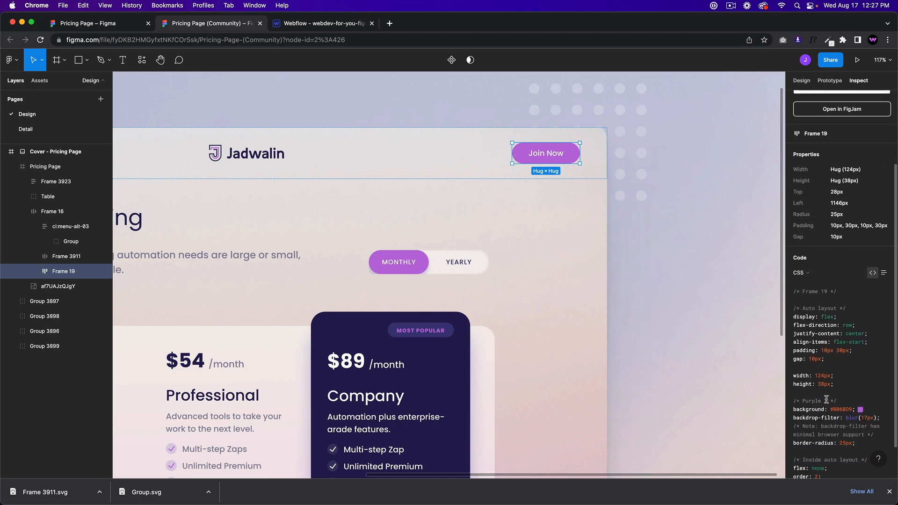
{"action": "scroll", "coordinate": [827, 400], "scroll_direction": "down", "scroll_amount": 2}
{"action": "scroll", "coordinate": [837, 327], "scroll_direction": "up", "scroll_amount": 6}
{"action": "left_click", "coordinate": [540, 161]}
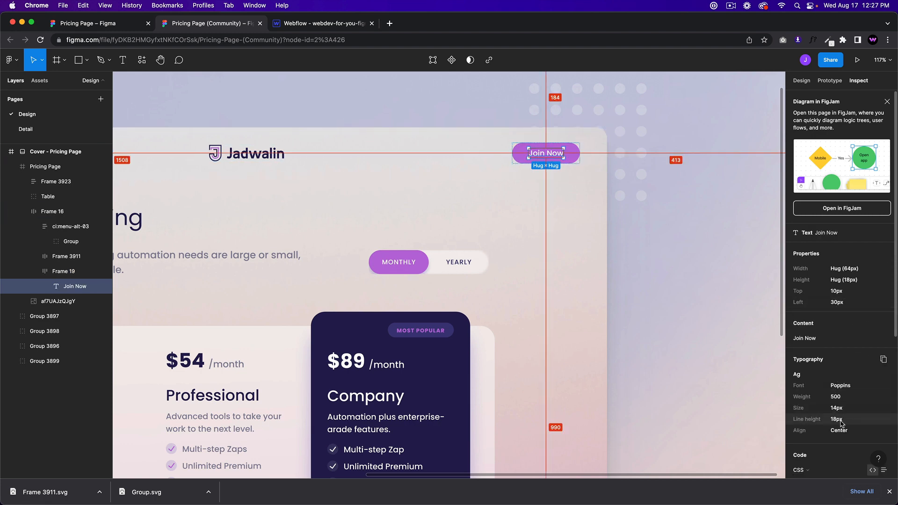
{"action": "left_click", "coordinate": [299, 23]}
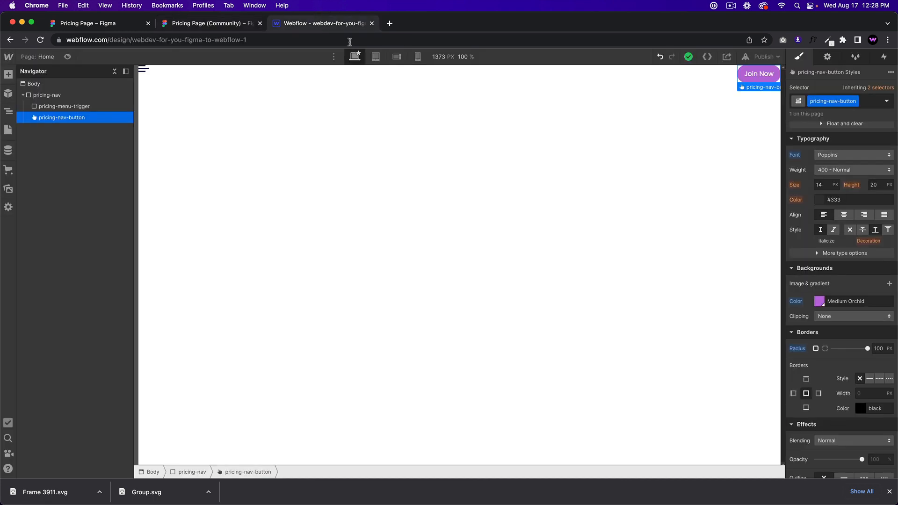
Step: Set Join Now text to 500 Medium, 18px line height, and side padding to 31
{"action": "left_click", "coordinate": [837, 169]}
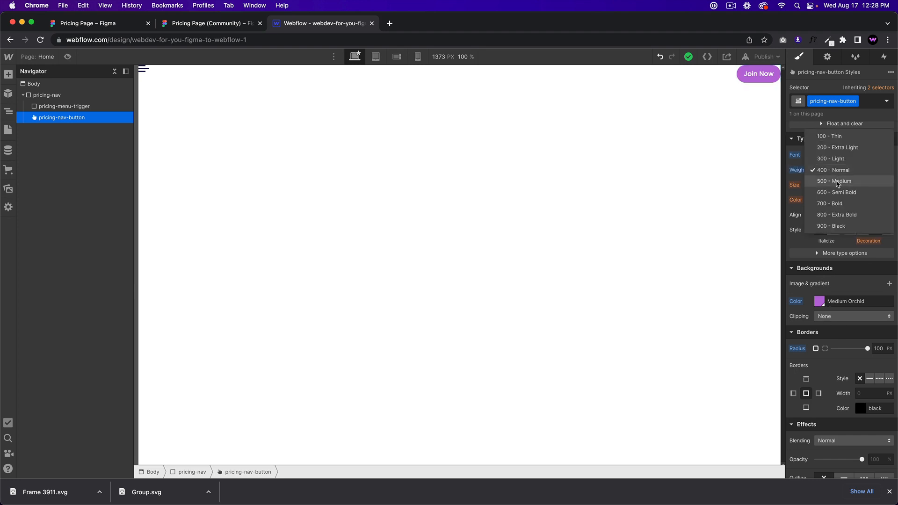
{"action": "left_click", "coordinate": [837, 182]}
{"action": "left_click", "coordinate": [873, 185]}
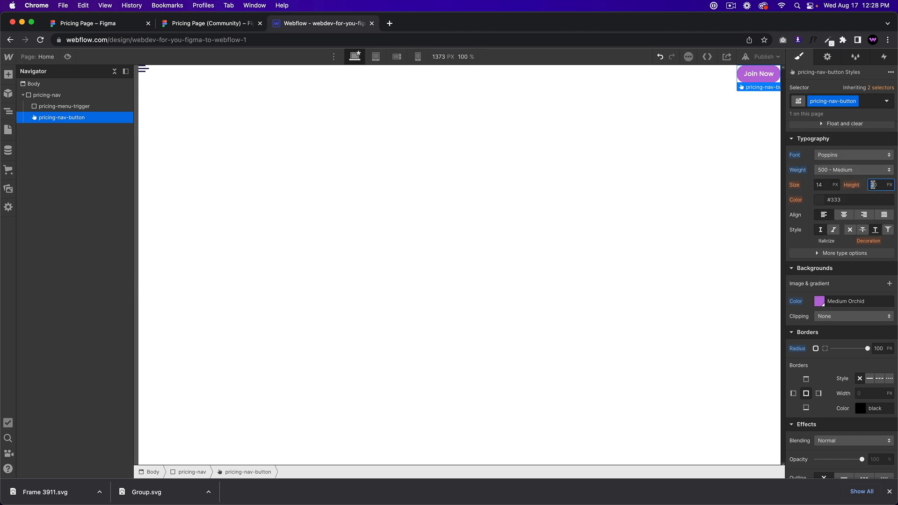
{"action": "type", "text": "18"}
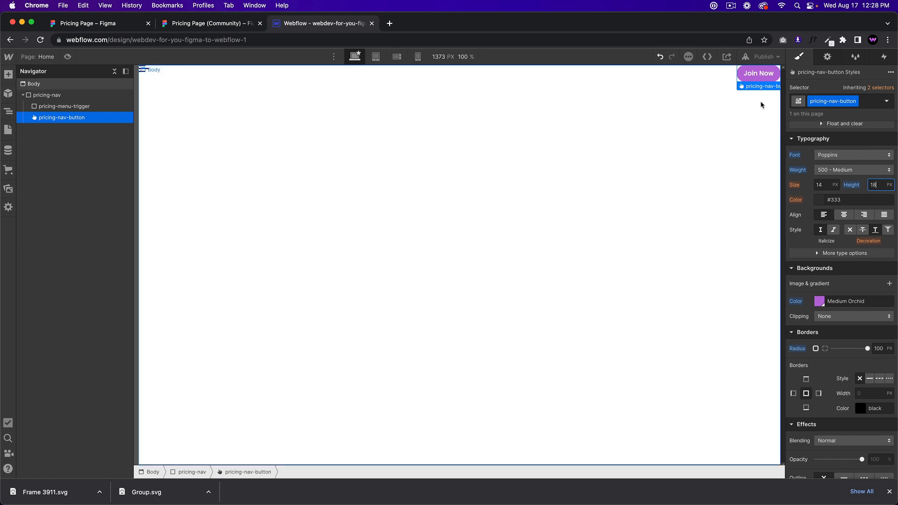
{"action": "scroll", "coordinate": [848, 196], "scroll_direction": "up", "scroll_amount": 6}
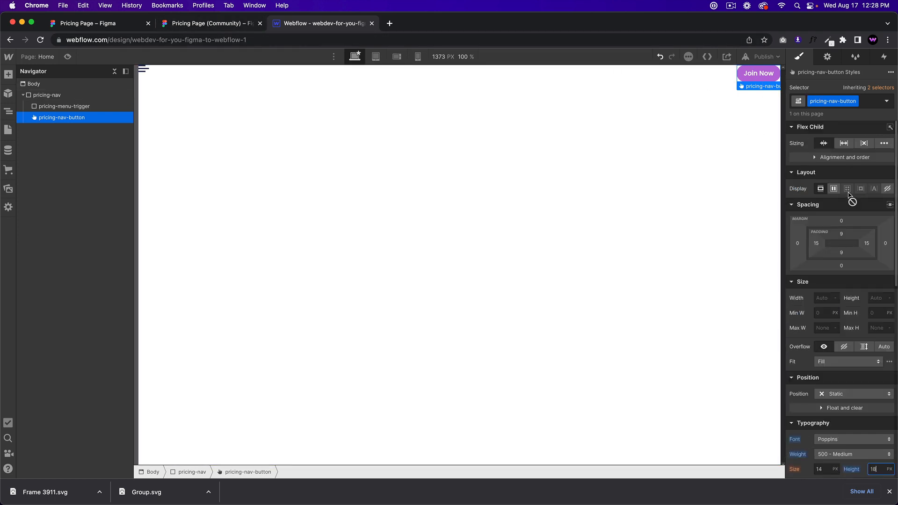
{"action": "left_click_drag", "start_coordinate": [824, 241], "coordinate": [842, 237]}
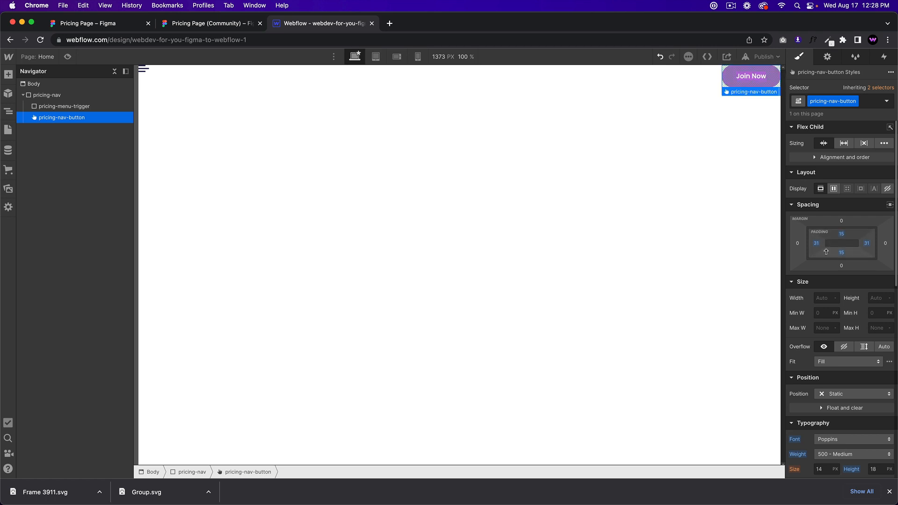
{"action": "left_click", "coordinate": [193, 25]}
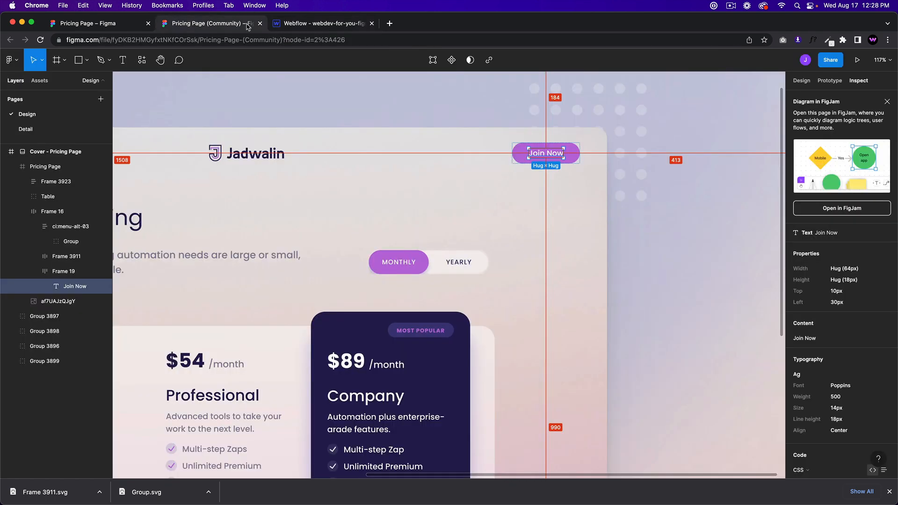
Step: Compare the Join Now button's 10px vertical and 30px horizontal padding in Figma
{"action": "left_click", "coordinate": [321, 25]}
{"action": "left_click", "coordinate": [223, 24]}
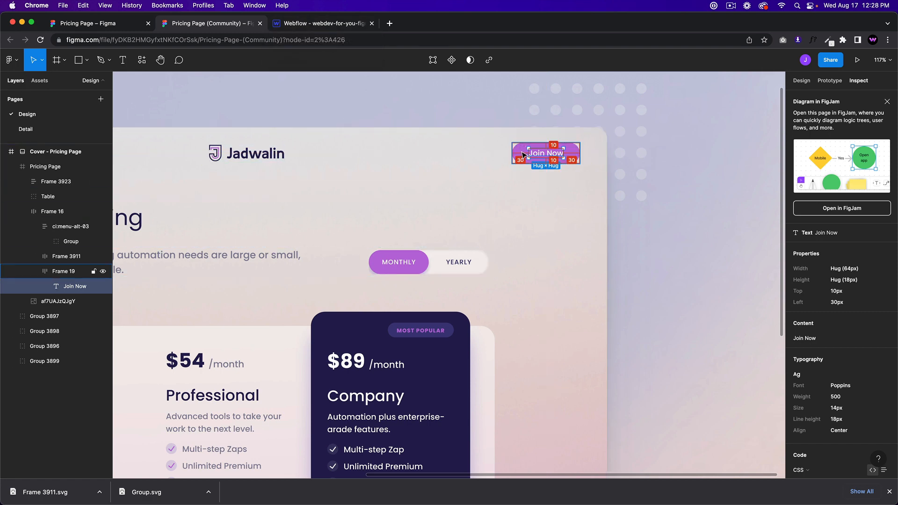
{"action": "left_click", "coordinate": [318, 27]}
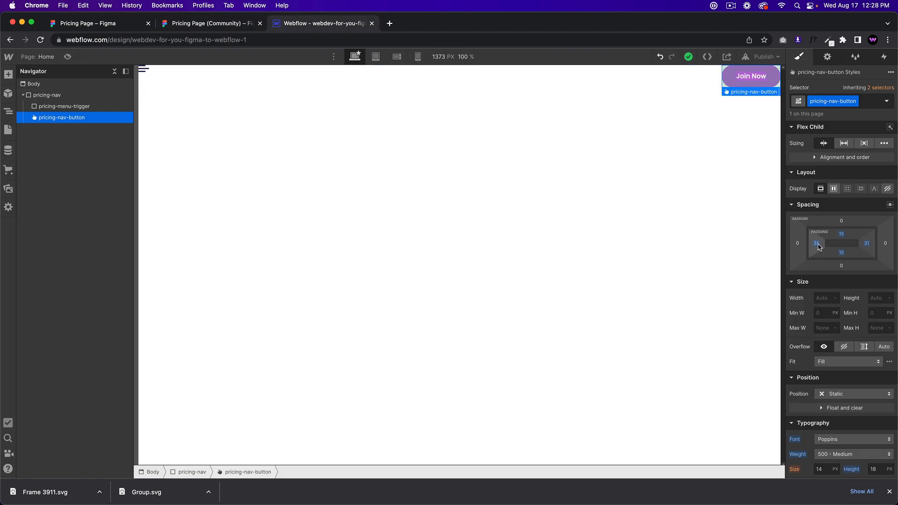
Step: Set the Join Now button padding to 30 on the sides and 10 top and bottom
{"action": "left_click_drag", "start_coordinate": [818, 247], "coordinate": [817, 243]}
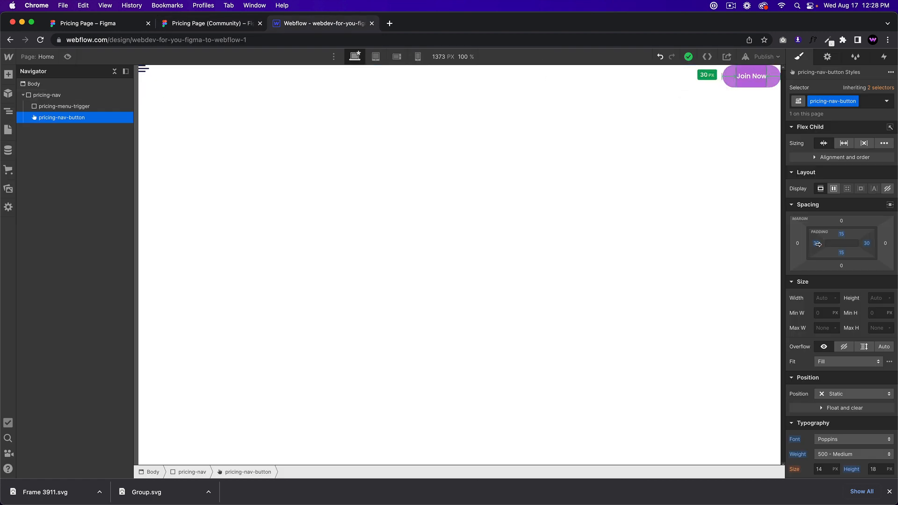
{"action": "left_click", "coordinate": [841, 234]}
{"action": "type", "text": "10"}
{"action": "key", "text": "Return"}
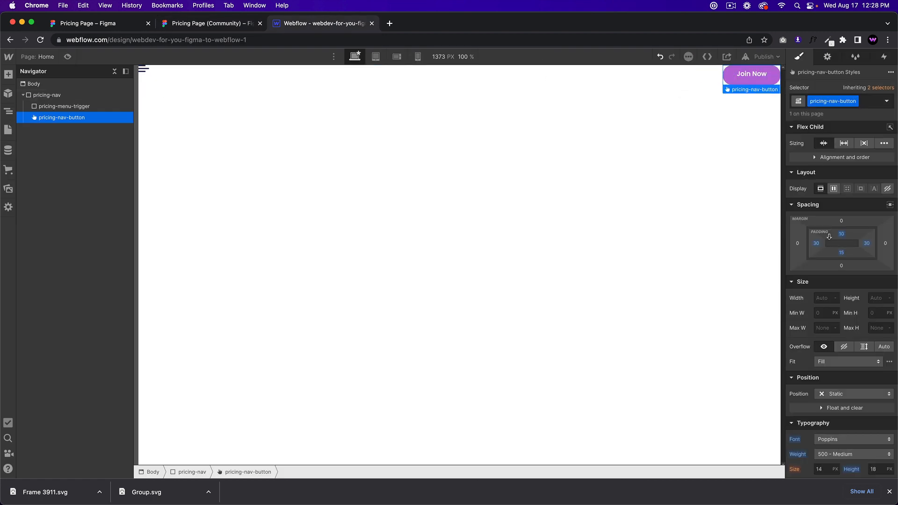
{"action": "left_click", "coordinate": [841, 252]}
{"action": "type", "text": "10"}
{"action": "key", "text": "Return"}
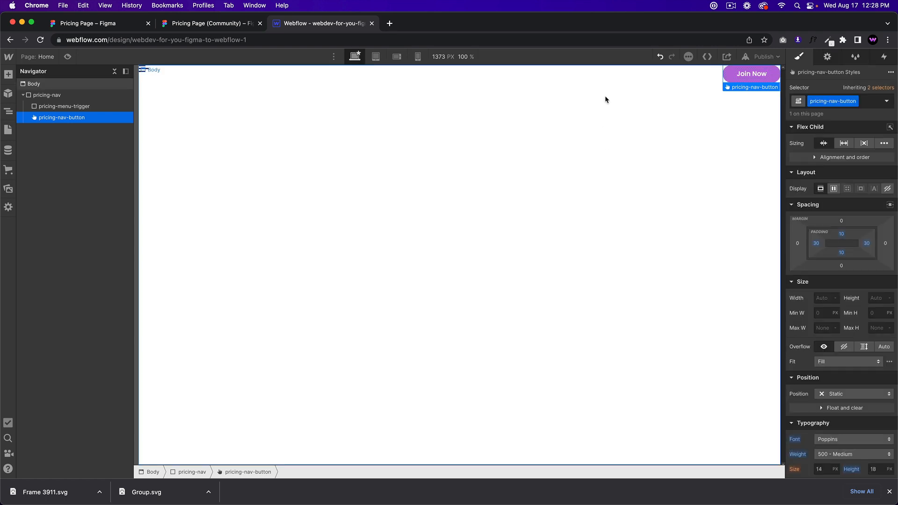
Step: Give pricing-nav 10vw left and right padding
{"action": "left_click", "coordinate": [287, 79]}
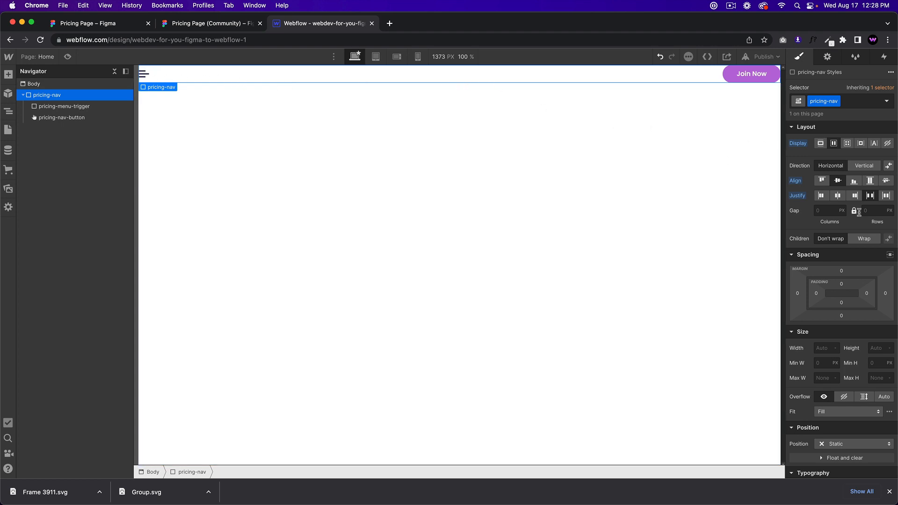
{"action": "left_click", "coordinate": [815, 293]}
{"action": "type", "text": "10vw"}
{"action": "key", "text": "Return"}
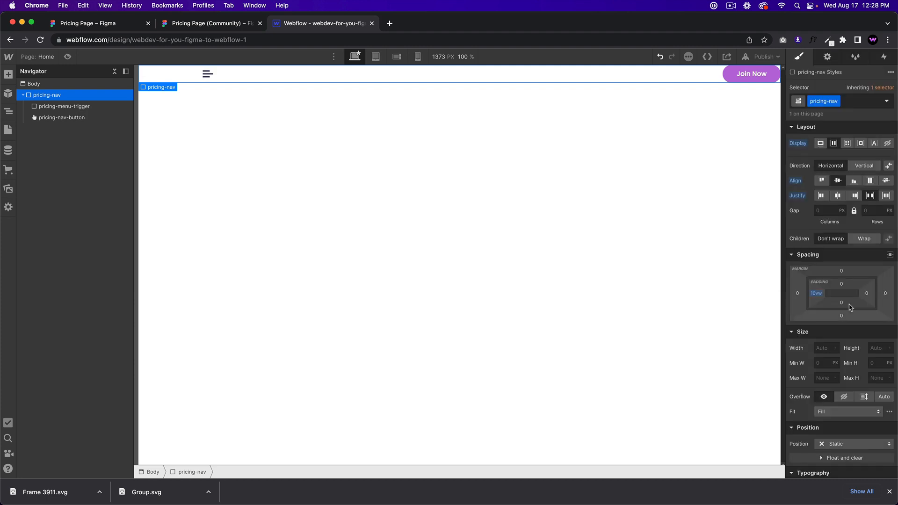
{"action": "left_click", "coordinate": [868, 294]}
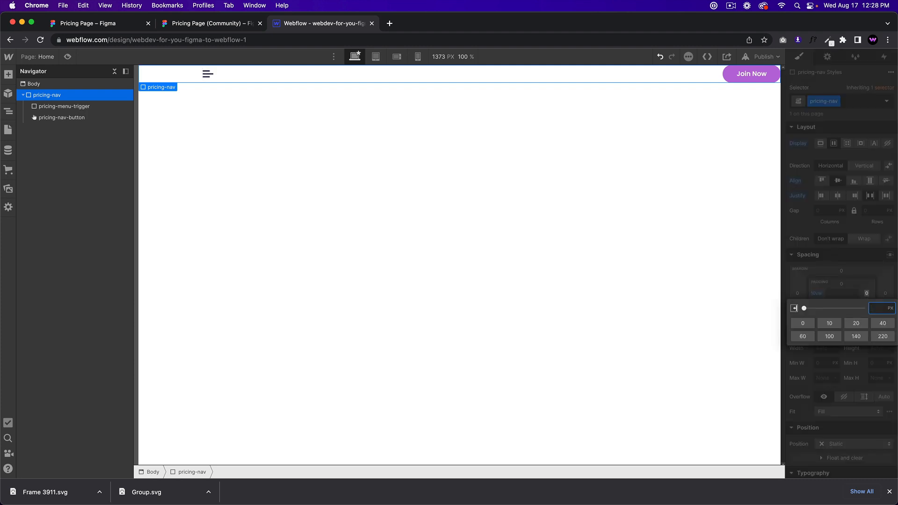
{"action": "type", "text": "10vw"}
{"action": "key", "text": "Return"}
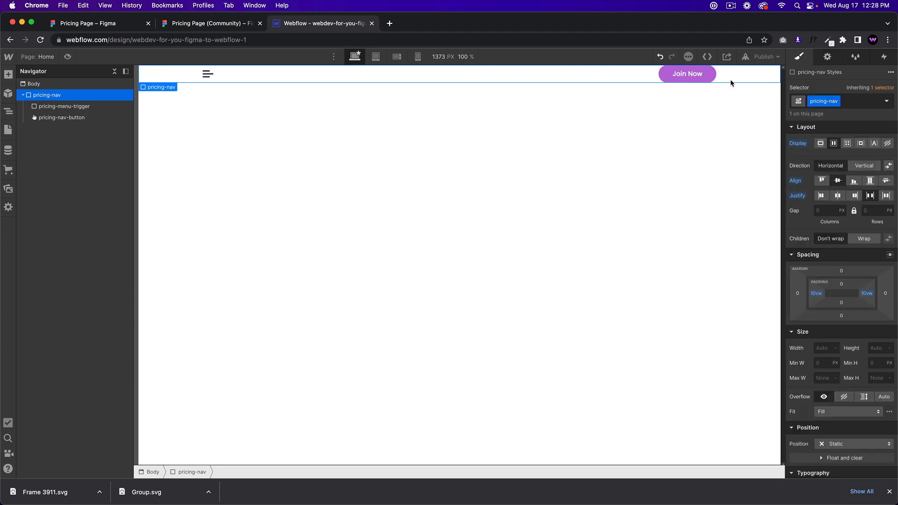
{"action": "left_click", "coordinate": [213, 25]}
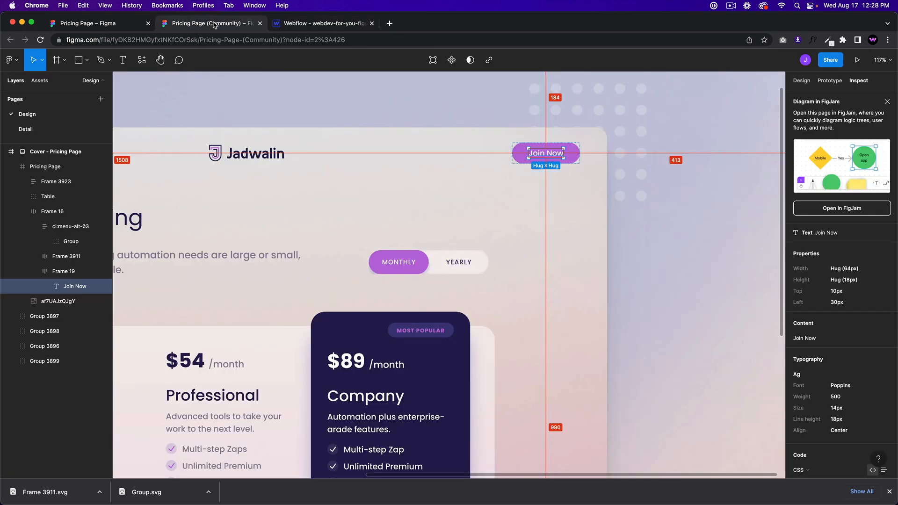
Step: Zoom the Figma view out to 45% to review the whole cover frame, then return to Webflow
{"action": "scroll", "coordinate": [297, 118], "scroll_direction": "down", "scroll_amount": 3}
{"action": "scroll", "coordinate": [475, 248], "scroll_direction": "down", "scroll_amount": 5}
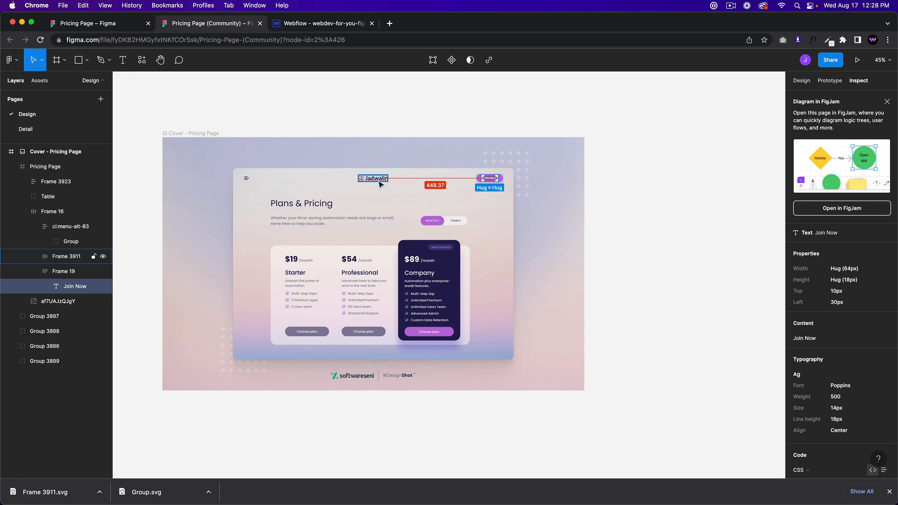
{"action": "left_click", "coordinate": [328, 23]}
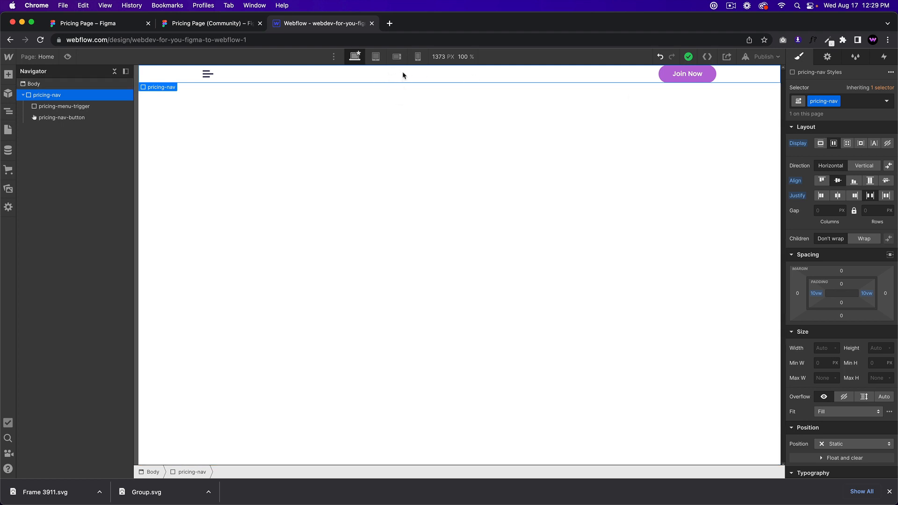
Step: Make pricing-nav a grid of three columns in a single row
{"action": "left_click", "coordinate": [847, 143]}
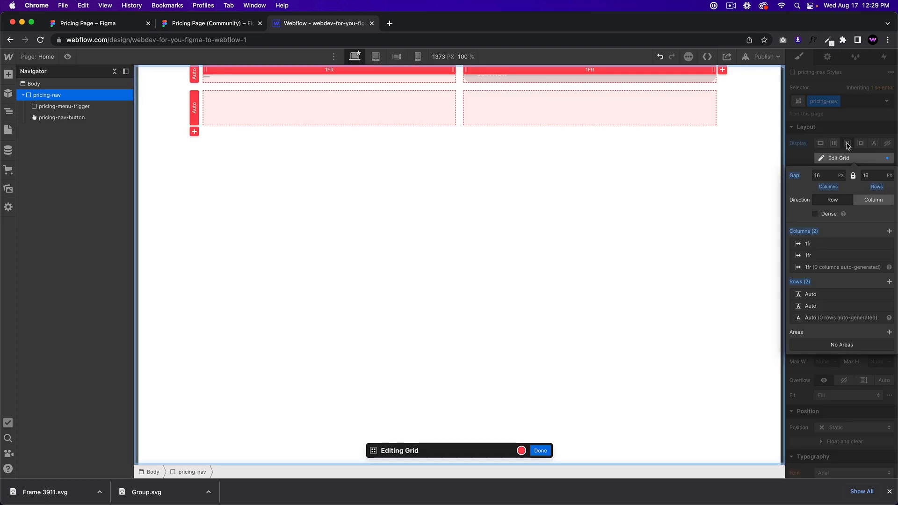
{"action": "left_click", "coordinate": [889, 232]}
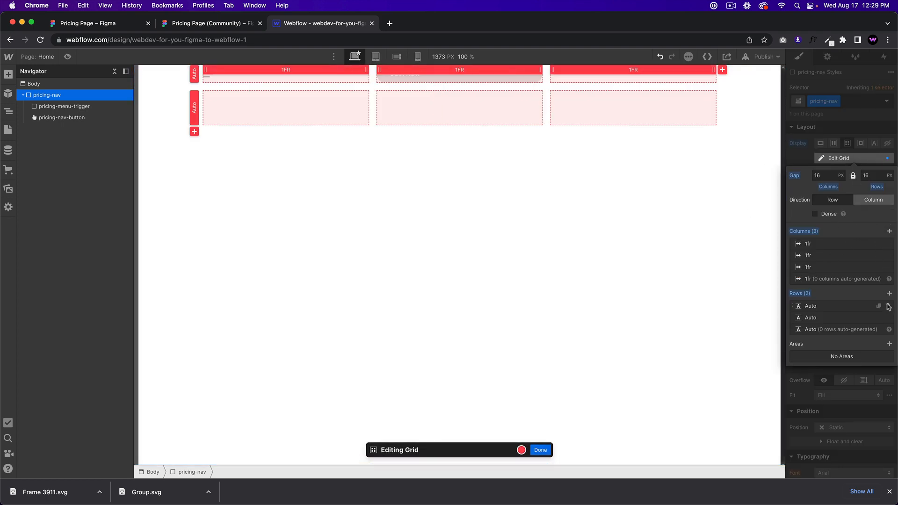
{"action": "left_click", "coordinate": [888, 317]}
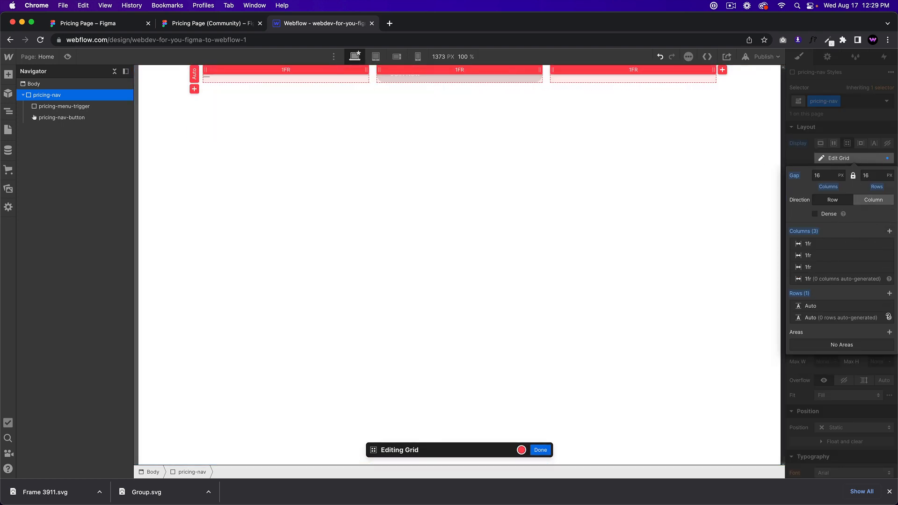
{"action": "left_click", "coordinate": [540, 450]}
Step: Move the Join Now button into the nav grid's middle column
{"action": "left_click", "coordinate": [463, 74]}
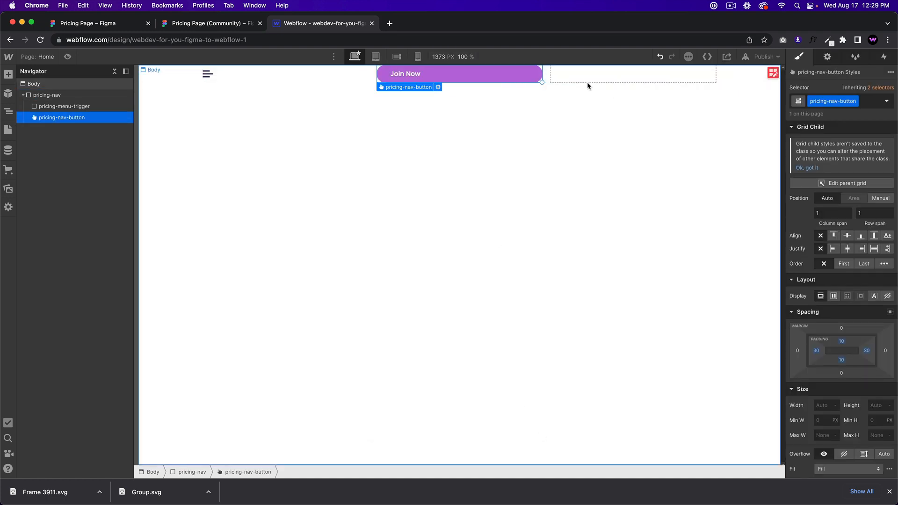
{"action": "left_click_drag", "start_coordinate": [491, 76], "coordinate": [458, 75]}
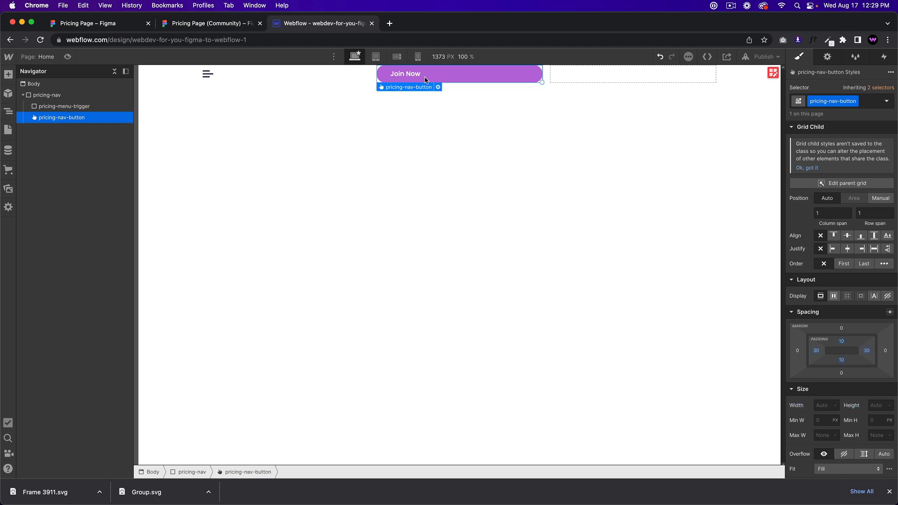
{"action": "left_click", "coordinate": [282, 80]}
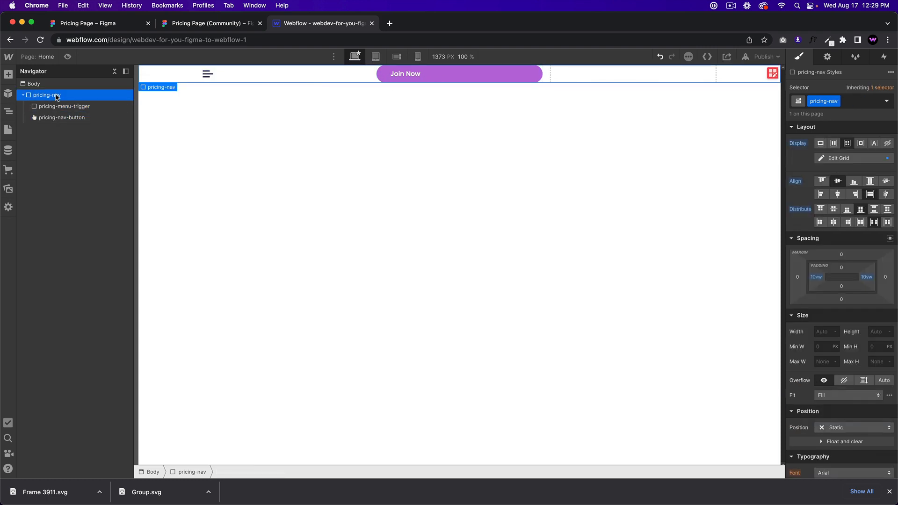
Step: Add an Image element to the nav with the class pricing-logo
{"action": "key", "text": "super+e"}
{"action": "type", "text": "image"}
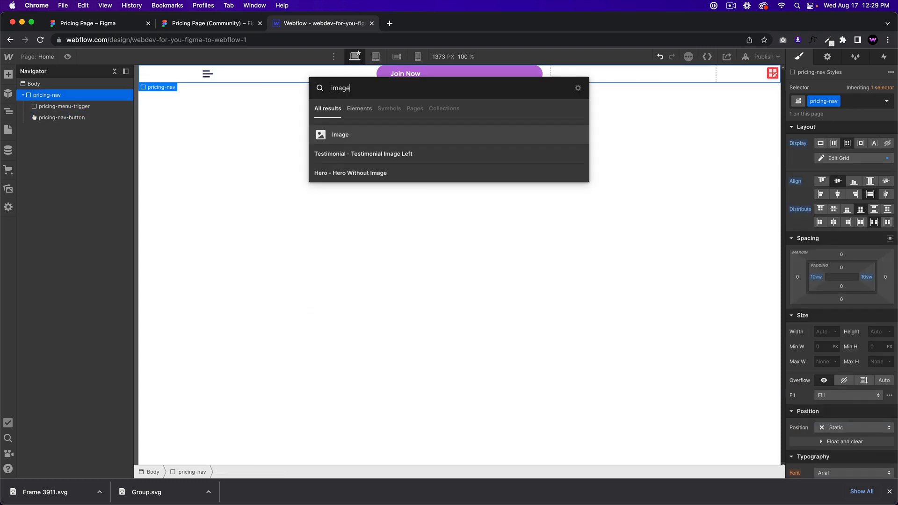
{"action": "key", "text": "Return"}
{"action": "left_click", "coordinate": [841, 101]}
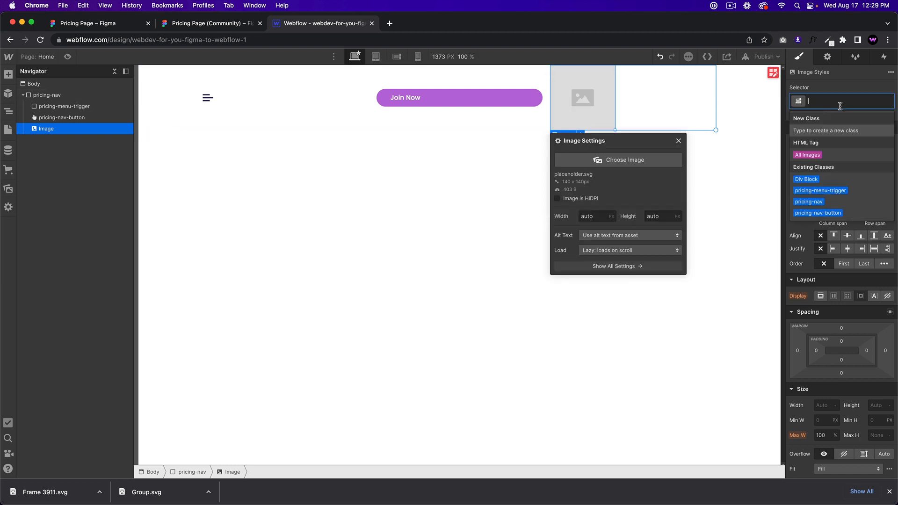
{"action": "type", "text": "pricing-log"}
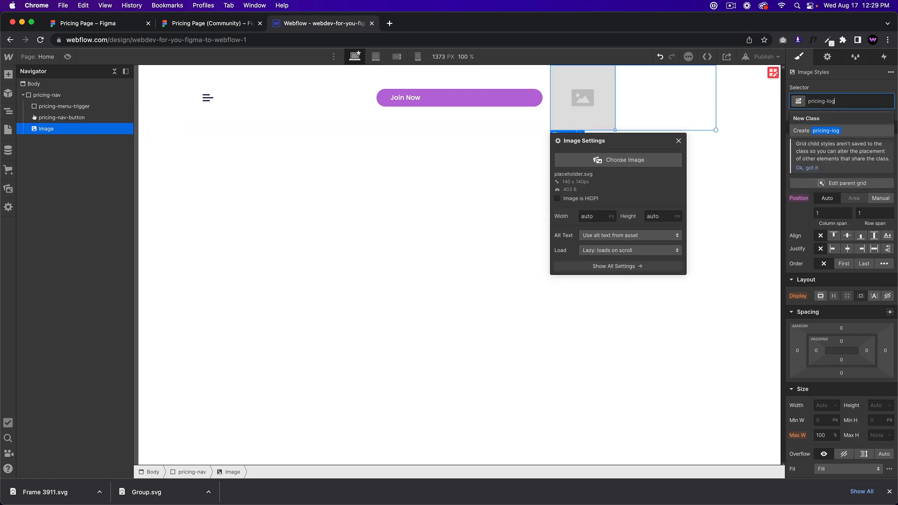
{"action": "type", "text": "o"}
{"action": "key", "text": "Return"}
Step: Set the image to logo.svg and place it before the Join Now button
{"action": "left_click", "coordinate": [625, 160]}
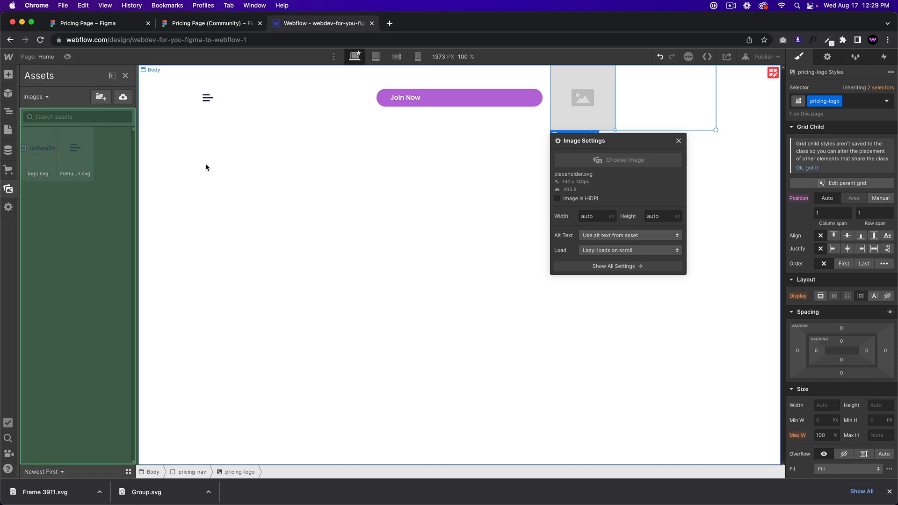
{"action": "left_click", "coordinate": [38, 152]}
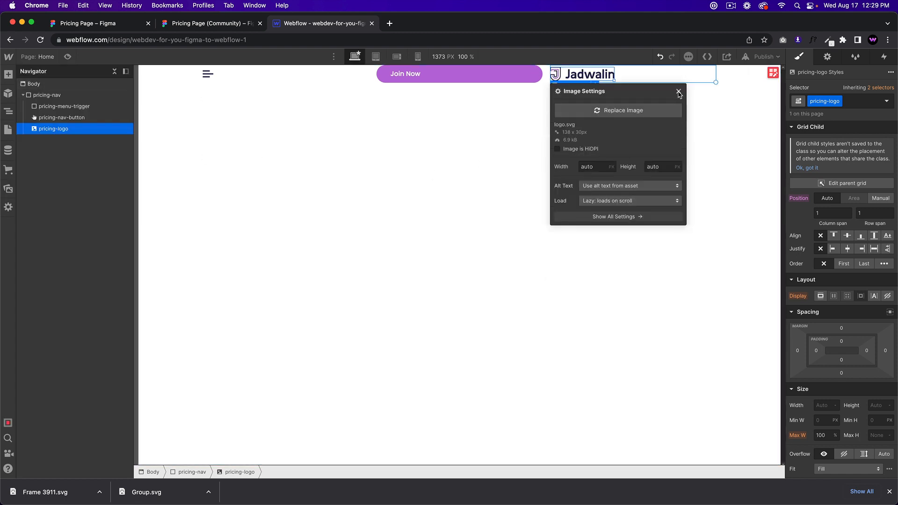
{"action": "left_click", "coordinate": [678, 92]}
{"action": "left_click_drag", "start_coordinate": [70, 129], "coordinate": [71, 117]}
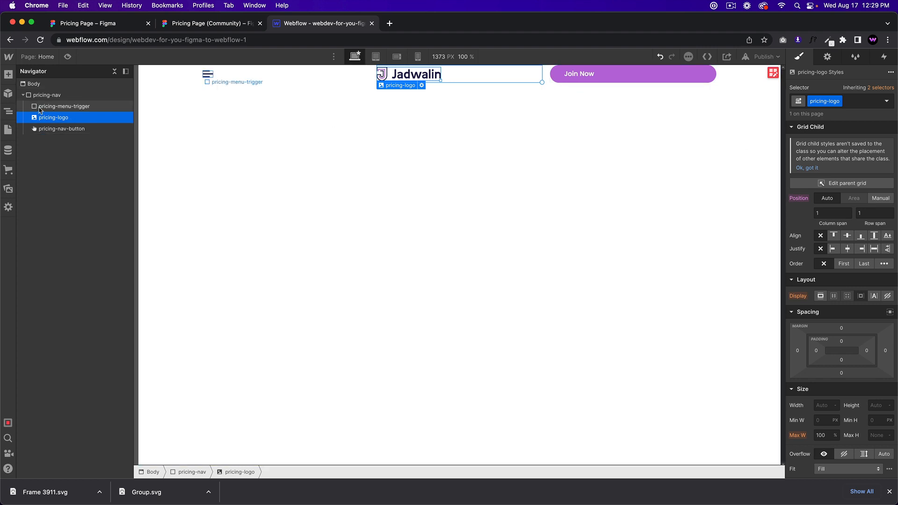
Step: Centre the logo in its grid cell and justify the Join Now button to the end
{"action": "left_click", "coordinate": [847, 250]}
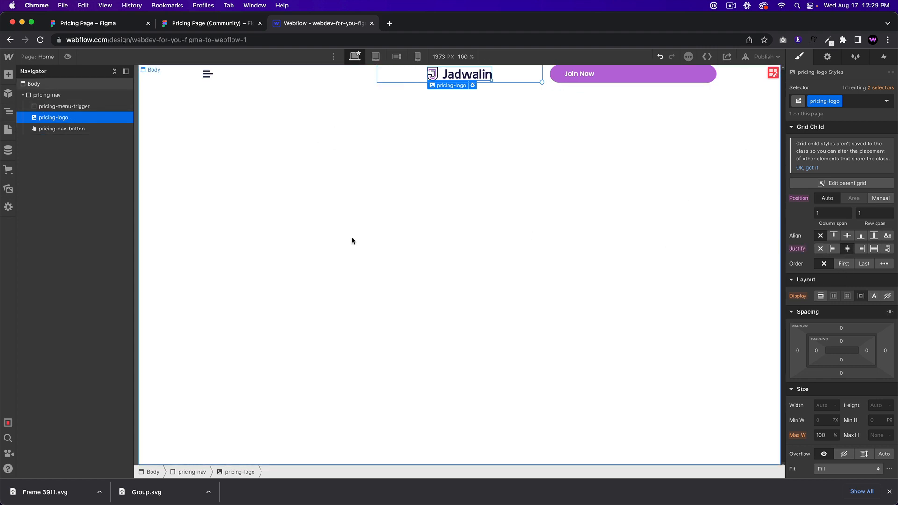
{"action": "left_click", "coordinate": [591, 78]}
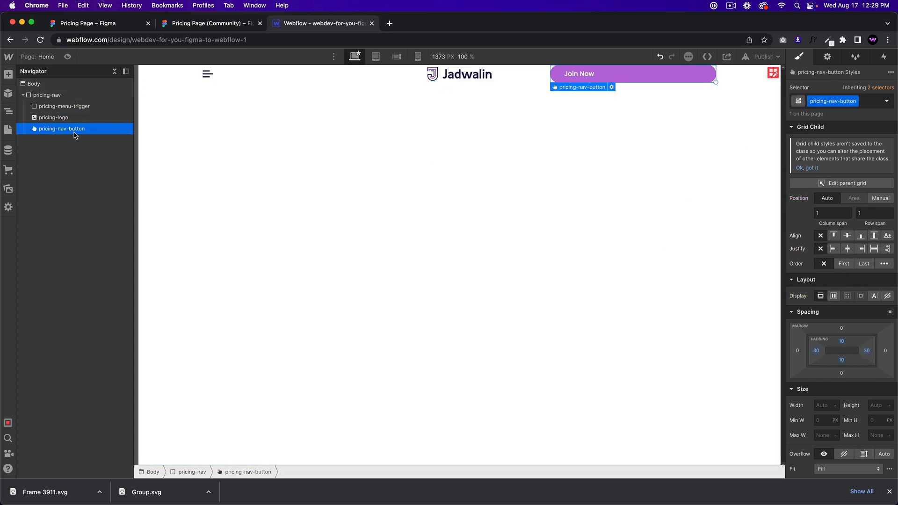
{"action": "left_click", "coordinate": [862, 249]}
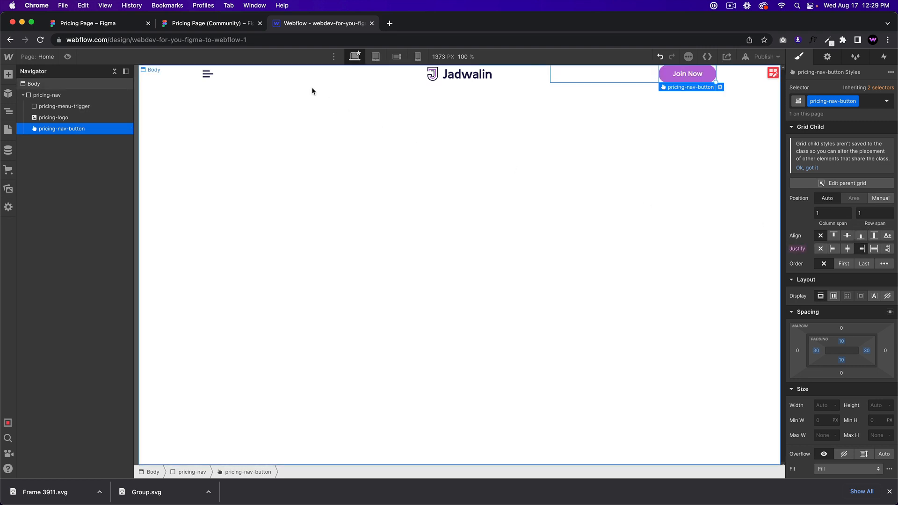
Step: Try start alignment, vertical centring and flex on the menu trigger, then reset them all
{"action": "left_click", "coordinate": [217, 78]}
{"action": "left_click", "coordinate": [92, 106]}
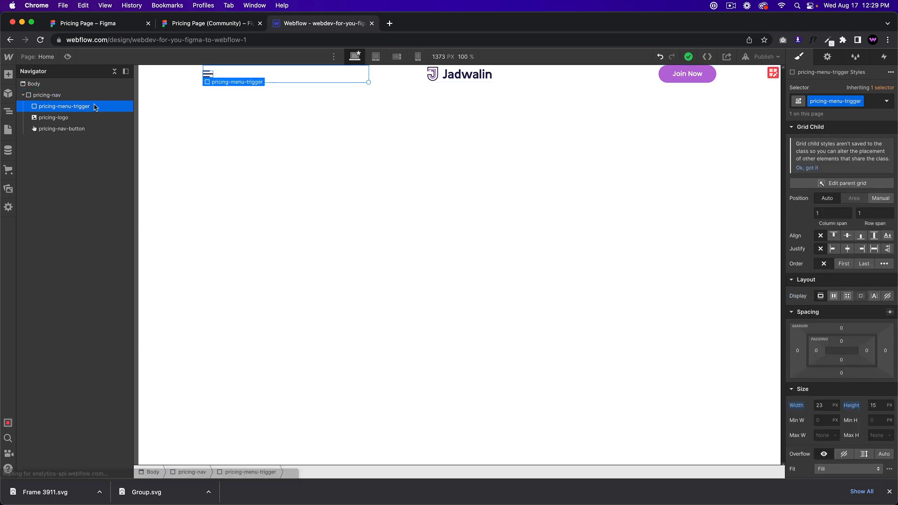
{"action": "left_click", "coordinate": [832, 249]}
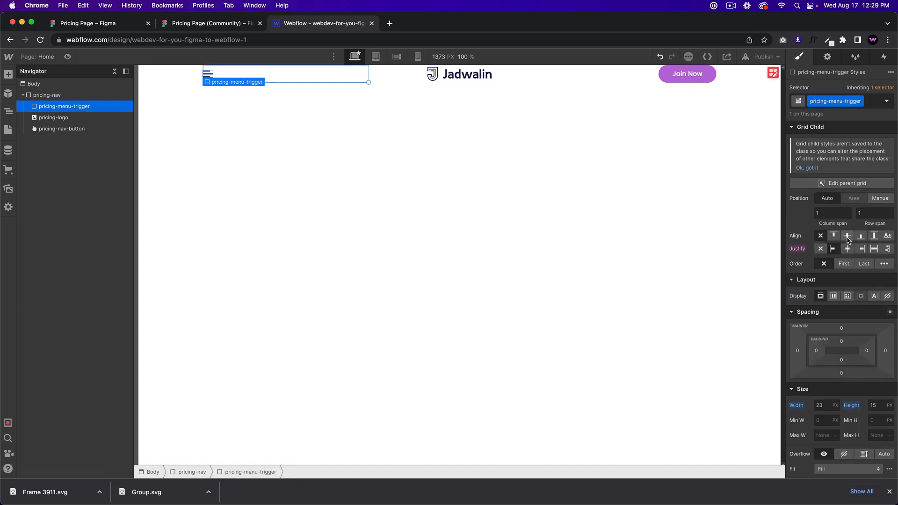
{"action": "left_click", "coordinate": [847, 236]}
{"action": "left_click", "coordinate": [796, 237], "text": "alt"}
{"action": "left_click", "coordinate": [844, 237]}
{"action": "left_click", "coordinate": [797, 237], "text": "alt"}
{"action": "left_click", "coordinate": [834, 296]}
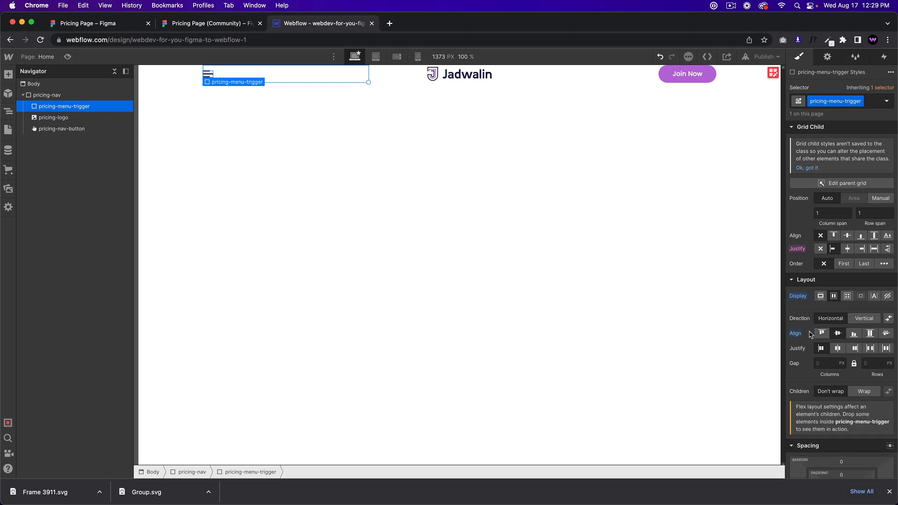
{"action": "left_click", "coordinate": [797, 297], "text": "alt"}
{"action": "left_click", "coordinate": [797, 251], "text": "alt"}
Step: Select the body, nav container and menu trigger in turn to review the nav alignment
{"action": "left_click", "coordinate": [210, 108]}
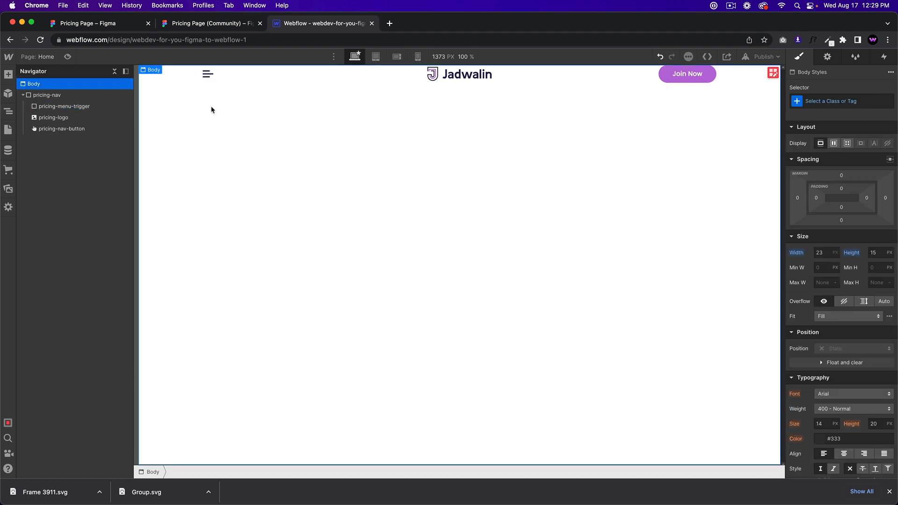
{"action": "left_click", "coordinate": [221, 77]}
{"action": "left_click", "coordinate": [207, 75]}
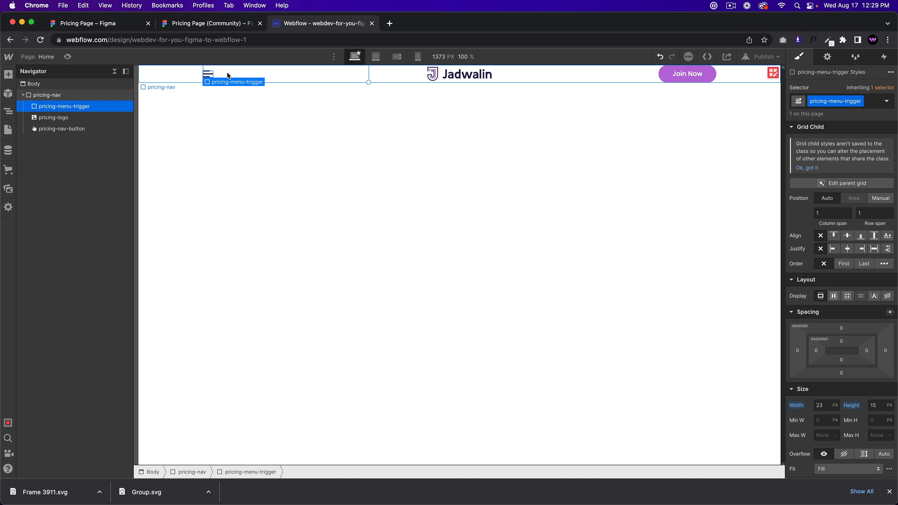
{"action": "left_click", "coordinate": [251, 88]}
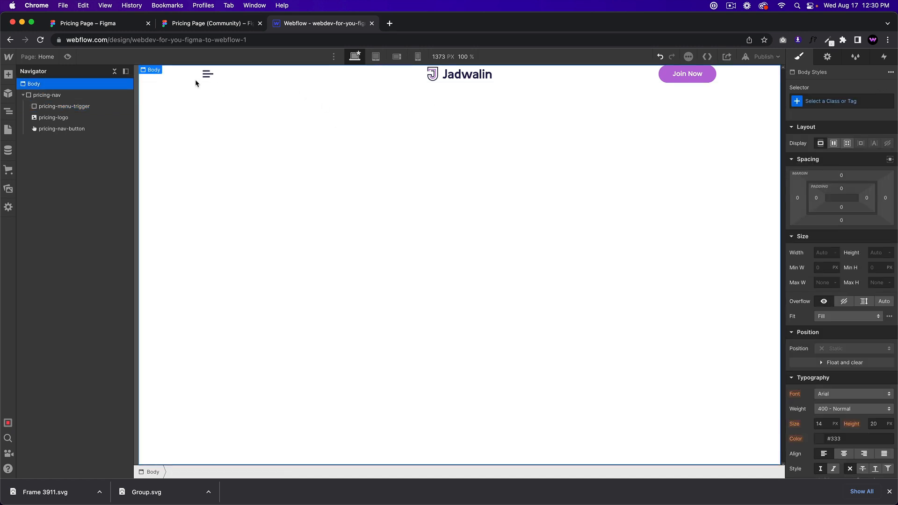
{"action": "left_click", "coordinate": [179, 80]}
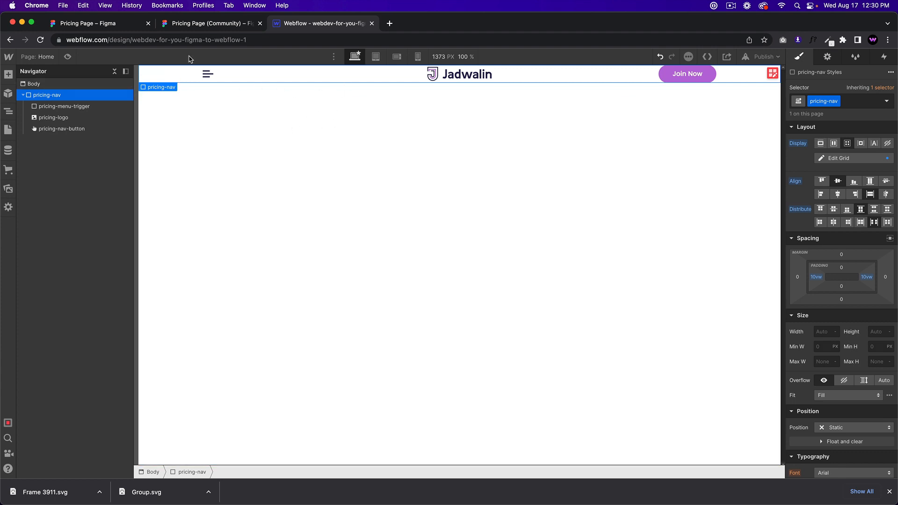
Step: Compare with Figma and give pricing-nav 60px top and bottom padding
{"action": "left_click", "coordinate": [197, 24]}
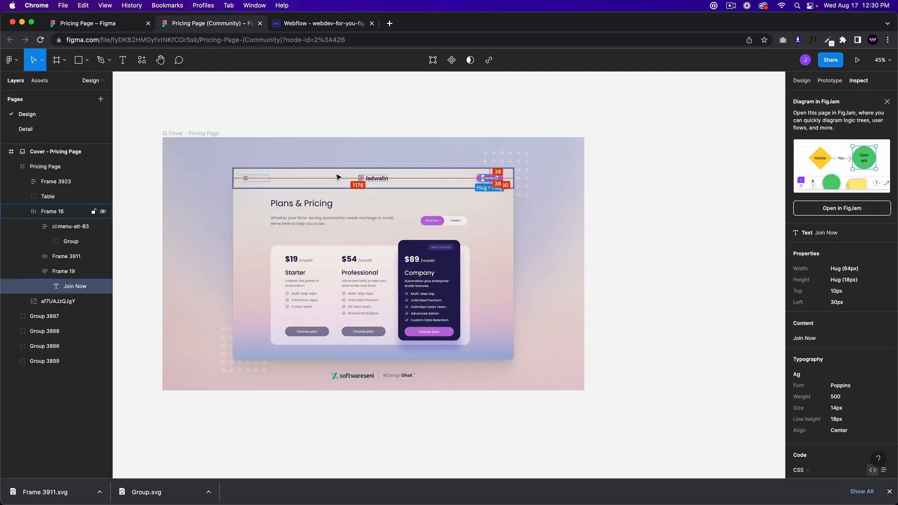
{"action": "left_click", "coordinate": [351, 23]}
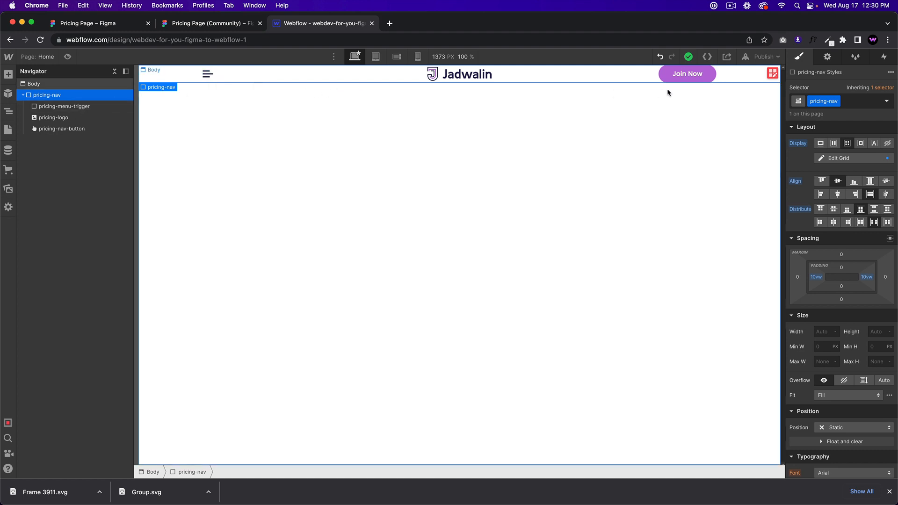
{"action": "left_click", "coordinate": [105, 106]}
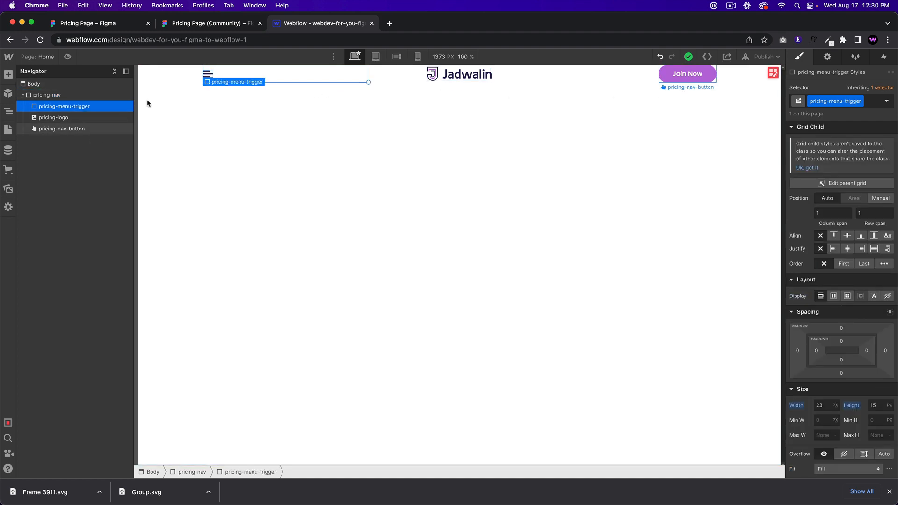
{"action": "left_click", "coordinate": [166, 76]}
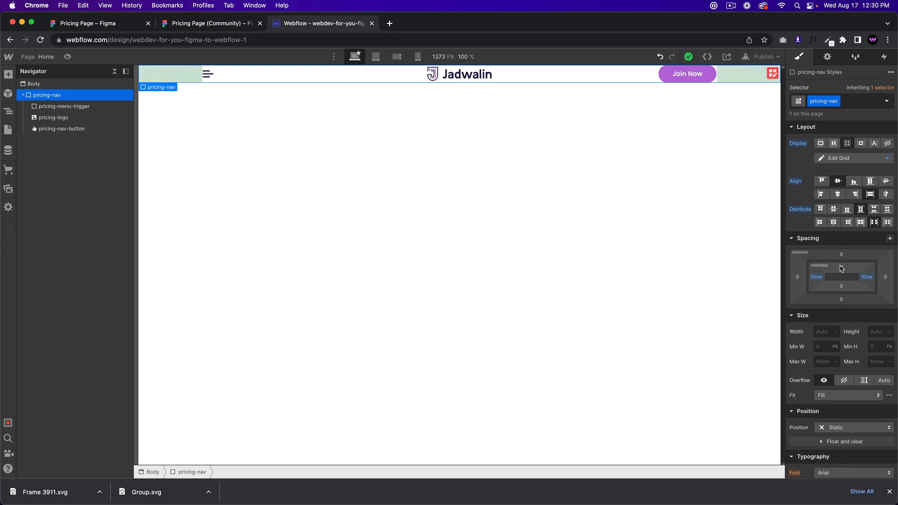
{"action": "left_click_drag", "start_coordinate": [841, 267], "coordinate": [843, 294]}
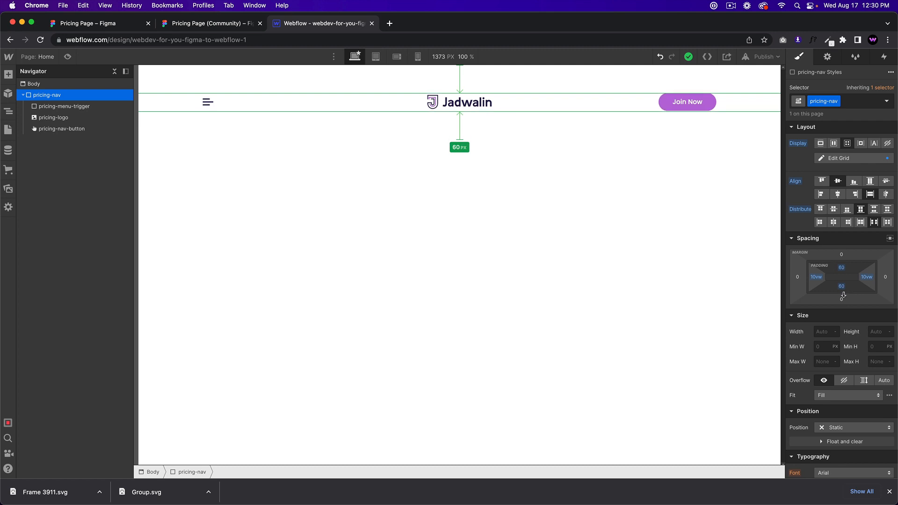
Step: Check Figma's Table frame (937 × 493 px, top 338 px) and collapse the nav in the Navigator
{"action": "left_click", "coordinate": [194, 23]}
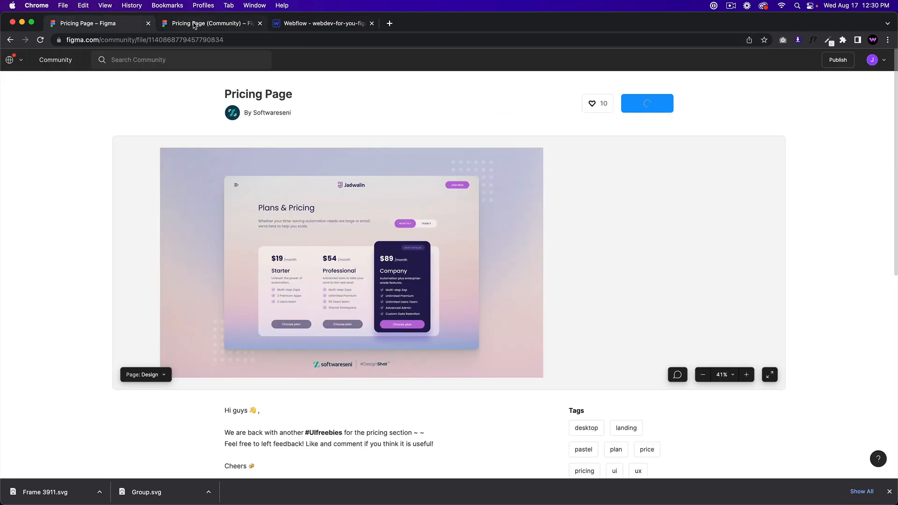
{"action": "left_click", "coordinate": [293, 24]}
{"action": "left_click", "coordinate": [436, 150]}
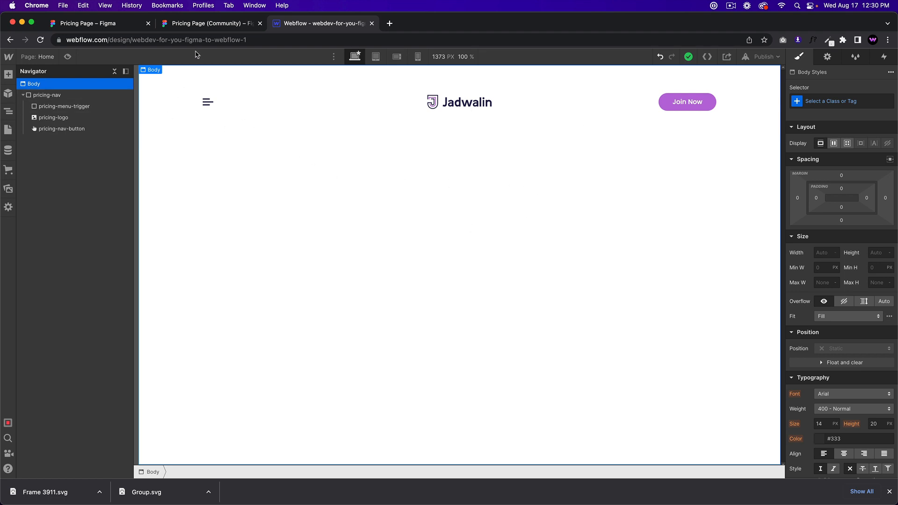
{"action": "left_click", "coordinate": [188, 22]}
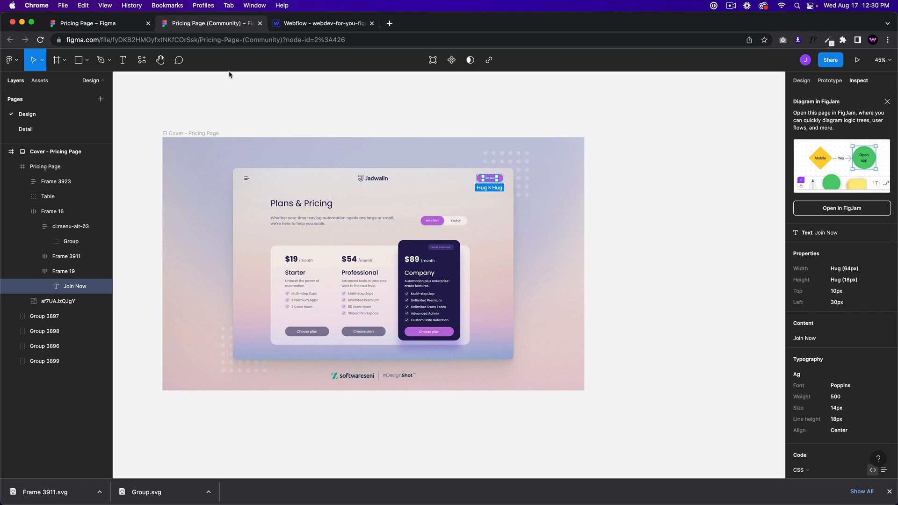
{"action": "left_click", "coordinate": [279, 261]}
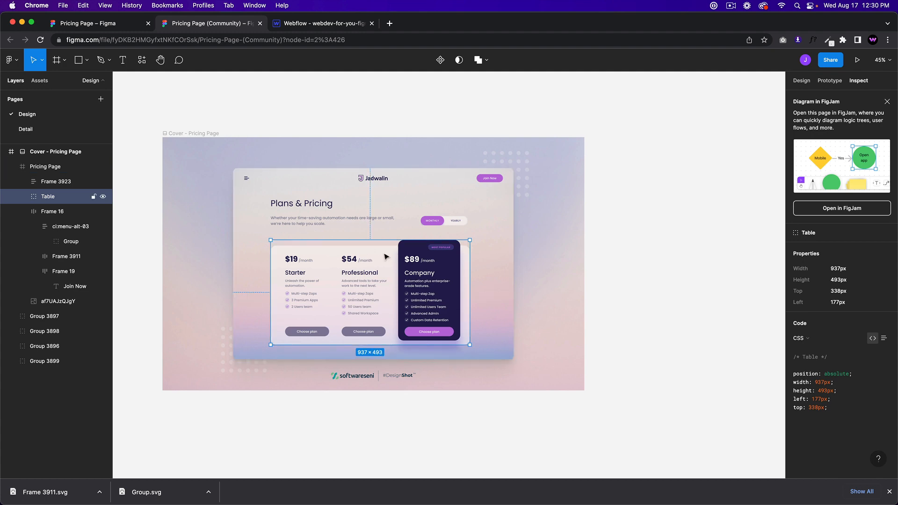
{"action": "left_click", "coordinate": [330, 24]}
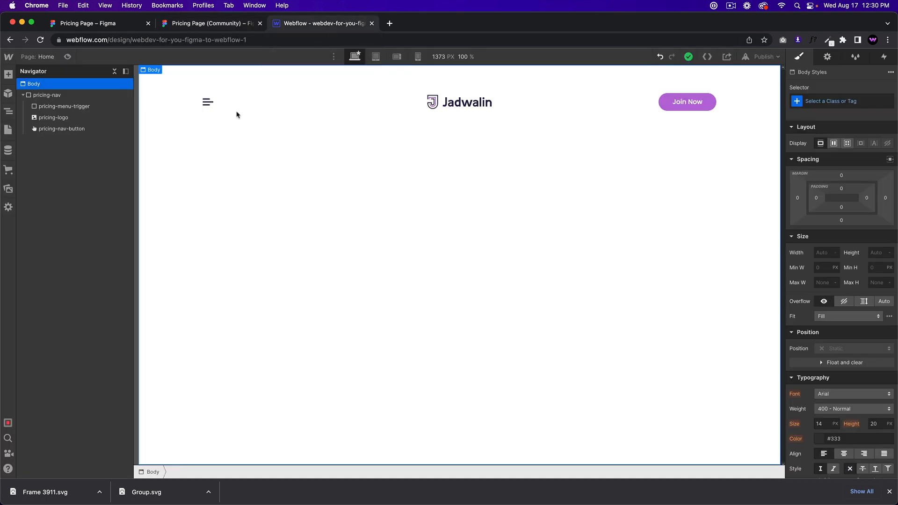
{"action": "left_click", "coordinate": [49, 95]}
{"action": "left_click", "coordinate": [54, 86]}
{"action": "left_click", "coordinate": [22, 95]}
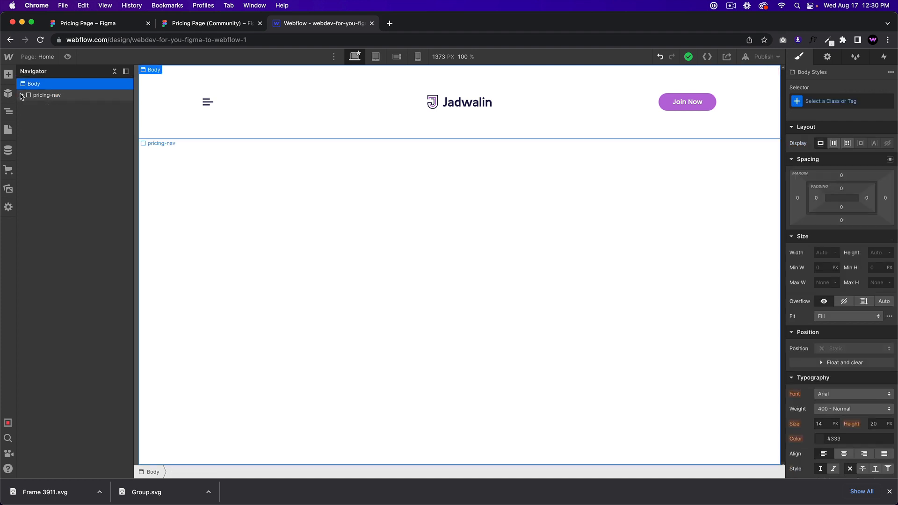
Step: Add a Section below the nav with the class pricing-section
{"action": "key", "text": "super+e"}
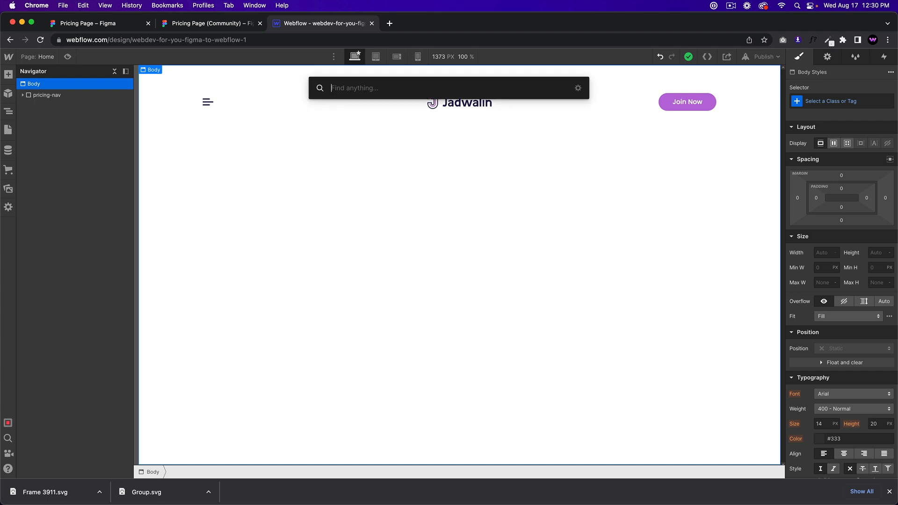
{"action": "type", "text": "secti"}
{"action": "key", "text": "Return"}
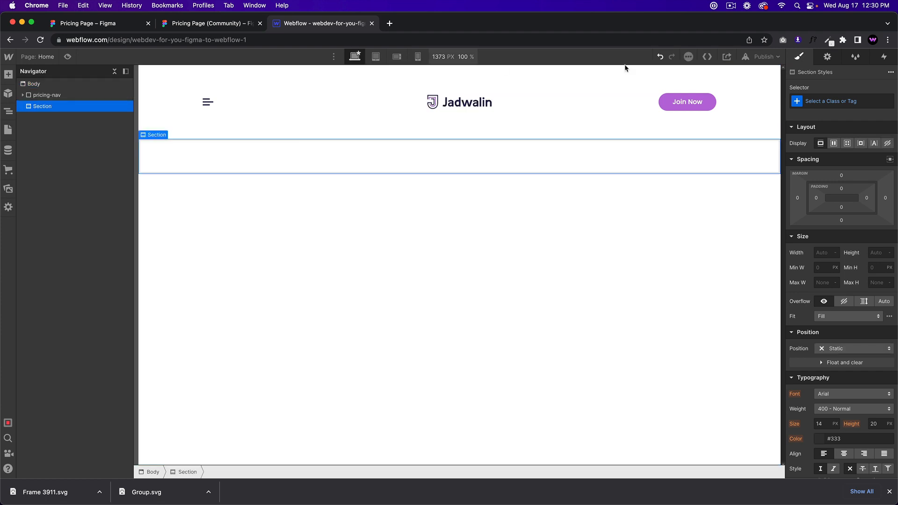
{"action": "left_click", "coordinate": [827, 101]}
{"action": "type", "text": "pricing-section"}
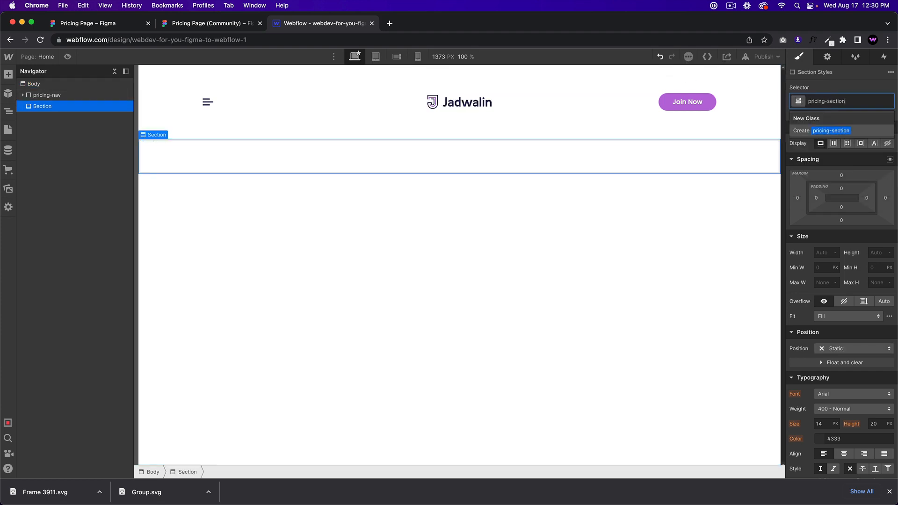
{"action": "key", "text": "Return"}
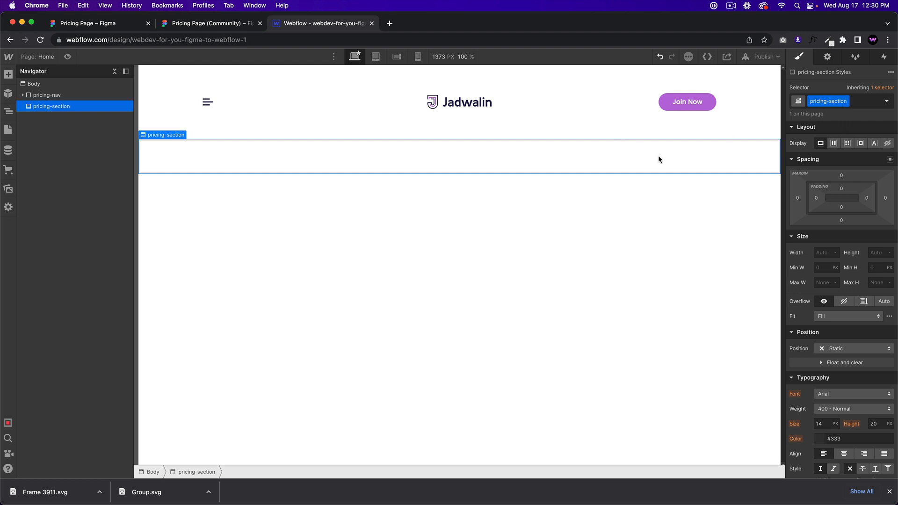
Step: Add a Div Block inside it with the class pricing-container
{"action": "key", "text": "super+e"}
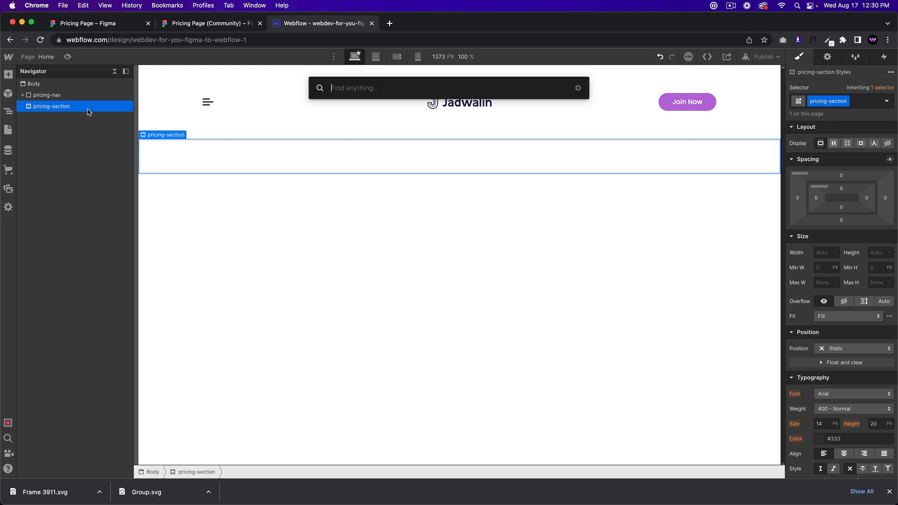
{"action": "type", "text": "div"}
{"action": "key", "text": "Return"}
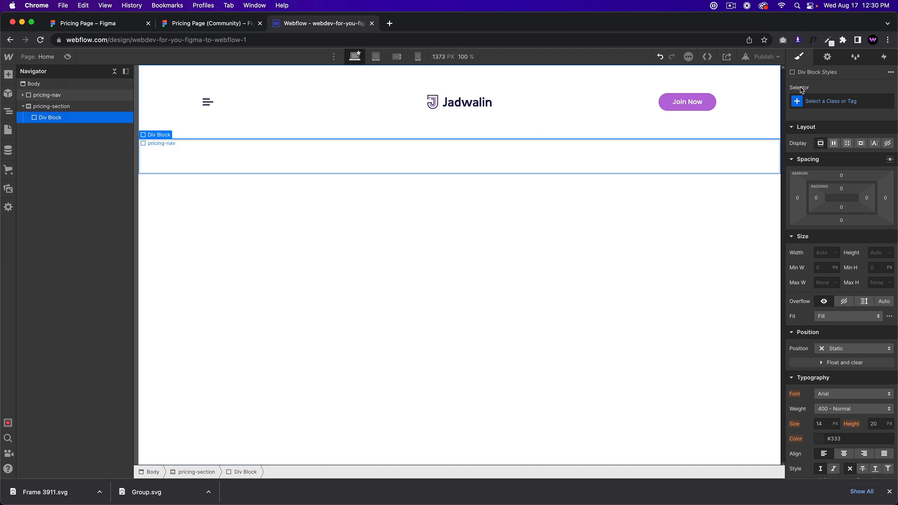
{"action": "left_click", "coordinate": [843, 101]}
{"action": "type", "text": "pricing-container"}
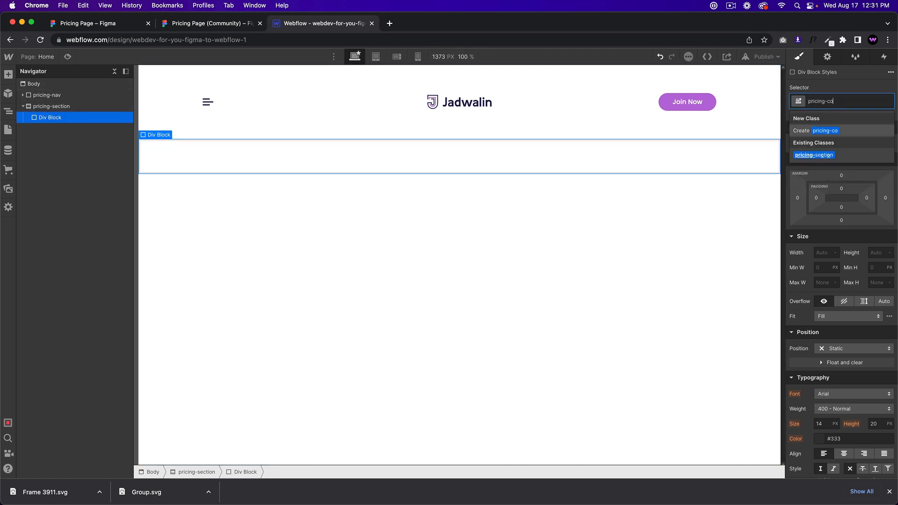
{"action": "key", "text": "Return"}
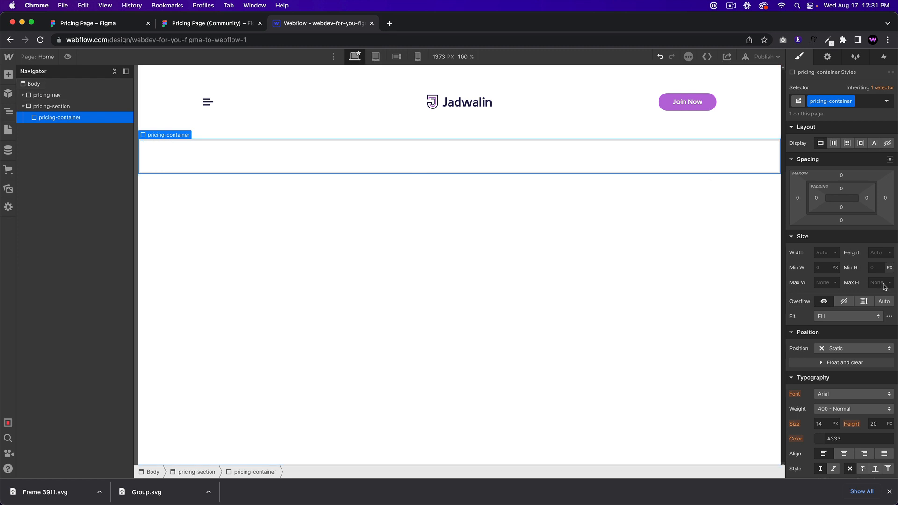
Step: Limit pricing-container to 1170px max width with auto side margins, then view the Figma design
{"action": "left_click", "coordinate": [822, 267]}
{"action": "left_click", "coordinate": [827, 283]}
{"action": "type", "text": "1170"}
{"action": "key", "text": "Return"}
{"action": "left_click", "coordinate": [890, 159]}
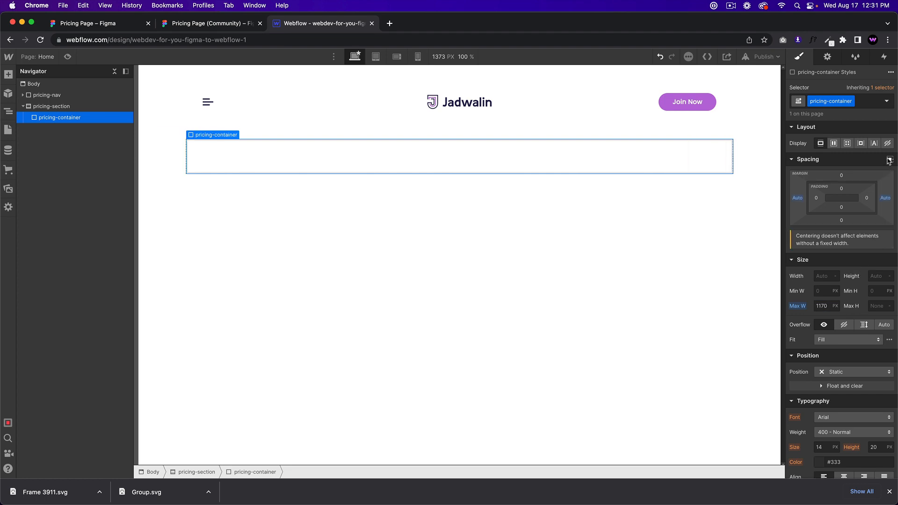
{"action": "left_click", "coordinate": [208, 24]}
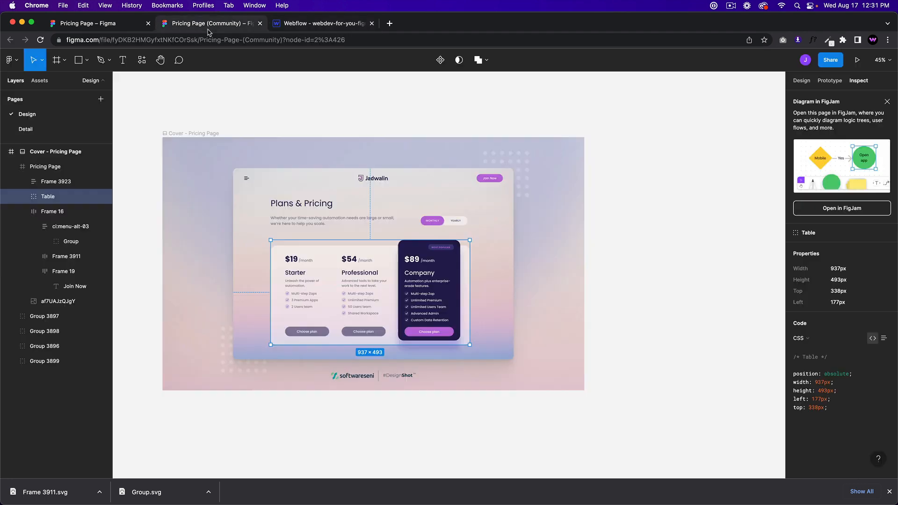
{"action": "scroll", "coordinate": [300, 229], "scroll_direction": "up", "scroll_amount": 5}
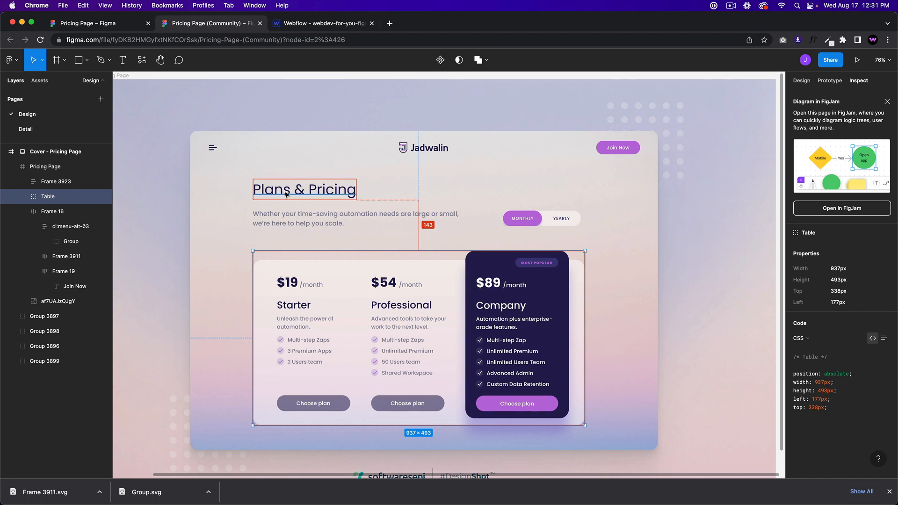
Step: Add an H1 classed pricing-heading and check the Figma heading's typography
{"action": "left_click", "coordinate": [328, 23]}
{"action": "key", "text": "super+e"}
{"action": "type", "text": "heading"}
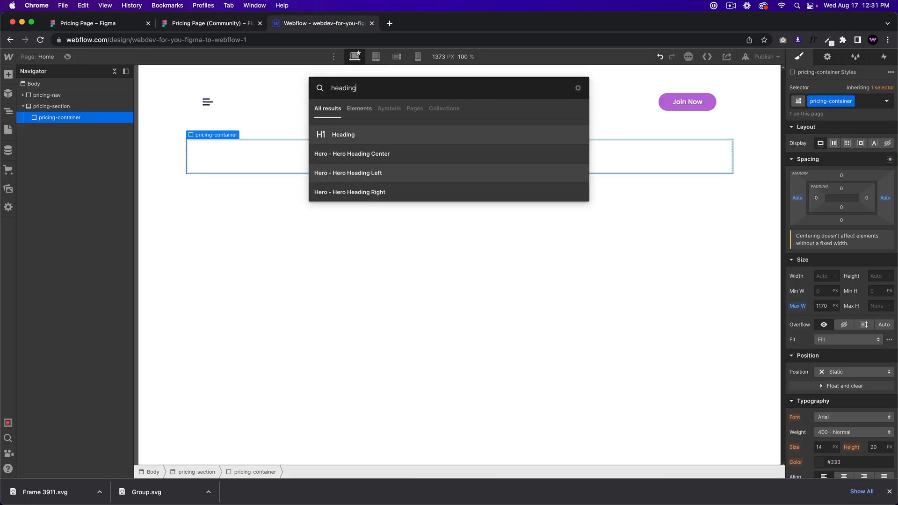
{"action": "key", "text": "Return"}
{"action": "left_click", "coordinate": [877, 97]}
{"action": "type", "text": "pricing-heading"}
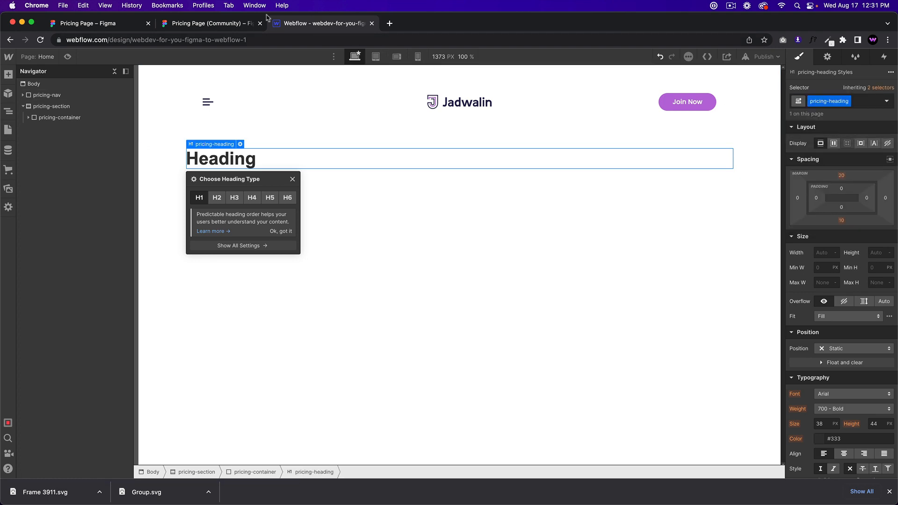
{"action": "left_click", "coordinate": [215, 23]}
{"action": "left_click", "coordinate": [269, 180]}
{"action": "double_click", "coordinate": [269, 185]}
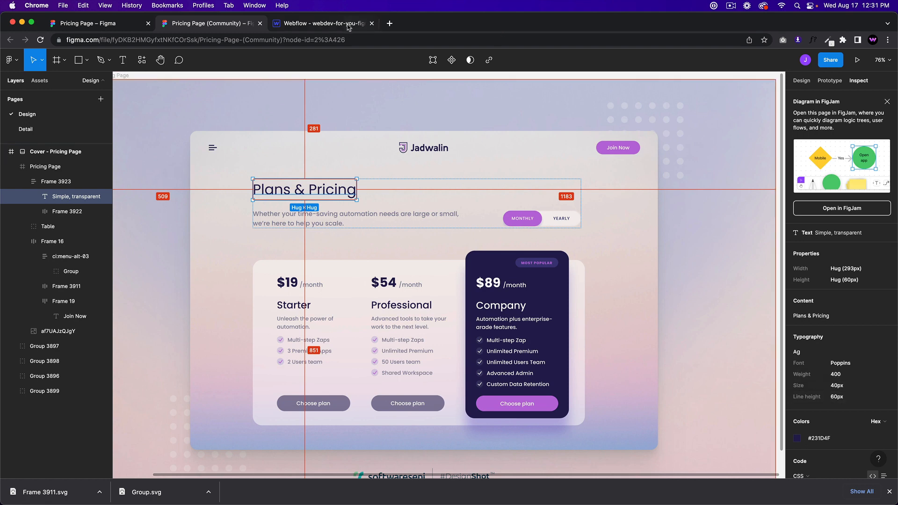
Step: Set the heading to Poppins, weight 400, 40px size and 60px line height
{"action": "key", "text": "ctrl+Tab"}
{"action": "scroll", "coordinate": [870, 384], "scroll_direction": "down", "scroll_amount": 5}
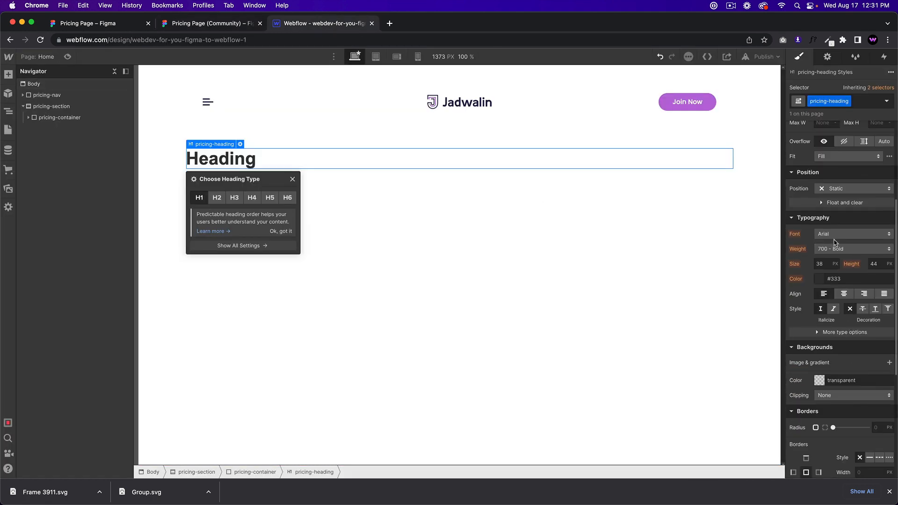
{"action": "left_click", "coordinate": [851, 234]}
{"action": "left_click", "coordinate": [839, 370]}
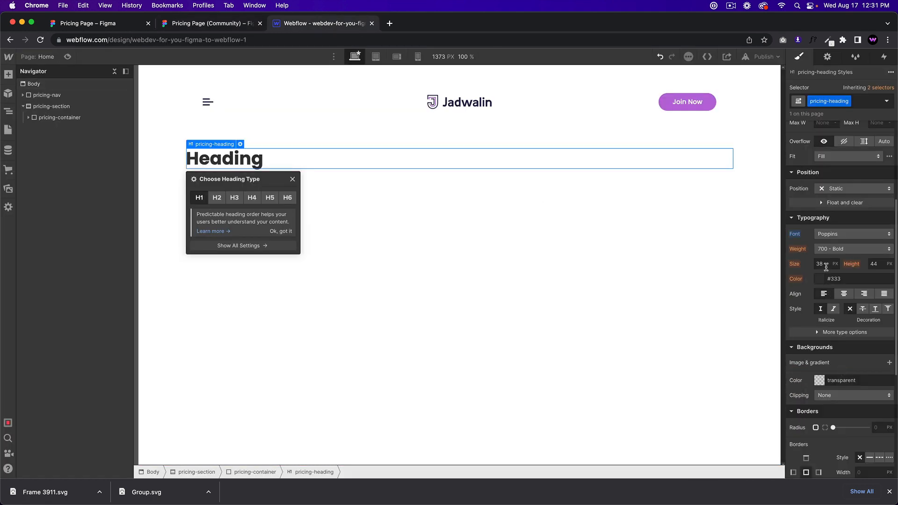
{"action": "left_click", "coordinate": [840, 249]}
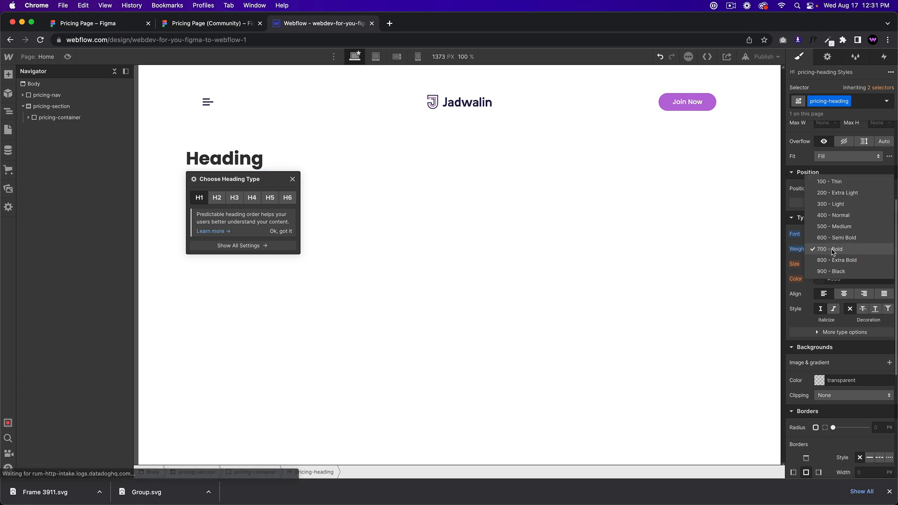
{"action": "left_click", "coordinate": [836, 217]}
{"action": "left_click", "coordinate": [820, 264]}
{"action": "type", "text": "40"}
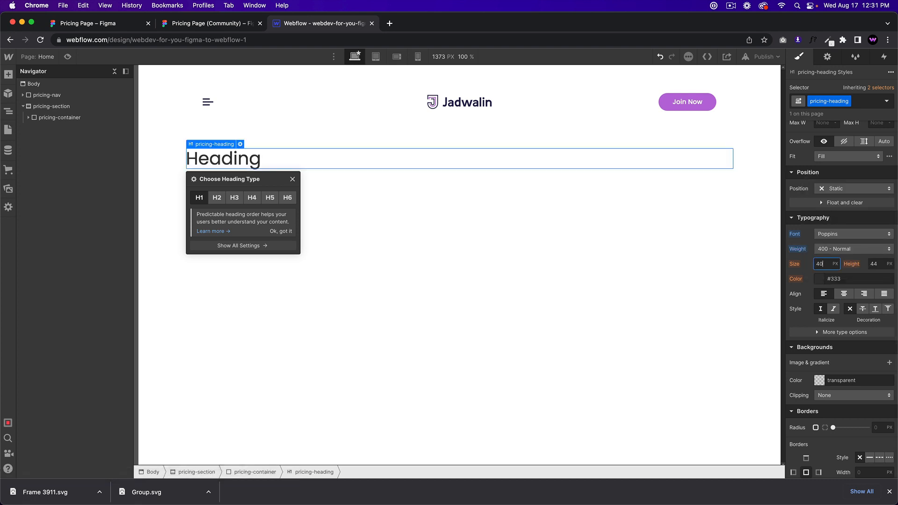
{"action": "key", "text": "Tab"}
{"action": "type", "text": "60"}
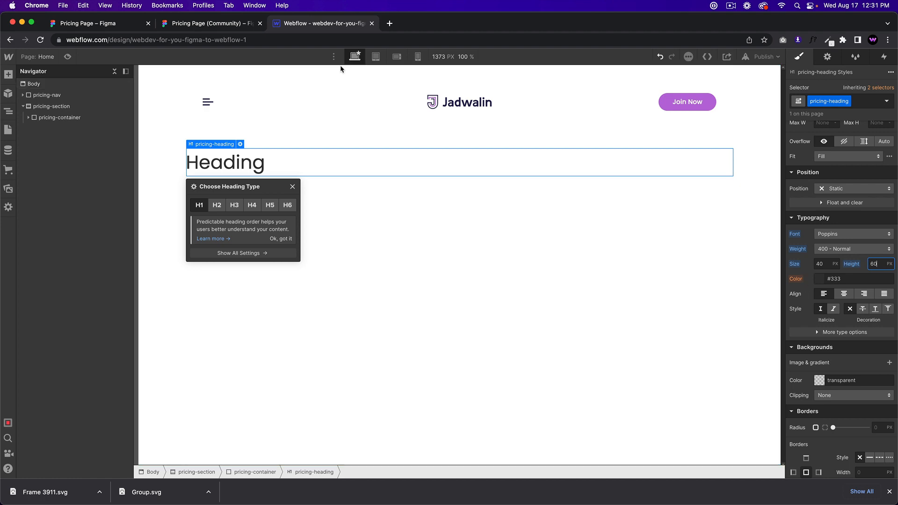
Step: Colour the heading Midnight Blue, comparing it against the Figma design
{"action": "left_click", "coordinate": [208, 26]}
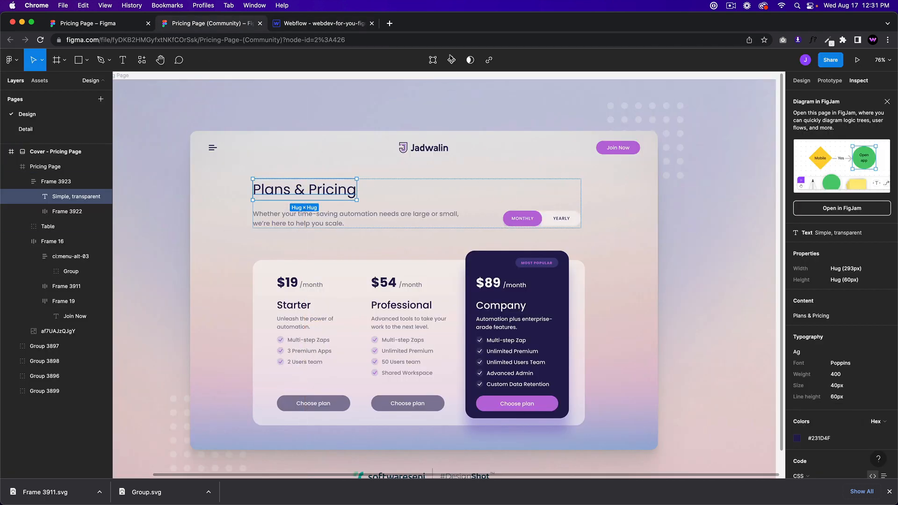
{"action": "left_click", "coordinate": [315, 24]}
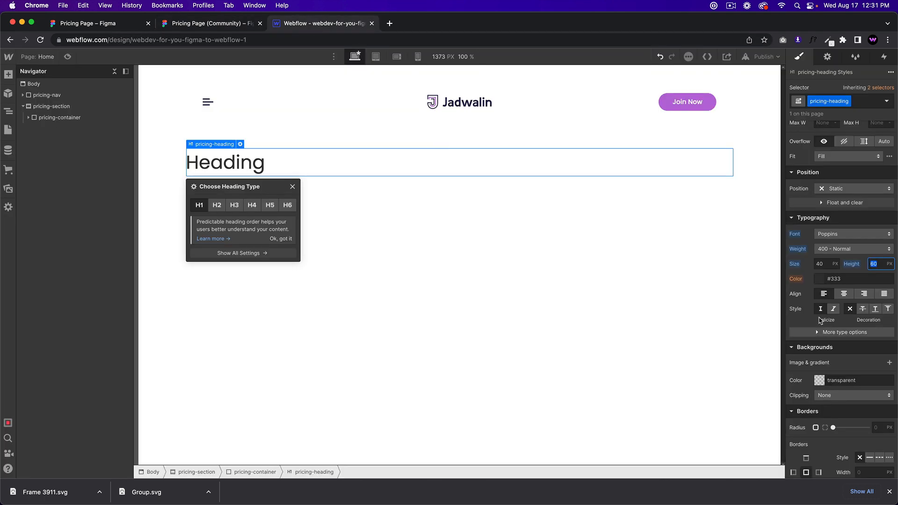
{"action": "left_click", "coordinate": [819, 280]}
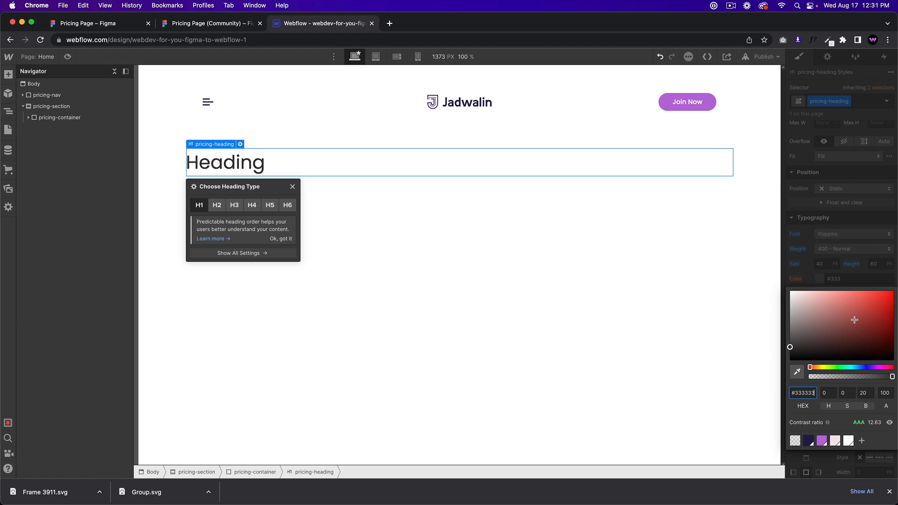
{"action": "left_click", "coordinate": [809, 441]}
{"action": "left_click", "coordinate": [187, 26]}
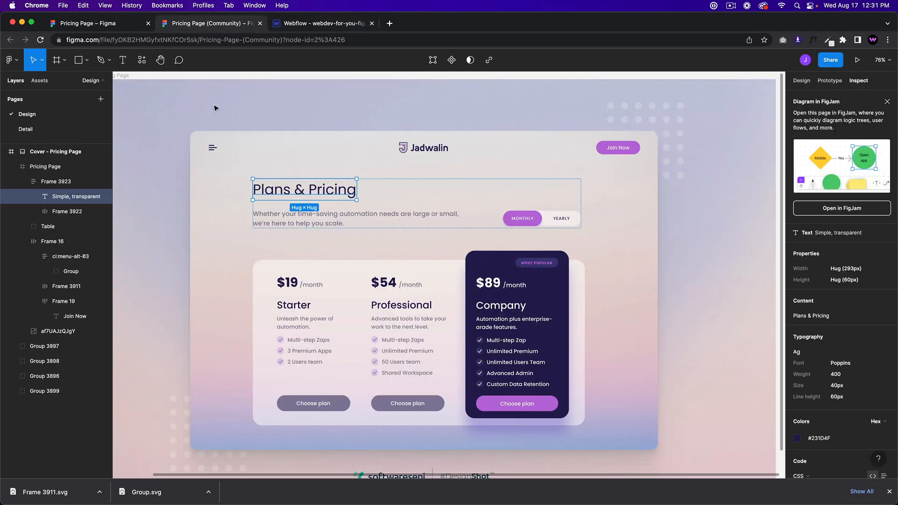
{"action": "left_click", "coordinate": [325, 25]}
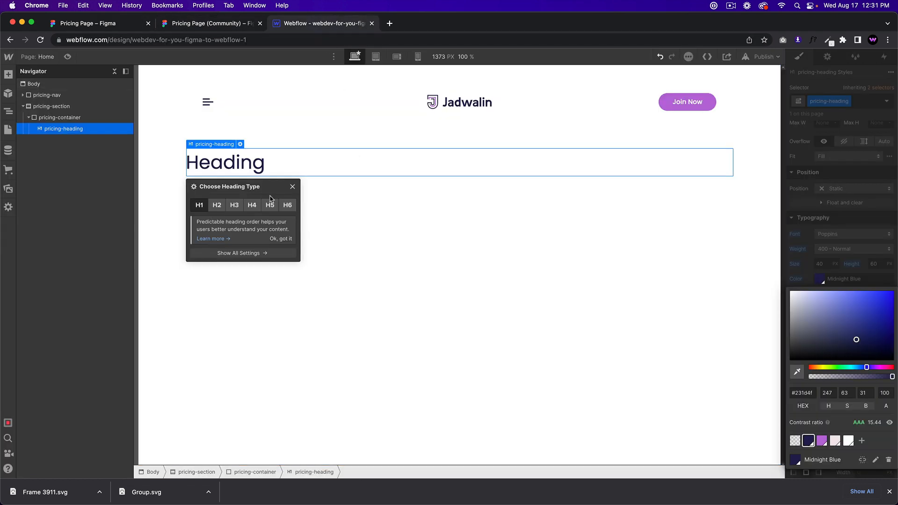
{"action": "left_click", "coordinate": [214, 26]}
{"action": "left_click", "coordinate": [312, 26]}
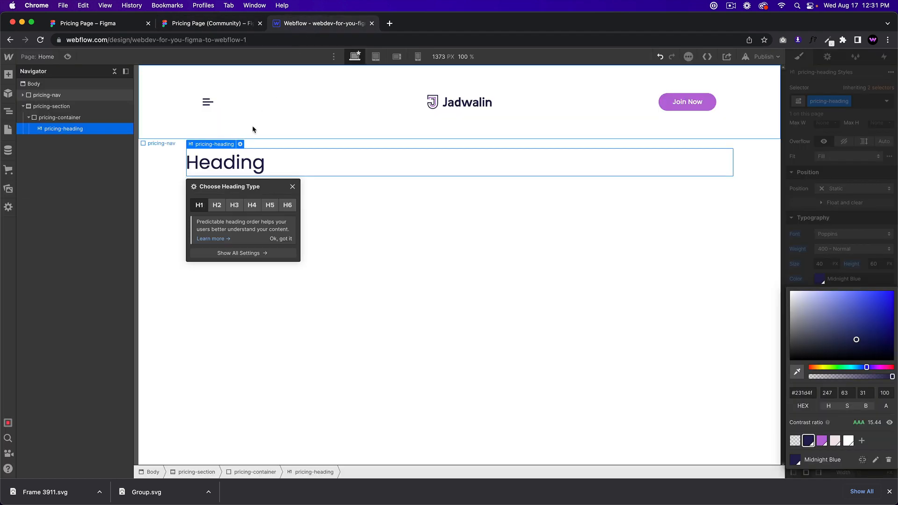
Step: Replace the placeholder heading text with 'Plans & Pricing'
{"action": "double_click", "coordinate": [220, 161]}
{"action": "type", "text": "Plans & pi"}
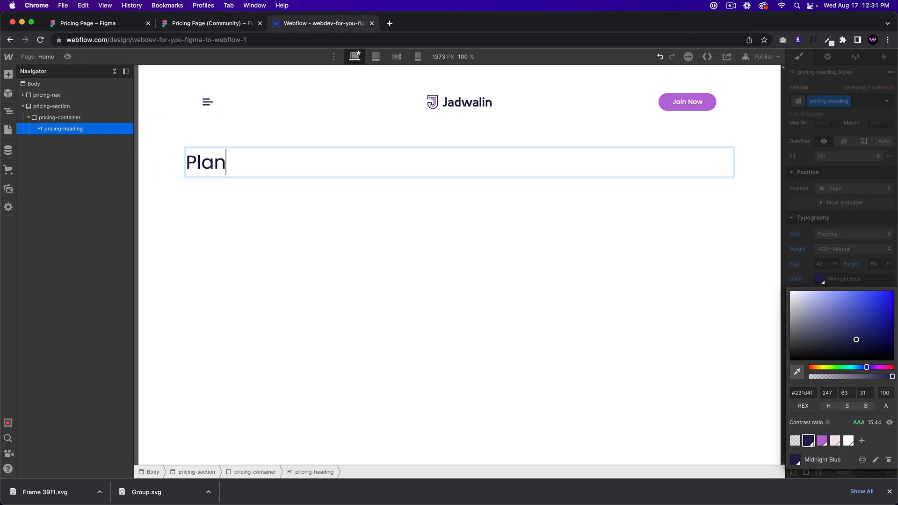
{"action": "key", "text": "BackSpace"}
{"action": "key", "text": "BackSpace"}
{"action": "type", "text": "Pricing"}
{"action": "left_click", "coordinate": [252, 189]}
{"action": "left_click", "coordinate": [252, 170]}
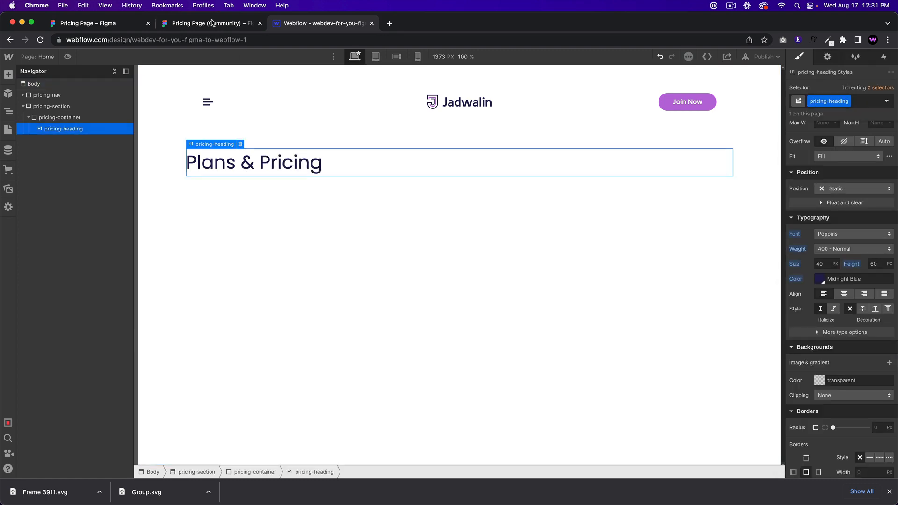
Step: Inspect the Figma description row and its surrounding spacing
{"action": "left_click", "coordinate": [212, 23]}
{"action": "left_click", "coordinate": [283, 221]}
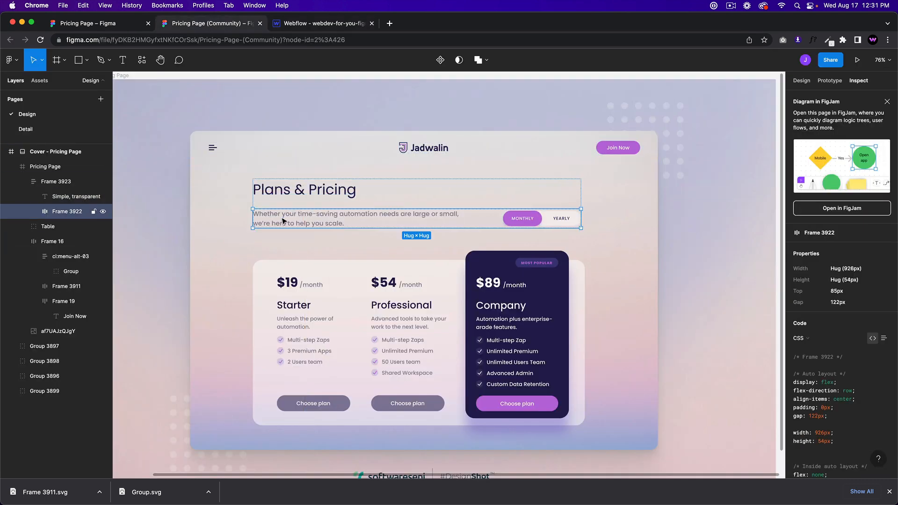
{"action": "key", "text": "alt"}
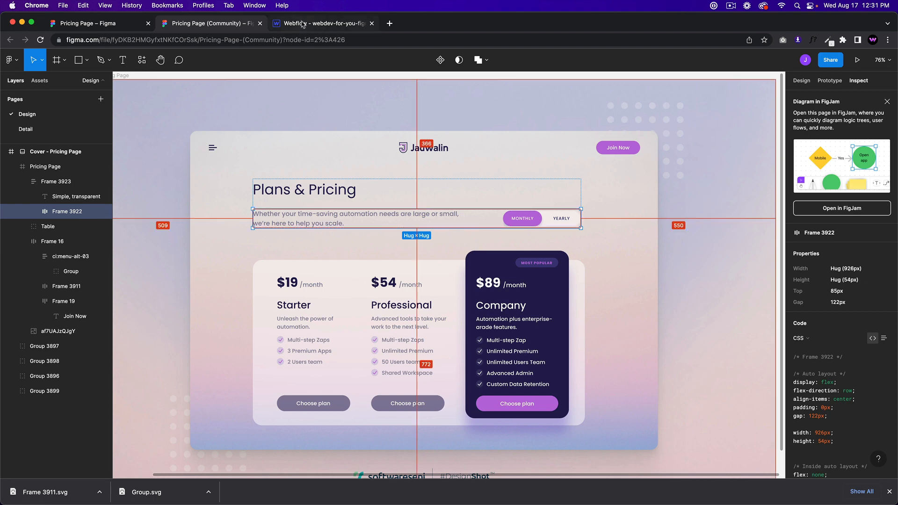
{"action": "left_click", "coordinate": [325, 23]}
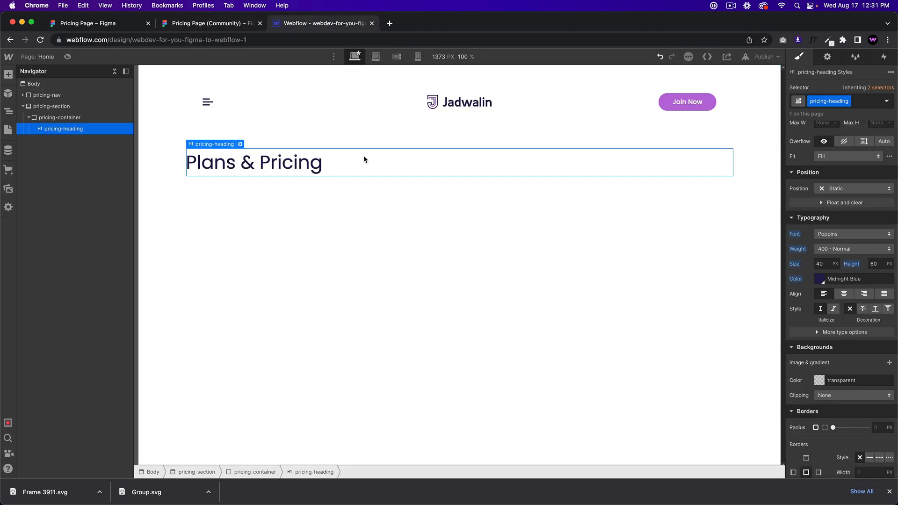
Step: Add a Text Block in pricing-container with the class pricing-blurb
{"action": "left_click", "coordinate": [61, 119]}
{"action": "key", "text": "super+e"}
{"action": "type", "text": "text lbock"}
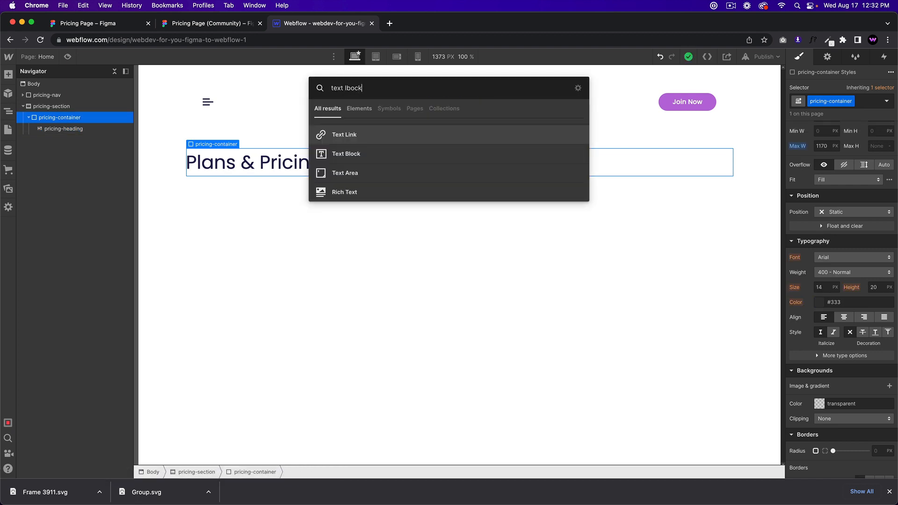
{"action": "key", "text": "BackSpace"}
{"action": "key", "text": "BackSpace"}
{"action": "type", "text": "block"}
{"action": "key", "text": "Return"}
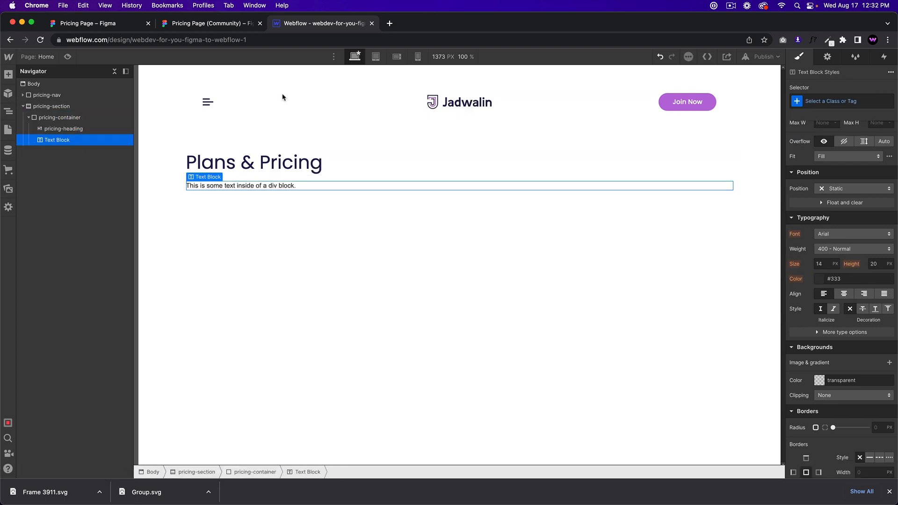
{"action": "left_click", "coordinate": [825, 98]}
{"action": "type", "text": "pric"}
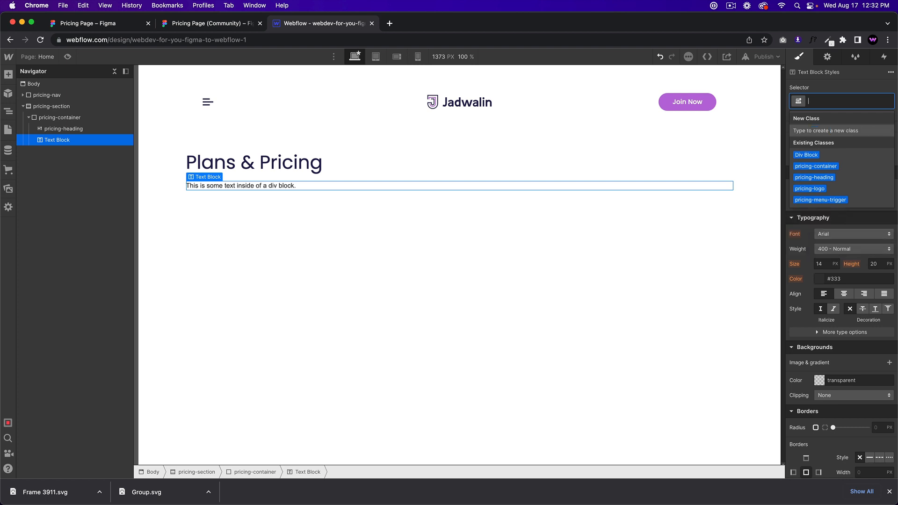
{"action": "type", "text": "ing-blu"}
{"action": "key", "text": "Return"}
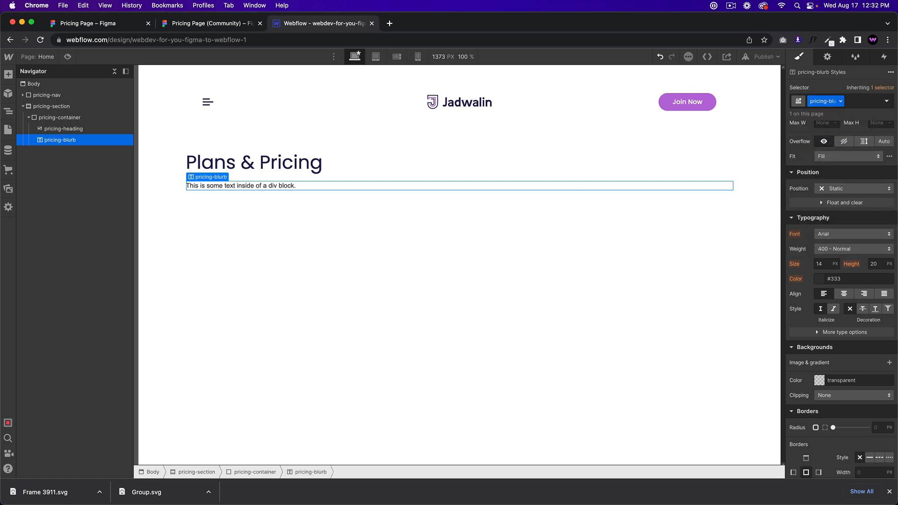
Step: Style the blurb in Poppins 500 Medium, 18px size with 27px line height
{"action": "left_click", "coordinate": [211, 23]}
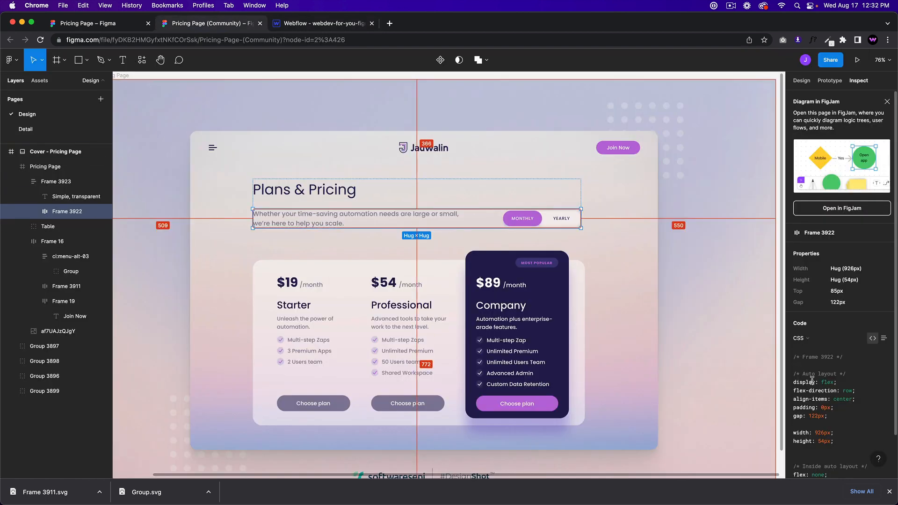
{"action": "double_click", "coordinate": [370, 222]}
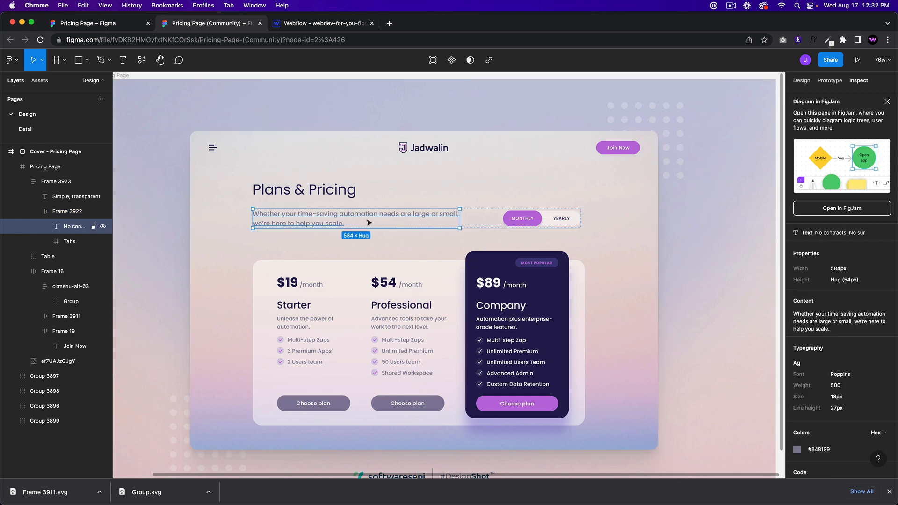
{"action": "left_click", "coordinate": [304, 25]}
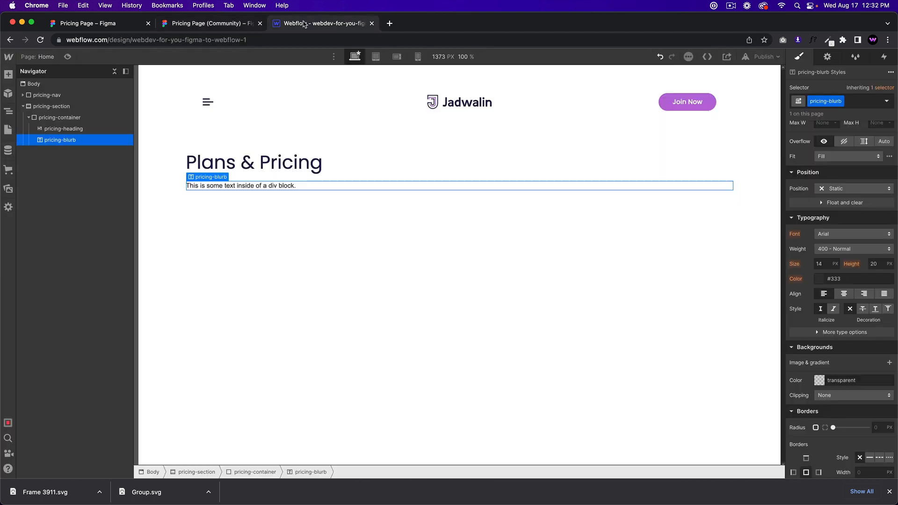
{"action": "left_click", "coordinate": [853, 234]}
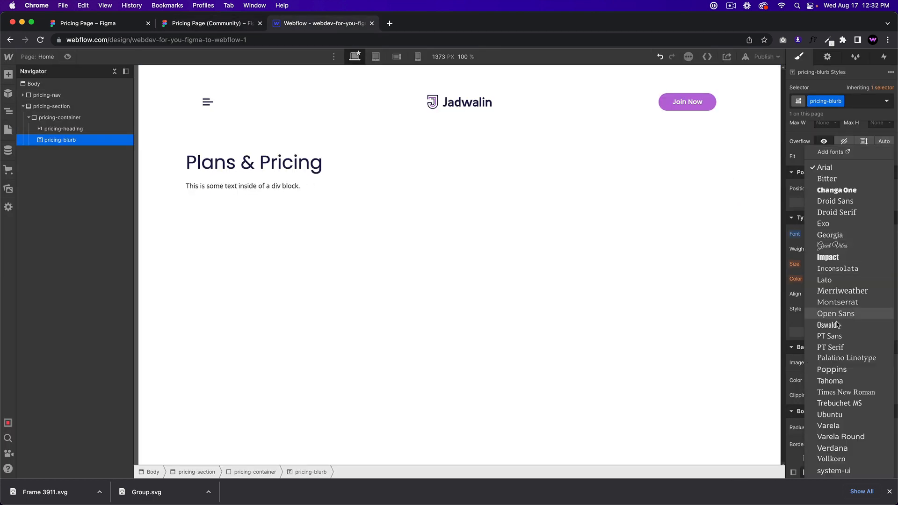
{"action": "left_click", "coordinate": [833, 362]}
{"action": "left_click", "coordinate": [834, 235]}
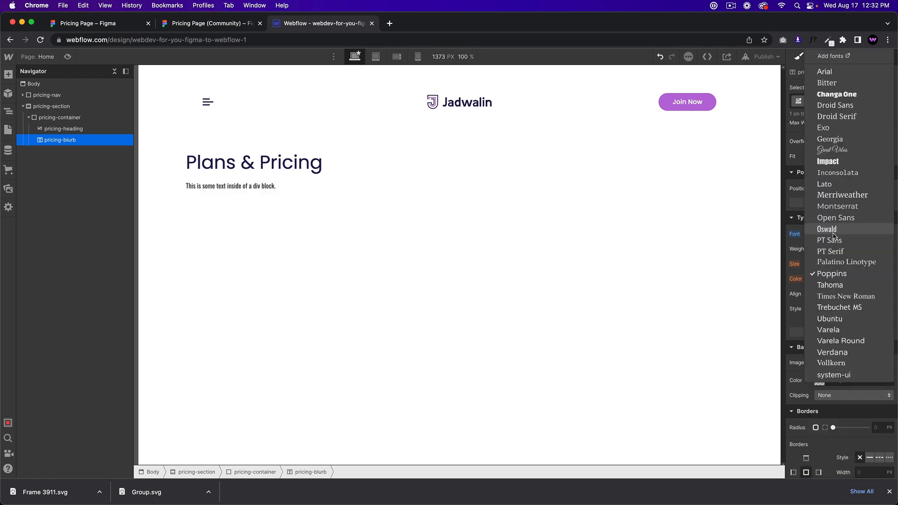
{"action": "left_click", "coordinate": [832, 274]}
{"action": "left_click", "coordinate": [837, 249]}
{"action": "left_click", "coordinate": [839, 260]}
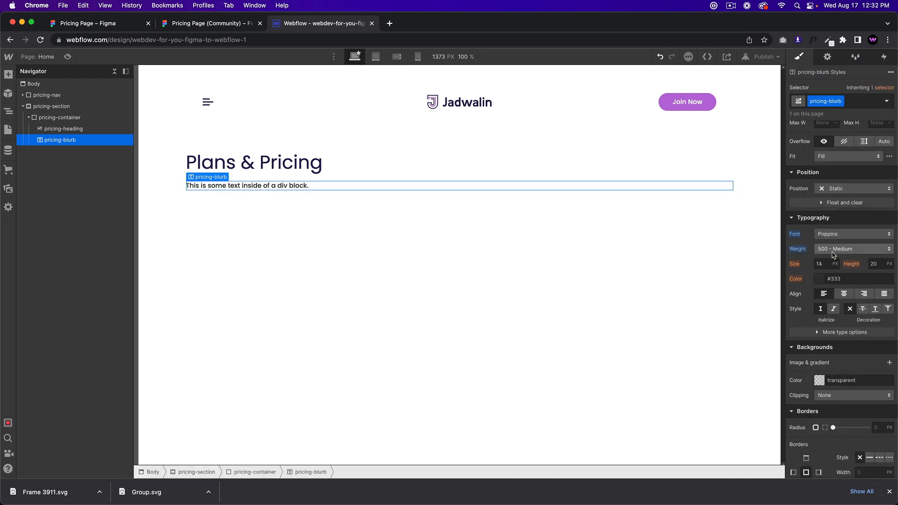
{"action": "left_click", "coordinate": [821, 264]}
{"action": "key", "text": "Return"}
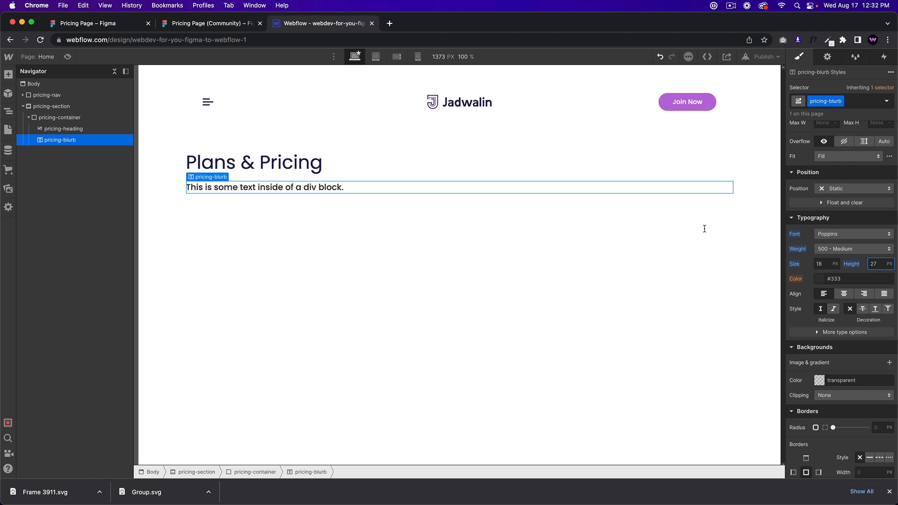
Step: Copy the intro sentence from Figma and paste it over the placeholder blurb text
{"action": "left_click", "coordinate": [212, 23]}
{"action": "key", "text": "alt"}
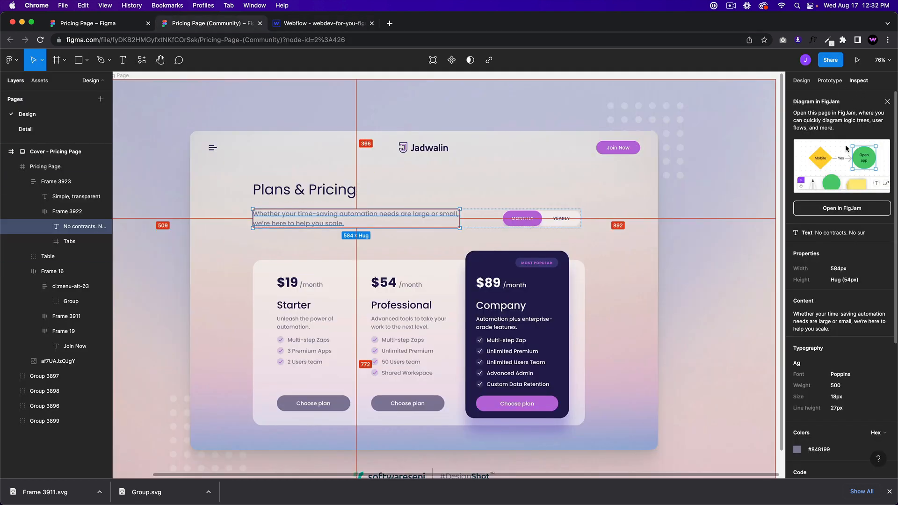
{"action": "left_click", "coordinate": [884, 301]}
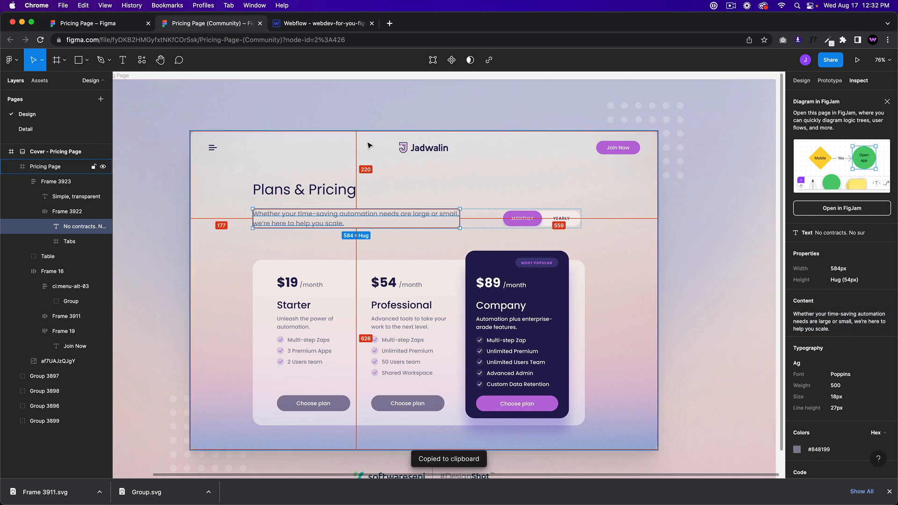
{"action": "left_click", "coordinate": [322, 23]}
{"action": "triple_click", "coordinate": [287, 187]}
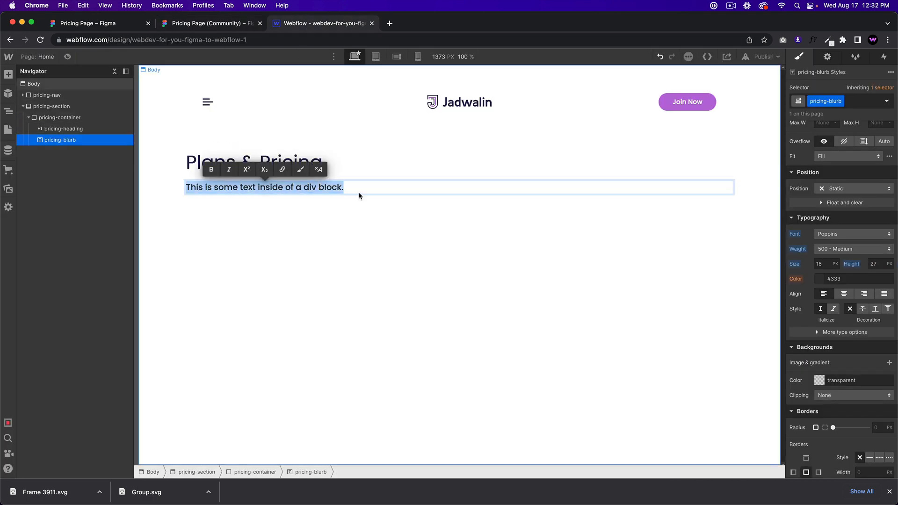
{"action": "key", "text": "super+v"}
{"action": "left_click", "coordinate": [241, 24]}
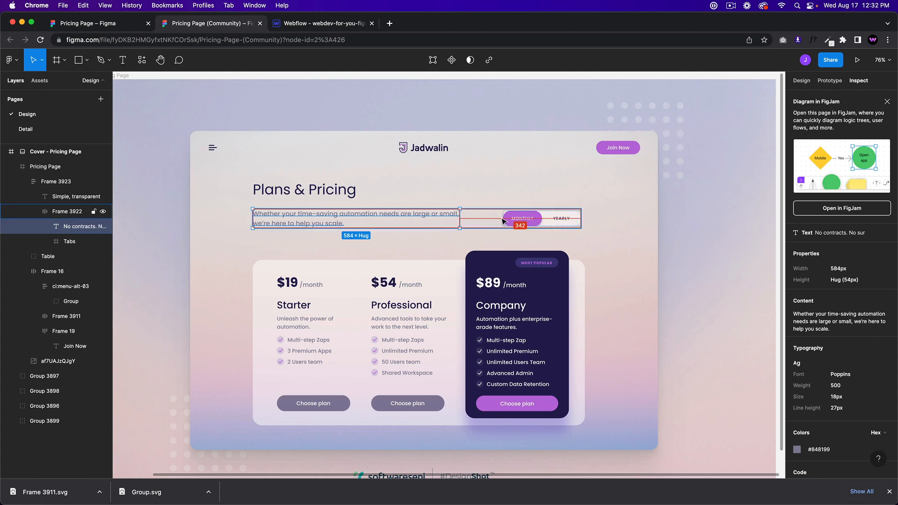
{"action": "left_click", "coordinate": [281, 23]}
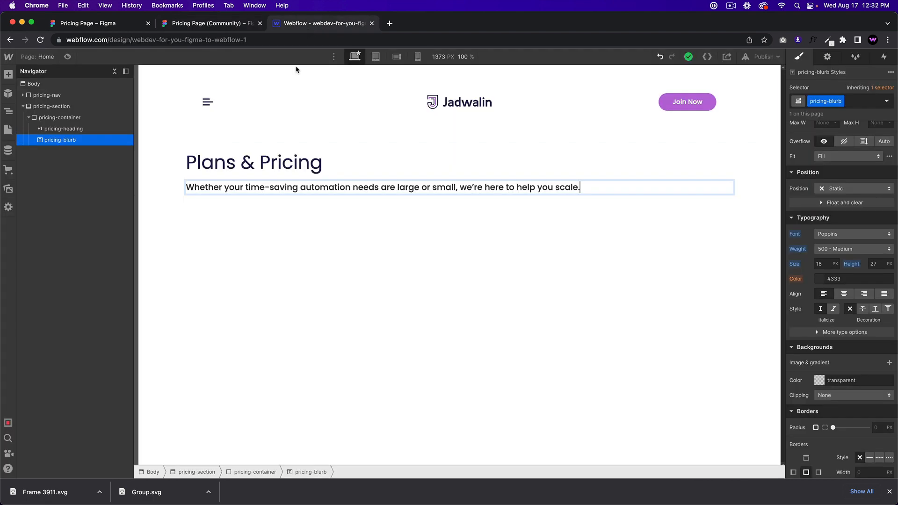
Step: Insert a new Div Block inside pricing-container
{"action": "left_click", "coordinate": [77, 130]}
{"action": "left_click", "coordinate": [71, 118]}
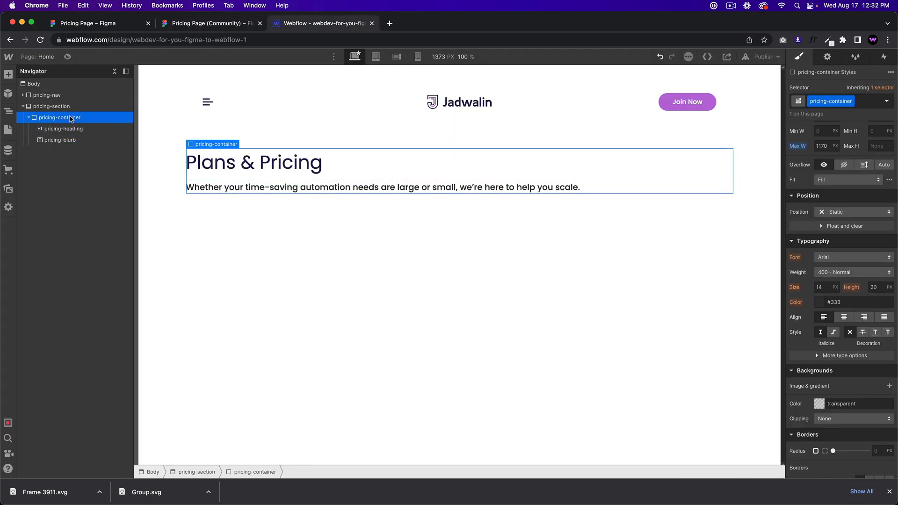
{"action": "key", "text": "super+e"}
{"action": "type", "text": "di"}
{"action": "key", "text": "Return"}
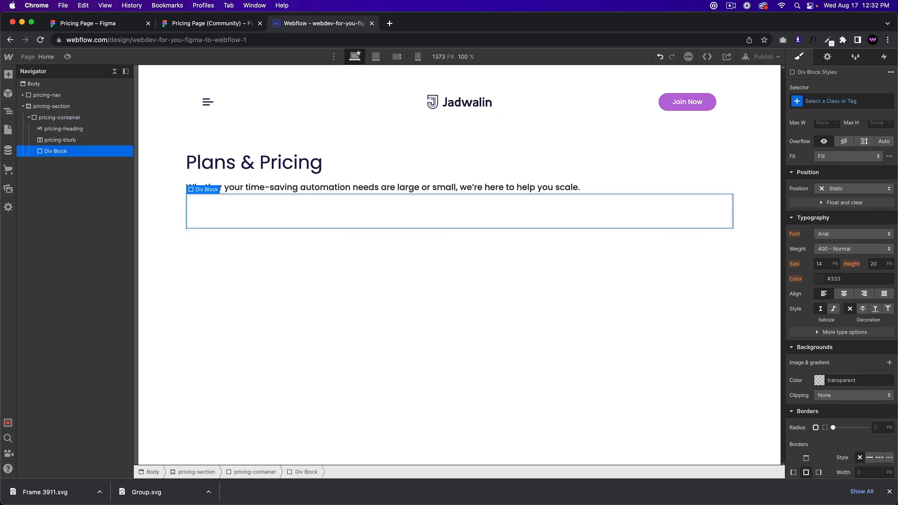
Step: Give the new div the class pricing-plan-wrapper
{"action": "left_click", "coordinate": [835, 99]}
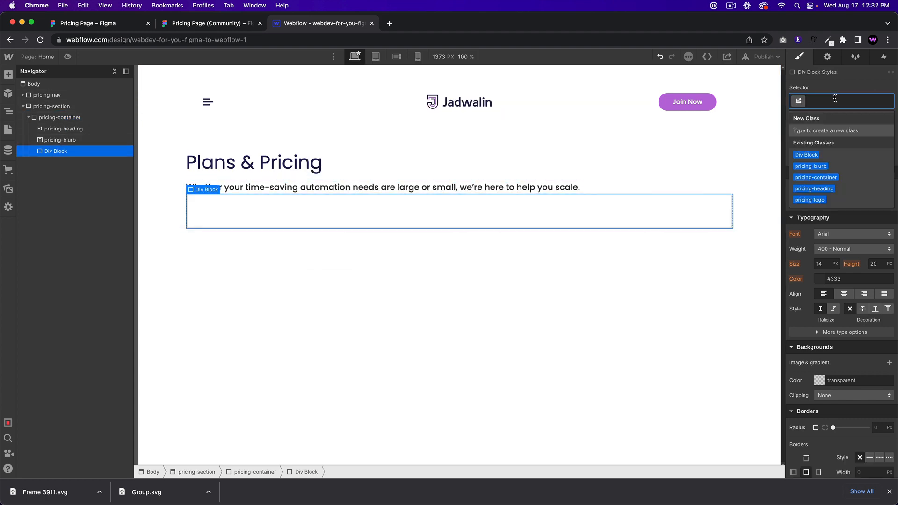
{"action": "left_click", "coordinate": [182, 24]}
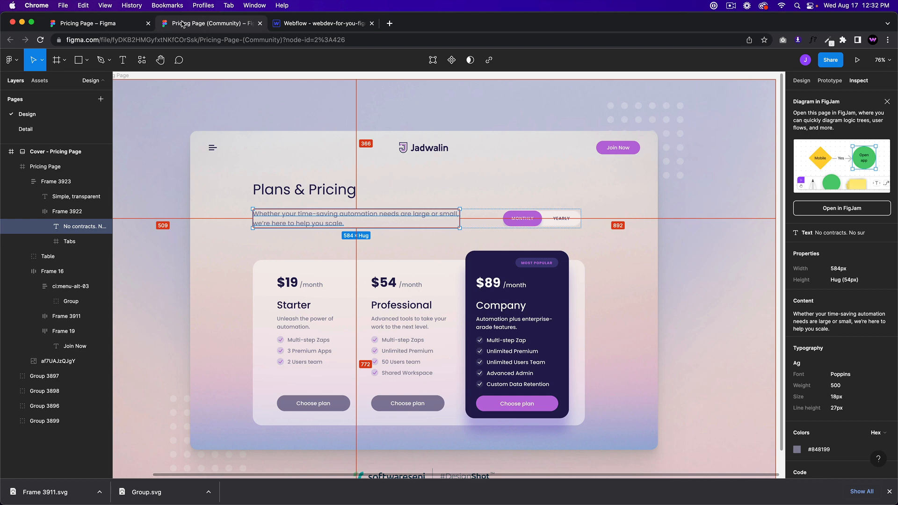
{"action": "left_click", "coordinate": [321, 24]}
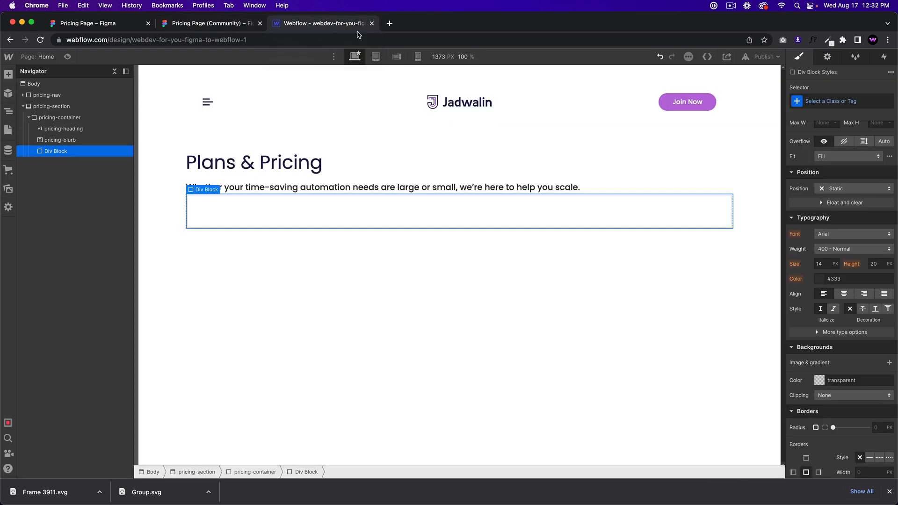
{"action": "left_click", "coordinate": [855, 102]}
{"action": "type", "text": "pricing-"}
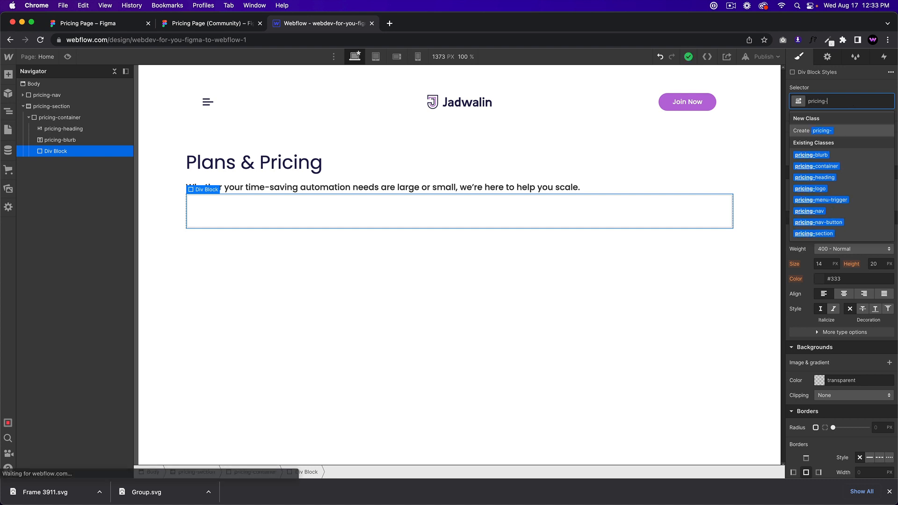
{"action": "type", "text": "plan-wrapper"}
{"action": "key", "text": "Return"}
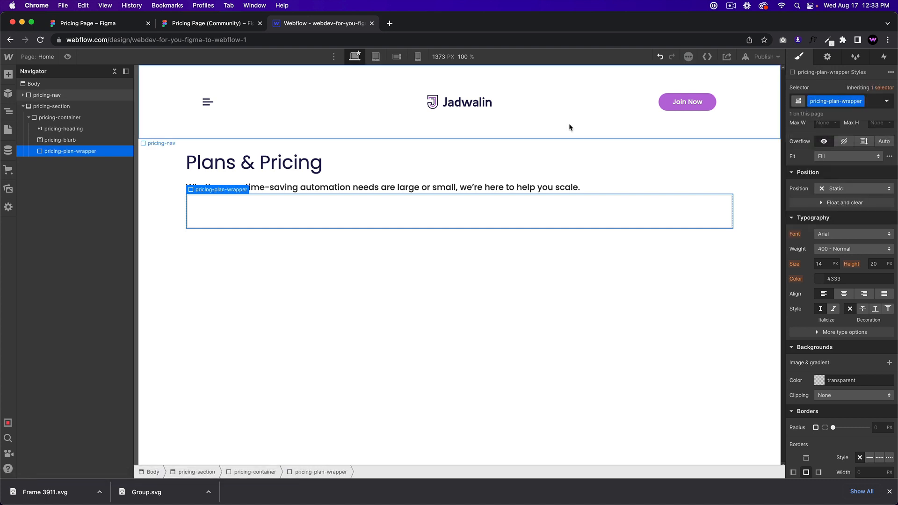
Step: Move pricing-blurb into pricing-plan-wrapper and set the wrapper's Display to Flex
{"action": "mouse_move", "coordinate": [75, 155]}
{"action": "left_mouse_down"}
{"action": "mouse_move", "coordinate": [77, 127]}
{"action": "mouse_move", "coordinate": [69, 142]}
{"action": "left_mouse_up"}
{"action": "left_click", "coordinate": [71, 142]}
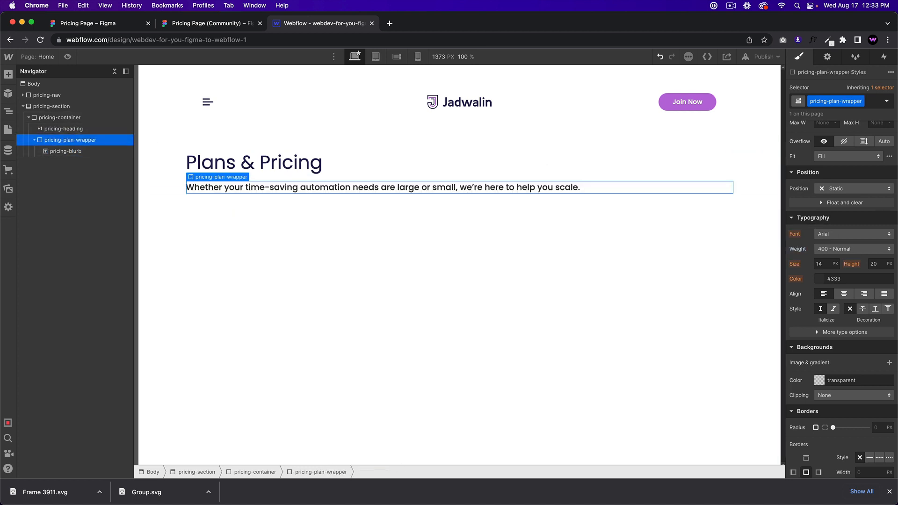
{"action": "left_click", "coordinate": [834, 144]}
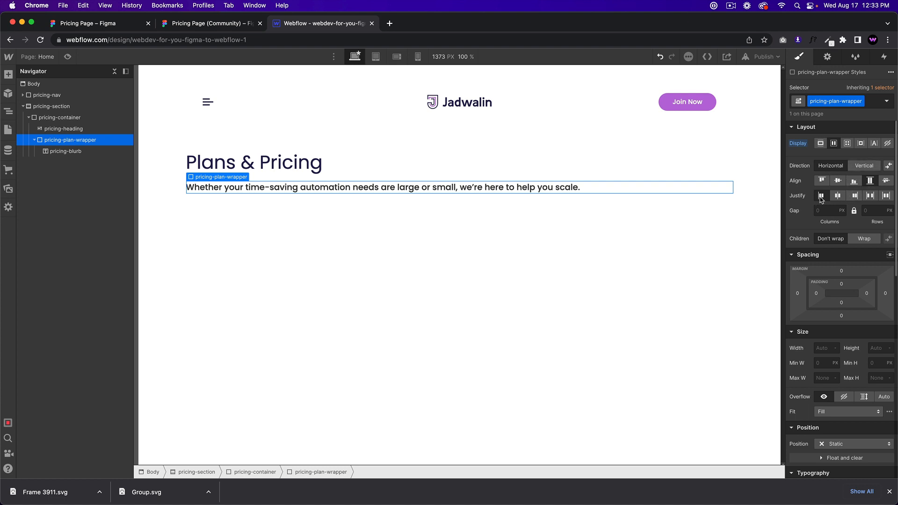
{"action": "left_click", "coordinate": [573, 188]}
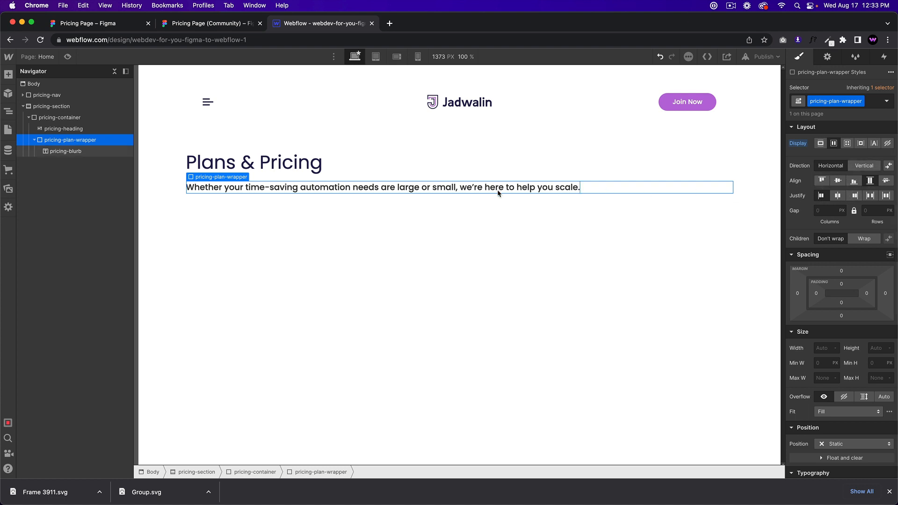
{"action": "left_click", "coordinate": [96, 140]}
{"action": "left_click", "coordinate": [218, 23]}
{"action": "scroll", "coordinate": [584, 243], "scroll_direction": "up", "scroll_amount": 5}
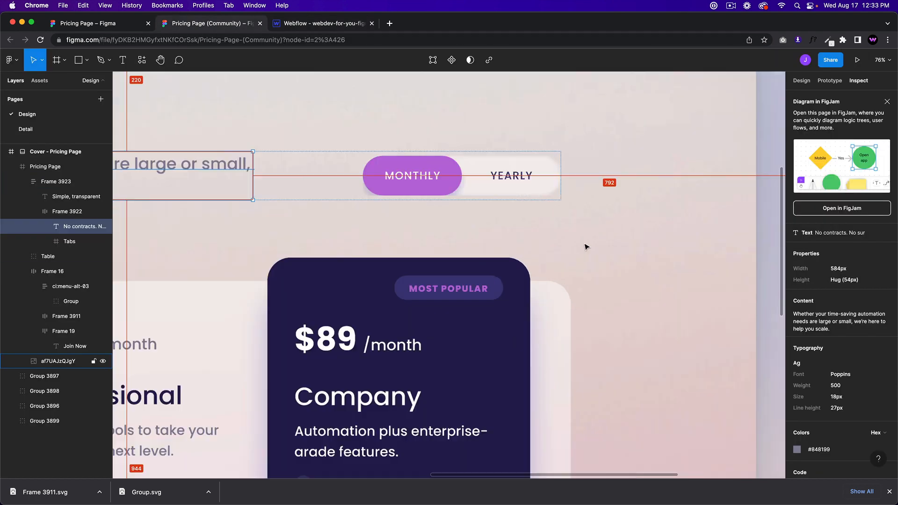
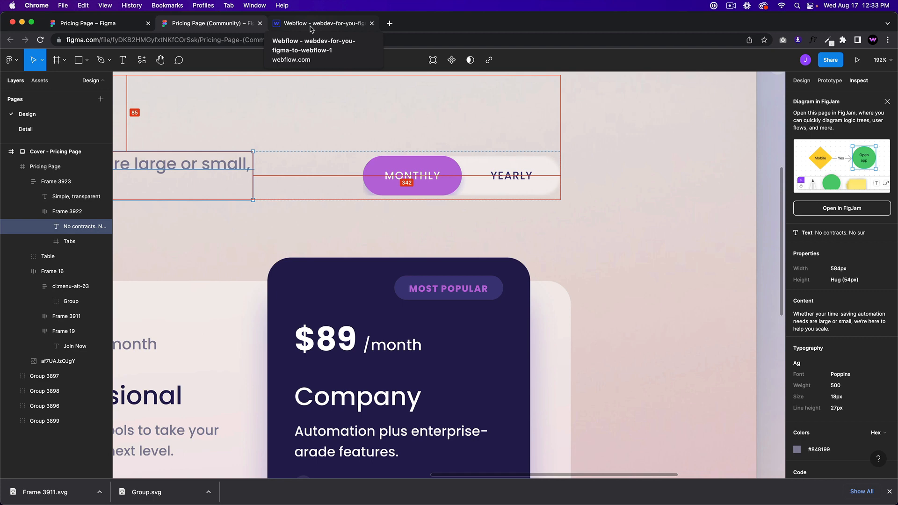
Step: Add a Div Block to the plan wrapper and give it the class pricing-time-wrapper
{"action": "left_click", "coordinate": [310, 25]}
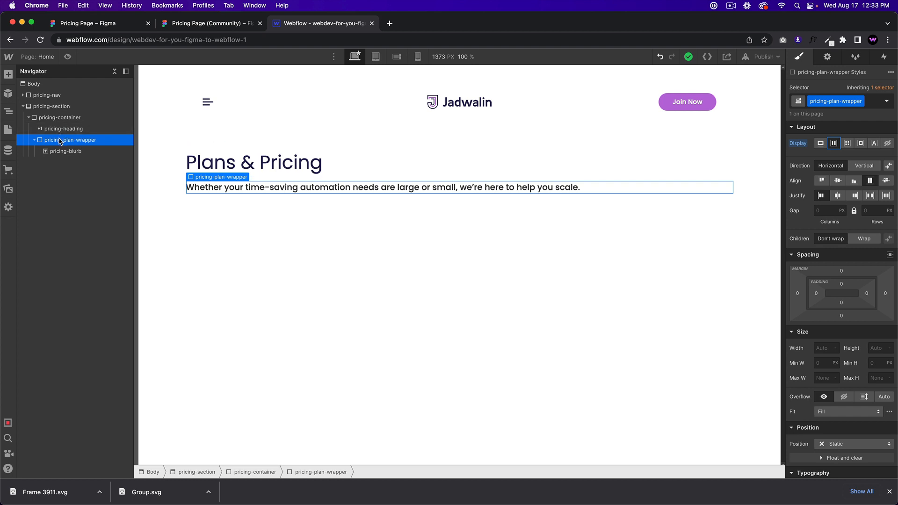
{"action": "key", "text": "super+e"}
{"action": "type", "text": "div"}
{"action": "key", "text": "Return"}
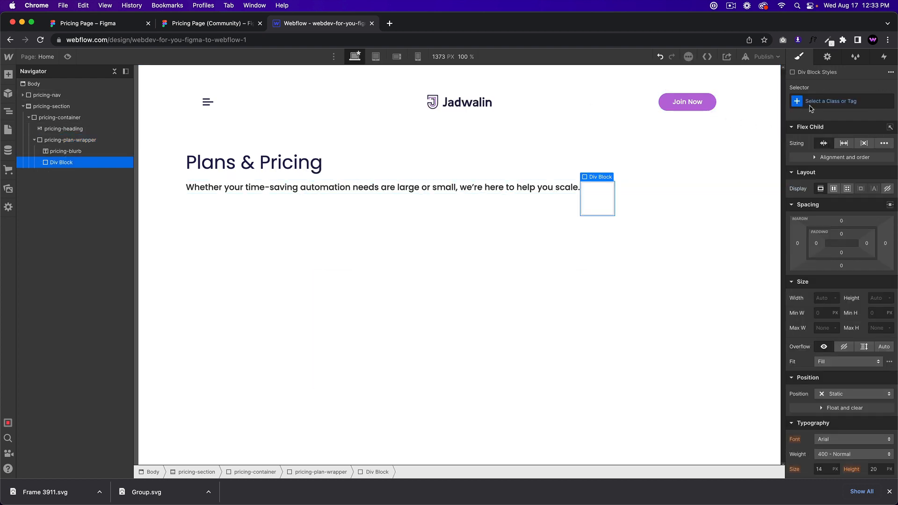
{"action": "left_click", "coordinate": [812, 103]}
{"action": "type", "text": "pricing-time-wrapper"}
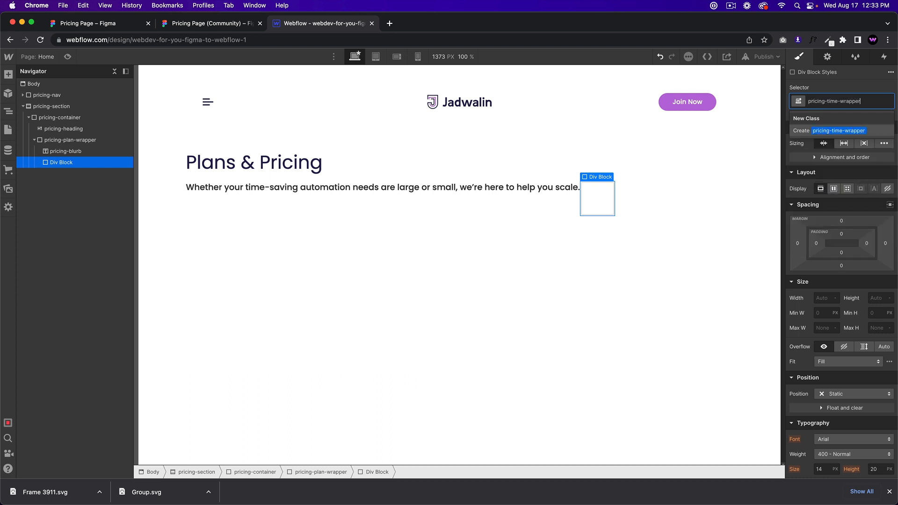
{"action": "key", "text": "Return"}
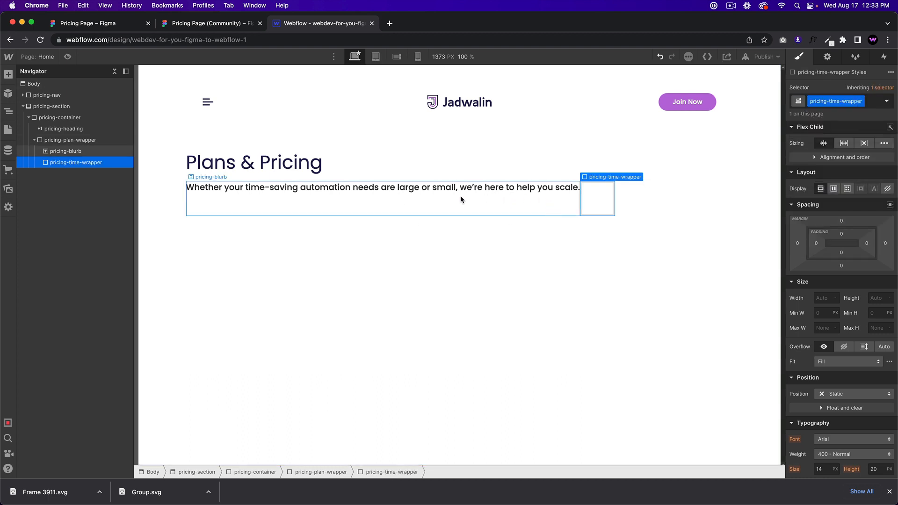
Step: Set the pricing-blurb paragraph's width to 60%, checking the Figma design for reference
{"action": "left_click", "coordinate": [460, 199]}
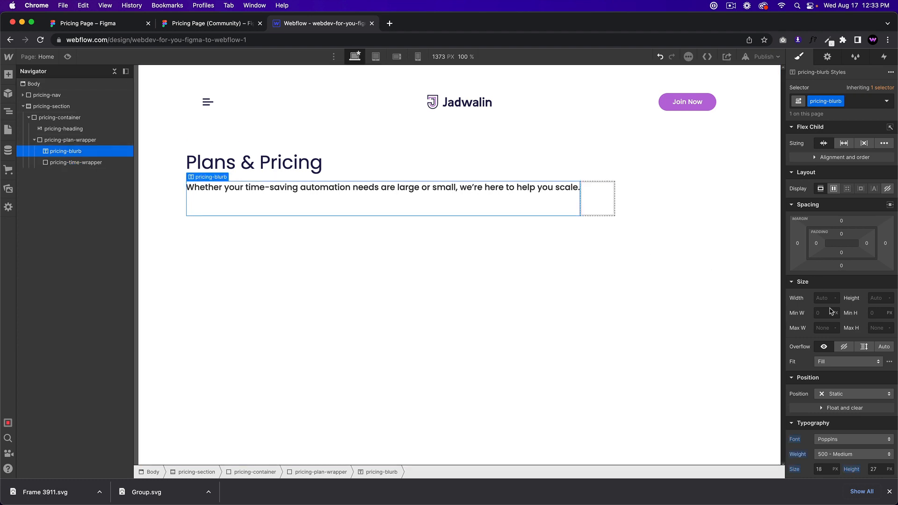
{"action": "left_click", "coordinate": [212, 23]}
{"action": "scroll", "coordinate": [449, 216], "scroll_direction": "down", "scroll_amount": 1}
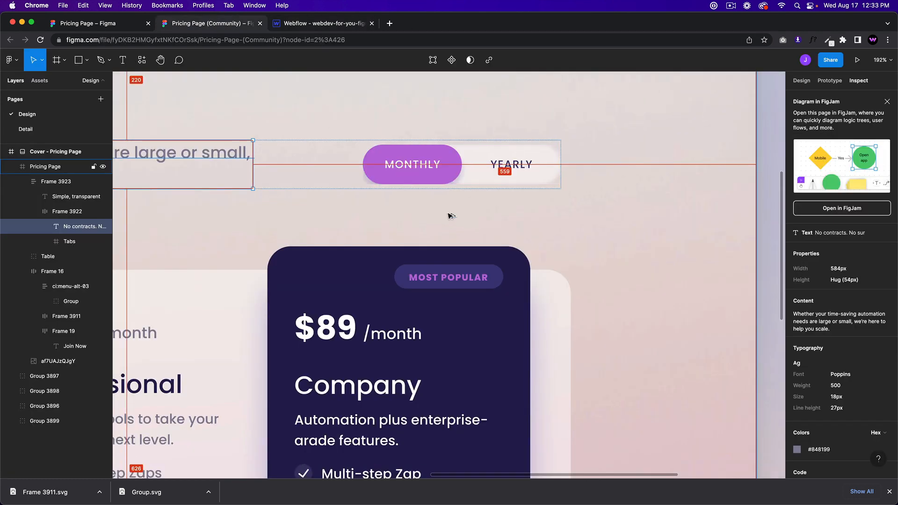
{"action": "scroll", "coordinate": [448, 216], "scroll_direction": "down", "scroll_amount": 5}
{"action": "scroll", "coordinate": [448, 216], "scroll_direction": "down", "scroll_amount": 3}
{"action": "scroll", "coordinate": [337, 129], "scroll_direction": "up", "scroll_amount": 3}
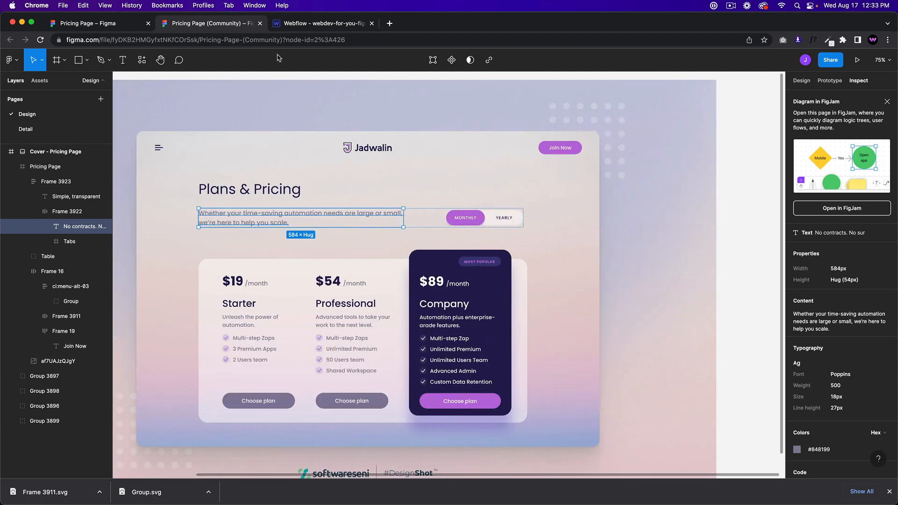
{"action": "left_click", "coordinate": [309, 24]}
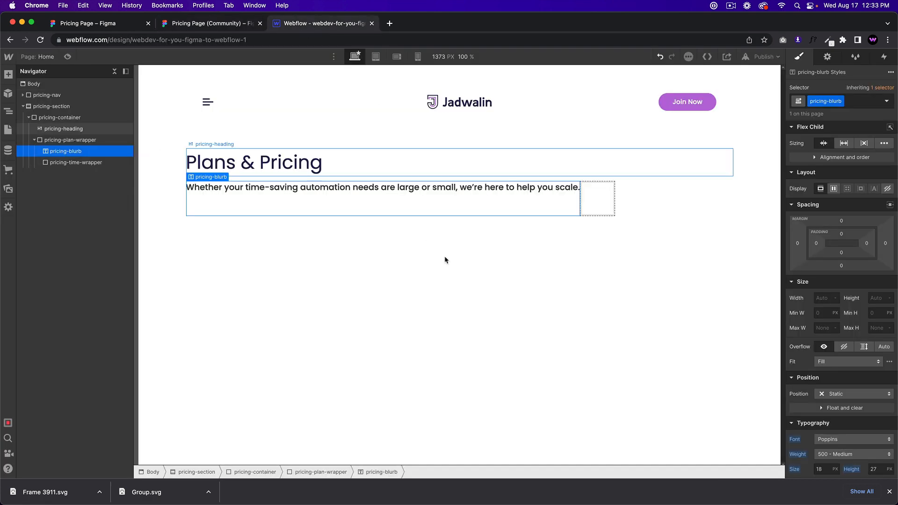
{"action": "left_click", "coordinate": [823, 298]}
{"action": "key", "text": "Return"}
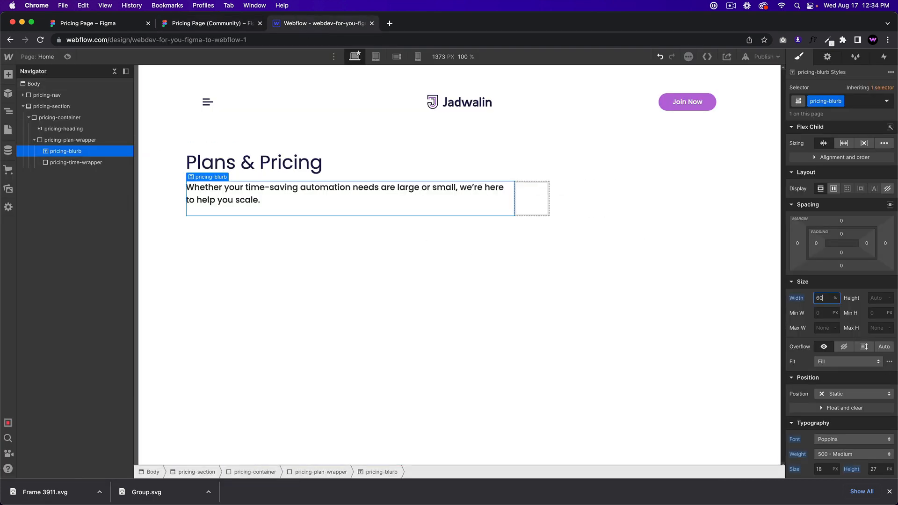
Step: Check the pricing-plan-wrapper at 100% width and enter 40 as pricing-time-wrapper's width
{"action": "left_click", "coordinate": [101, 141]}
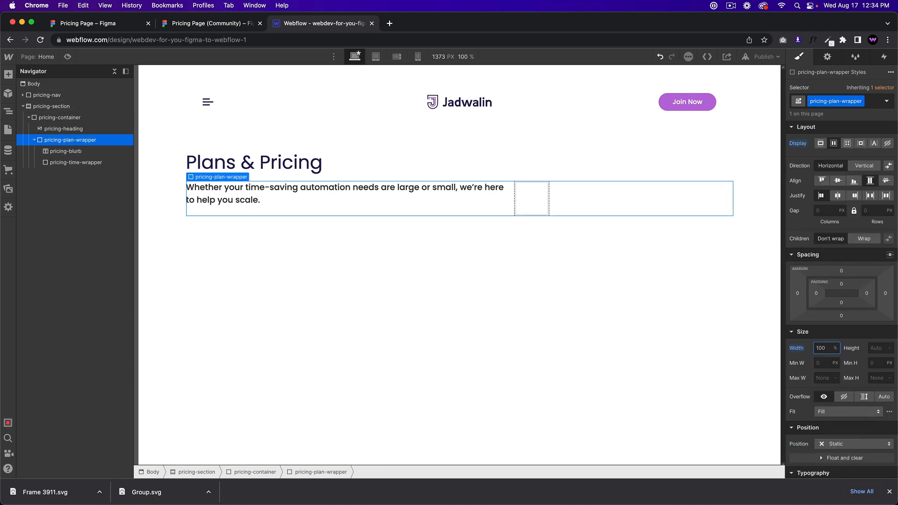
{"action": "left_click", "coordinate": [77, 128]}
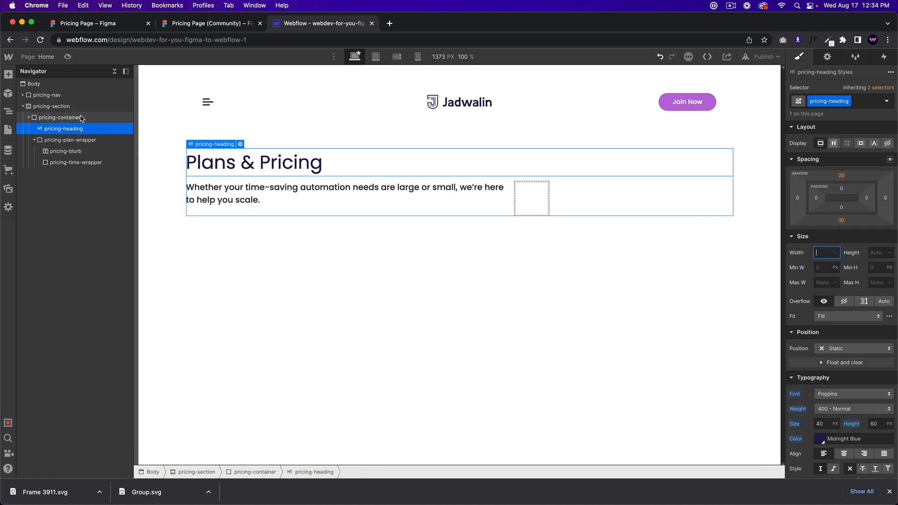
{"action": "left_click", "coordinate": [81, 118]}
{"action": "left_click", "coordinate": [74, 140]}
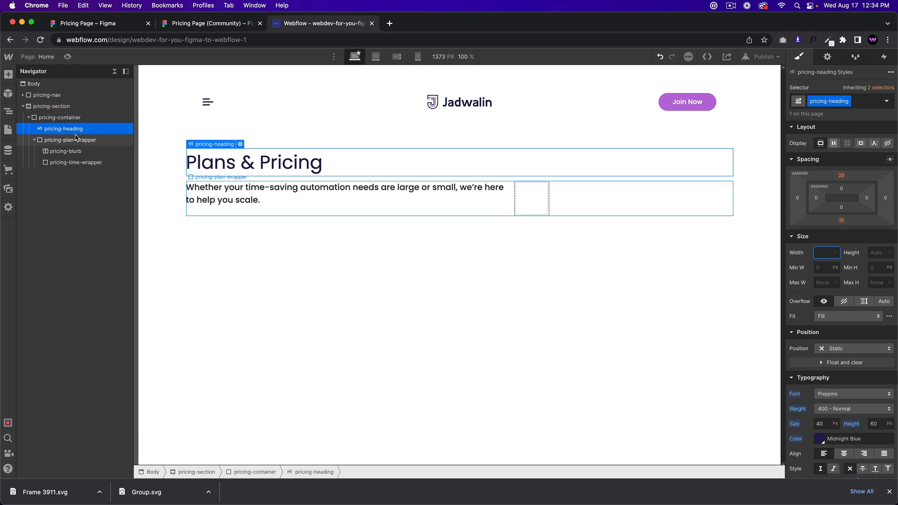
{"action": "left_click", "coordinate": [72, 162]}
{"action": "left_click", "coordinate": [824, 299]}
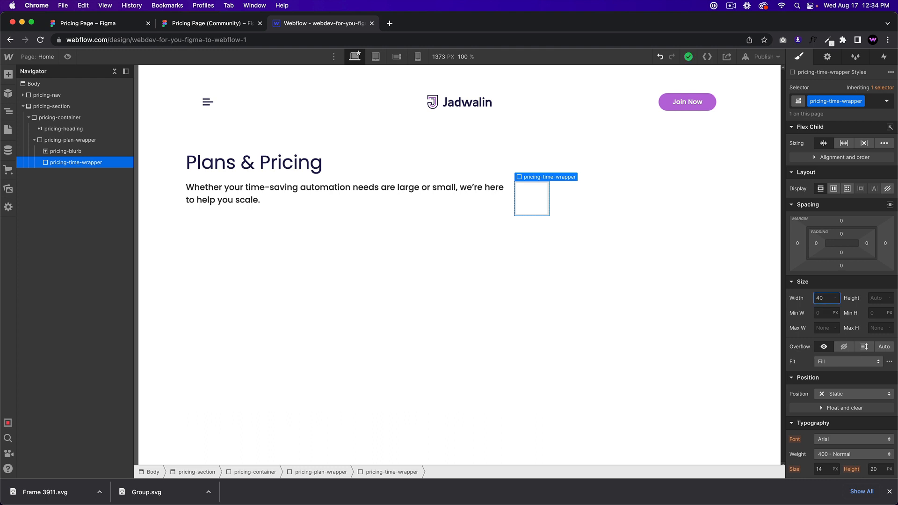
Step: Set pricing-time-wrapper's width to 40% and its left margin to 100
{"action": "key", "text": "Return"}
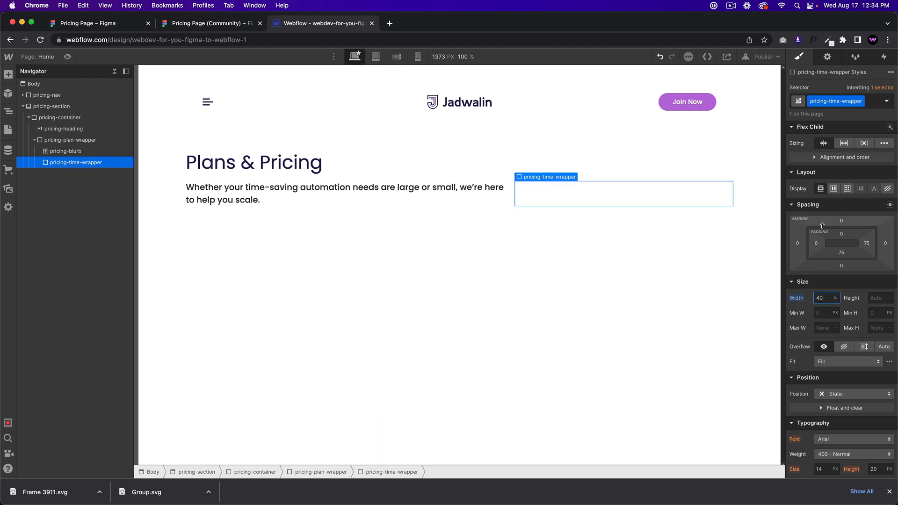
{"action": "left_click_drag", "start_coordinate": [798, 243], "coordinate": [767, 248]}
{"action": "left_click", "coordinate": [207, 24]}
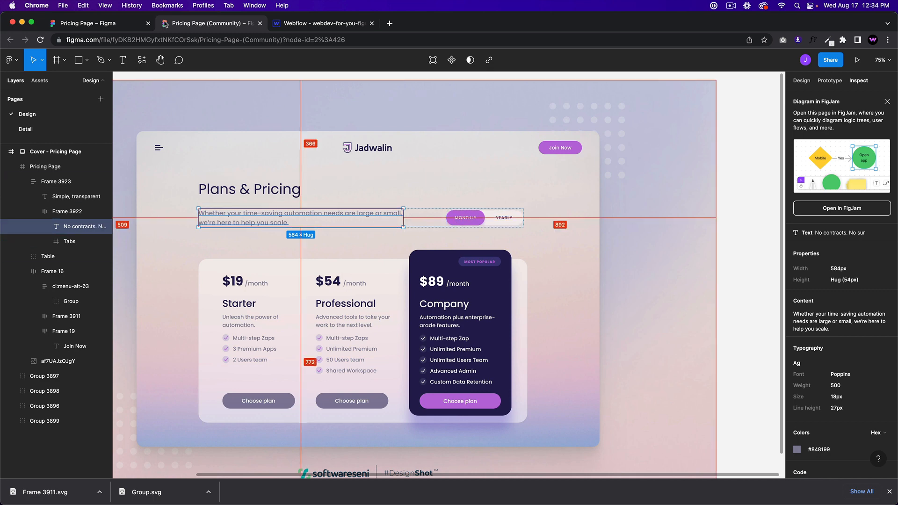
{"action": "left_click", "coordinate": [307, 26]}
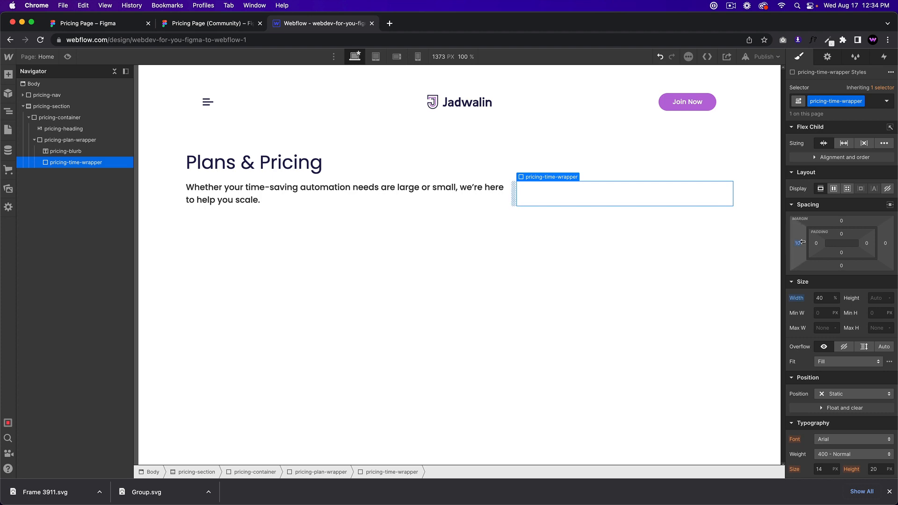
{"action": "left_click", "coordinate": [797, 244]}
{"action": "key", "text": "Return"}
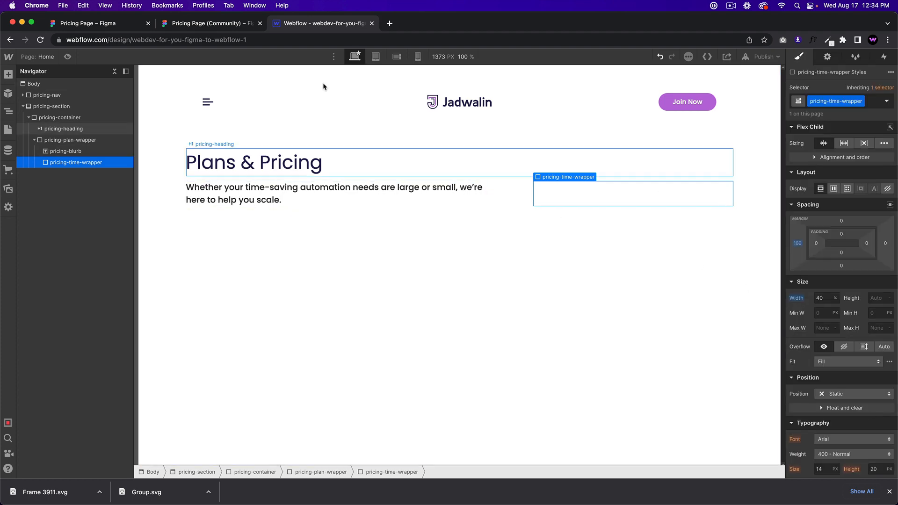
{"action": "left_click", "coordinate": [202, 26]}
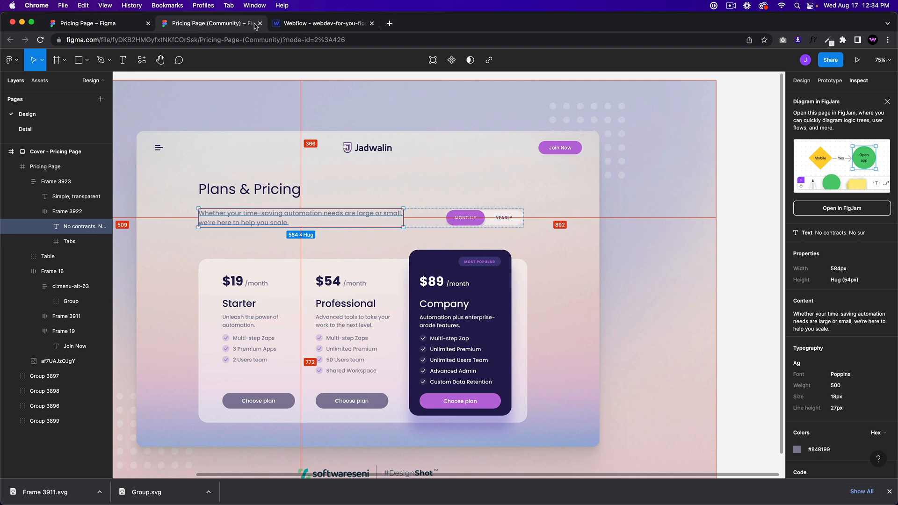
{"action": "left_click", "coordinate": [317, 24]}
Step: Set the page Body background to Lavender Blush pale pink
{"action": "left_click", "coordinate": [56, 86]}
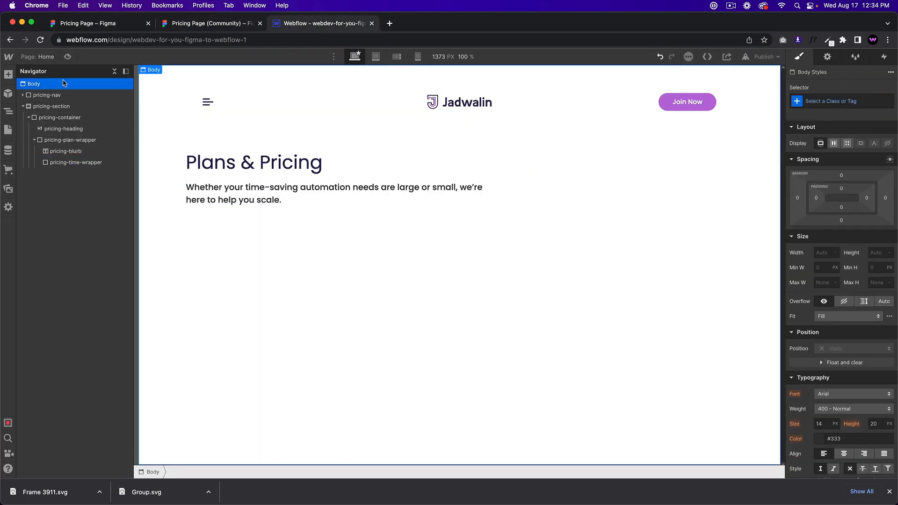
{"action": "scroll", "coordinate": [816, 280], "scroll_direction": "down", "scroll_amount": 5}
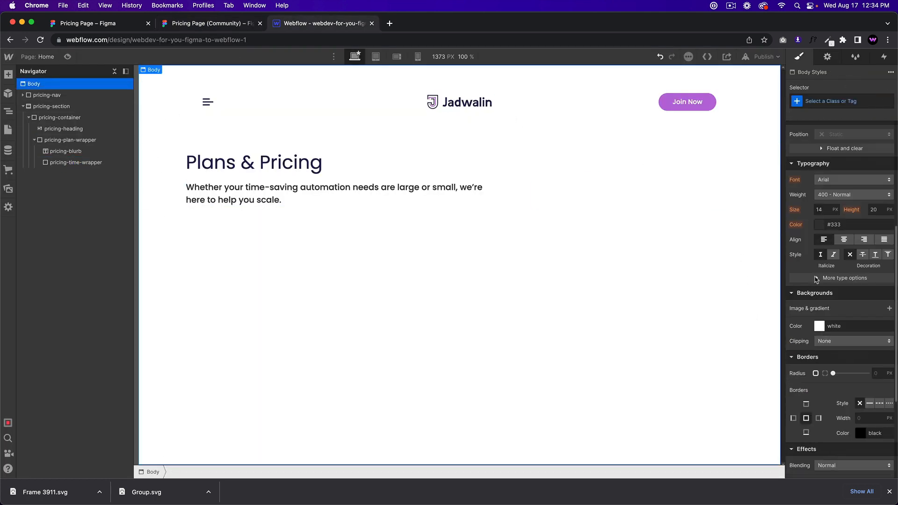
{"action": "left_click", "coordinate": [821, 328]}
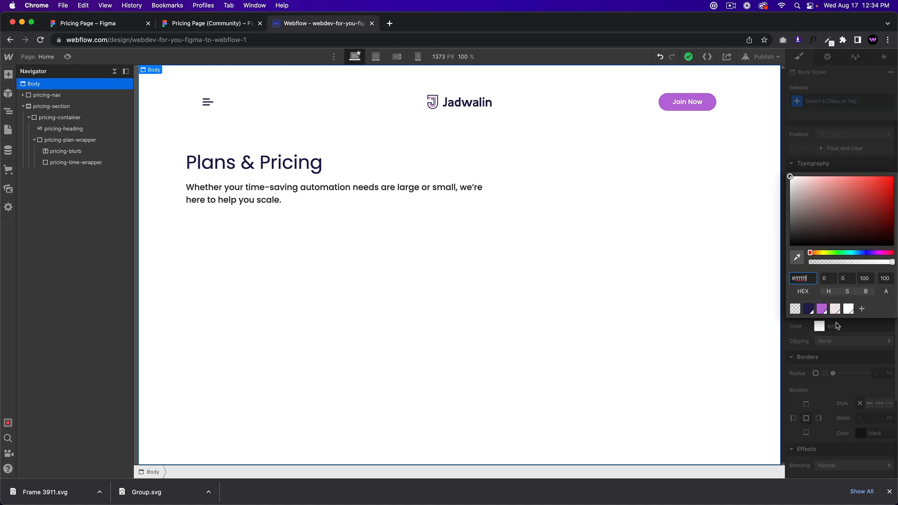
{"action": "left_click", "coordinate": [836, 308]}
Step: Give pricing-time-wrapper a white background and radius 100 rounded corners, comparing with Figma
{"action": "left_click", "coordinate": [581, 202]}
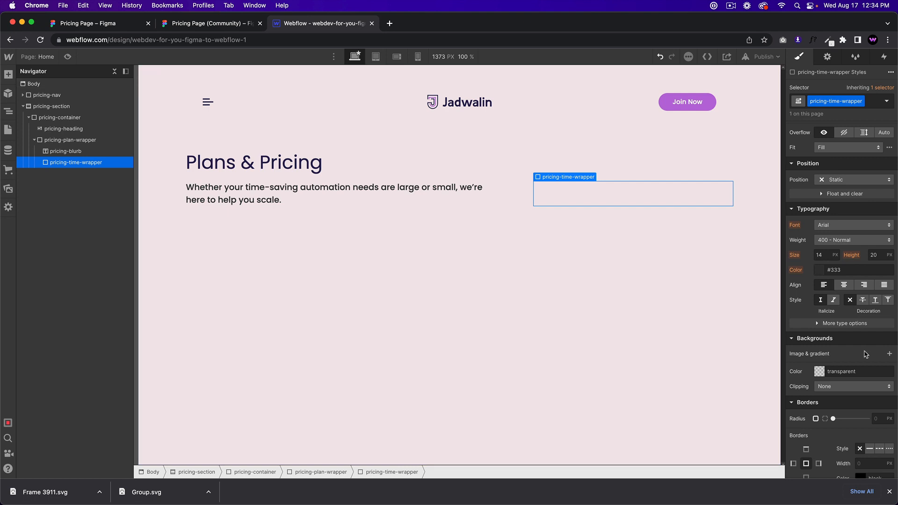
{"action": "scroll", "coordinate": [874, 297], "scroll_direction": "down", "scroll_amount": 3}
{"action": "left_click", "coordinate": [818, 229]}
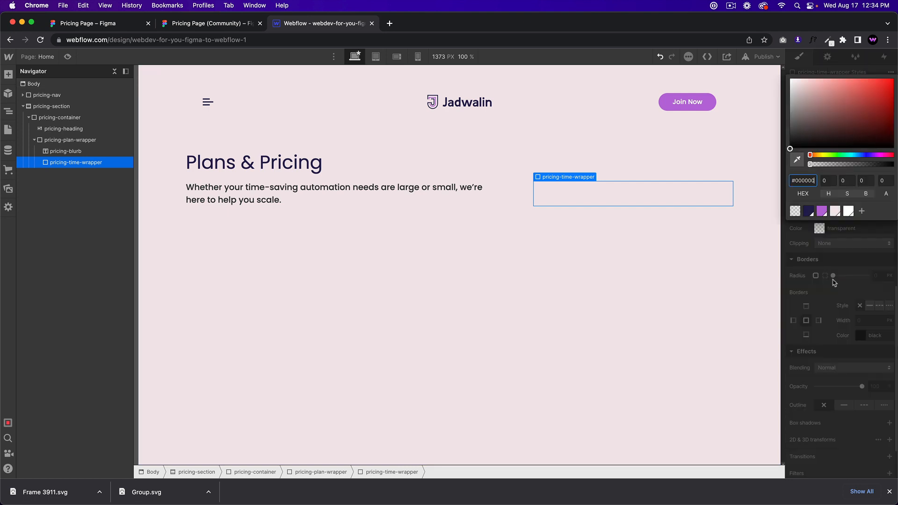
{"action": "left_click", "coordinate": [848, 211]}
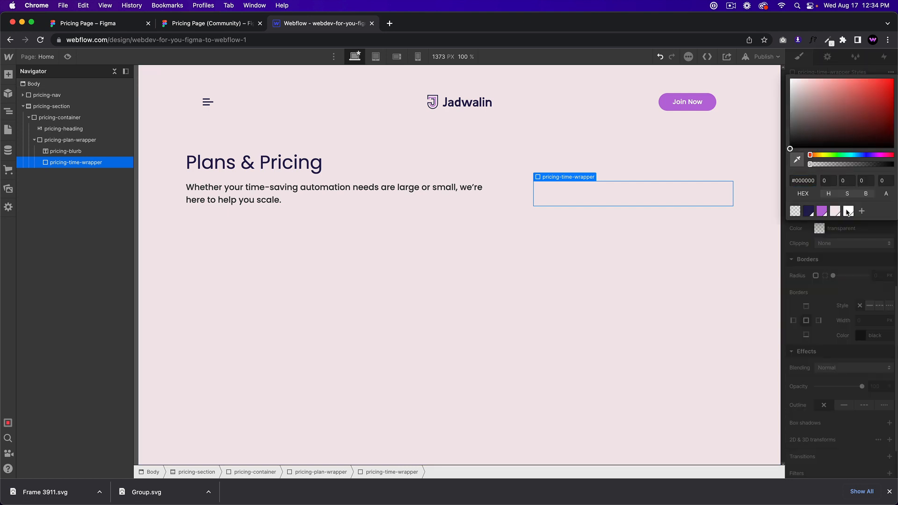
{"action": "left_click", "coordinate": [841, 237]}
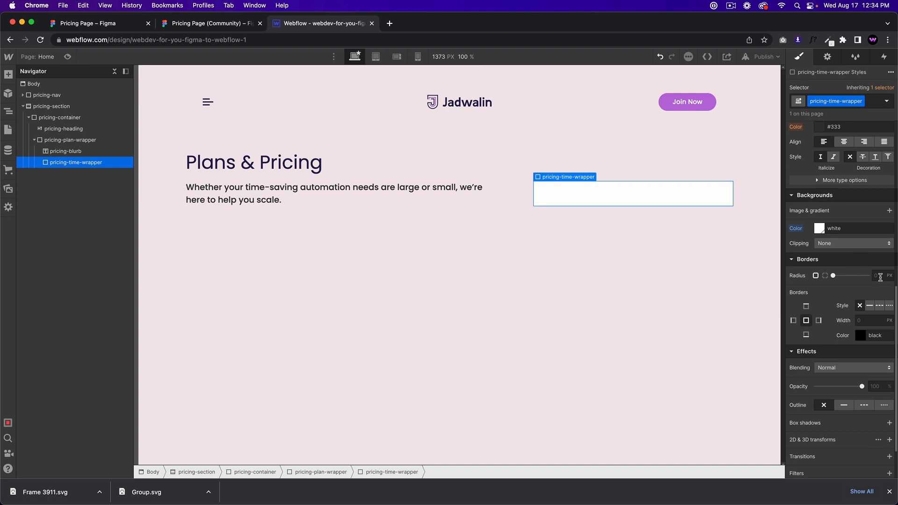
{"action": "left_click", "coordinate": [880, 277]}
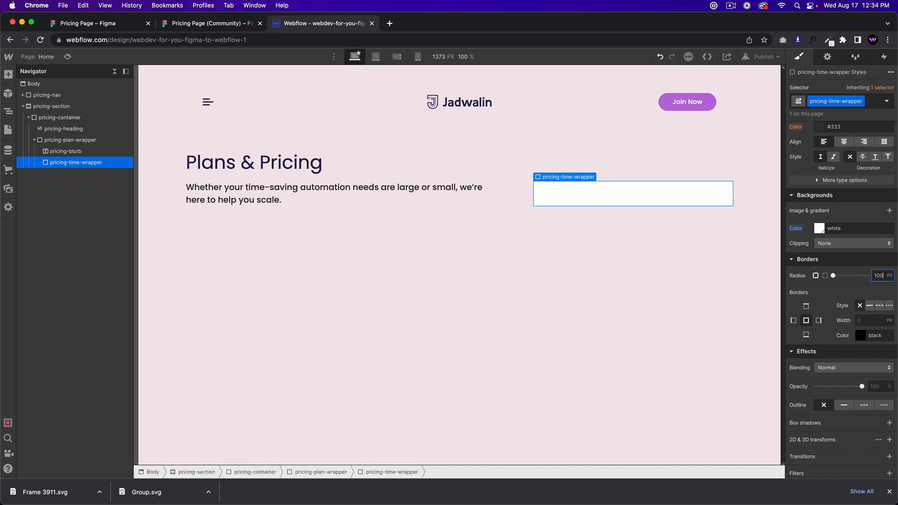
{"action": "key", "text": "Return"}
{"action": "left_click", "coordinate": [596, 262]}
{"action": "left_click", "coordinate": [603, 186]}
{"action": "left_click", "coordinate": [194, 25]}
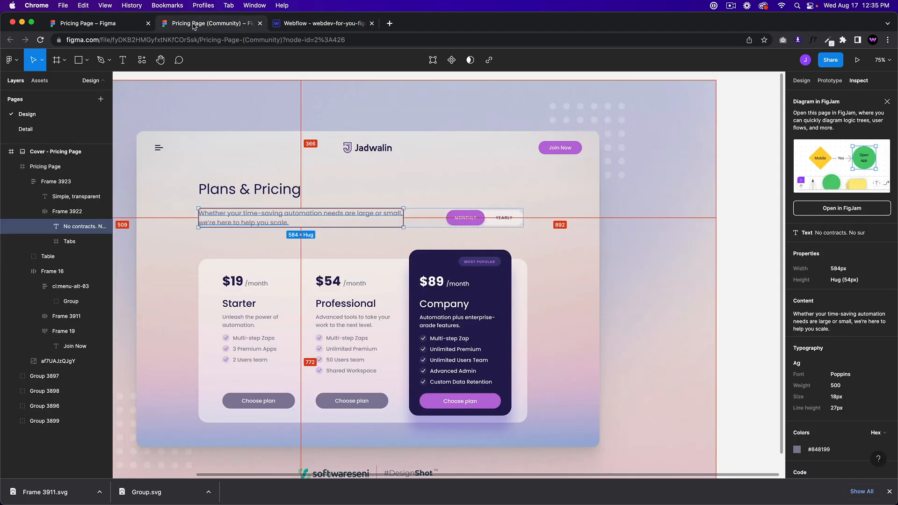
{"action": "left_click", "coordinate": [336, 29]}
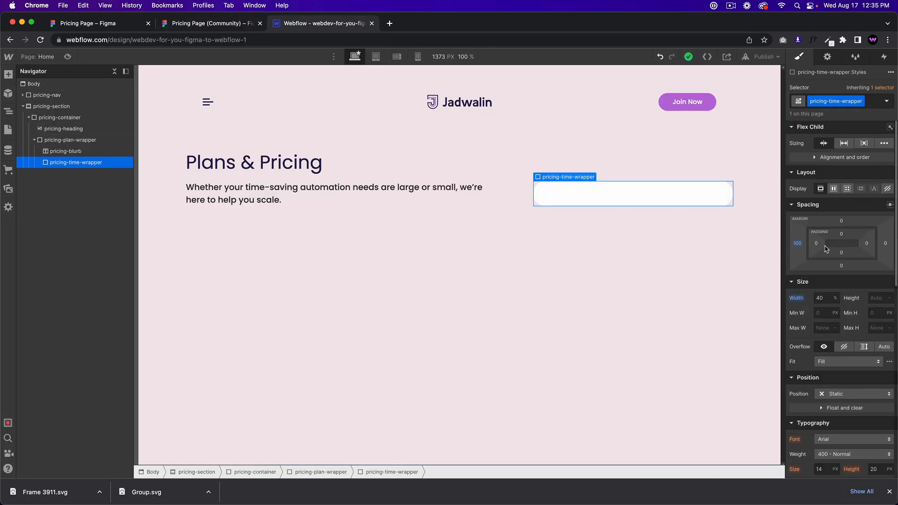
Step: Reset pricing-time-wrapper's width to auto and make it a flex container with justified content
{"action": "left_click", "coordinate": [795, 298], "text": "alt"}
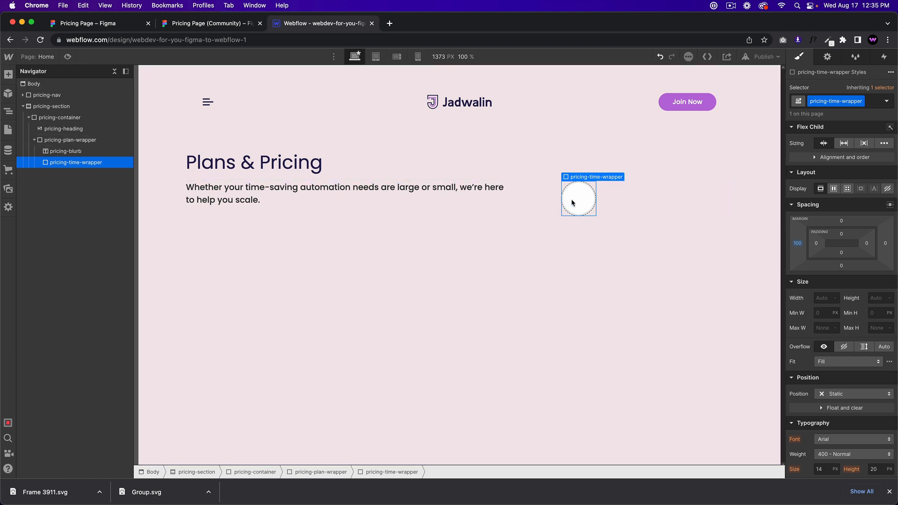
{"action": "left_click", "coordinate": [832, 189]}
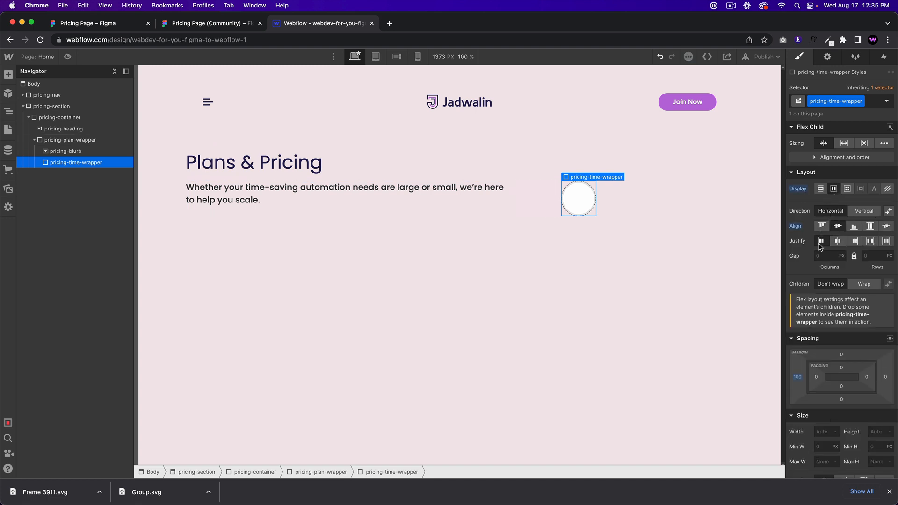
{"action": "left_click", "coordinate": [820, 241]}
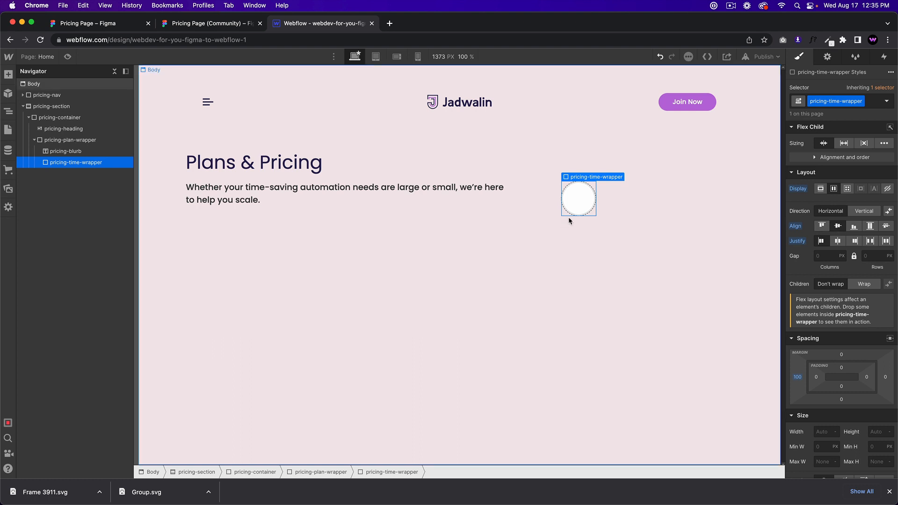
Step: Insert a Text Block into the time wrapper with the class pricing-plan-text
{"action": "key", "text": "super+e"}
{"action": "type", "text": "text block"}
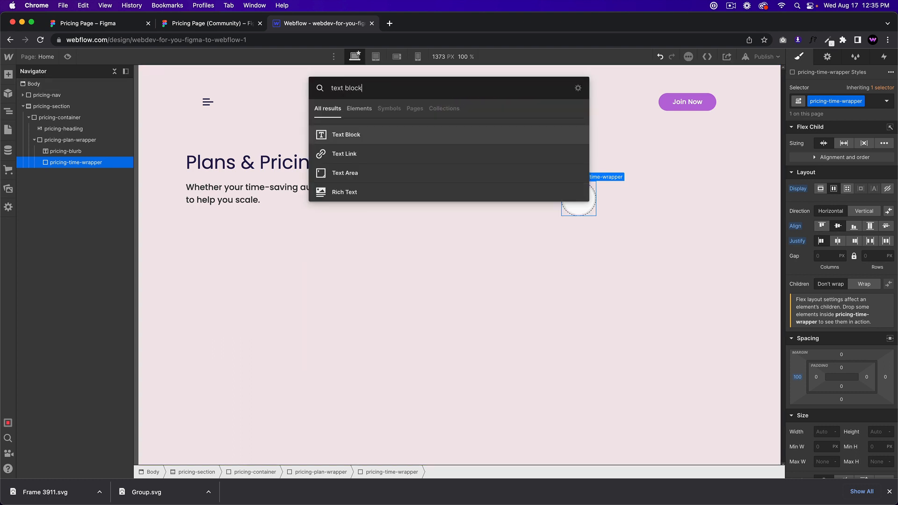
{"action": "key", "text": "Return"}
{"action": "left_click", "coordinate": [857, 104]}
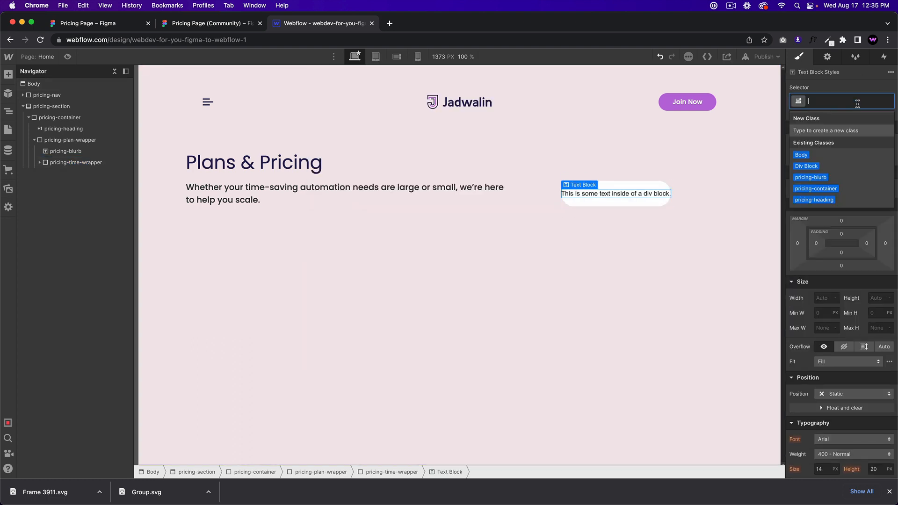
{"action": "type", "text": "prici"}
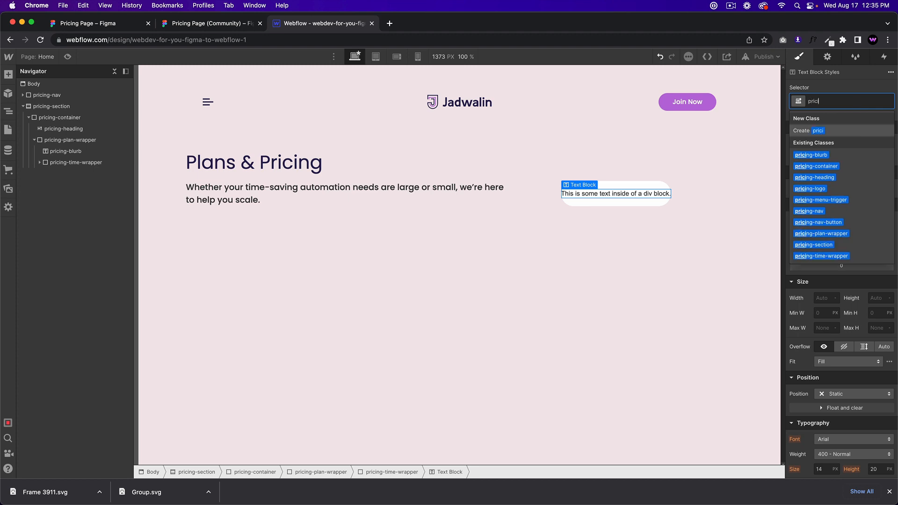
{"action": "type", "text": "ng-plan-text"}
{"action": "key", "text": "Return"}
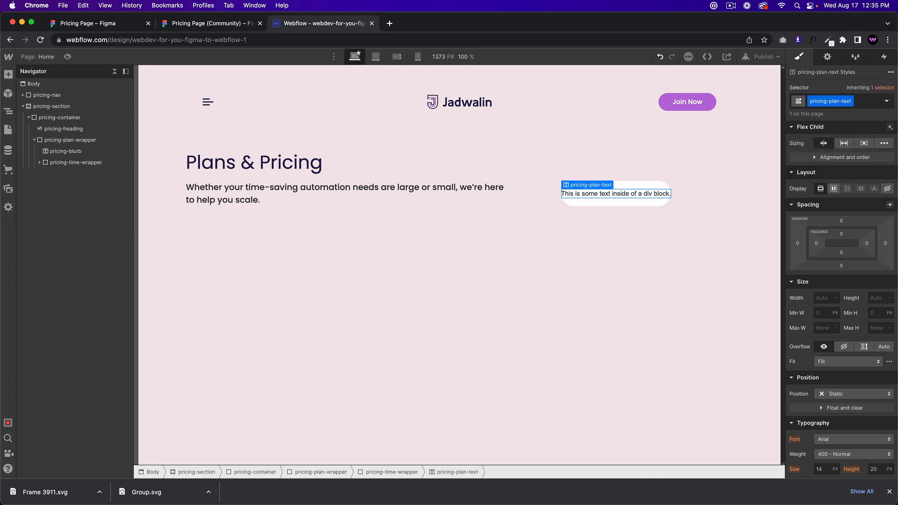
Step: Style pricing-plan-text in Poppins 500 Medium at 12px, matching the Figma MONTHLY text
{"action": "left_click", "coordinate": [220, 28]}
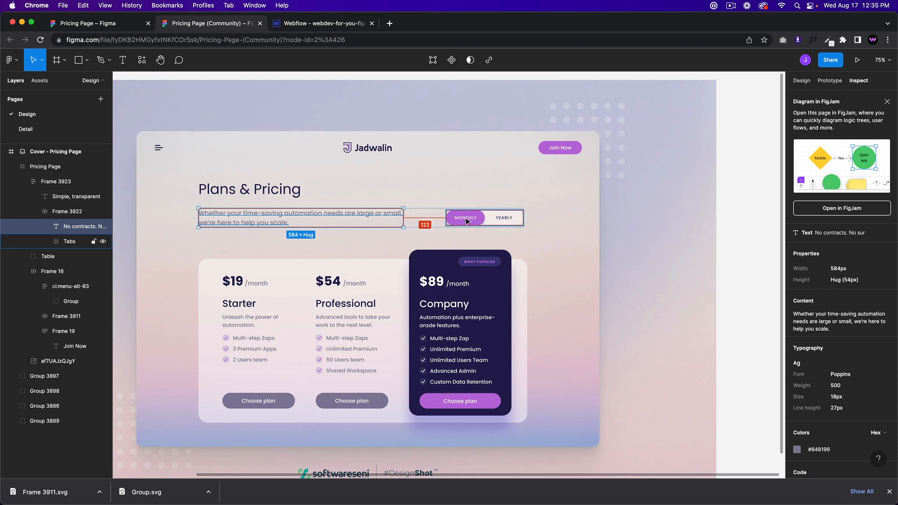
{"action": "left_click", "coordinate": [466, 218]}
{"action": "left_click", "coordinate": [465, 217]}
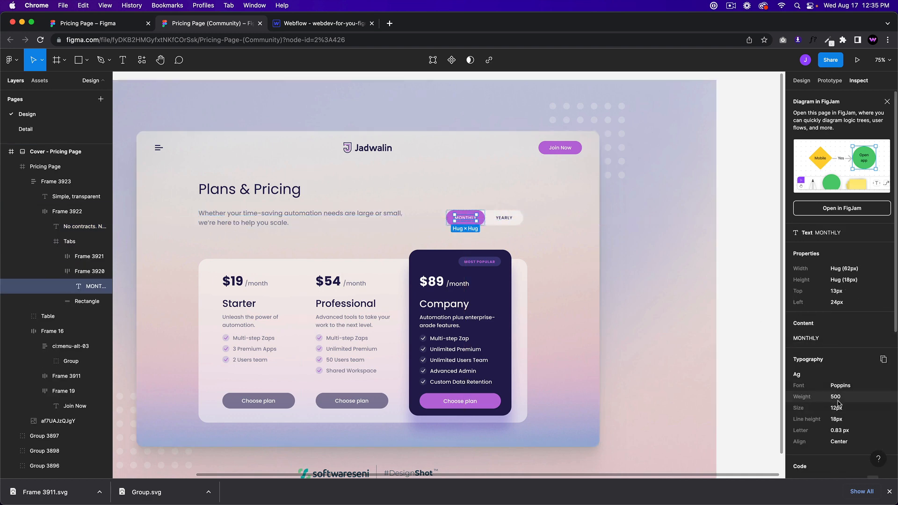
{"action": "key", "text": "alt"}
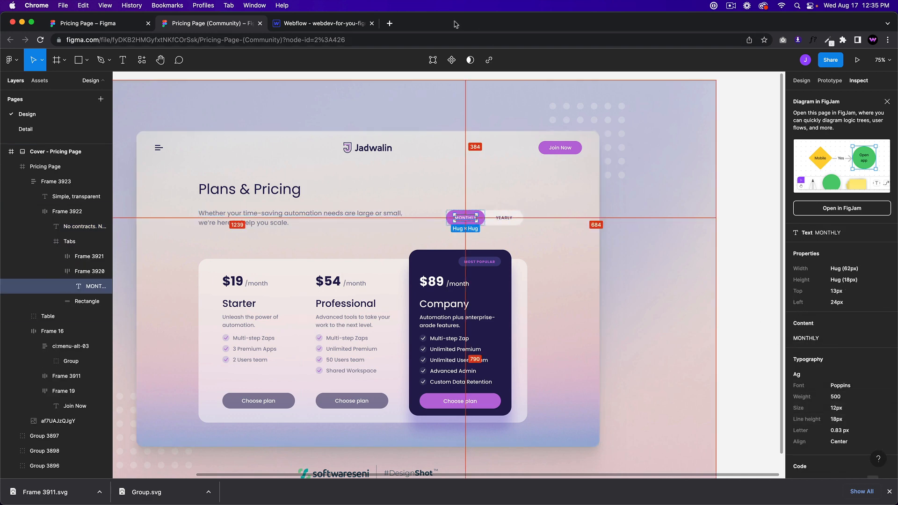
{"action": "left_click", "coordinate": [301, 22]}
{"action": "scroll", "coordinate": [837, 364], "scroll_direction": "down", "scroll_amount": 1}
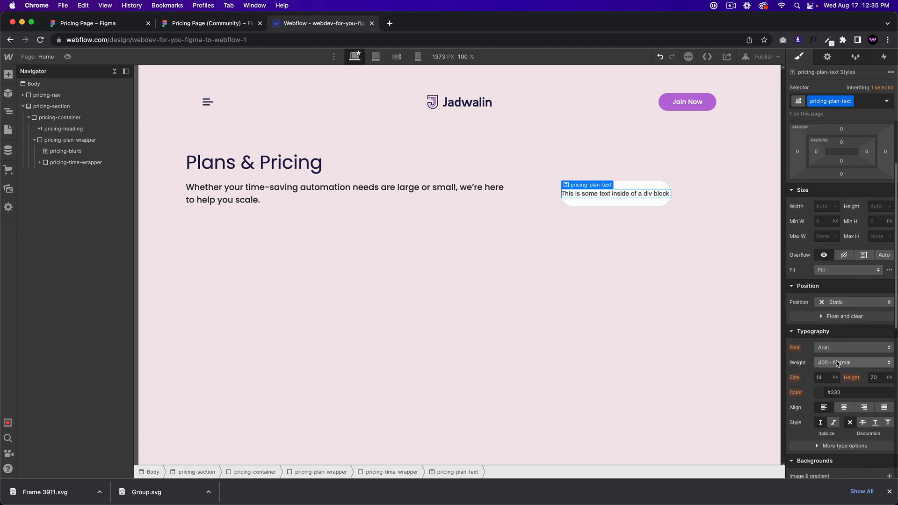
{"action": "scroll", "coordinate": [837, 364], "scroll_direction": "down", "scroll_amount": 1}
{"action": "left_click", "coordinate": [837, 323]}
{"action": "left_click", "coordinate": [848, 381]}
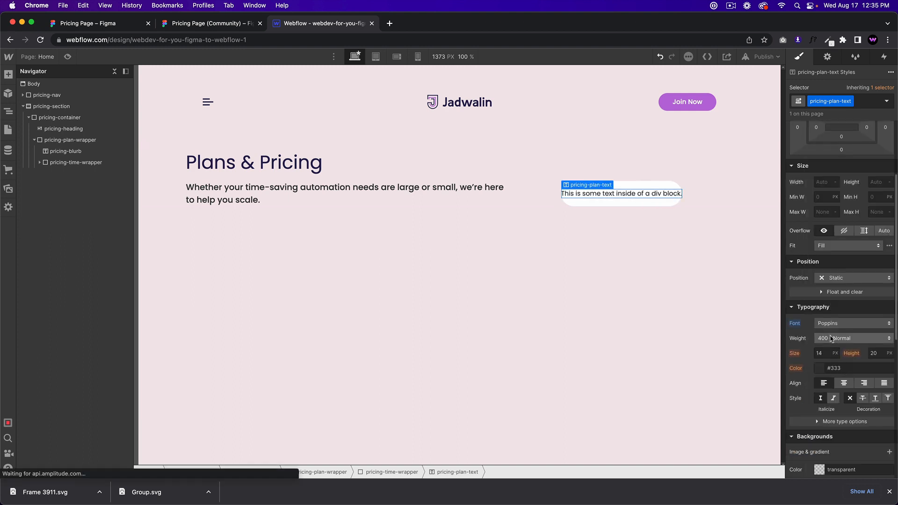
{"action": "left_click", "coordinate": [831, 338]}
{"action": "left_click", "coordinate": [831, 348]}
{"action": "left_click", "coordinate": [826, 354]}
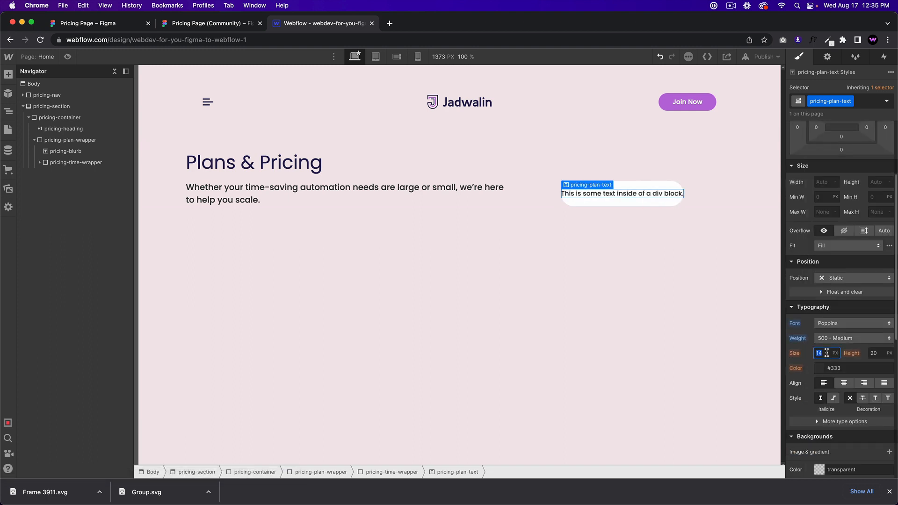
{"action": "type", "text": "12"}
{"action": "key", "text": "Tab"}
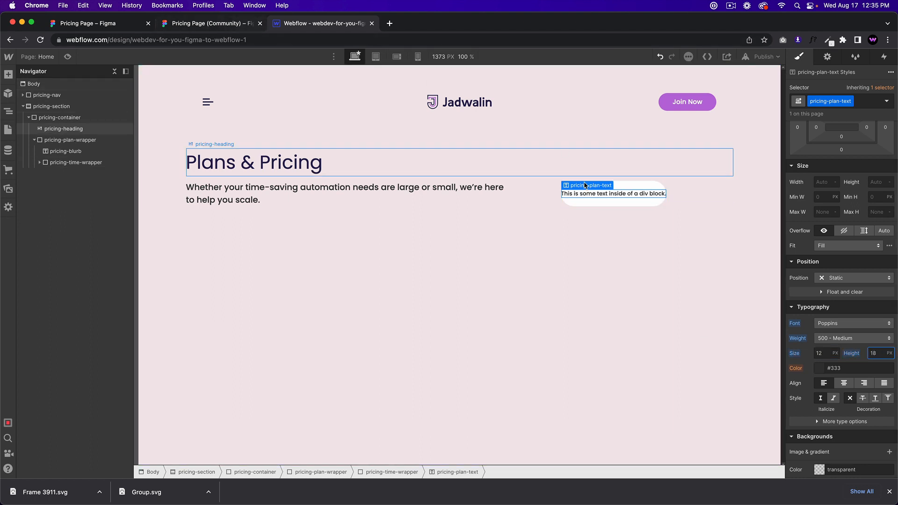
Step: Change the label text to Monthly and add side margins around it
{"action": "double_click", "coordinate": [632, 193]}
{"action": "type", "text": "Monthly"}
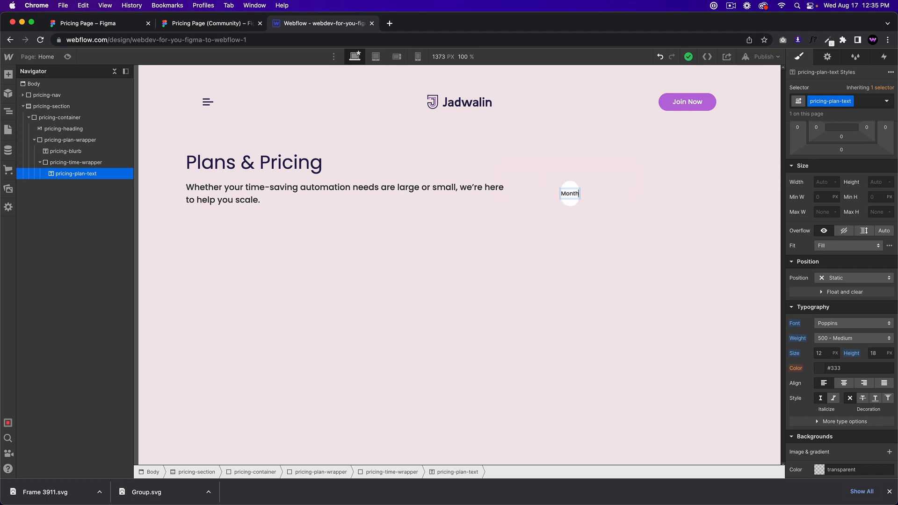
{"action": "left_click", "coordinate": [569, 205]}
{"action": "left_click", "coordinate": [216, 26]}
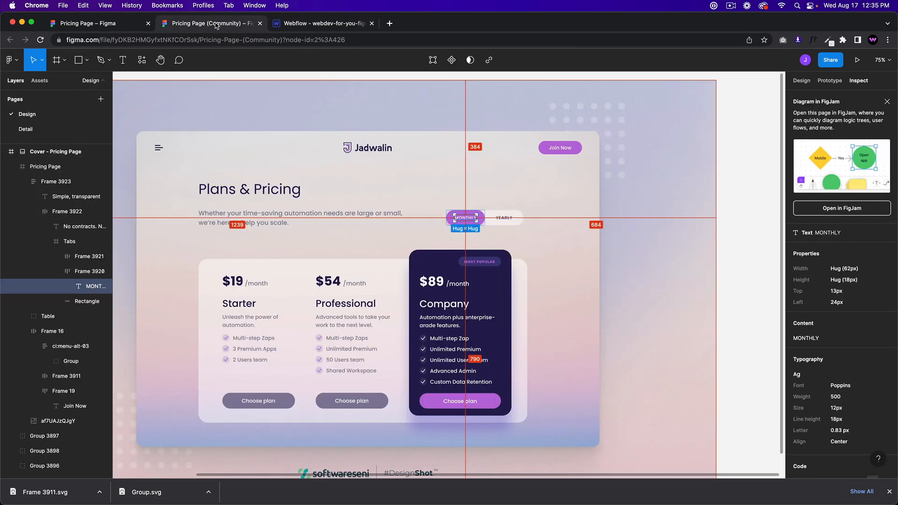
{"action": "left_click", "coordinate": [330, 24]}
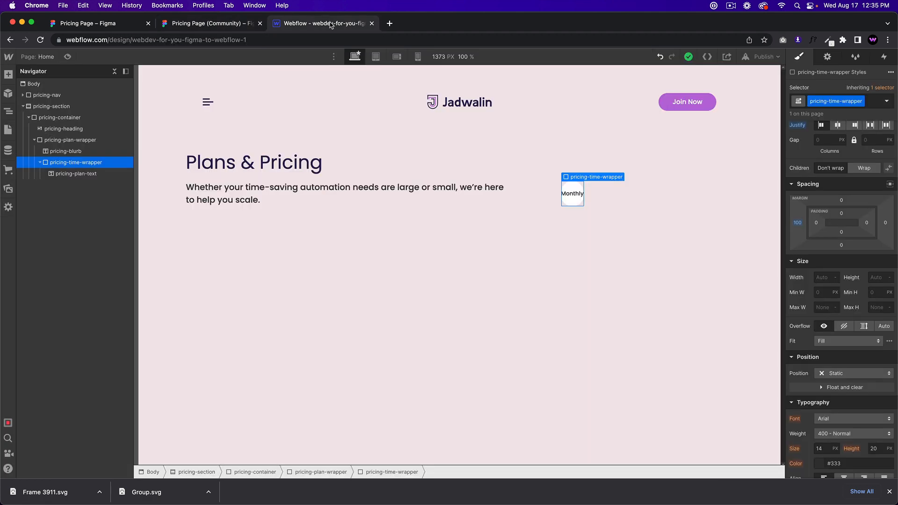
{"action": "left_click", "coordinate": [583, 196]}
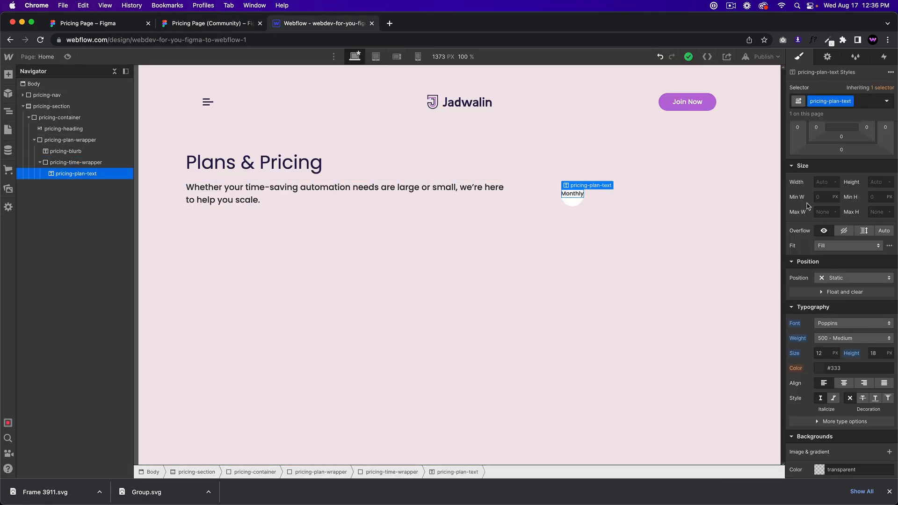
{"action": "scroll", "coordinate": [810, 201], "scroll_direction": "up", "scroll_amount": 3}
{"action": "left_click_drag", "start_coordinate": [798, 238], "coordinate": [780, 237]}
{"action": "left_click", "coordinate": [546, 215]}
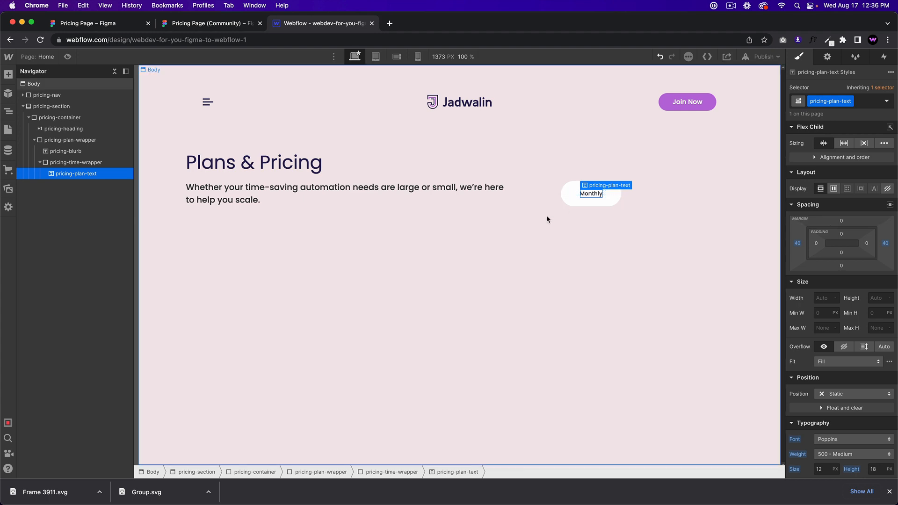
Step: Make the Monthly label all uppercase
{"action": "left_click", "coordinate": [195, 23]}
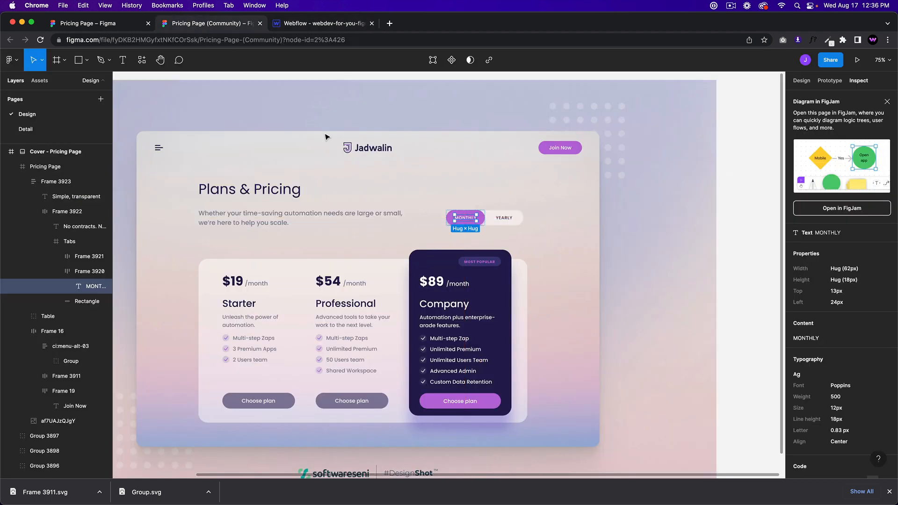
{"action": "left_click", "coordinate": [324, 24]}
{"action": "left_click", "coordinate": [592, 194]}
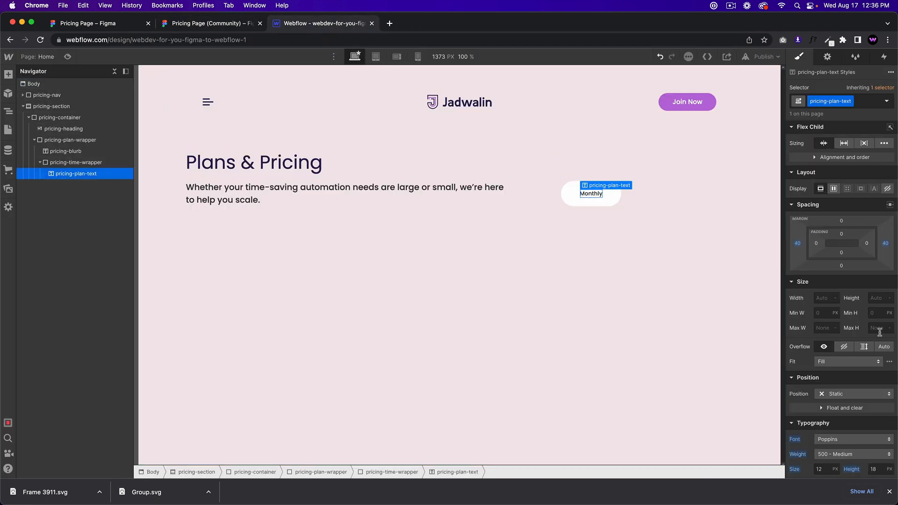
{"action": "scroll", "coordinate": [874, 345], "scroll_direction": "down", "scroll_amount": 5}
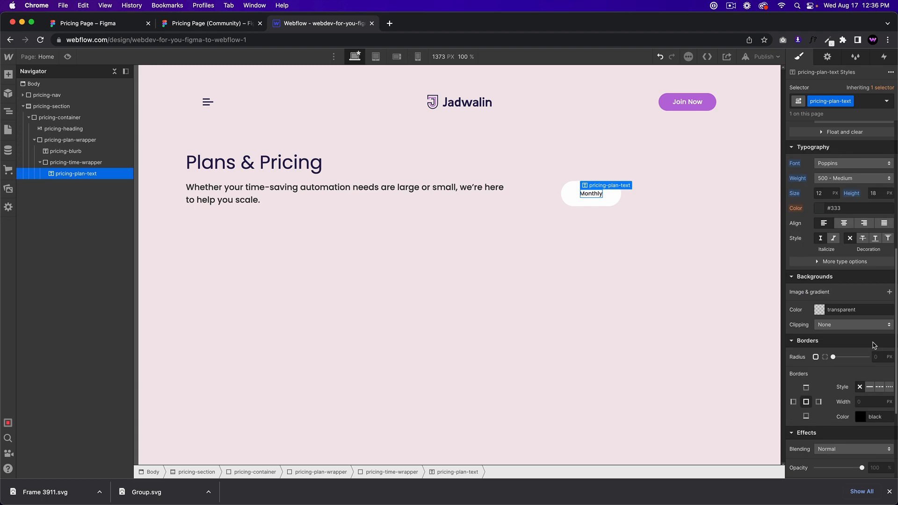
{"action": "left_click", "coordinate": [842, 262]}
{"action": "left_click", "coordinate": [814, 300]}
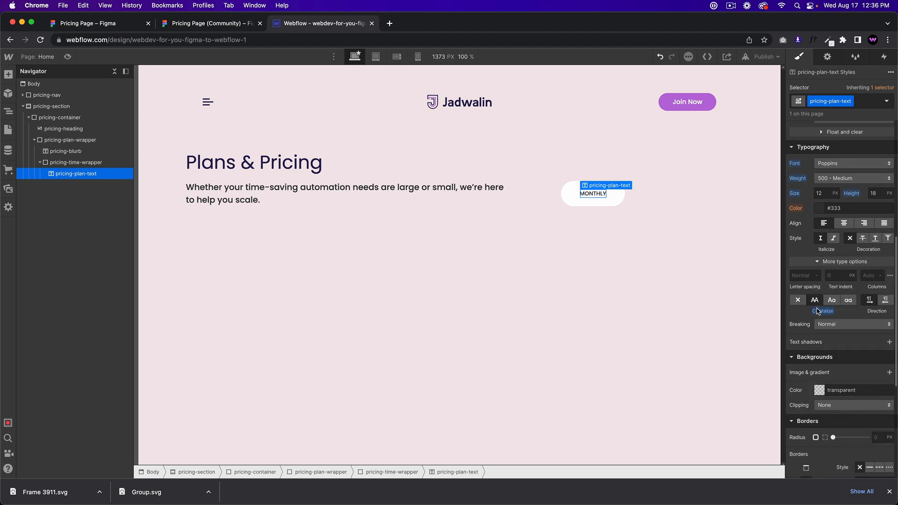
Step: Set the label's letter spacing to 1 after checking the Figma value
{"action": "left_click", "coordinate": [213, 24]}
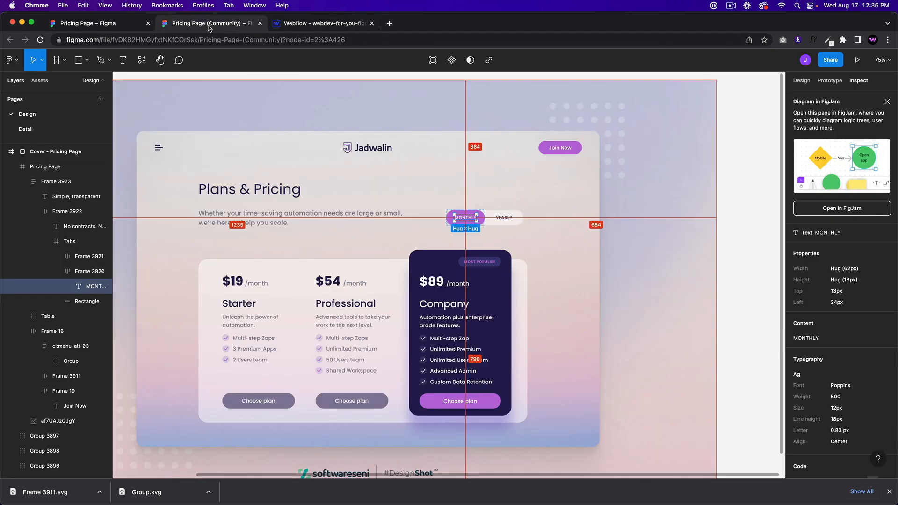
{"action": "left_click", "coordinate": [313, 24]}
{"action": "left_click", "coordinate": [803, 276]}
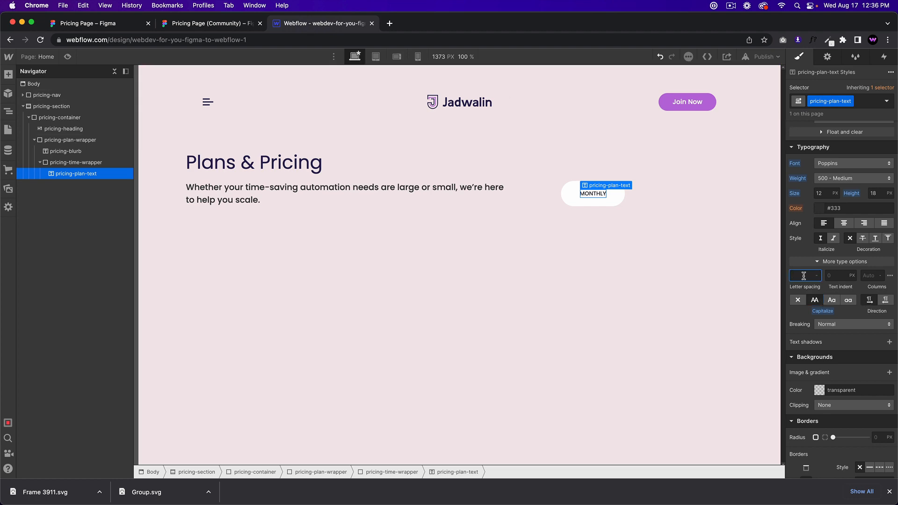
{"action": "type", "text": "0.83"}
{"action": "left_click", "coordinate": [196, 24]}
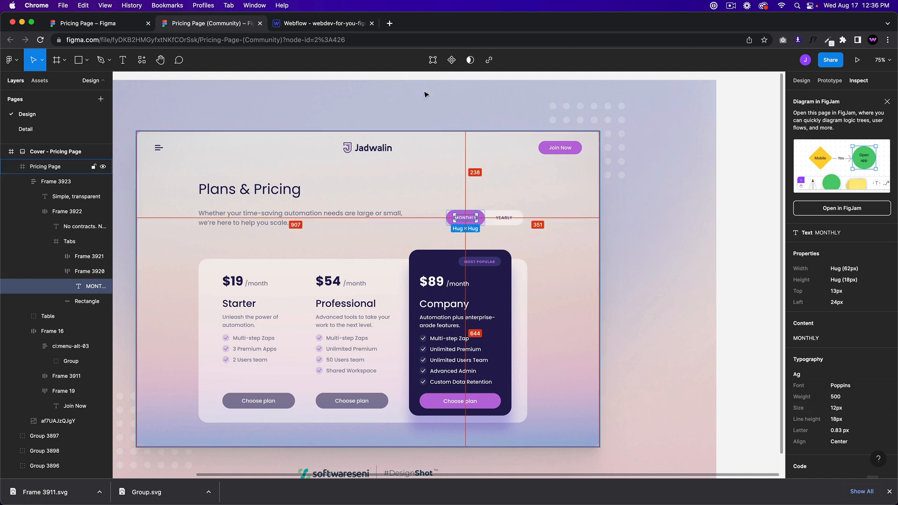
{"action": "left_click", "coordinate": [349, 26]}
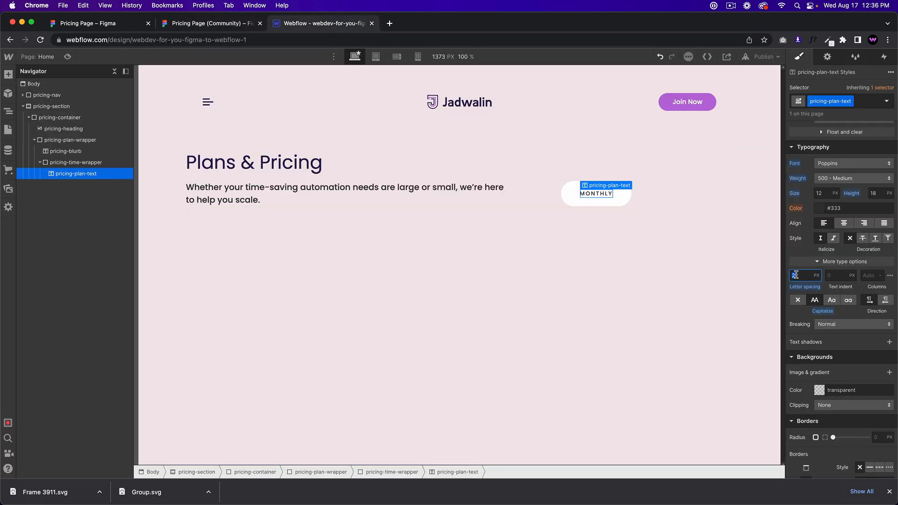
{"action": "type", "text": "1"}
{"action": "left_click", "coordinate": [563, 202]}
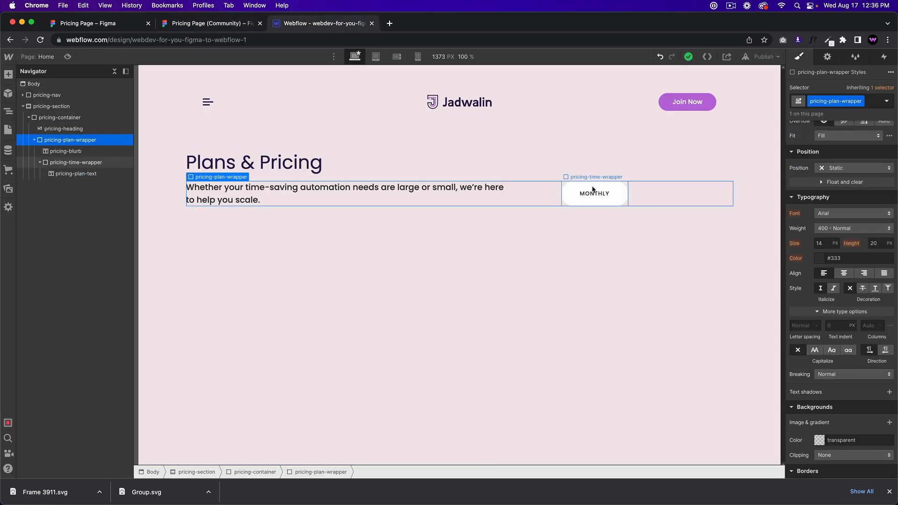
Step: Duplicate the MONTHLY label and change the copy's text to YEARLY
{"action": "left_click", "coordinate": [592, 188]}
{"action": "left_click", "coordinate": [593, 192]}
{"action": "key", "text": "super+c"}
{"action": "key", "text": "super+v"}
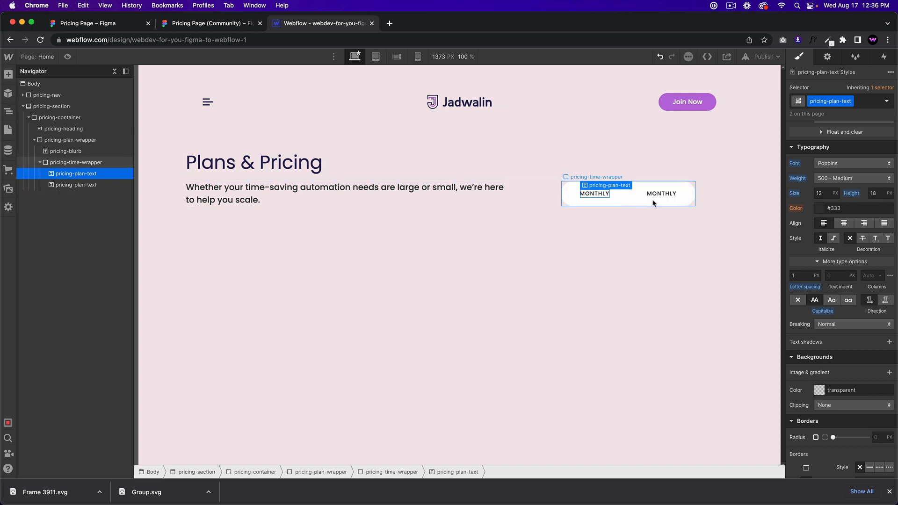
{"action": "key", "text": "Return"}
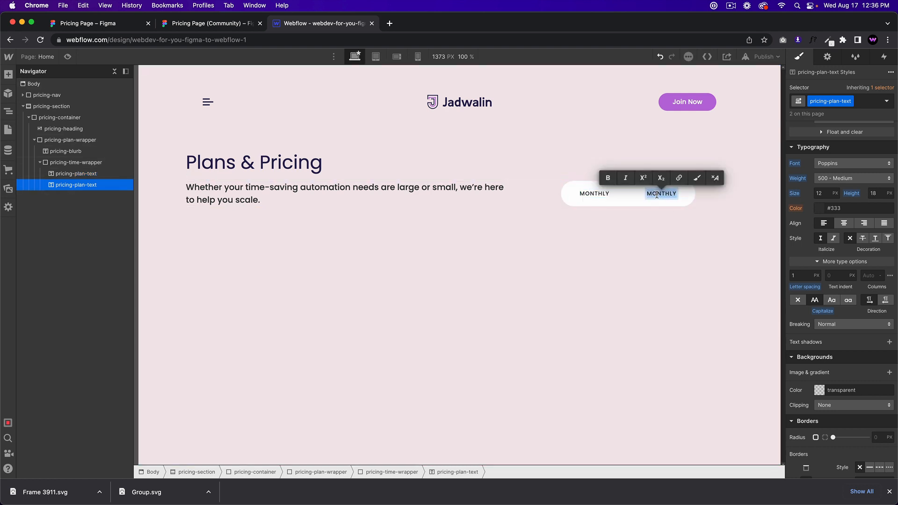
{"action": "type", "text": "YEARLY"}
{"action": "left_click", "coordinate": [516, 224]}
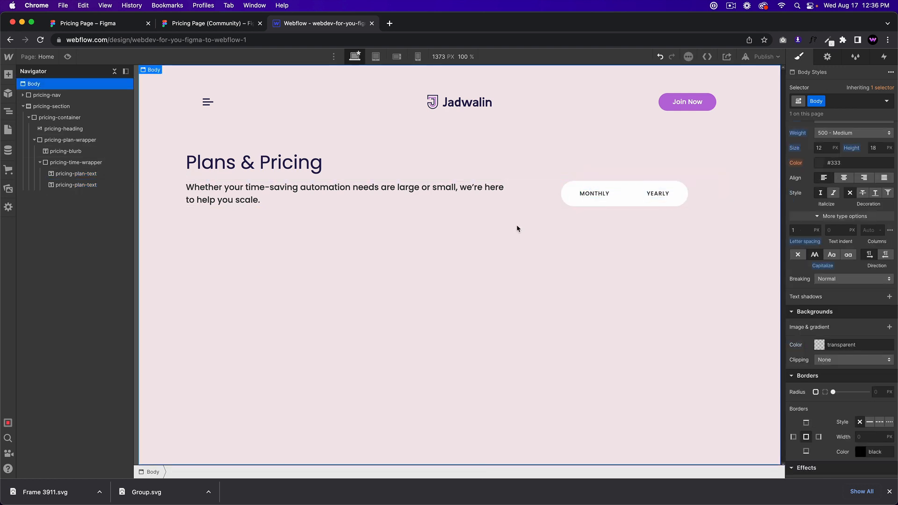
Step: Add a white combo class to the MONTHLY label on top of pricing-plan-text
{"action": "left_click", "coordinate": [608, 198]}
{"action": "left_click", "coordinate": [594, 195]}
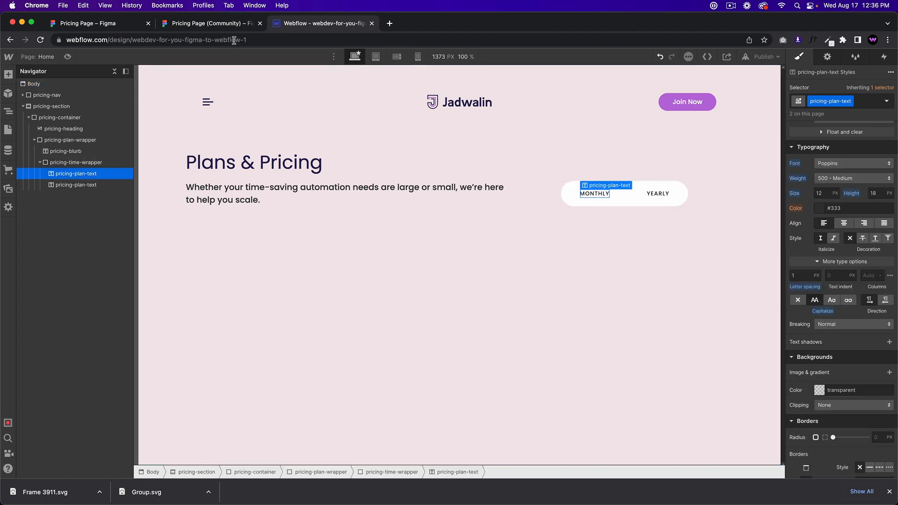
{"action": "left_click", "coordinate": [228, 25]}
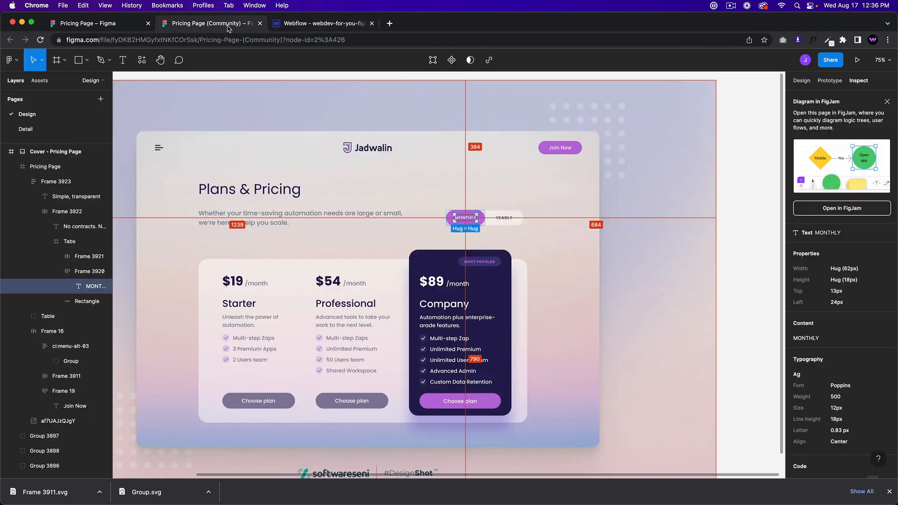
{"action": "left_click", "coordinate": [312, 27]}
{"action": "left_click", "coordinate": [628, 195]}
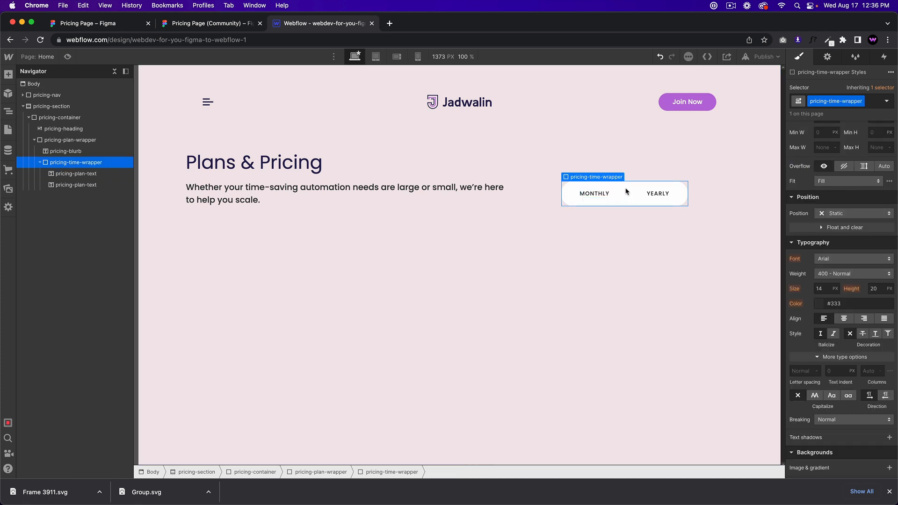
{"action": "left_click", "coordinate": [594, 192]}
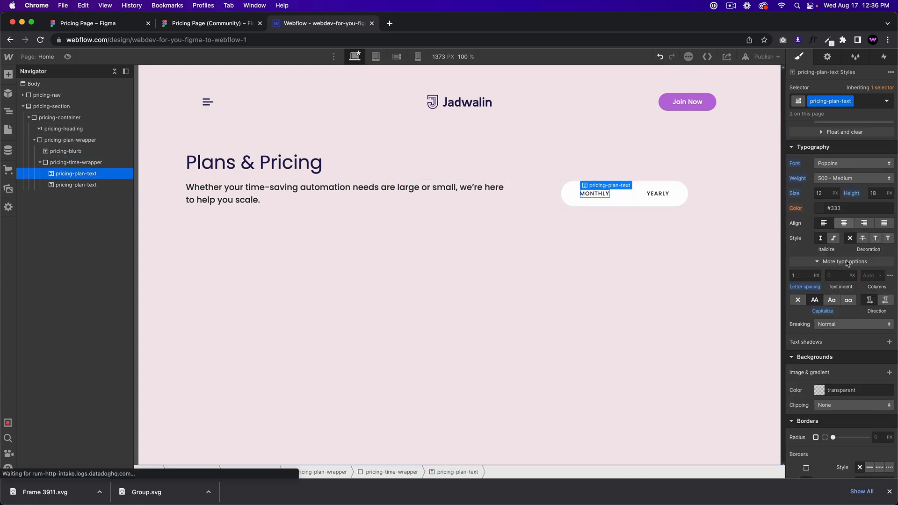
{"action": "left_click", "coordinate": [862, 102]}
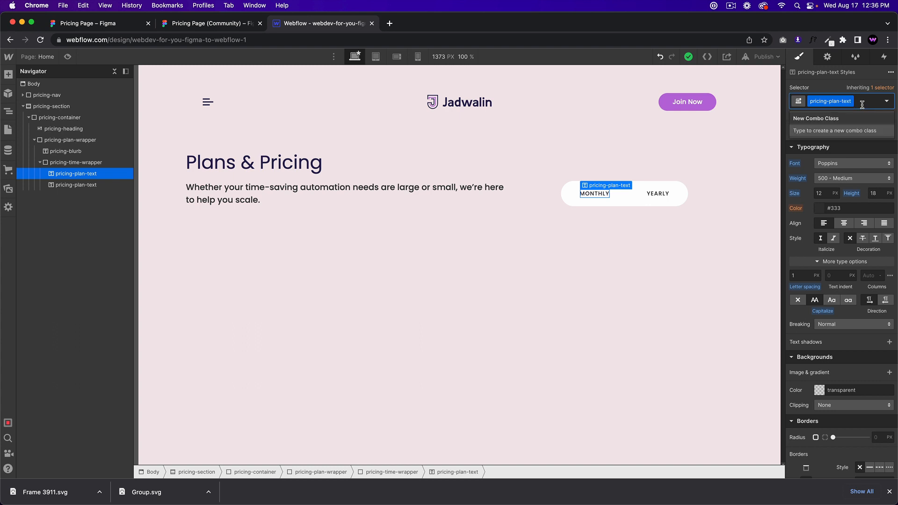
{"action": "type", "text": "white"}
{"action": "key", "text": "Return"}
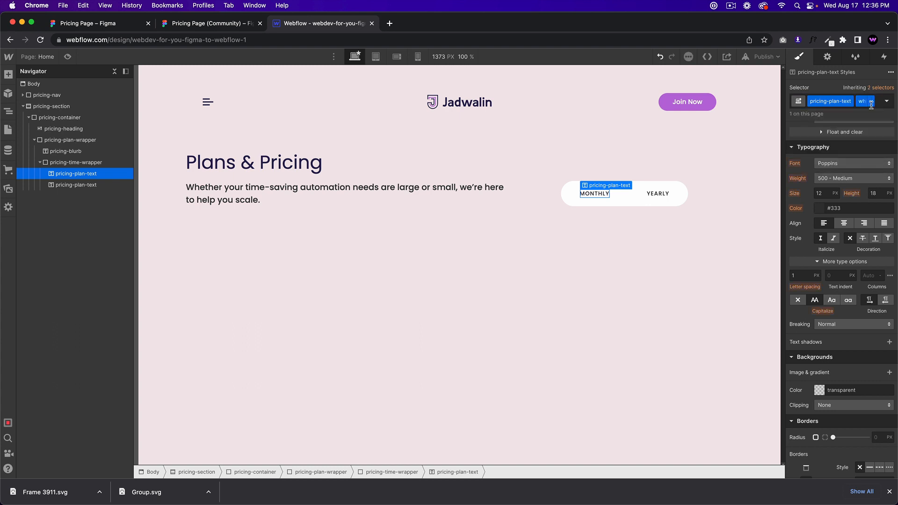
{"action": "scroll", "coordinate": [816, 328], "scroll_direction": "down", "scroll_amount": 3}
{"action": "left_click", "coordinate": [622, 194]}
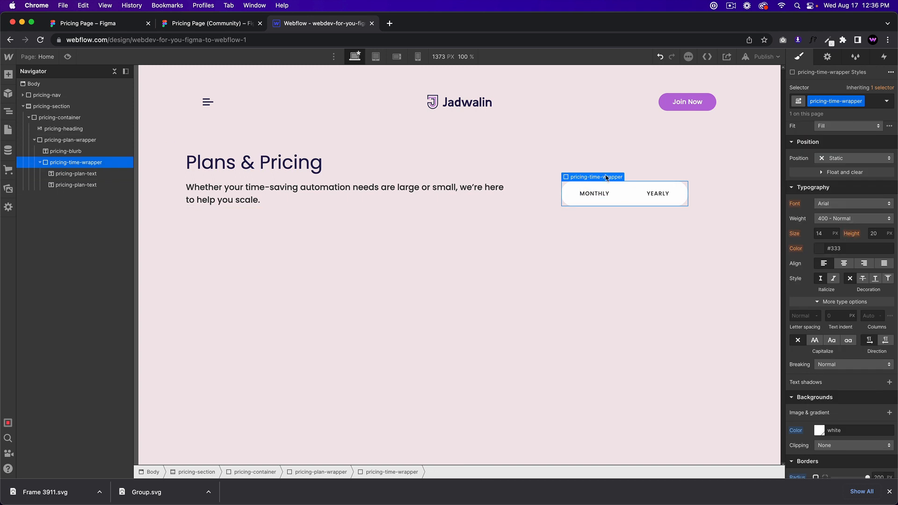
Step: Make the toggle wrapper relative and insert a Div Block classed pricing-plan-bg-button
{"action": "left_click", "coordinate": [835, 158]}
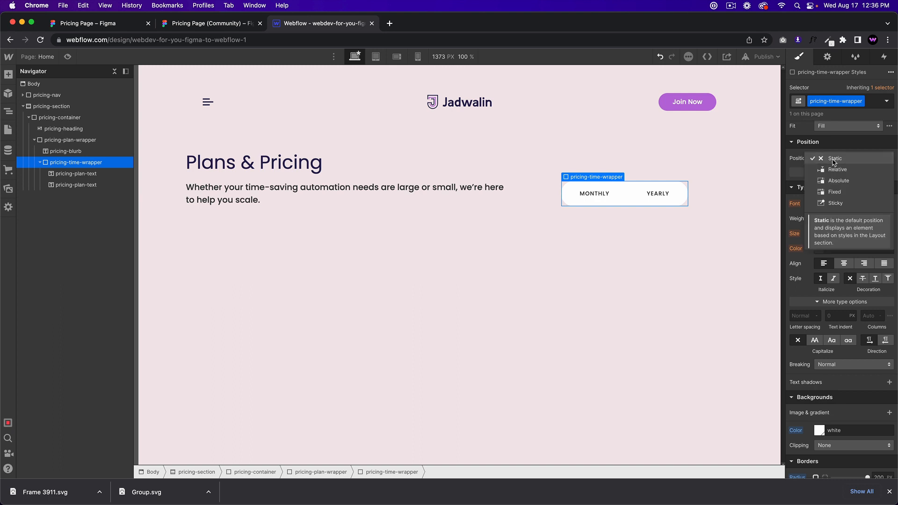
{"action": "left_click", "coordinate": [836, 170]}
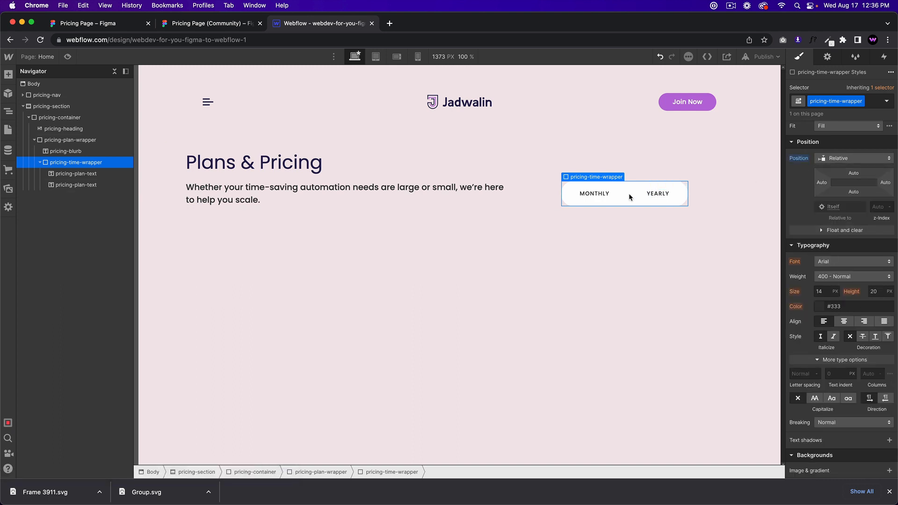
{"action": "key", "text": "super+e"}
{"action": "type", "text": "div"}
{"action": "key", "text": "Return"}
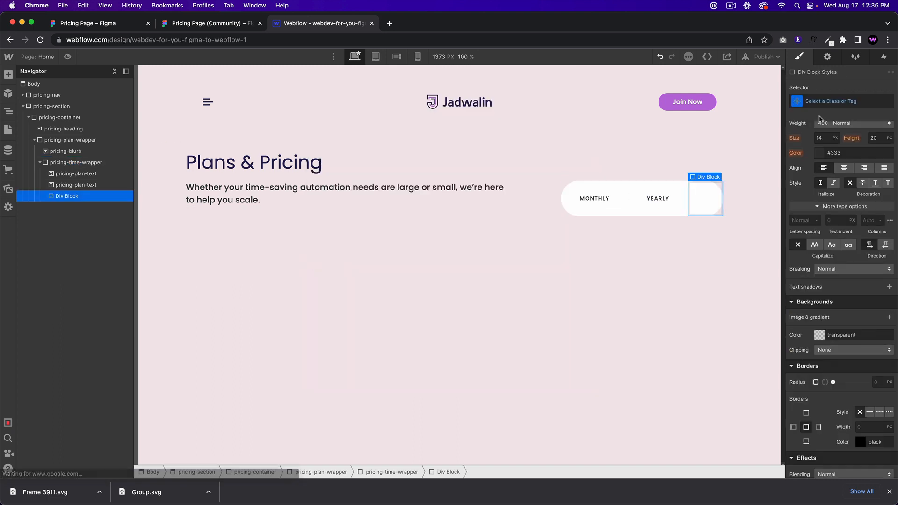
{"action": "left_click", "coordinate": [817, 102]}
{"action": "type", "text": "pricing-plan"}
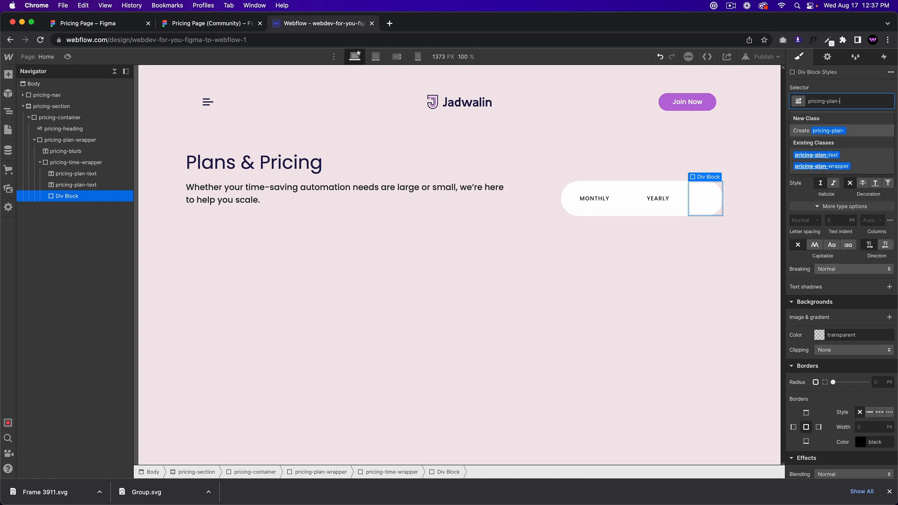
{"action": "type", "text": "-button"}
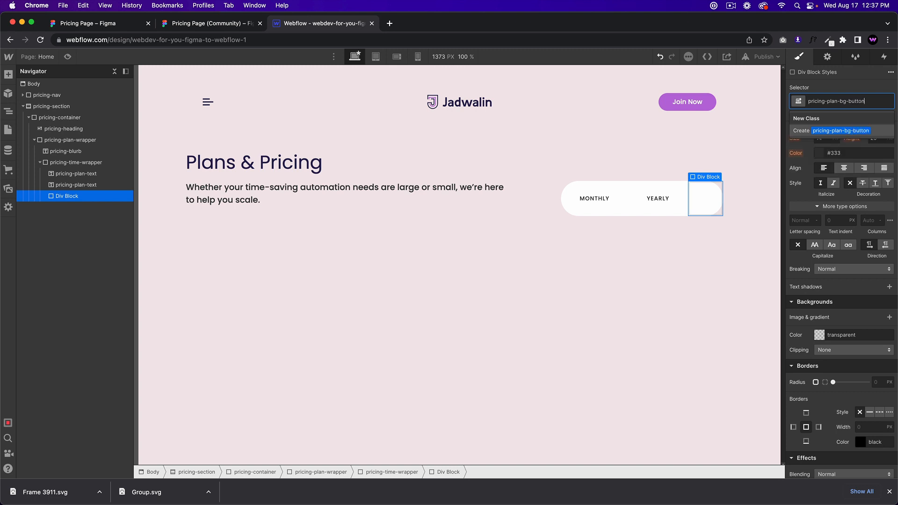
{"action": "key", "text": "Return"}
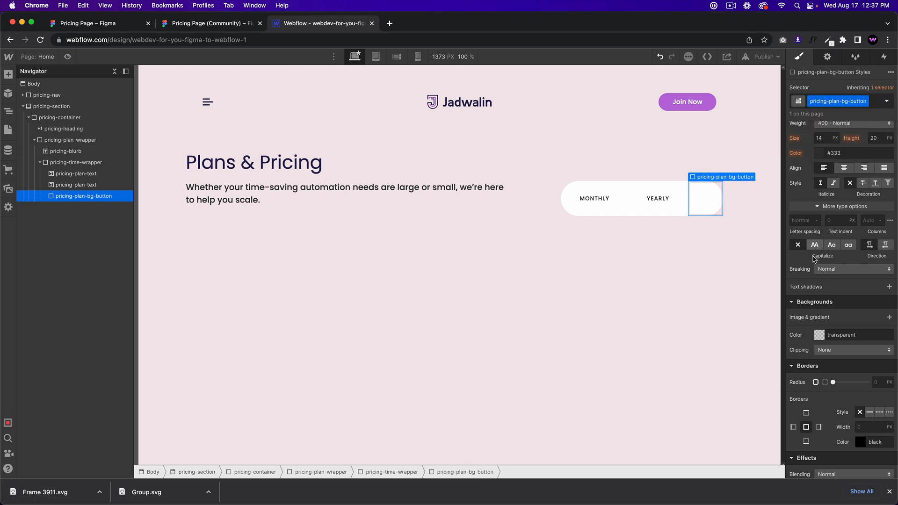
Step: Give the pill block 50% width and absolute, full-size positioning
{"action": "scroll", "coordinate": [823, 227], "scroll_direction": "up", "scroll_amount": 5}
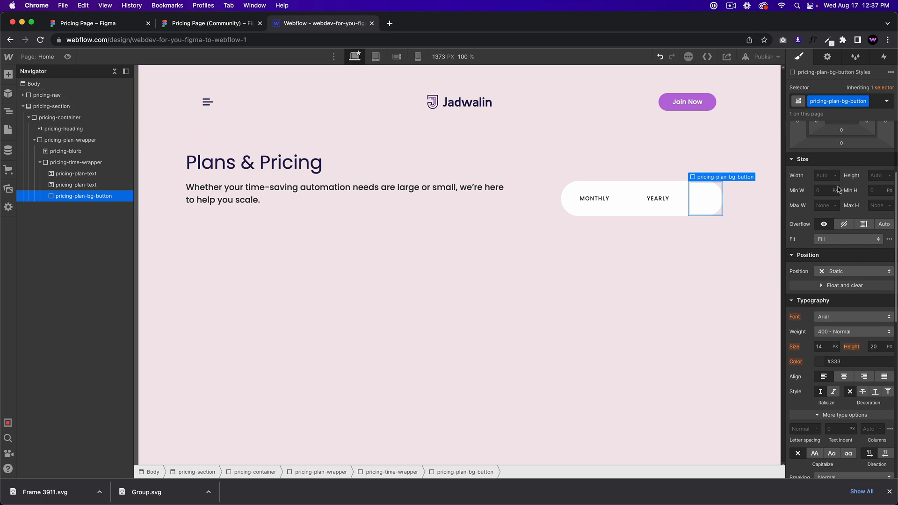
{"action": "left_click", "coordinate": [817, 176]}
{"action": "type", "text": "5"}
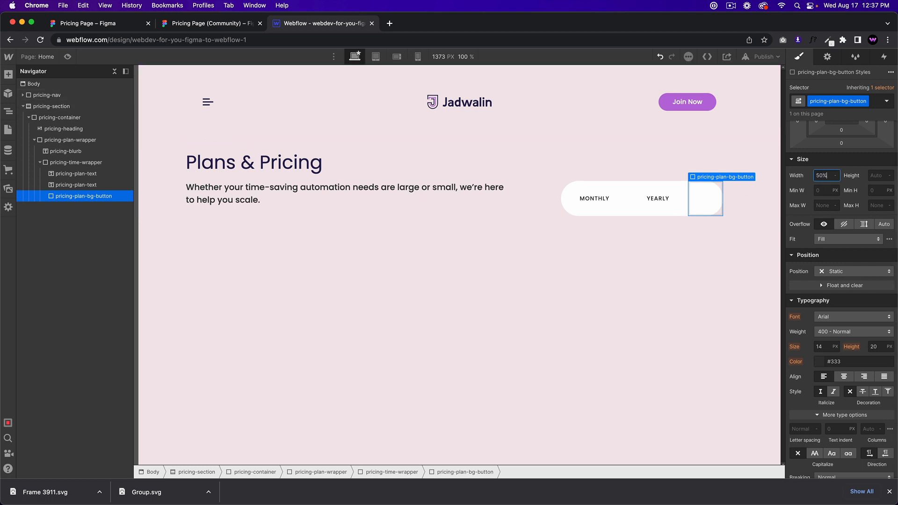
{"action": "type", "text": "0%"}
{"action": "key", "text": "Return"}
{"action": "left_click", "coordinate": [878, 177]}
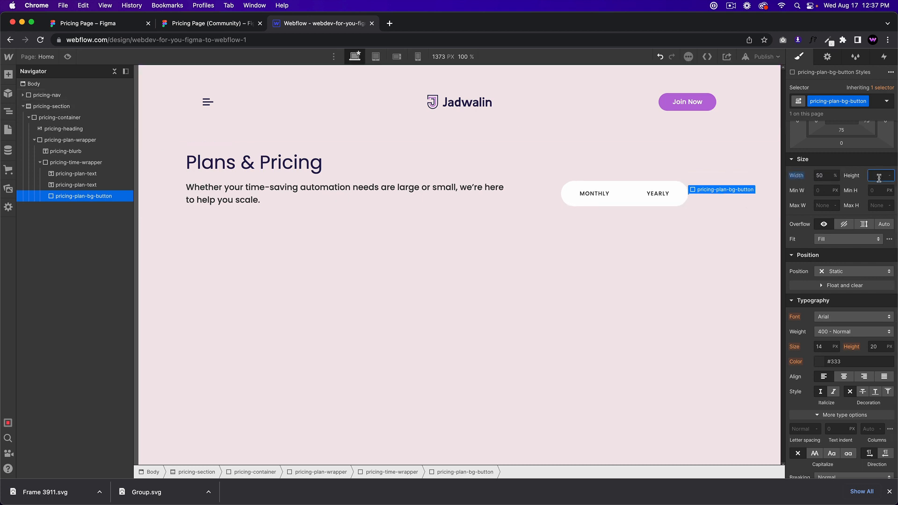
{"action": "left_click", "coordinate": [847, 272]}
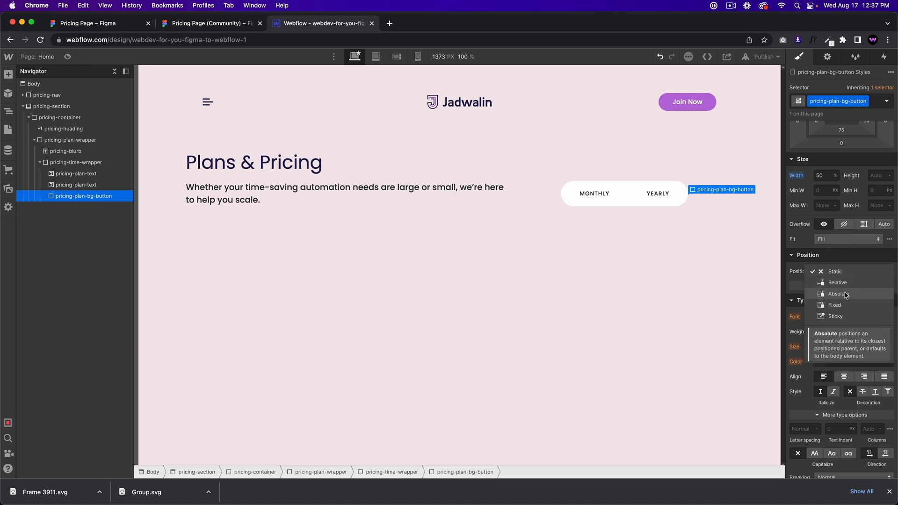
{"action": "left_click", "coordinate": [849, 295]}
{"action": "left_click", "coordinate": [889, 284]}
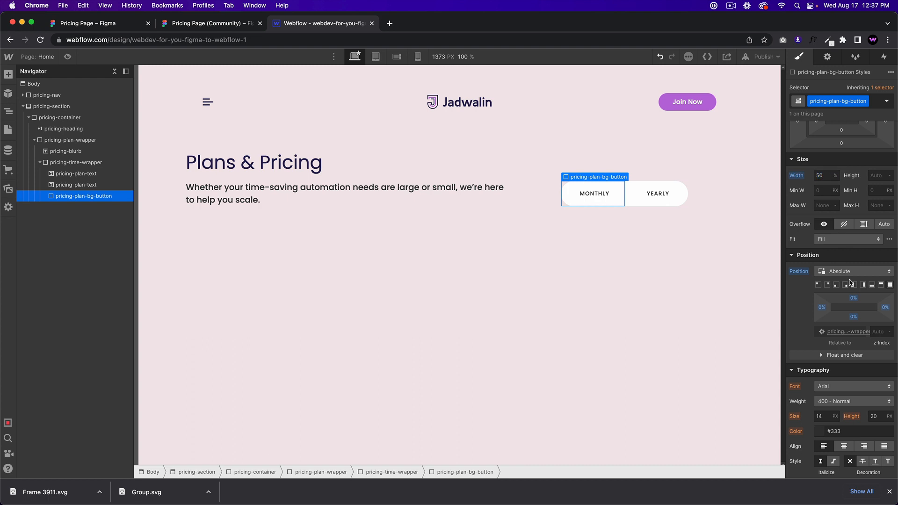
Step: Fill the pill with Medium Orchid, set a 200 corner radius, and move it before the labels
{"action": "scroll", "coordinate": [858, 311], "scroll_direction": "down", "scroll_amount": 2}
{"action": "scroll", "coordinate": [859, 311], "scroll_direction": "down", "scroll_amount": 10}
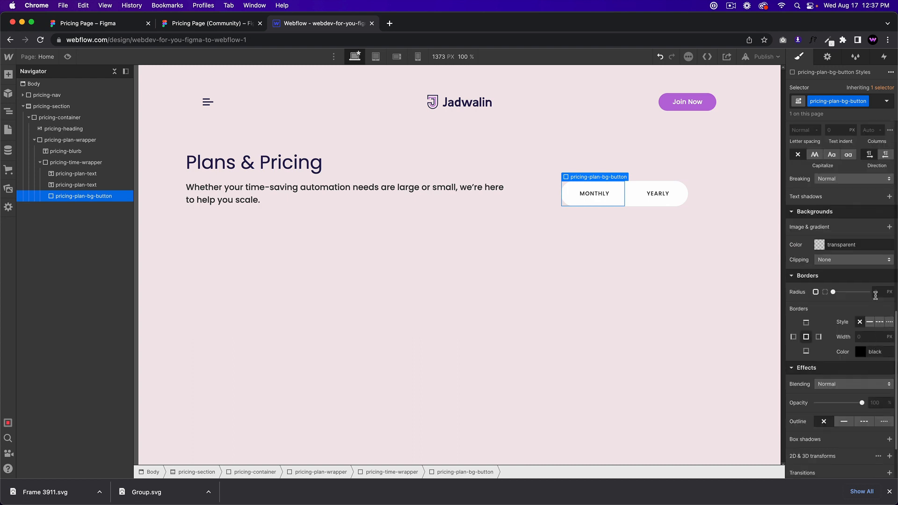
{"action": "left_click", "coordinate": [881, 293]}
{"action": "type", "text": "200"}
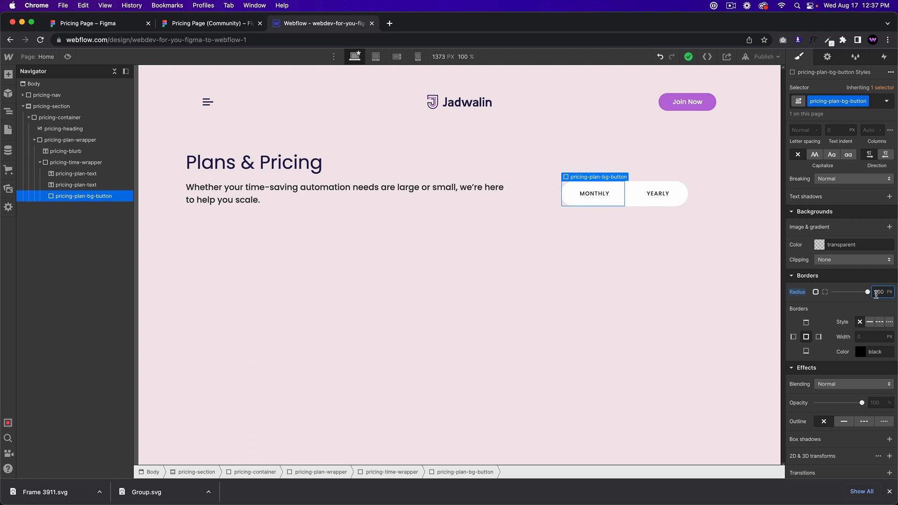
{"action": "left_click", "coordinate": [797, 291], "text": "alt"}
{"action": "scroll", "coordinate": [846, 280], "scroll_direction": "up", "scroll_amount": 3}
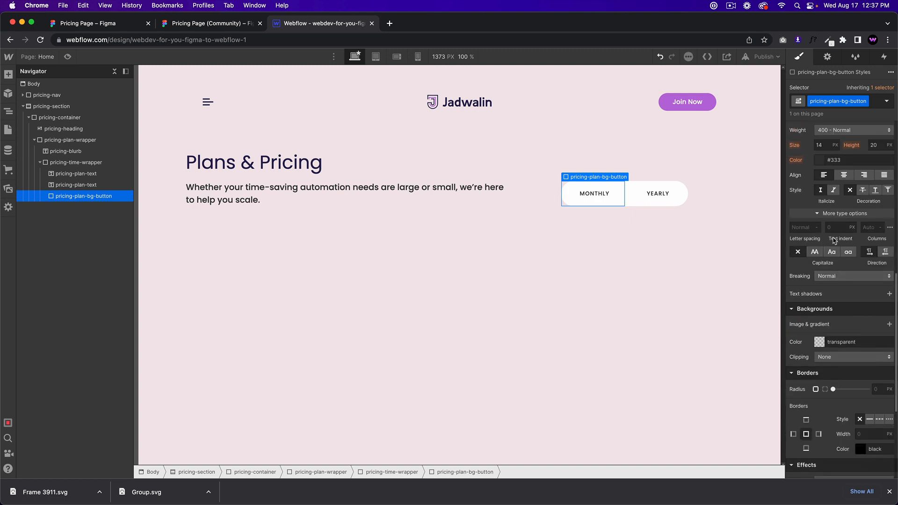
{"action": "left_click", "coordinate": [818, 343]}
{"action": "left_click", "coordinate": [821, 326]}
{"action": "left_click", "coordinate": [841, 349]}
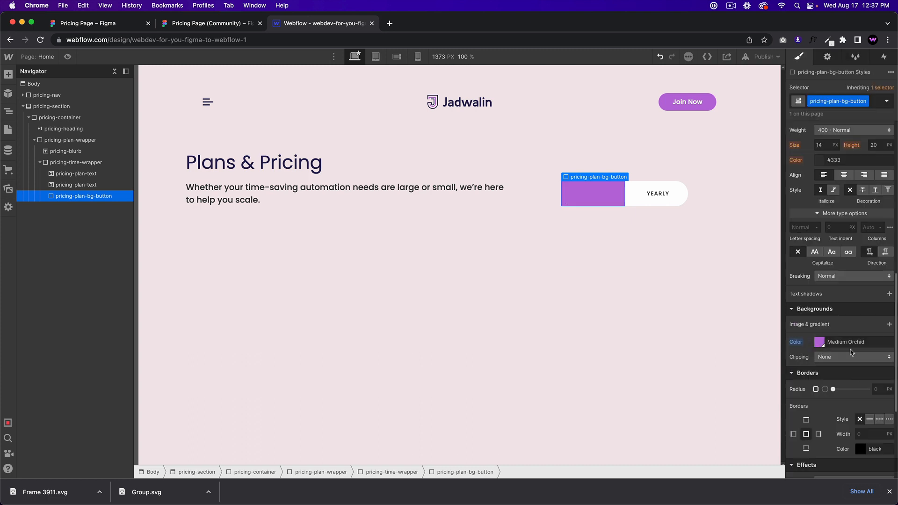
{"action": "left_click", "coordinate": [878, 389]}
{"action": "type", "text": "200"}
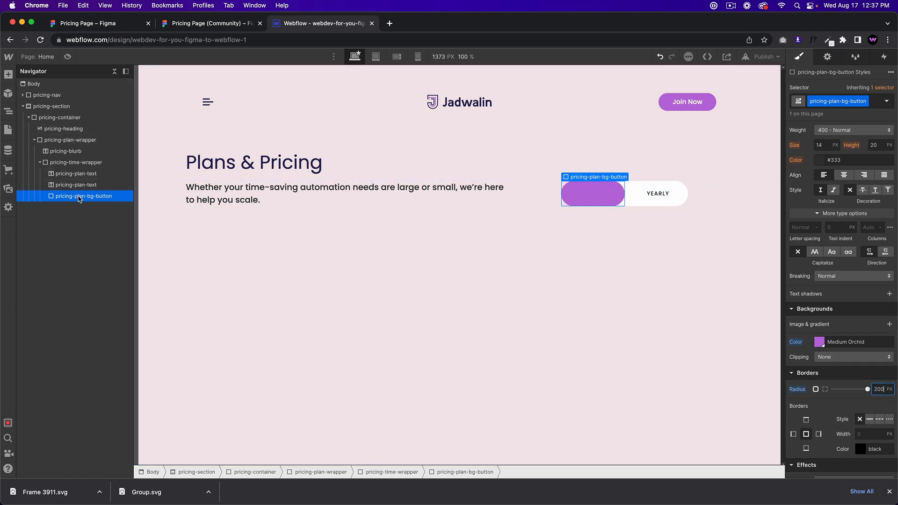
{"action": "left_click_drag", "start_coordinate": [78, 200], "coordinate": [80, 176]}
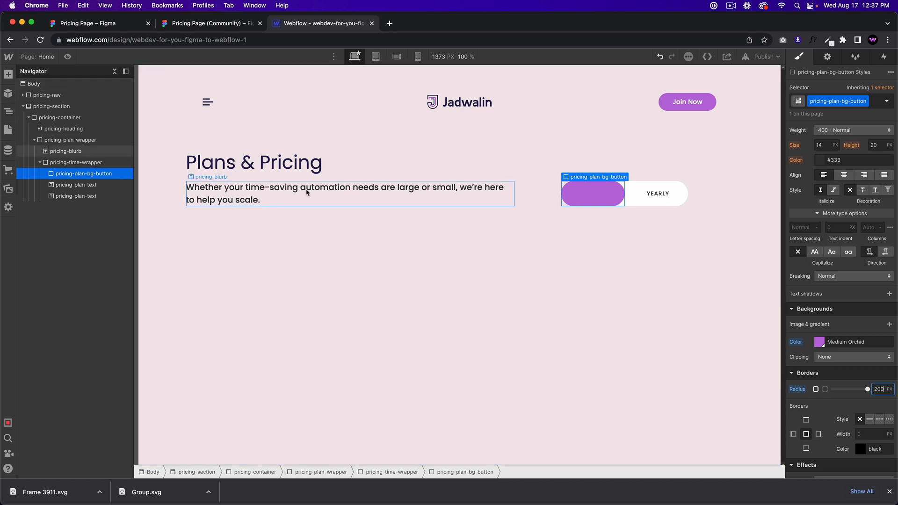
Step: Set the MONTHLY and YEARLY text labels to relative positioning so they sit above the pill
{"action": "left_click", "coordinate": [77, 186]}
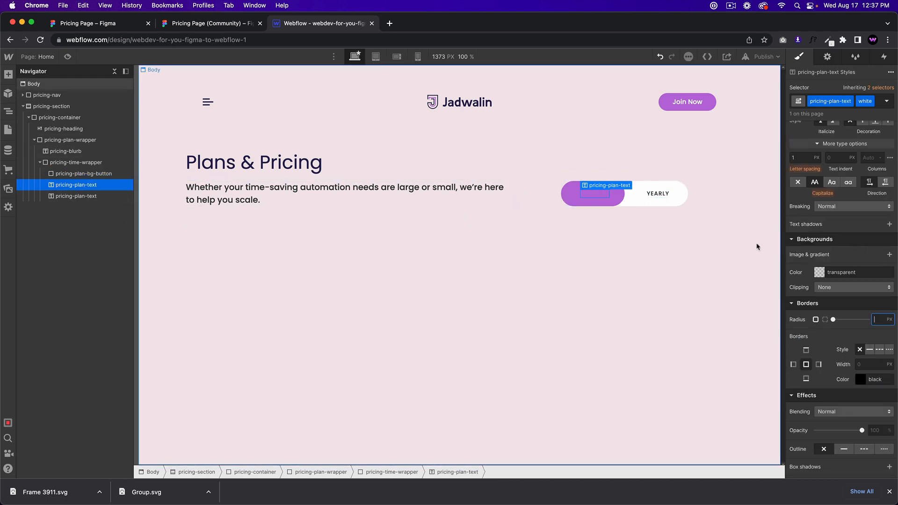
{"action": "left_click", "coordinate": [658, 193]}
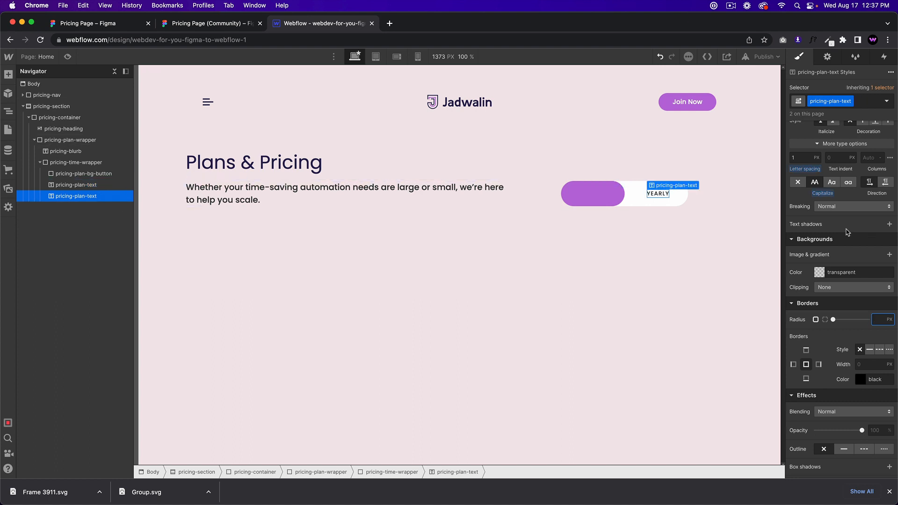
{"action": "scroll", "coordinate": [841, 272], "scroll_direction": "up", "scroll_amount": 3}
{"action": "scroll", "coordinate": [847, 301], "scroll_direction": "up", "scroll_amount": 3}
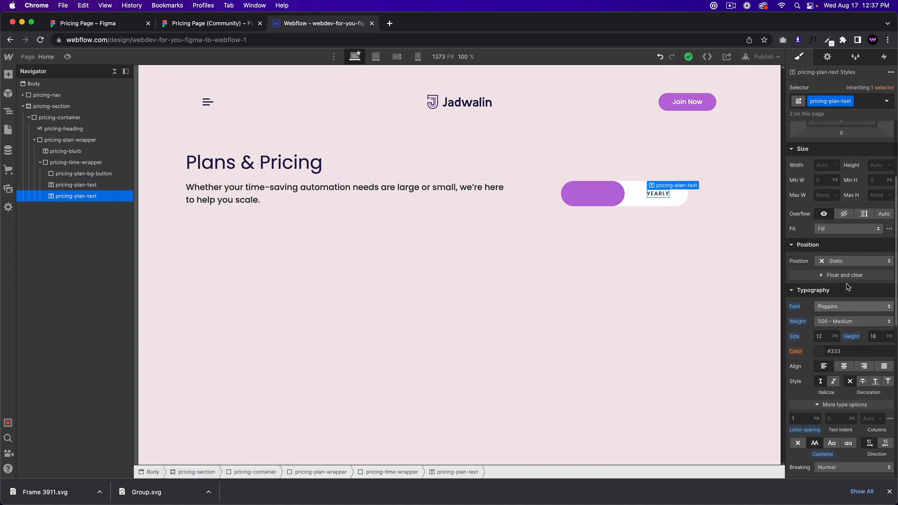
{"action": "left_click", "coordinate": [841, 261]}
{"action": "left_click", "coordinate": [819, 270]}
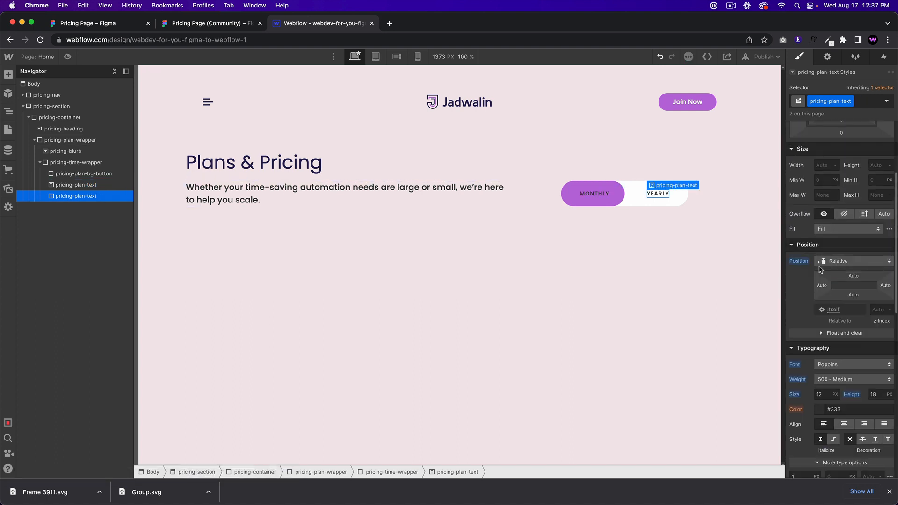
{"action": "left_click", "coordinate": [594, 193]}
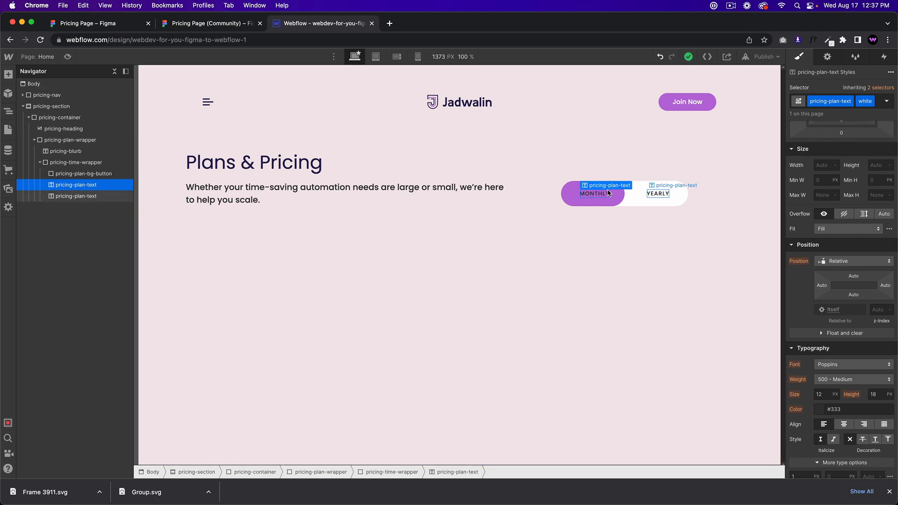
Step: Make MONTHLY's text white and YEARLY's Midnight Blue, then return to the Figma design
{"action": "scroll", "coordinate": [842, 335], "scroll_direction": "down", "scroll_amount": 2}
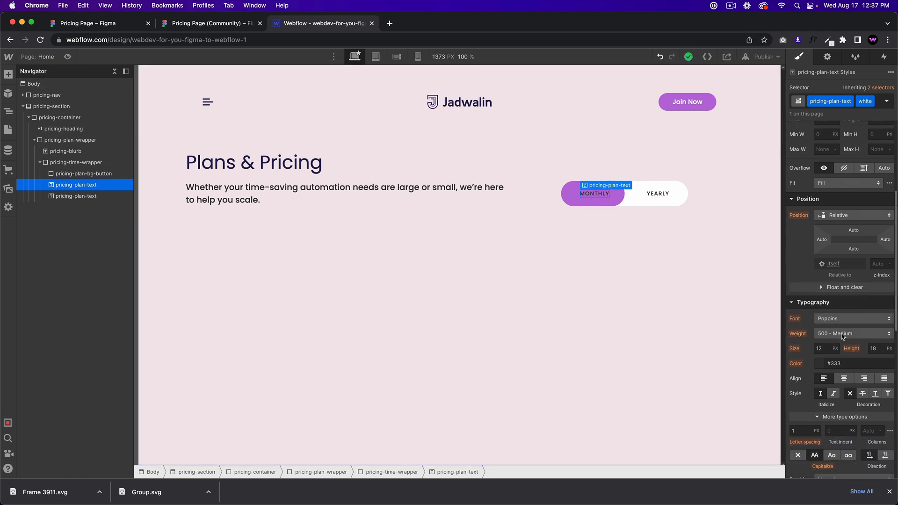
{"action": "left_click", "coordinate": [822, 364]}
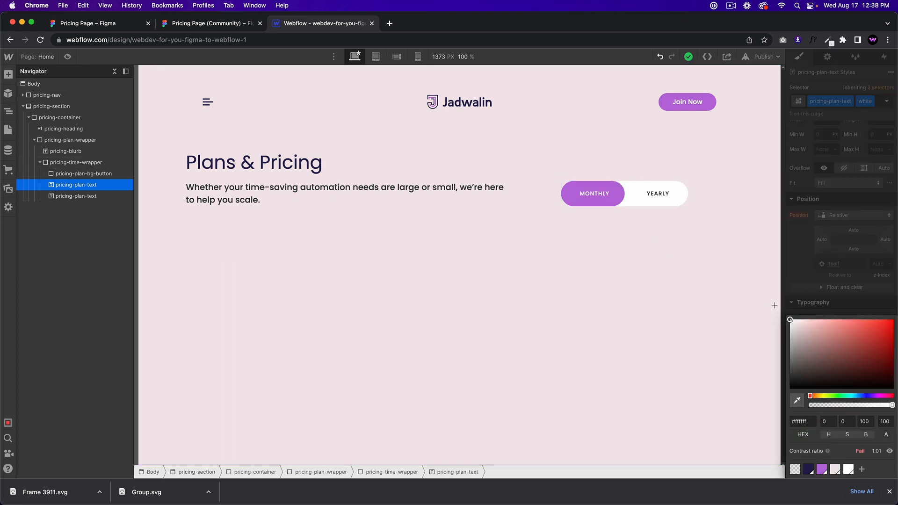
{"action": "left_click", "coordinate": [658, 193]}
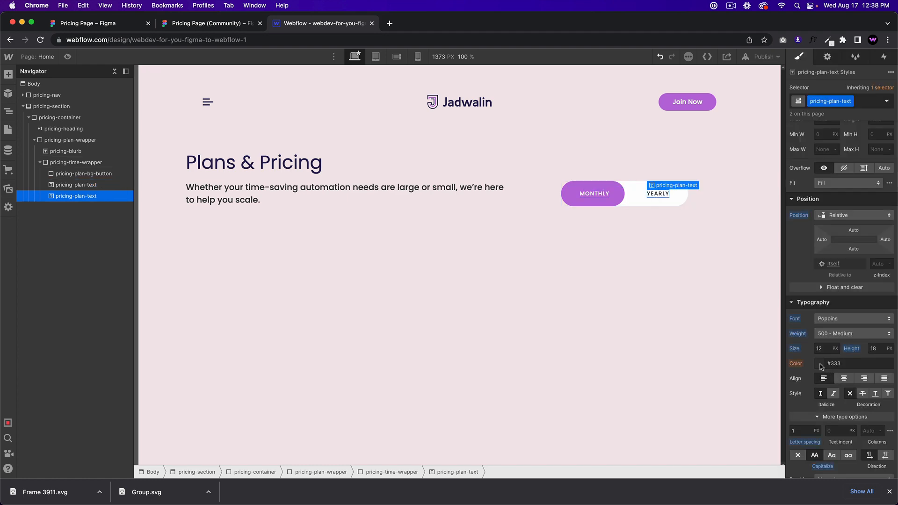
{"action": "left_click", "coordinate": [822, 365]}
{"action": "left_click", "coordinate": [812, 470]}
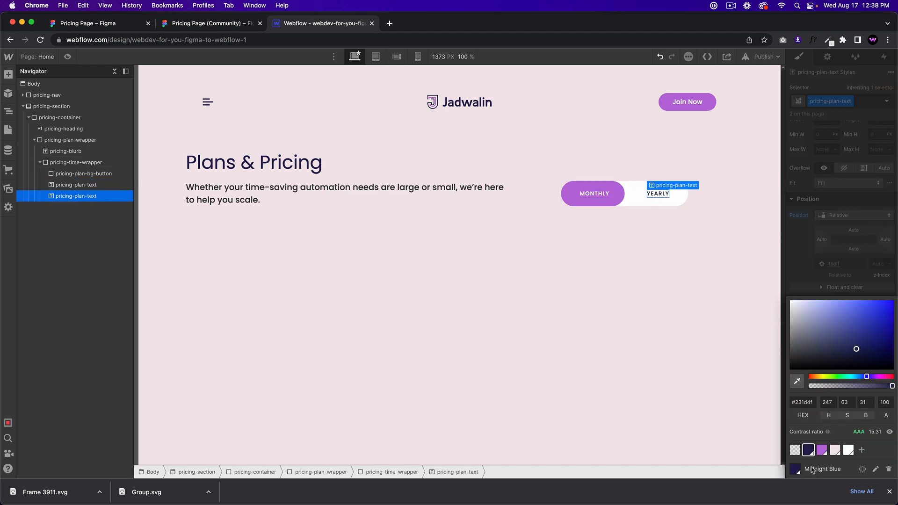
{"action": "left_click", "coordinate": [722, 283]}
{"action": "left_click", "coordinate": [194, 24]}
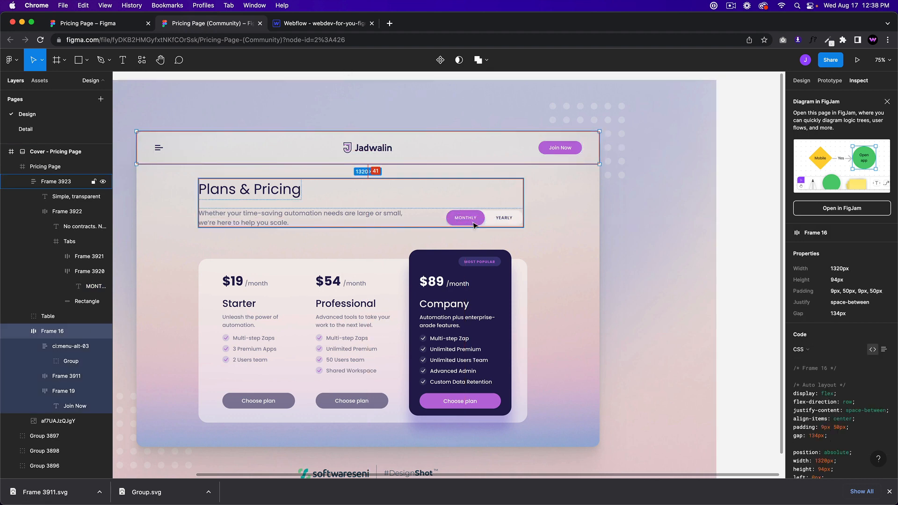
Step: Drill into Figma's Monthly button and copy its drop-shadow colour #5243C2
{"action": "scroll", "coordinate": [463, 210], "scroll_direction": "up", "scroll_amount": 5}
{"action": "scroll", "coordinate": [475, 256], "scroll_direction": "up", "scroll_amount": 8}
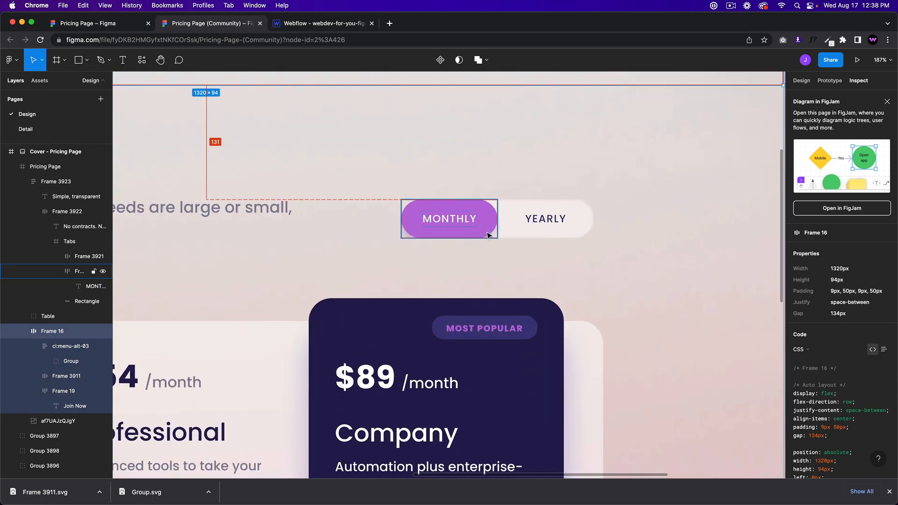
{"action": "double_click", "coordinate": [490, 225]}
{"action": "double_click", "coordinate": [491, 225]}
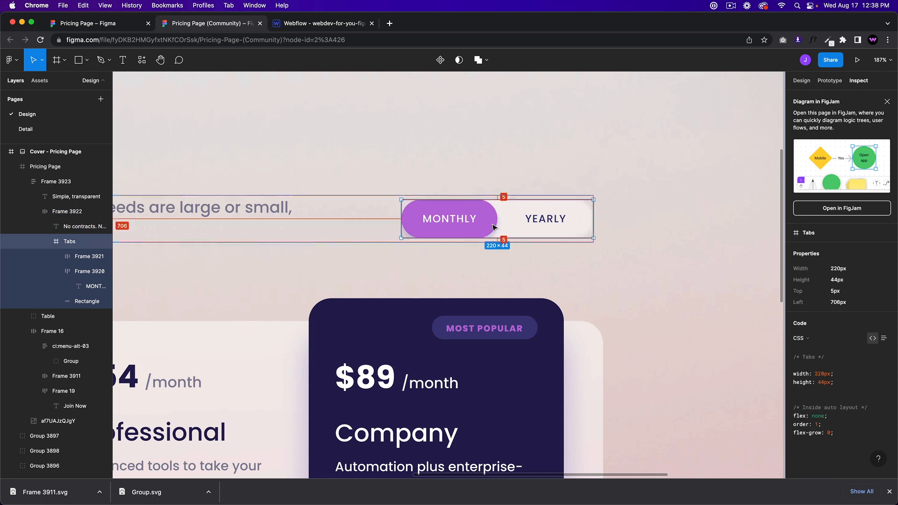
{"action": "double_click", "coordinate": [492, 225]}
{"action": "scroll", "coordinate": [850, 376], "scroll_direction": "down", "scroll_amount": 4}
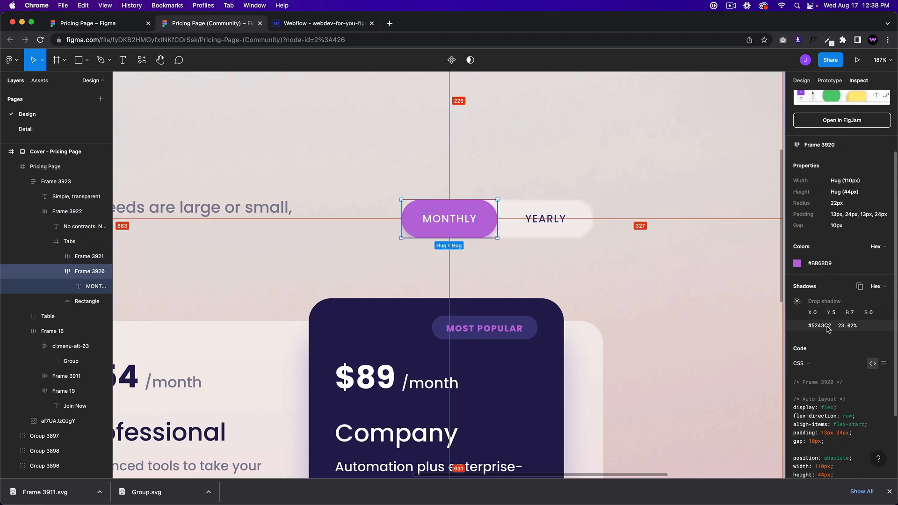
{"action": "left_click", "coordinate": [804, 326]}
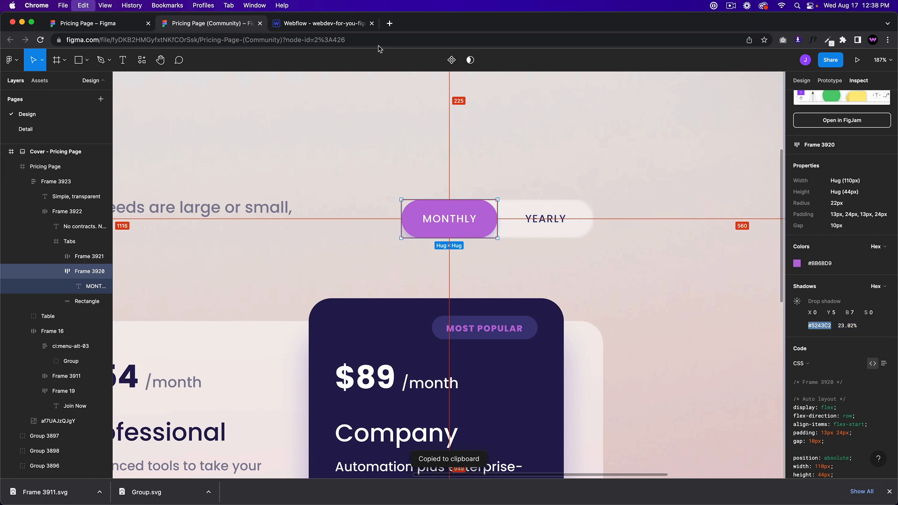
{"action": "left_click", "coordinate": [316, 30]}
Step: Add a box shadow to the MONTHLY pill using the pasted colour #5243c2
{"action": "left_click", "coordinate": [610, 194]}
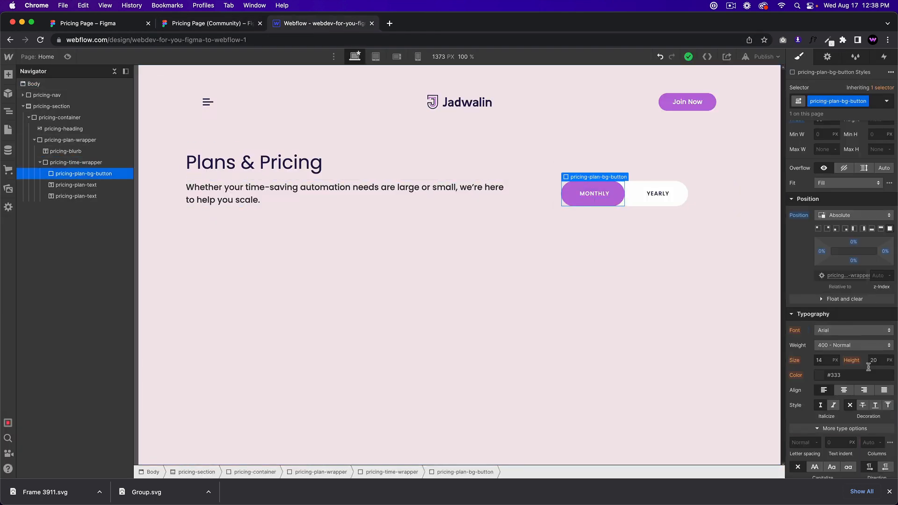
{"action": "scroll", "coordinate": [861, 372], "scroll_direction": "down", "scroll_amount": 10}
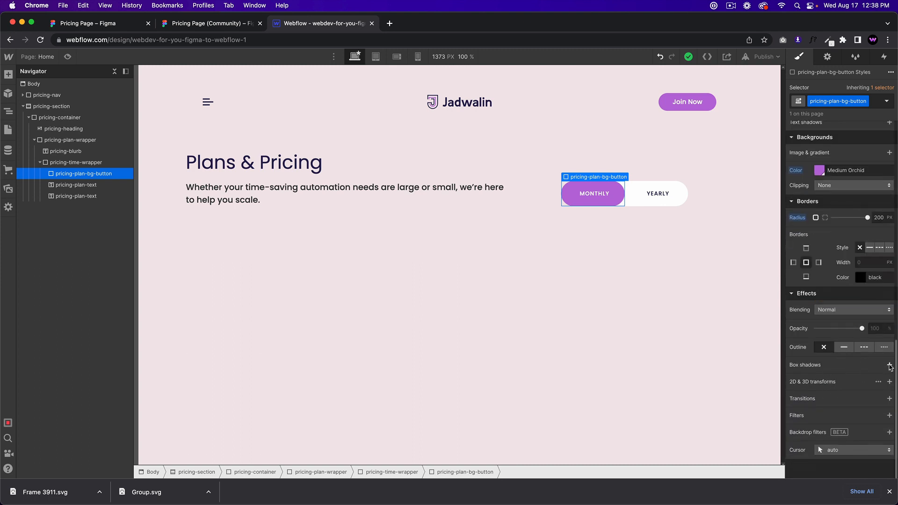
{"action": "left_click", "coordinate": [888, 365]}
{"action": "left_click", "coordinate": [848, 360]}
{"action": "key", "text": "super+v"}
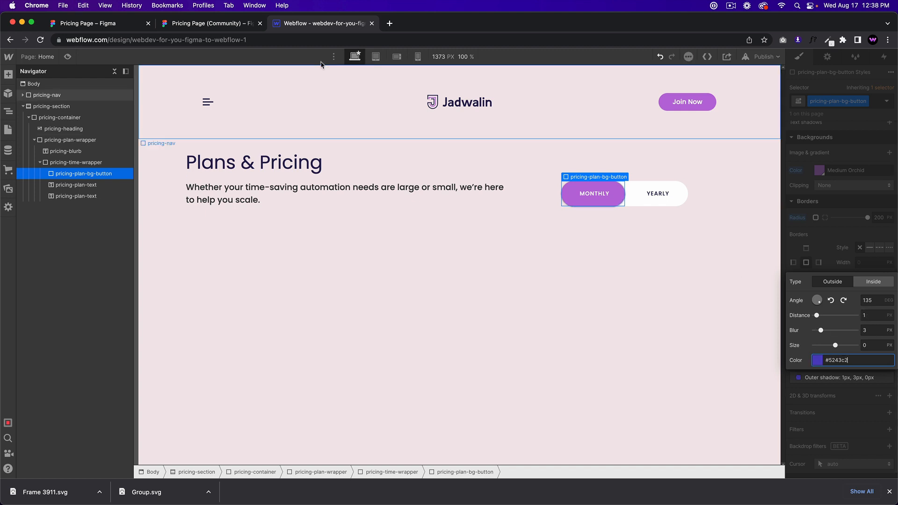
{"action": "left_click", "coordinate": [220, 24]}
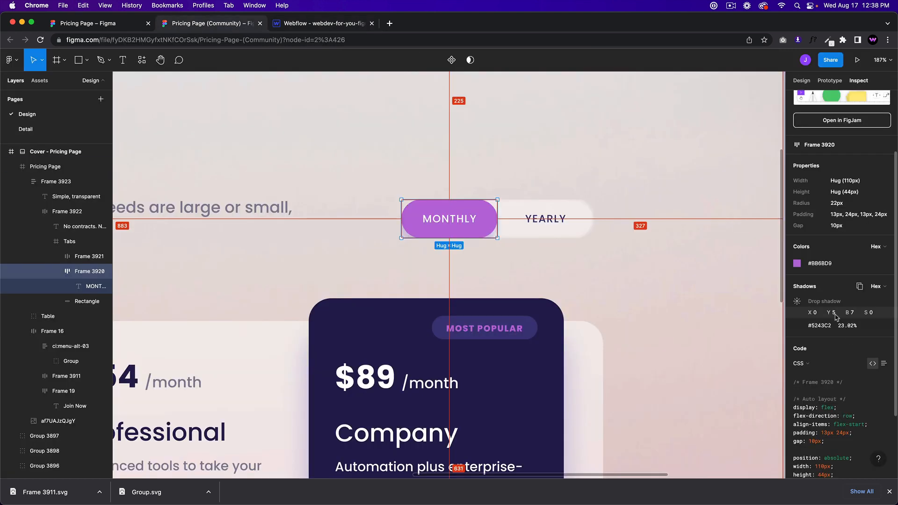
{"action": "left_click", "coordinate": [850, 316]}
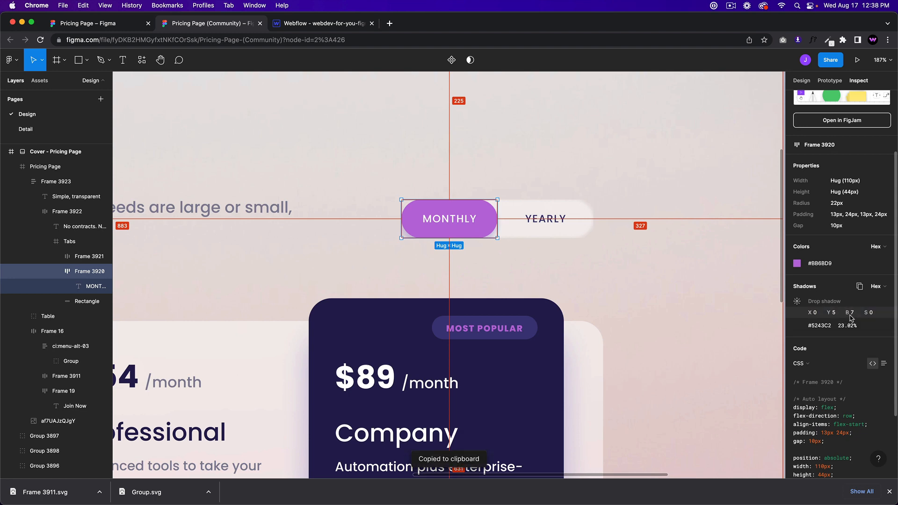
{"action": "left_click", "coordinate": [318, 24]}
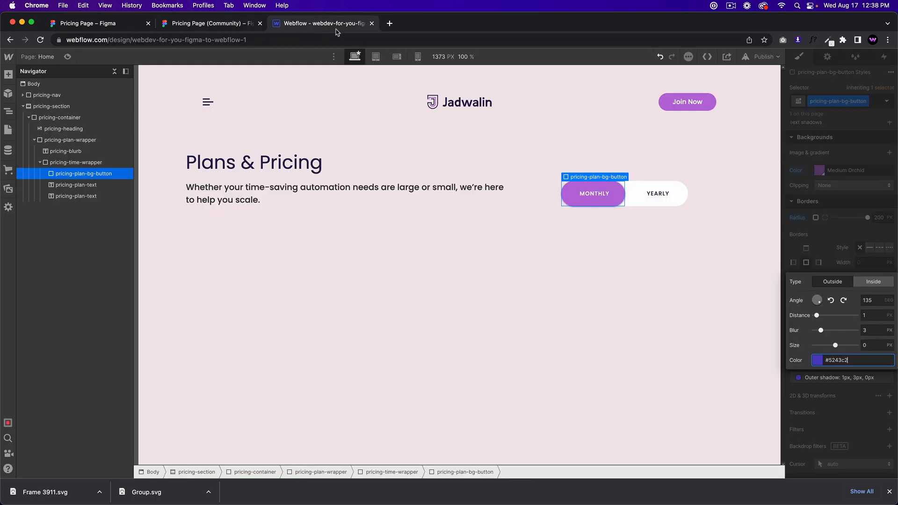
Step: Set the shadow's blur to 7, distance 6 and angle 180, checking against Figma
{"action": "left_click", "coordinate": [872, 330]}
{"action": "type", "text": "7"}
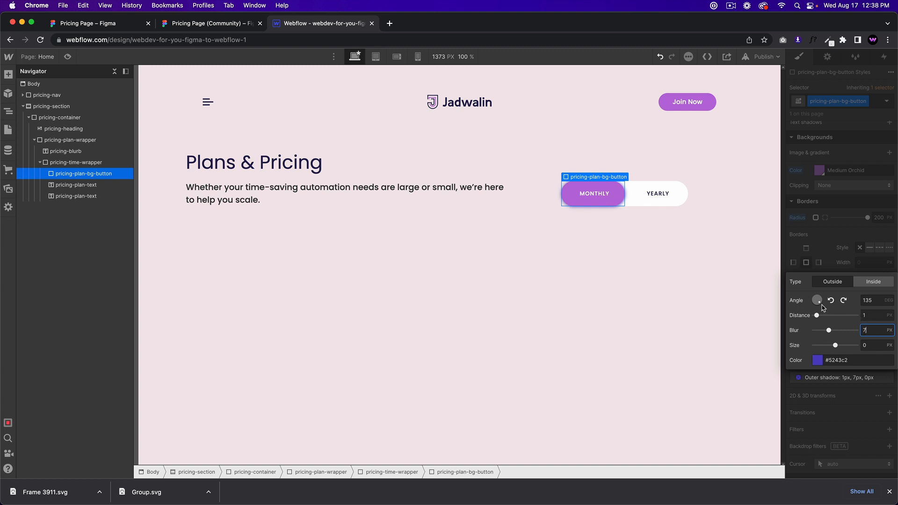
{"action": "left_click", "coordinate": [870, 316]}
{"action": "left_click", "coordinate": [229, 23]}
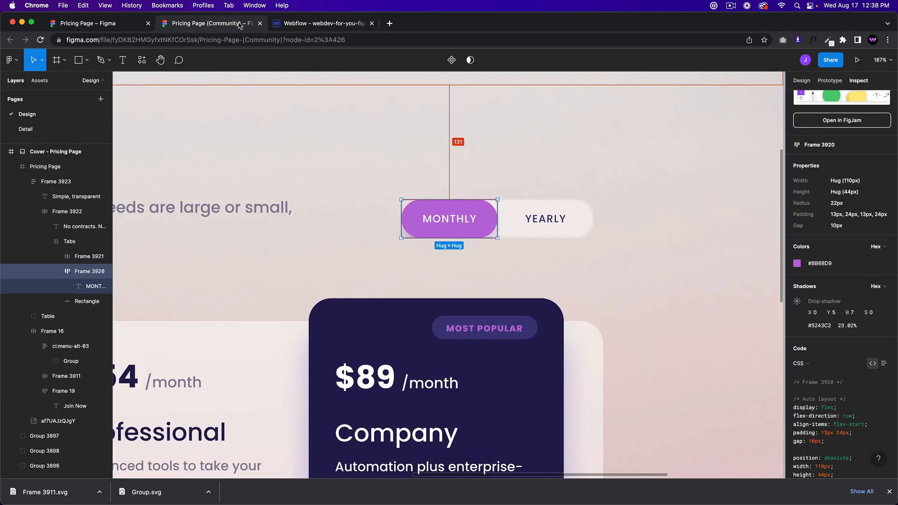
{"action": "left_click", "coordinate": [316, 23]}
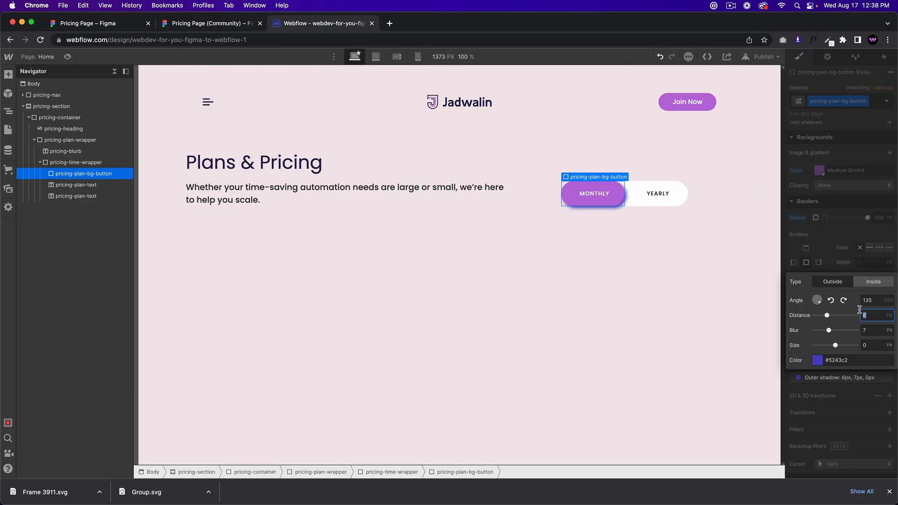
{"action": "left_click", "coordinate": [873, 300]}
{"action": "type", "text": "180"}
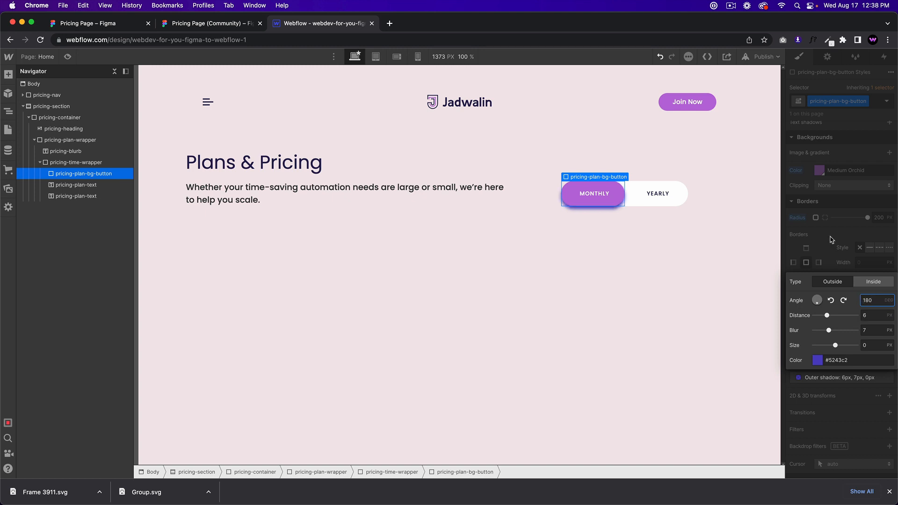
{"action": "left_click", "coordinate": [208, 25]}
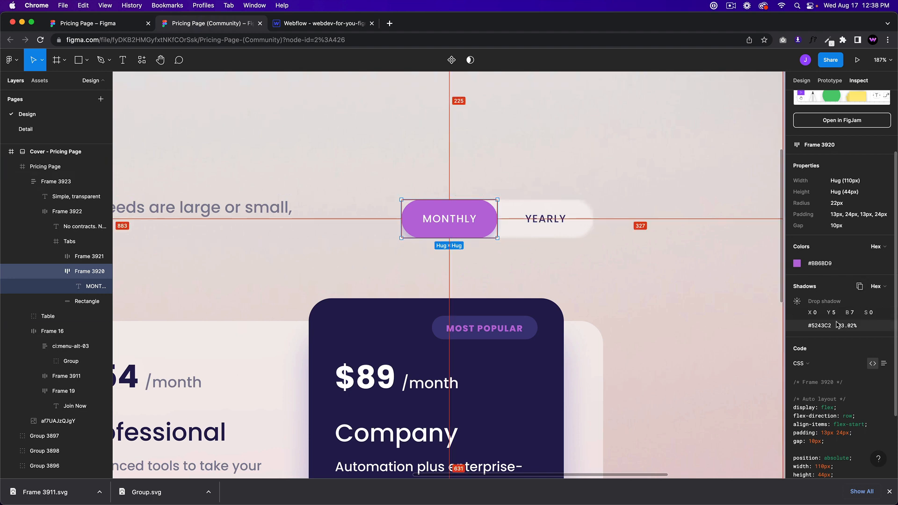
{"action": "left_click", "coordinate": [318, 24]}
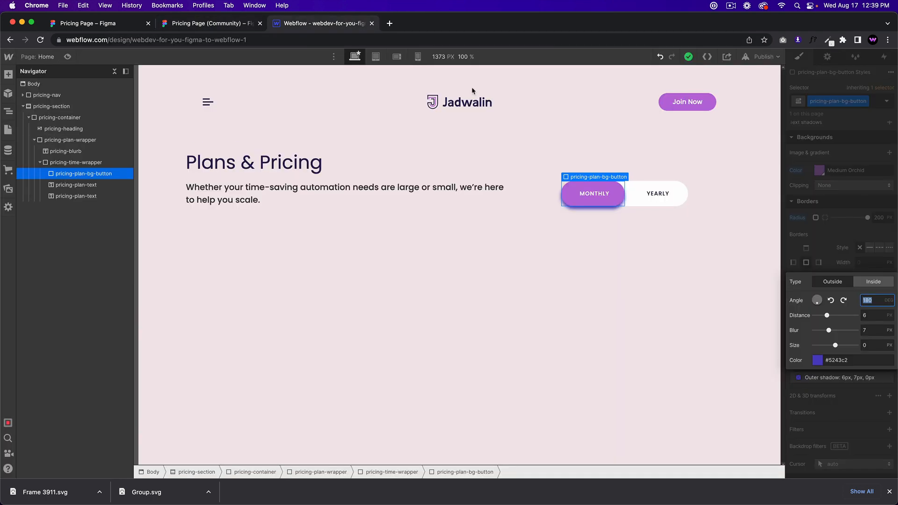
Step: Lower the shadow colour's opacity to 23% and preview the finished pill
{"action": "left_click", "coordinate": [823, 362]}
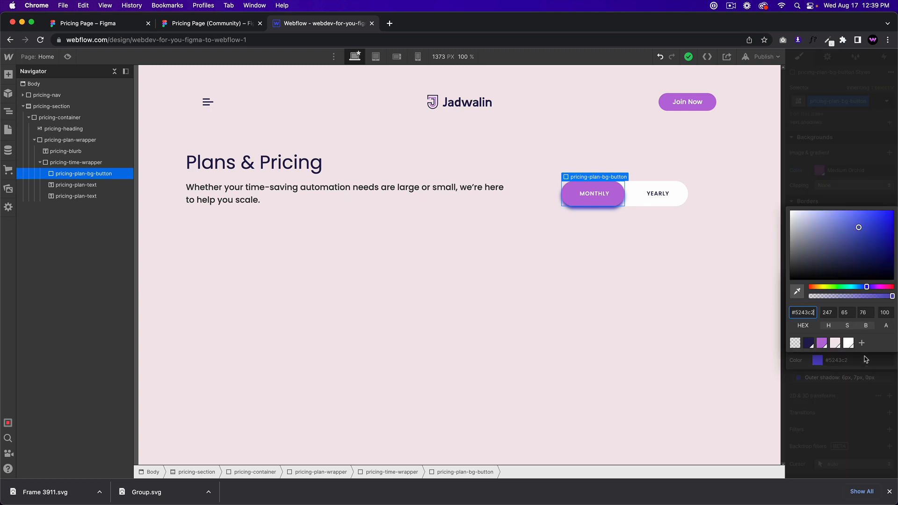
{"action": "left_click", "coordinate": [883, 313]}
{"action": "type", "text": "23"}
{"action": "key", "text": "Return"}
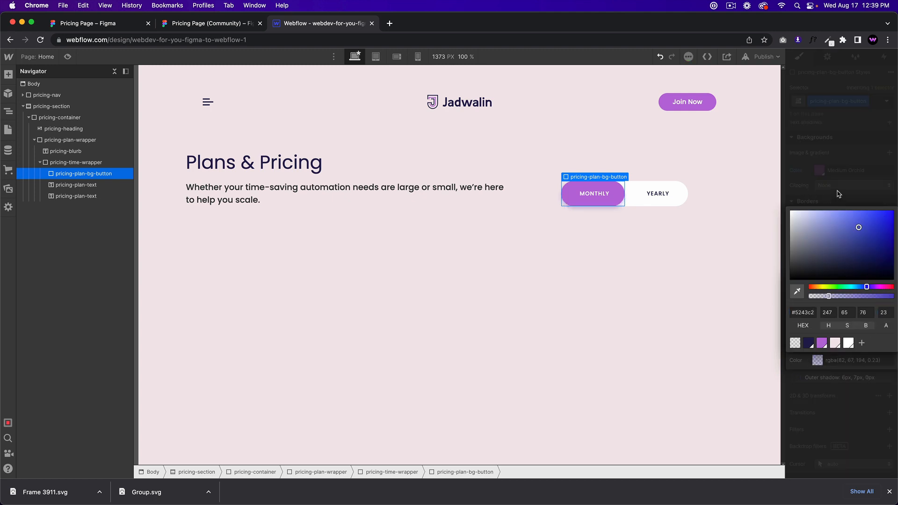
{"action": "left_click", "coordinate": [616, 234]}
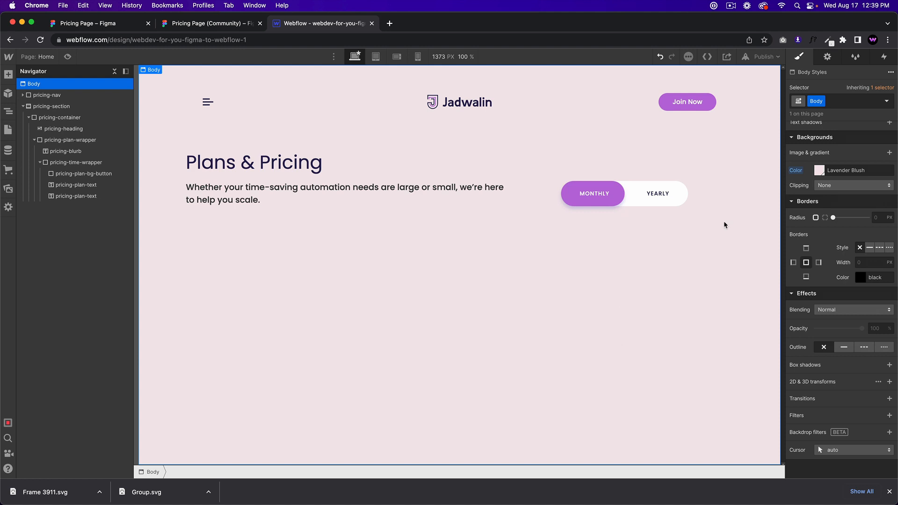
{"action": "left_click", "coordinate": [615, 195]}
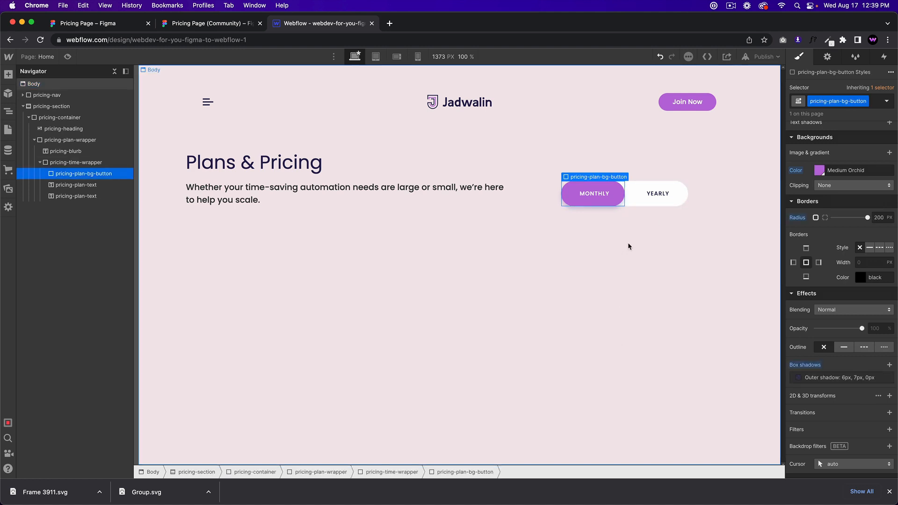
{"action": "left_click", "coordinate": [627, 246]}
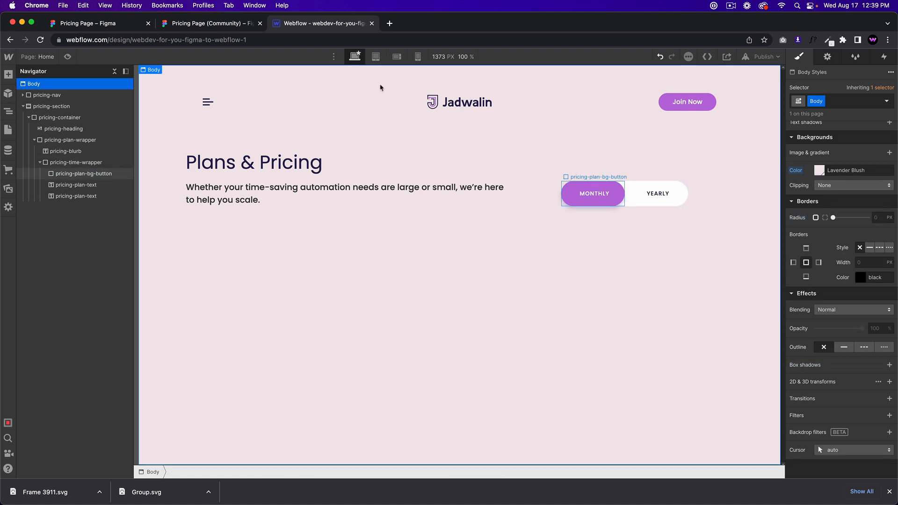
{"action": "left_click", "coordinate": [213, 24]}
Step: Compare the builds, then select Figma's blurb paragraph and copy its colour #848199
{"action": "scroll", "coordinate": [692, 200], "scroll_direction": "down", "scroll_amount": 1}
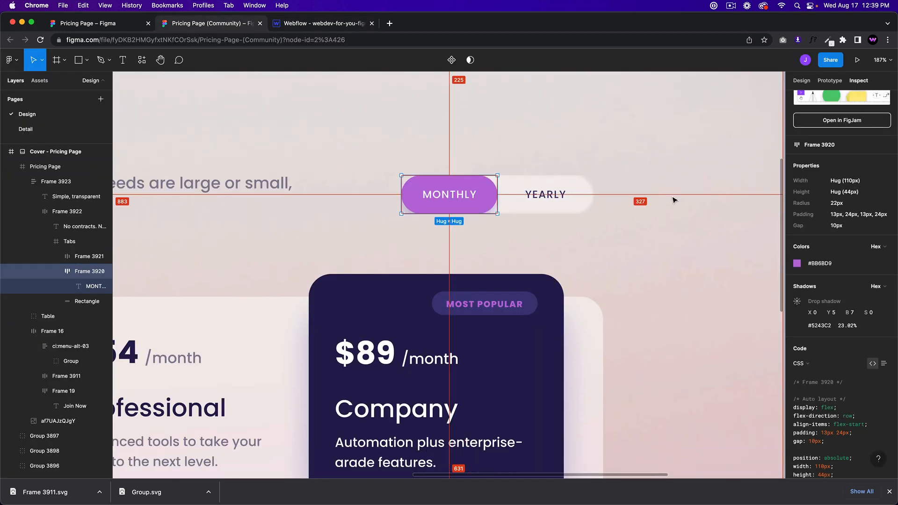
{"action": "scroll", "coordinate": [664, 202], "scroll_direction": "down", "scroll_amount": 10}
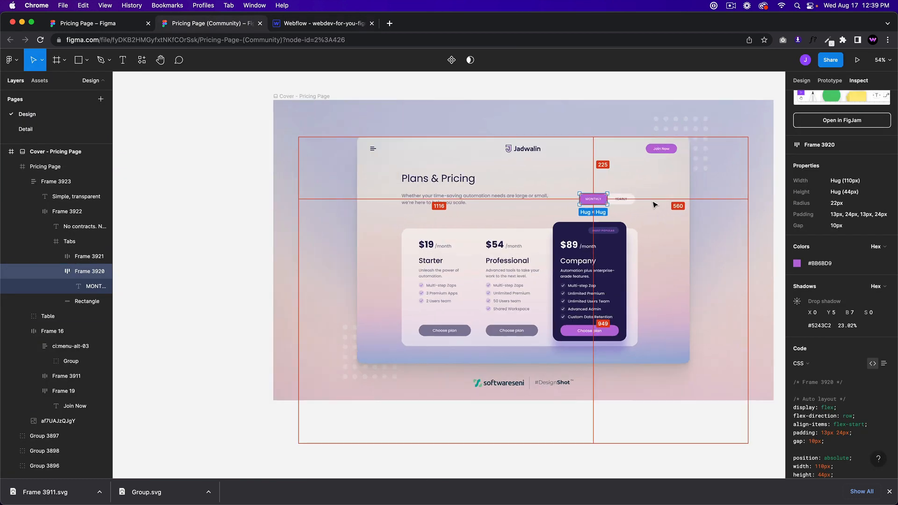
{"action": "left_click", "coordinate": [322, 23]}
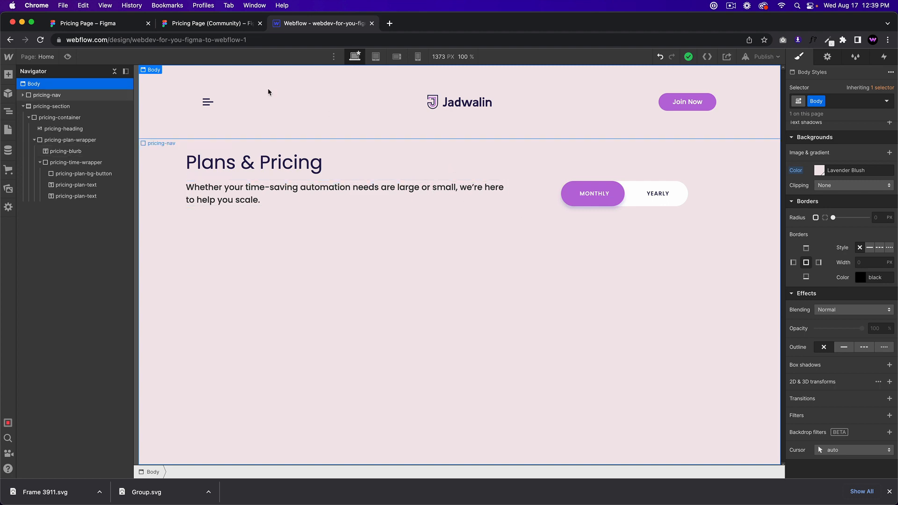
{"action": "left_click", "coordinate": [225, 25]}
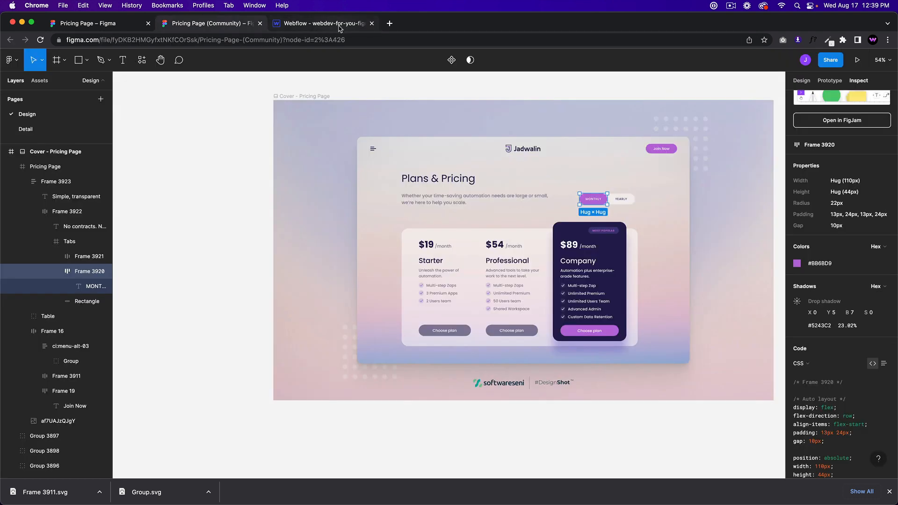
{"action": "left_click", "coordinate": [339, 27]}
{"action": "left_click", "coordinate": [213, 27]}
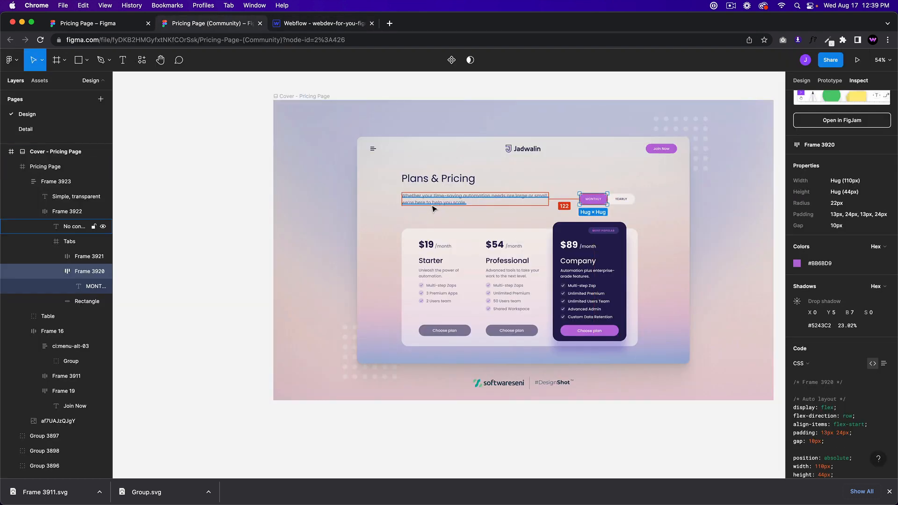
{"action": "left_click", "coordinate": [465, 203]}
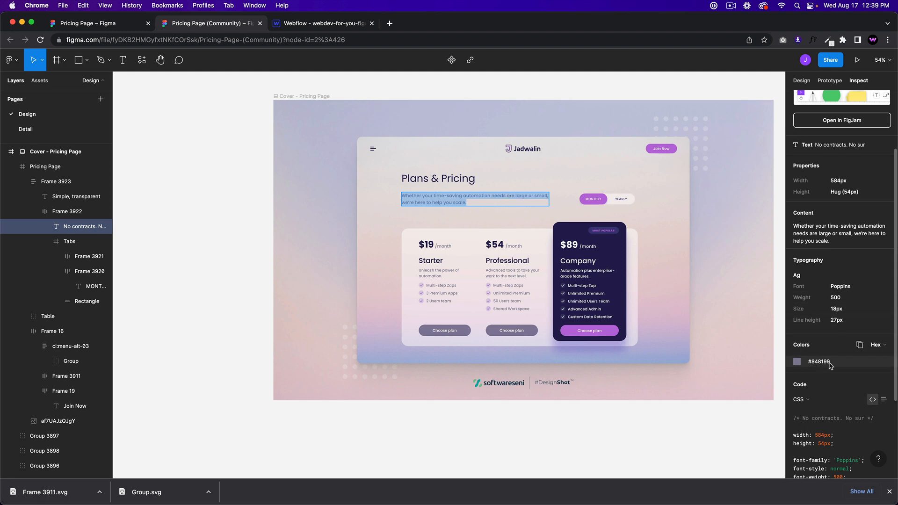
{"action": "double_click", "coordinate": [812, 362]}
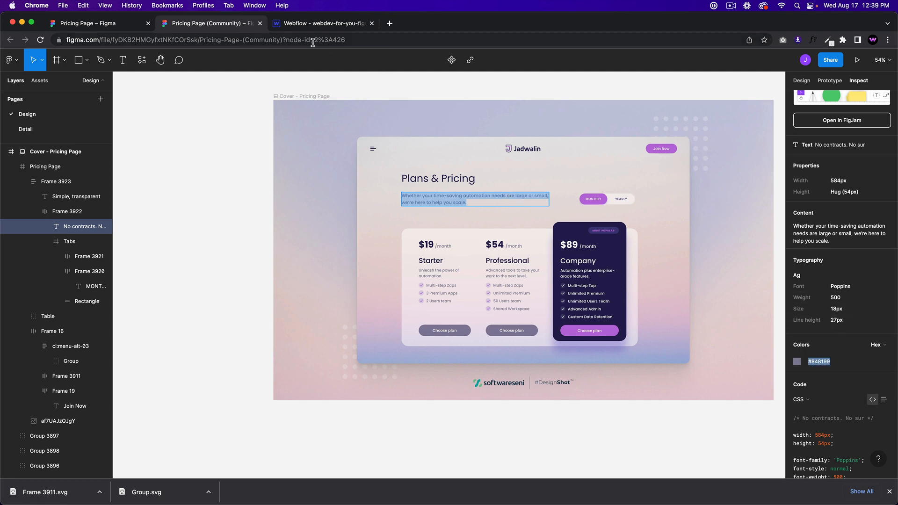
{"action": "left_click", "coordinate": [309, 27]}
Step: Check the pricing-blurb paragraph's text colour against the Figma design
{"action": "left_click", "coordinate": [367, 199]}
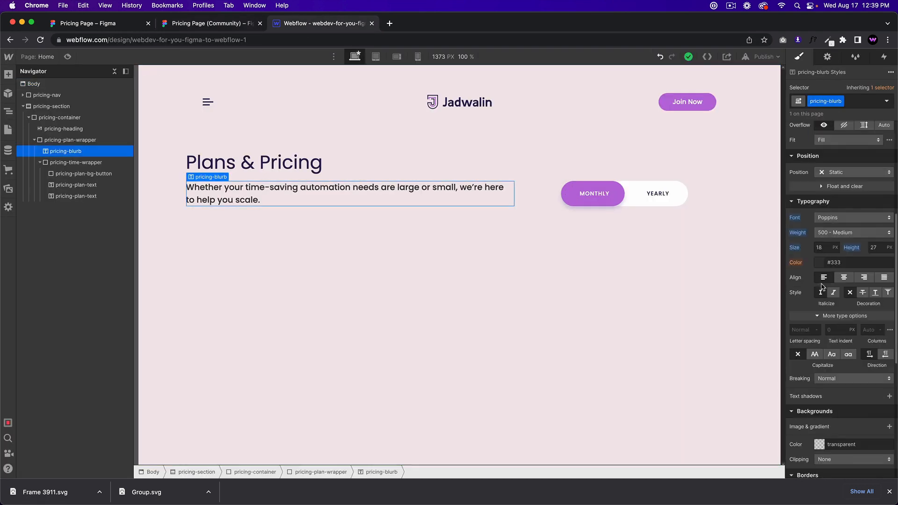
{"action": "scroll", "coordinate": [833, 402], "scroll_direction": "down", "scroll_amount": 3}
{"action": "scroll", "coordinate": [838, 190], "scroll_direction": "up", "scroll_amount": 1}
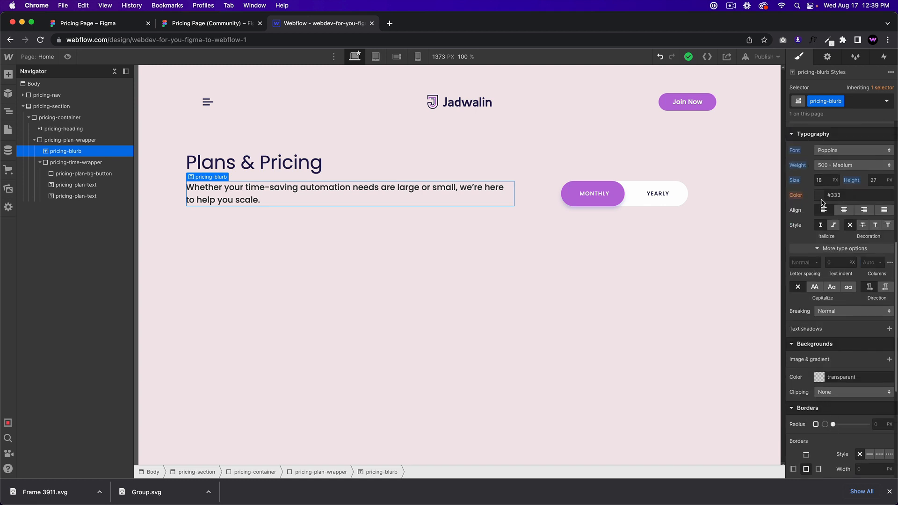
{"action": "left_click", "coordinate": [821, 199]}
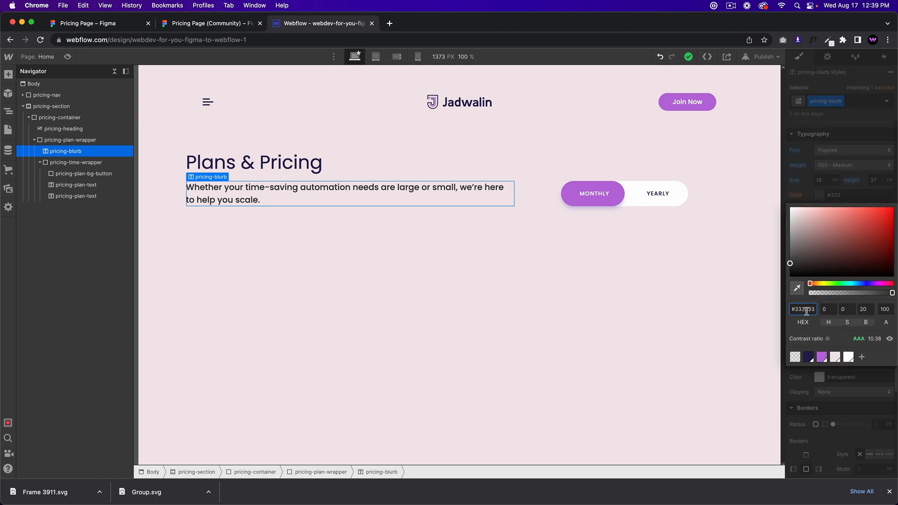
{"action": "left_click", "coordinate": [522, 211]}
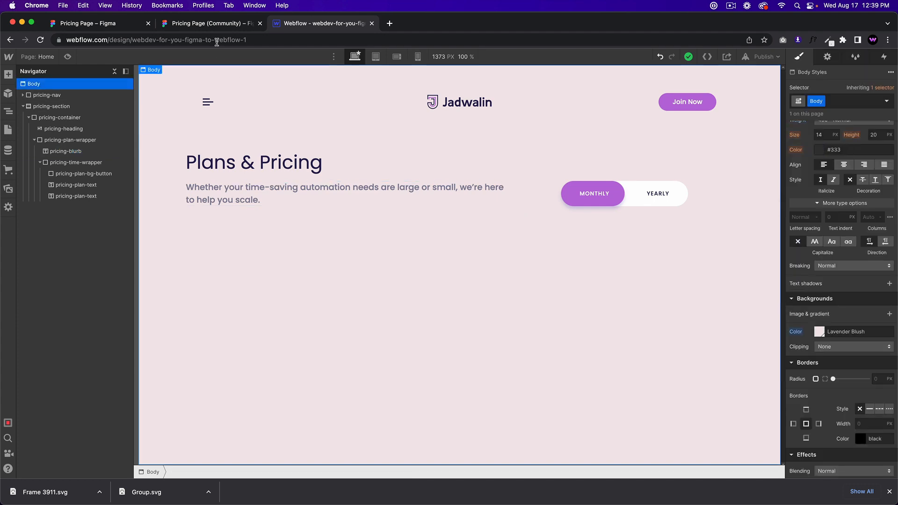
{"action": "left_click", "coordinate": [209, 23]}
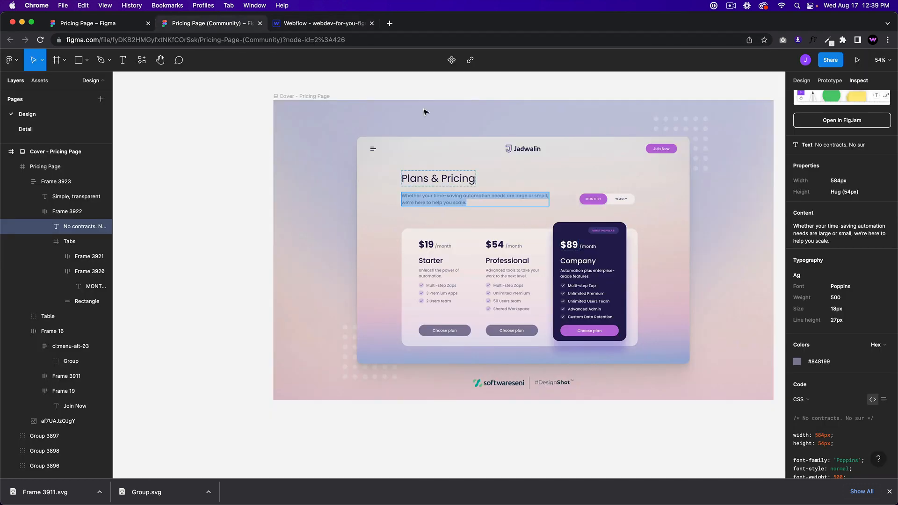
{"action": "left_click", "coordinate": [322, 23]}
Step: Confirm pricing-blurb stays at 500 Medium weight, comparing it with Figma
{"action": "left_click", "coordinate": [360, 189]}
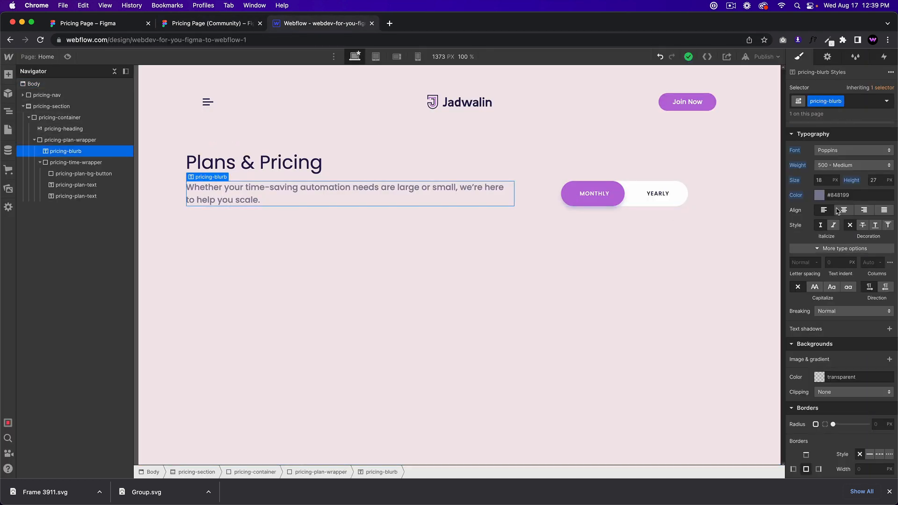
{"action": "left_click", "coordinate": [841, 165]}
{"action": "left_click", "coordinate": [842, 165]}
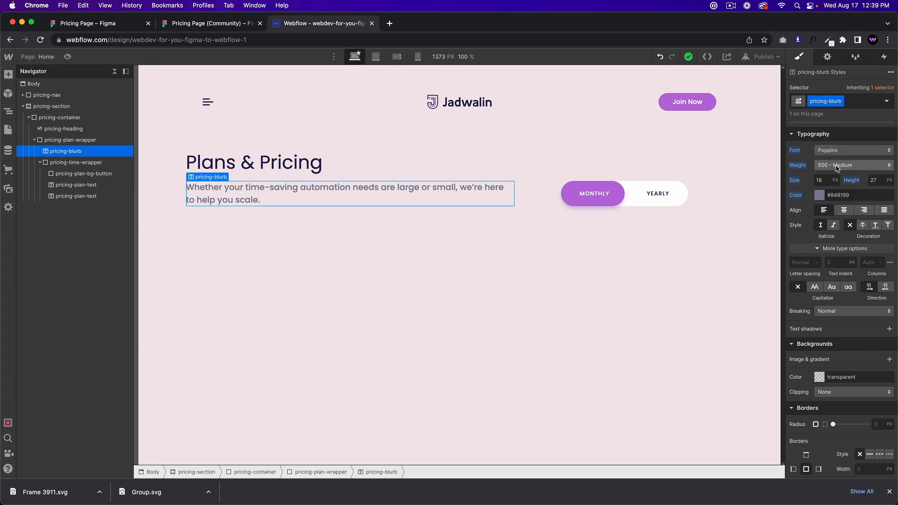
{"action": "left_click", "coordinate": [241, 25]}
{"action": "left_click", "coordinate": [343, 25]}
{"action": "left_click", "coordinate": [234, 28]}
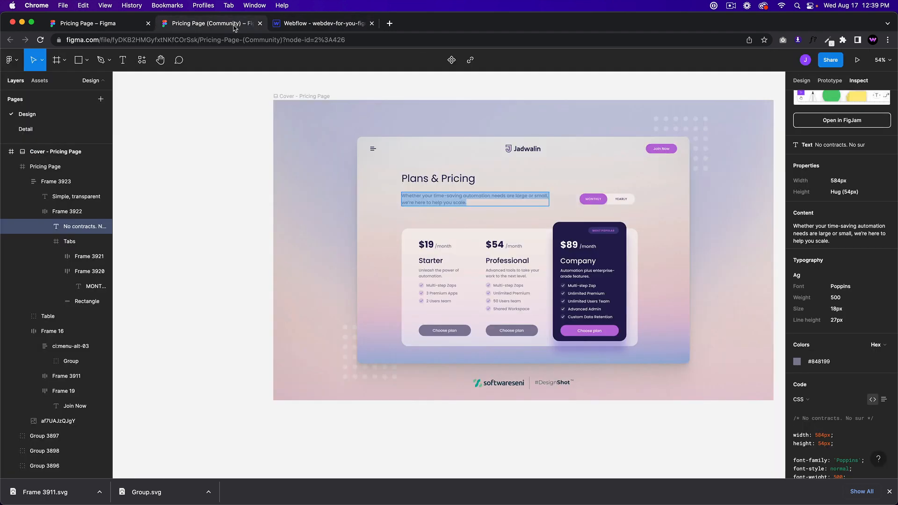
{"action": "left_click", "coordinate": [287, 26]}
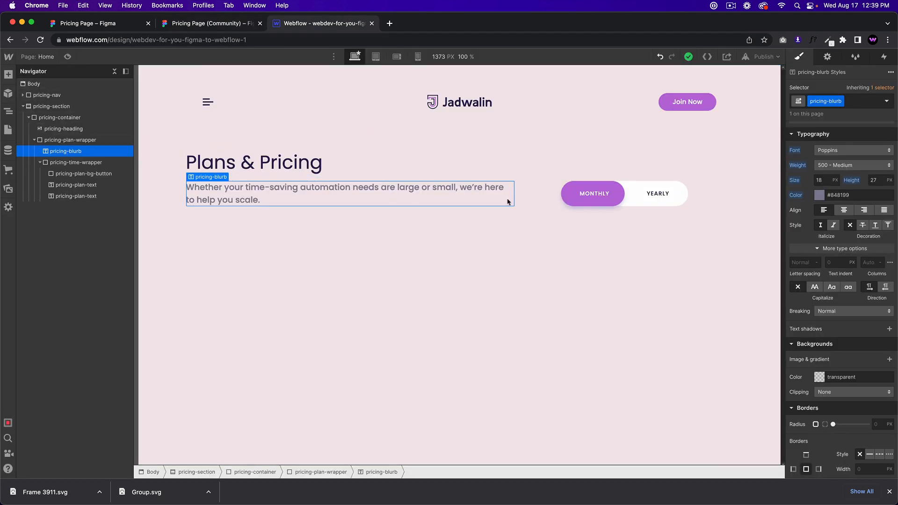
{"action": "left_click", "coordinate": [667, 202]}
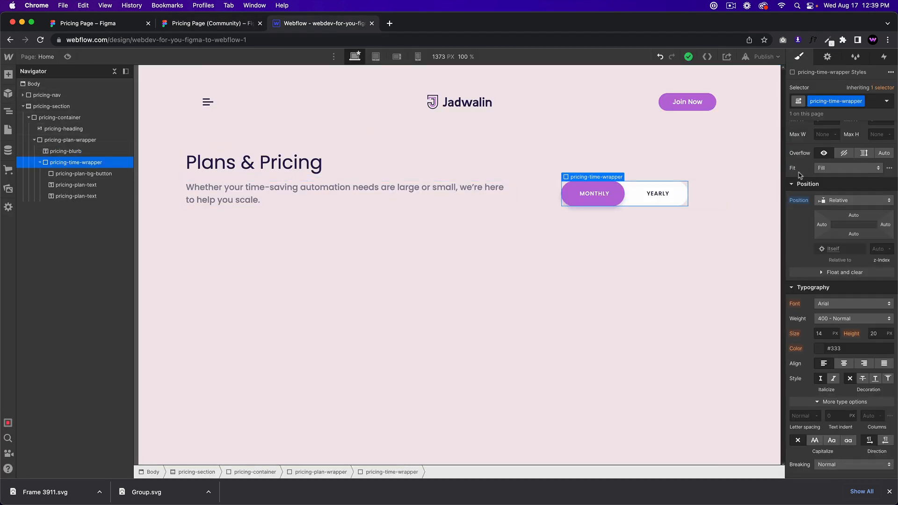
{"action": "left_click_drag", "start_coordinate": [798, 338], "coordinate": [822, 336]}
{"action": "key", "text": "super+z"}
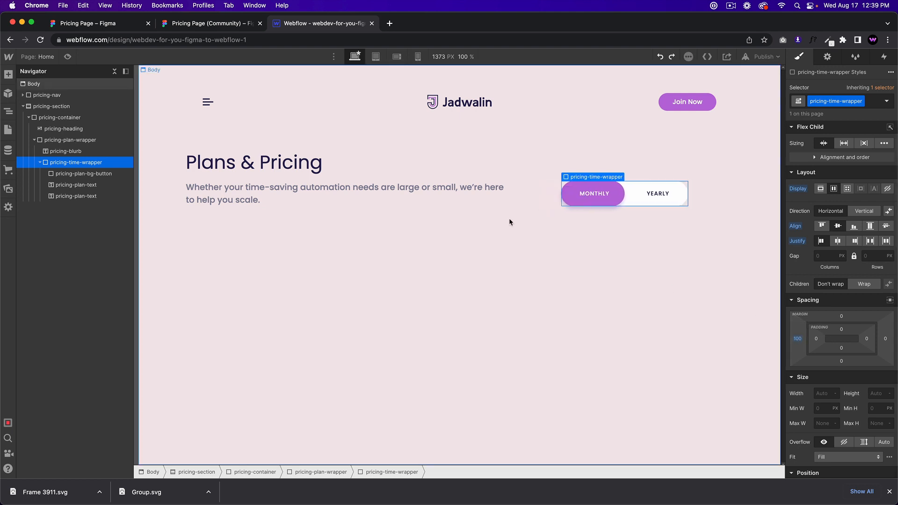
{"action": "left_click", "coordinate": [467, 188]}
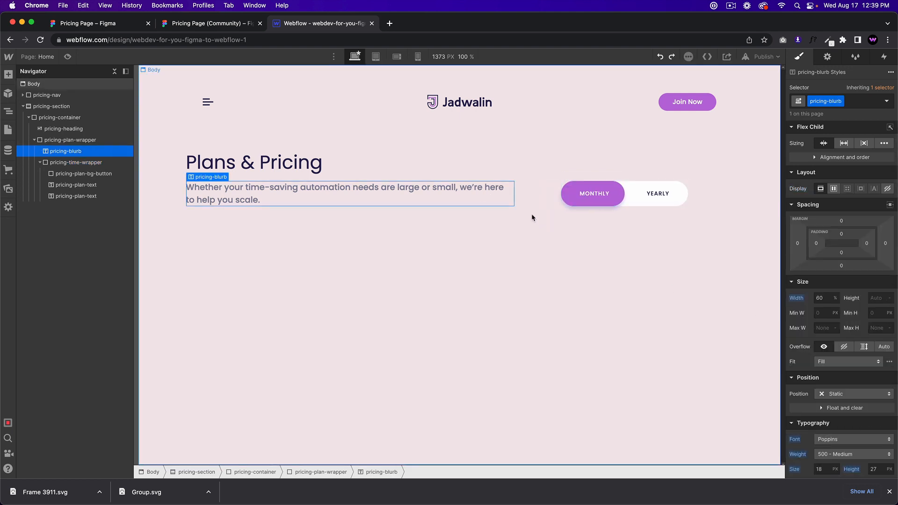
{"action": "left_click", "coordinate": [820, 298]}
{"action": "type", "text": "50"}
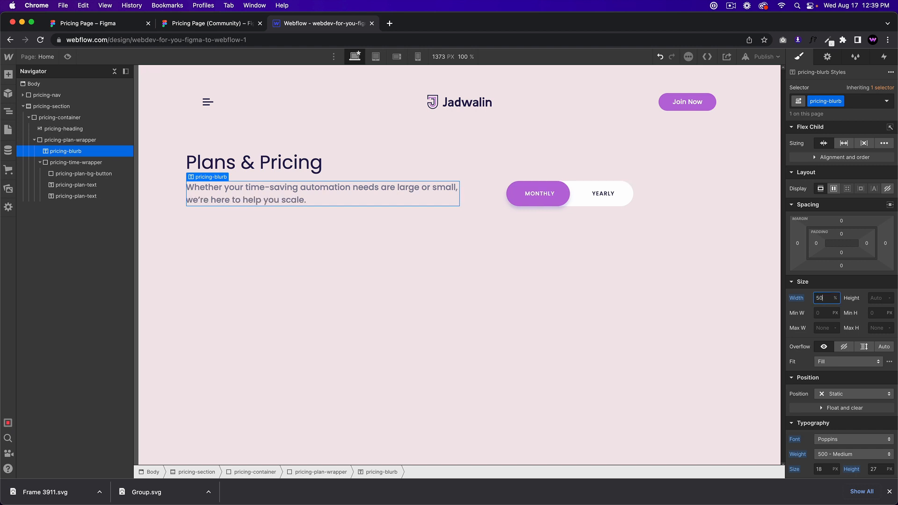
{"action": "key", "text": "super+z"}
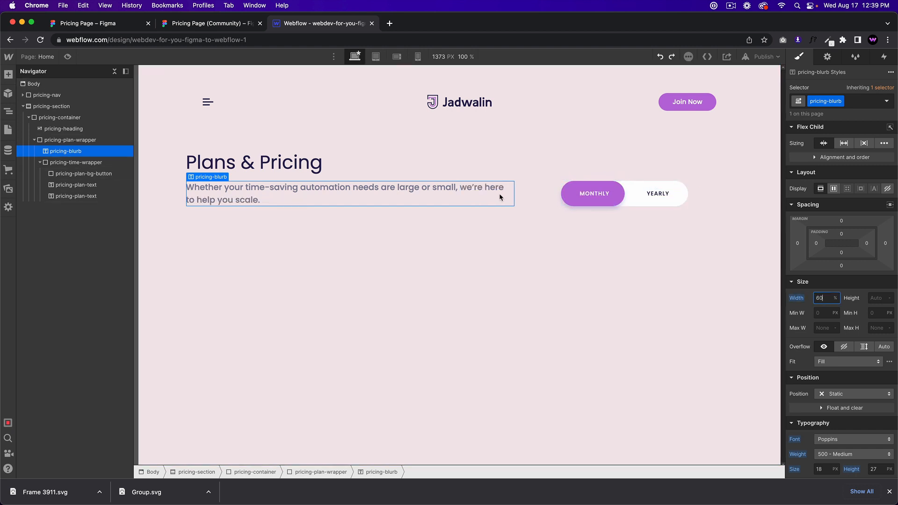
{"action": "left_click_drag", "start_coordinate": [886, 243], "coordinate": [886, 197]}
{"action": "key", "text": "super+z"}
{"action": "left_click", "coordinate": [210, 27]}
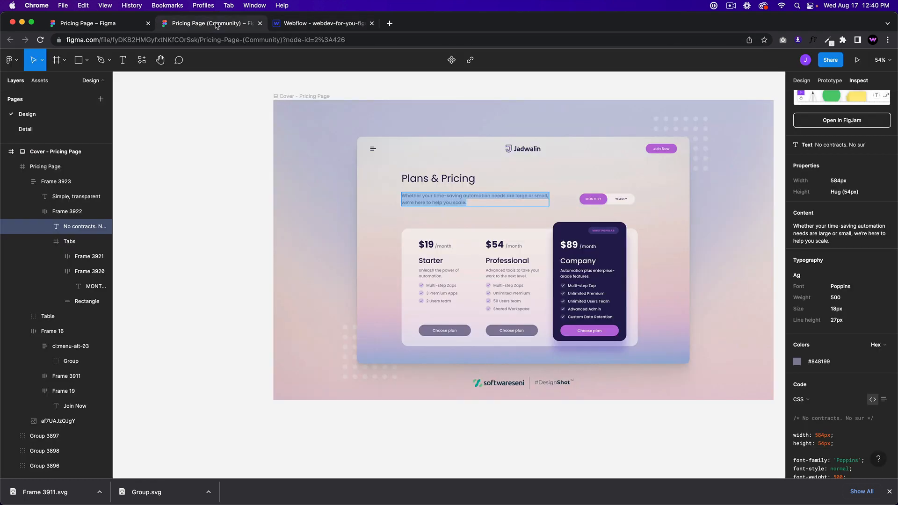
{"action": "left_click", "coordinate": [318, 27]}
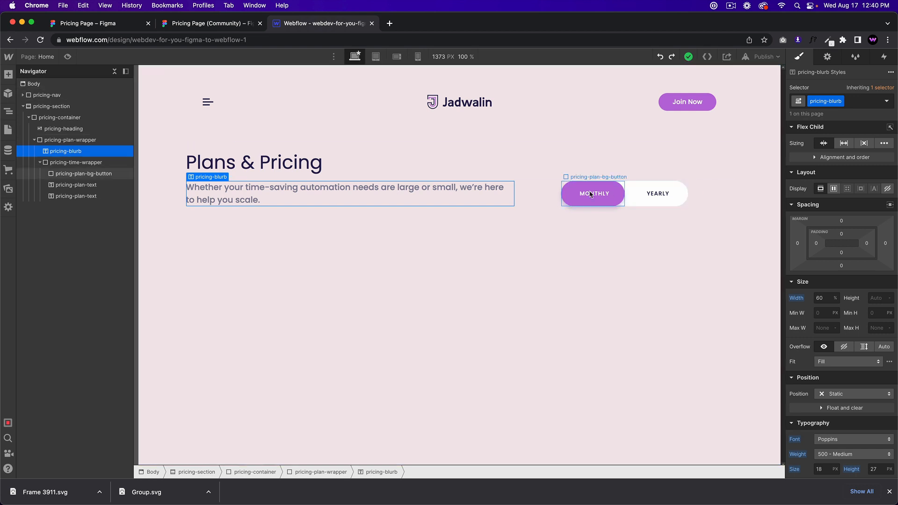
Step: Set pricing-plan-wrapper to Space Between and give pricing-blurb about 83 px right padding
{"action": "left_click", "coordinate": [66, 120]}
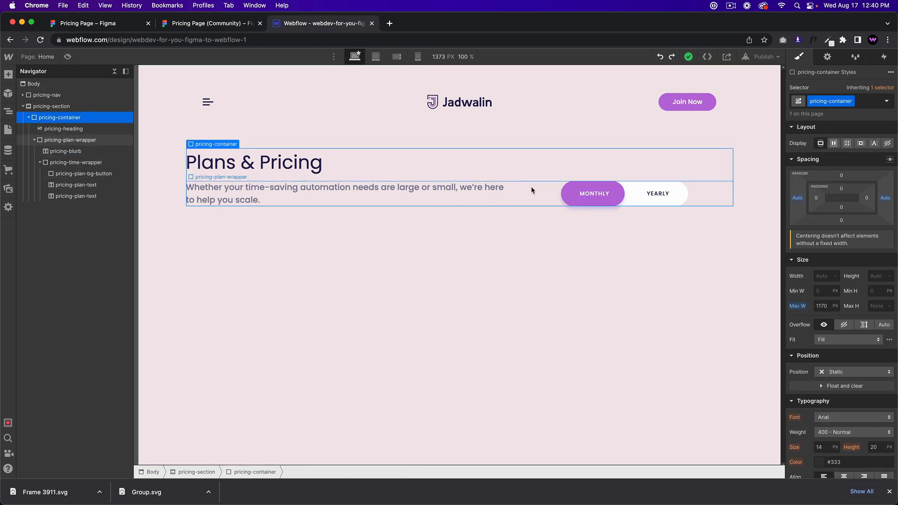
{"action": "left_click", "coordinate": [544, 190]}
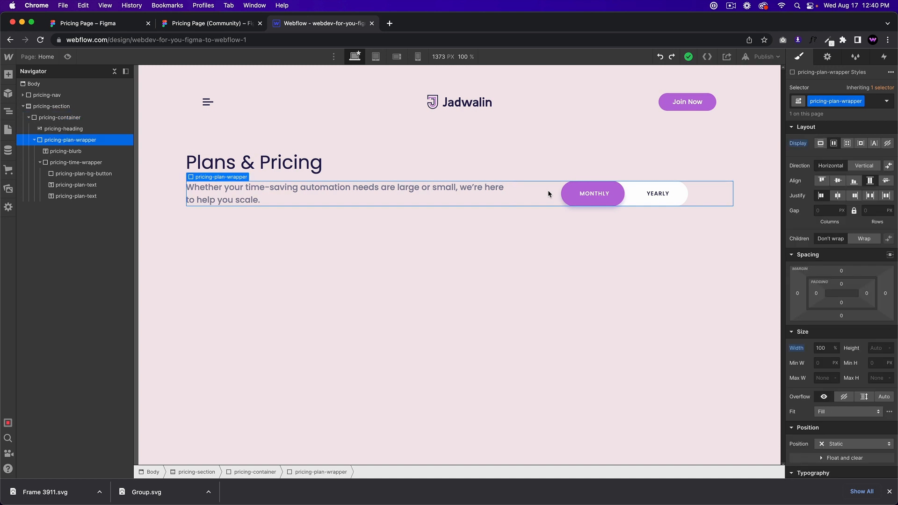
{"action": "left_click", "coordinate": [870, 195]}
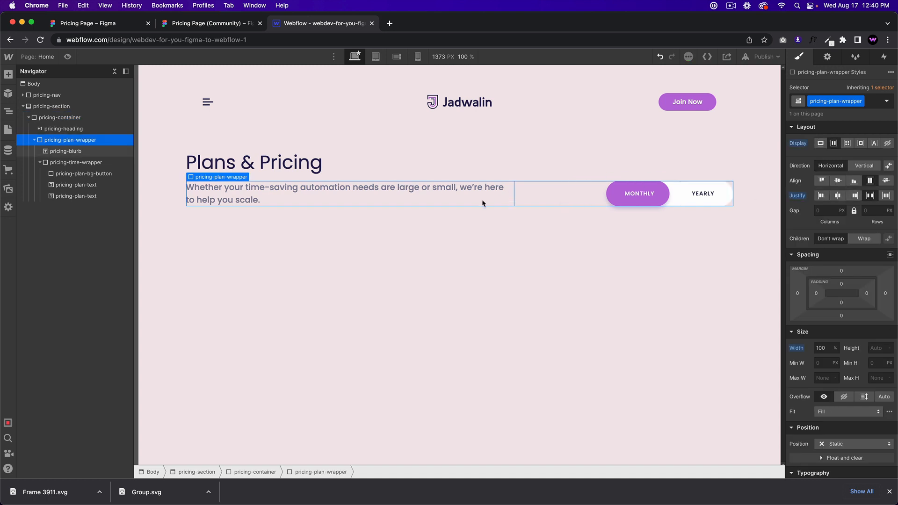
{"action": "left_click", "coordinate": [496, 202]}
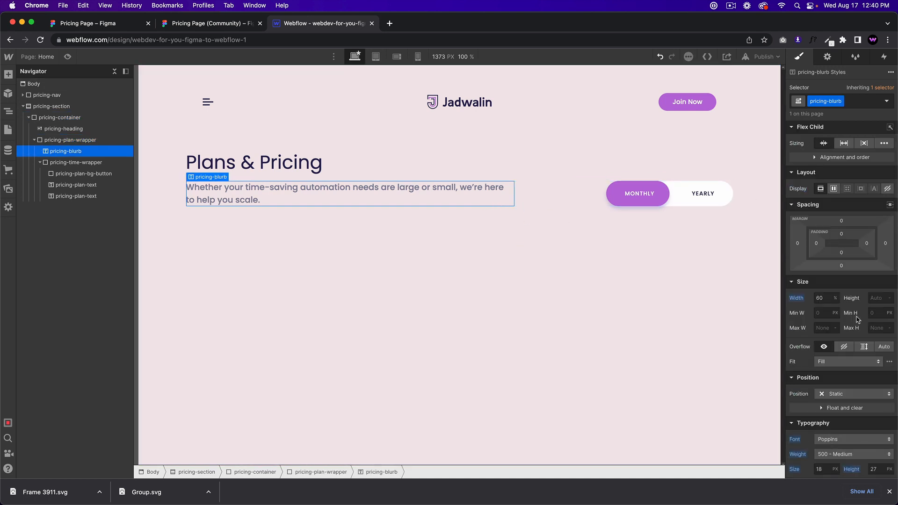
{"action": "left_click_drag", "start_coordinate": [866, 243], "coordinate": [818, 245]}
{"action": "left_click", "coordinate": [478, 257]}
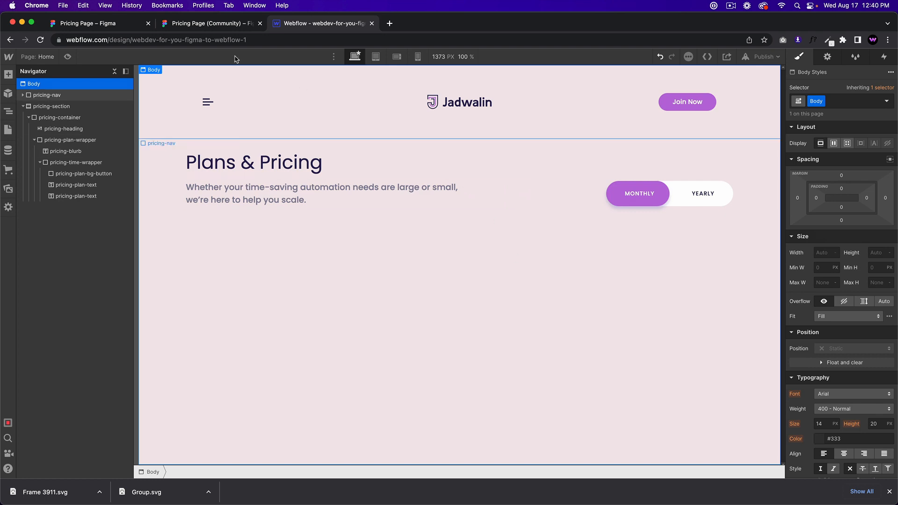
{"action": "left_click", "coordinate": [225, 25]}
{"action": "left_click", "coordinate": [290, 23]}
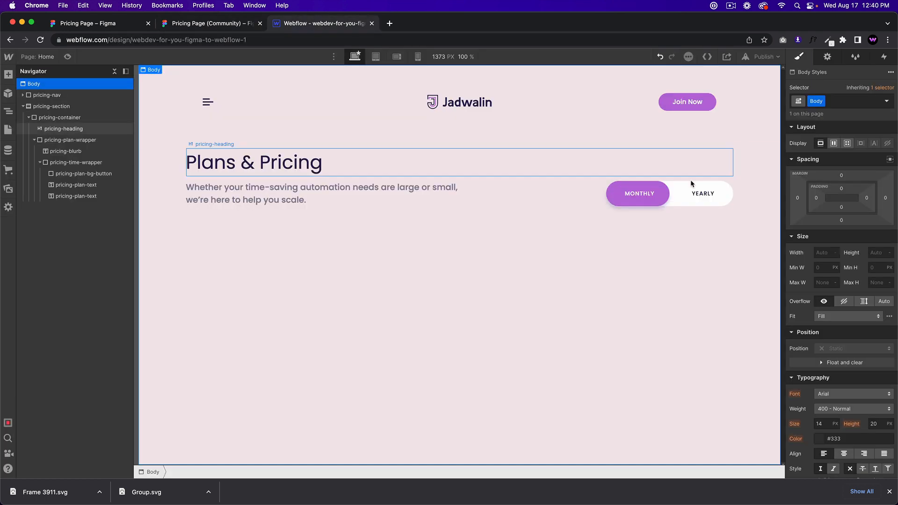
Step: Try other justify options on the wrapper, settle on Space Between, and preview the page
{"action": "left_click", "coordinate": [588, 192]}
{"action": "left_click", "coordinate": [838, 196]}
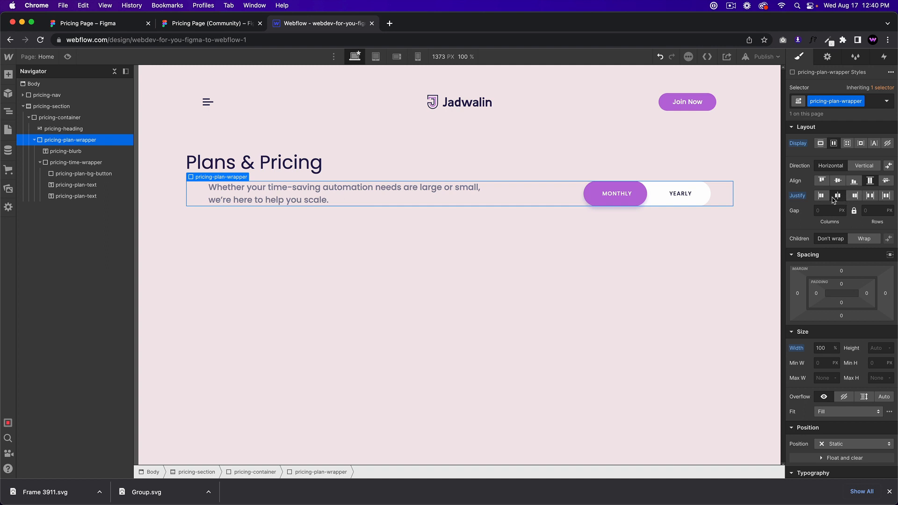
{"action": "left_click", "coordinate": [875, 196]}
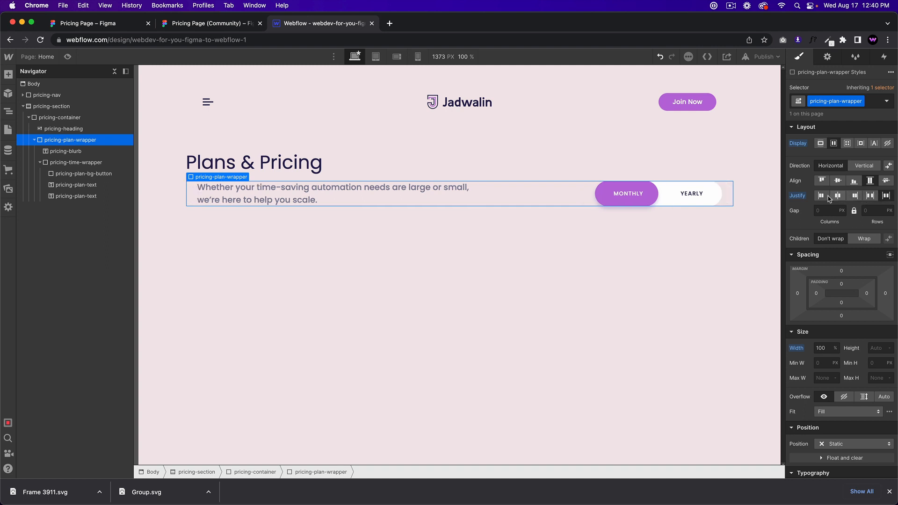
{"action": "left_click", "coordinate": [821, 196]}
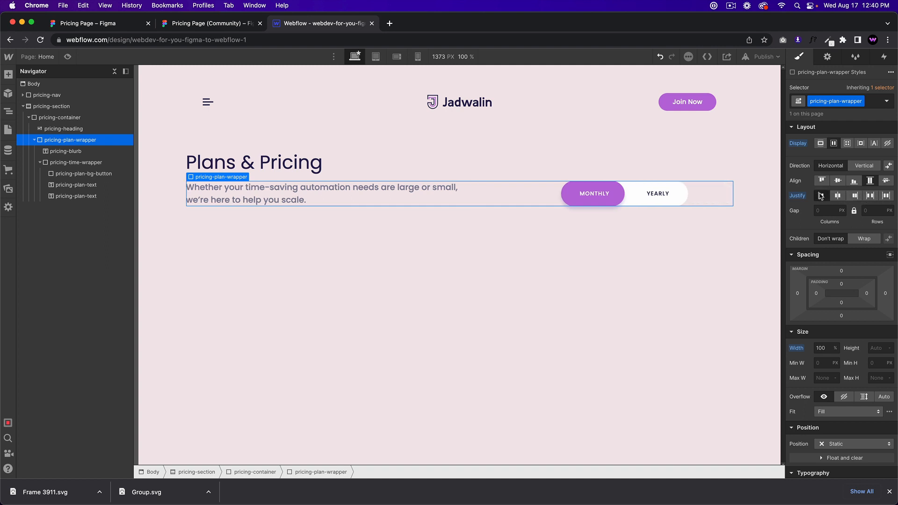
{"action": "left_click", "coordinate": [468, 199]}
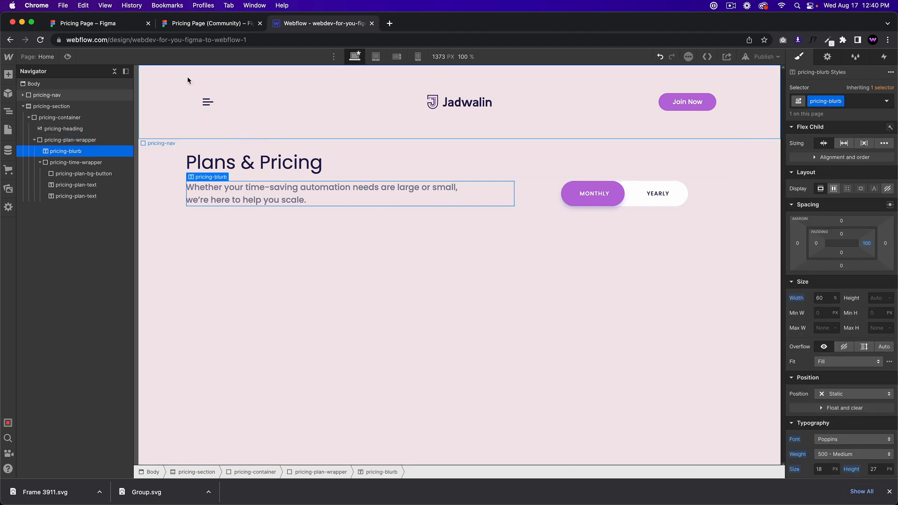
{"action": "left_click", "coordinate": [184, 25]}
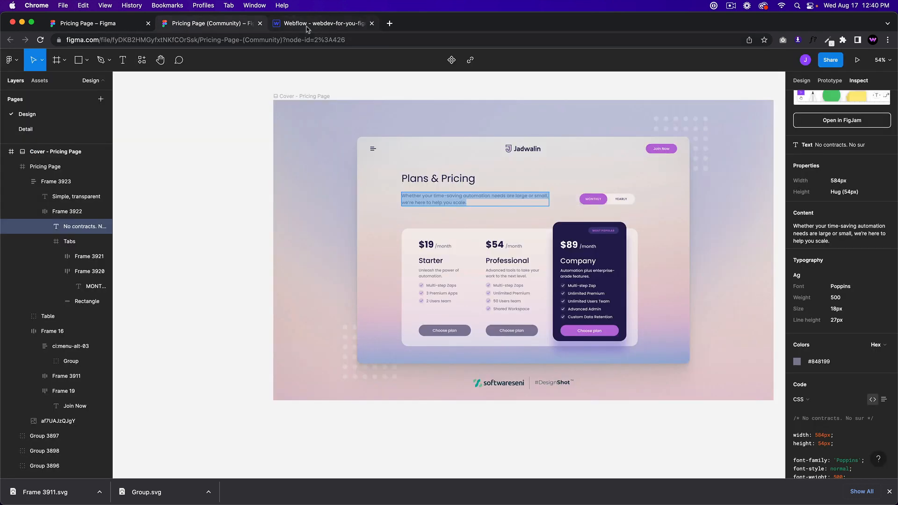
{"action": "left_click", "coordinate": [299, 23]}
{"action": "left_click", "coordinate": [704, 200]}
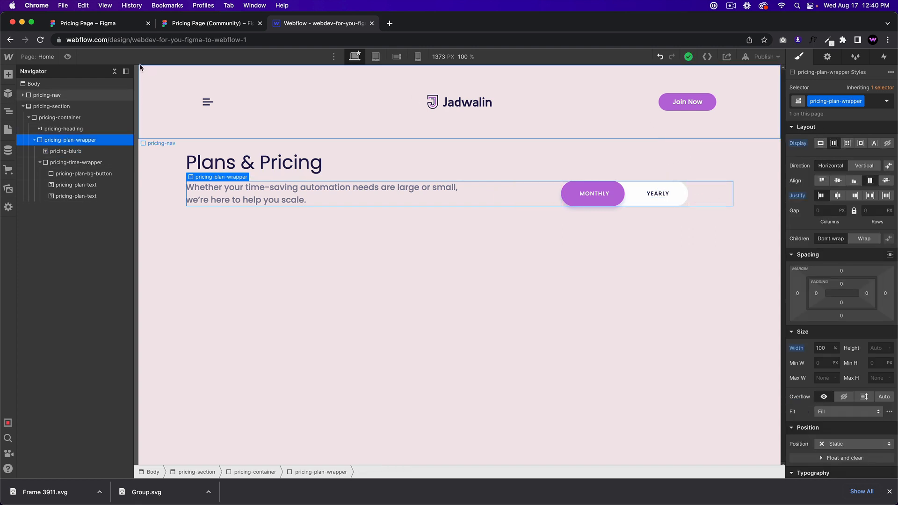
{"action": "left_click", "coordinate": [67, 57]}
{"action": "left_click", "coordinate": [67, 57]}
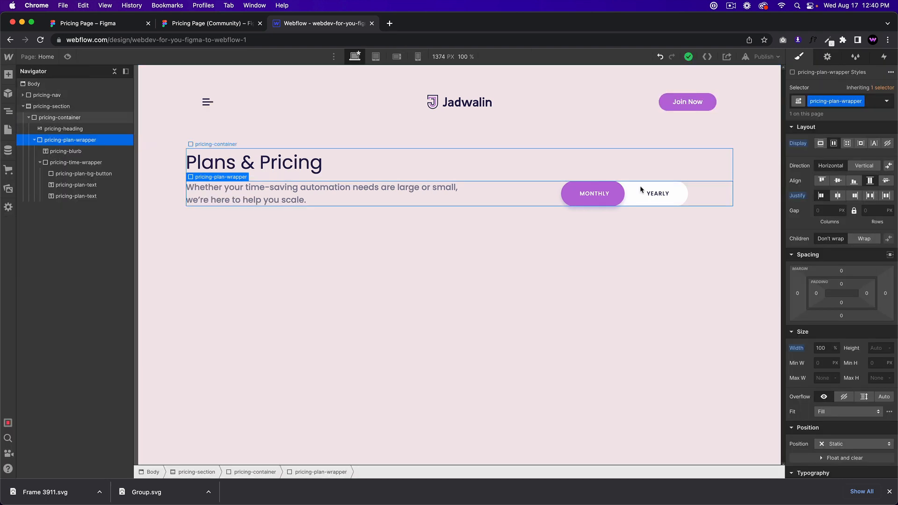
{"action": "left_click", "coordinate": [870, 197]}
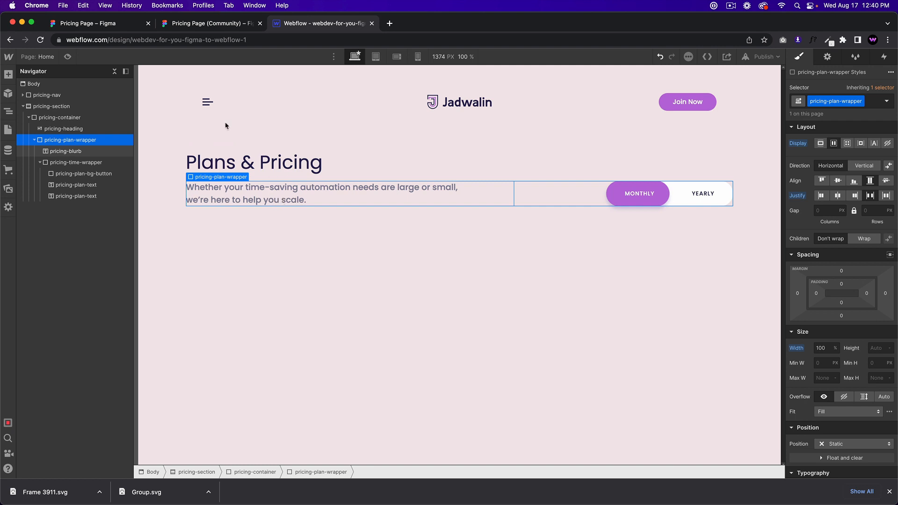
{"action": "key", "text": "super+shift+p"}
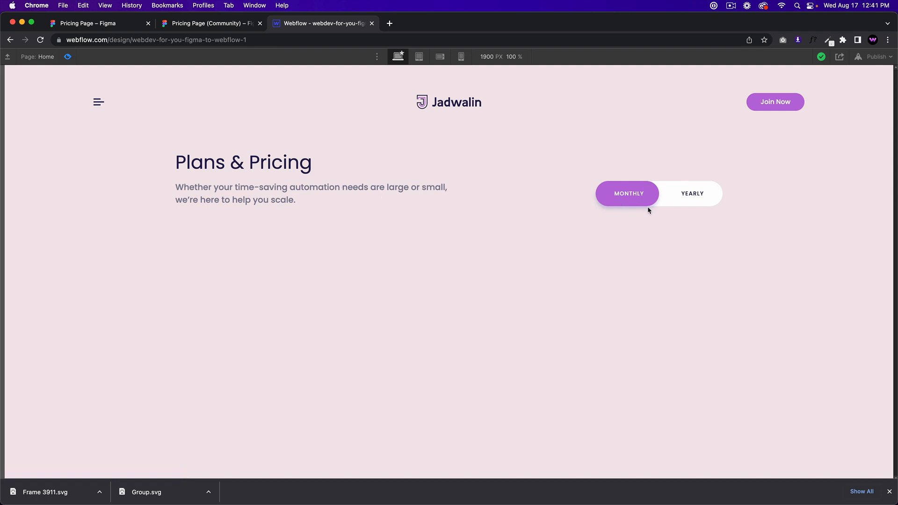
Step: Leave preview and drag the heading's bottom margin up to about 40 px
{"action": "left_click", "coordinate": [221, 27]}
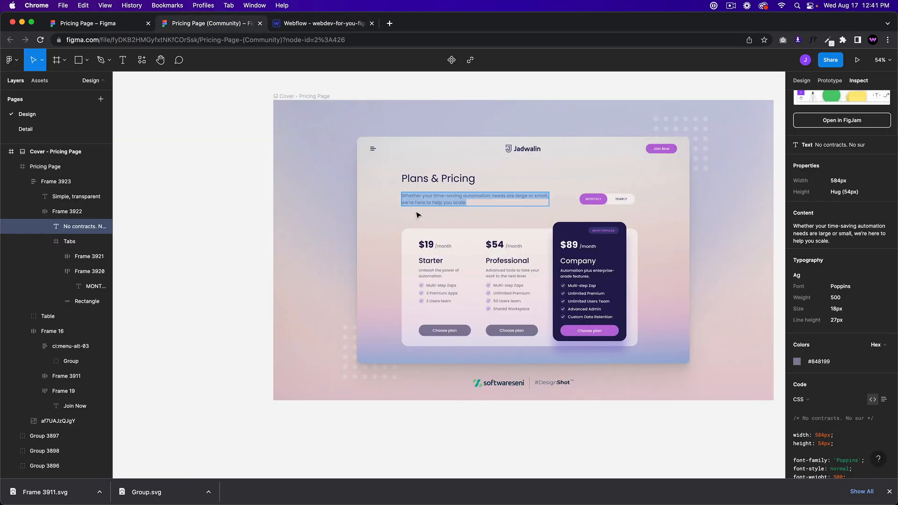
{"action": "left_click", "coordinate": [307, 25]}
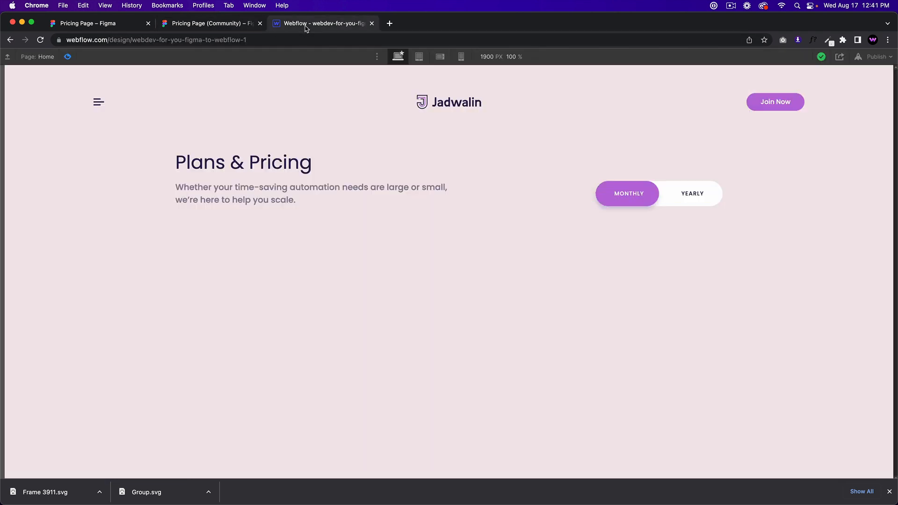
{"action": "left_click", "coordinate": [68, 56]}
{"action": "left_click", "coordinate": [252, 164]}
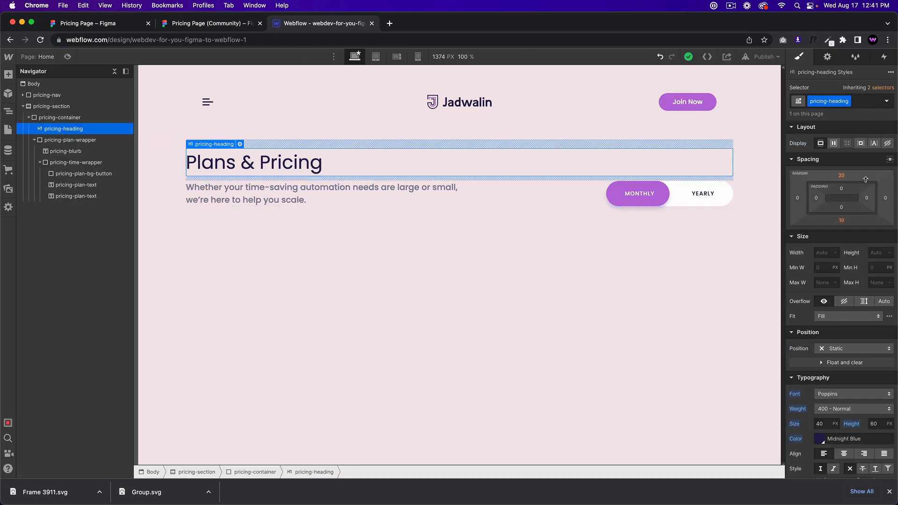
{"action": "left_click_drag", "start_coordinate": [842, 223], "coordinate": [843, 235]}
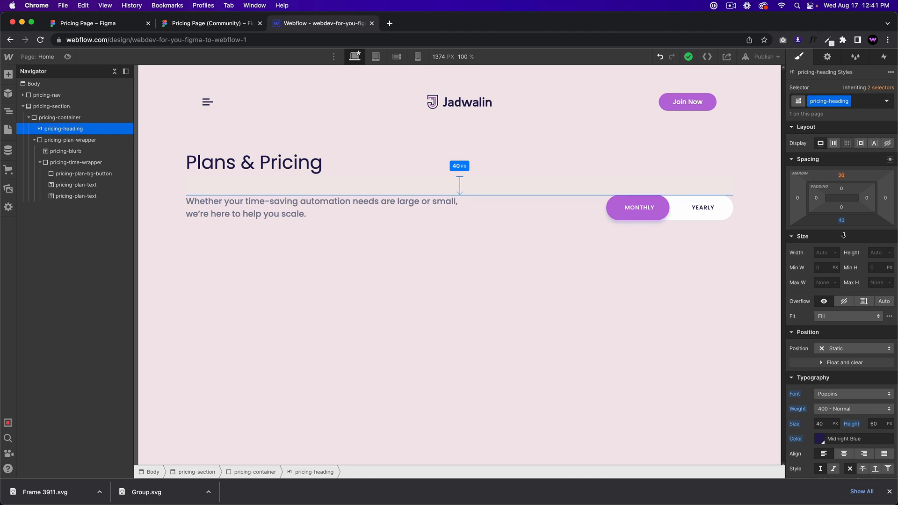
{"action": "left_click", "coordinate": [456, 265]}
Step: After checking Figma, set the Plans & Pricing heading's bottom margin to exactly 30
{"action": "left_click", "coordinate": [229, 29]}
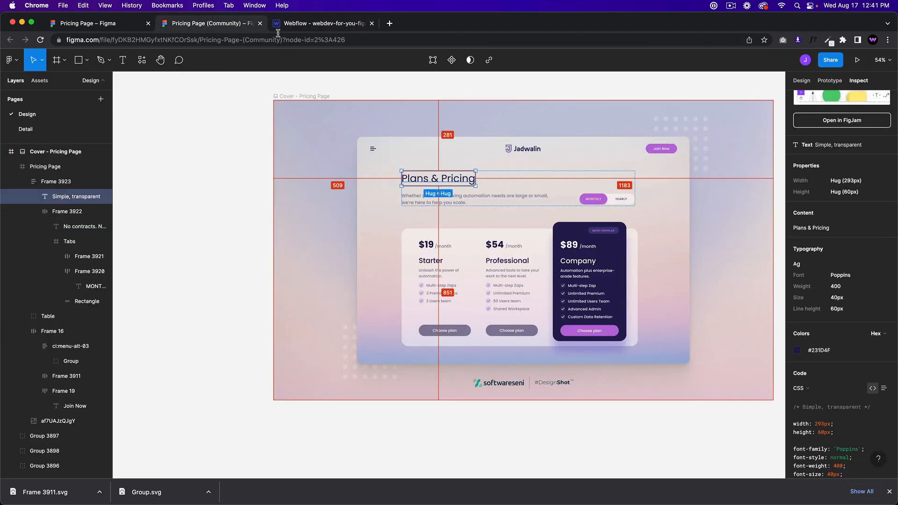
{"action": "left_click", "coordinate": [304, 25]}
{"action": "left_click", "coordinate": [622, 171]}
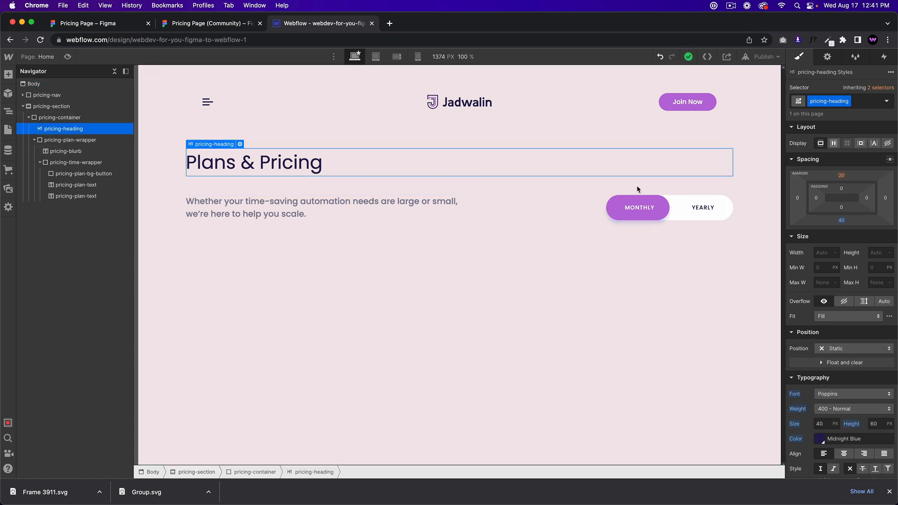
{"action": "left_click", "coordinate": [842, 221]}
{"action": "type", "text": "30"}
{"action": "key", "text": "Return"}
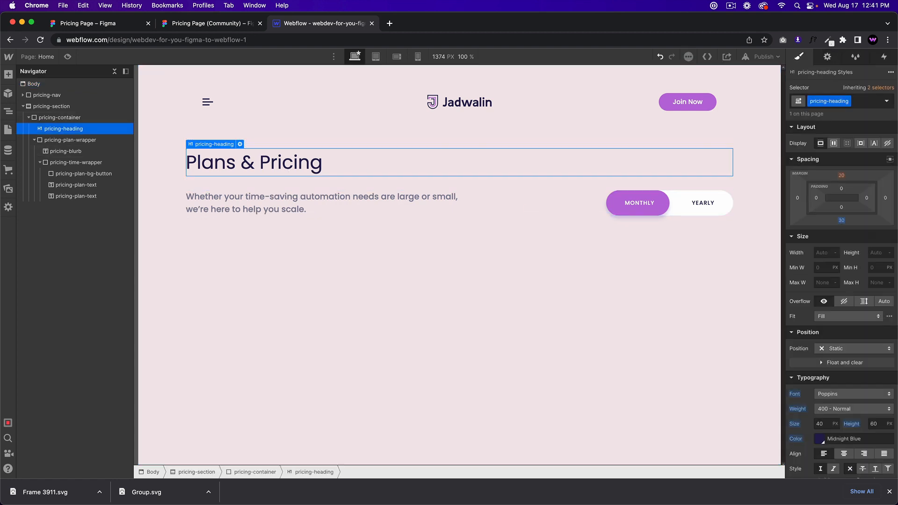
{"action": "left_click", "coordinate": [414, 379]}
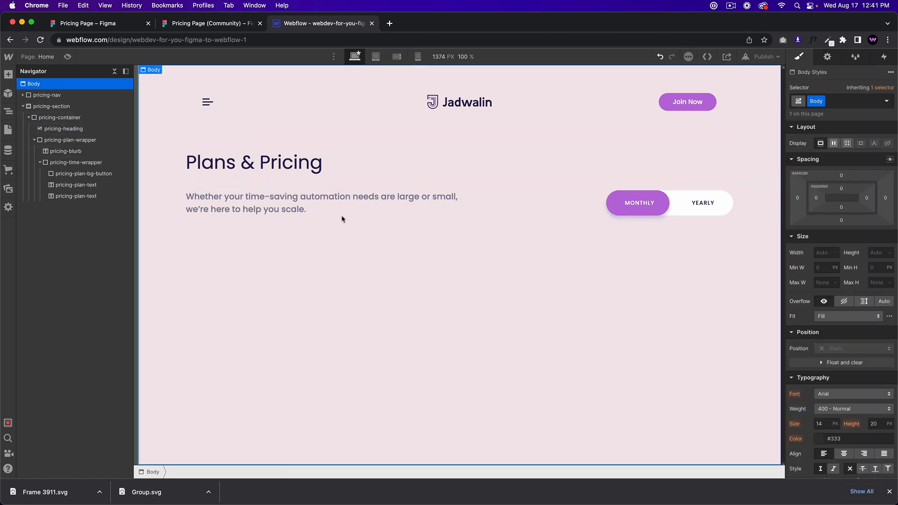
{"action": "left_click", "coordinate": [247, 23]}
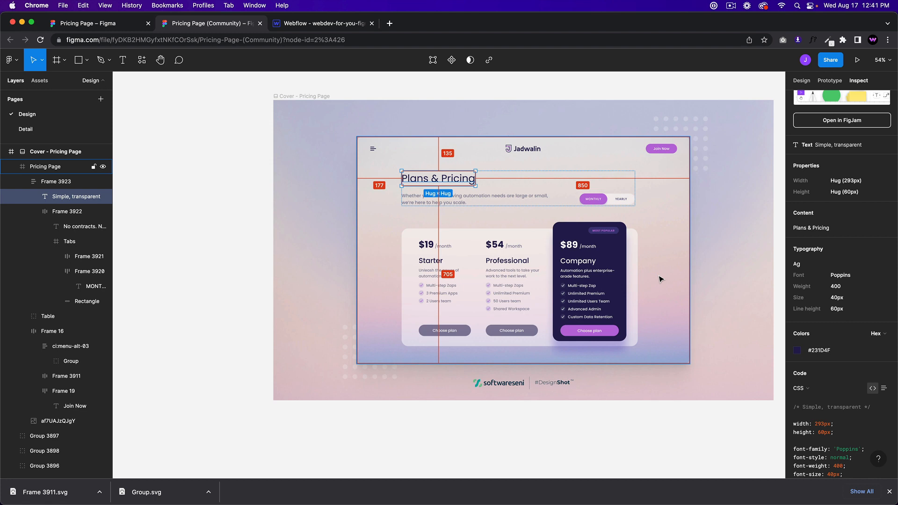
Step: In the Navigator, move pricing-nav into pricing-section above pricing-container, then check it in Preview
{"action": "left_click", "coordinate": [315, 24]}
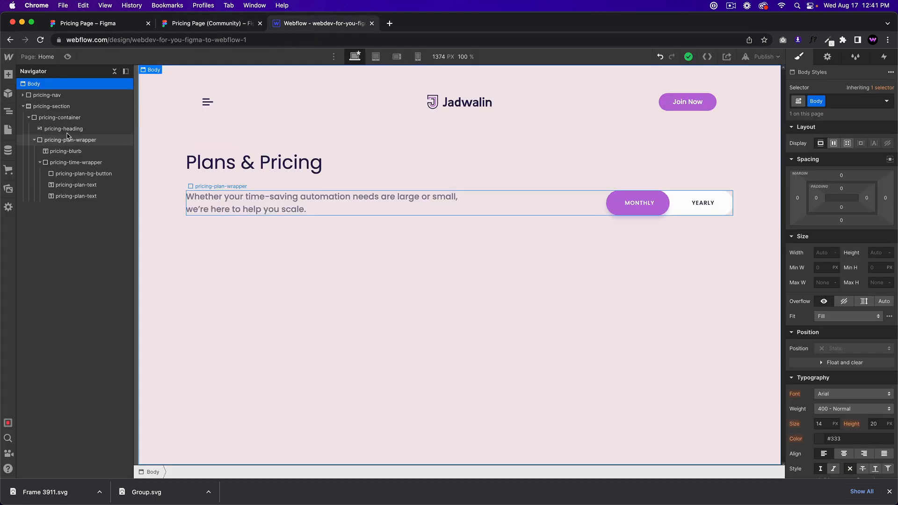
{"action": "left_click", "coordinate": [24, 106]}
{"action": "left_click", "coordinate": [25, 106]}
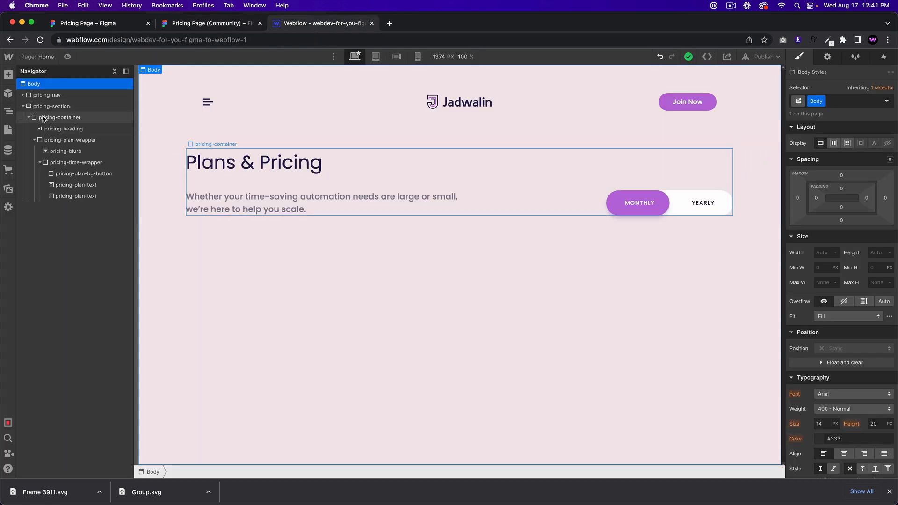
{"action": "left_click", "coordinate": [28, 118]}
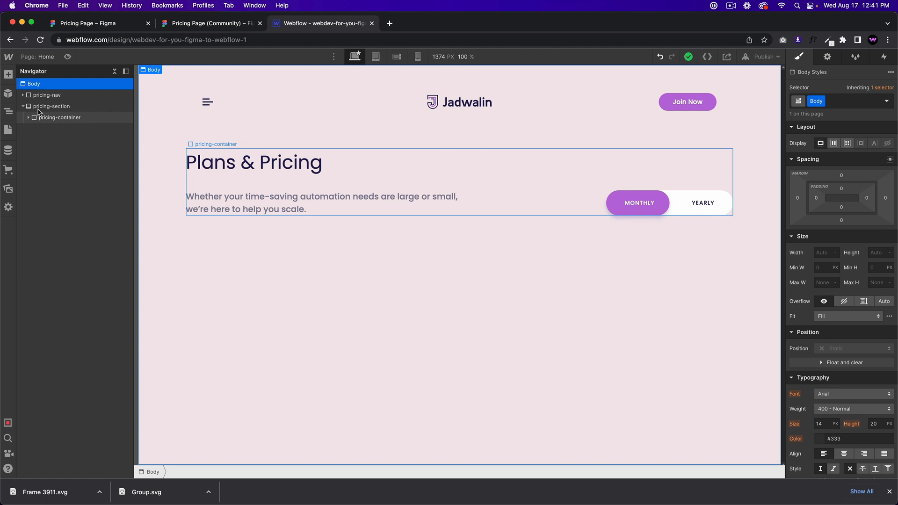
{"action": "left_click_drag", "start_coordinate": [49, 96], "coordinate": [57, 112]}
{"action": "left_click", "coordinate": [52, 96]}
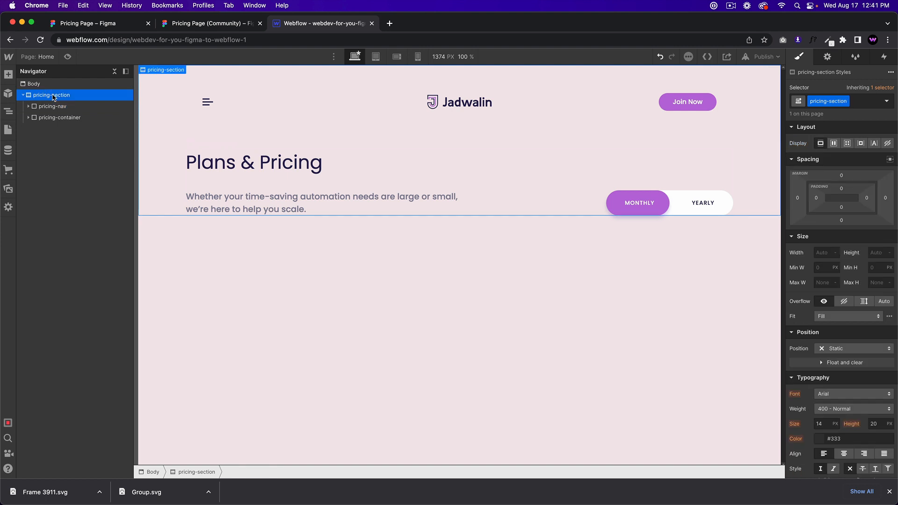
{"action": "left_click", "coordinate": [67, 57]}
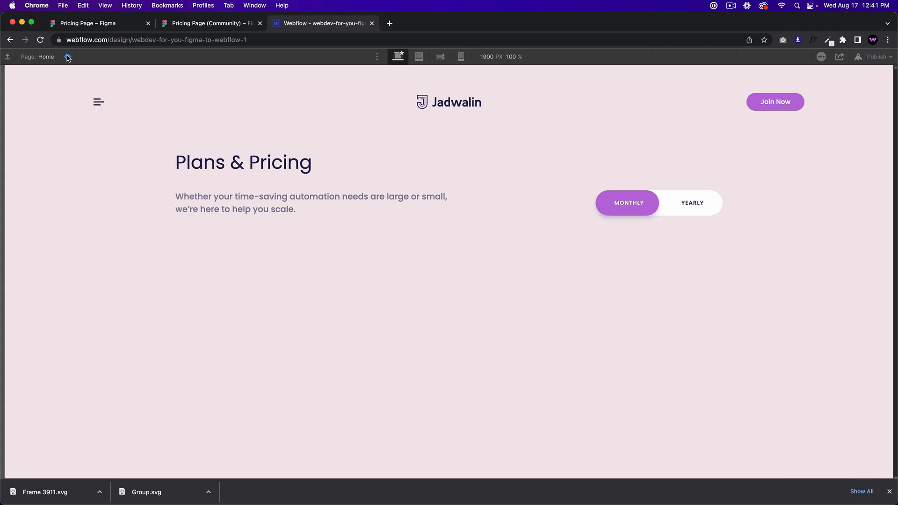
{"action": "left_click", "coordinate": [67, 57]}
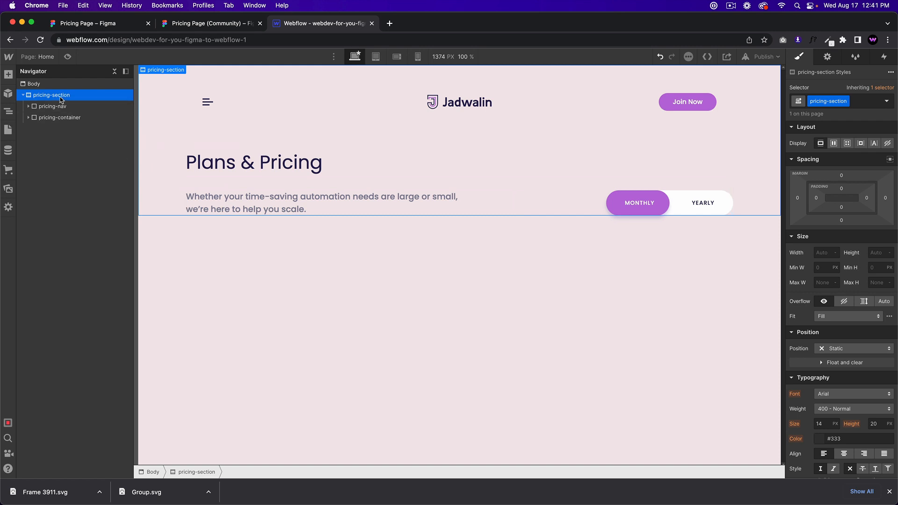
Step: Remove the left and right padding from the pricing-nav block
{"action": "left_click", "coordinate": [178, 95]}
{"action": "left_click", "coordinate": [820, 276], "text": "alt"}
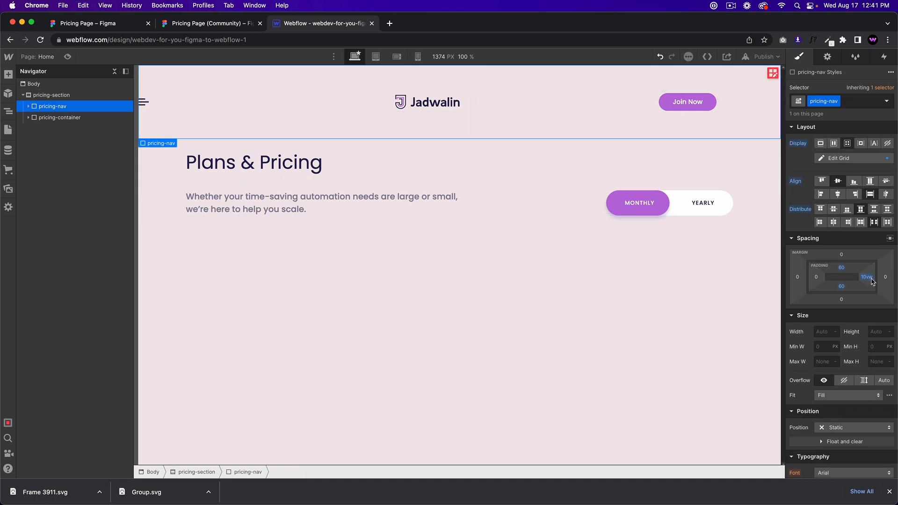
{"action": "left_click", "coordinate": [871, 281], "text": "alt"}
Step: Give pricing-section 10vw padding on the left and right
{"action": "left_click", "coordinate": [51, 95]}
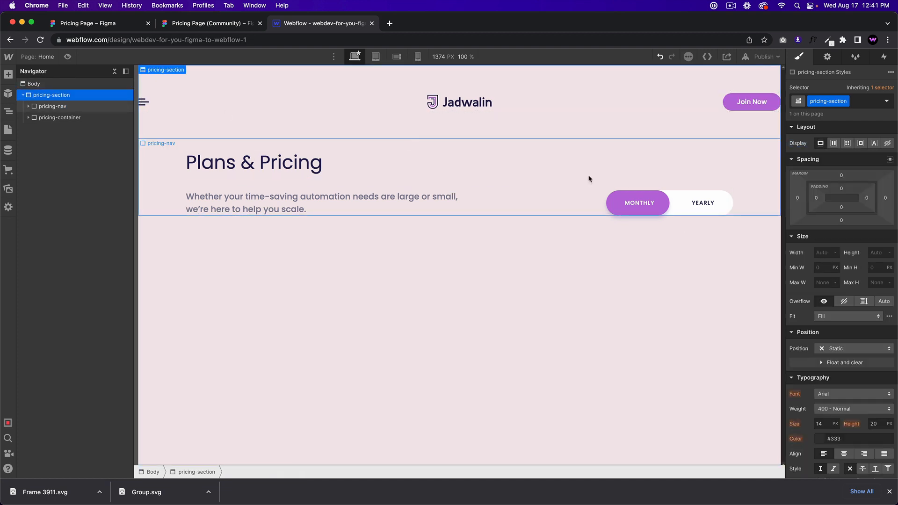
{"action": "left_click", "coordinate": [816, 198]}
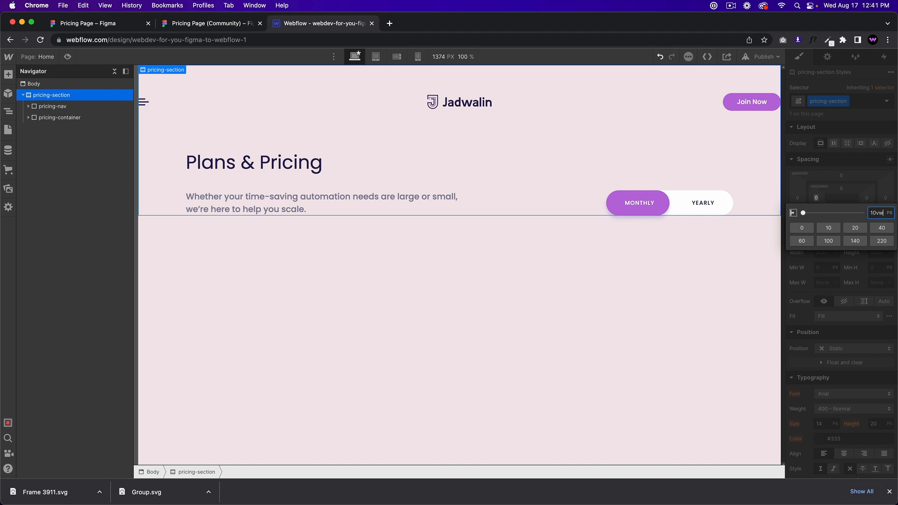
{"action": "type", "text": "10vw"}
{"action": "key", "text": "Return"}
{"action": "left_click", "coordinate": [866, 197]}
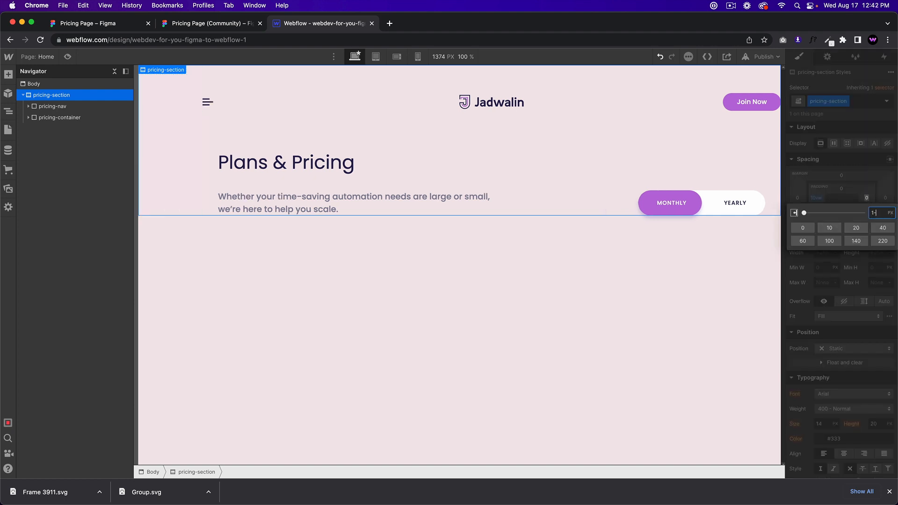
{"action": "type", "text": "10vw"}
{"action": "key", "text": "Return"}
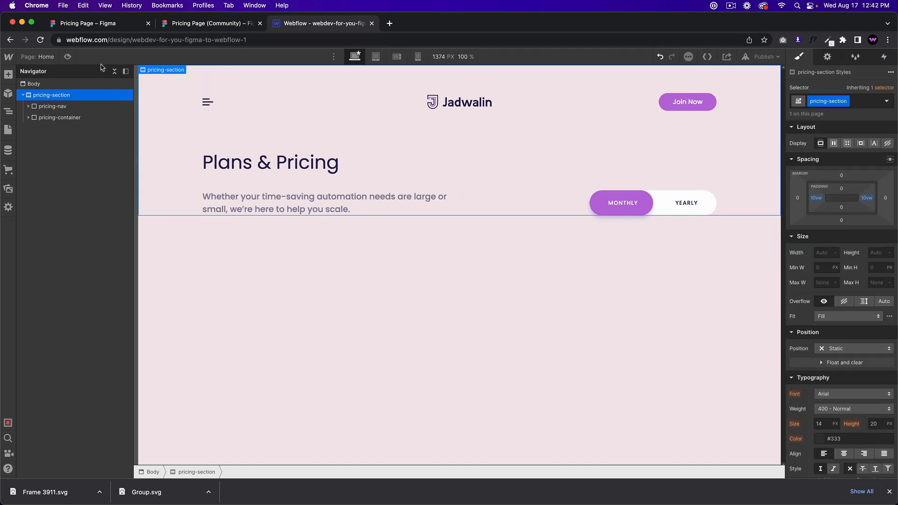
Step: Preview the new padding down to a 720px width, then inspect Figma's 1320×900 Pricing Page frame
{"action": "left_click", "coordinate": [68, 57]}
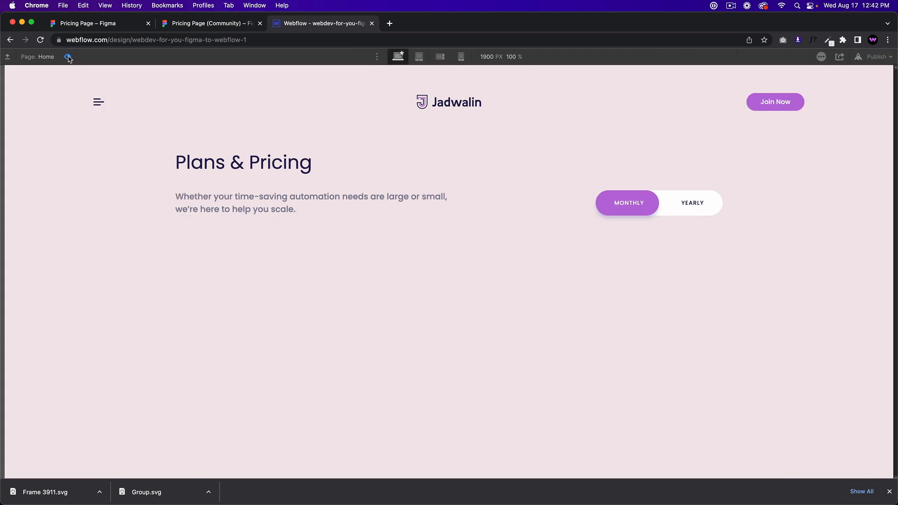
{"action": "left_click", "coordinate": [68, 57]}
{"action": "left_click", "coordinate": [57, 58]}
{"action": "left_click", "coordinate": [63, 57]}
{"action": "left_click_drag", "start_coordinate": [7, 145], "coordinate": [1, 111]}
{"action": "left_click", "coordinate": [68, 59]}
{"action": "left_click", "coordinate": [427, 303]}
{"action": "left_click", "coordinate": [216, 27]}
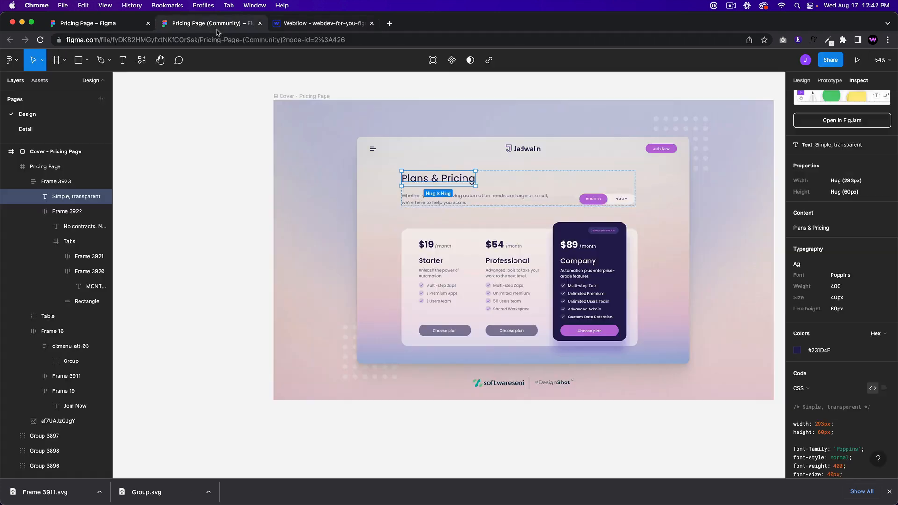
{"action": "left_click", "coordinate": [388, 216]}
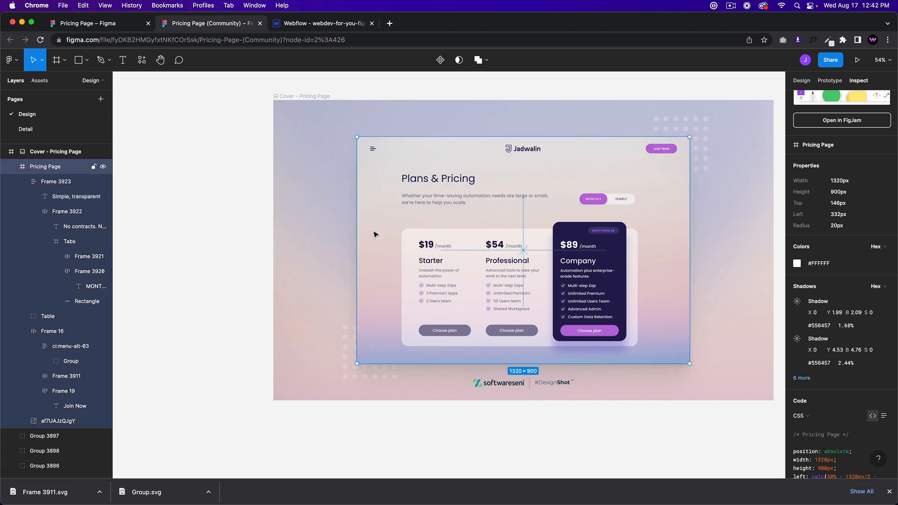
Step: Compare Webflow's pricing-section with Figma's cards, zooming in on the Professional card
{"action": "left_click", "coordinate": [318, 24]}
{"action": "left_click", "coordinate": [75, 96]}
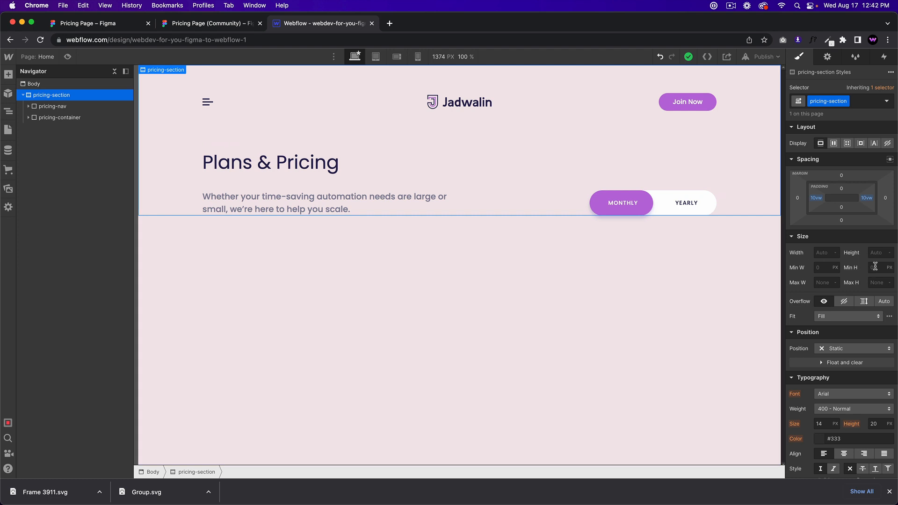
{"action": "left_click", "coordinate": [218, 26]}
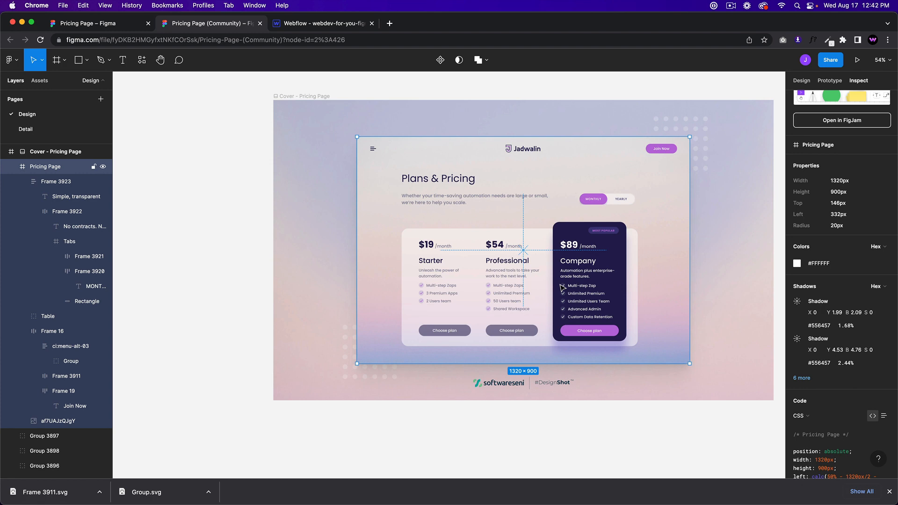
{"action": "scroll", "coordinate": [514, 275], "scroll_direction": "up", "scroll_amount": 5}
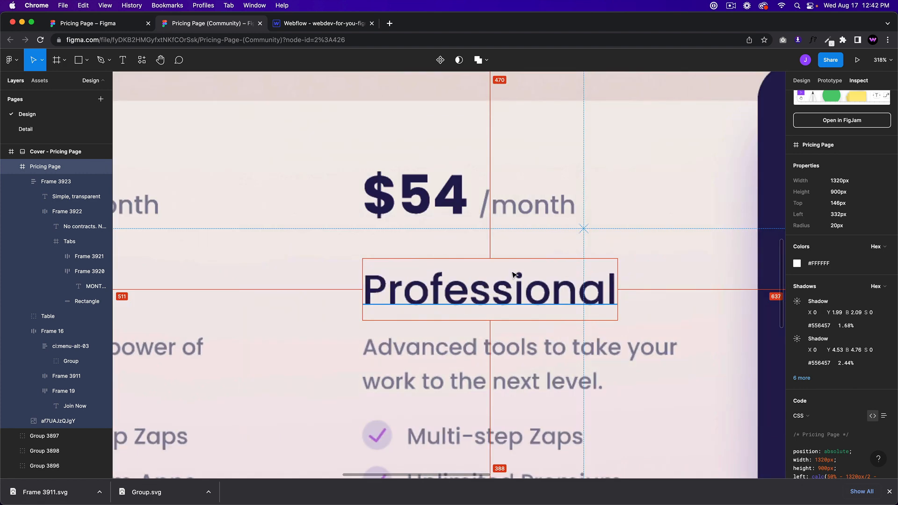
{"action": "scroll", "coordinate": [514, 275], "scroll_direction": "down", "scroll_amount": 2}
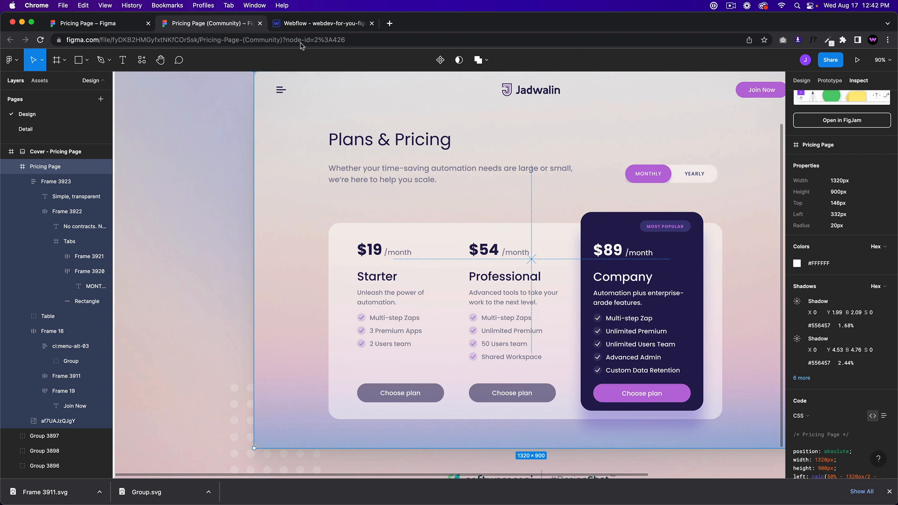
{"action": "left_click", "coordinate": [317, 24]}
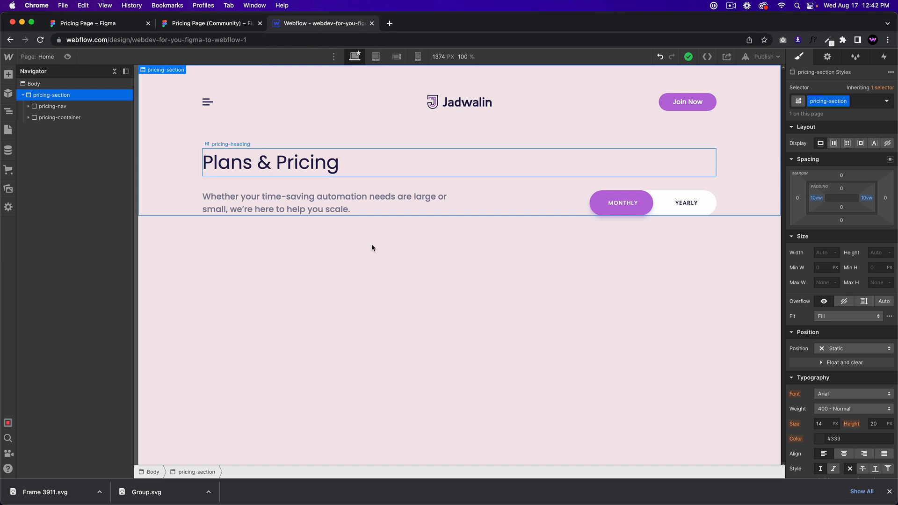
Step: Add a Div Block inside pricing-container with the new class pricing-table-wrapper
{"action": "left_click", "coordinate": [54, 117]}
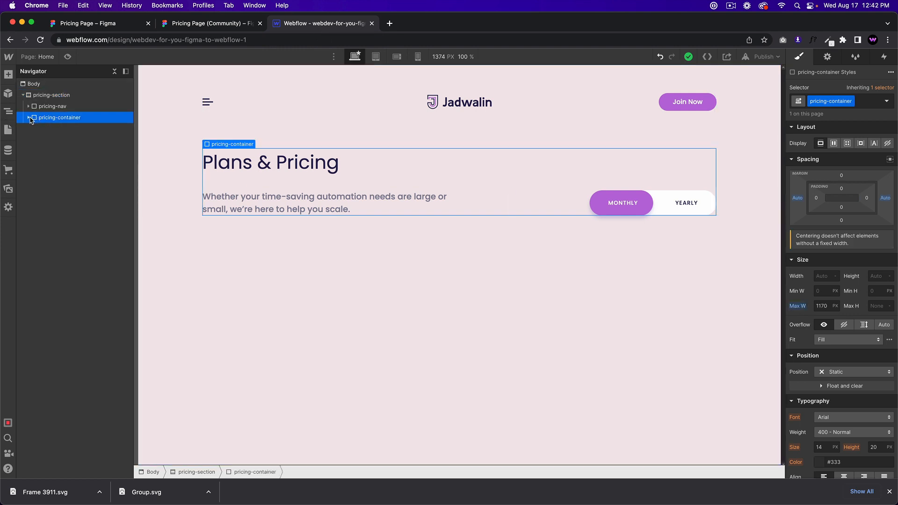
{"action": "left_click", "coordinate": [29, 117]}
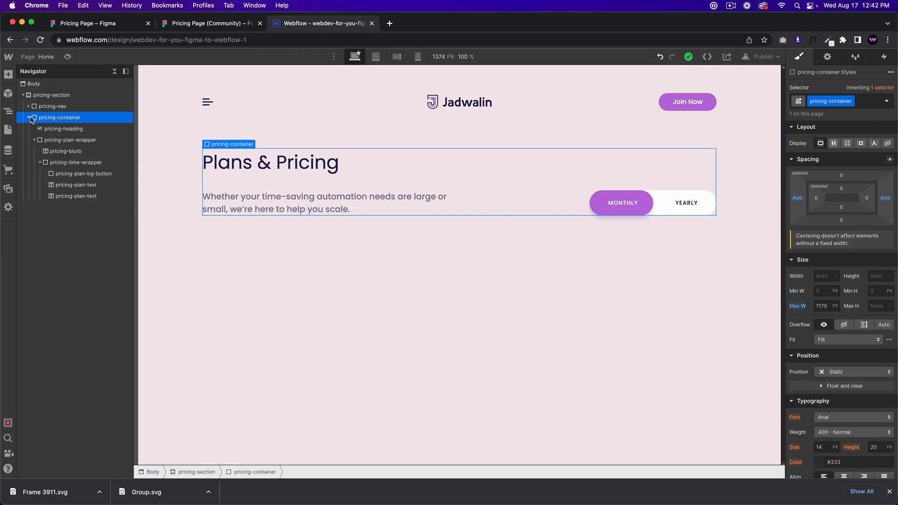
{"action": "left_click", "coordinate": [29, 117]}
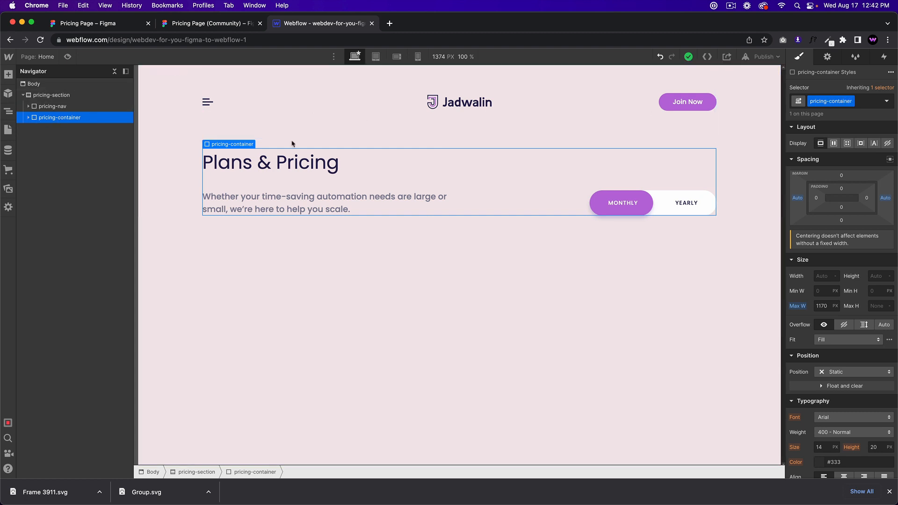
{"action": "left_click", "coordinate": [29, 118]}
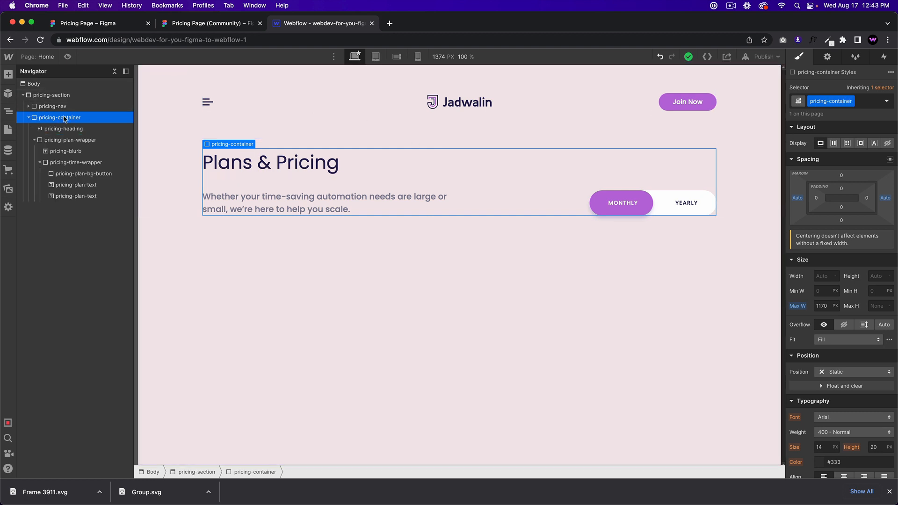
{"action": "key", "text": "super+e"}
{"action": "type", "text": "div"}
{"action": "key", "text": "Return"}
{"action": "left_click", "coordinate": [830, 101]}
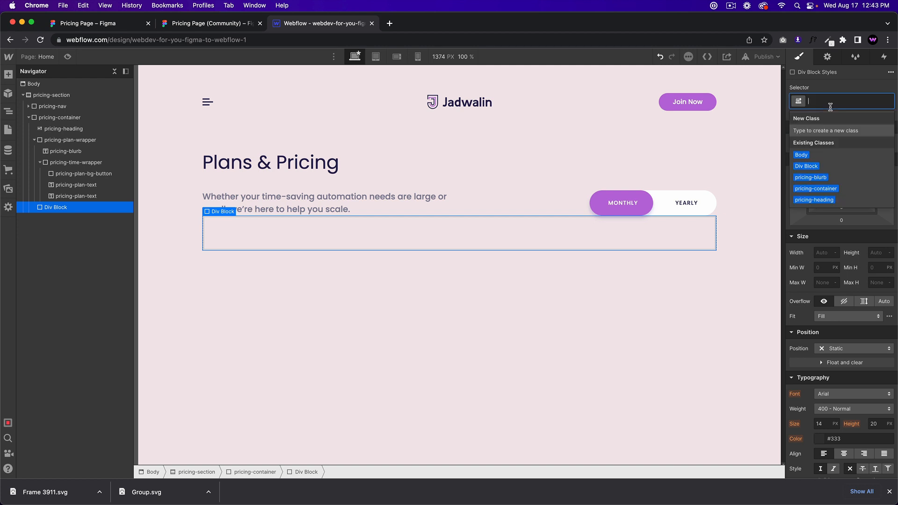
{"action": "type", "text": "pricing-"}
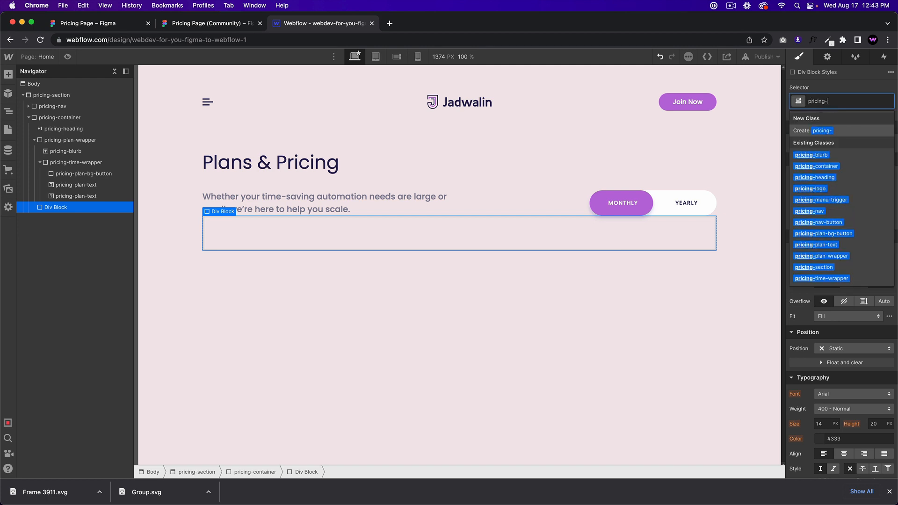
{"action": "type", "text": "table-wrapper"}
{"action": "key", "text": "Return"}
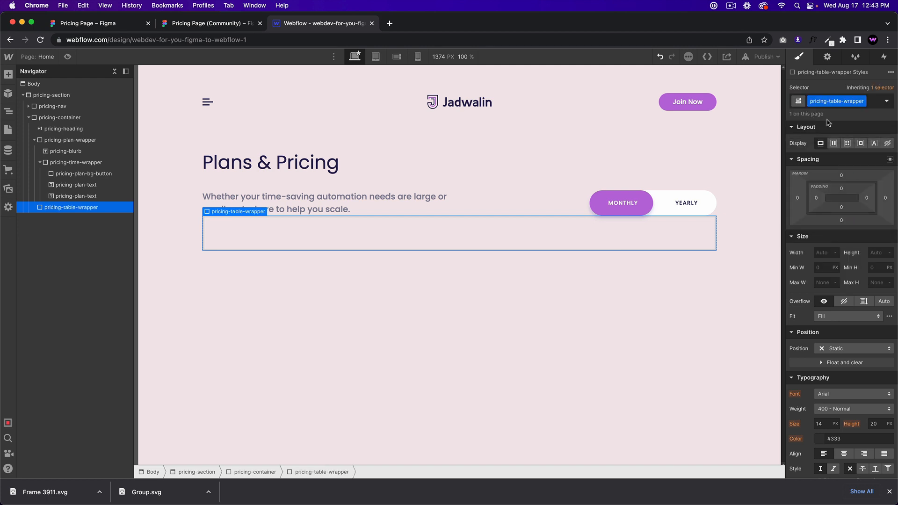
Step: Make pricing-table-wrapper a one-row grid of three 1fr columns with 16px gaps
{"action": "left_click", "coordinate": [849, 145]}
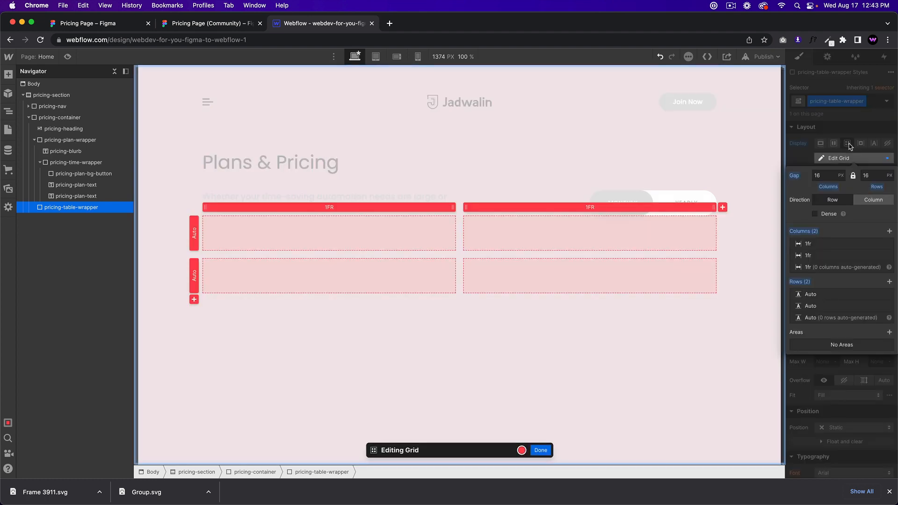
{"action": "left_click", "coordinate": [889, 231]}
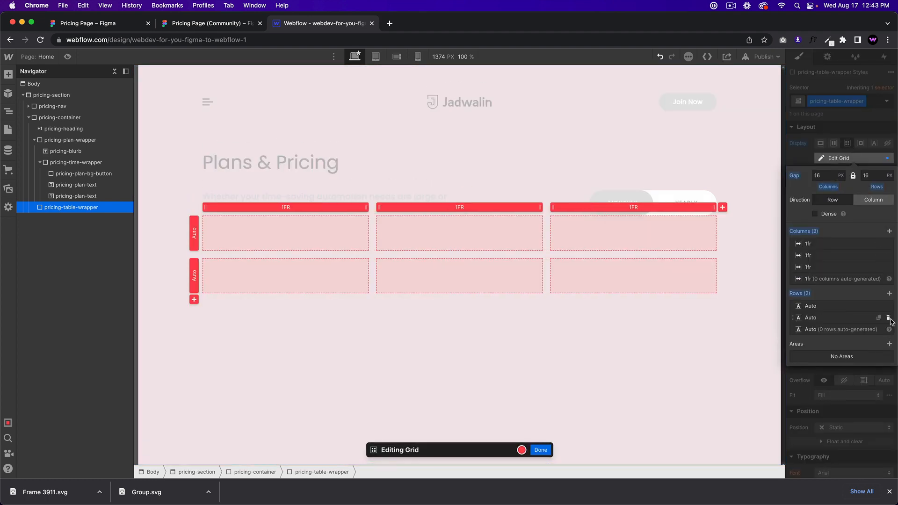
{"action": "left_click", "coordinate": [878, 317]}
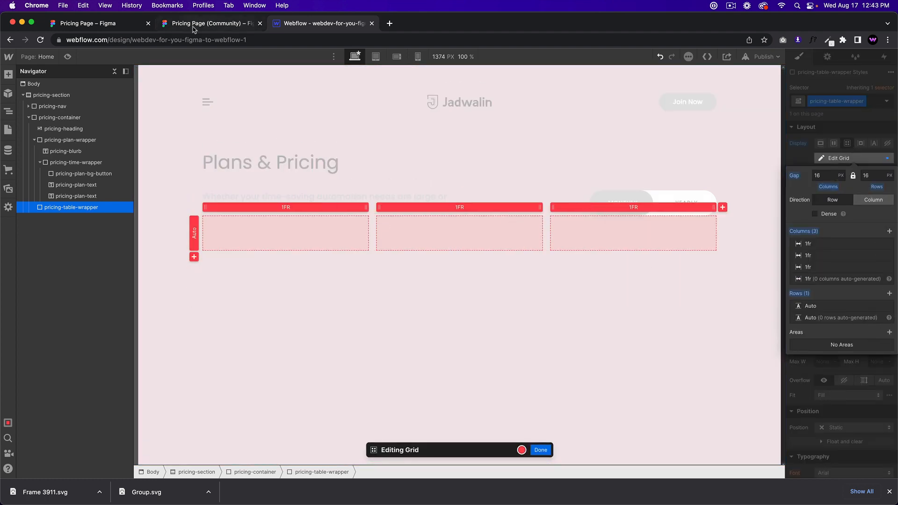
{"action": "left_click", "coordinate": [236, 26]}
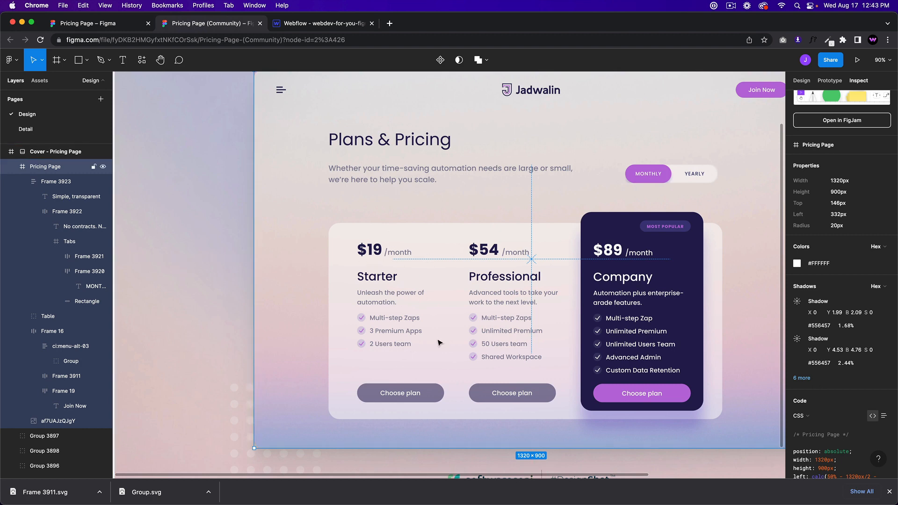
{"action": "left_click", "coordinate": [316, 26]}
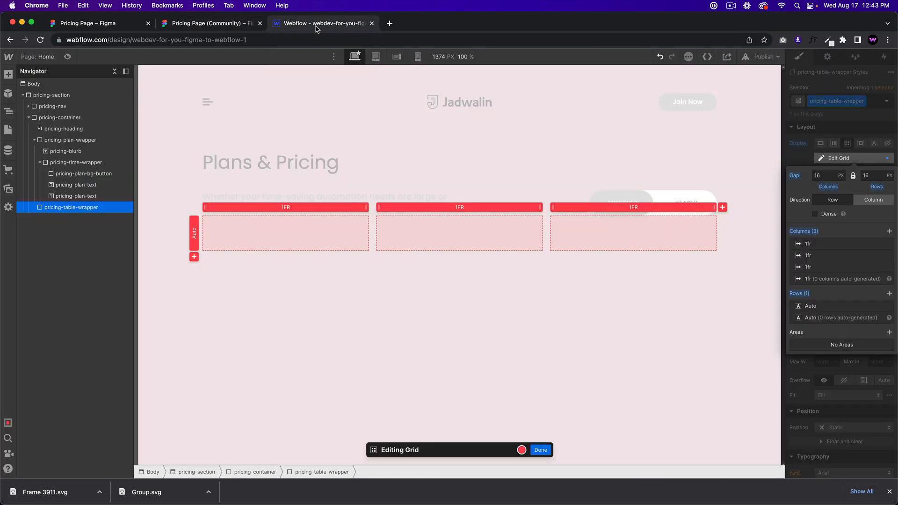
{"action": "left_click", "coordinate": [224, 26]}
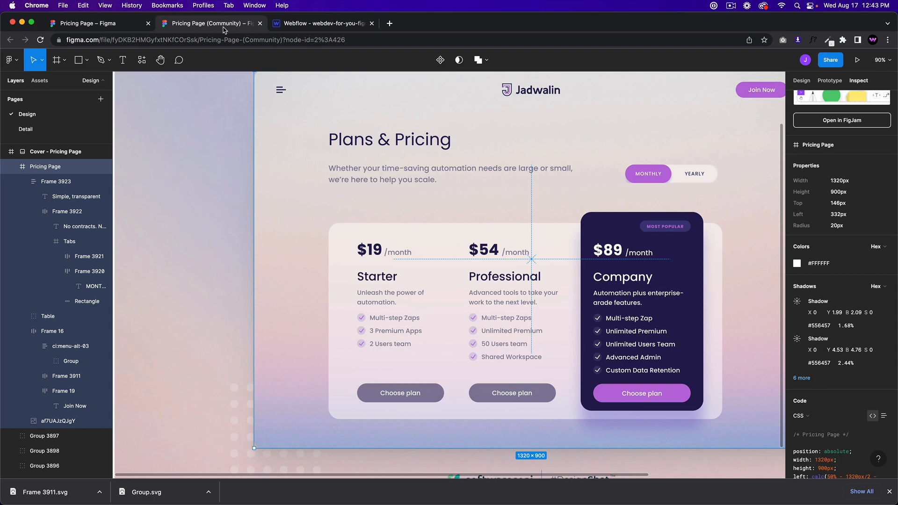
{"action": "left_click", "coordinate": [307, 27]}
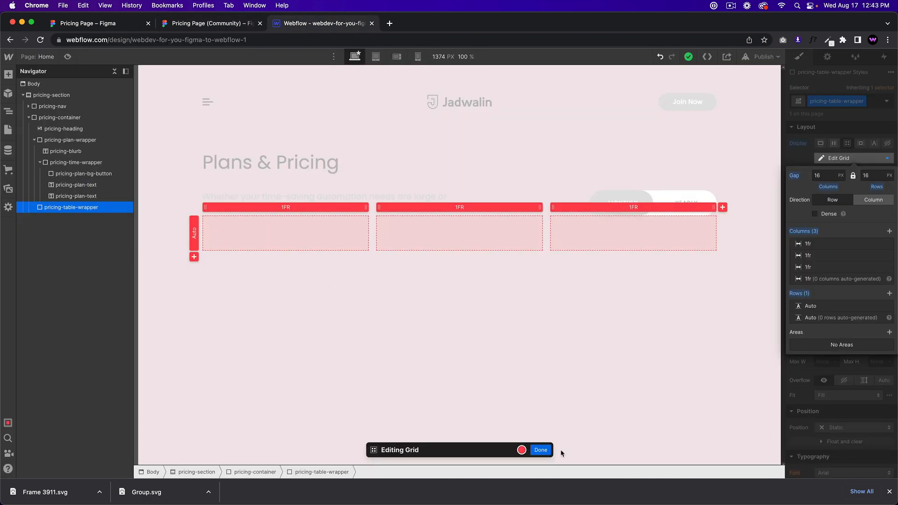
{"action": "left_click", "coordinate": [540, 450]}
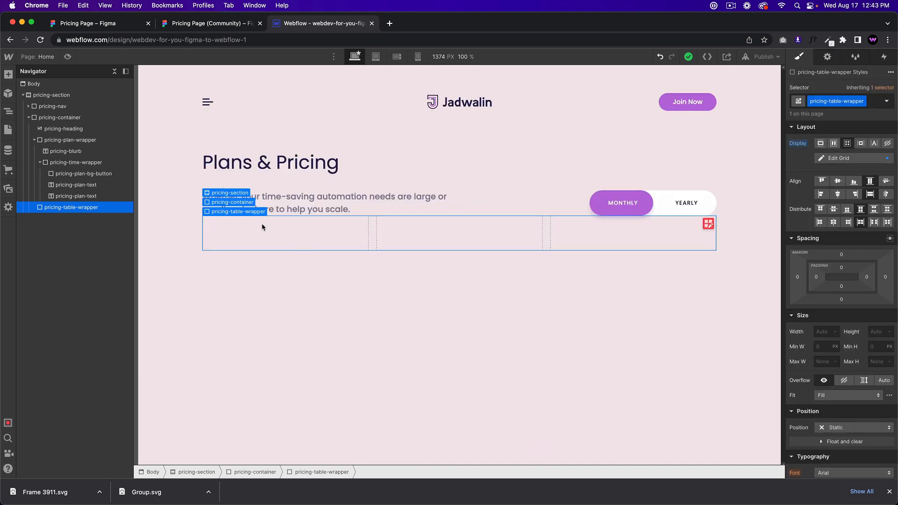
Step: Insert a Div Block in the grid's first cell and give it the new class pricing-column-wrapper
{"action": "key", "text": "super+e"}
{"action": "key", "text": "Return"}
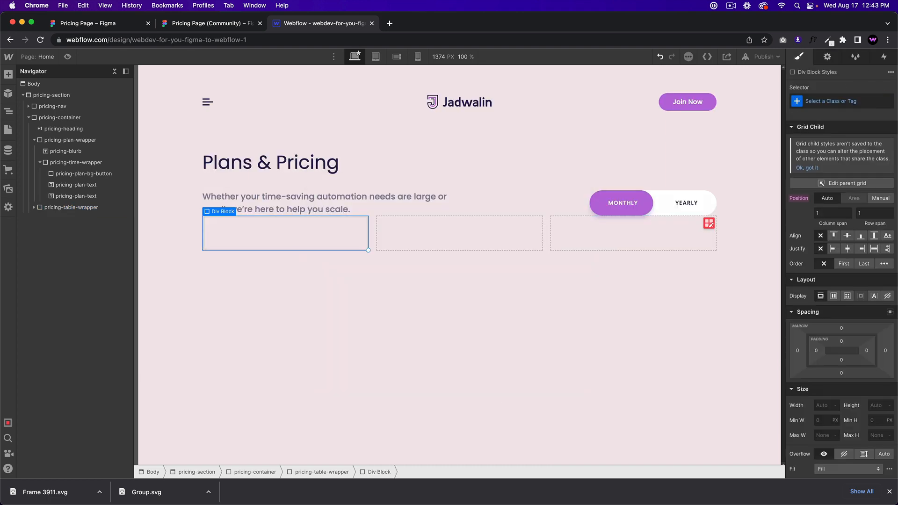
{"action": "left_click", "coordinate": [804, 104]}
{"action": "type", "text": "pricing-tab"}
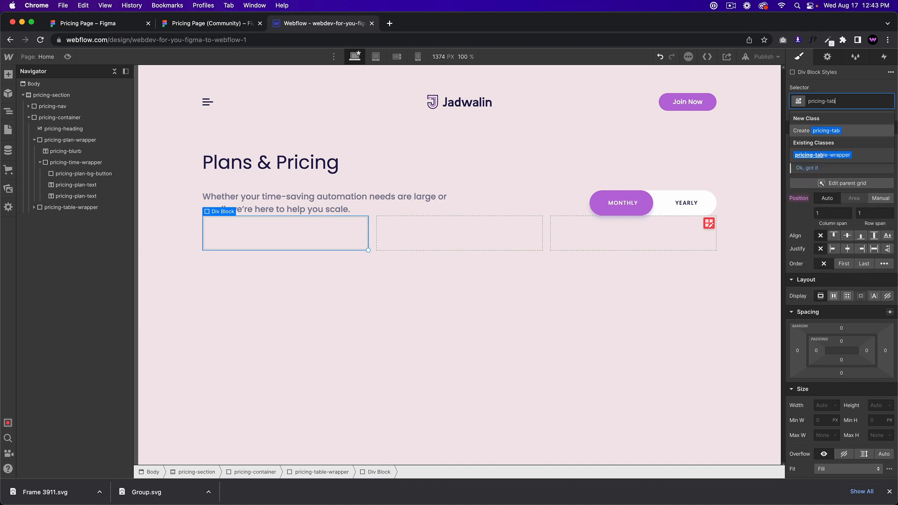
{"action": "type", "text": "le-wrapper"}
{"action": "key", "text": "Return"}
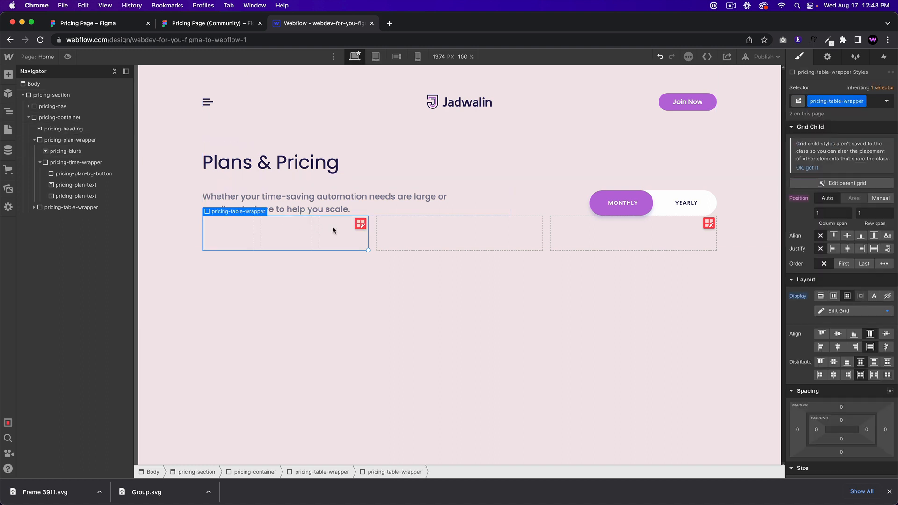
{"action": "key", "text": "super+z"}
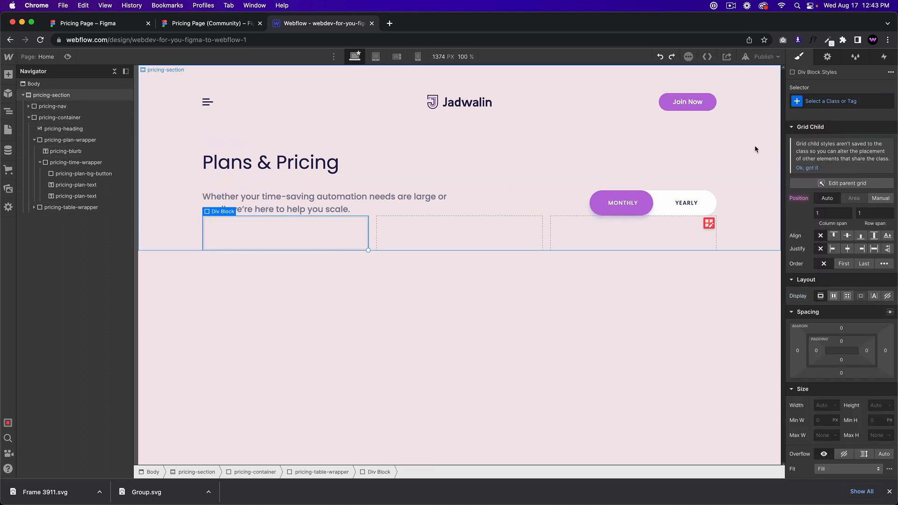
{"action": "left_click", "coordinate": [842, 100]}
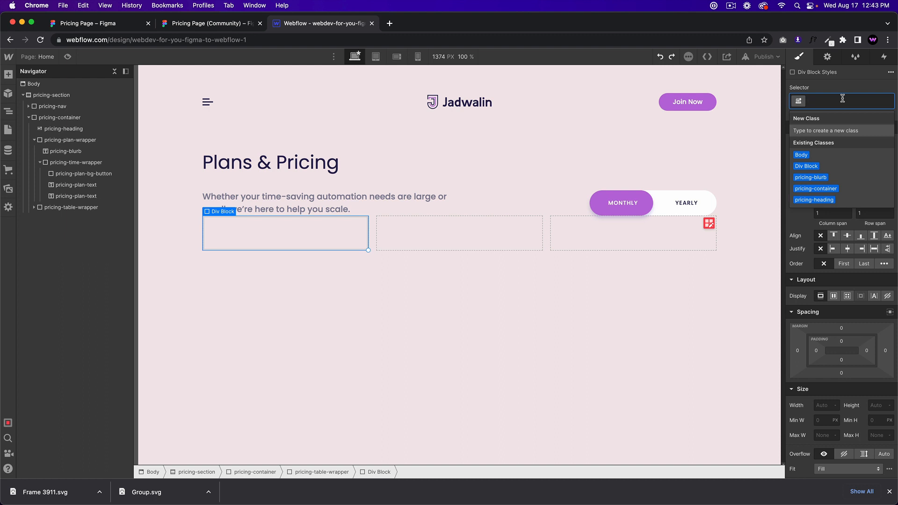
{"action": "type", "text": "pricing-"}
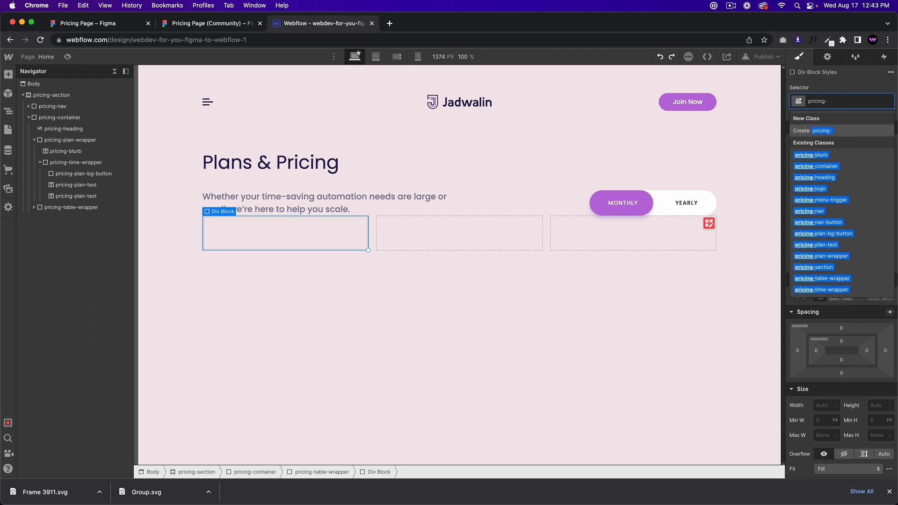
{"action": "type", "text": "column-wrap"}
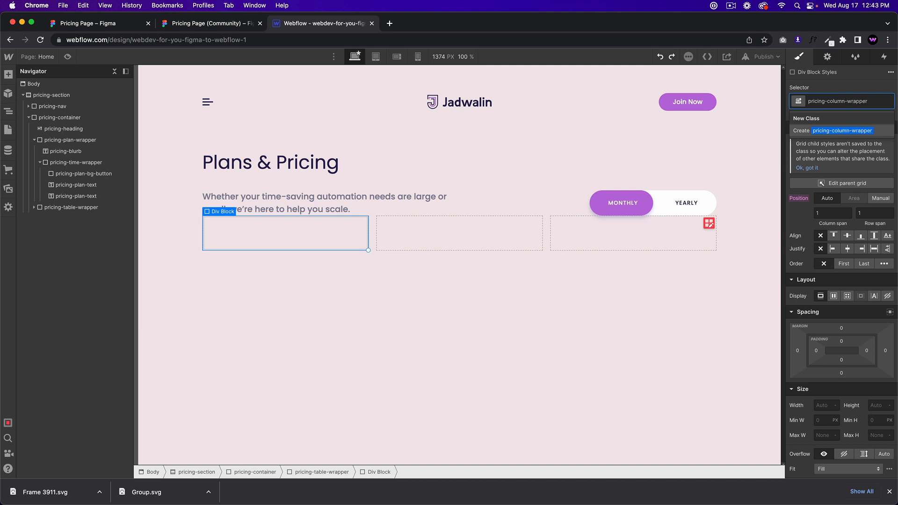
{"action": "type", "text": "per"}
{"action": "key", "text": "Return"}
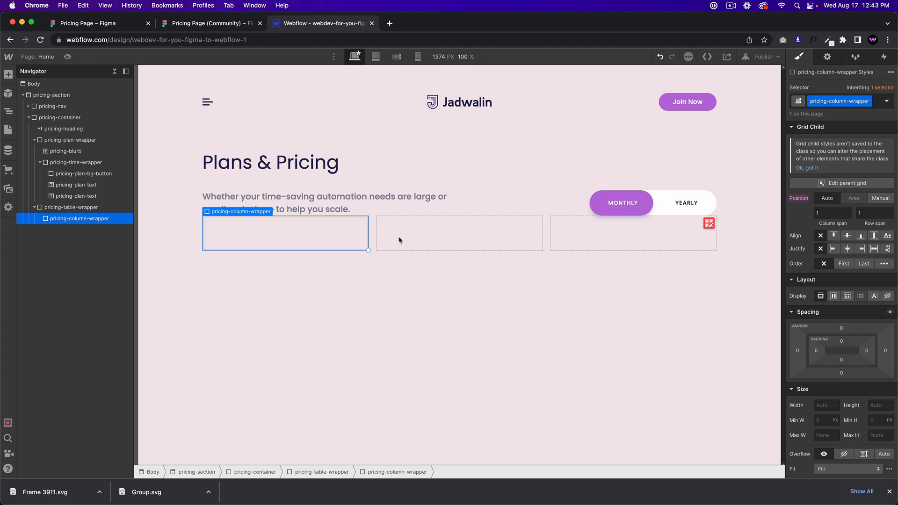
Step: Paste two more pricing-column-wrapper blocks into pricing-table-wrapper to fill all three columns
{"action": "left_click", "coordinate": [418, 237]}
{"action": "key", "text": "super+v"}
{"action": "key", "text": "super+v"}
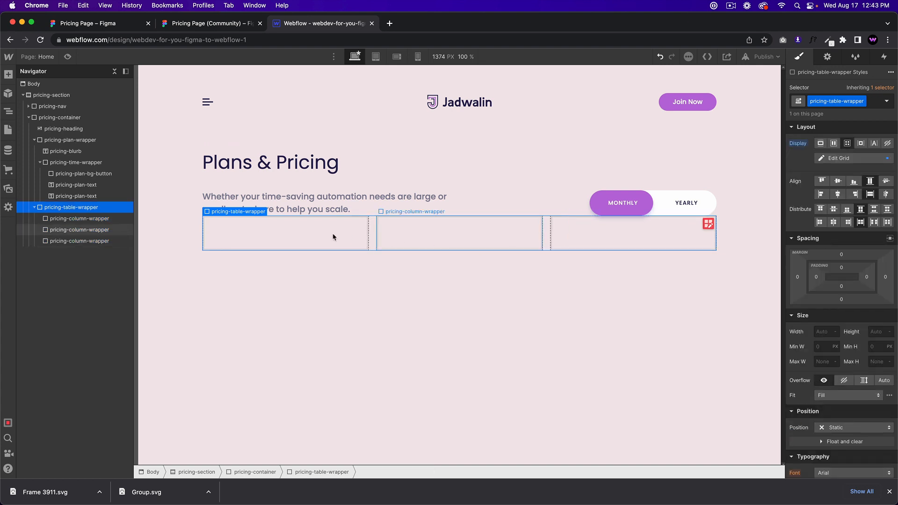
{"action": "left_click", "coordinate": [309, 237]}
{"action": "left_click", "coordinate": [468, 237]}
{"action": "left_click", "coordinate": [617, 236]}
{"action": "left_click", "coordinate": [279, 244]}
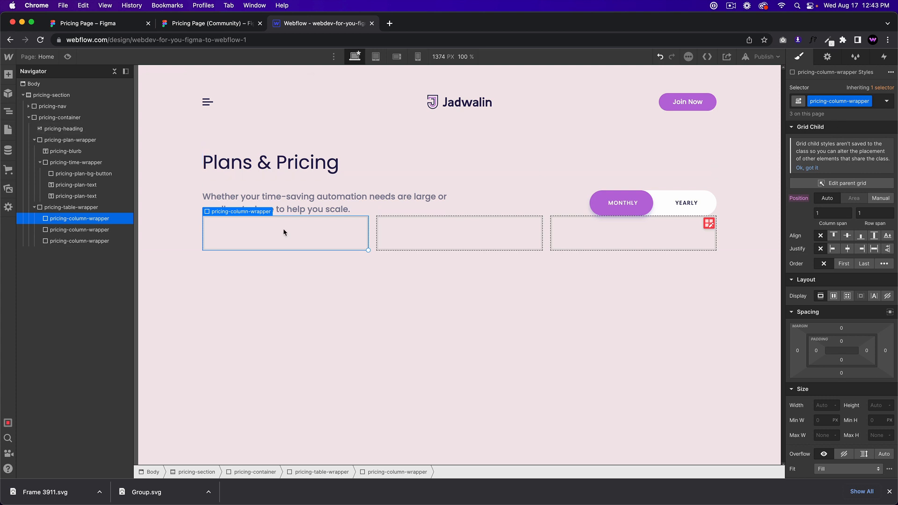
Step: Nest a Div Block classed pricing-column inside the first column wrapper
{"action": "key", "text": "super+e"}
{"action": "type", "text": "div"}
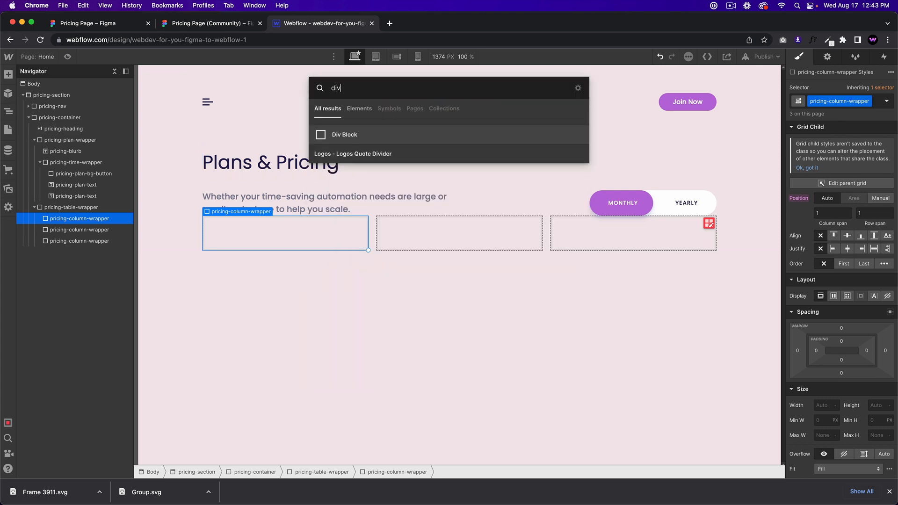
{"action": "key", "text": "Return"}
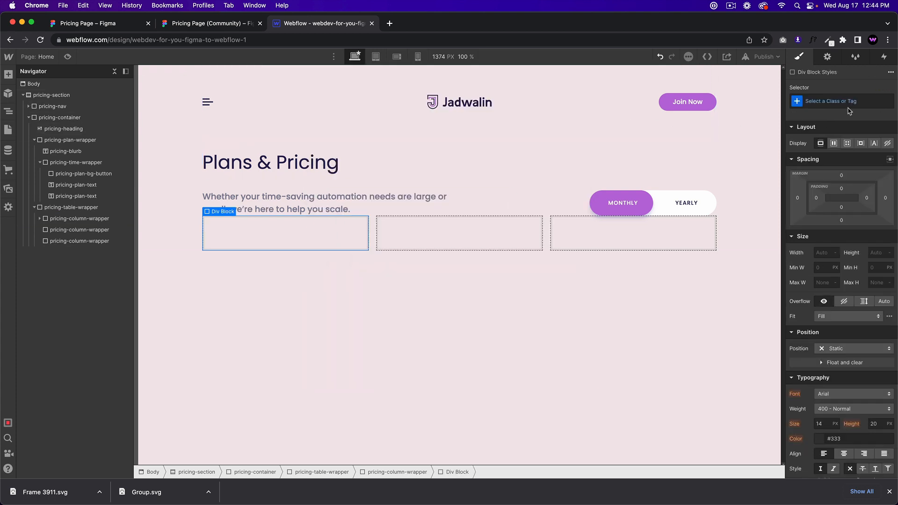
{"action": "left_click", "coordinate": [848, 103]}
{"action": "type", "text": "pricing-c"}
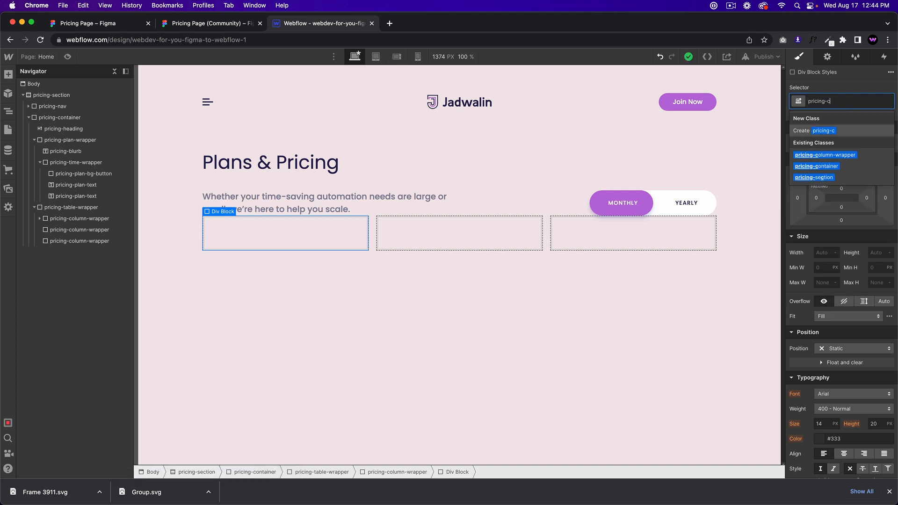
{"action": "type", "text": "olumn"}
{"action": "key", "text": "Return"}
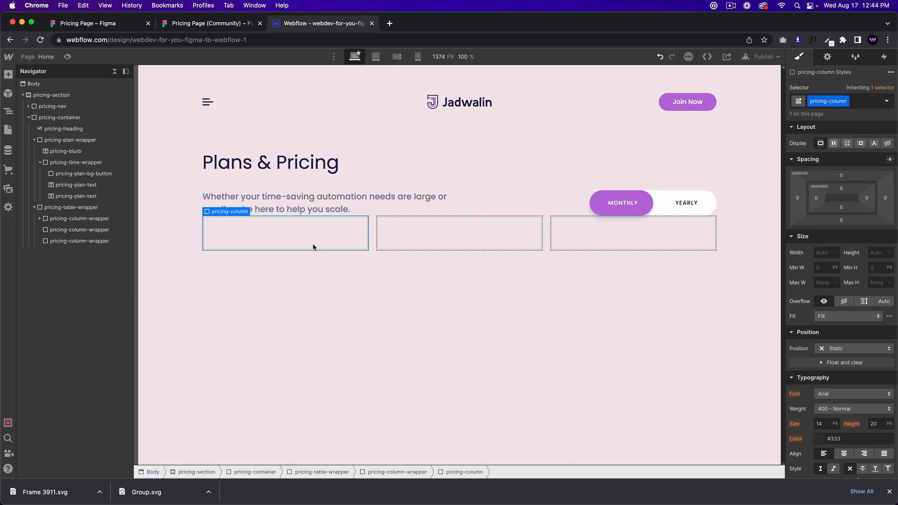
Step: Delete the second and third pricing-column-wrapper blocks, keeping only the first
{"action": "left_click", "coordinate": [401, 233]}
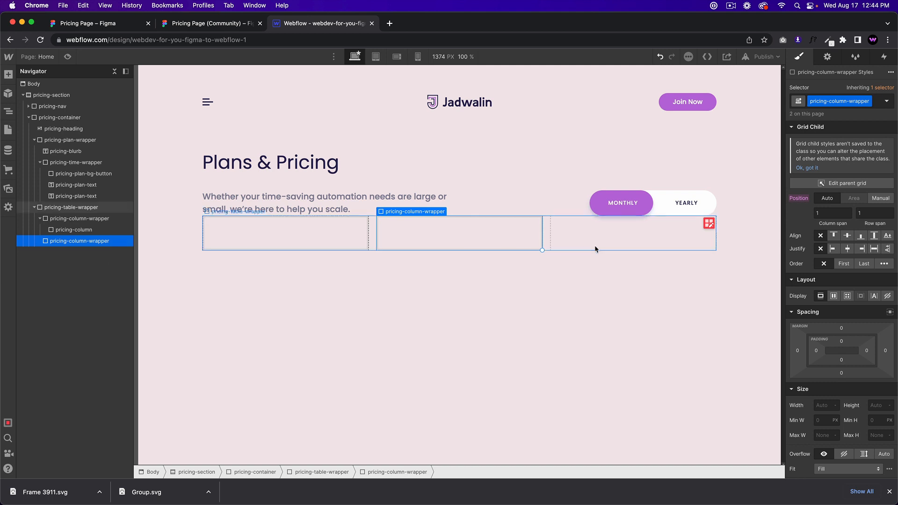
{"action": "key", "text": "BackSpace"}
{"action": "left_click", "coordinate": [463, 244]}
{"action": "key", "text": "BackSpace"}
{"action": "left_click", "coordinate": [302, 239]}
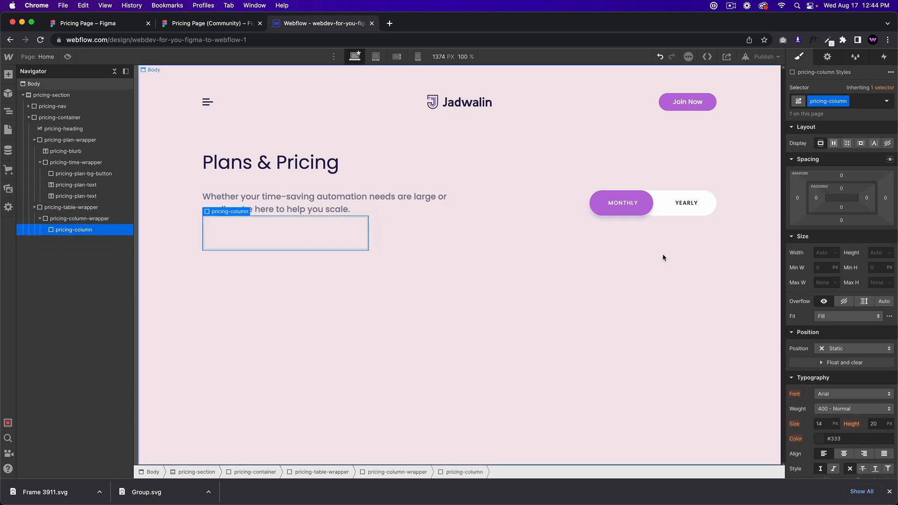
{"action": "left_click", "coordinate": [47, 220]}
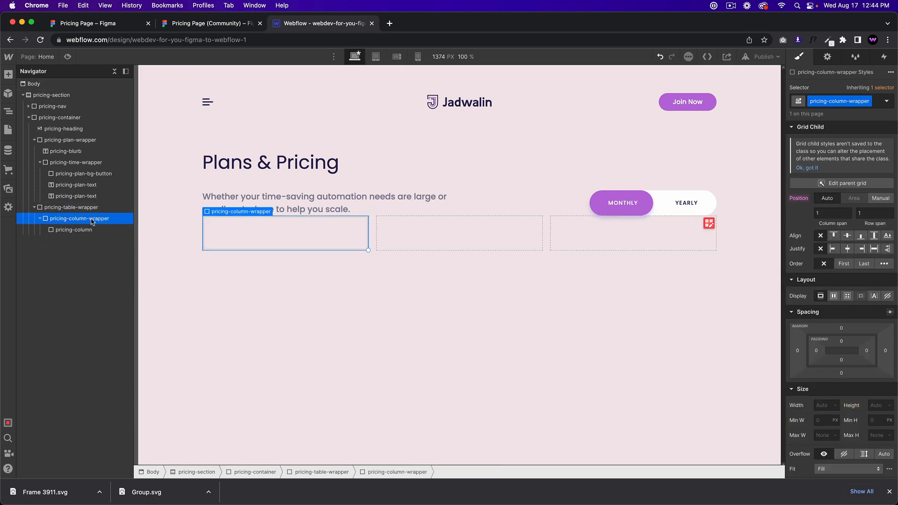
Step: Set pricing-column-wrapper's position to Relative
{"action": "scroll", "coordinate": [828, 407], "scroll_direction": "down", "scroll_amount": 3}
{"action": "scroll", "coordinate": [828, 408], "scroll_direction": "down", "scroll_amount": 1}
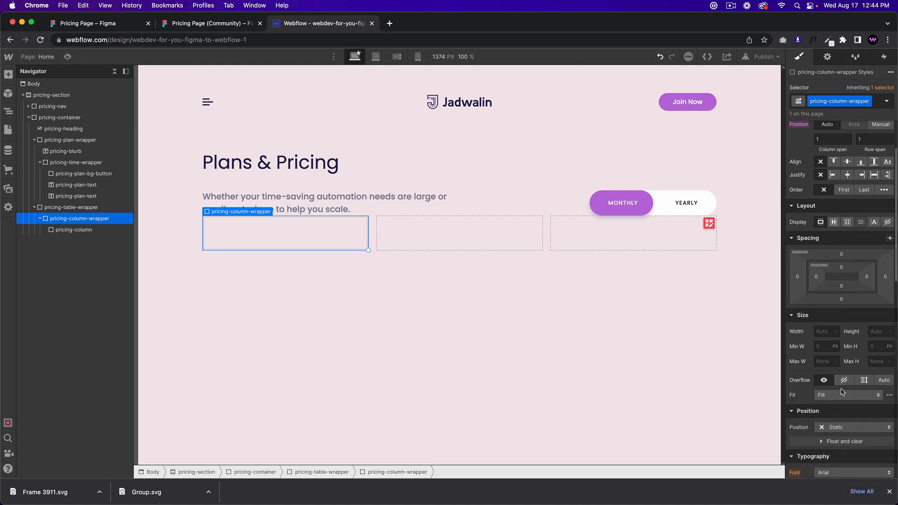
{"action": "scroll", "coordinate": [840, 280], "scroll_direction": "up", "scroll_amount": 1}
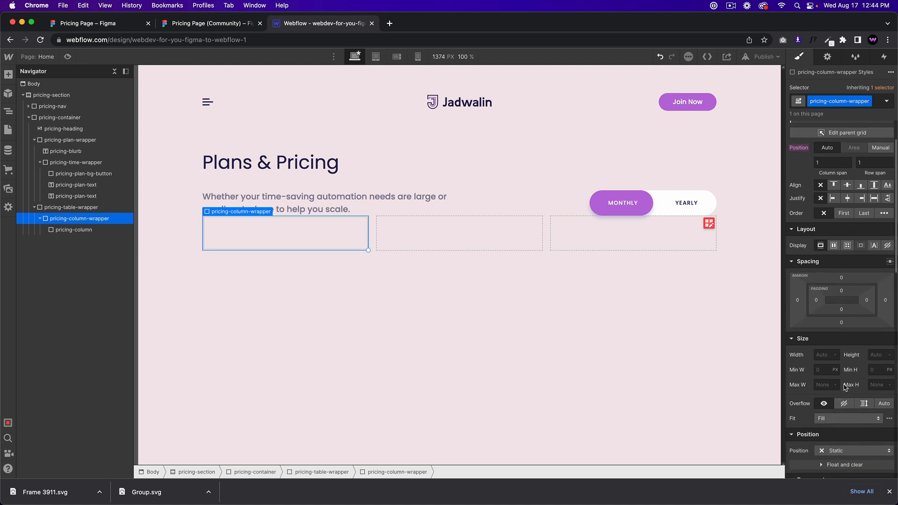
{"action": "left_click", "coordinate": [847, 454]}
{"action": "left_click", "coordinate": [837, 398]}
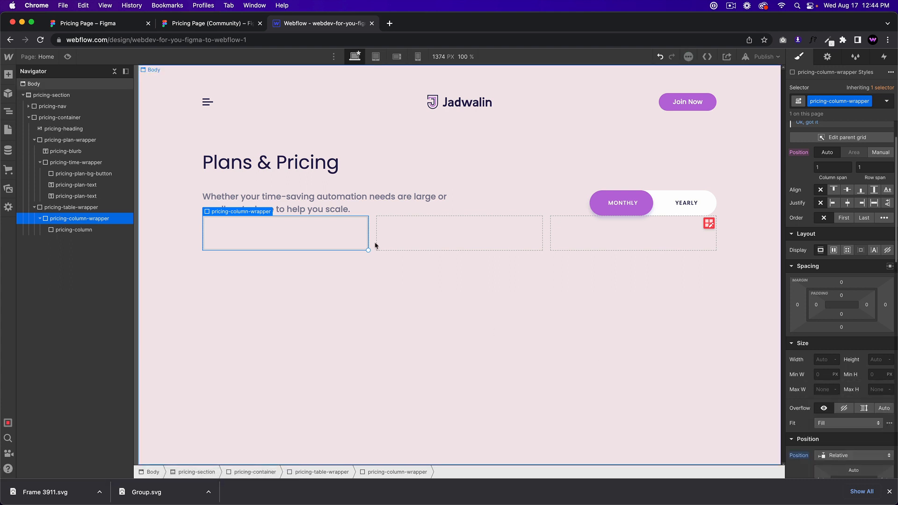
Step: Make pricing-column absolutely positioned with a position preset, then bring up the Figma design
{"action": "left_click", "coordinate": [319, 235]}
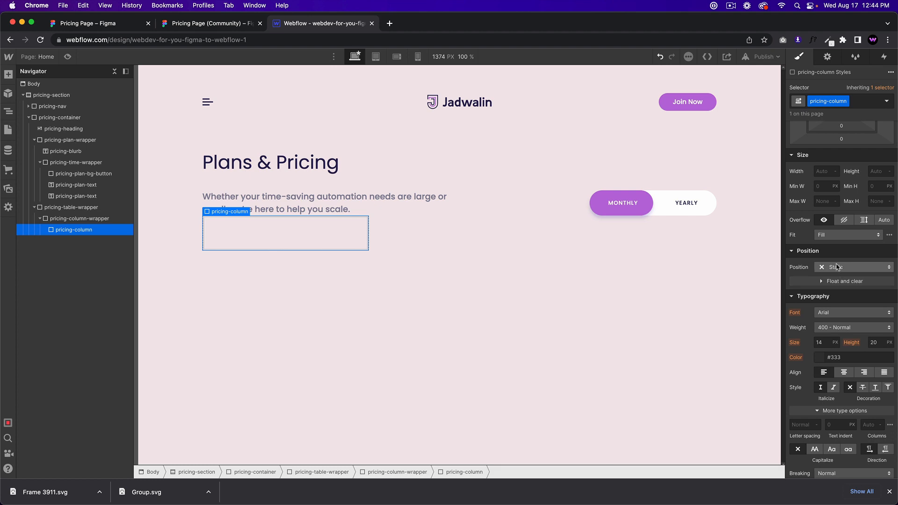
{"action": "left_click", "coordinate": [839, 268]}
{"action": "left_click", "coordinate": [852, 294]}
{"action": "left_click", "coordinate": [890, 280]}
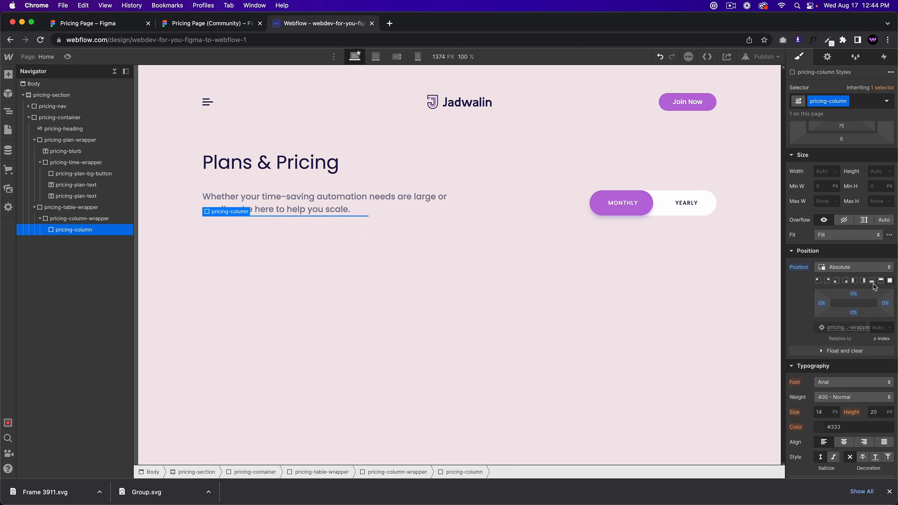
{"action": "left_click", "coordinate": [217, 25]}
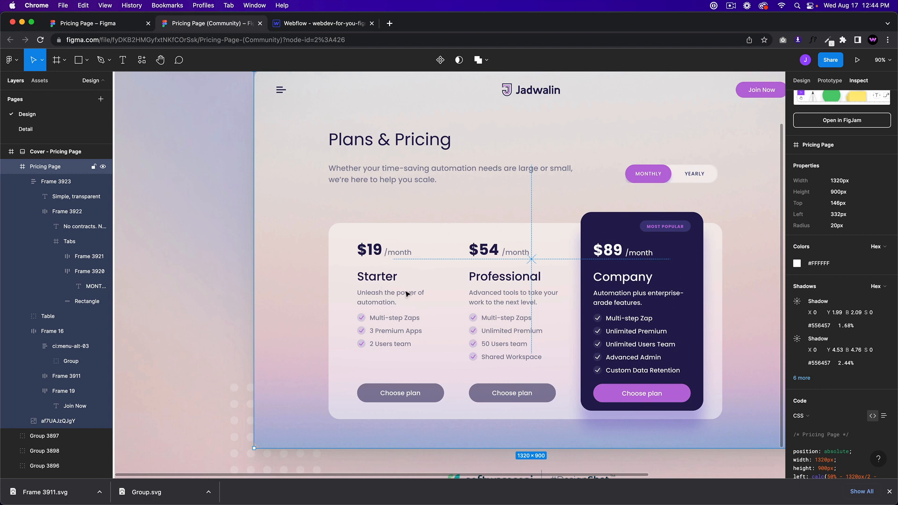
Step: Back in Webflow, insert a Text Block into pricing-column using Quick Find ('text b')
{"action": "left_click", "coordinate": [333, 26]}
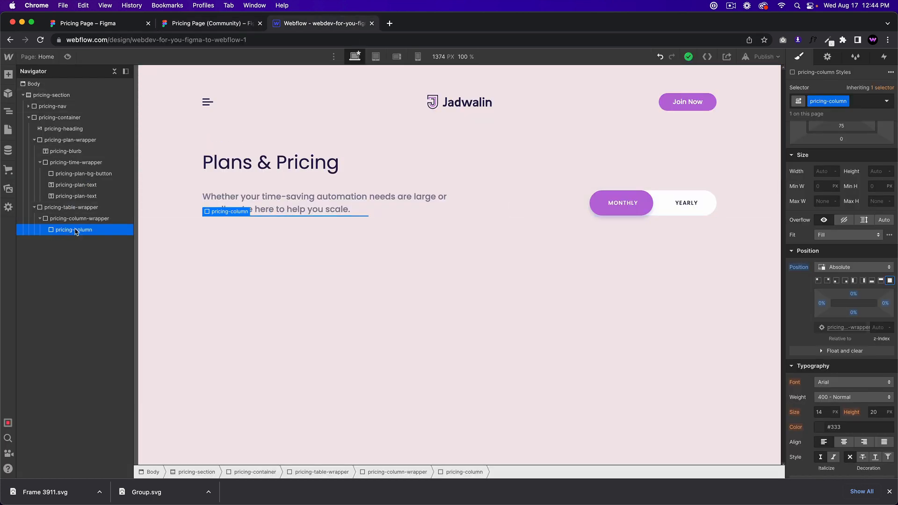
{"action": "key", "text": "super+k"}
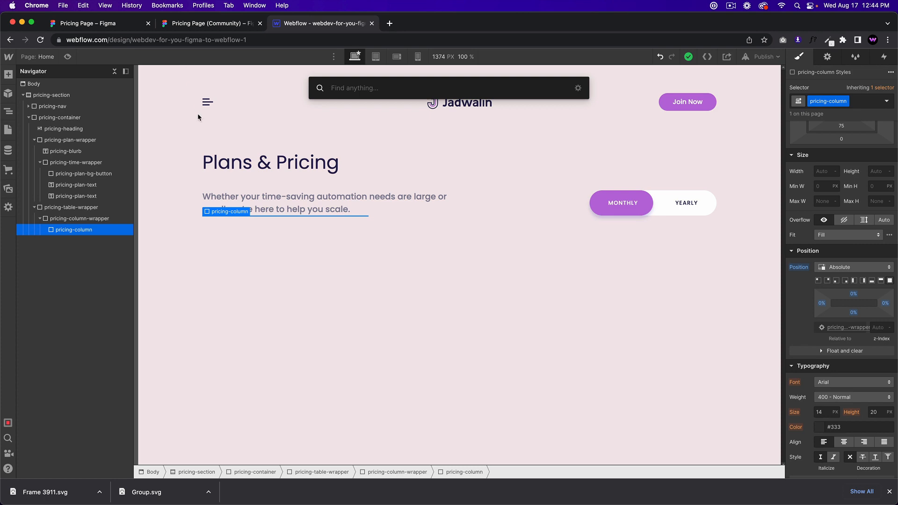
{"action": "type", "text": "text blo"}
{"action": "key", "text": "Return"}
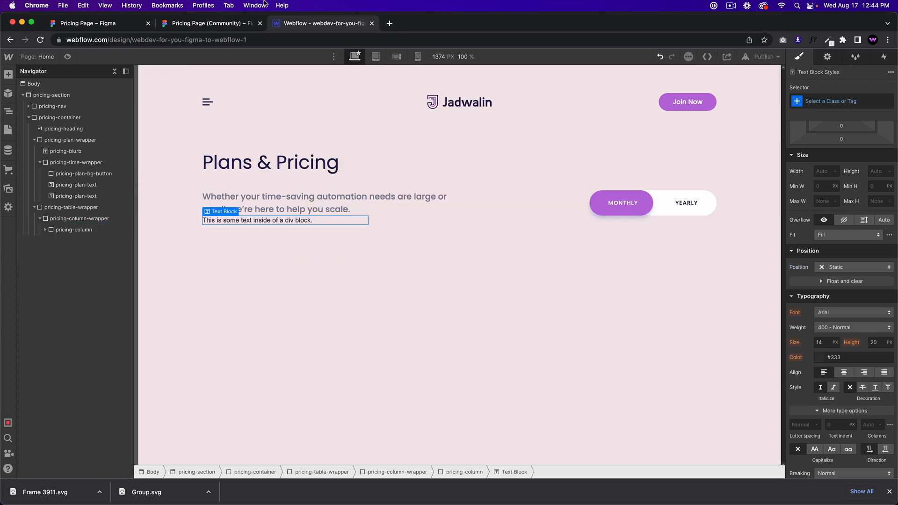
Step: Give the new text block the class pricing-price
{"action": "left_click", "coordinate": [248, 23]}
{"action": "left_click", "coordinate": [319, 24]}
{"action": "left_click", "coordinate": [836, 100]}
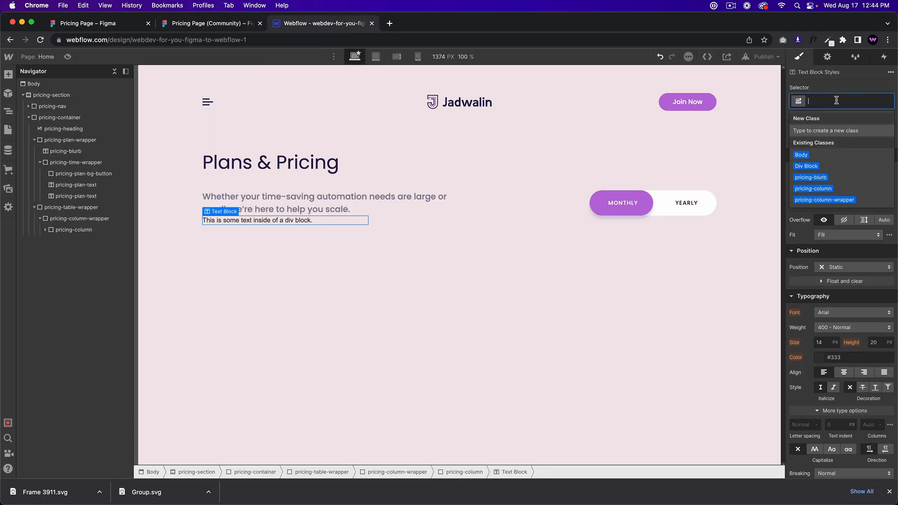
{"action": "type", "text": "pricing-"}
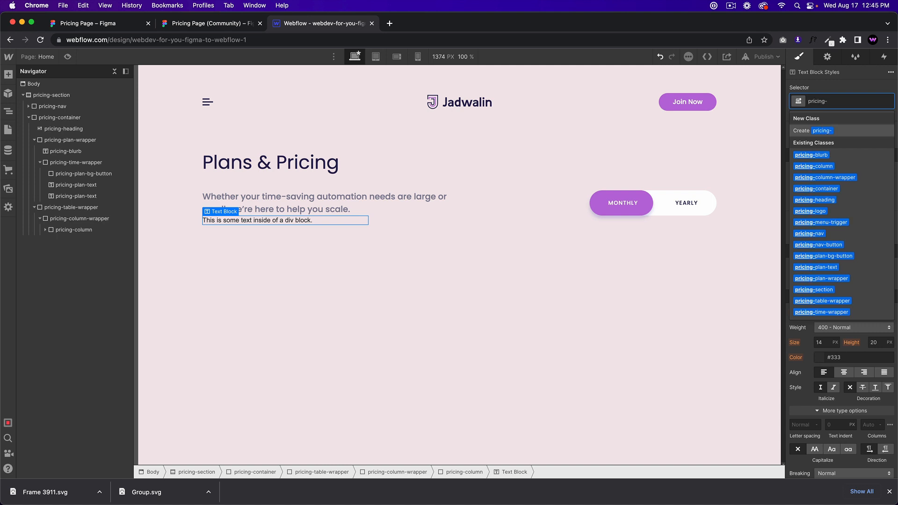
{"action": "type", "text": "price"}
{"action": "key", "text": "Return"}
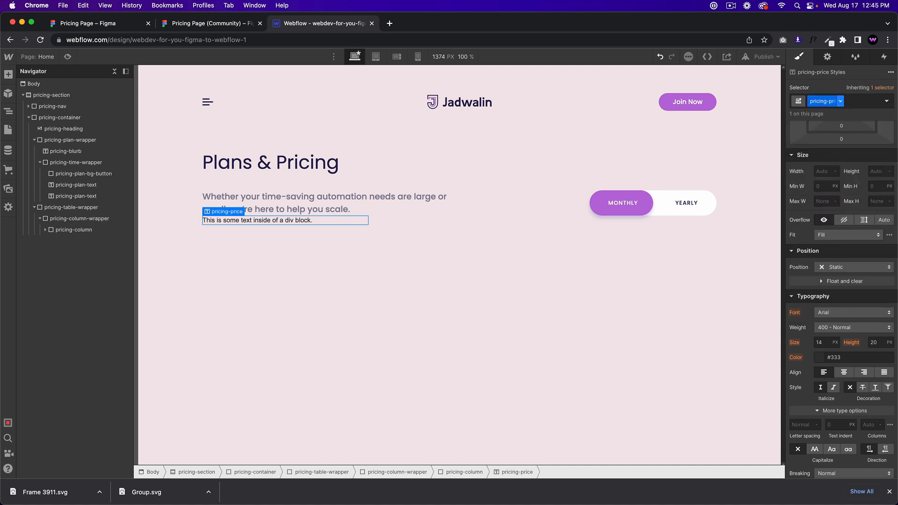
Step: Replace the placeholder text with the $19 price wording
{"action": "left_click", "coordinate": [324, 220]}
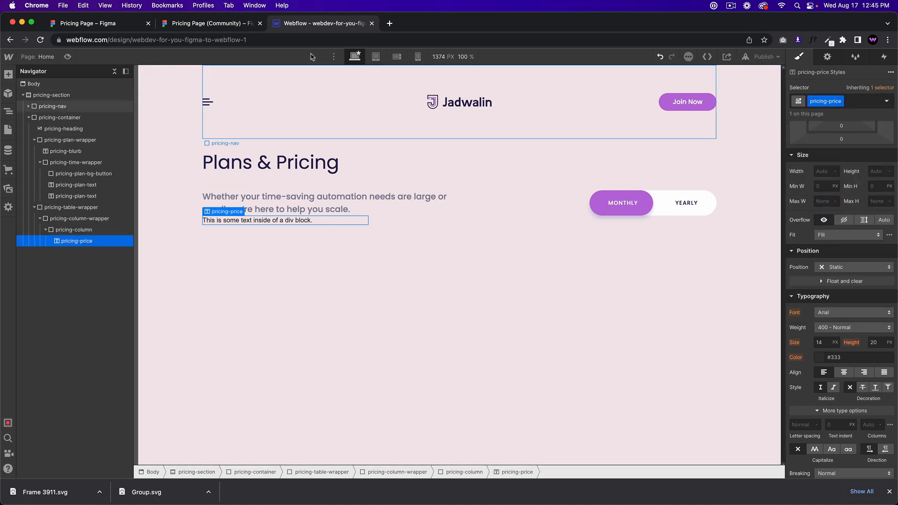
{"action": "left_click", "coordinate": [240, 28]}
{"action": "left_click", "coordinate": [315, 26]}
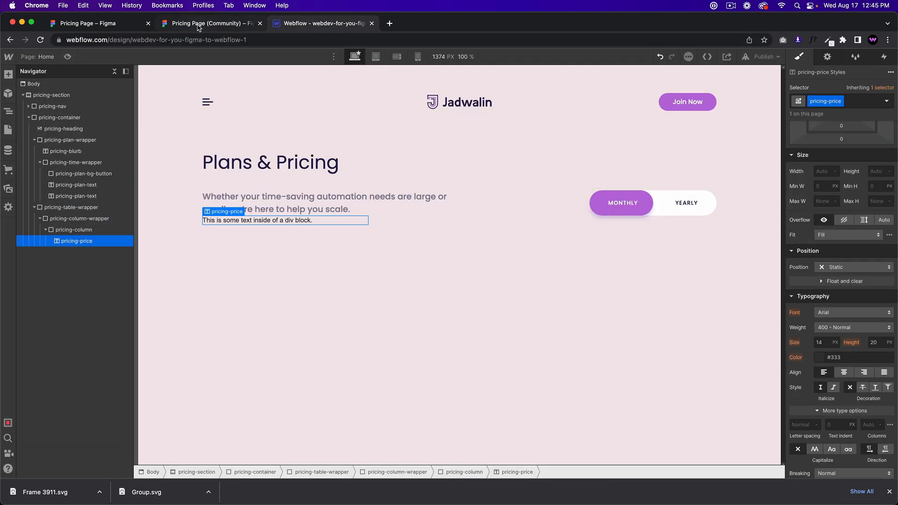
{"action": "left_click", "coordinate": [234, 23]}
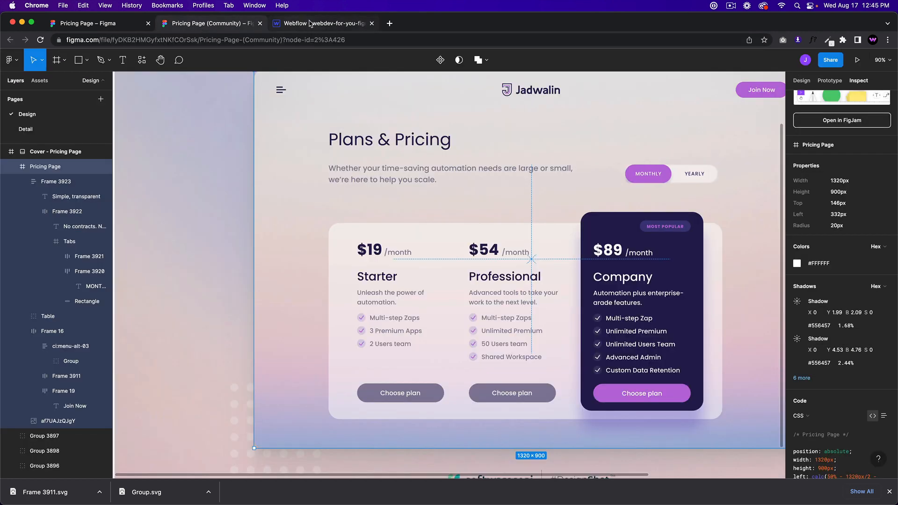
{"action": "left_click", "coordinate": [310, 25]}
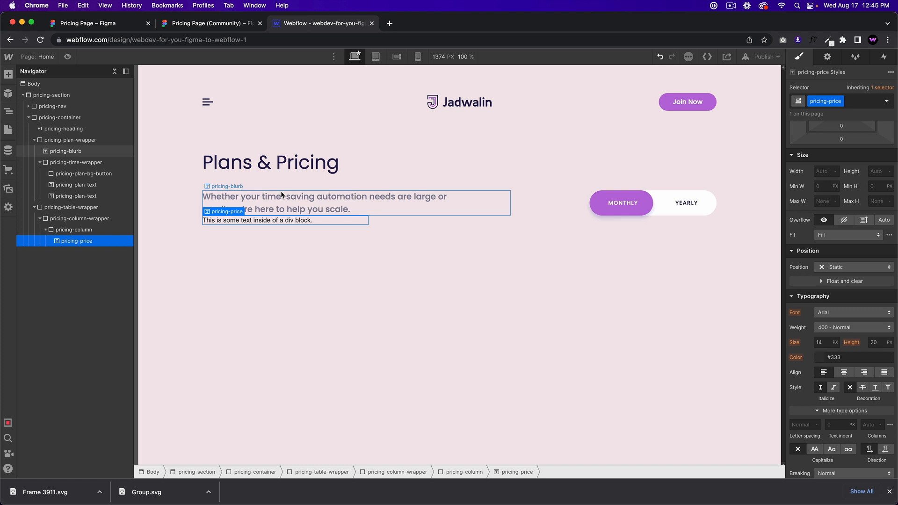
{"action": "double_click", "coordinate": [275, 222]}
{"action": "type", "text": "$19/Month"}
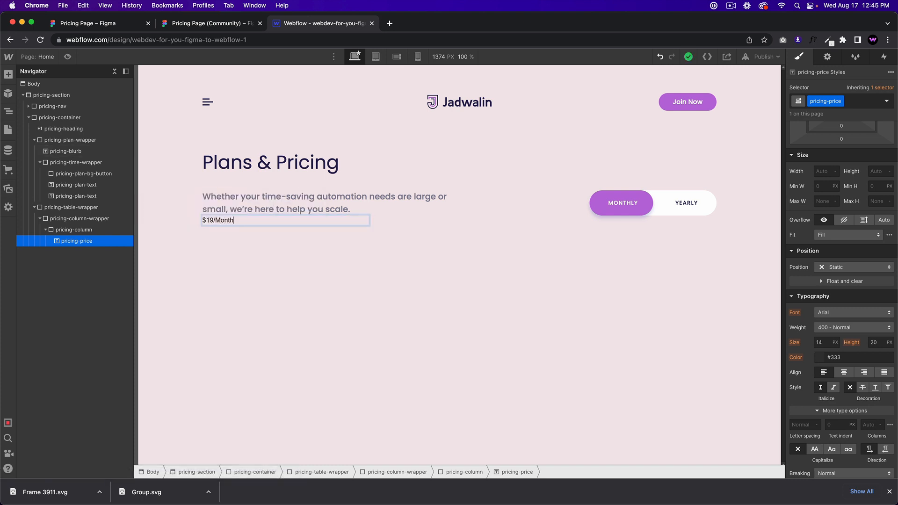
{"action": "left_click", "coordinate": [194, 300]}
Step: Lowercase the M so the price reads $19/month, matching Figma
{"action": "left_click", "coordinate": [221, 23]}
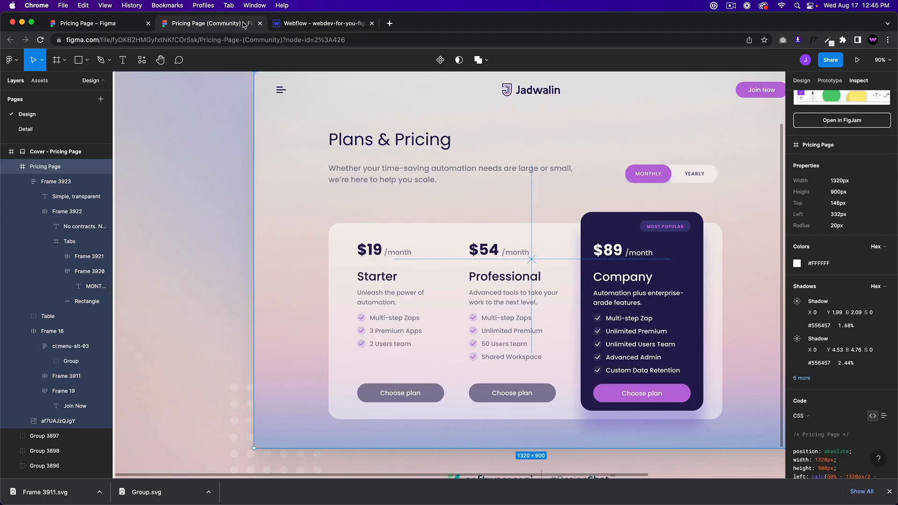
{"action": "left_click", "coordinate": [348, 25]}
{"action": "left_click", "coordinate": [232, 221]}
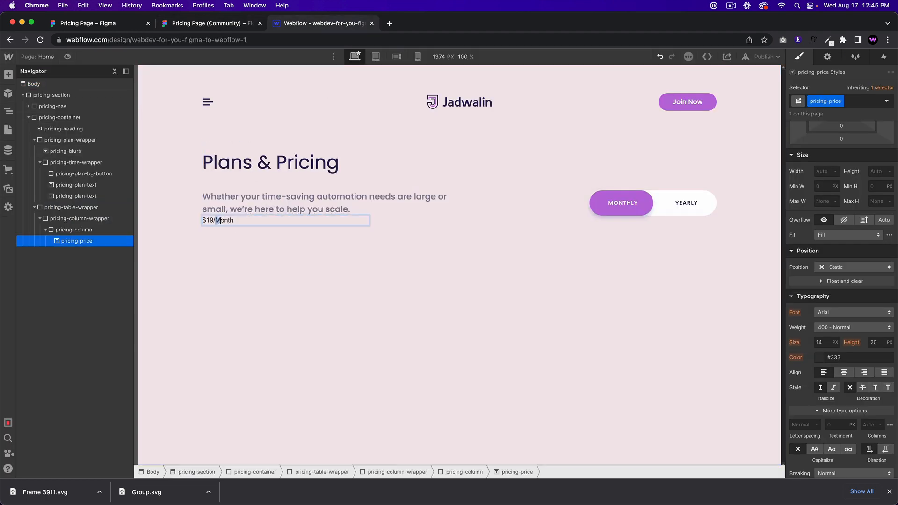
{"action": "type", "text": "m"}
{"action": "left_click", "coordinate": [239, 237]}
{"action": "left_click", "coordinate": [236, 222]}
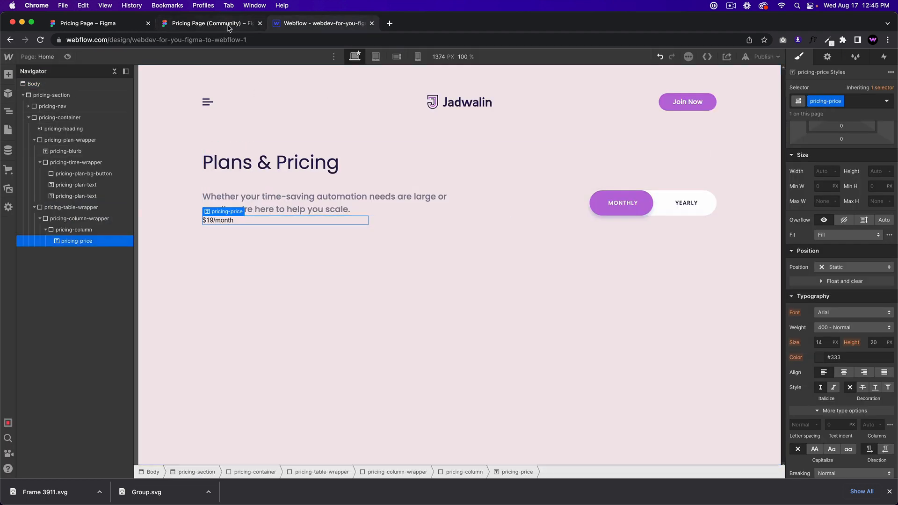
Step: In Figma, drill into the Starter card and select the /month text layer
{"action": "left_click", "coordinate": [228, 26]}
{"action": "left_click", "coordinate": [391, 258]}
{"action": "double_click", "coordinate": [400, 257]}
{"action": "double_click", "coordinate": [400, 255]}
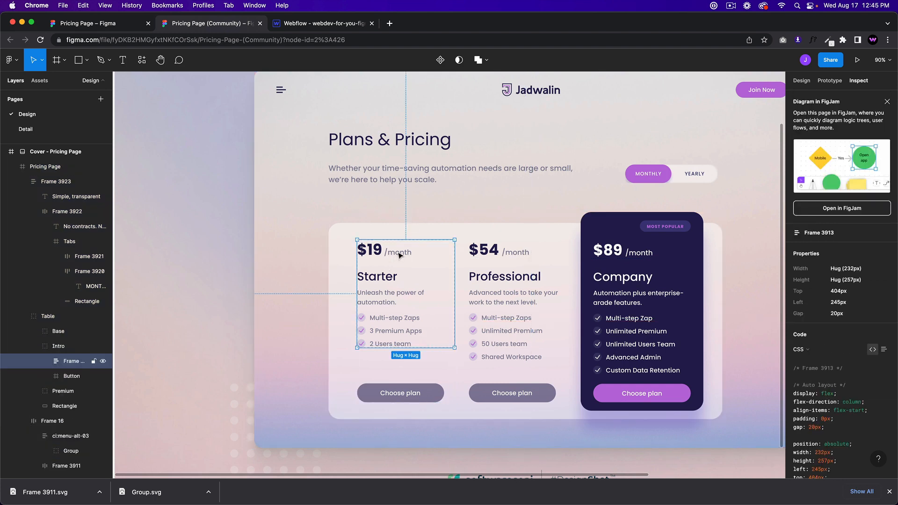
{"action": "double_click", "coordinate": [400, 255]}
{"action": "double_click", "coordinate": [400, 256]}
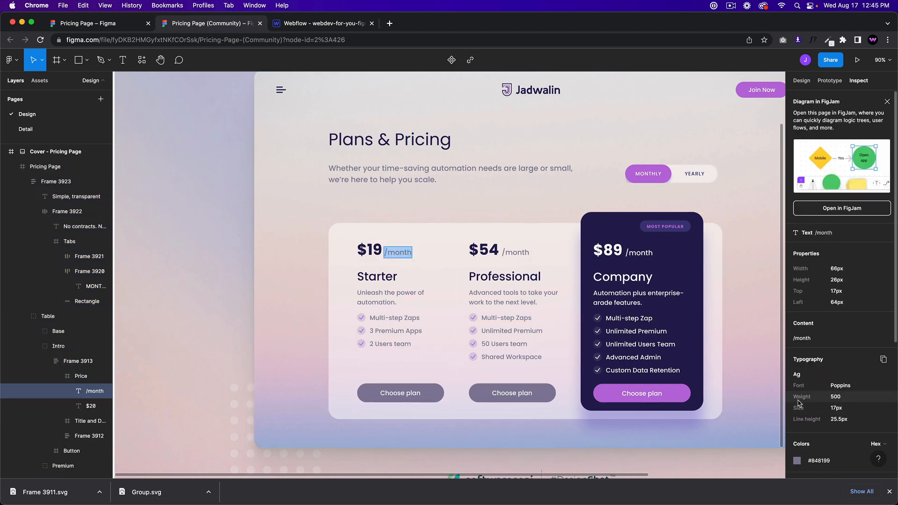
Step: Style pricing-price in Poppins, size 20, line height 26, weight 500 Medium
{"action": "left_click", "coordinate": [328, 27]}
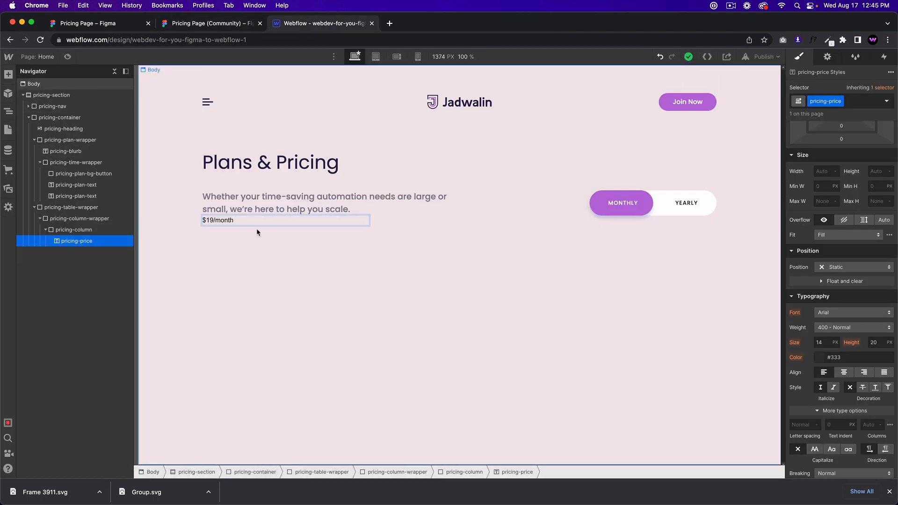
{"action": "left_click", "coordinate": [846, 313]}
{"action": "left_click", "coordinate": [835, 369]}
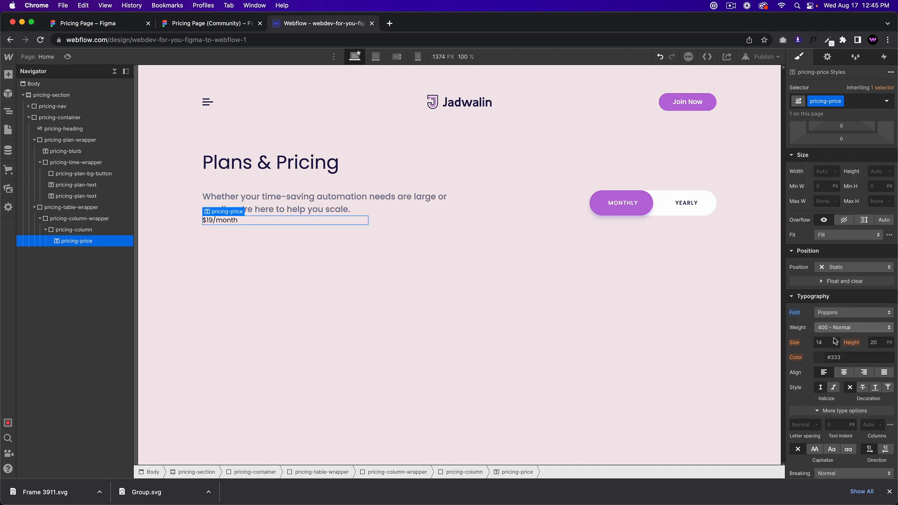
{"action": "left_click", "coordinate": [827, 343]}
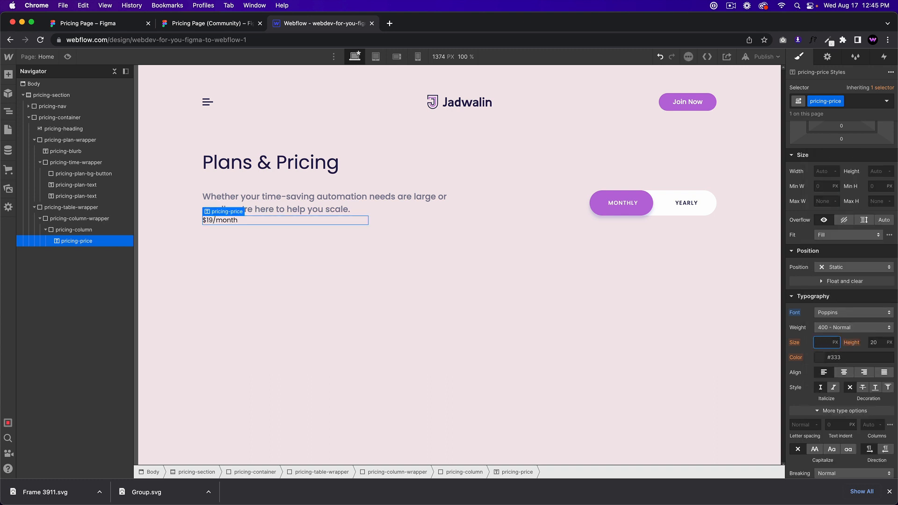
{"action": "key", "text": "Tab"}
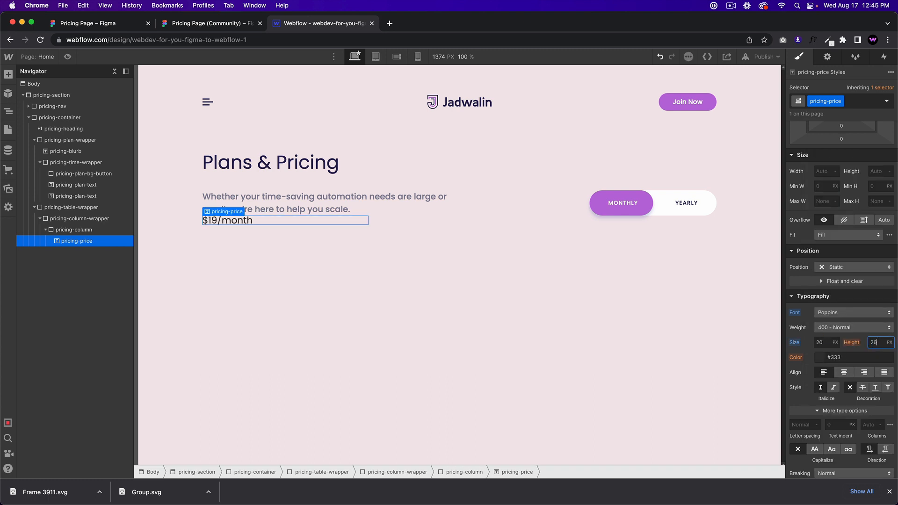
{"action": "type", "text": "26"}
{"action": "key", "text": "Return"}
{"action": "left_click", "coordinate": [842, 328]}
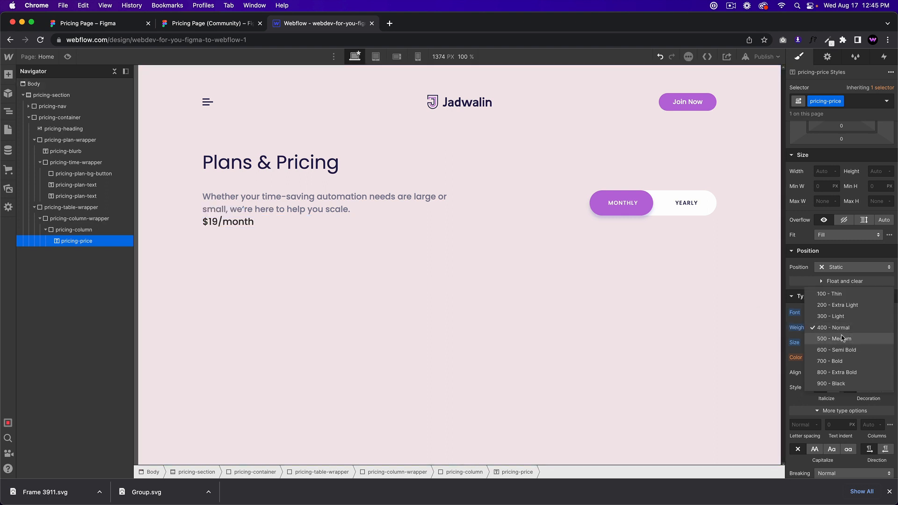
{"action": "left_click", "coordinate": [843, 339]}
Step: Set Body (All Pages) defaults to Poppins font and Midnight Blue text colour
{"action": "left_click", "coordinate": [468, 294]}
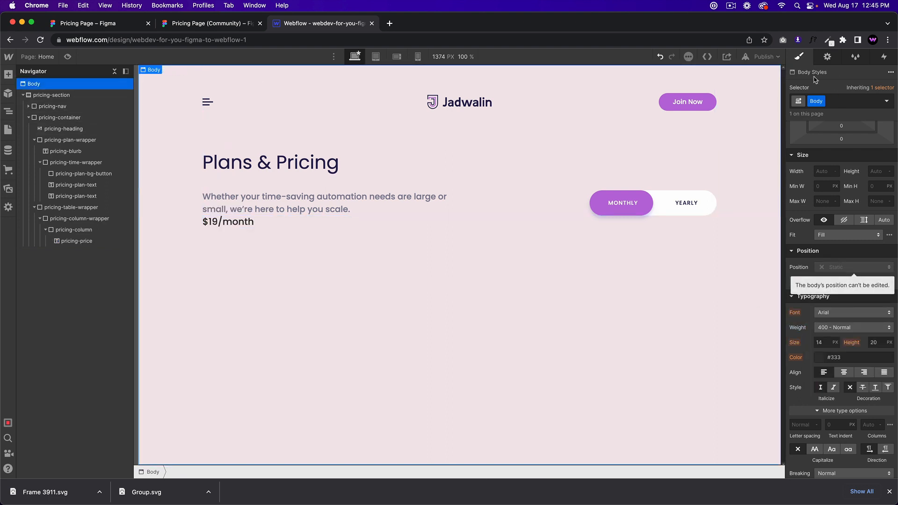
{"action": "left_click", "coordinate": [887, 101]}
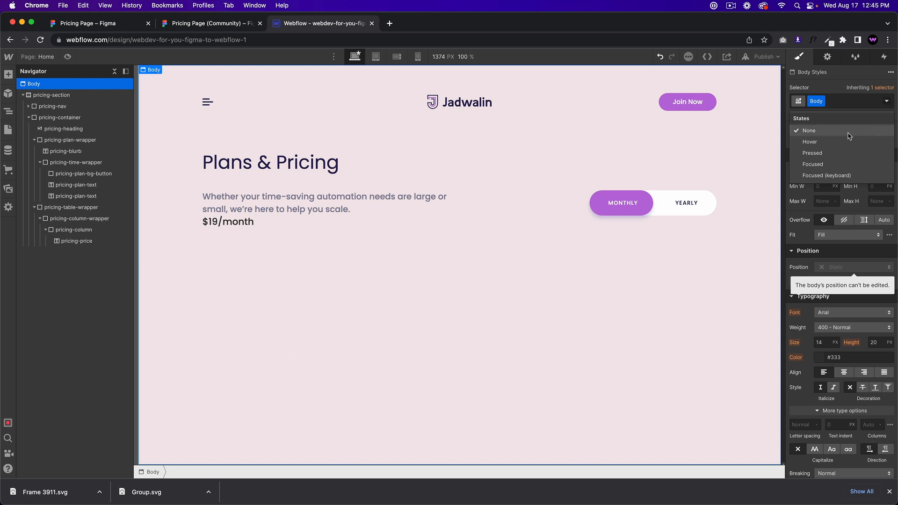
{"action": "left_click", "coordinate": [873, 102]}
{"action": "left_click", "coordinate": [855, 101]}
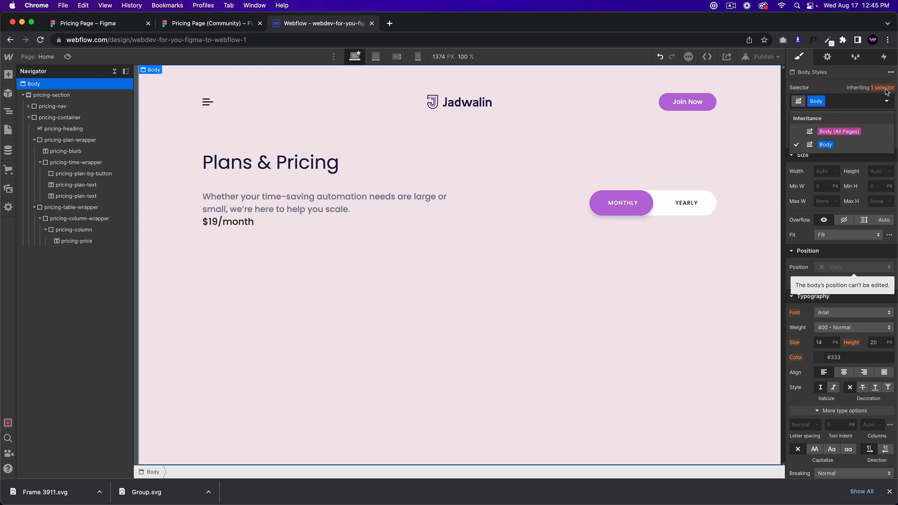
{"action": "left_click", "coordinate": [839, 132]}
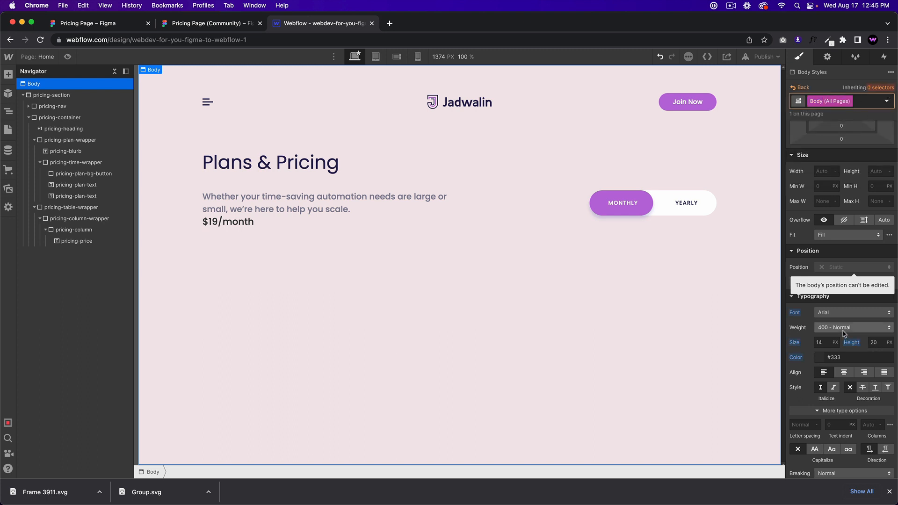
{"action": "left_click", "coordinate": [851, 312]}
{"action": "left_click", "coordinate": [837, 374]}
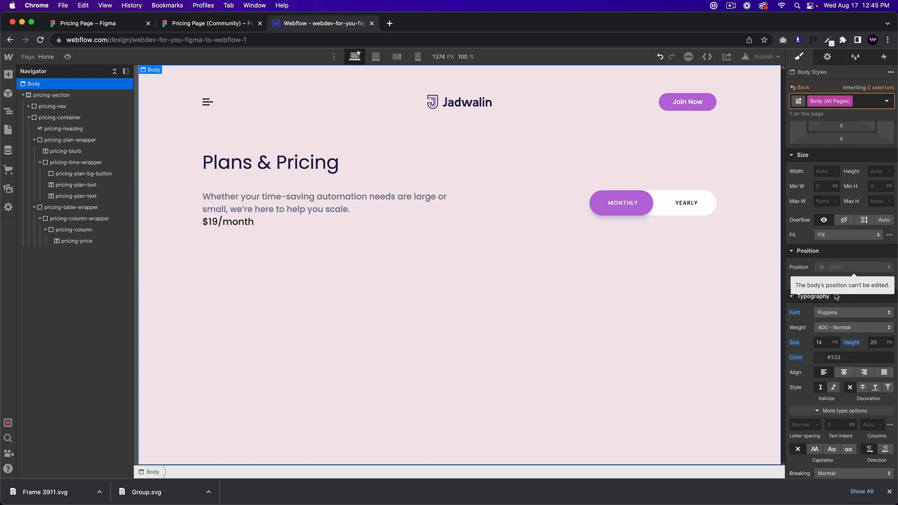
{"action": "left_click", "coordinate": [820, 357]}
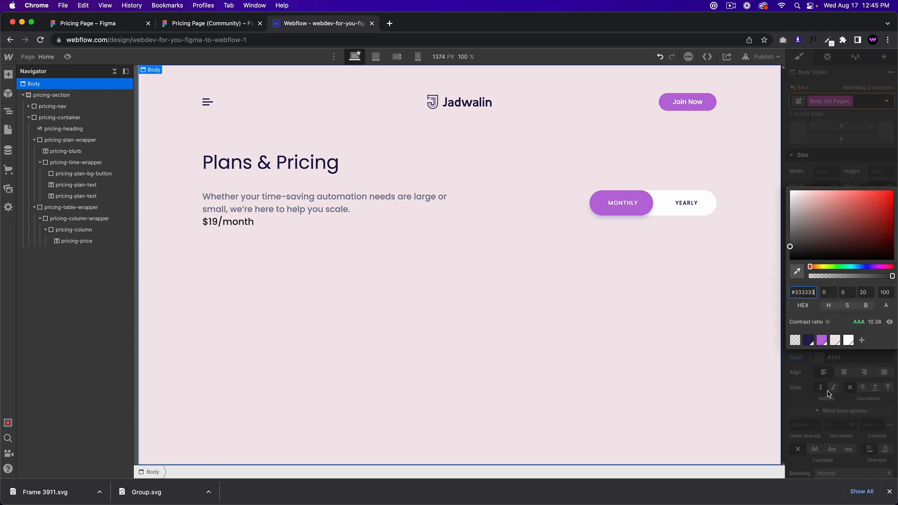
{"action": "left_click", "coordinate": [811, 344]}
{"action": "left_click", "coordinate": [813, 368]}
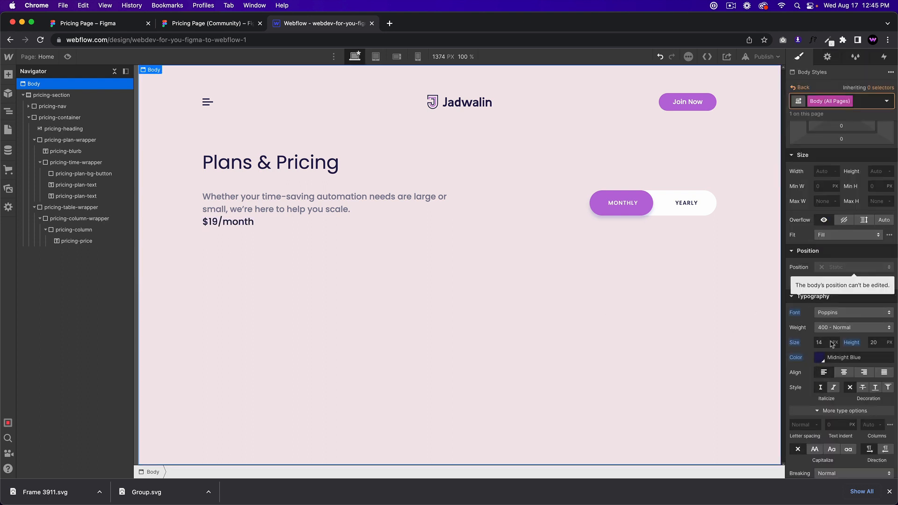
Step: Copy the /month colour #848199 from Figma and paste it as the price text colour
{"action": "left_click", "coordinate": [334, 225]}
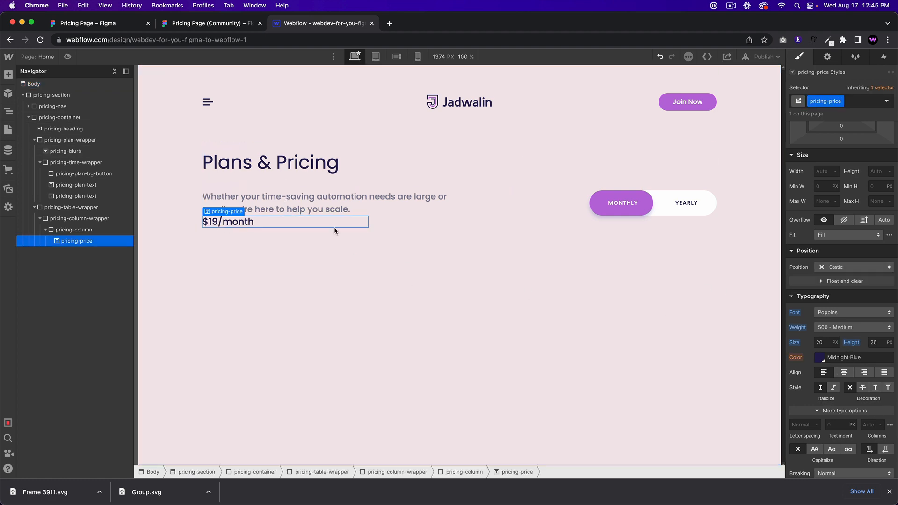
{"action": "left_click", "coordinate": [213, 29]}
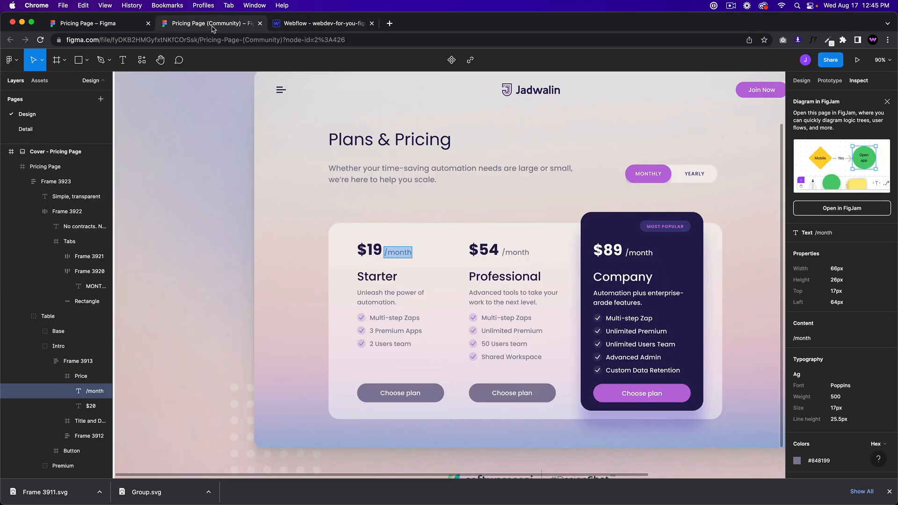
{"action": "left_click", "coordinate": [318, 24]}
{"action": "left_click", "coordinate": [245, 24]}
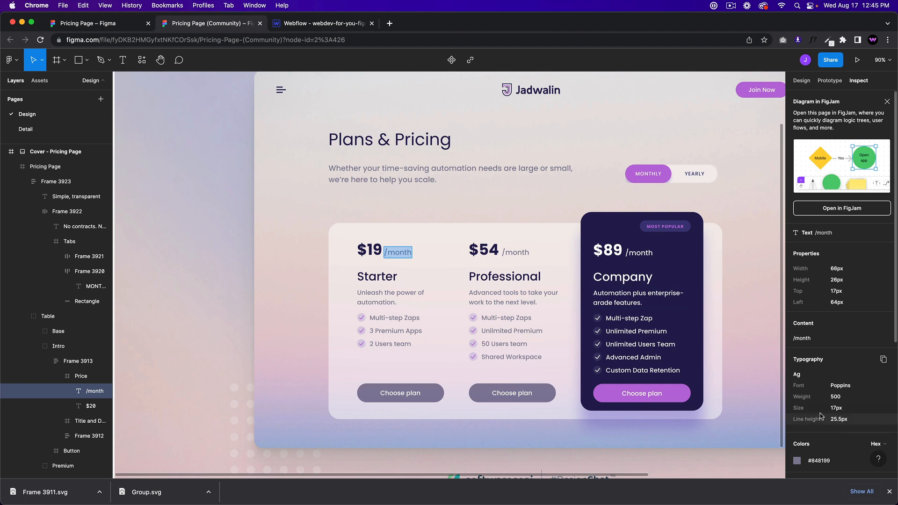
{"action": "left_click", "coordinate": [818, 461]}
{"action": "key", "text": "super+c"}
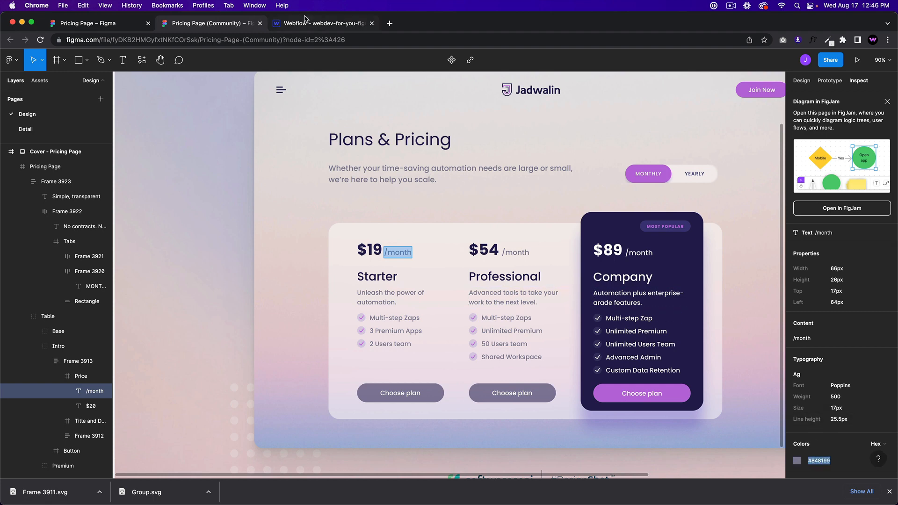
{"action": "left_click", "coordinate": [305, 21]}
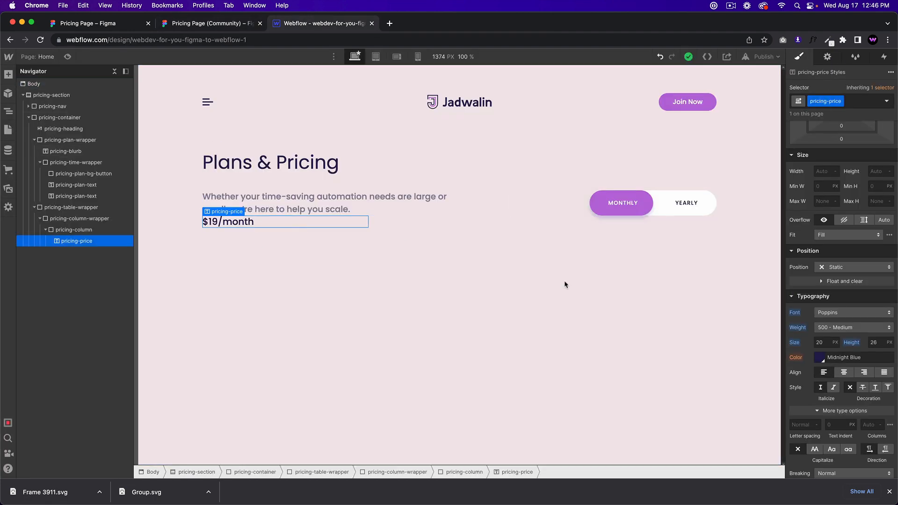
{"action": "scroll", "coordinate": [837, 328], "scroll_direction": "down", "scroll_amount": 4}
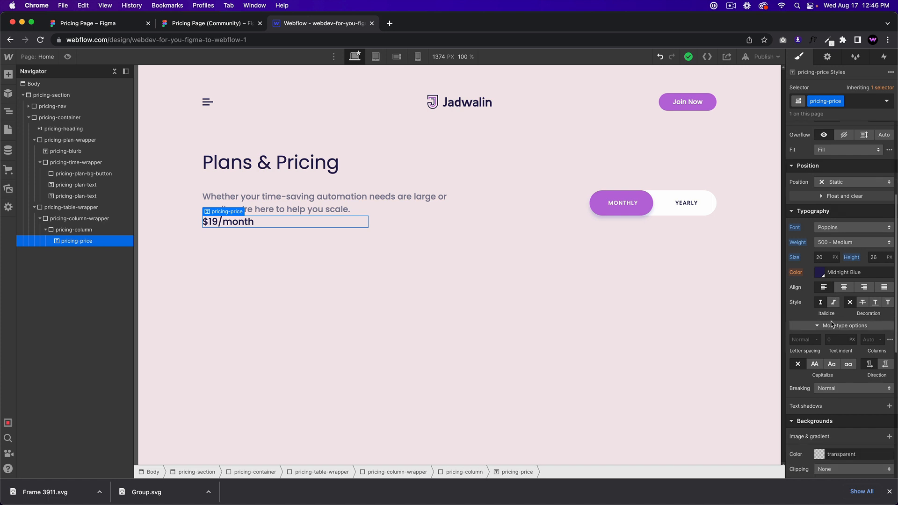
{"action": "scroll", "coordinate": [831, 323], "scroll_direction": "down", "scroll_amount": 2}
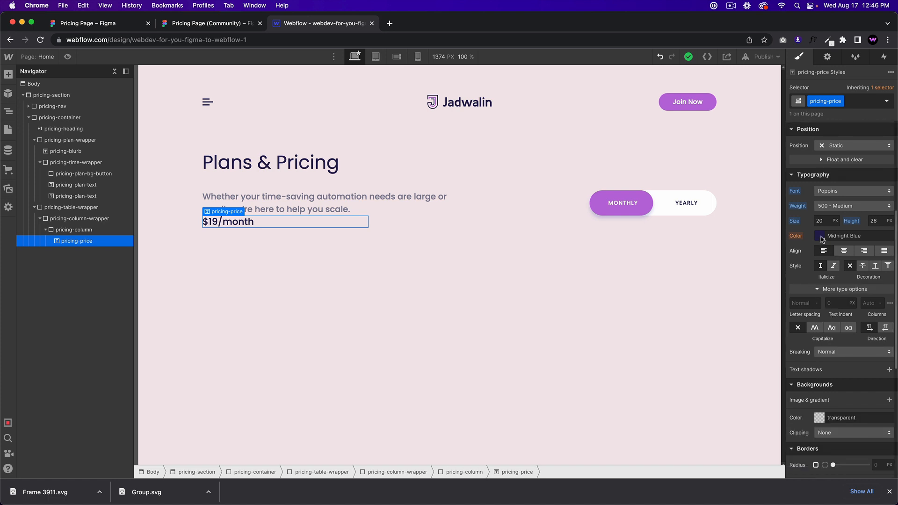
{"action": "left_click", "coordinate": [867, 237]}
{"action": "key", "text": "super+v"}
{"action": "key", "text": "Return"}
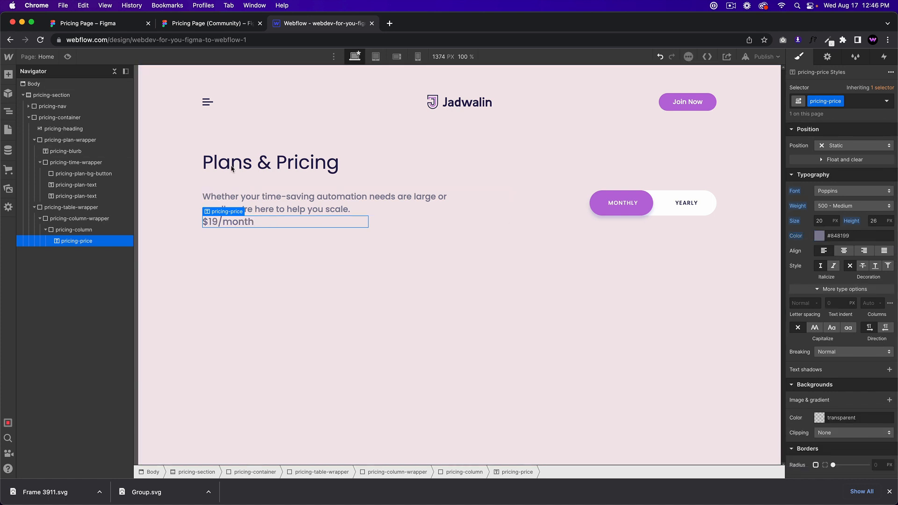
{"action": "left_click", "coordinate": [208, 24]}
{"action": "left_click", "coordinate": [368, 253]}
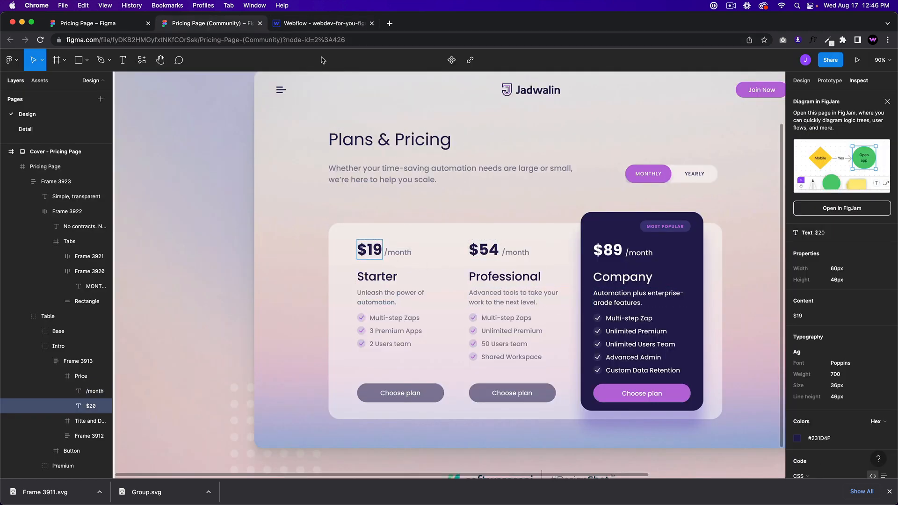
Step: Wrap $19 in a Text Span with the class pricing-price-bold
{"action": "left_click", "coordinate": [329, 24]}
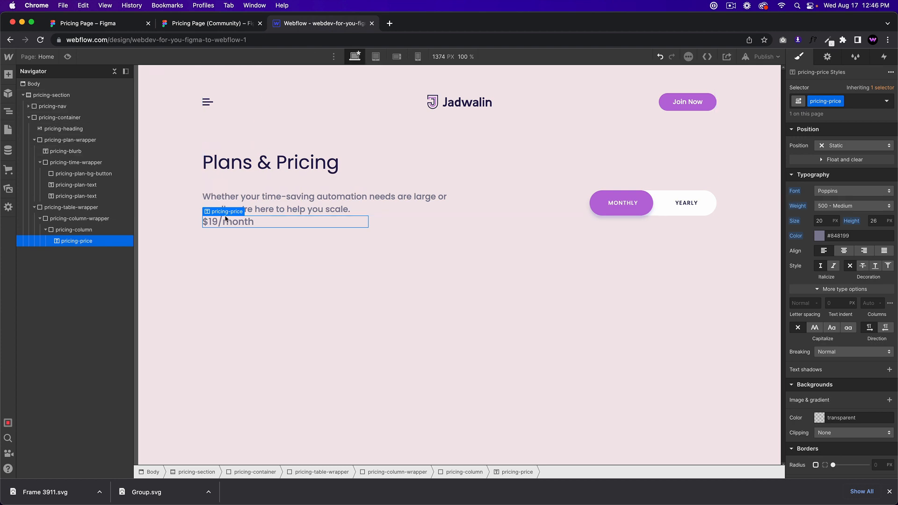
{"action": "left_click", "coordinate": [231, 27]}
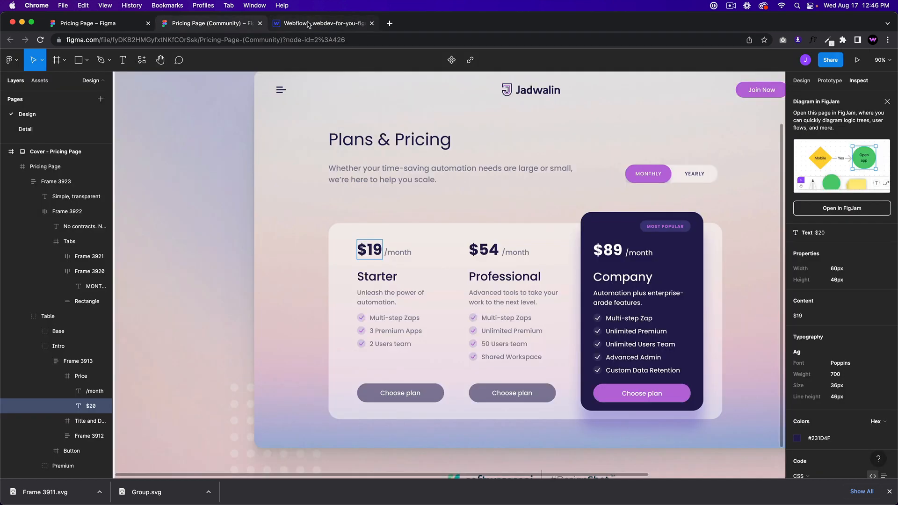
{"action": "key", "text": "ctrl+Tab"}
{"action": "double_click", "coordinate": [218, 221]}
{"action": "left_click_drag", "start_coordinate": [218, 221], "coordinate": [200, 222]}
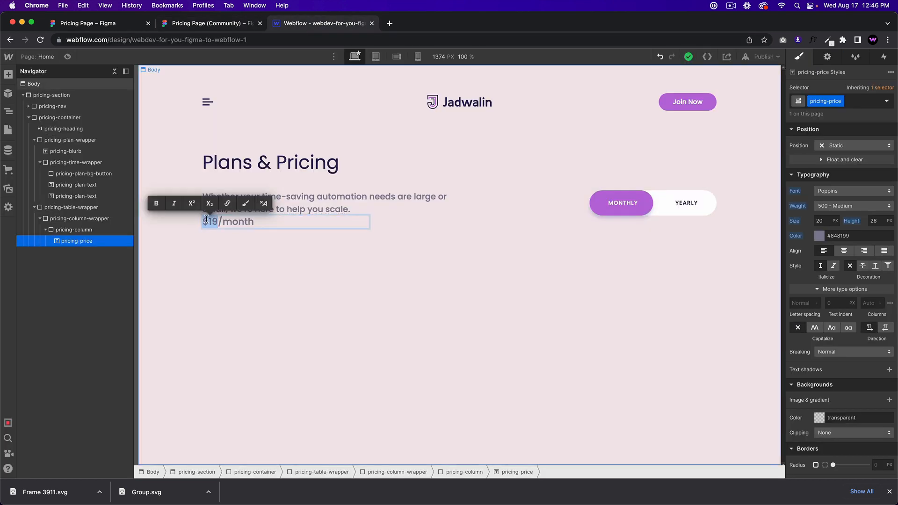
{"action": "left_click", "coordinate": [244, 204]}
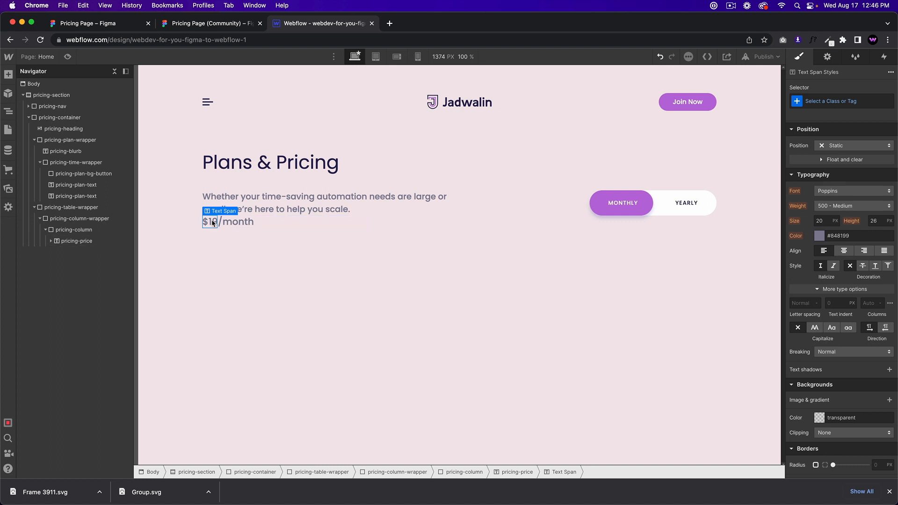
{"action": "left_click", "coordinate": [835, 101]}
{"action": "type", "text": "pricing-pric"}
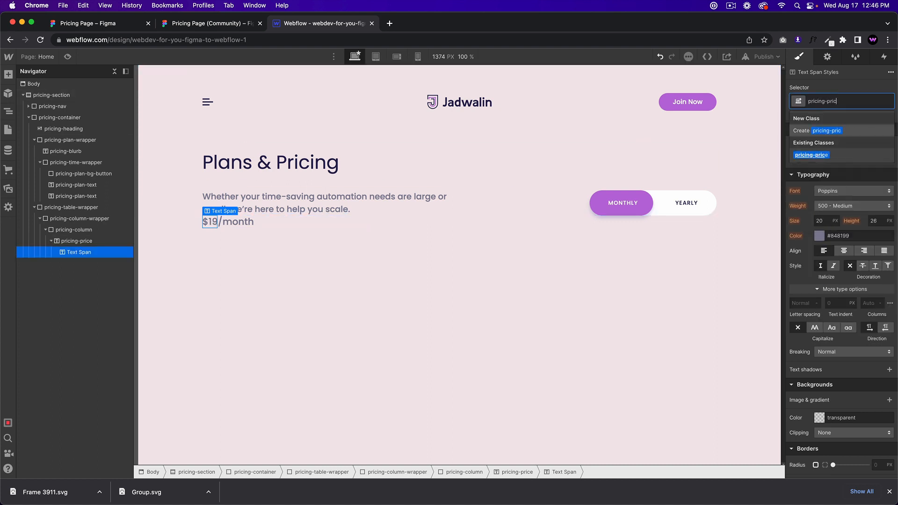
{"action": "type", "text": "e-bod"}
{"action": "type", "text": "d"}
{"action": "key", "text": "Return"}
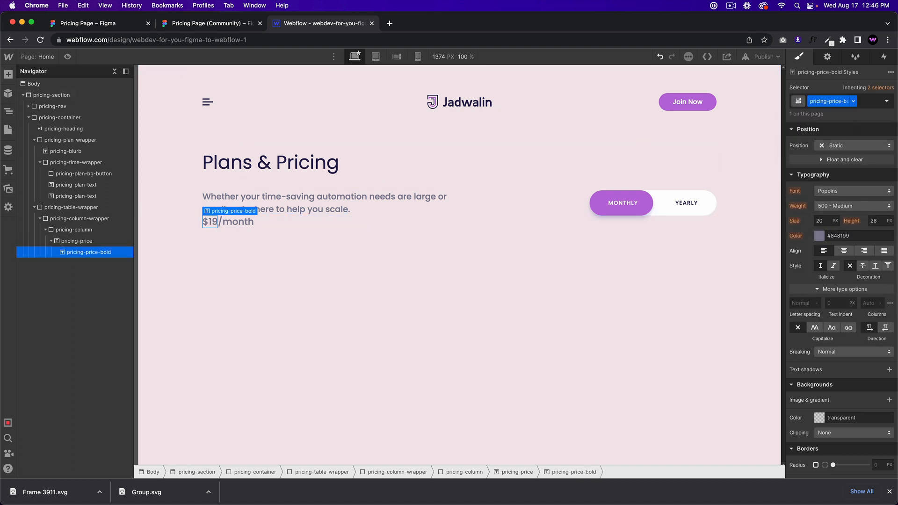
Step: Style the $19 span at 36 size, 46 line height, 700 Bold, Midnight Blue
{"action": "left_click", "coordinate": [823, 221]}
{"action": "type", "text": "36"}
{"action": "key", "text": "Tab"}
{"action": "type", "text": "46"}
{"action": "left_click", "coordinate": [862, 208]}
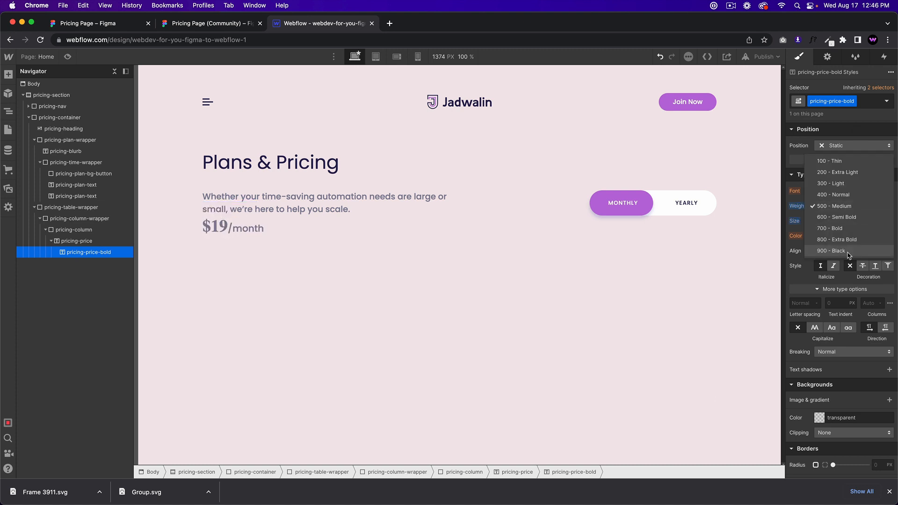
{"action": "left_click", "coordinate": [837, 233]}
{"action": "left_click", "coordinate": [819, 235]}
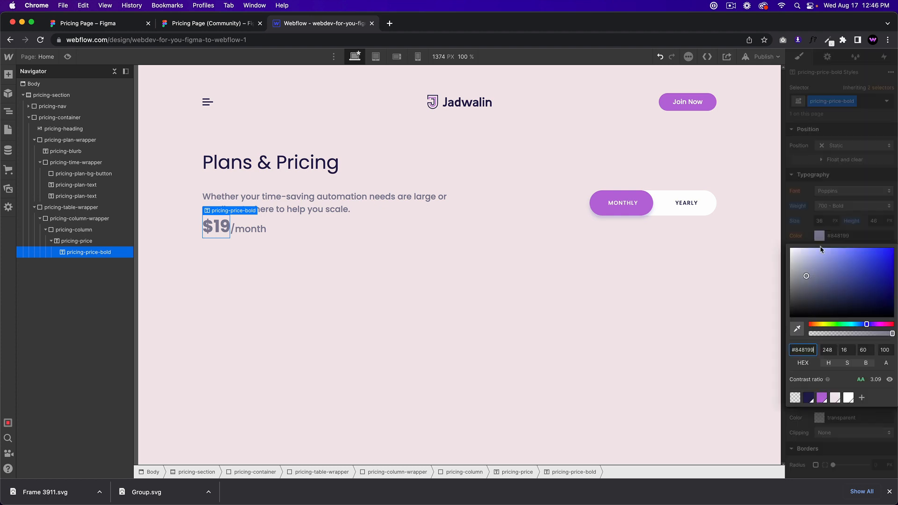
{"action": "left_click", "coordinate": [808, 397]}
{"action": "left_click", "coordinate": [247, 262]}
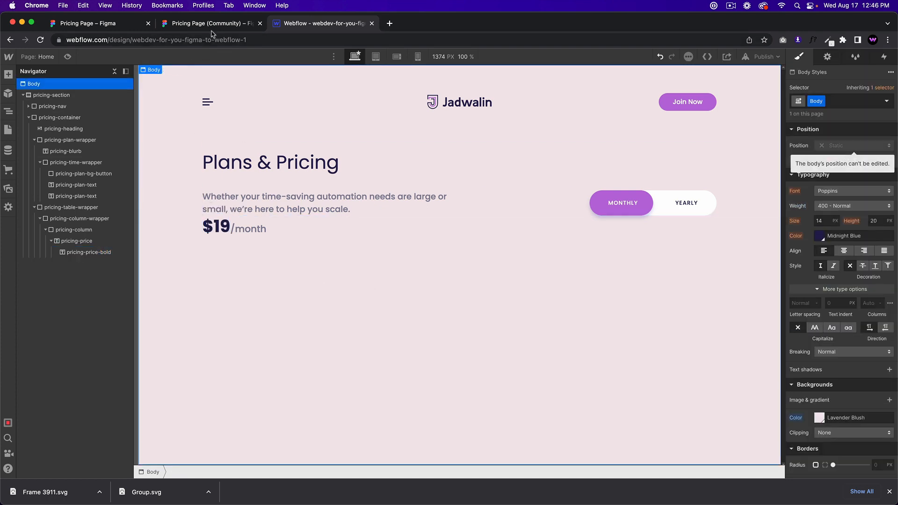
Step: Add a small right margin to the $19 span to space it from /month
{"action": "left_click", "coordinate": [215, 24]}
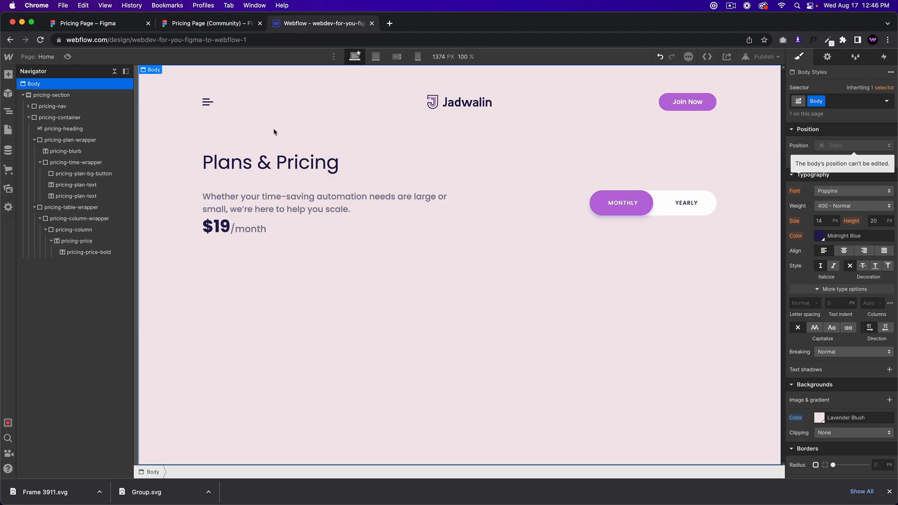
{"action": "left_click", "coordinate": [304, 24]}
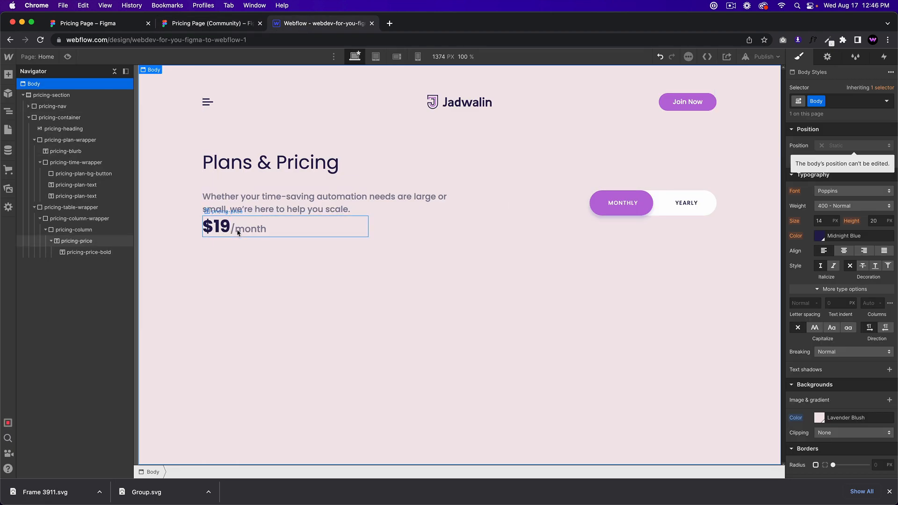
{"action": "left_click", "coordinate": [234, 24]}
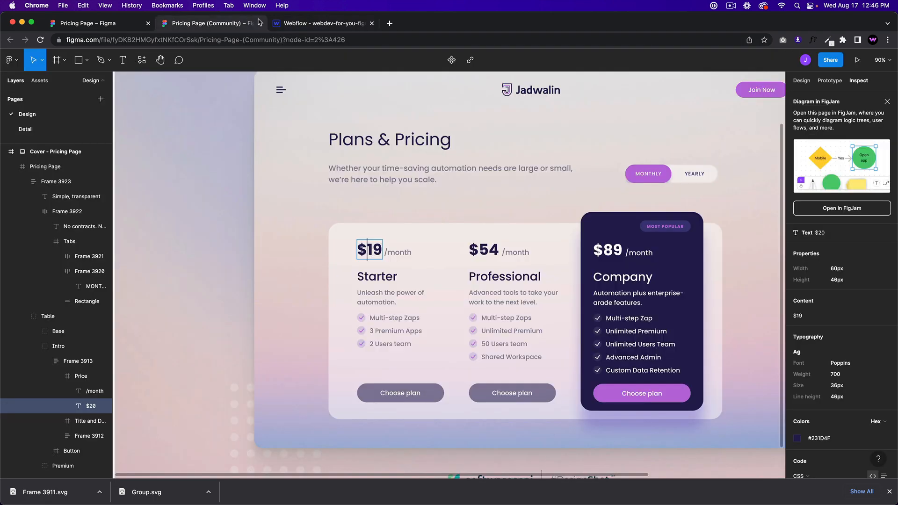
{"action": "left_click", "coordinate": [308, 23]}
{"action": "left_click", "coordinate": [216, 227]}
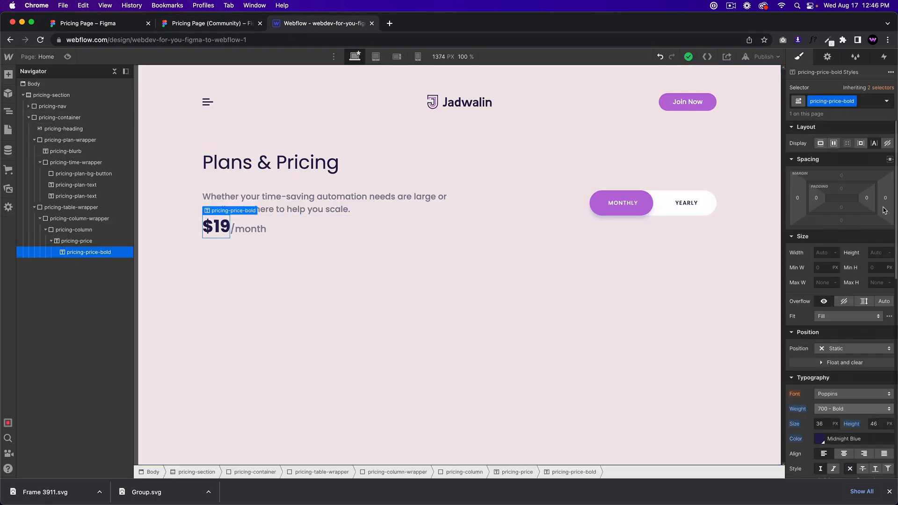
{"action": "left_click_drag", "start_coordinate": [885, 198], "coordinate": [885, 198]}
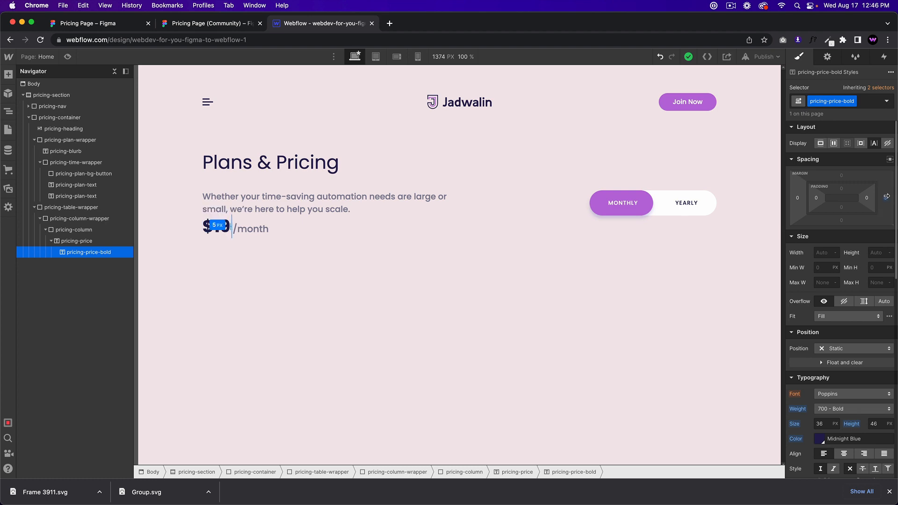
{"action": "left_click", "coordinate": [439, 375]}
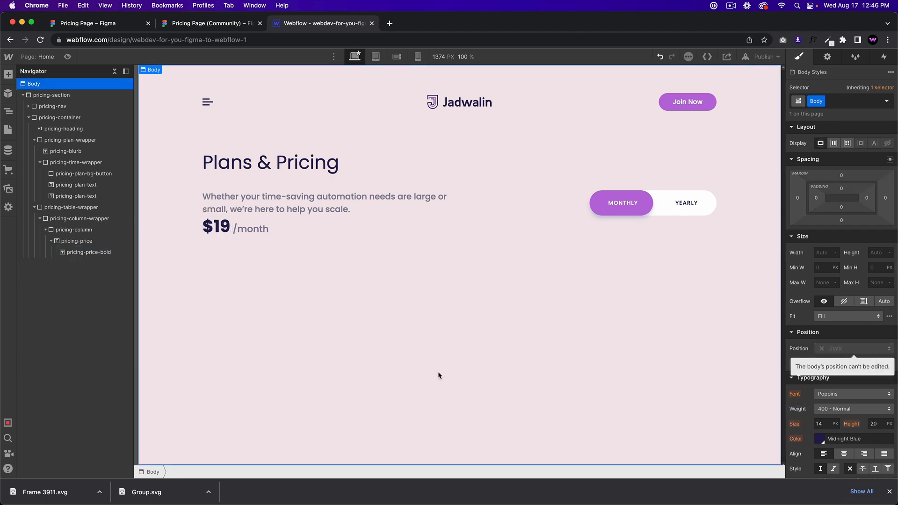
{"action": "left_click", "coordinate": [216, 24]}
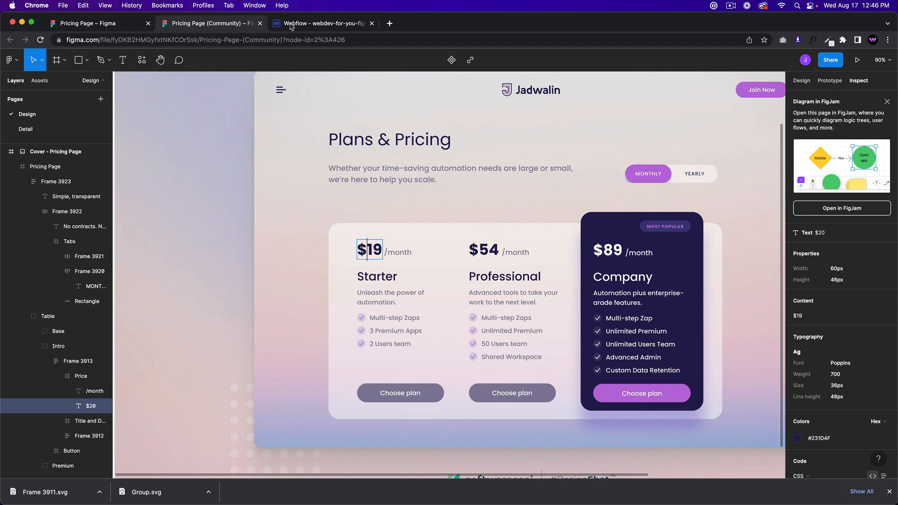
{"action": "left_click", "coordinate": [325, 28]}
Step: Check the Starter heading styling in Figma, then select the pricing column
{"action": "left_click", "coordinate": [237, 227]}
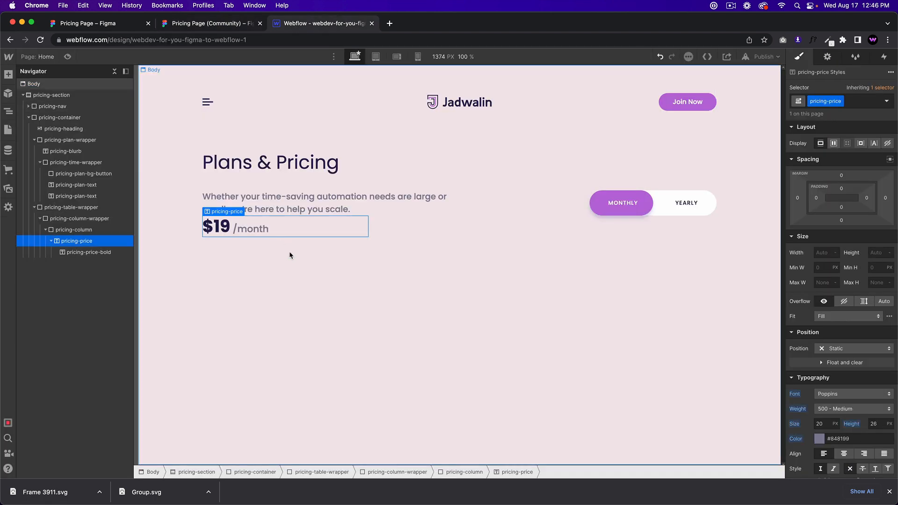
{"action": "left_click", "coordinate": [229, 28]}
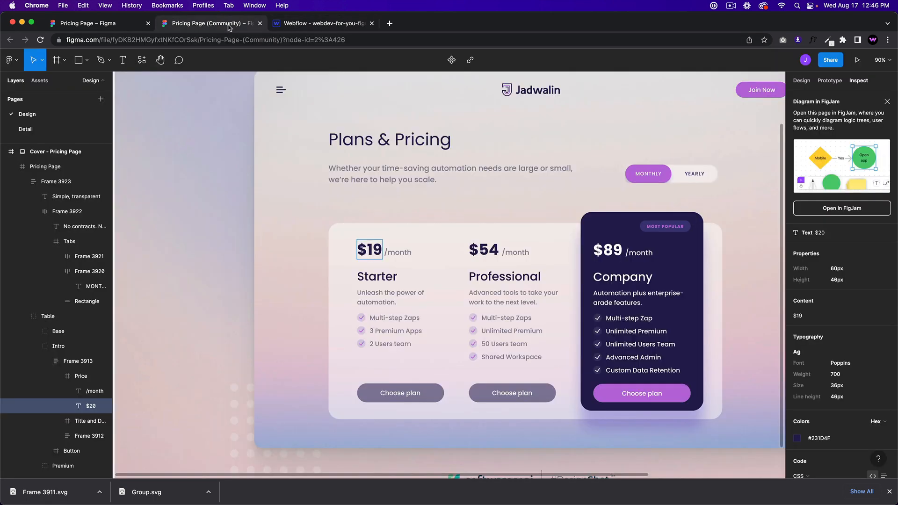
{"action": "left_click", "coordinate": [389, 278]}
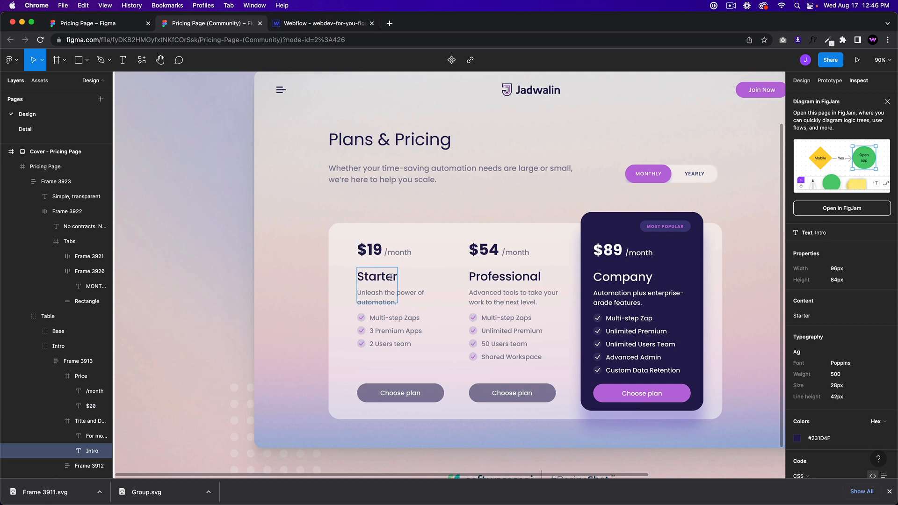
{"action": "left_click", "coordinate": [330, 26]}
{"action": "left_click", "coordinate": [81, 232]}
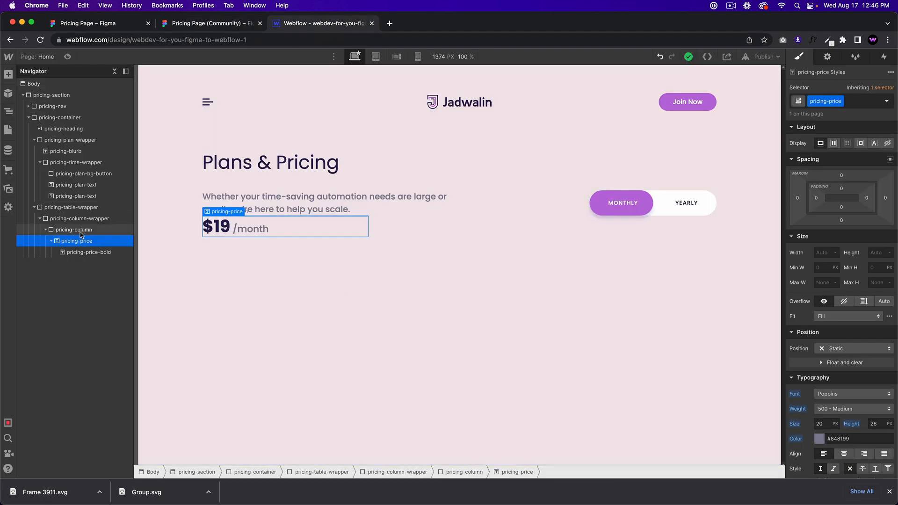
Step: Insert a Heading into the pricing column using Quick Find
{"action": "key", "text": "super+e"}
{"action": "type", "text": "heading"}
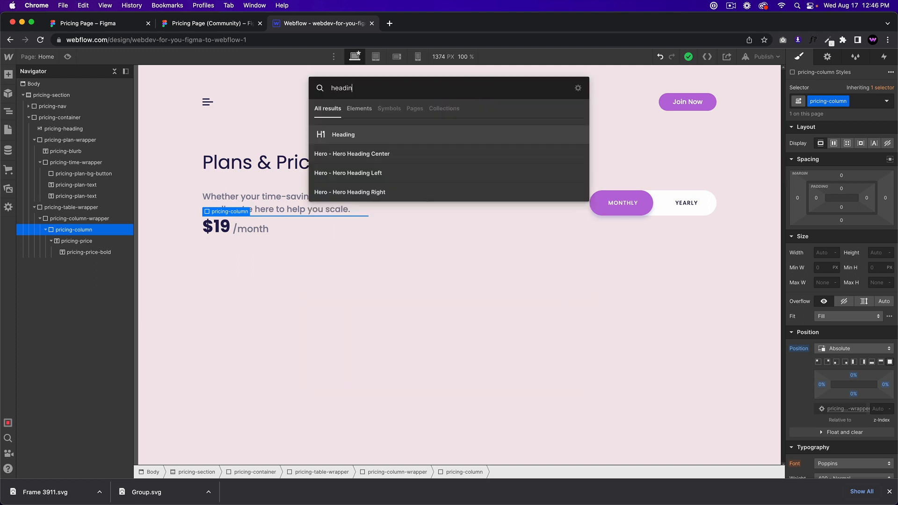
{"action": "key", "text": "Return"}
{"action": "left_click", "coordinate": [88, 252]}
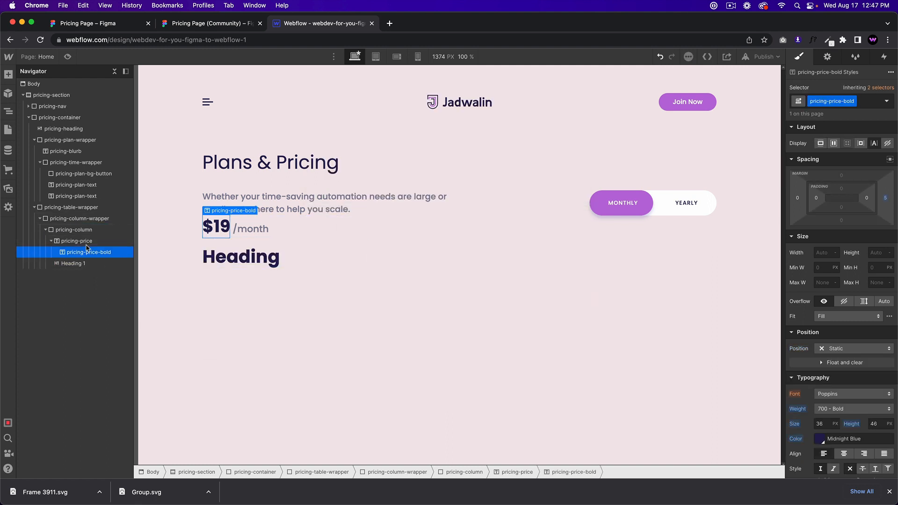
Step: Set pricing-column's position to Relative
{"action": "left_click", "coordinate": [81, 241]}
{"action": "left_click", "coordinate": [86, 229]}
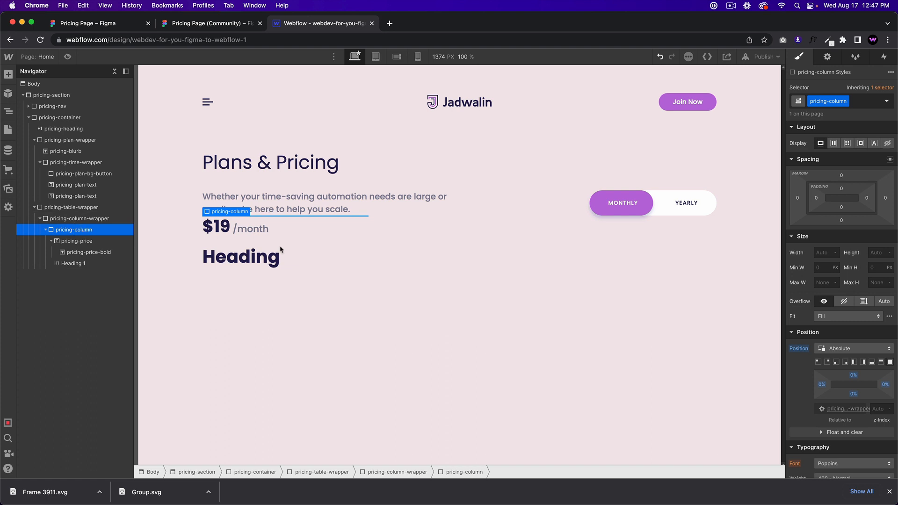
{"action": "left_click", "coordinate": [835, 352]}
{"action": "left_click", "coordinate": [840, 340]}
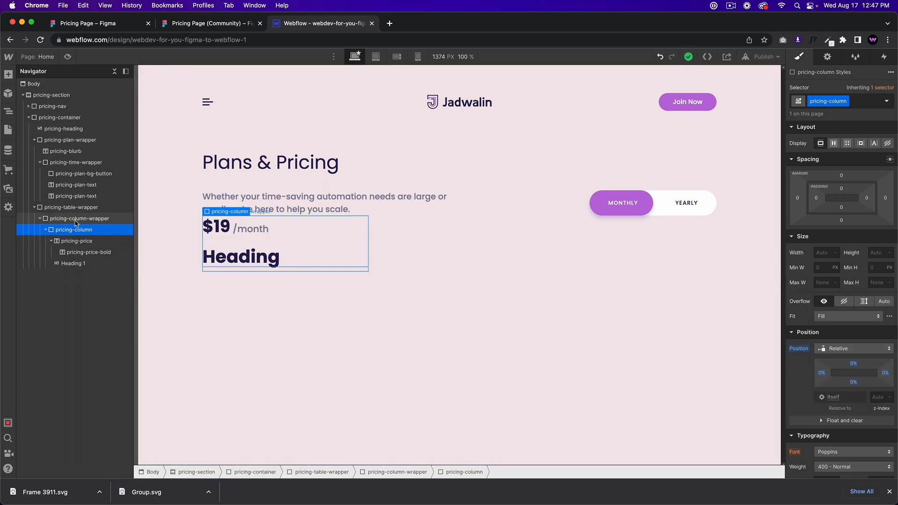
{"action": "left_click", "coordinate": [223, 23]}
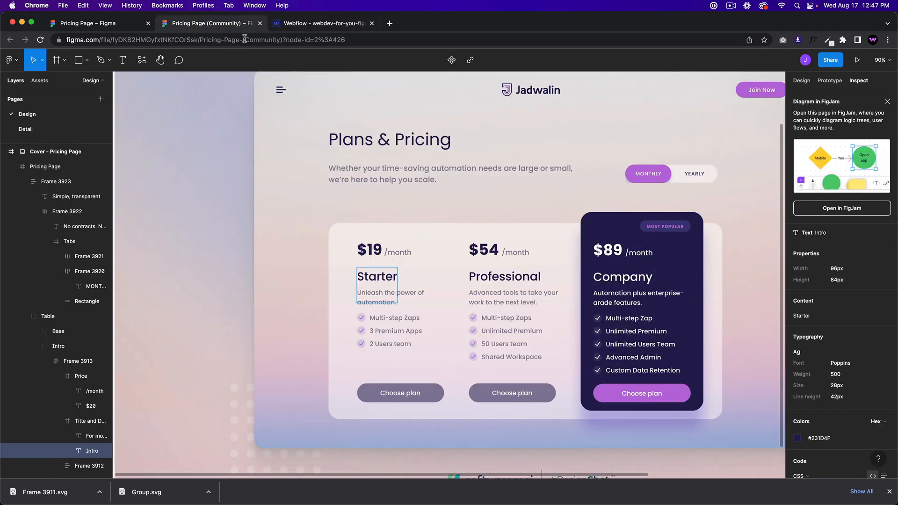
{"action": "left_click", "coordinate": [306, 24]}
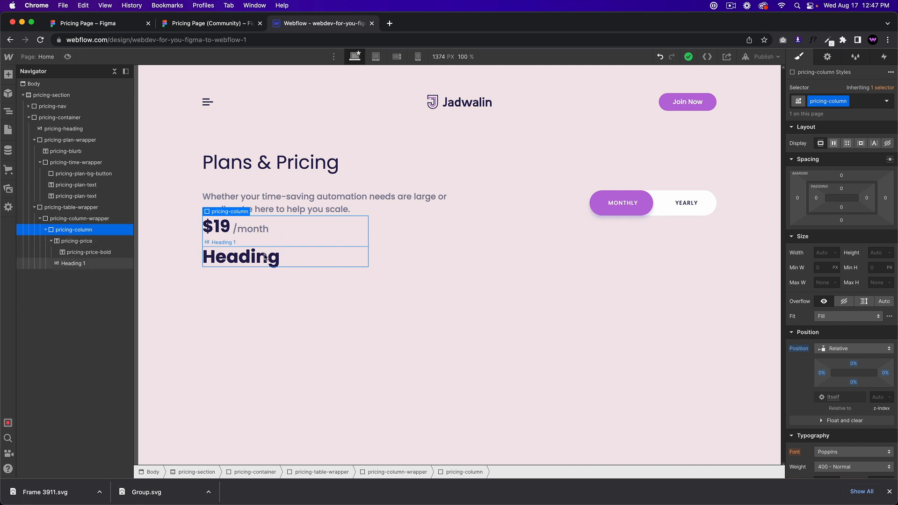
Step: Give the heading below the price the class pricing-price-heading
{"action": "left_click", "coordinate": [102, 263]}
{"action": "left_click", "coordinate": [820, 101]}
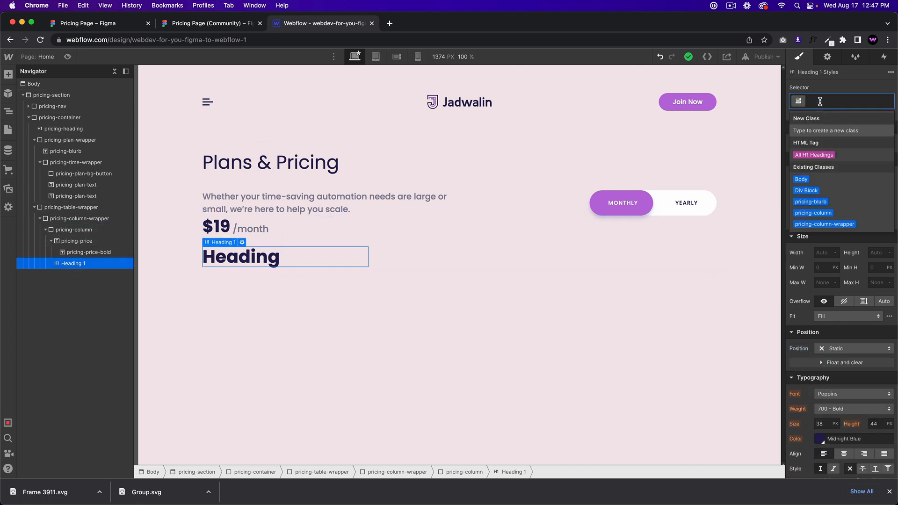
{"action": "type", "text": "pricing-"}
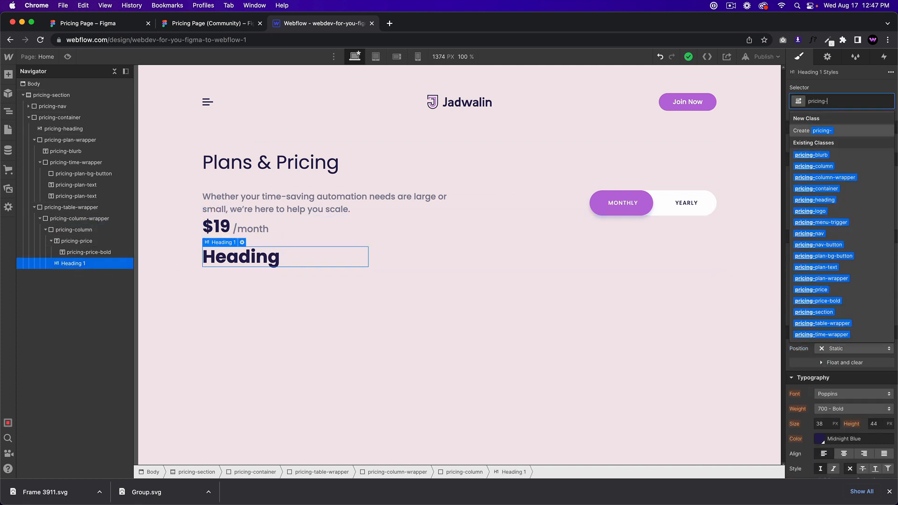
{"action": "type", "text": "price-h"}
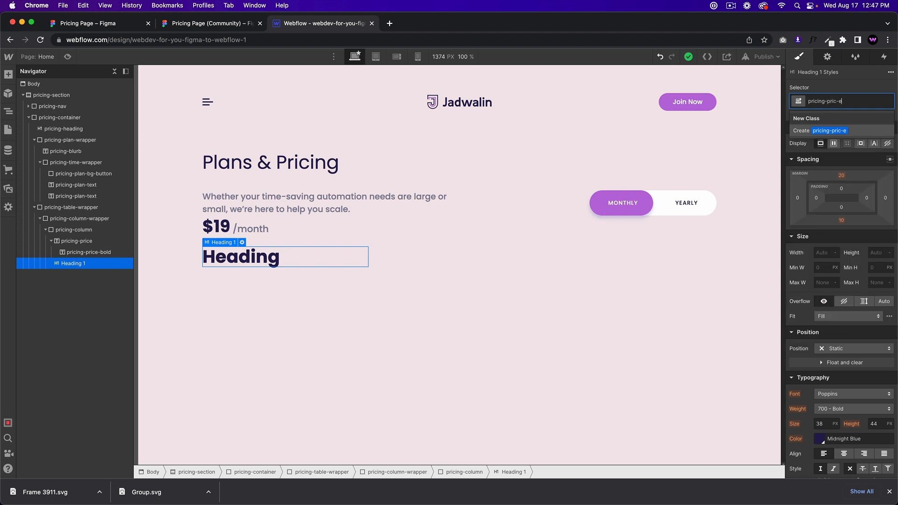
{"action": "type", "text": "eading"}
{"action": "key", "text": "Return"}
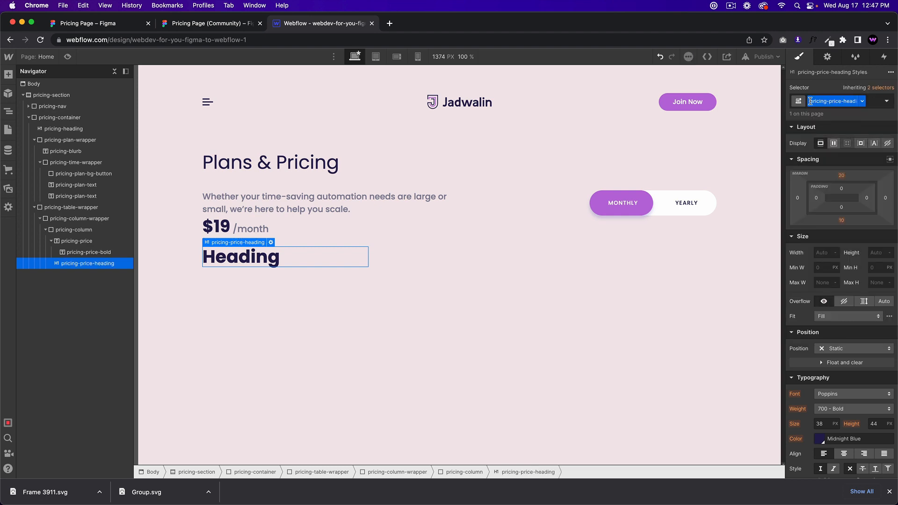
{"action": "left_click", "coordinate": [217, 28]}
{"action": "left_click", "coordinate": [323, 23]}
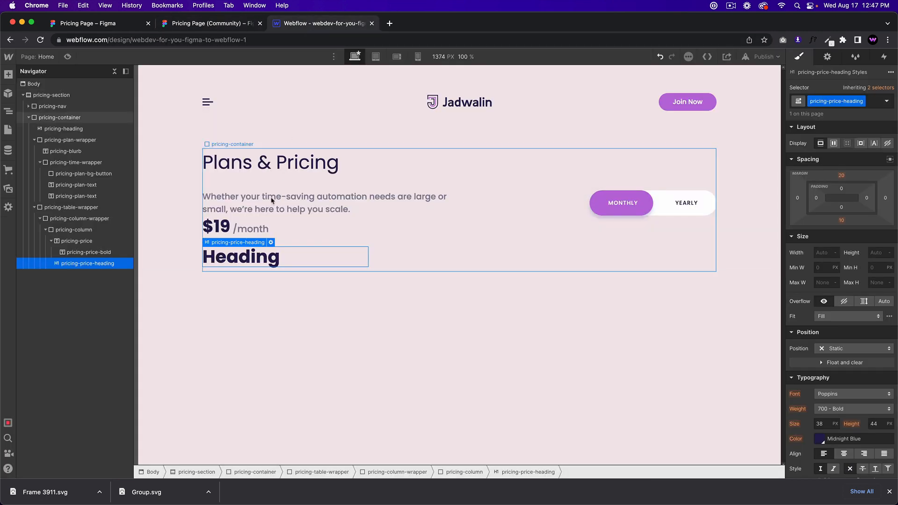
Step: Change the heading text to Starter and set its weight to 500 Medium
{"action": "double_click", "coordinate": [264, 260]}
{"action": "type", "text": "Starter"}
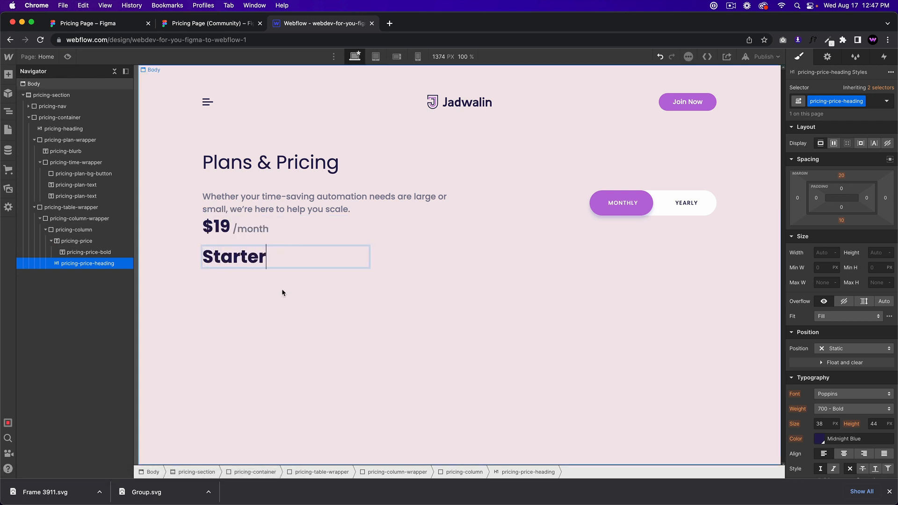
{"action": "key", "text": "Escape"}
{"action": "scroll", "coordinate": [850, 380], "scroll_direction": "down", "scroll_amount": 1}
{"action": "scroll", "coordinate": [850, 380], "scroll_direction": "down", "scroll_amount": 1}
{"action": "left_click", "coordinate": [845, 369]}
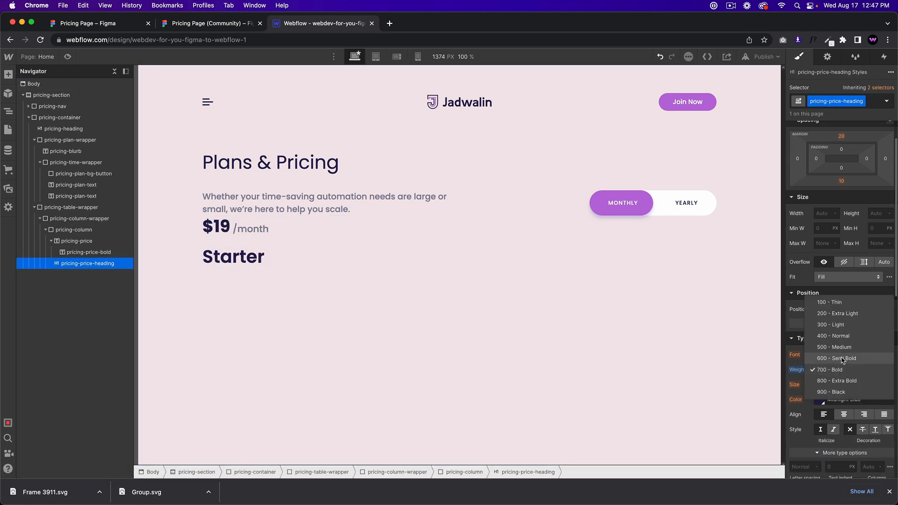
{"action": "left_click", "coordinate": [840, 365]}
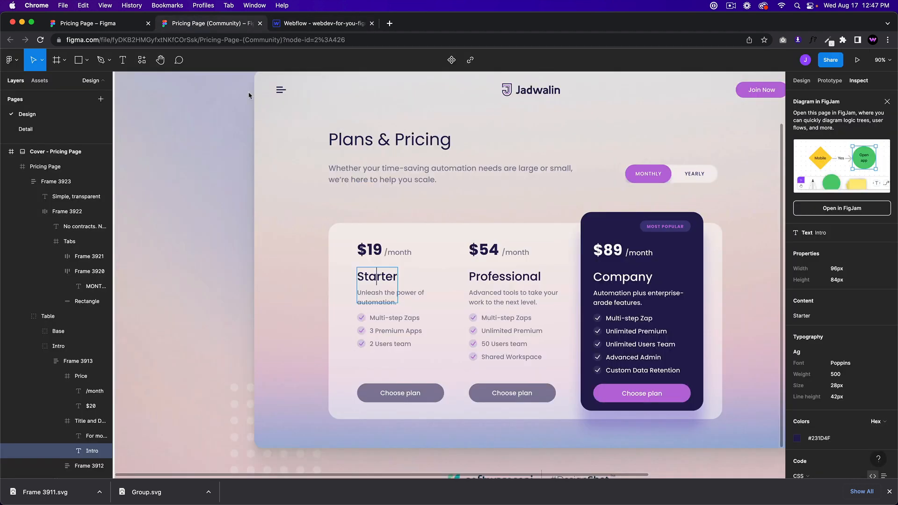
Step: Set the Starter heading to 28 px size with 42 px line height
{"action": "left_click", "coordinate": [196, 23]}
{"action": "left_click", "coordinate": [318, 23]}
{"action": "left_click", "coordinate": [824, 381]}
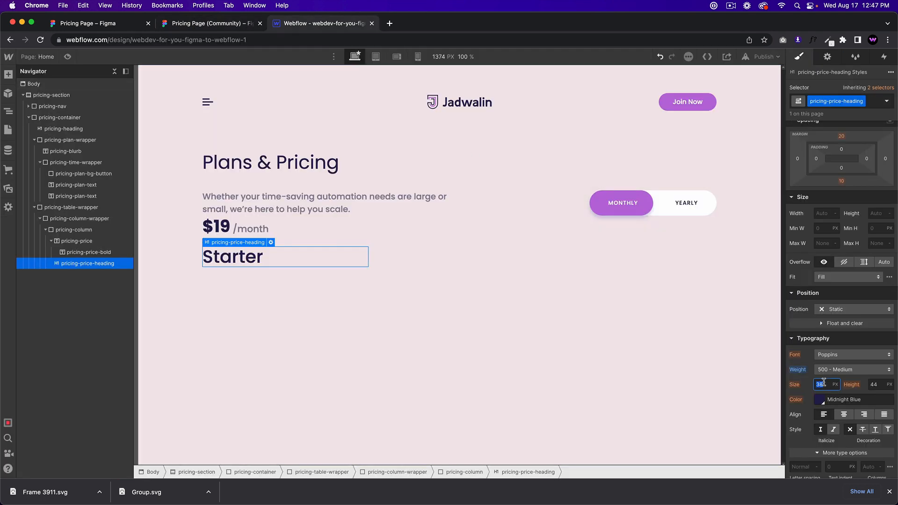
{"action": "type", "text": "28"}
{"action": "key", "text": "Tab"}
{"action": "type", "text": "42"}
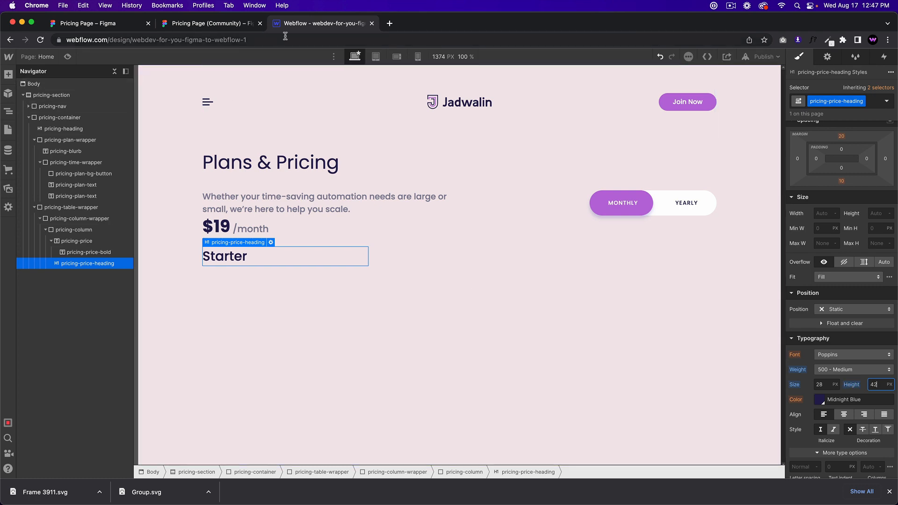
{"action": "left_click", "coordinate": [241, 26]}
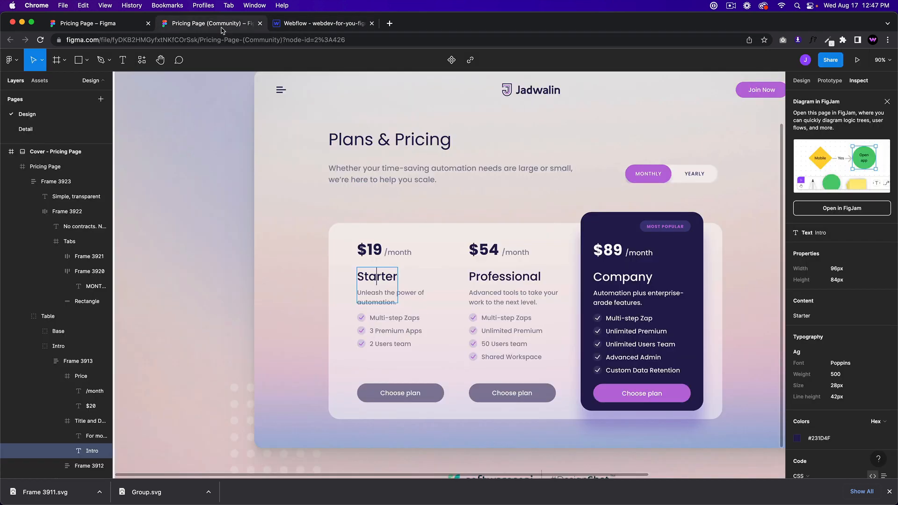
{"action": "left_click", "coordinate": [318, 27]}
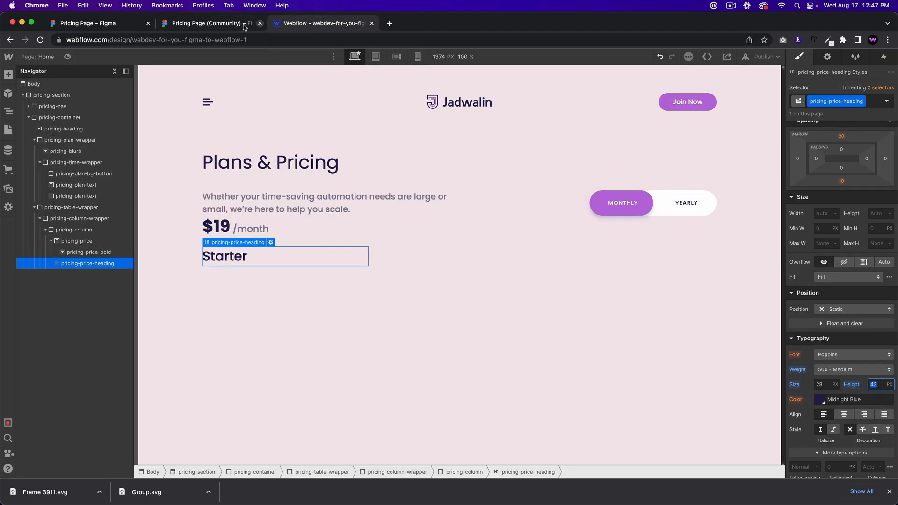
Step: Select the Starter description text in Figma, then reselect the Starter heading in Webflow
{"action": "left_click", "coordinate": [226, 27]}
{"action": "left_click", "coordinate": [410, 298]}
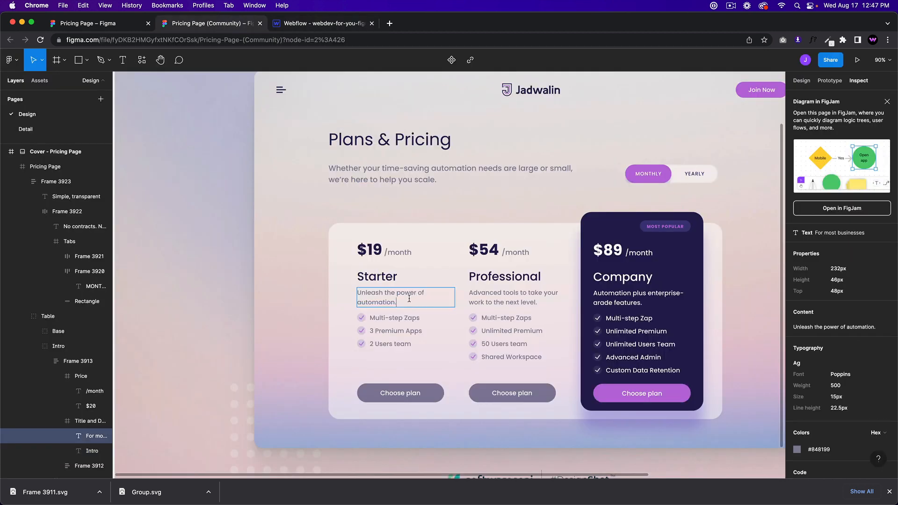
{"action": "double_click", "coordinate": [396, 300]}
{"action": "key", "text": "super+c"}
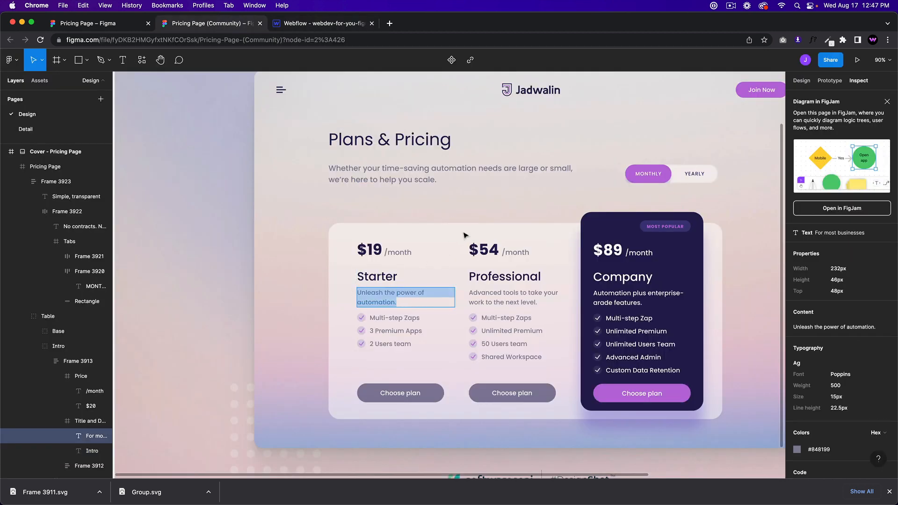
{"action": "left_click", "coordinate": [265, 258]}
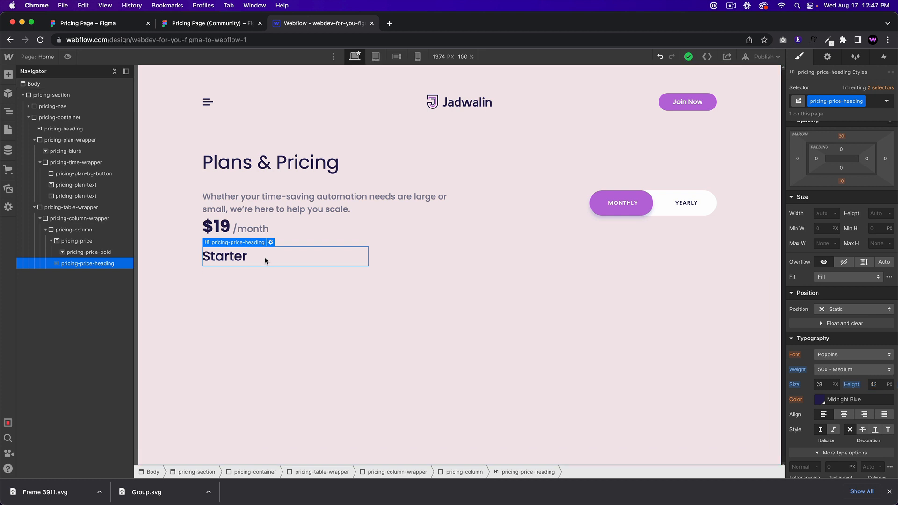
{"action": "left_click", "coordinate": [263, 272]}
{"action": "left_click", "coordinate": [236, 261]}
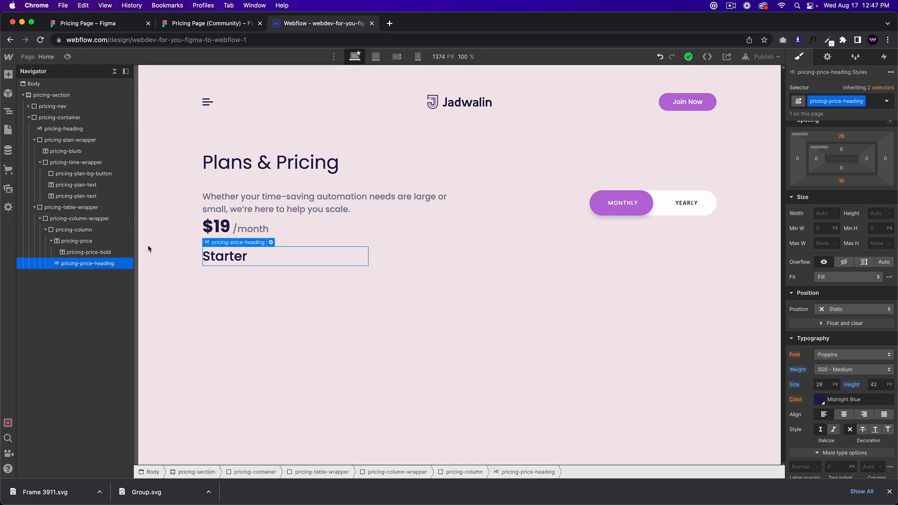
Step: Add a Text Block below Starter and give it the class pricing-price-blurb
{"action": "left_click", "coordinate": [84, 229]}
{"action": "key", "text": "super+e"}
{"action": "type", "text": "parag"}
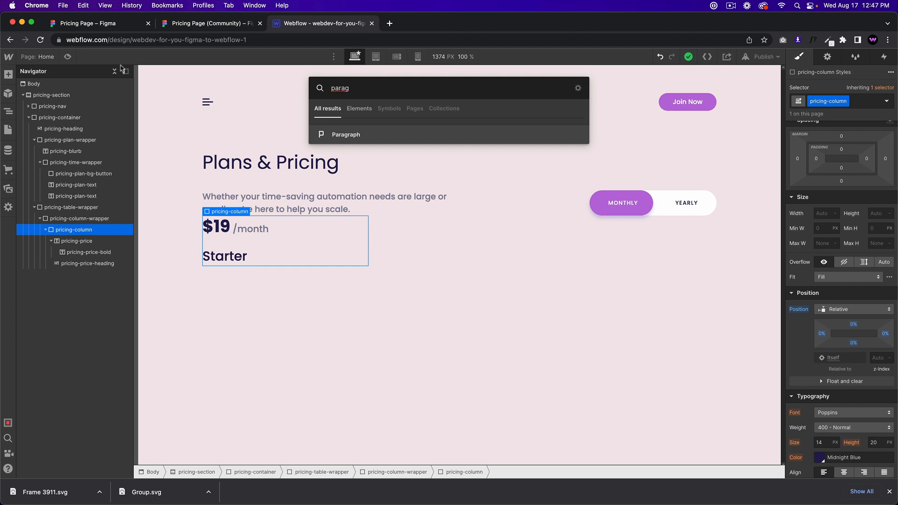
{"action": "left_click", "coordinate": [201, 28]}
{"action": "left_click", "coordinate": [361, 28]}
{"action": "key", "text": "super+a"}
{"action": "type", "text": "text block"}
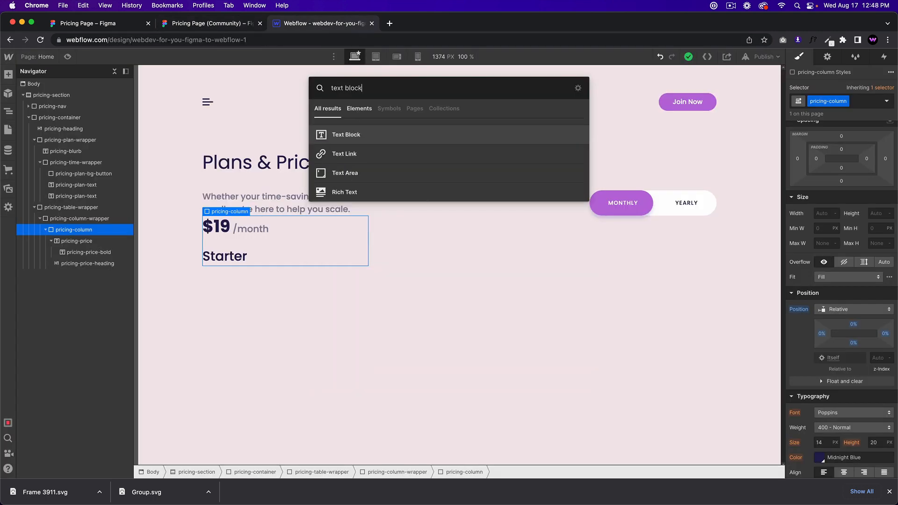
{"action": "key", "text": "Return"}
{"action": "key", "text": "super+Return"}
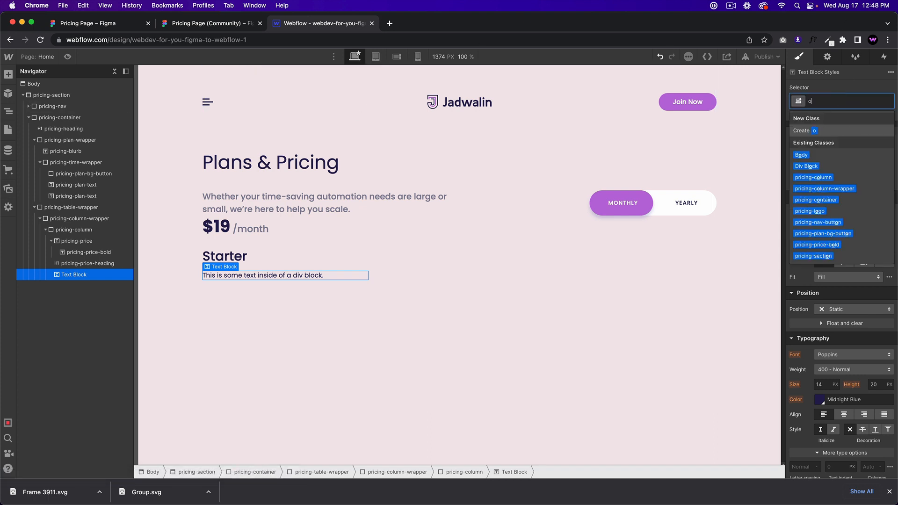
{"action": "type", "text": "or"}
{"action": "key", "text": "BackSpace"}
{"action": "key", "text": "BackSpace"}
{"action": "type", "text": "pricing"}
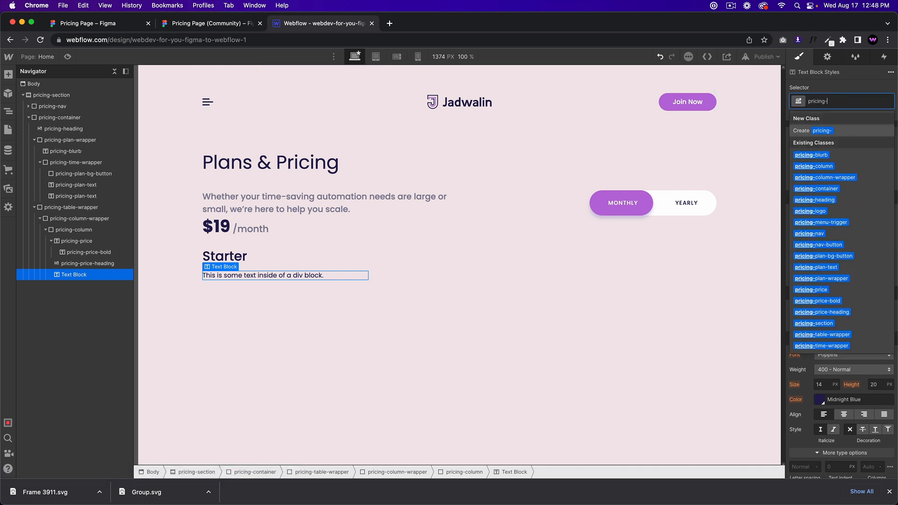
{"action": "type", "text": "-price"}
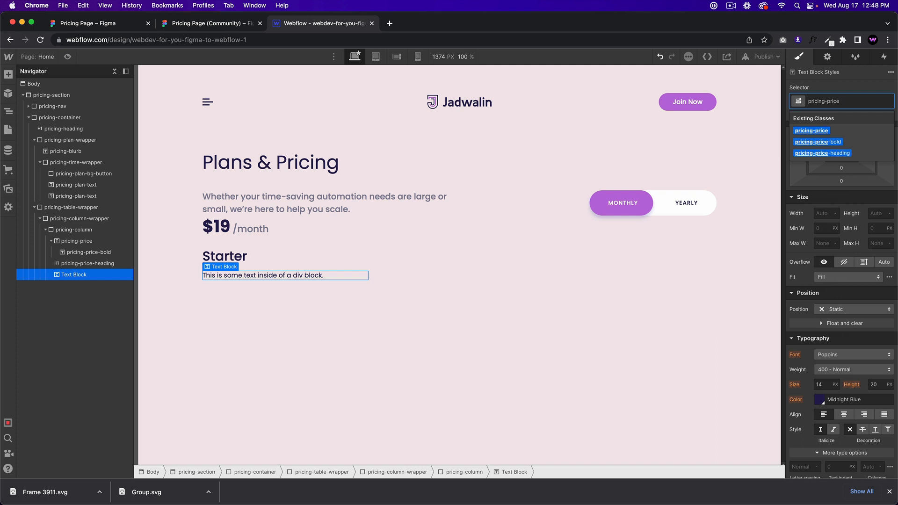
{"action": "type", "text": "-blurb"}
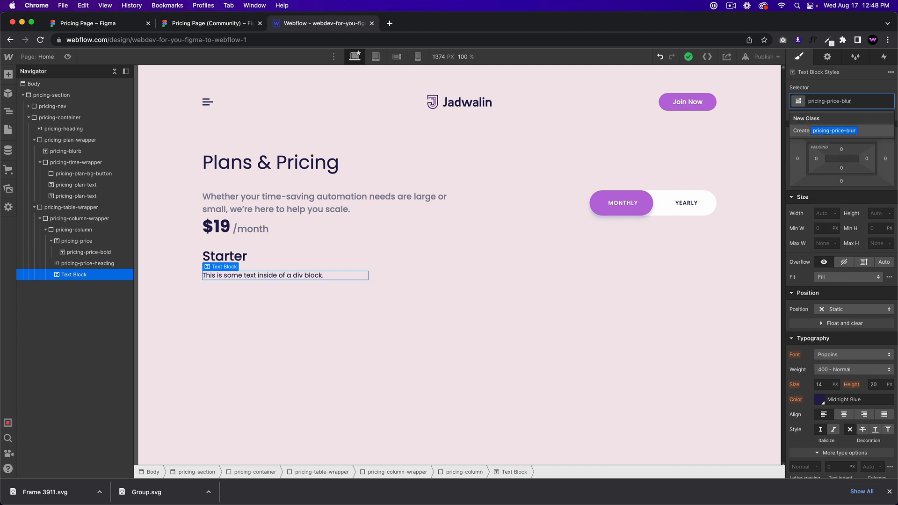
{"action": "key", "text": "Return"}
Step: Paste the Starter description 'Unleash the power of automation.' into the blurb
{"action": "left_click", "coordinate": [223, 25]}
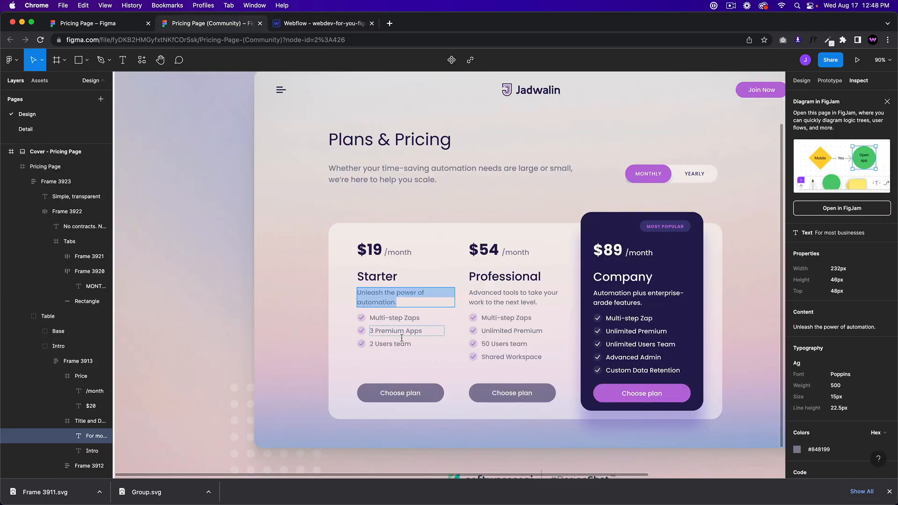
{"action": "key", "text": "ctrl+Tab"}
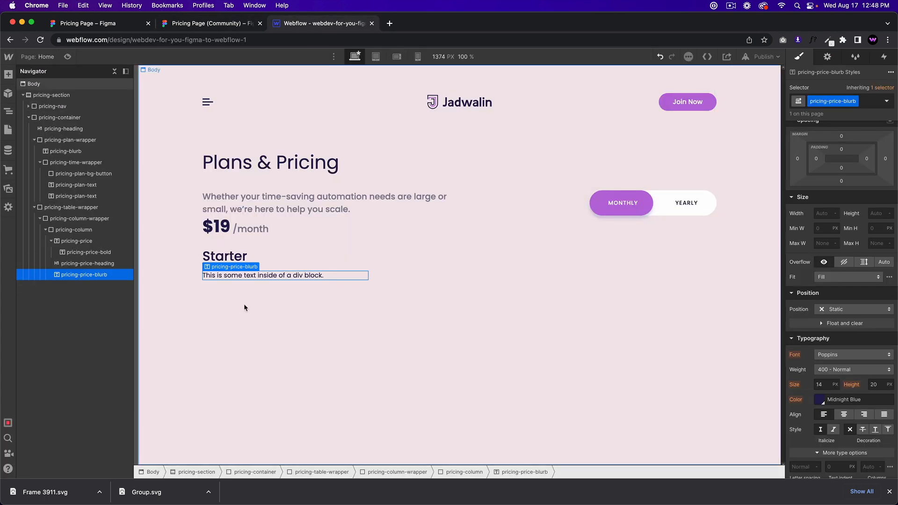
{"action": "double_click", "coordinate": [261, 279]}
{"action": "key", "text": "super+v"}
Step: Copy the blurb colour #848199 from the Figma design
{"action": "left_click", "coordinate": [232, 28]}
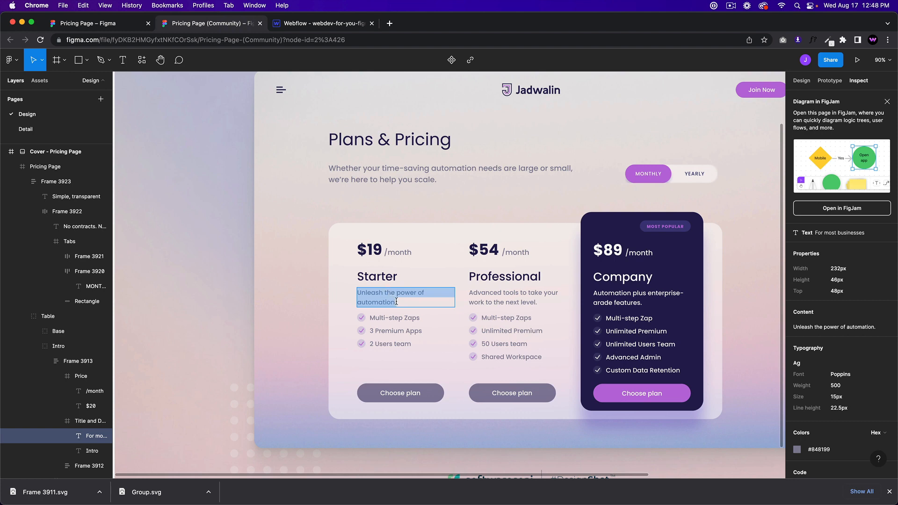
{"action": "key", "text": "Escape"}
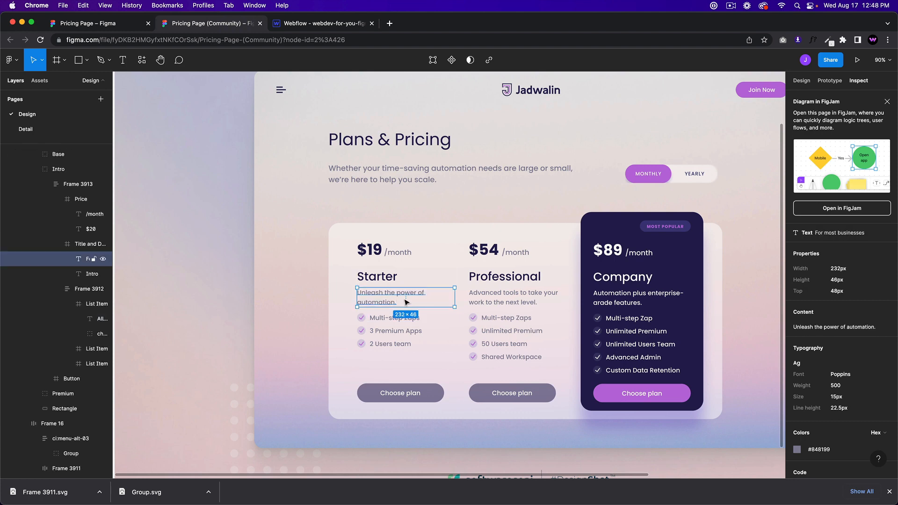
{"action": "left_click_drag", "start_coordinate": [834, 452], "coordinate": [796, 452]}
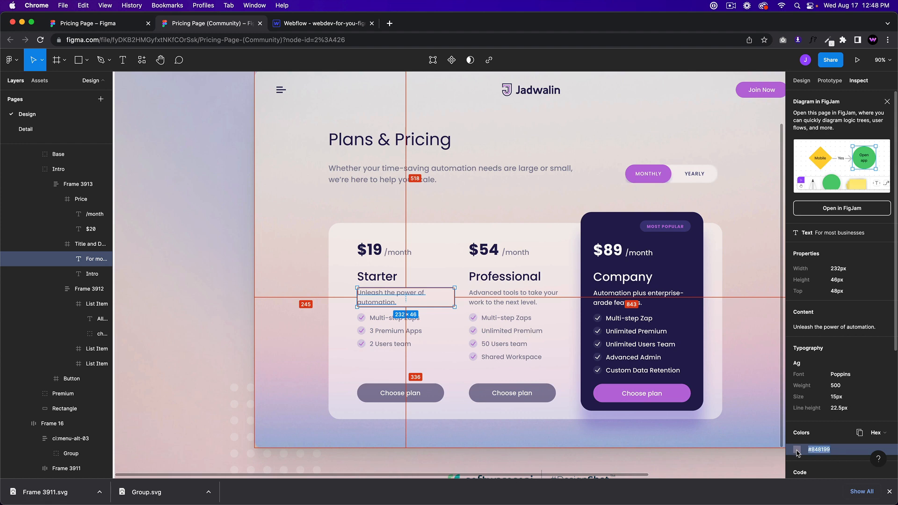
{"action": "left_click", "coordinate": [314, 27]}
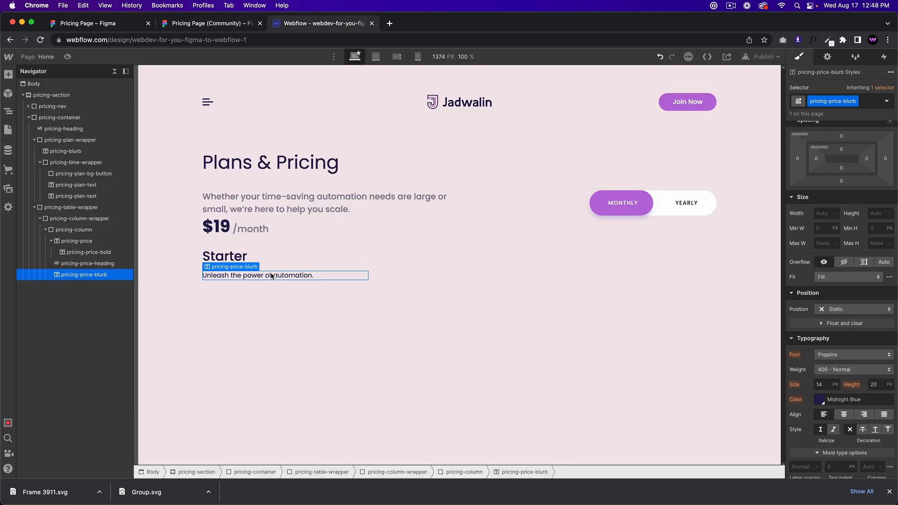
Step: Set the blurb to 500 Medium, 15 px size and 23 px line height, and select its colour value
{"action": "left_click", "coordinate": [835, 370]}
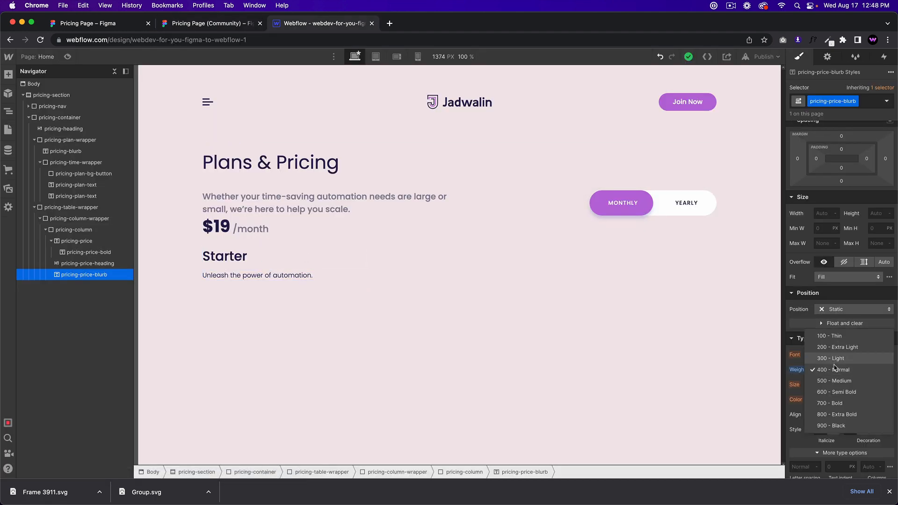
{"action": "left_click", "coordinate": [835, 369]}
{"action": "left_click", "coordinate": [835, 369]}
{"action": "left_click", "coordinate": [835, 381]}
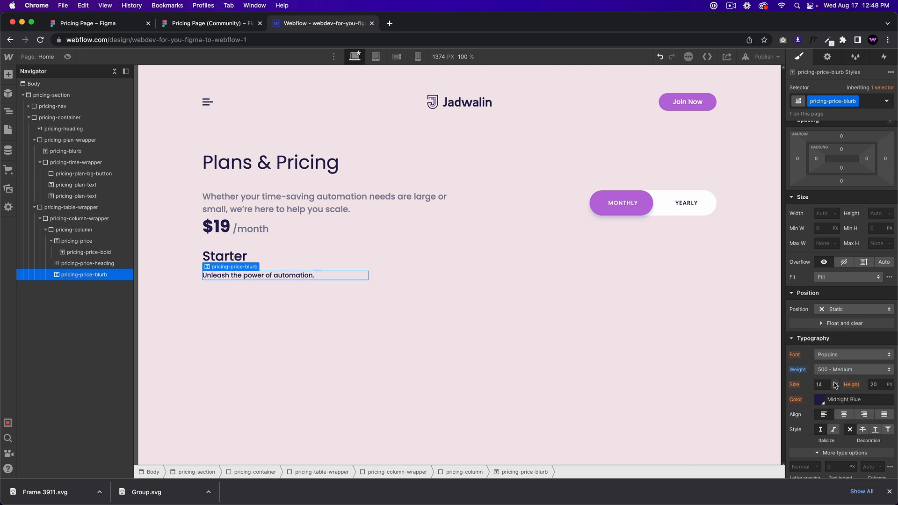
{"action": "left_click", "coordinate": [825, 384]}
{"action": "key", "text": "Tab"}
{"action": "type", "text": "23"}
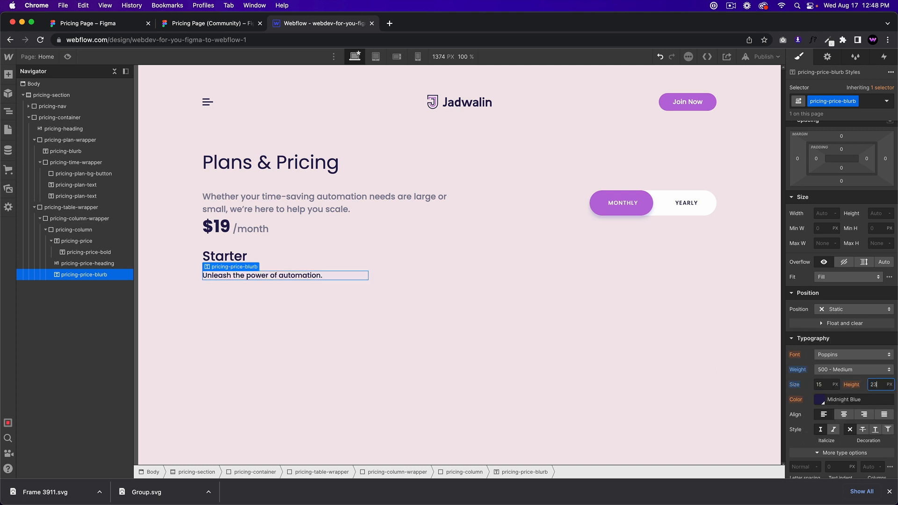
{"action": "key", "text": "Return"}
{"action": "left_click_drag", "start_coordinate": [860, 400], "coordinate": [815, 400]}
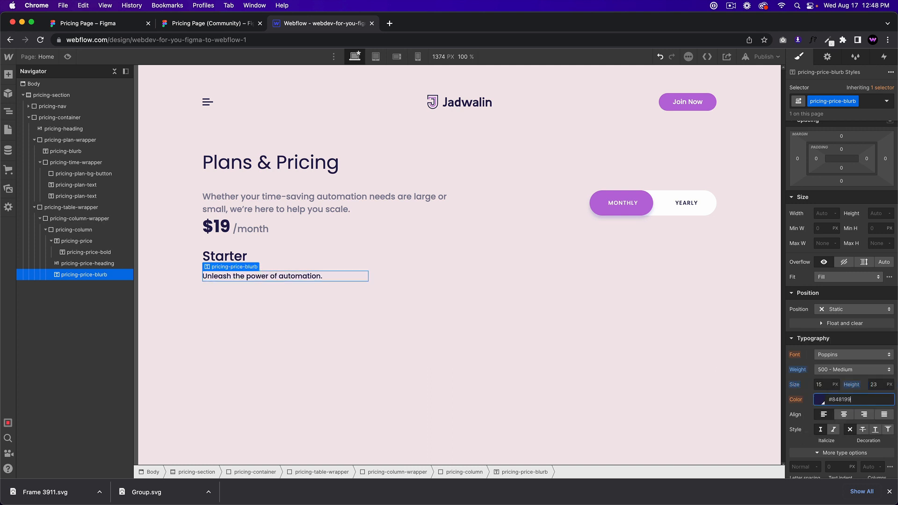
Step: Select the check-circle-1 icon in the Starter card's first feature item
{"action": "left_click", "coordinate": [232, 25]}
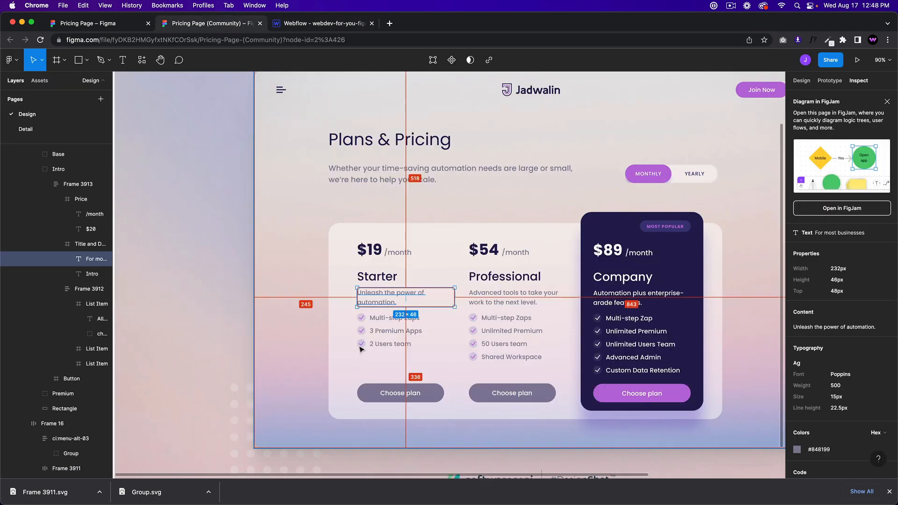
{"action": "left_click", "coordinate": [391, 326]}
{"action": "scroll", "coordinate": [392, 326], "scroll_direction": "up", "scroll_amount": 5}
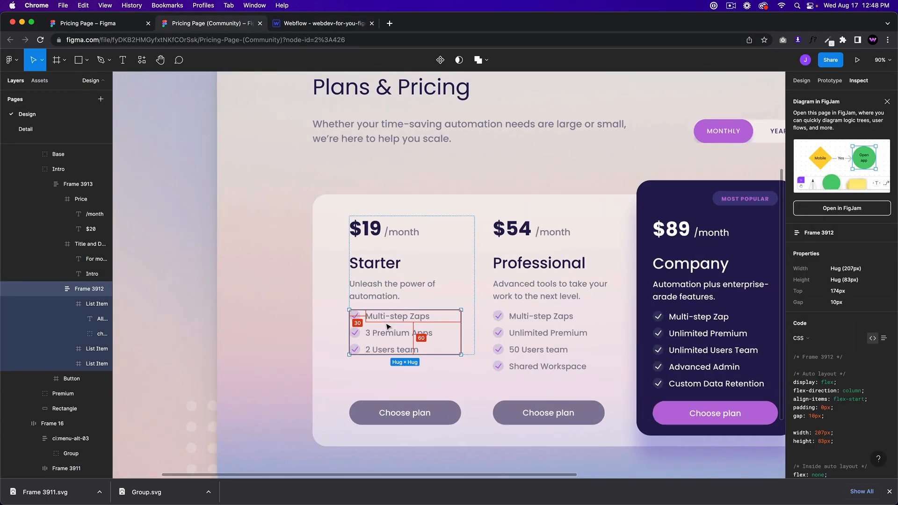
{"action": "scroll", "coordinate": [357, 323], "scroll_direction": "up", "scroll_amount": 2}
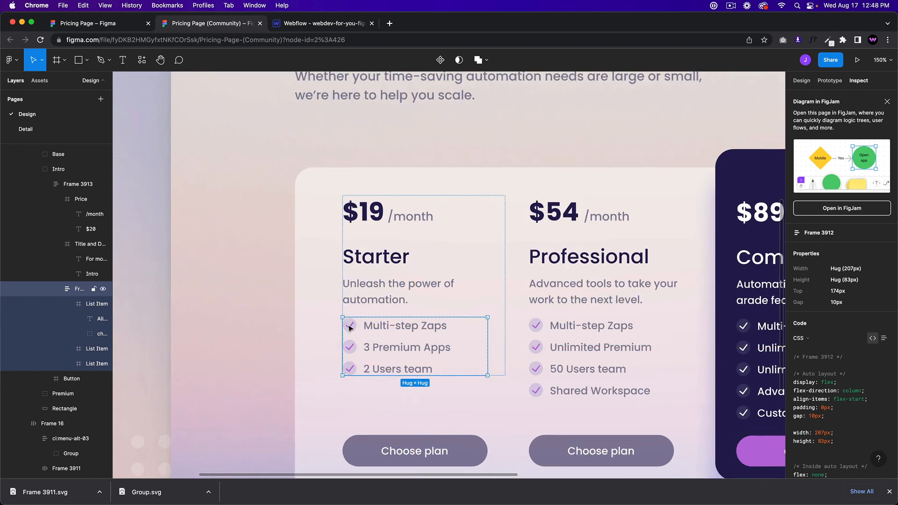
{"action": "double_click", "coordinate": [353, 333]}
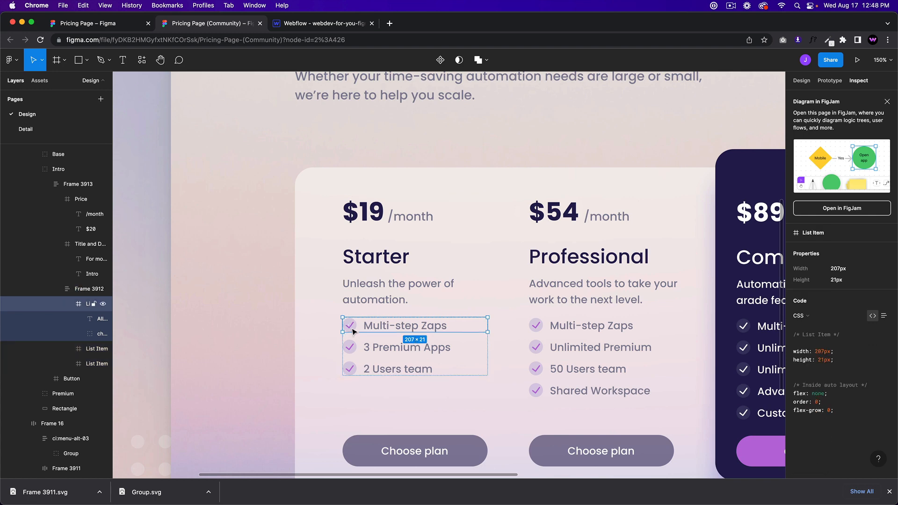
{"action": "left_click", "coordinate": [351, 329]}
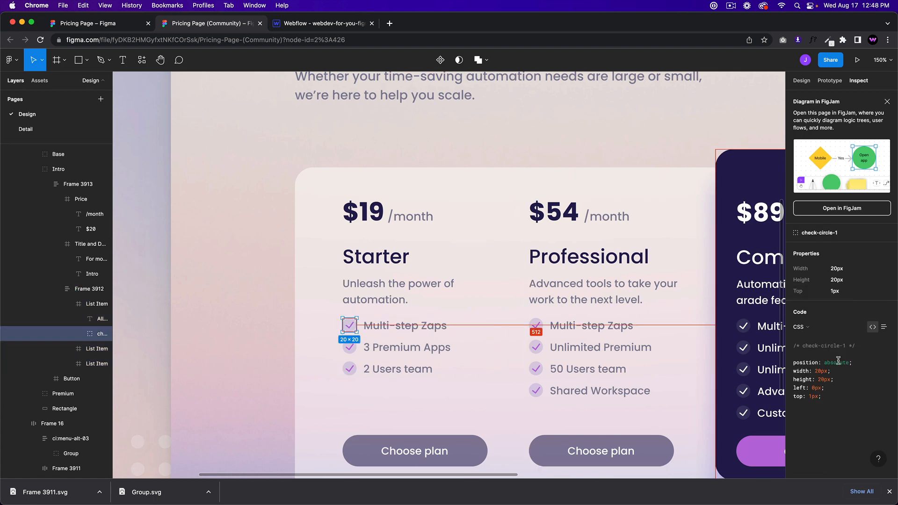
Step: Export check-circle-1 from the Design tab as an SVG file
{"action": "left_click", "coordinate": [800, 79]}
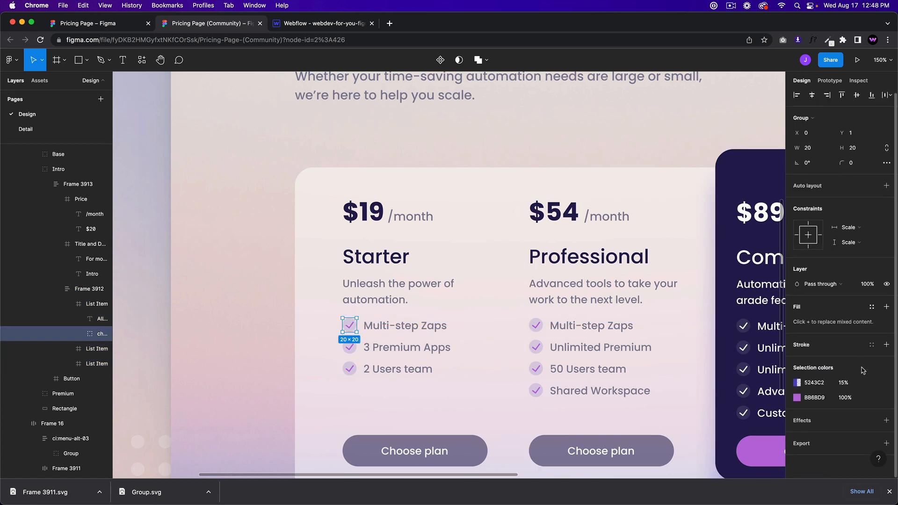
{"action": "scroll", "coordinate": [843, 445], "scroll_direction": "down", "scroll_amount": 3}
{"action": "left_click", "coordinate": [809, 443]}
{"action": "scroll", "coordinate": [833, 417], "scroll_direction": "down", "scroll_amount": 4}
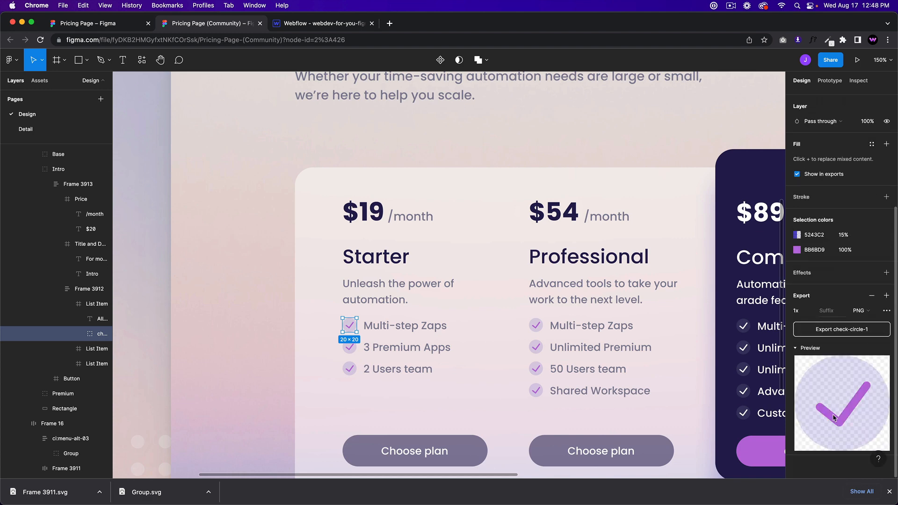
{"action": "left_click", "coordinate": [868, 310]}
{"action": "left_click", "coordinate": [864, 333]}
{"action": "left_click", "coordinate": [841, 329]}
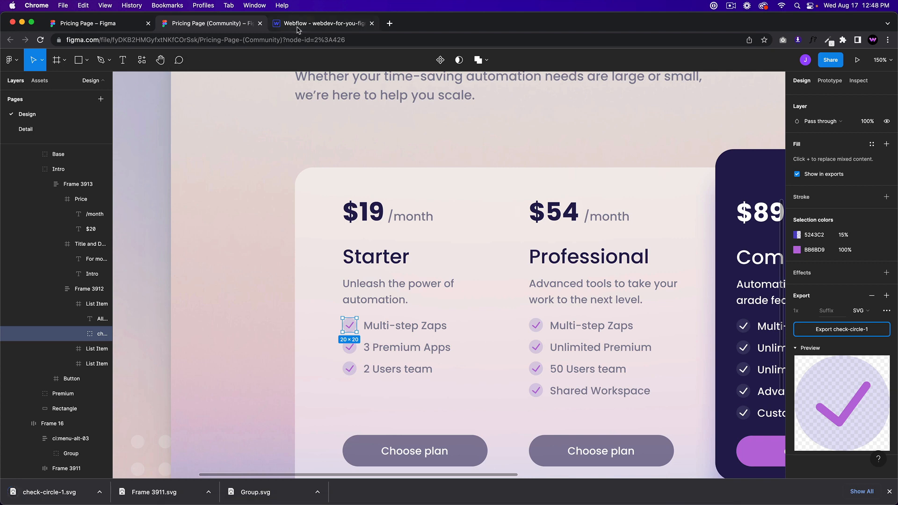
{"action": "left_click", "coordinate": [301, 23]}
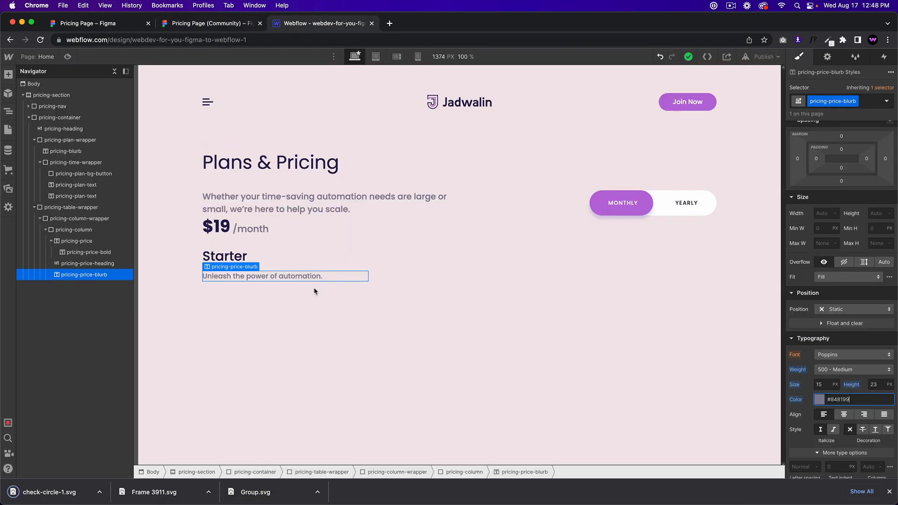
Step: Insert a Div Block in the pricing column, classed pricing-list-item-wrapper and set to Flex
{"action": "left_click", "coordinate": [73, 229]}
{"action": "key", "text": "super+e"}
{"action": "type", "text": "idv"}
{"action": "key", "text": "BackSpace"}
{"action": "key", "text": "BackSpace"}
{"action": "key", "text": "BackSpace"}
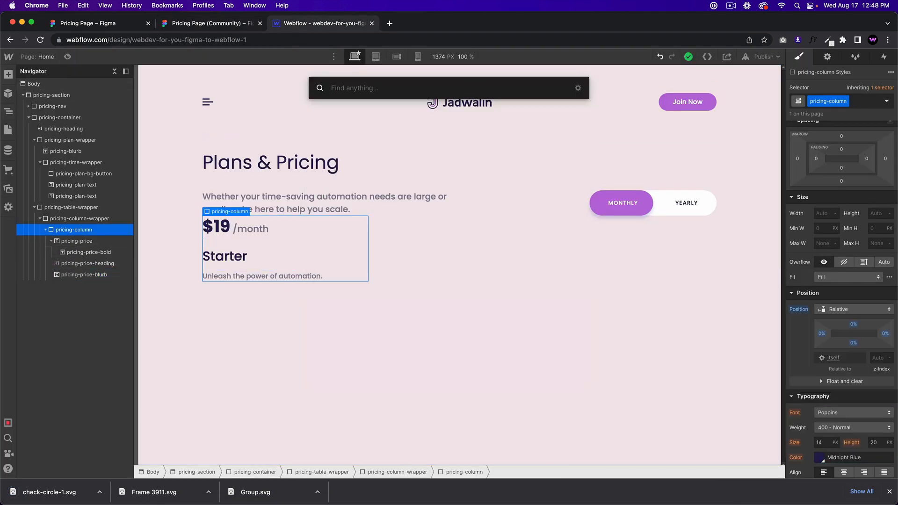
{"action": "type", "text": "div"}
{"action": "key", "text": "Return"}
{"action": "left_click", "coordinate": [849, 100]}
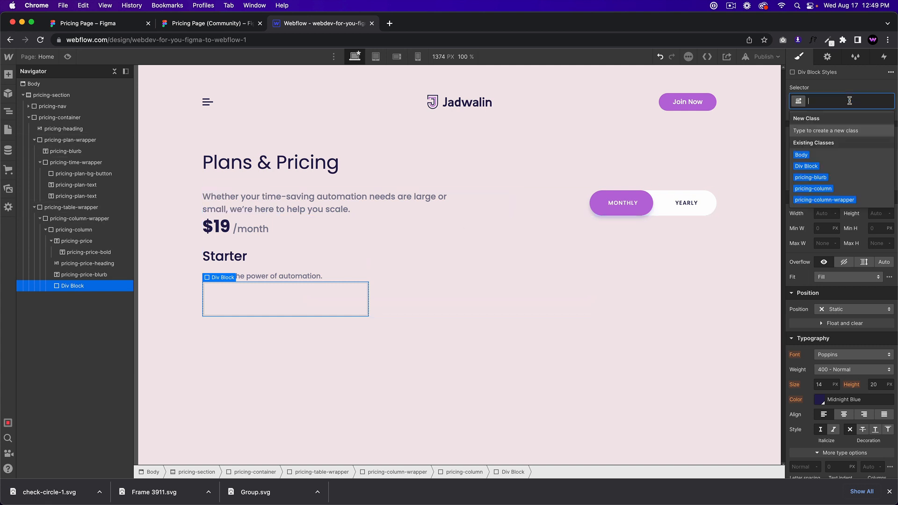
{"action": "type", "text": "pricing"}
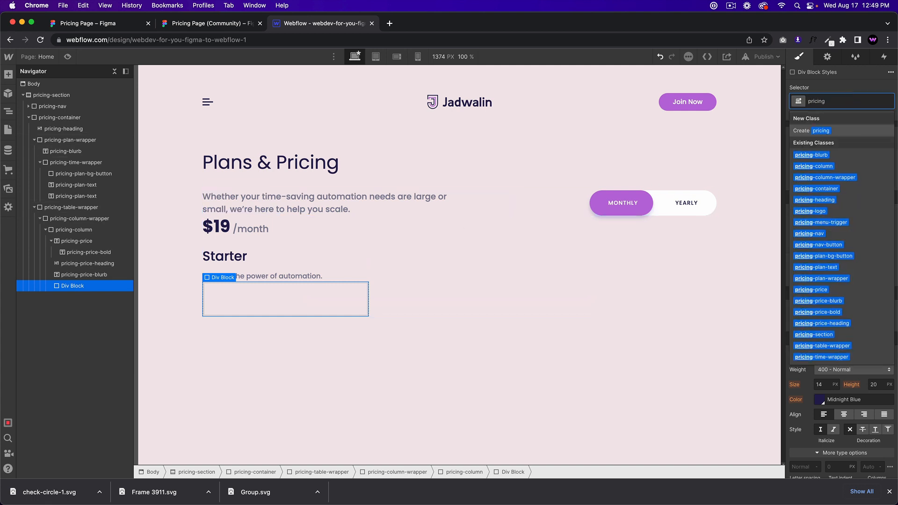
{"action": "type", "text": "-li"}
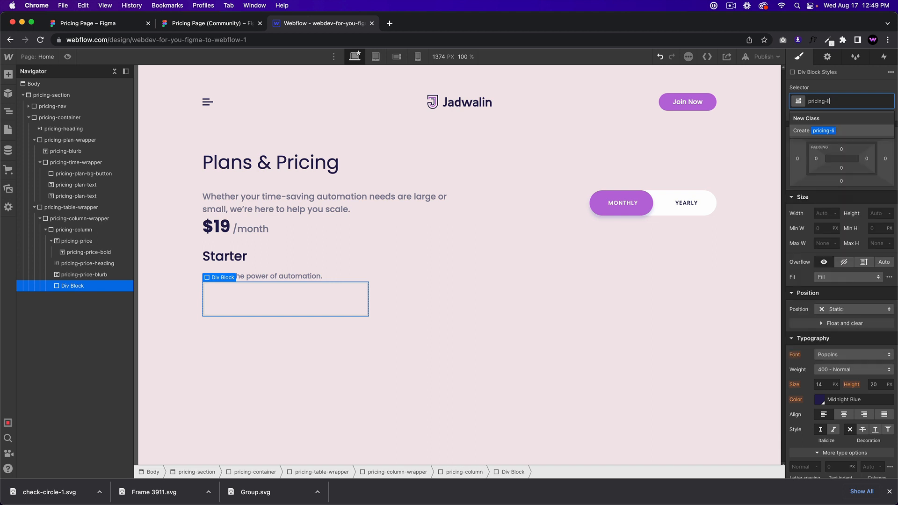
{"action": "type", "text": "st-item-wrpaper"}
{"action": "type", "text": "per"}
{"action": "key", "text": "Return"}
{"action": "scroll", "coordinate": [839, 163], "scroll_direction": "up", "scroll_amount": 2}
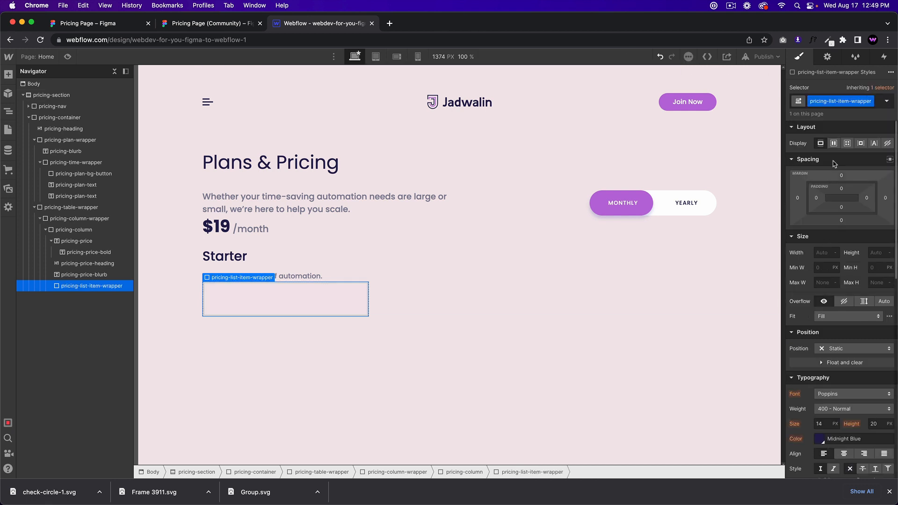
{"action": "left_click", "coordinate": [833, 143]}
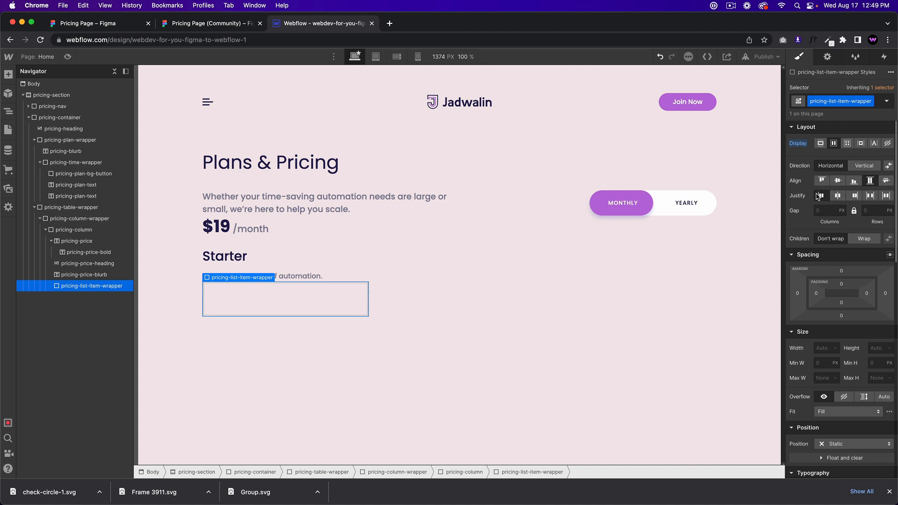
Step: Upload the check-mark SVG to Assets and insert it as an Image in the wrapper
{"action": "left_click", "coordinate": [8, 188]}
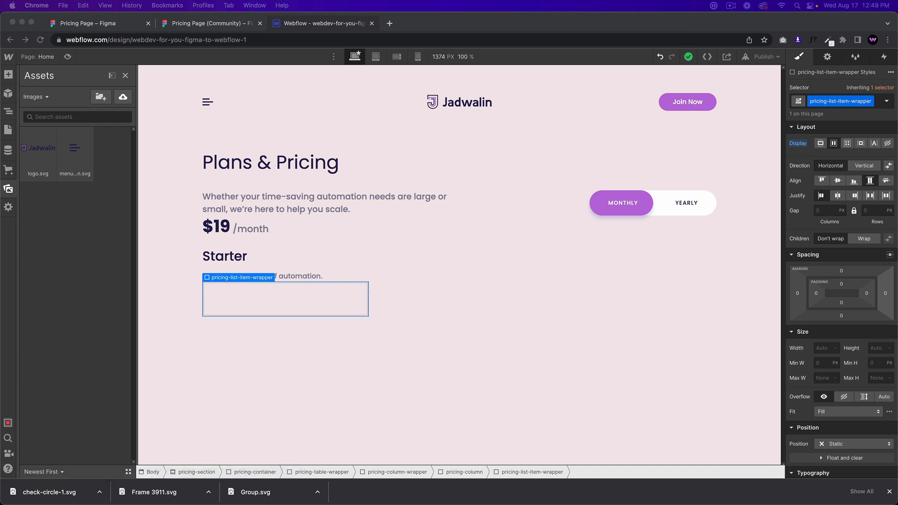
{"action": "left_click_drag", "start_coordinate": [449, 172], "coordinate": [46, 328]}
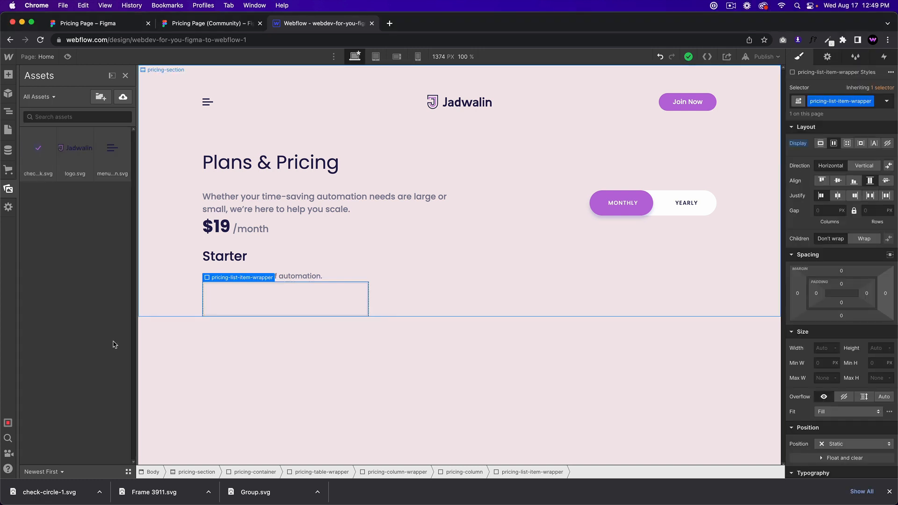
{"action": "key", "text": "z"}
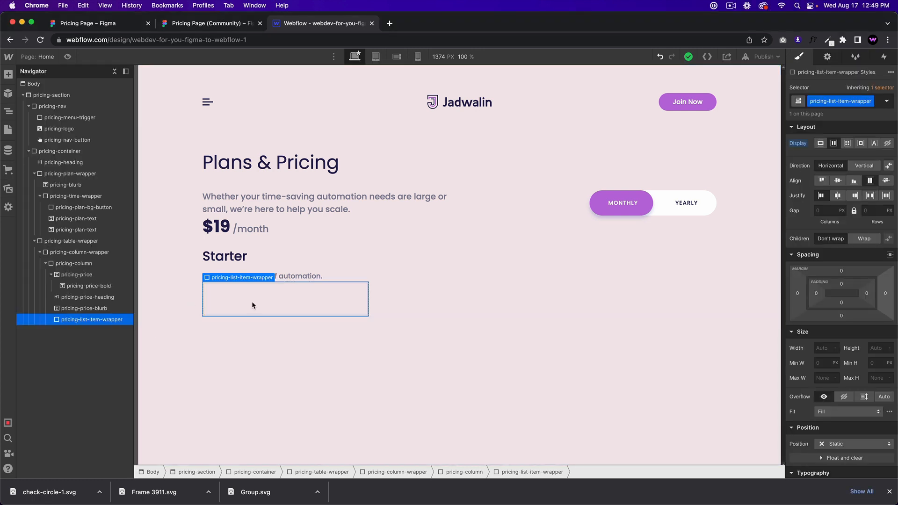
{"action": "key", "text": "super+k"}
{"action": "type", "text": "im"}
{"action": "key", "text": "Return"}
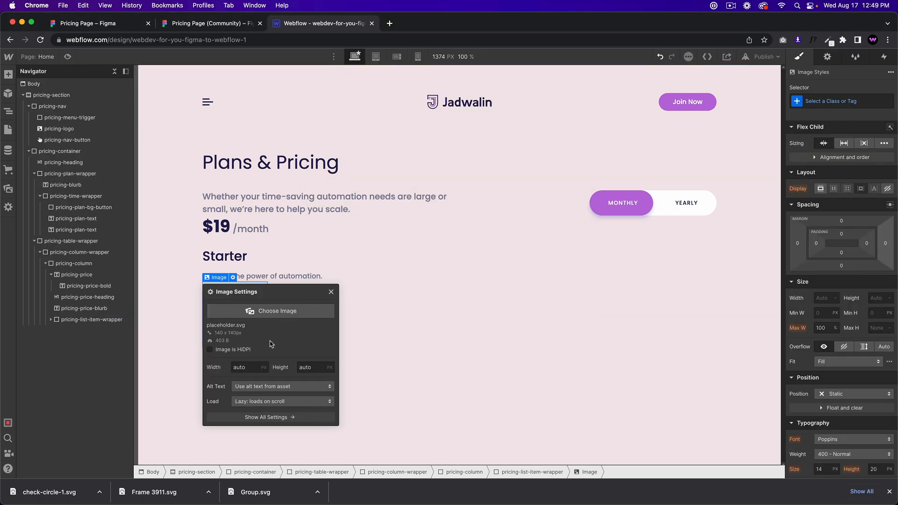
{"action": "left_click", "coordinate": [275, 310]}
{"action": "left_click", "coordinate": [75, 176]}
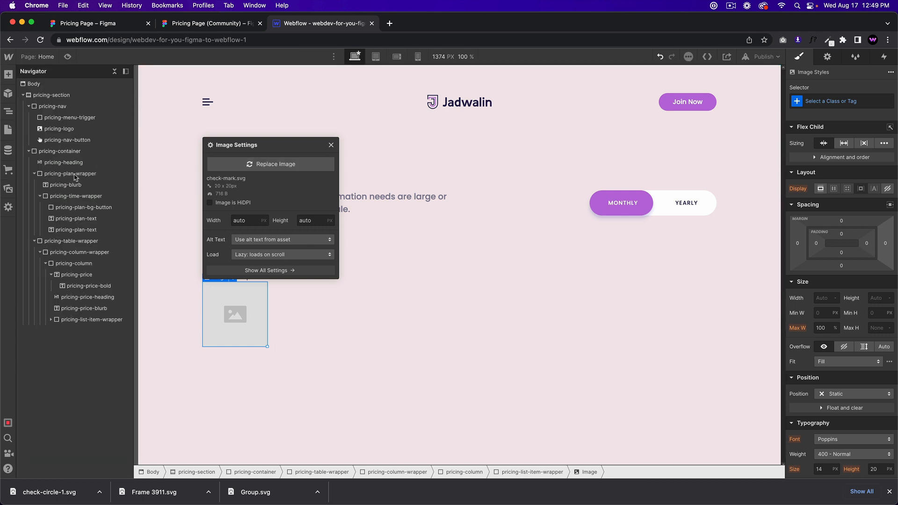
{"action": "left_click", "coordinate": [351, 275]}
Step: Add a Text Block inside the pricing-list-item-wrapper
{"action": "left_click", "coordinate": [234, 285]}
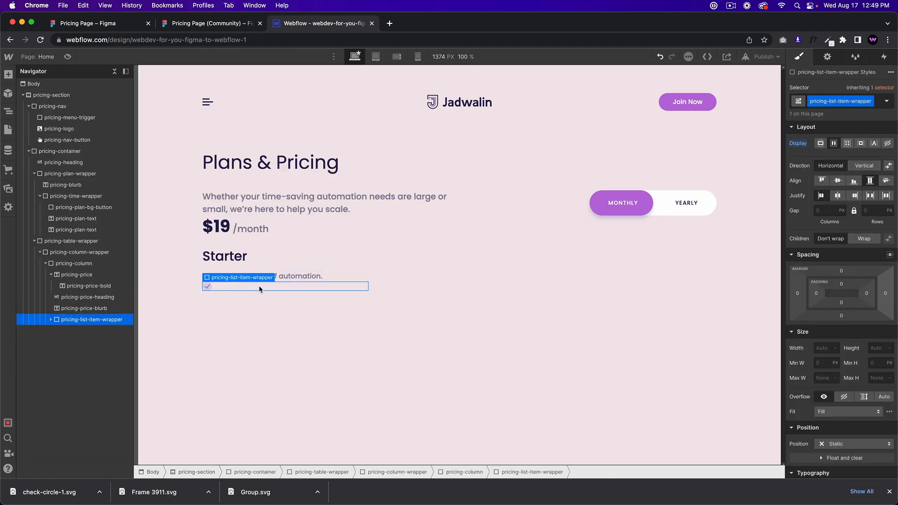
{"action": "key", "text": "super+k"}
{"action": "type", "text": "text block"}
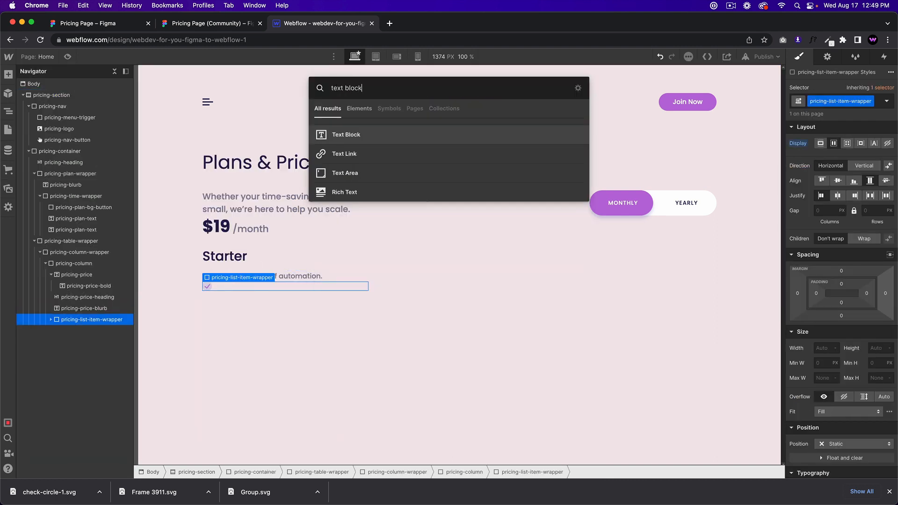
{"action": "key", "text": "Return"}
Step: Inspect the Multi-step Zaps text's font, size, line height and colour in Figma
{"action": "left_click", "coordinate": [200, 26]}
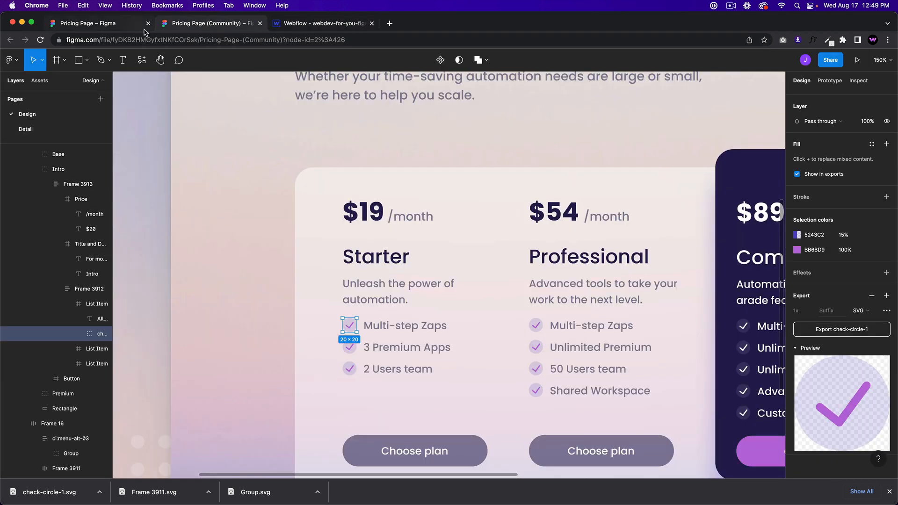
{"action": "left_click", "coordinate": [412, 329]}
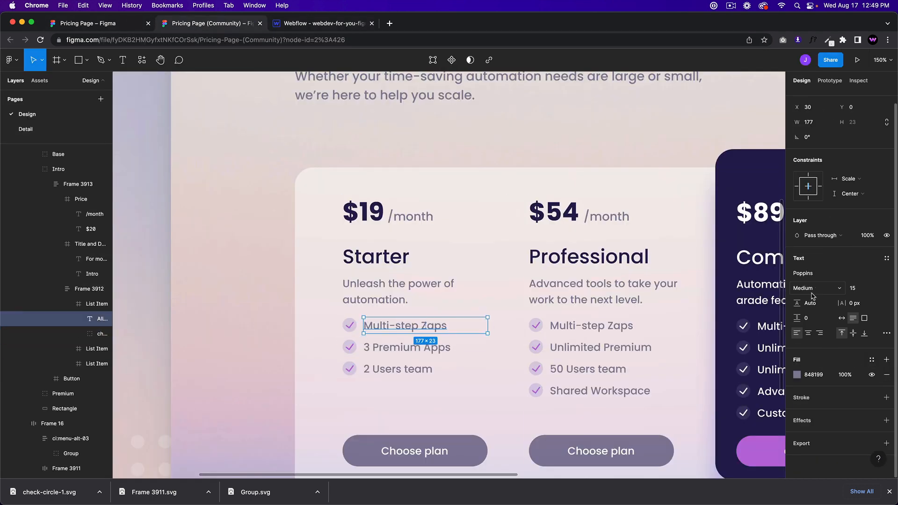
{"action": "left_click", "coordinate": [858, 81]}
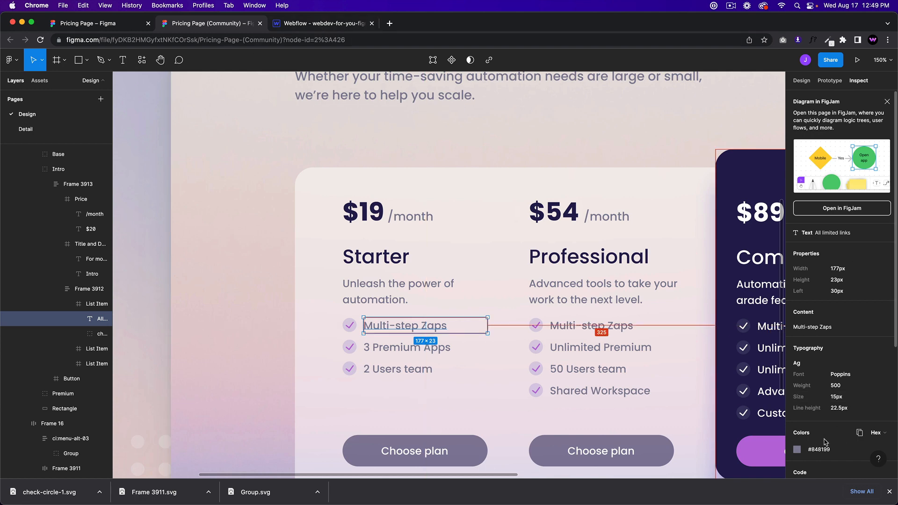
{"action": "left_click", "coordinate": [302, 23]}
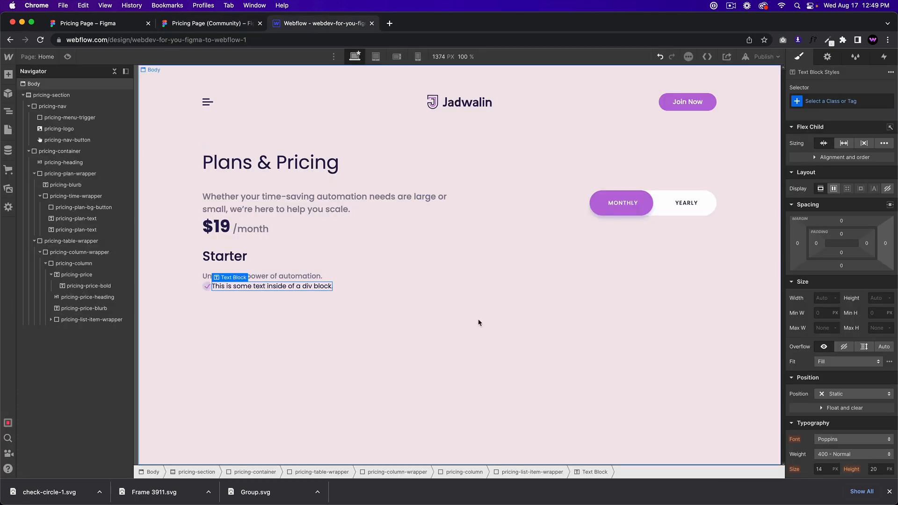
Step: Give the feature text class pricing-list-item-text with colour #848199 and 23 line height
{"action": "left_click", "coordinate": [819, 100]}
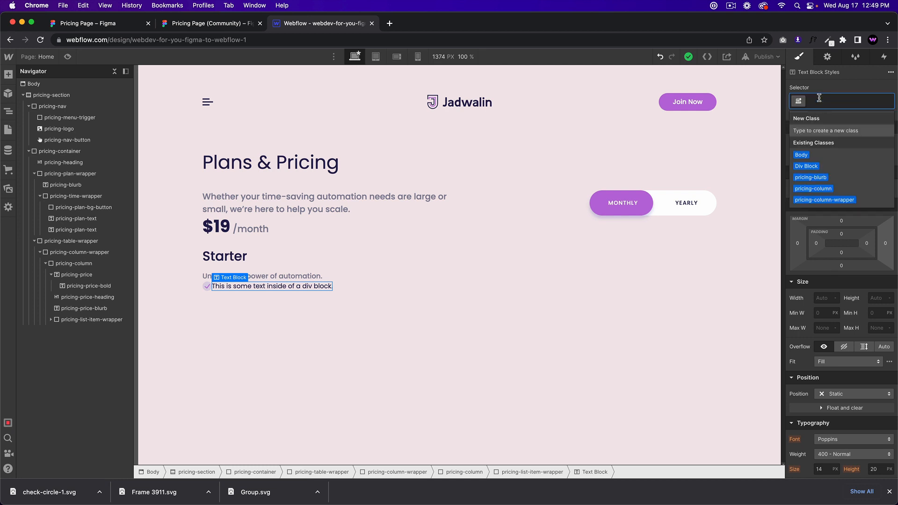
{"action": "type", "text": "pricing-li"}
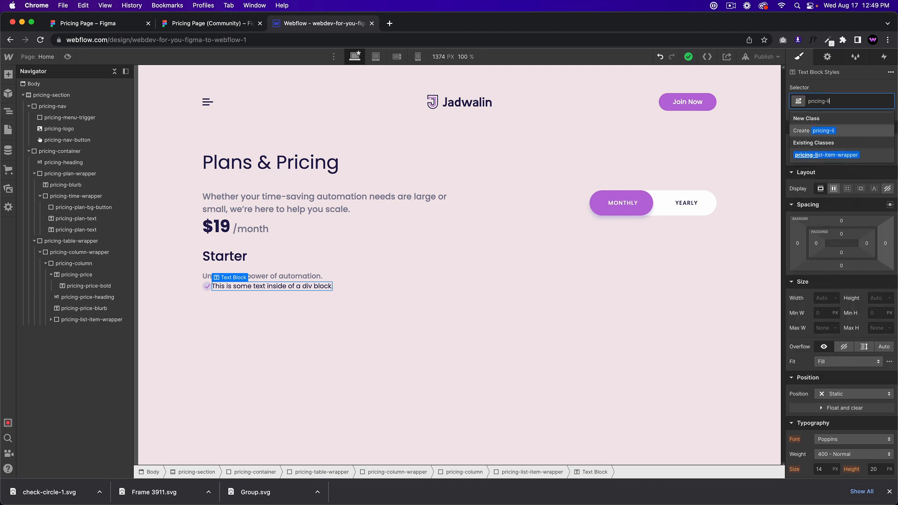
{"action": "type", "text": "st-item-text"}
{"action": "key", "text": "Return"}
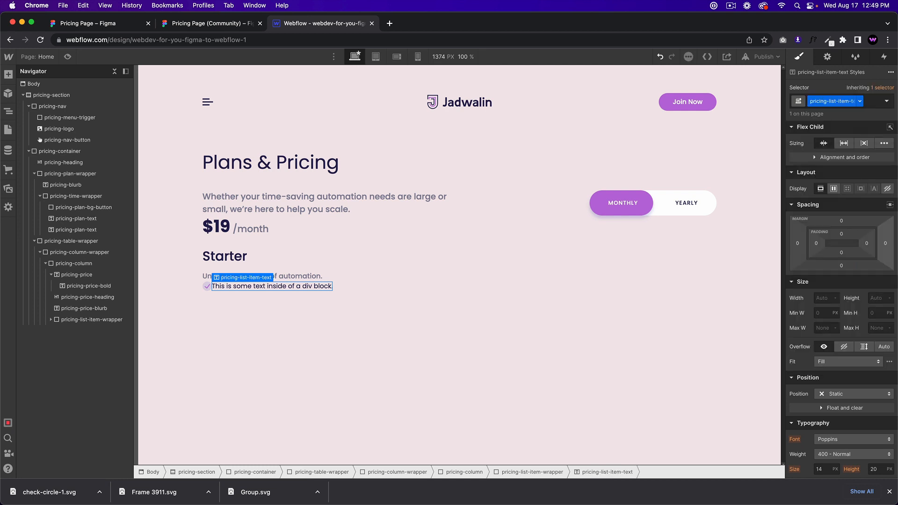
{"action": "scroll", "coordinate": [878, 401], "scroll_direction": "down", "scroll_amount": 2}
{"action": "scroll", "coordinate": [877, 400], "scroll_direction": "down", "scroll_amount": 1}
{"action": "left_click", "coordinate": [842, 418]}
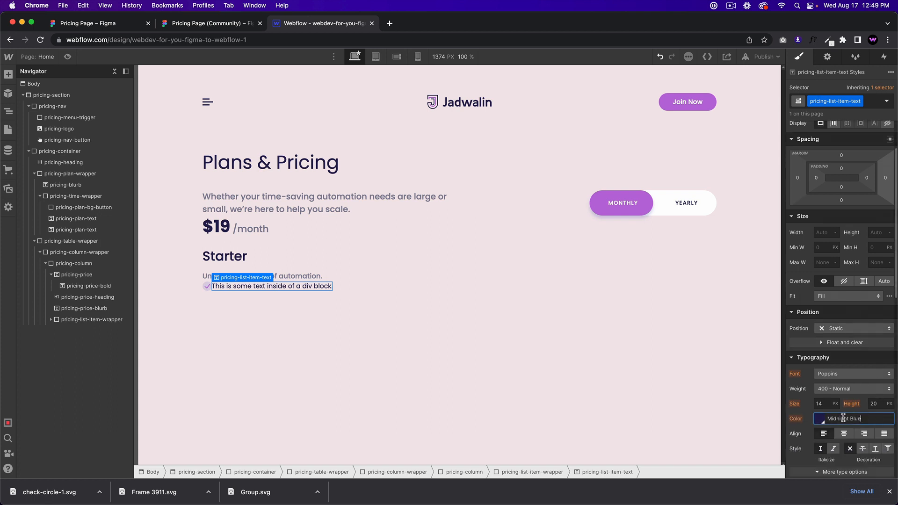
{"action": "type", "text": "#848199"}
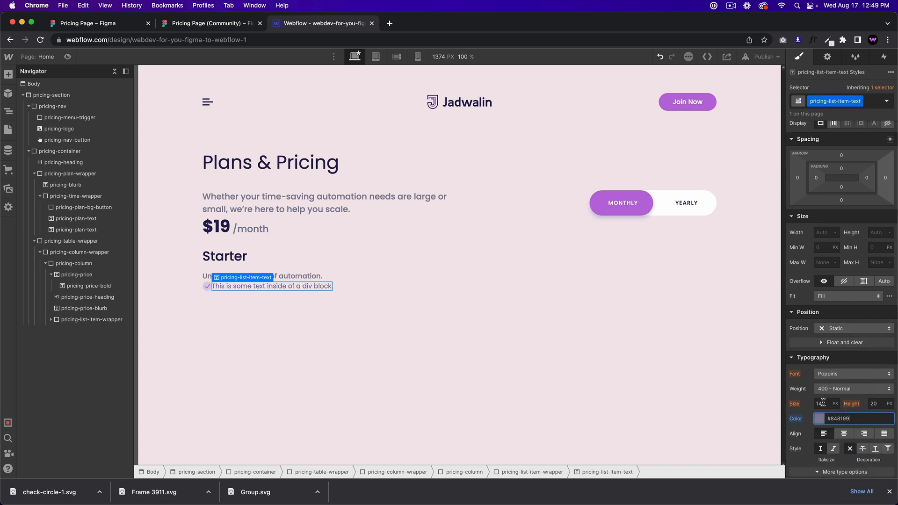
{"action": "left_click", "coordinate": [878, 405]}
{"action": "type", "text": "23"}
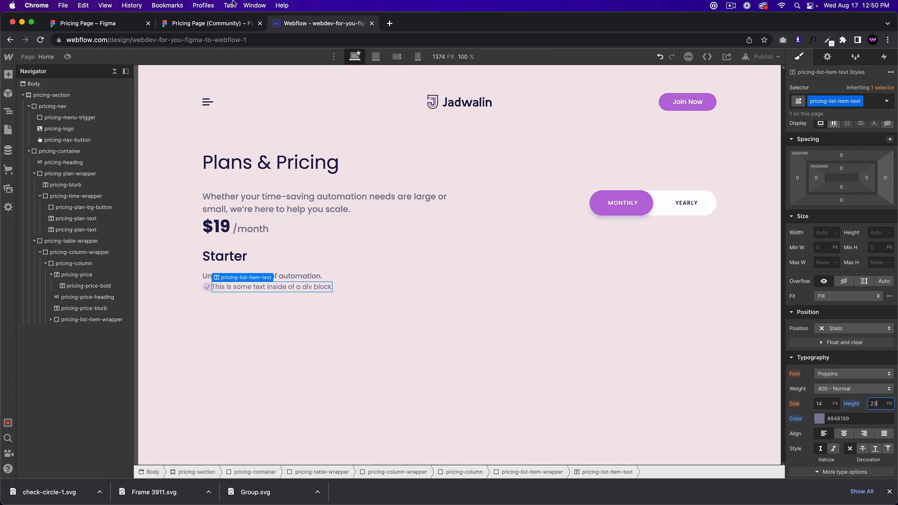
Step: Change the feature text wording to 'Multi-step Zaps'
{"action": "left_click", "coordinate": [219, 24]}
{"action": "left_click", "coordinate": [319, 24]}
{"action": "left_click", "coordinate": [272, 287]}
{"action": "double_click", "coordinate": [272, 286]}
{"action": "type", "text": "Multi-step Zaps"}
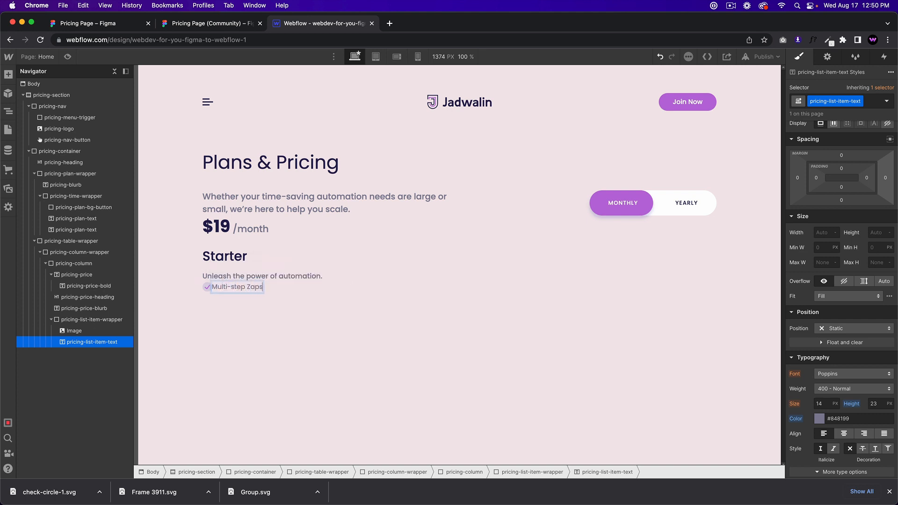
{"action": "left_click", "coordinate": [271, 305]}
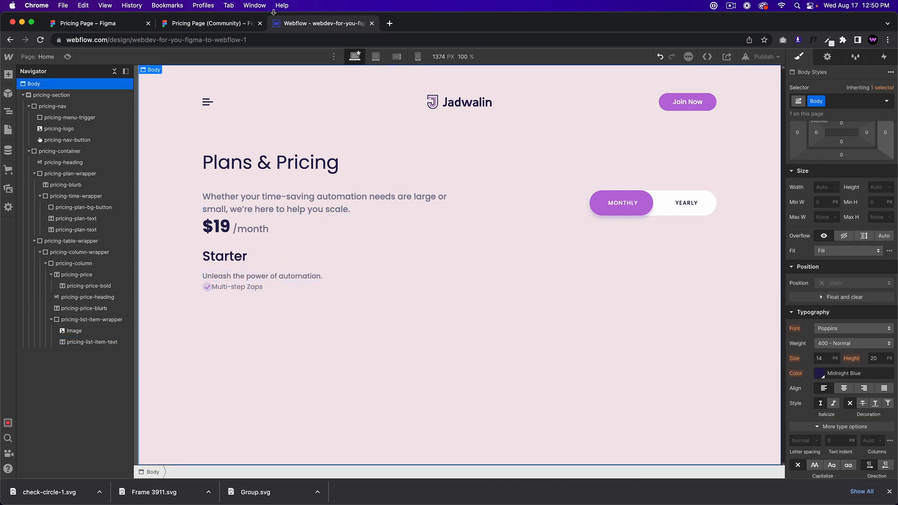
Step: Give the Multi-step Zaps text 500 Medium weight, then select Figma's 3 Premium Apps item
{"action": "left_click", "coordinate": [233, 24]}
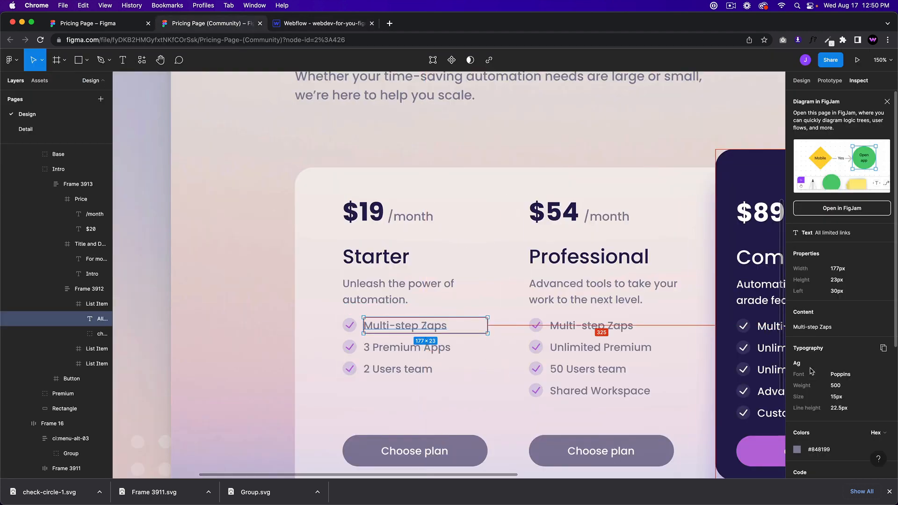
{"action": "left_click", "coordinate": [290, 25]}
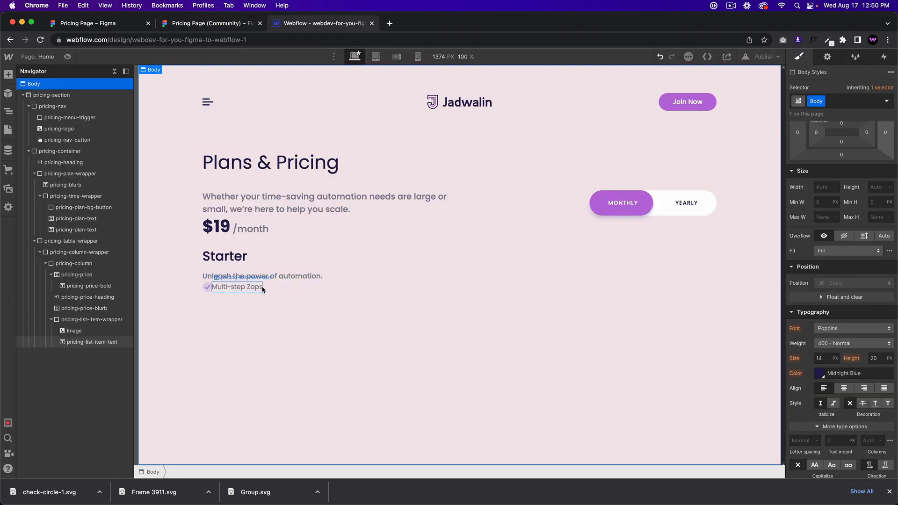
{"action": "left_click", "coordinate": [244, 287]}
{"action": "left_click", "coordinate": [861, 390]}
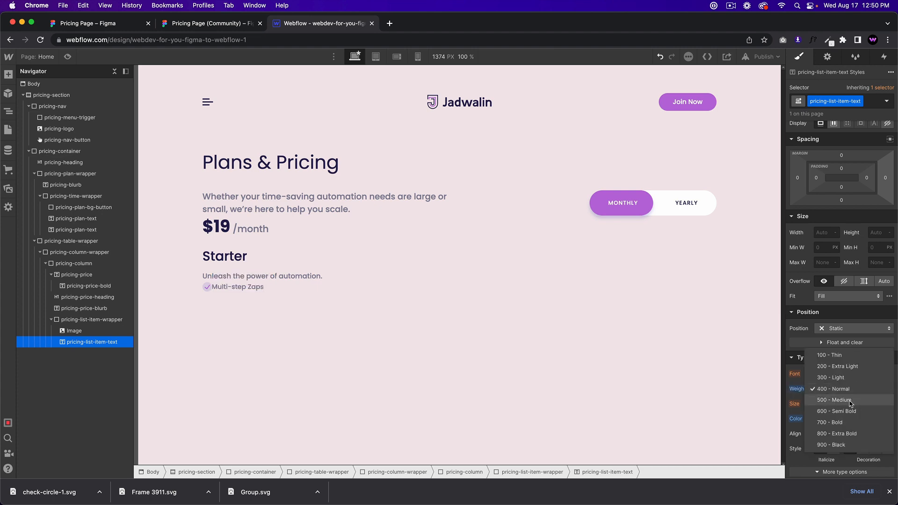
{"action": "left_click", "coordinate": [850, 401]}
{"action": "left_click", "coordinate": [334, 287]}
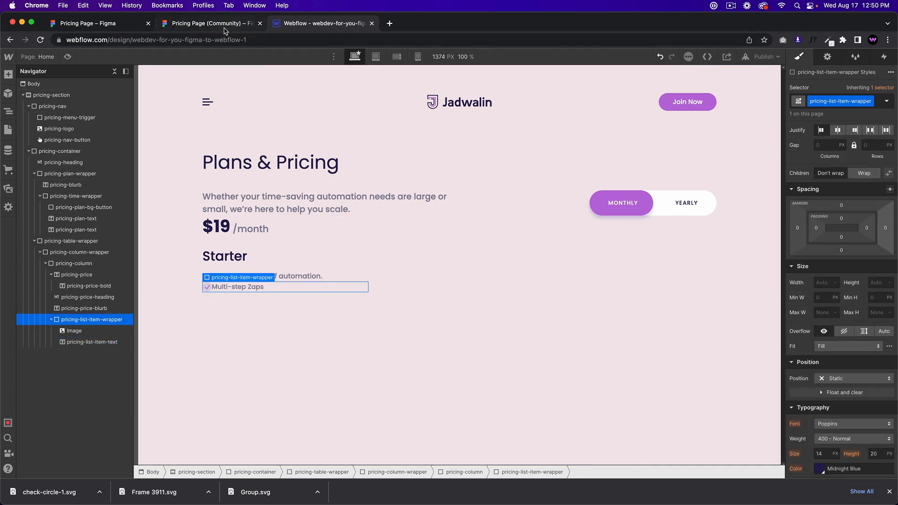
{"action": "left_click", "coordinate": [225, 28]}
{"action": "left_click", "coordinate": [440, 350]}
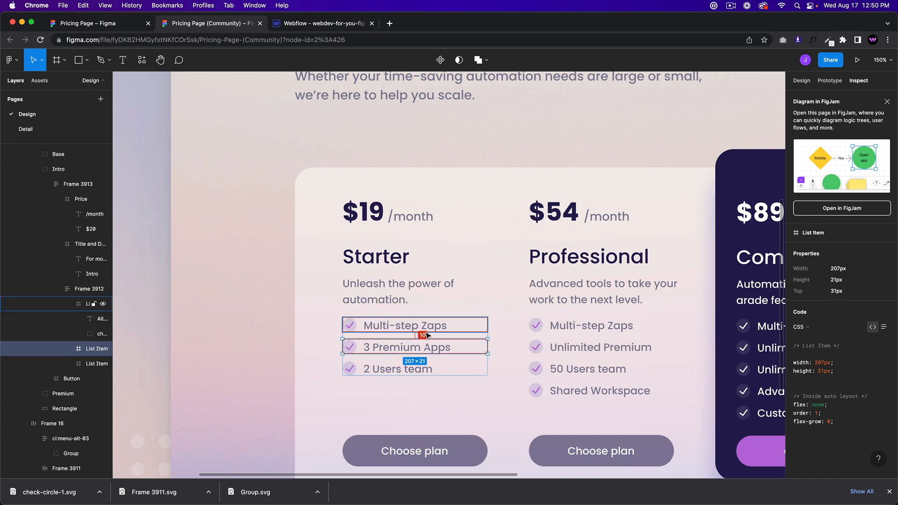
Step: Select the 3 Premium Apps text layer in Figma to view its specs
{"action": "double_click", "coordinate": [428, 349]}
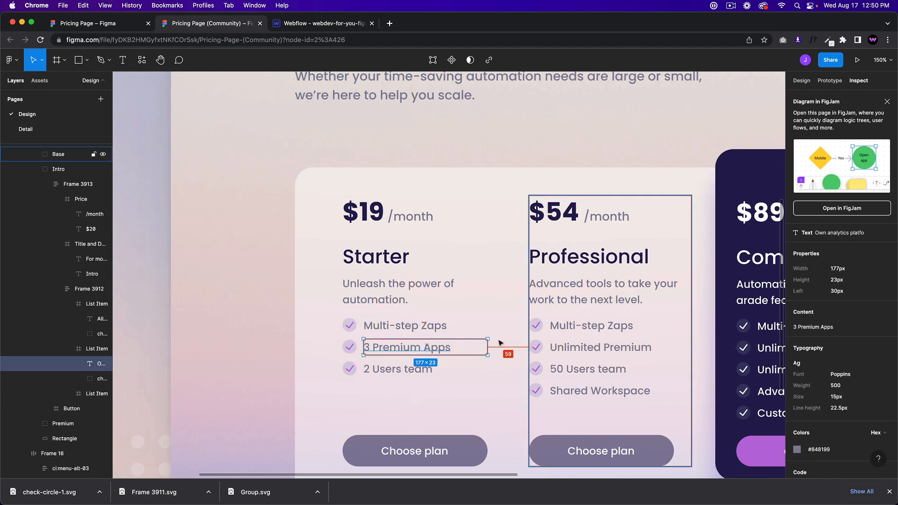
{"action": "double_click", "coordinate": [456, 347]}
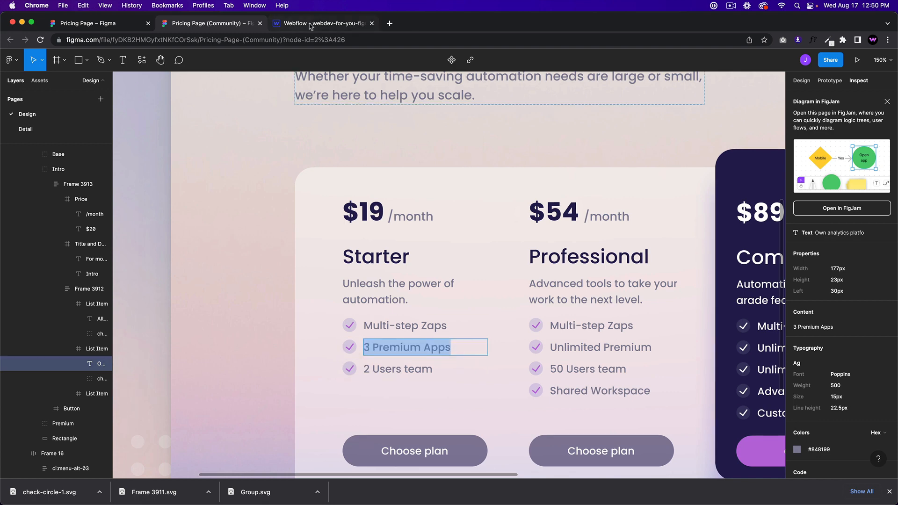
{"action": "left_click", "coordinate": [322, 23]}
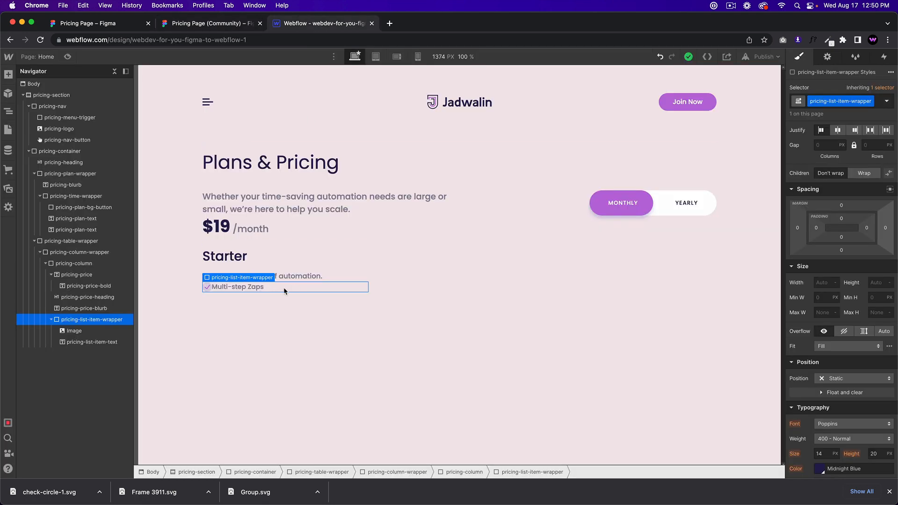
Step: Give the check icon the class pricing-list-item-check with a 9px right margin
{"action": "left_click", "coordinate": [205, 288]}
{"action": "left_click", "coordinate": [816, 102]}
{"action": "type", "text": "p"}
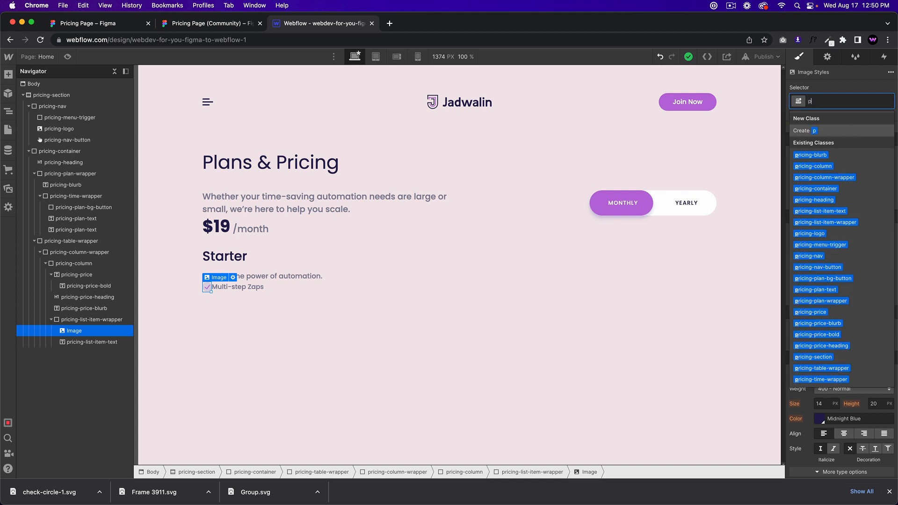
{"action": "type", "text": "ricing-list-item"}
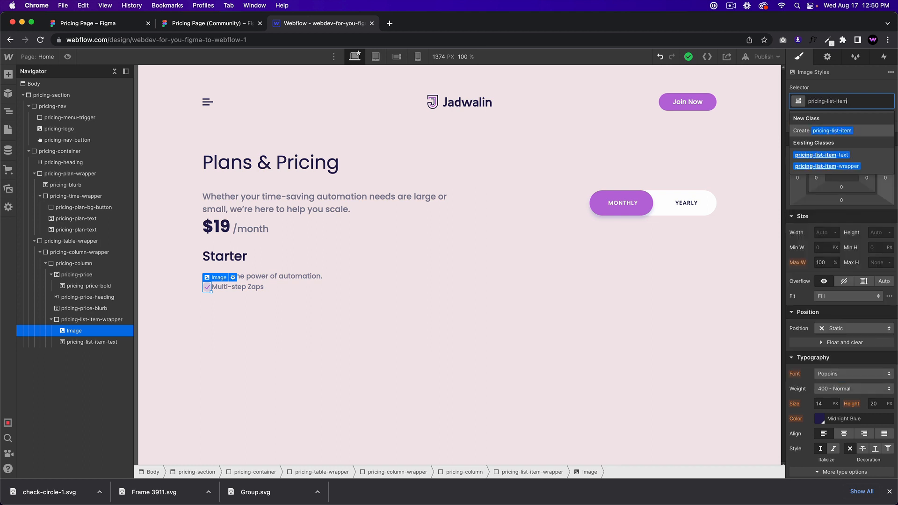
{"action": "type", "text": "-check"}
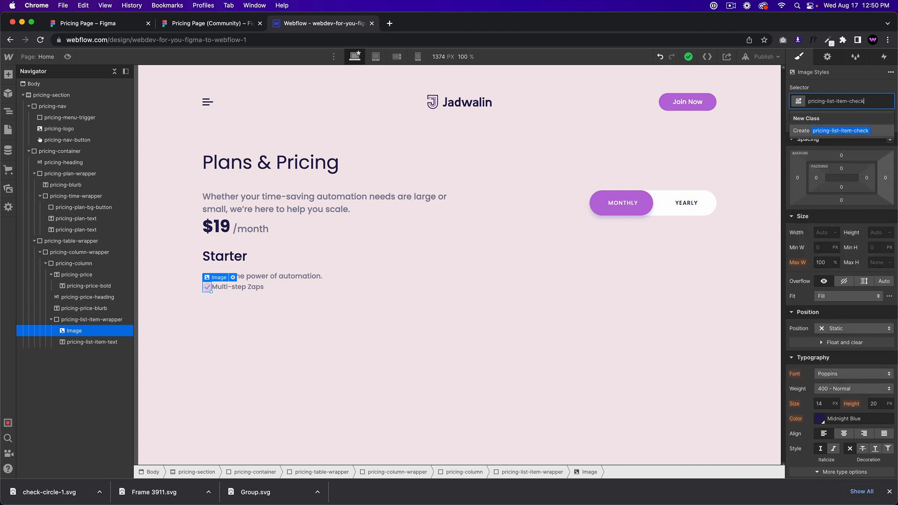
{"action": "key", "text": "Return"}
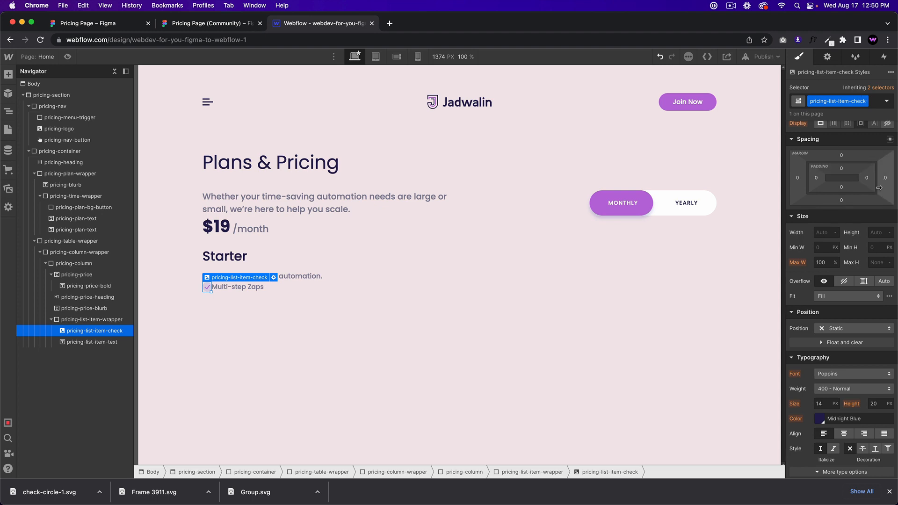
{"action": "left_click_drag", "start_coordinate": [886, 178], "coordinate": [887, 182]}
{"action": "left_click", "coordinate": [486, 255]}
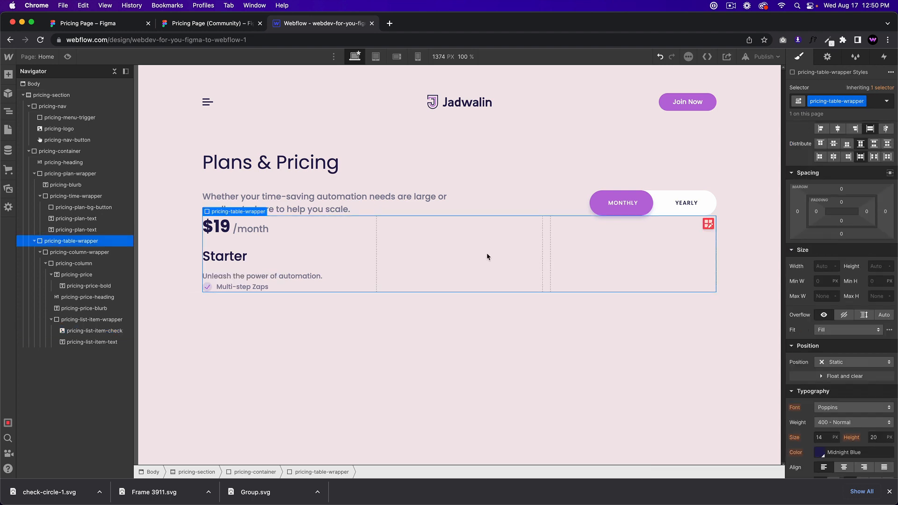
{"action": "left_click", "coordinate": [208, 24]}
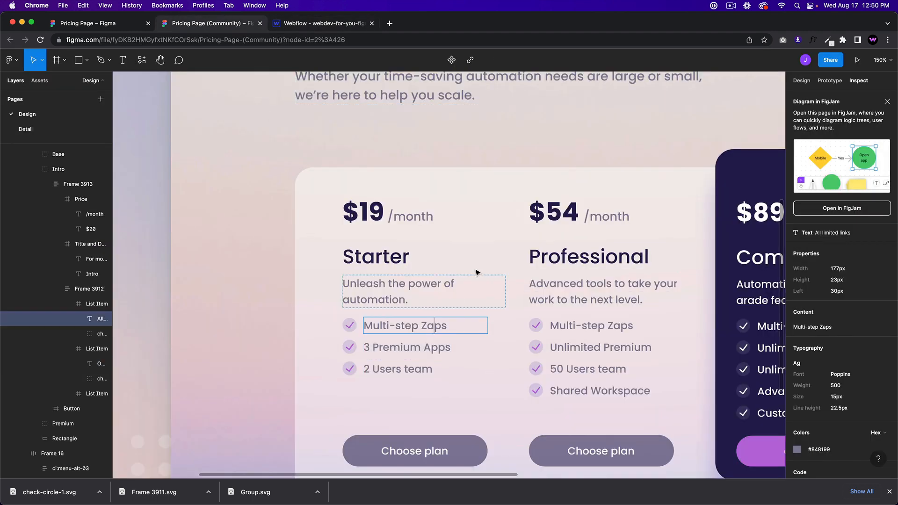
Step: Locate the Multi-step Zaps text in Figma and select its row in Webflow
{"action": "left_click", "coordinate": [182, 197]}
{"action": "double_click", "coordinate": [417, 327]}
{"action": "double_click", "coordinate": [416, 328]}
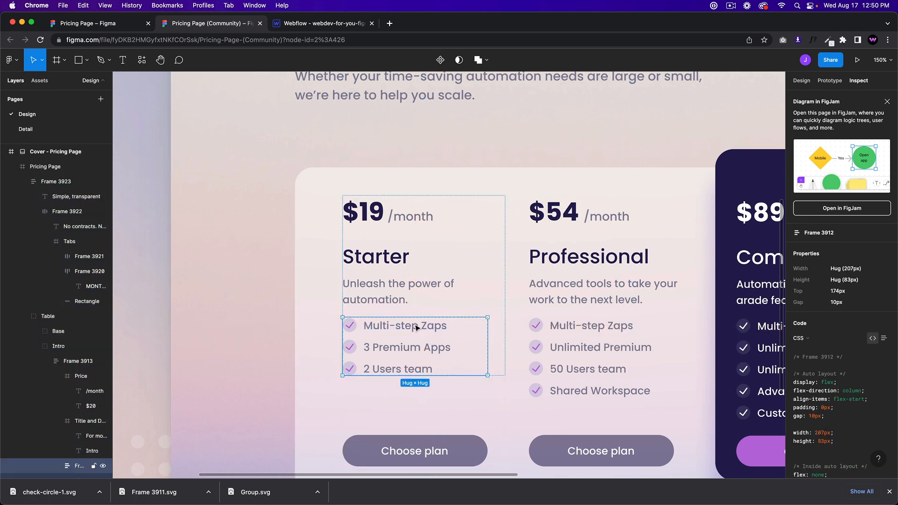
{"action": "double_click", "coordinate": [416, 328]}
{"action": "double_click", "coordinate": [416, 328]}
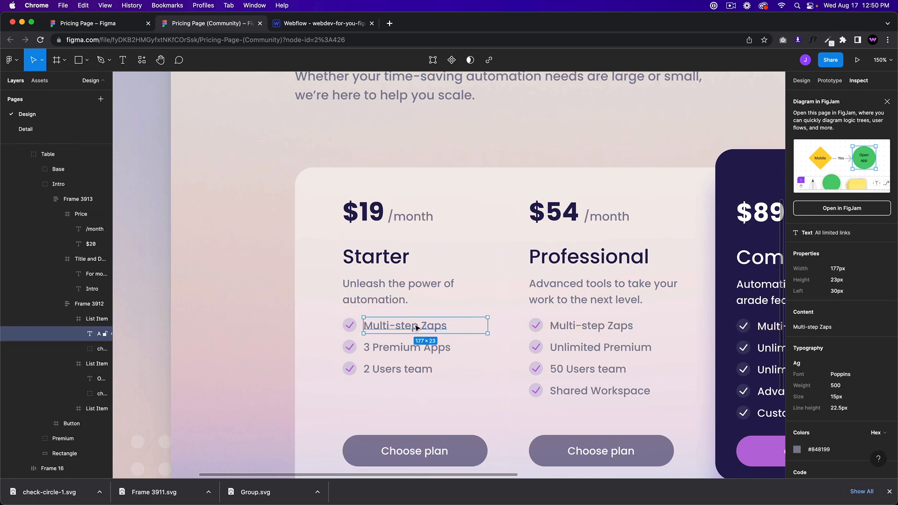
{"action": "left_click", "coordinate": [312, 23]}
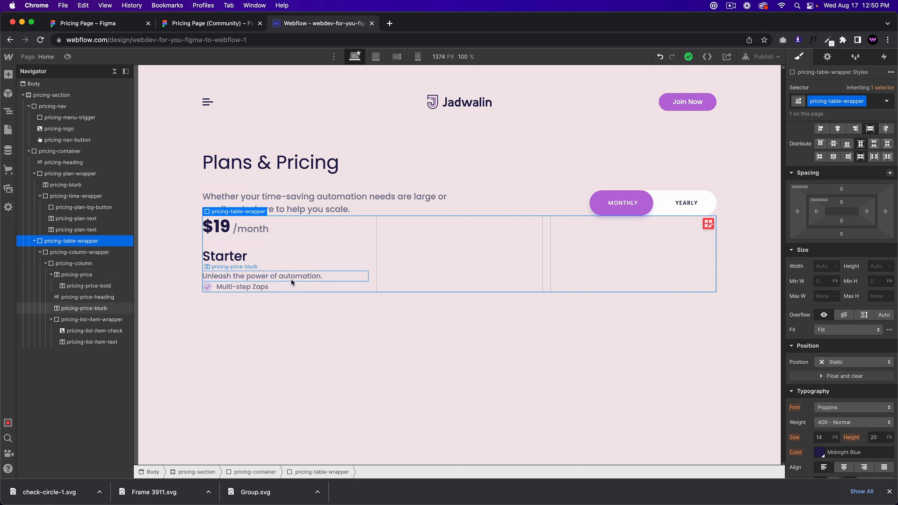
{"action": "left_click", "coordinate": [270, 287]}
{"action": "left_click", "coordinate": [245, 288]}
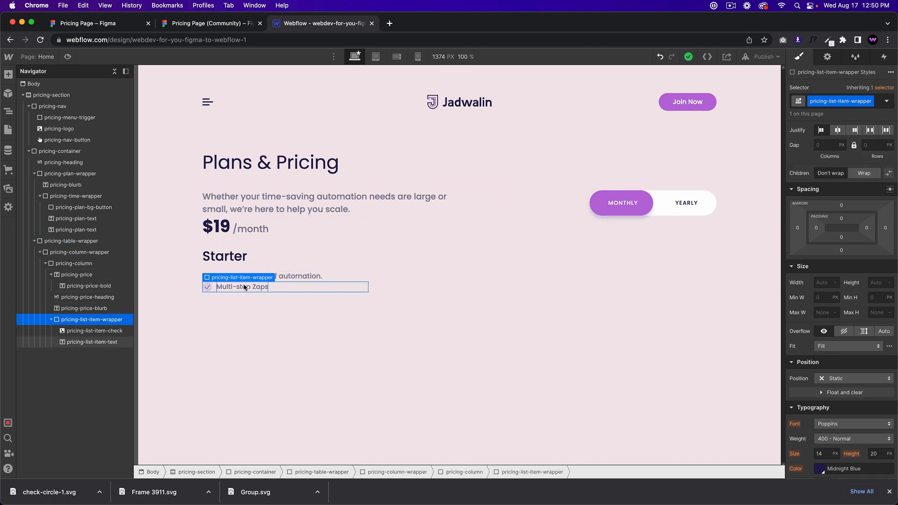
{"action": "left_click", "coordinate": [267, 276]}
{"action": "left_click", "coordinate": [316, 289]}
Step: Copy the Multi-step Zaps row and paste it twice to make three feature rows
{"action": "key", "text": "super+c"}
{"action": "key", "text": "super+v"}
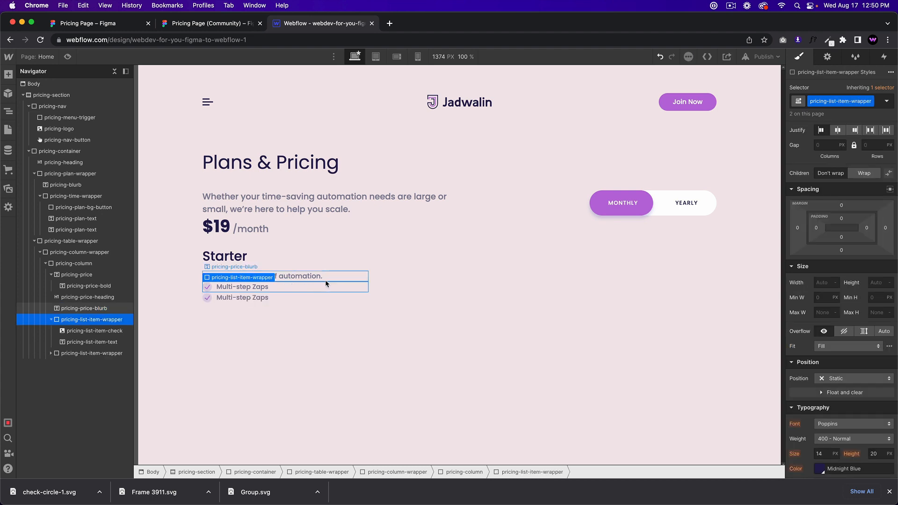
{"action": "key", "text": "super+v"}
{"action": "left_click", "coordinate": [254, 300]}
Step: Copy '3 Premium Apps' from Figma and paste it over the third feature line's text
{"action": "left_click", "coordinate": [213, 23]}
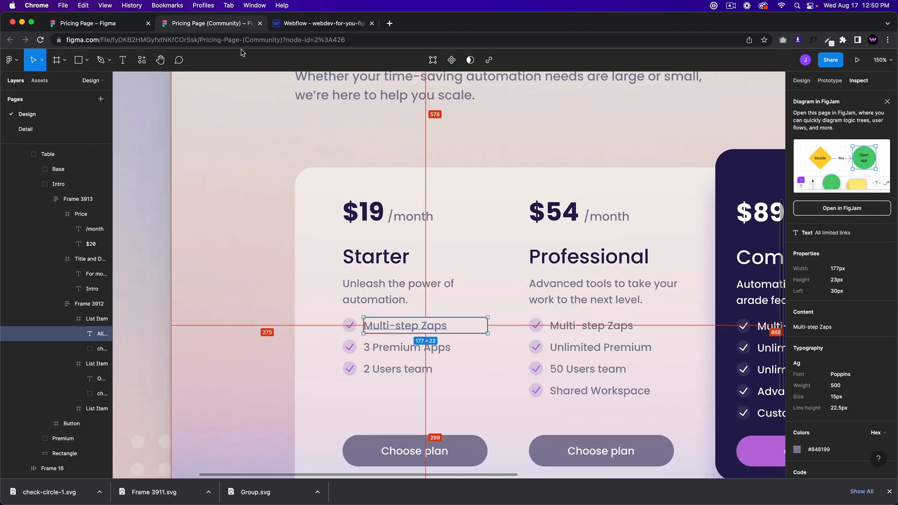
{"action": "left_click", "coordinate": [461, 346]}
{"action": "key", "text": "super+a"}
{"action": "left_click", "coordinate": [462, 348]}
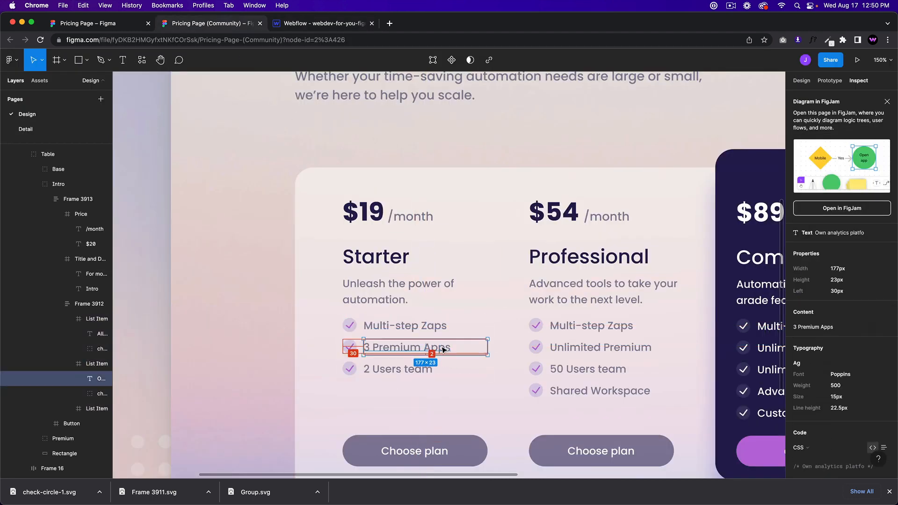
{"action": "left_click", "coordinate": [350, 348], "text": "shift"}
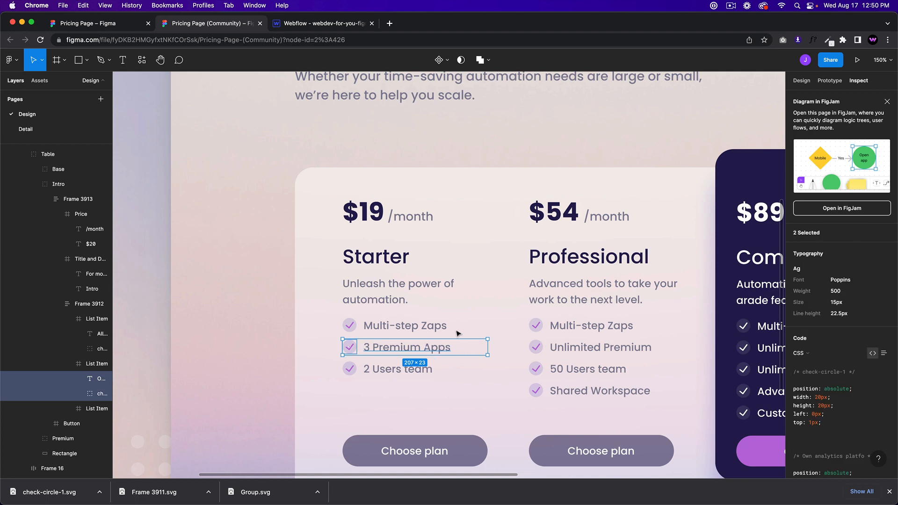
{"action": "double_click", "coordinate": [380, 348]}
{"action": "left_click", "coordinate": [326, 23]}
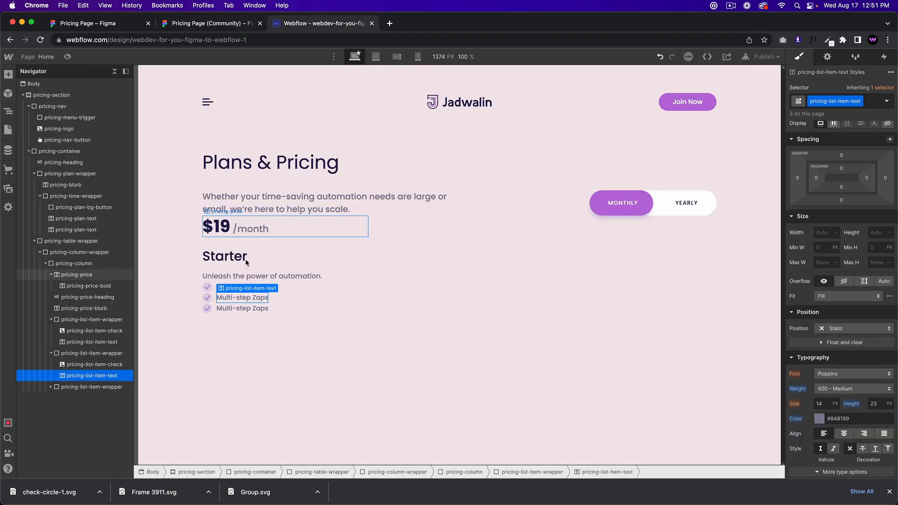
{"action": "double_click", "coordinate": [246, 308]}
{"action": "key", "text": "super+a"}
{"action": "key", "text": "super+v"}
{"action": "left_click", "coordinate": [229, 27]}
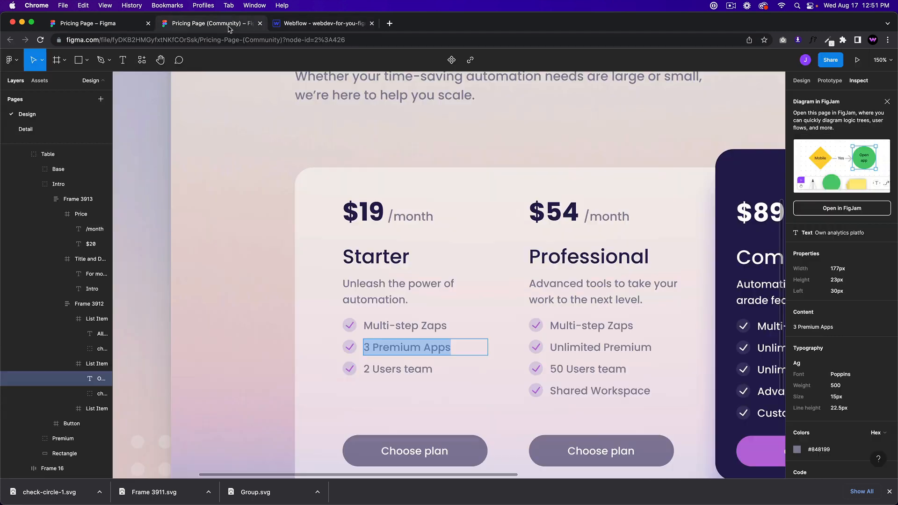
Step: Select the 2 Users team text in Figma and view its Inspect details
{"action": "double_click", "coordinate": [413, 370]}
{"action": "left_click_drag", "start_coordinate": [455, 369], "coordinate": [352, 372]}
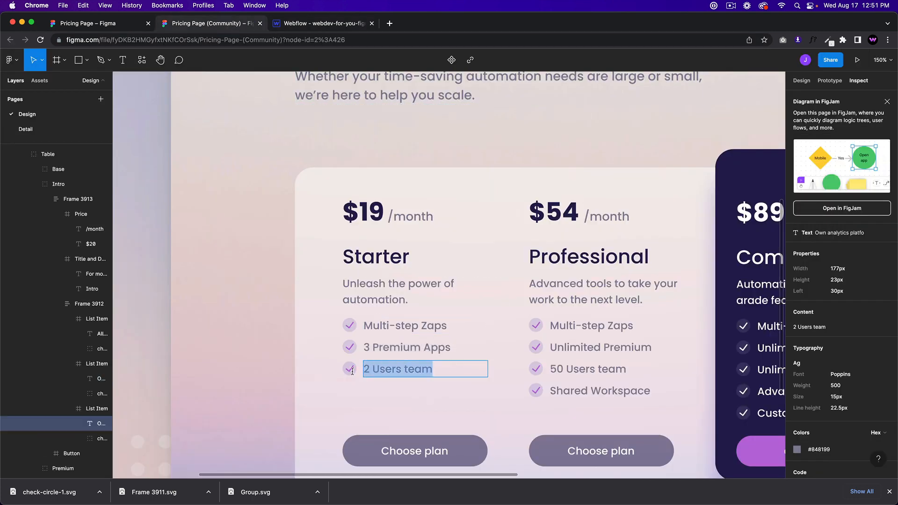
{"action": "scroll", "coordinate": [865, 140], "scroll_direction": "down", "scroll_amount": 3}
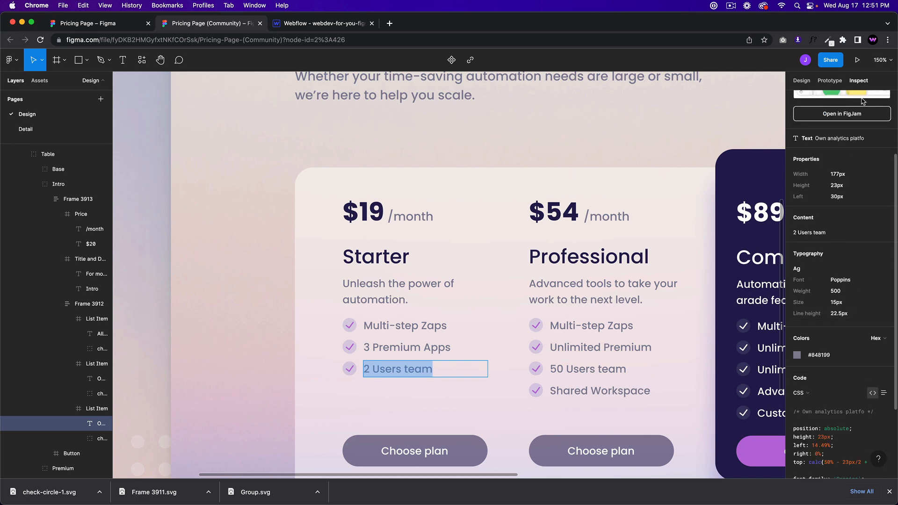
{"action": "scroll", "coordinate": [865, 94], "scroll_direction": "up", "scroll_amount": 3}
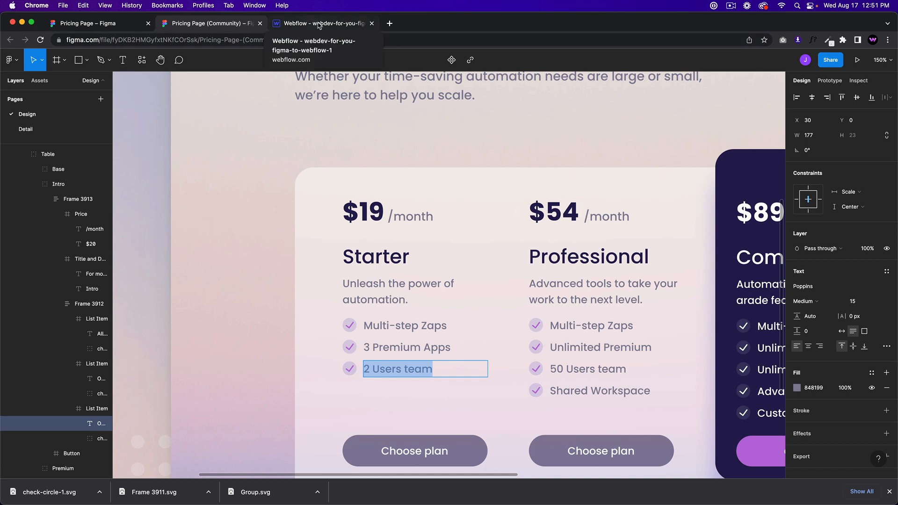
{"action": "left_click", "coordinate": [858, 81]}
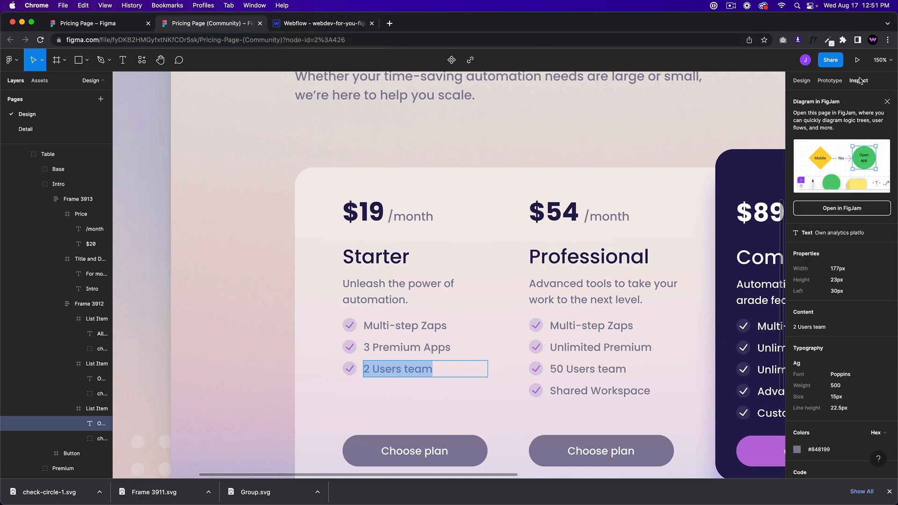
{"action": "left_click", "coordinate": [301, 24]}
{"action": "left_click", "coordinate": [228, 26]}
{"action": "left_click", "coordinate": [301, 25]}
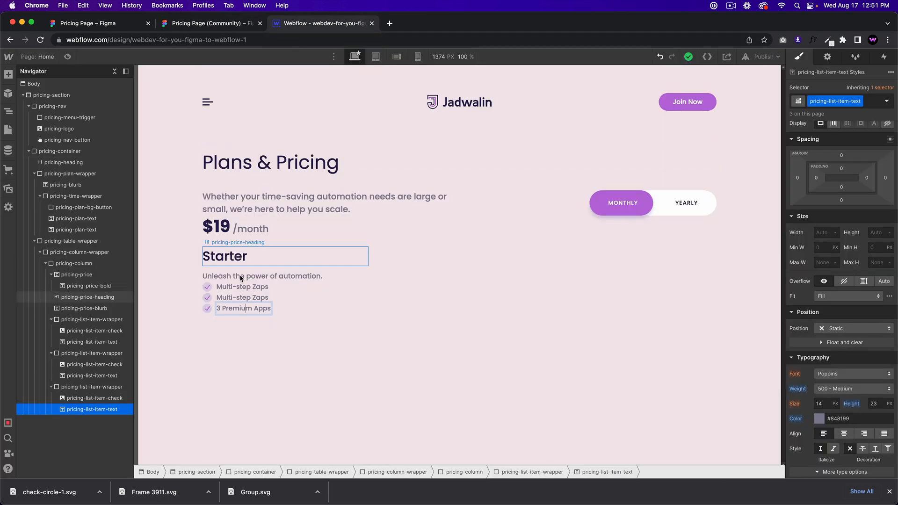
Step: Retype the second Multi-step Zaps feature line as '2 Users team'
{"action": "left_click", "coordinate": [315, 304]}
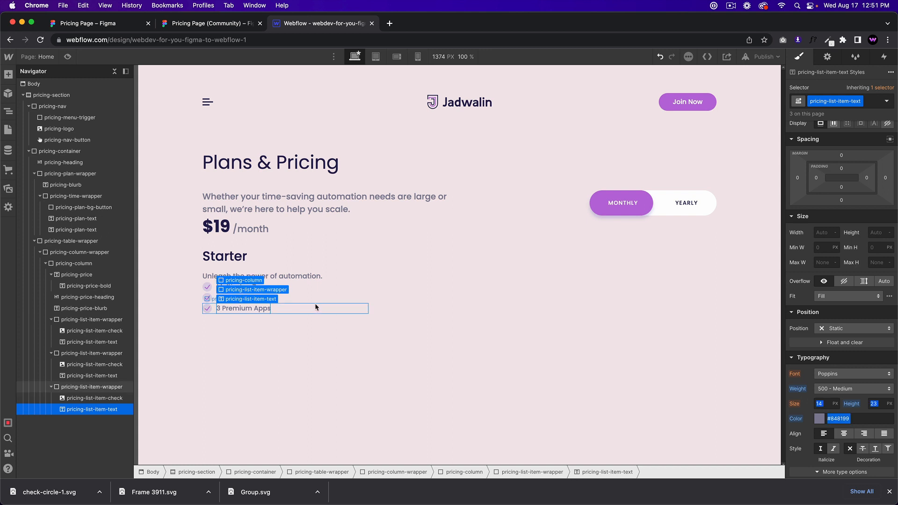
{"action": "left_click", "coordinate": [262, 276]}
{"action": "left_click", "coordinate": [255, 300]}
{"action": "double_click", "coordinate": [255, 299]}
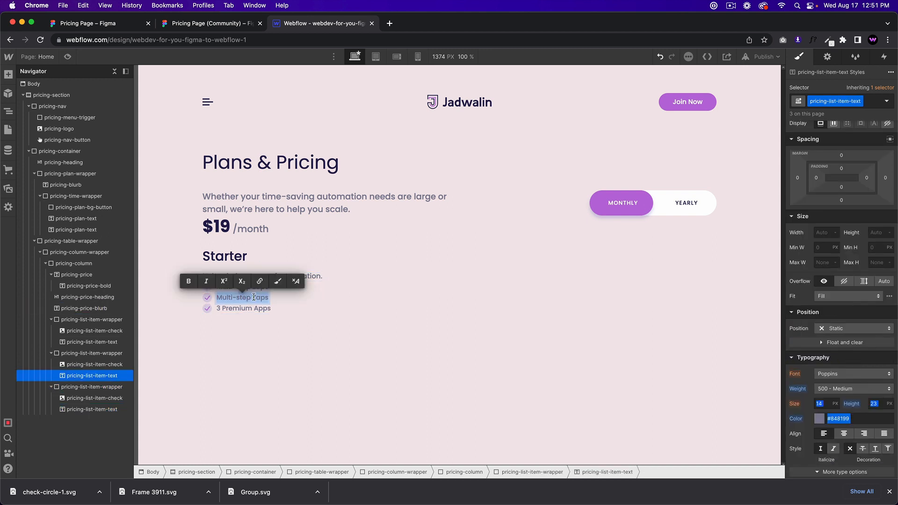
{"action": "type", "text": "2 Users team"}
{"action": "key", "text": "Escape"}
Step: Paste '3 Premium Apps' over the second feature line's text
{"action": "left_click", "coordinate": [242, 309]}
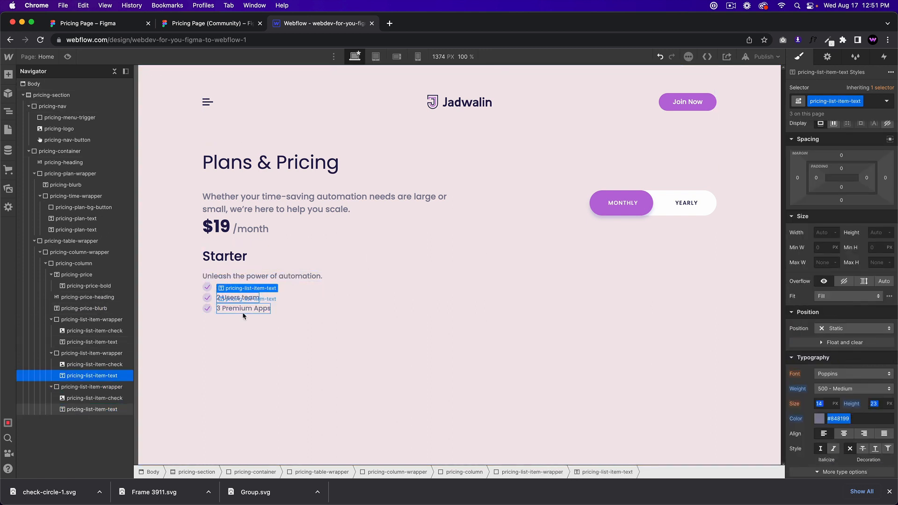
{"action": "double_click", "coordinate": [244, 307]}
{"action": "left_click", "coordinate": [244, 304]}
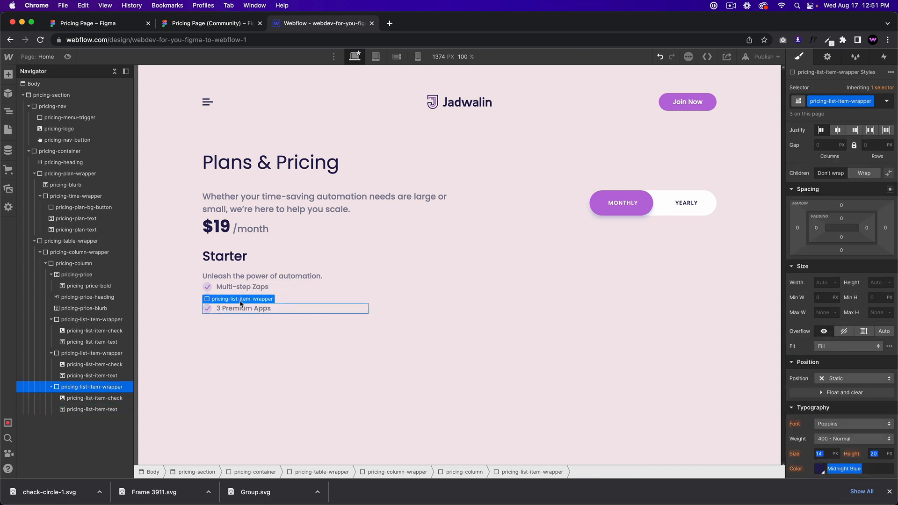
{"action": "left_click", "coordinate": [253, 291]}
{"action": "double_click", "coordinate": [241, 299]}
{"action": "key", "text": "ctrl+a"}
{"action": "key", "text": "ctrl+v"}
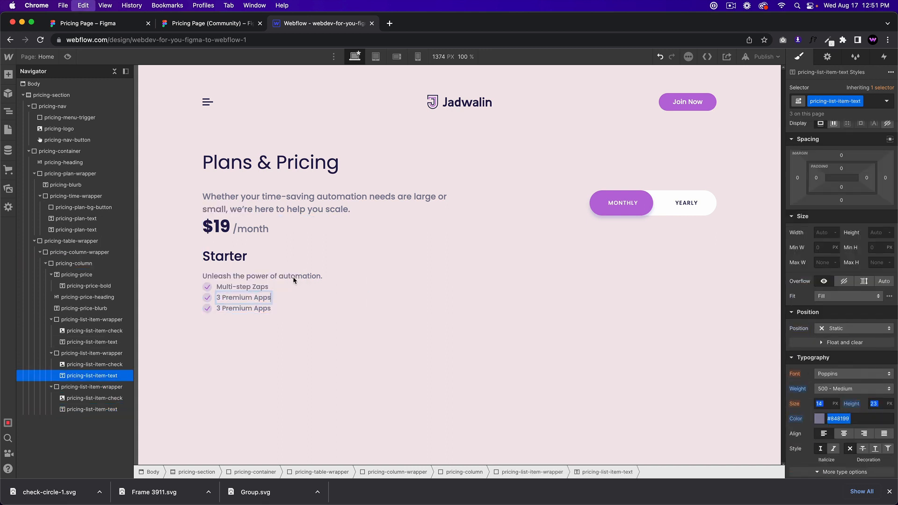
{"action": "left_click", "coordinate": [890, 491]}
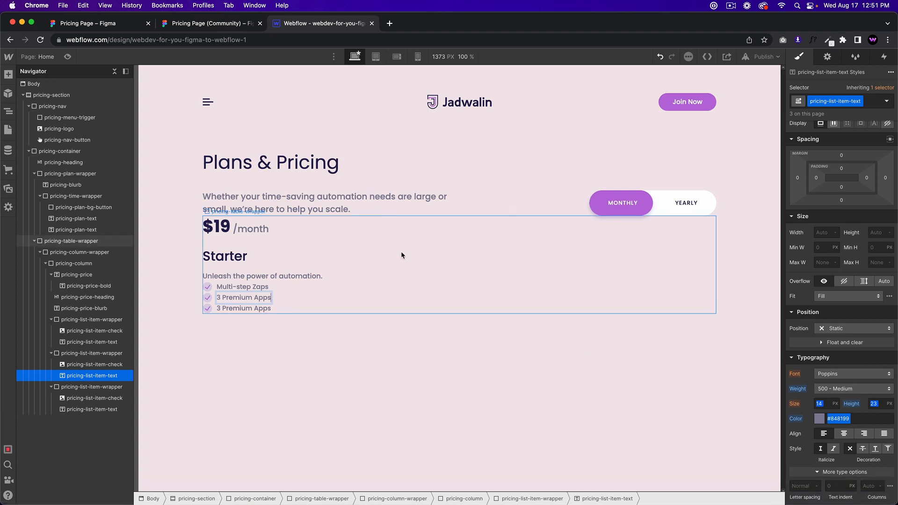
Step: Copy '2 Users team' from Figma and paste it into the third feature line
{"action": "left_click", "coordinate": [200, 27]}
{"action": "left_click_drag", "start_coordinate": [445, 369], "coordinate": [362, 361]}
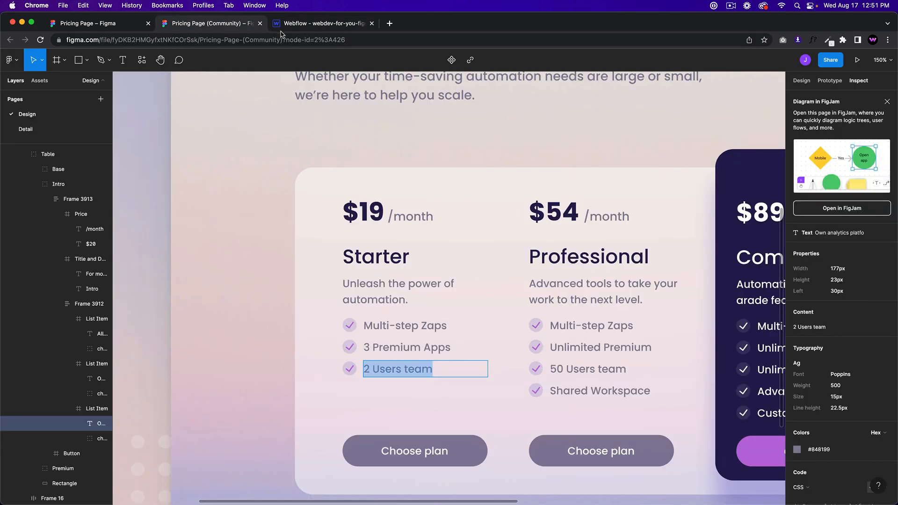
{"action": "left_click", "coordinate": [299, 23]}
{"action": "double_click", "coordinate": [240, 308]}
{"action": "key", "text": "ctrl+a"}
{"action": "key", "text": "ctrl+v"}
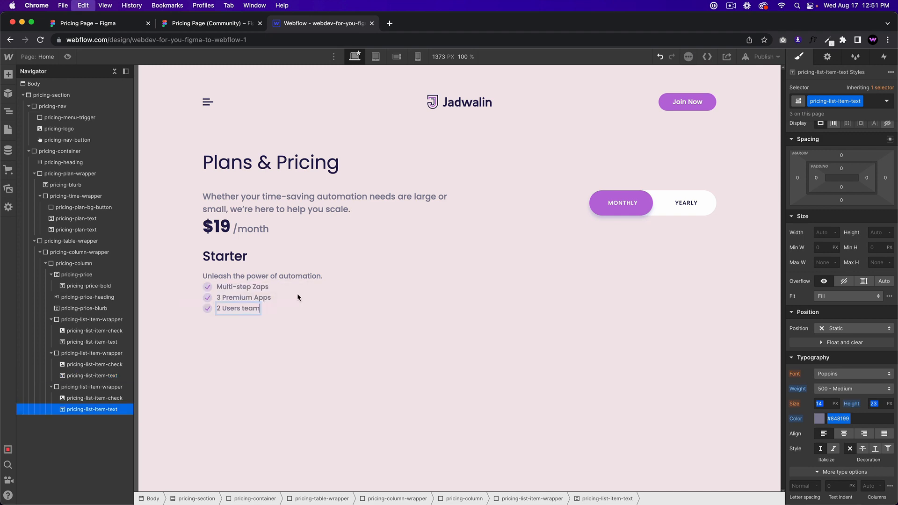
{"action": "left_click", "coordinate": [113, 388]}
{"action": "left_click", "coordinate": [267, 386]}
{"action": "left_click", "coordinate": [92, 387]}
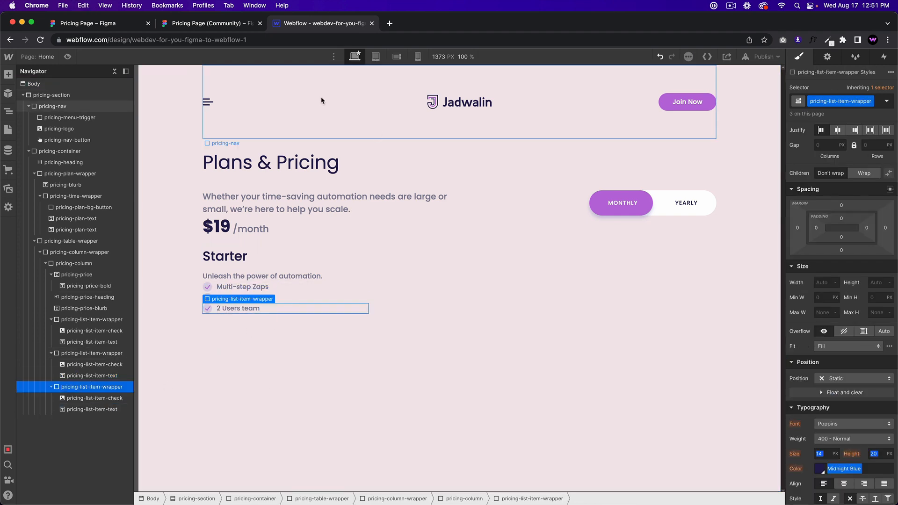
Step: Drag a vertical margin onto the feature rows and compare their spacing with Figma
{"action": "left_click", "coordinate": [216, 22]}
{"action": "left_click", "coordinate": [318, 24]}
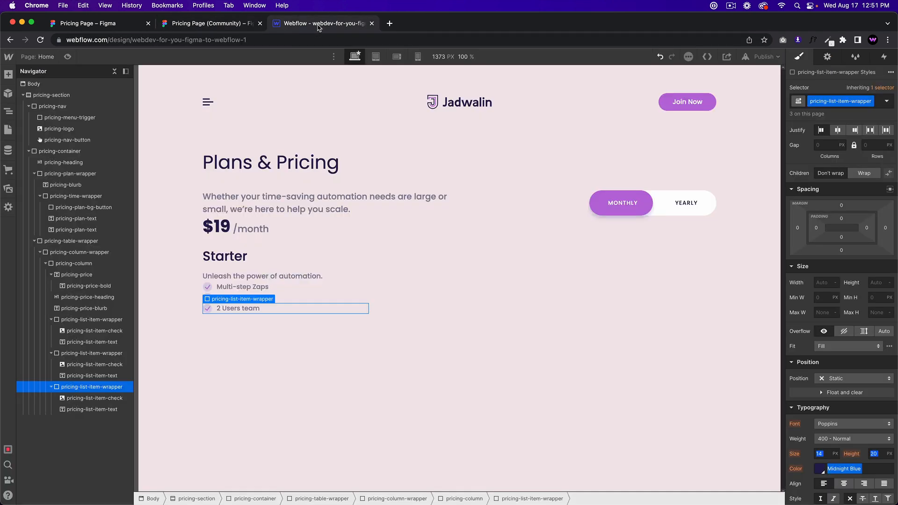
{"action": "left_click_drag", "start_coordinate": [841, 205], "coordinate": [842, 197]}
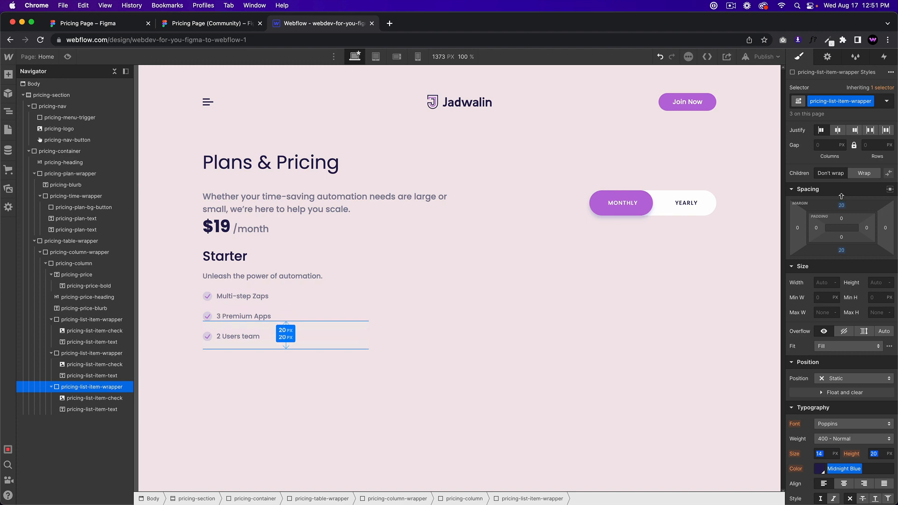
{"action": "left_click", "coordinate": [210, 23]}
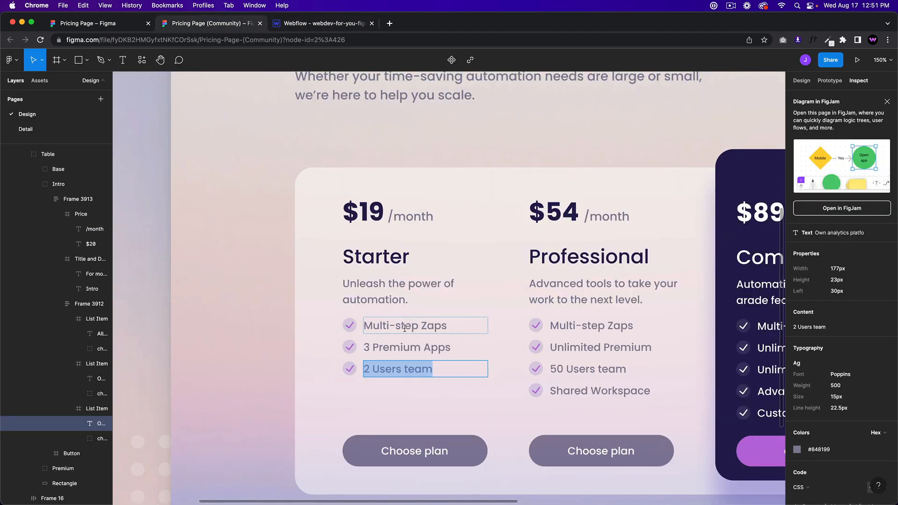
{"action": "left_click", "coordinate": [460, 332]}
{"action": "left_click", "coordinate": [449, 347]}
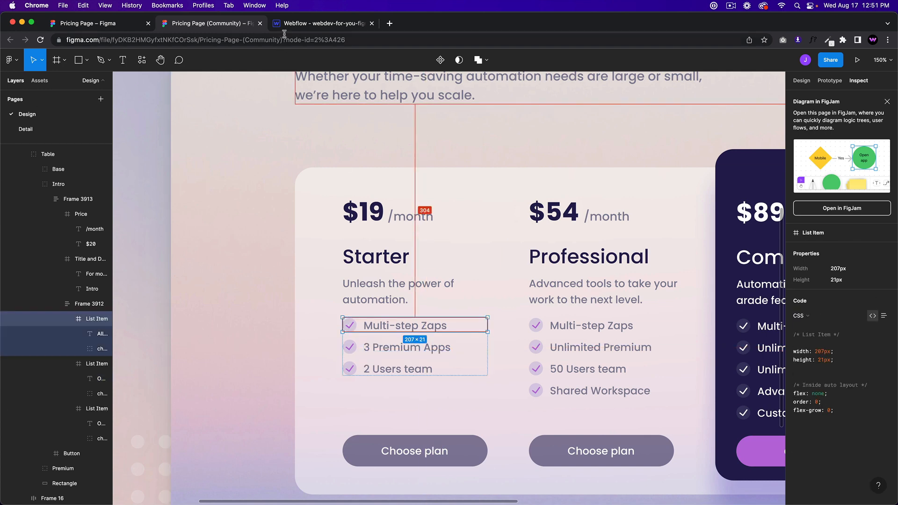
{"action": "left_click", "coordinate": [300, 25]}
Step: Clear the feature row wrapper's top margin and set its bottom margin to 10 px
{"action": "left_click", "coordinate": [260, 297]}
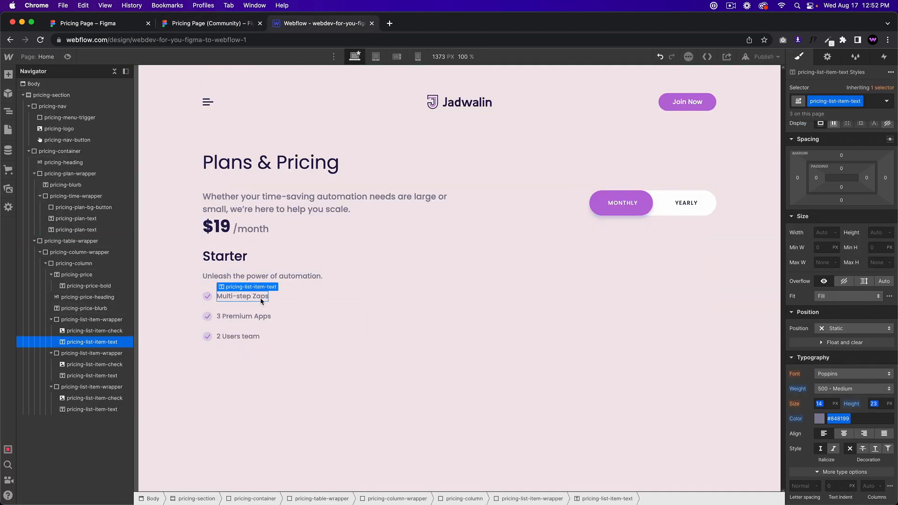
{"action": "left_click", "coordinate": [289, 298]}
{"action": "left_click", "coordinate": [841, 206], "text": "alt"}
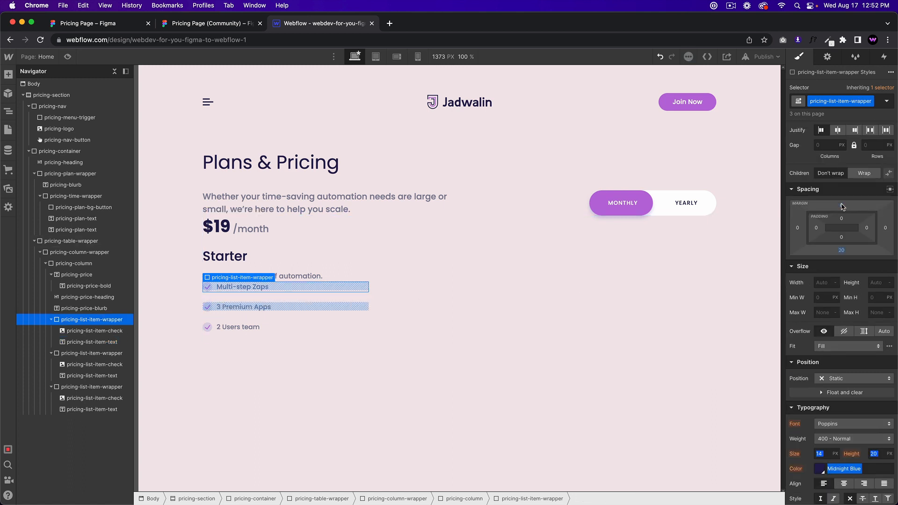
{"action": "left_click", "coordinate": [841, 250]}
{"action": "type", "text": "1"}
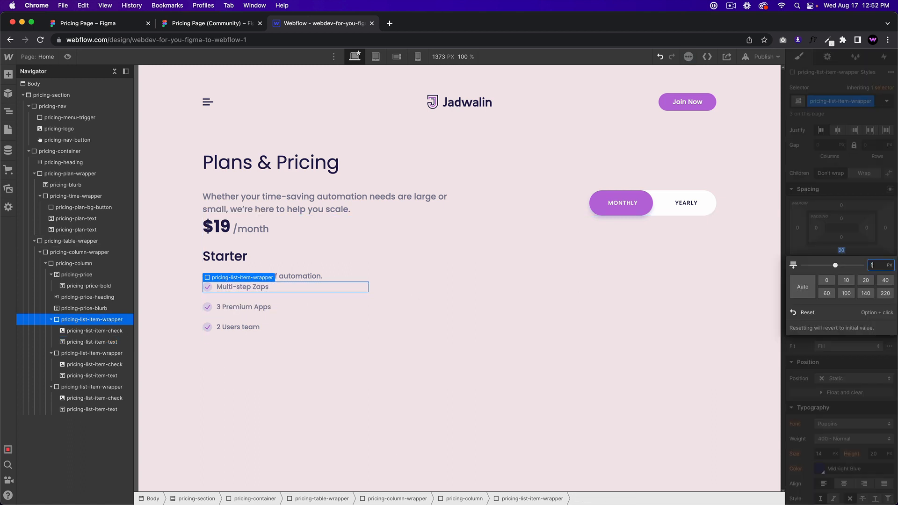
{"action": "type", "text": "0"}
{"action": "key", "text": "Return"}
{"action": "left_click", "coordinate": [318, 276]}
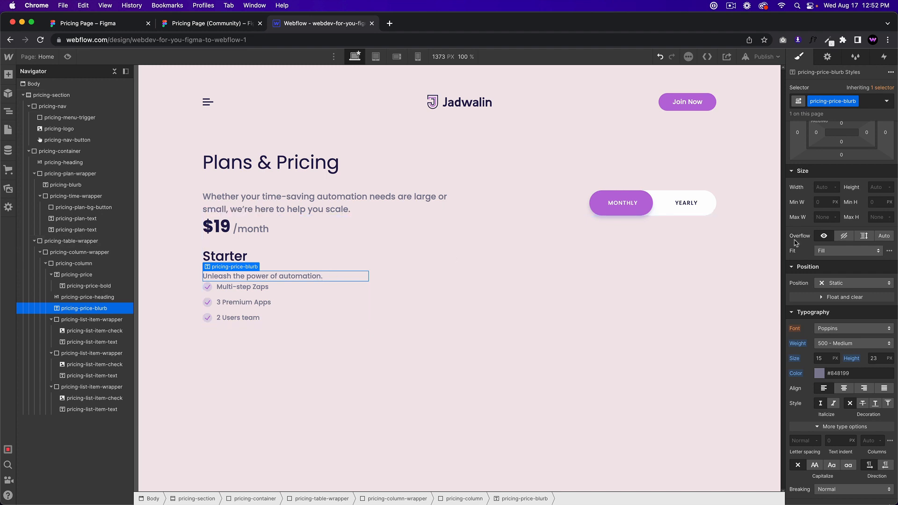
Step: Give the blurb a 10 px bottom margin, then measure the Figma title group's spacing
{"action": "scroll", "coordinate": [796, 243], "scroll_direction": "up", "scroll_amount": 3}
{"action": "left_click", "coordinate": [842, 221]}
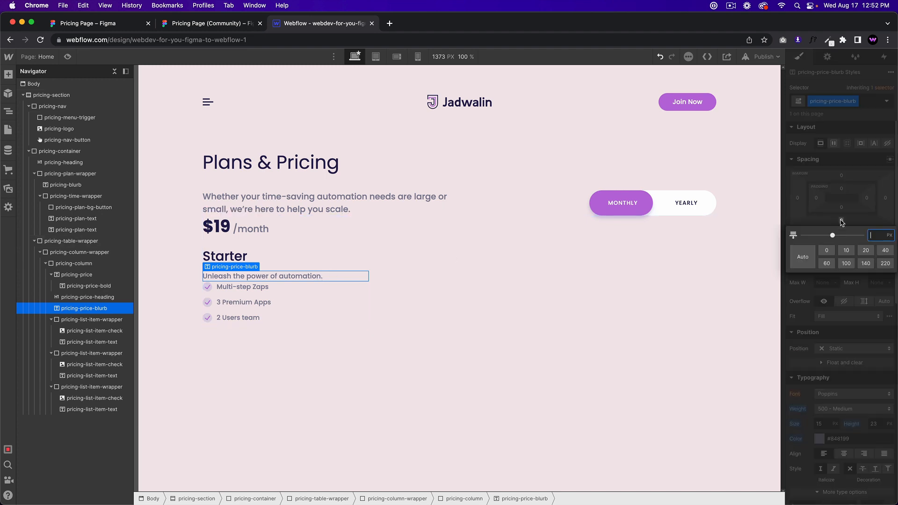
{"action": "type", "text": "10"}
{"action": "key", "text": "Return"}
{"action": "left_click", "coordinate": [227, 28]}
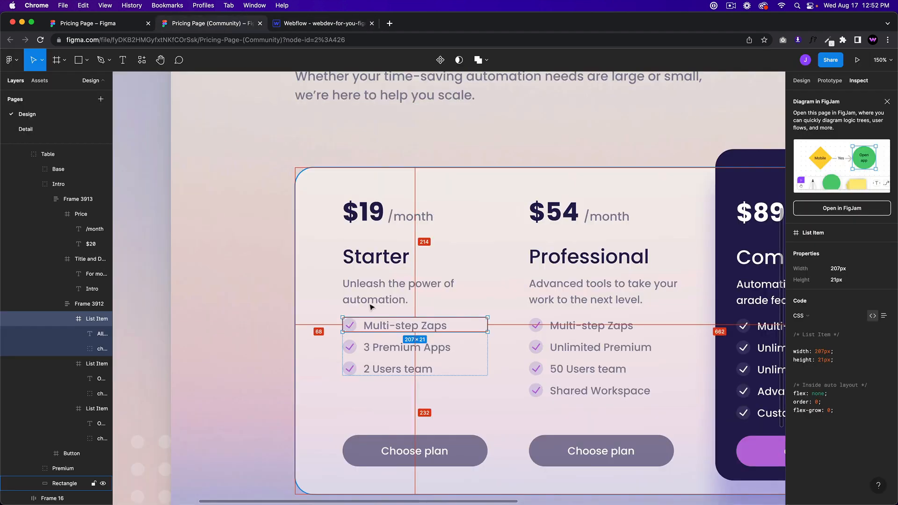
{"action": "left_click", "coordinate": [372, 296]}
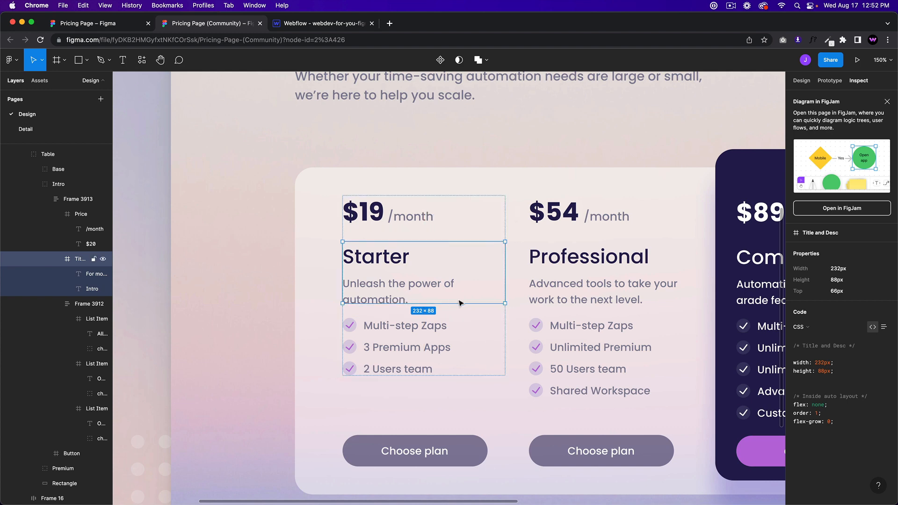
{"action": "key", "text": "shift+Return"}
{"action": "left_click", "coordinate": [408, 298]}
{"action": "key", "text": "super+alt+Right"}
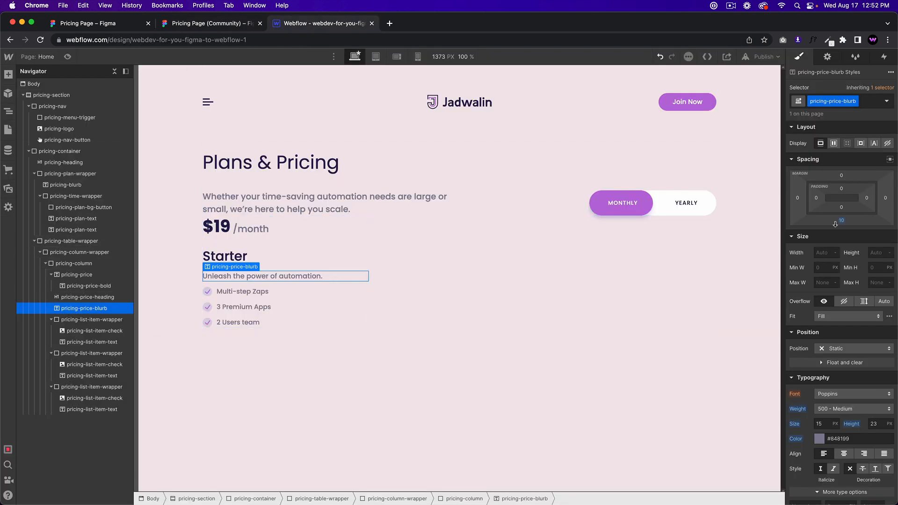
Step: Raise the blurb's bottom margin to 20 px and select pricing-column
{"action": "left_click", "coordinate": [842, 221]}
{"action": "type", "text": "20"}
{"action": "key", "text": "Return"}
{"action": "left_click", "coordinate": [417, 305]}
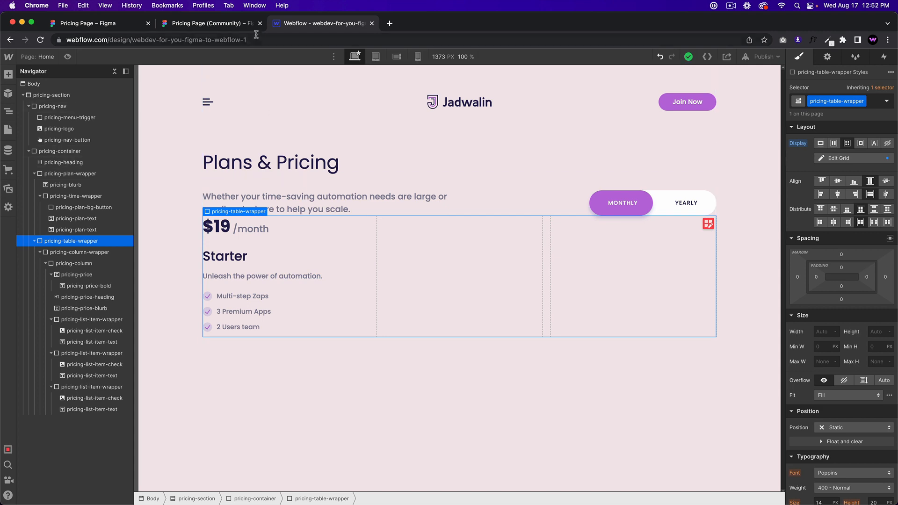
{"action": "left_click", "coordinate": [268, 27]}
{"action": "left_click", "coordinate": [312, 27]}
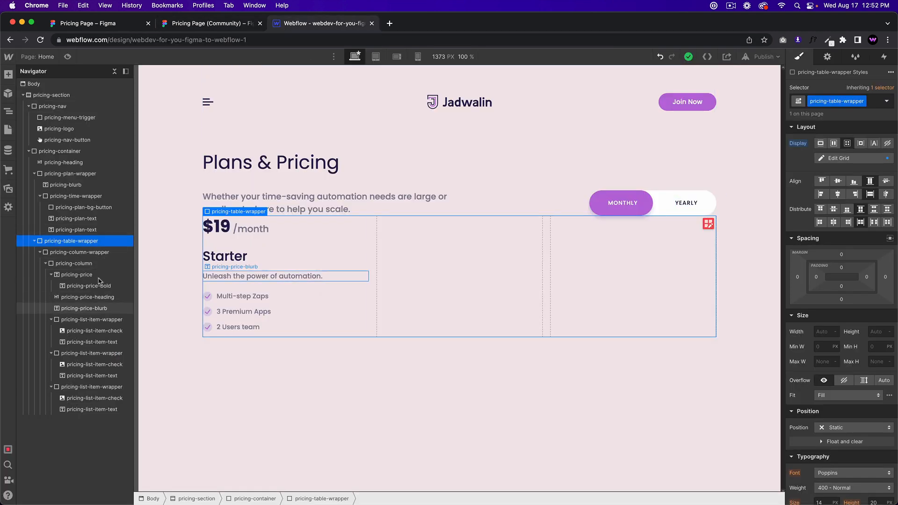
{"action": "left_click", "coordinate": [87, 265]}
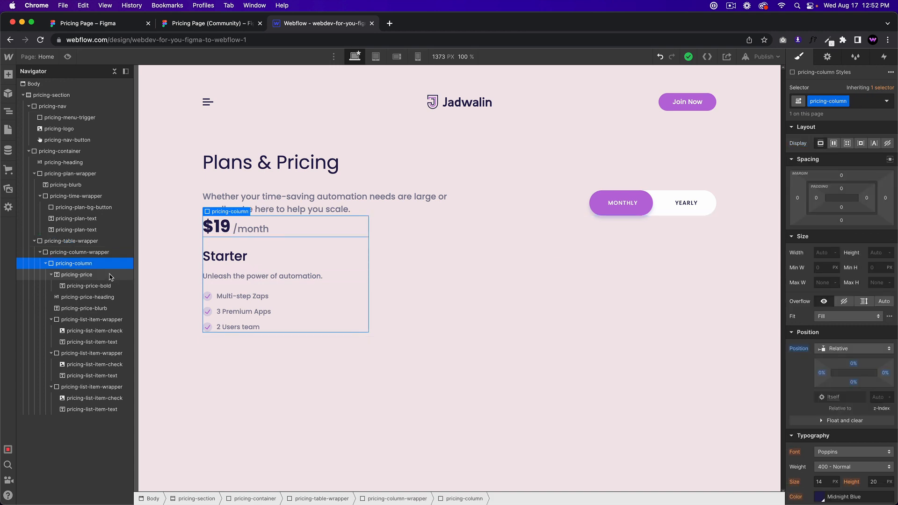
{"action": "key", "text": "super+e"}
Step: Insert a Button element into the pricing column via Quick Find
{"action": "type", "text": "button"}
{"action": "key", "text": "Return"}
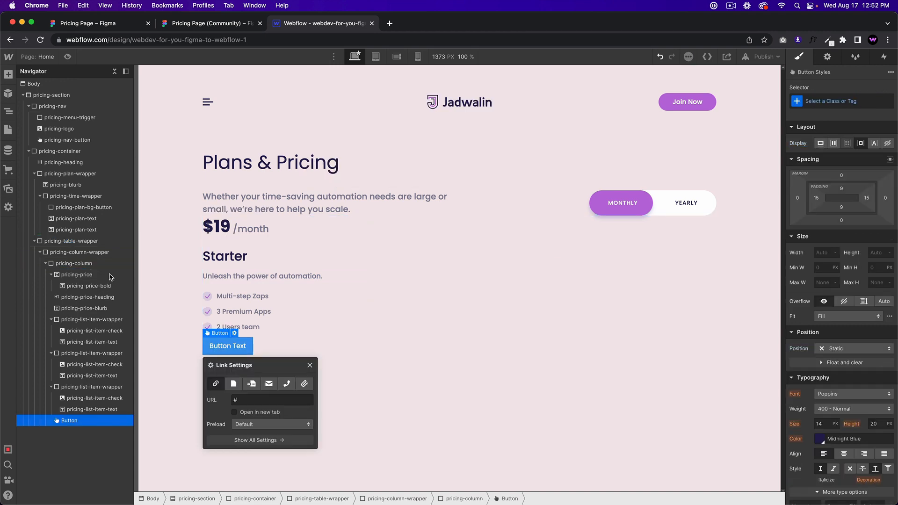
{"action": "left_click", "coordinate": [226, 23]}
{"action": "left_click", "coordinate": [331, 24]}
Step: Give the button the class pricing-price-button and make it full width
{"action": "left_click", "coordinate": [848, 101]}
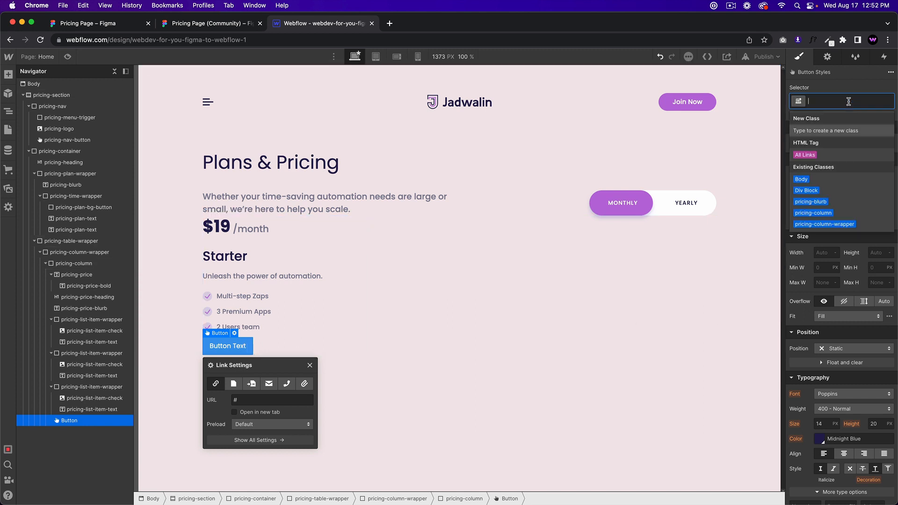
{"action": "type", "text": "pricing-"}
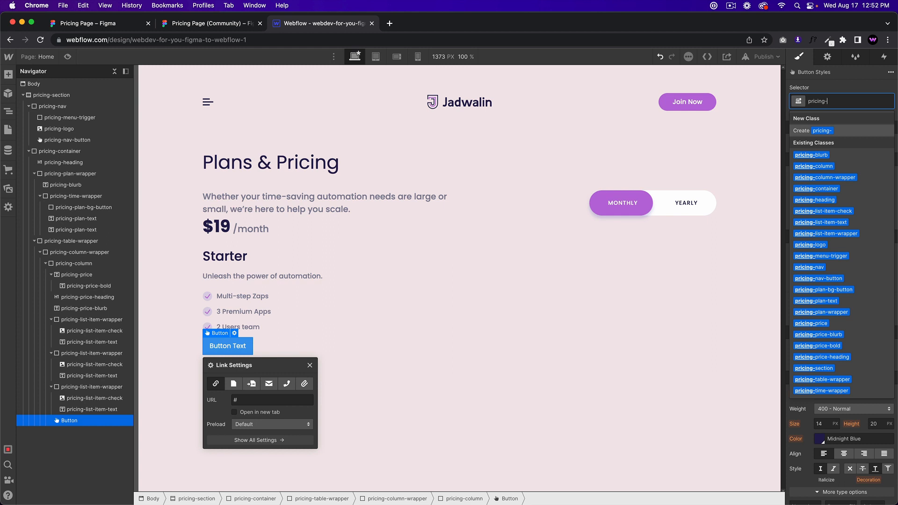
{"action": "type", "text": "plan-butto"}
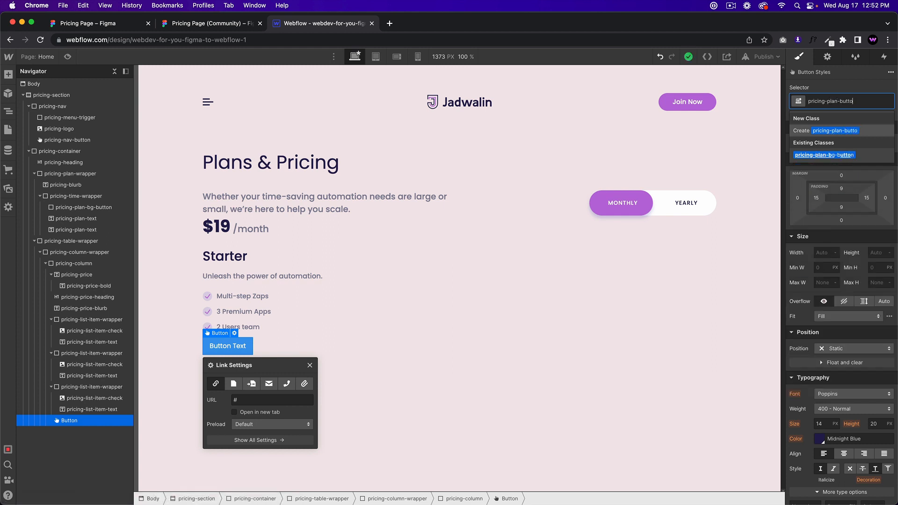
{"action": "key", "text": "BackSpace"}
{"action": "key", "text": "BackSpace"}
{"action": "key", "text": "BackSpace"}
{"action": "key", "text": "BackSpace"}
{"action": "key", "text": "BackSpace"}
{"action": "key", "text": "BackSpace"}
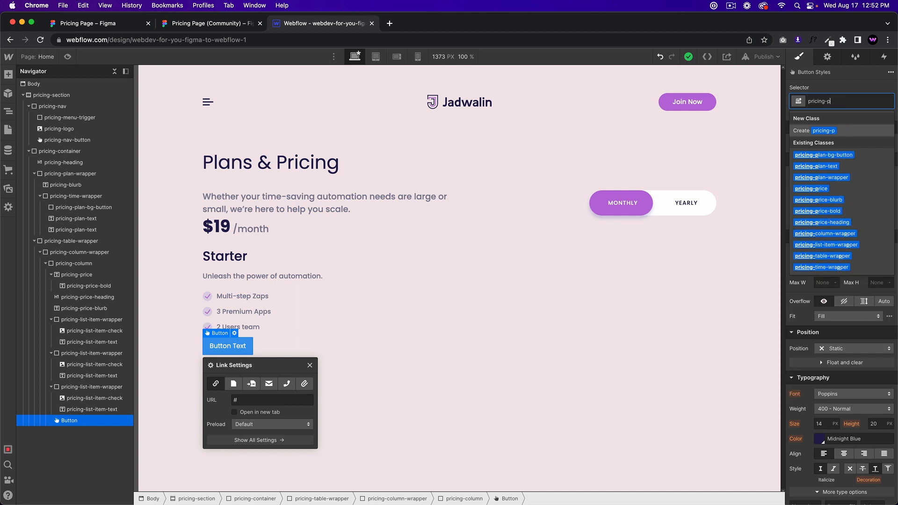
{"action": "type", "text": "rice-button"}
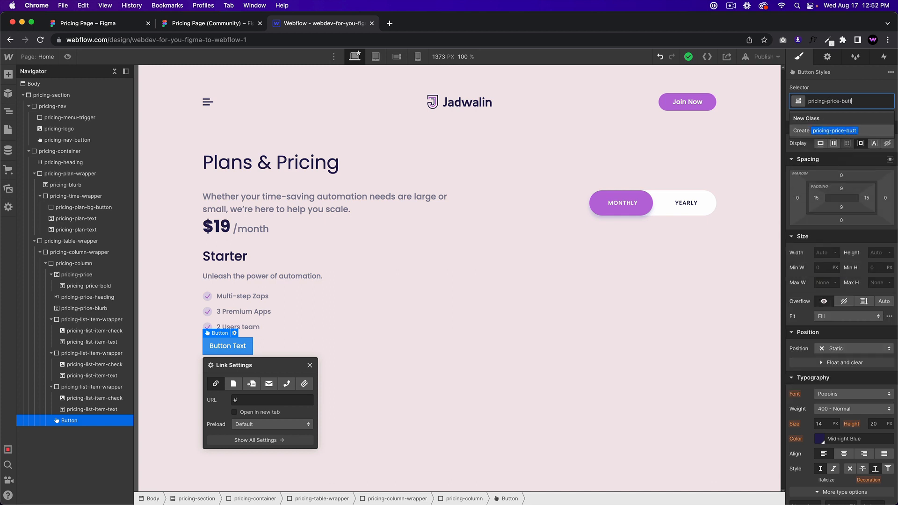
{"action": "key", "text": "Return"}
{"action": "left_click", "coordinate": [821, 255]}
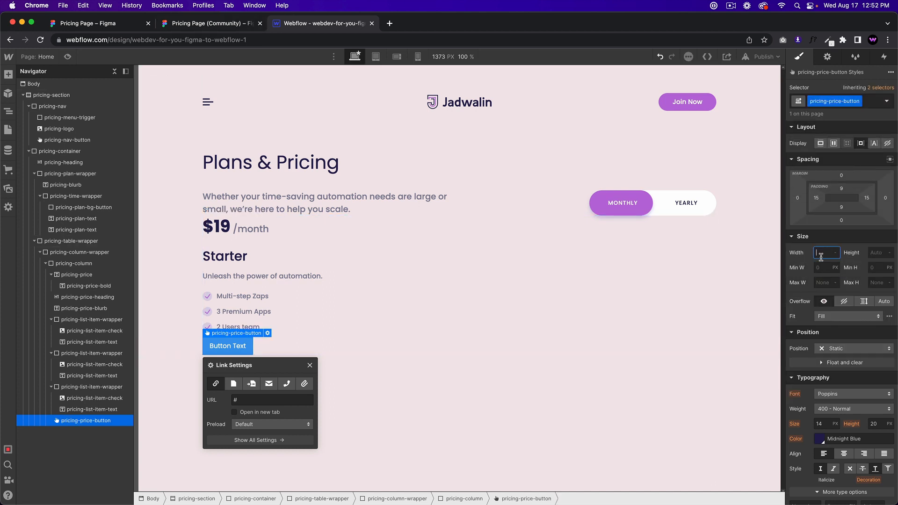
{"action": "key", "text": "Return"}
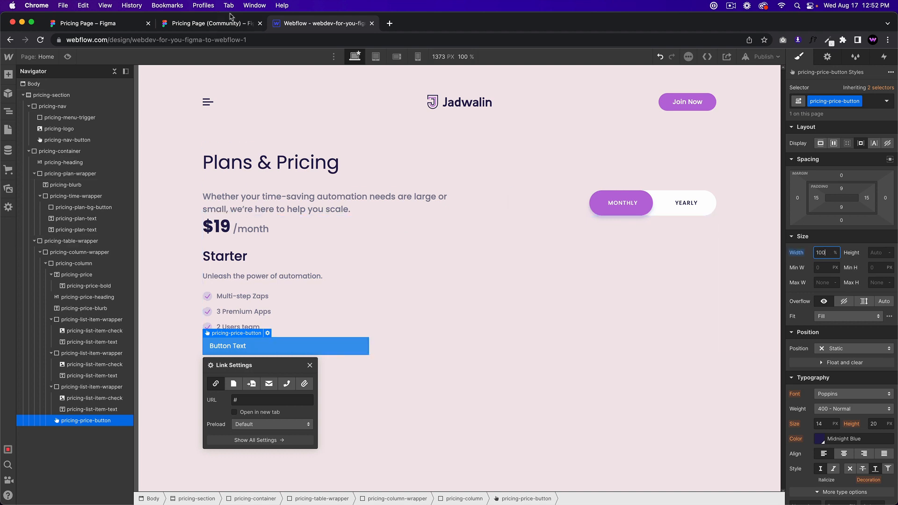
Step: Inspect the Choose plan label's typography in the Figma design
{"action": "left_click", "coordinate": [229, 16]}
{"action": "left_click", "coordinate": [445, 455]}
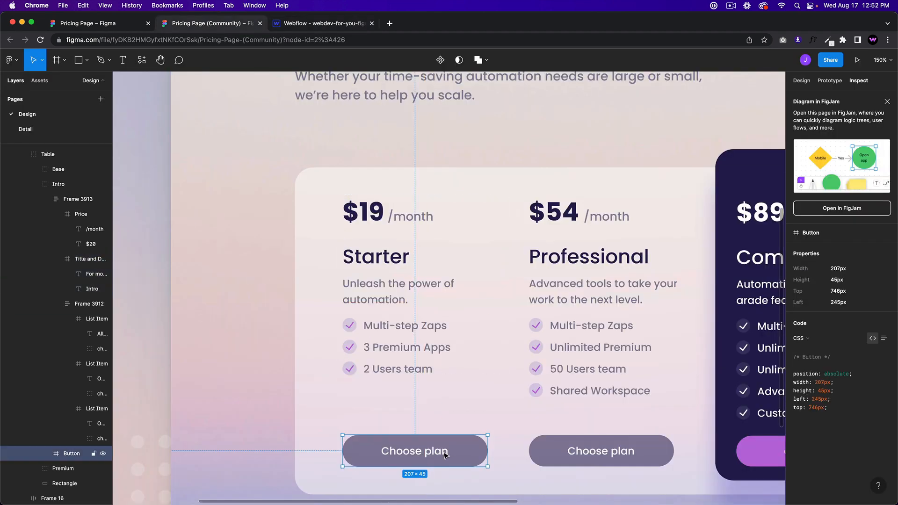
{"action": "double_click", "coordinate": [436, 450]}
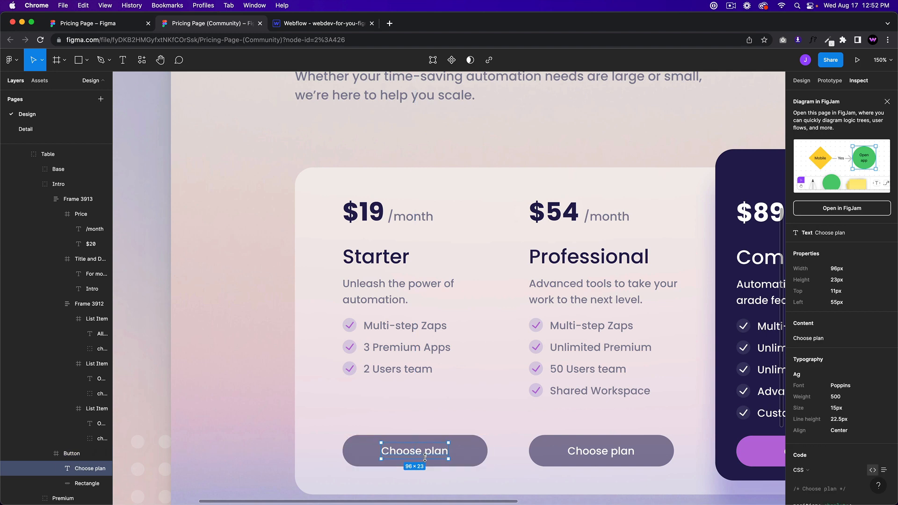
{"action": "left_click", "coordinate": [328, 24]}
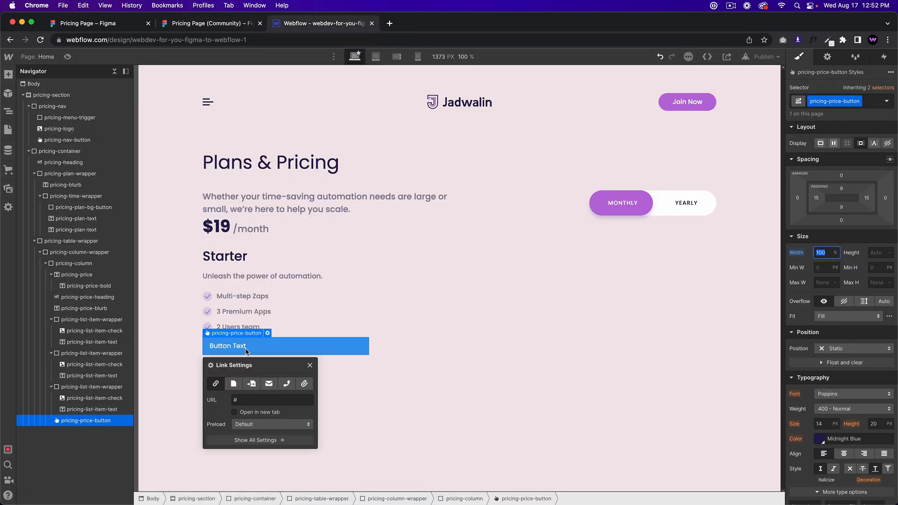
Step: Set the button text to 500 Medium weight, 15 px size and 23 px line height
{"action": "scroll", "coordinate": [825, 412], "scroll_direction": "down", "scroll_amount": 1}
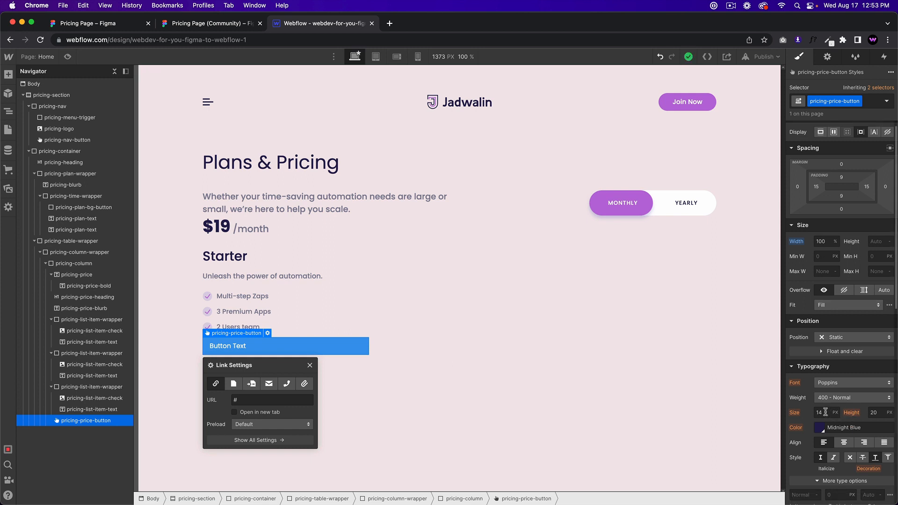
{"action": "type", "text": "50"}
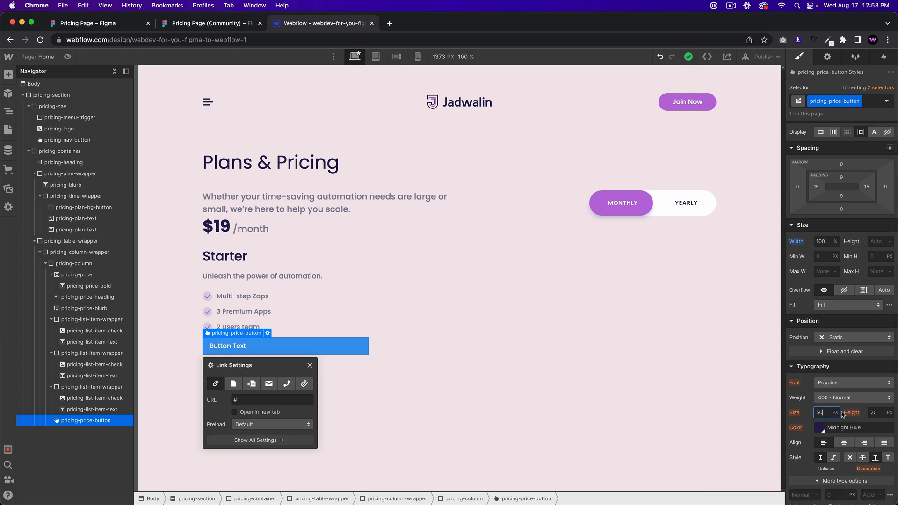
{"action": "left_click", "coordinate": [852, 397]}
{"action": "left_click", "coordinate": [841, 410]}
{"action": "left_click", "coordinate": [822, 411]}
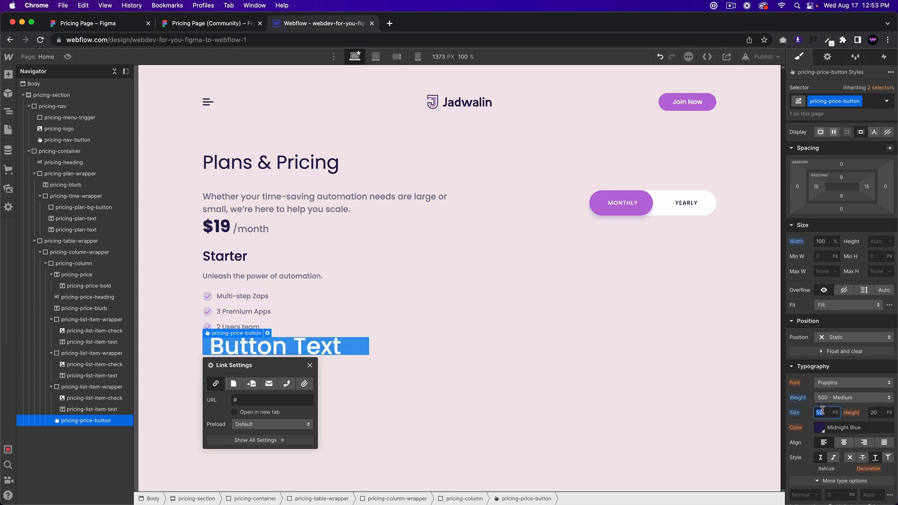
{"action": "type", "text": "15"}
{"action": "key", "text": "Tab"}
{"action": "type", "text": "23"}
{"action": "key", "text": "Return"}
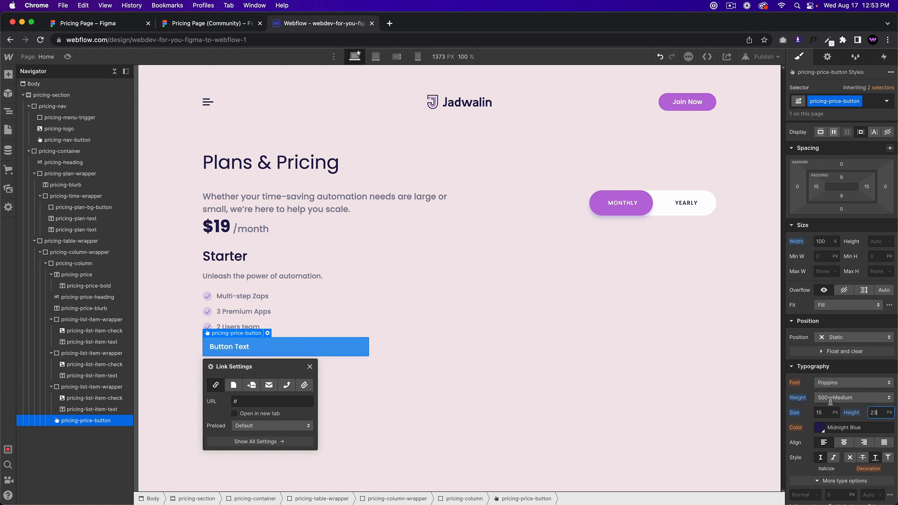
{"action": "scroll", "coordinate": [844, 396], "scroll_direction": "up", "scroll_amount": 1}
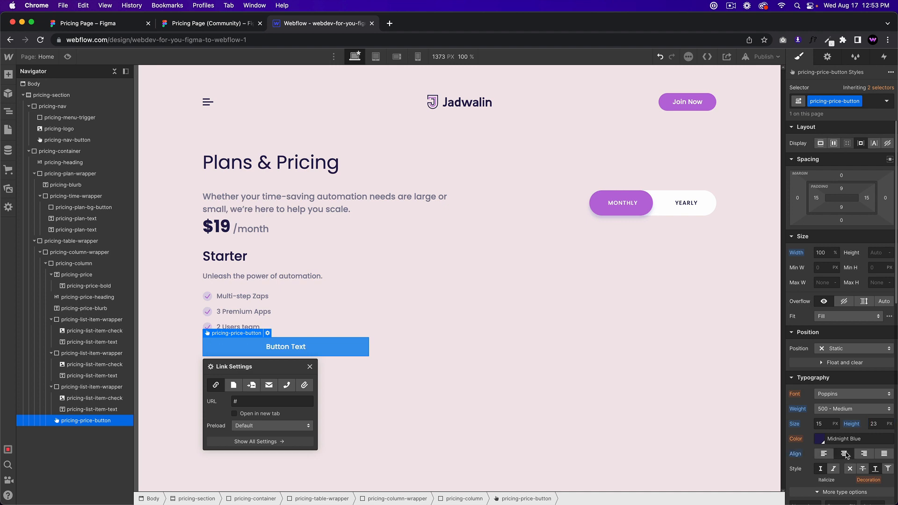
{"action": "left_click", "coordinate": [223, 23]}
{"action": "left_click", "coordinate": [282, 25]}
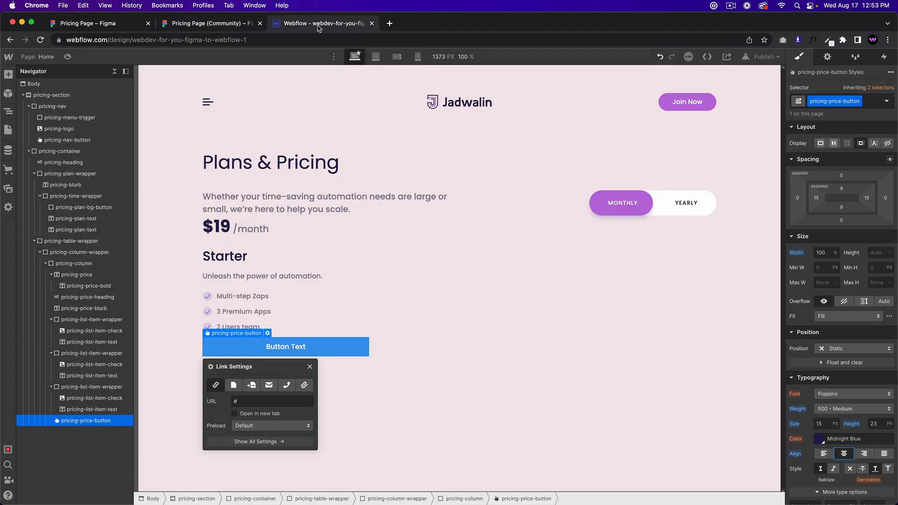
Step: Change the button label to 'Choose Plan', matching the Figma wording
{"action": "double_click", "coordinate": [285, 346]}
{"action": "type", "text": "C"}
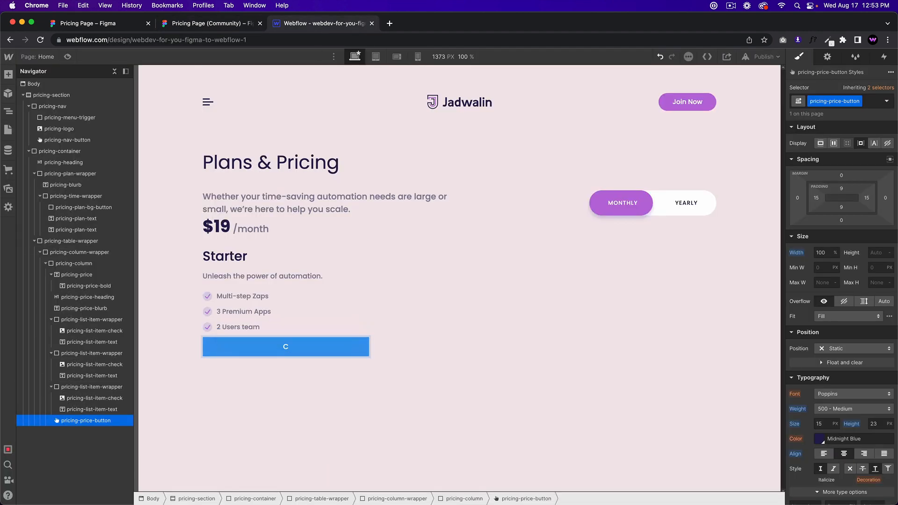
{"action": "left_click", "coordinate": [243, 25]}
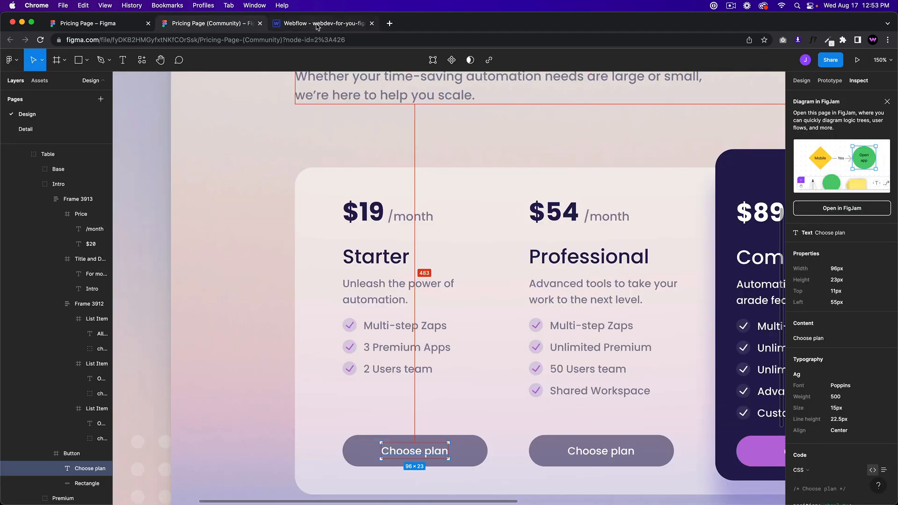
{"action": "left_click", "coordinate": [317, 25]}
{"action": "key", "text": "Escape"}
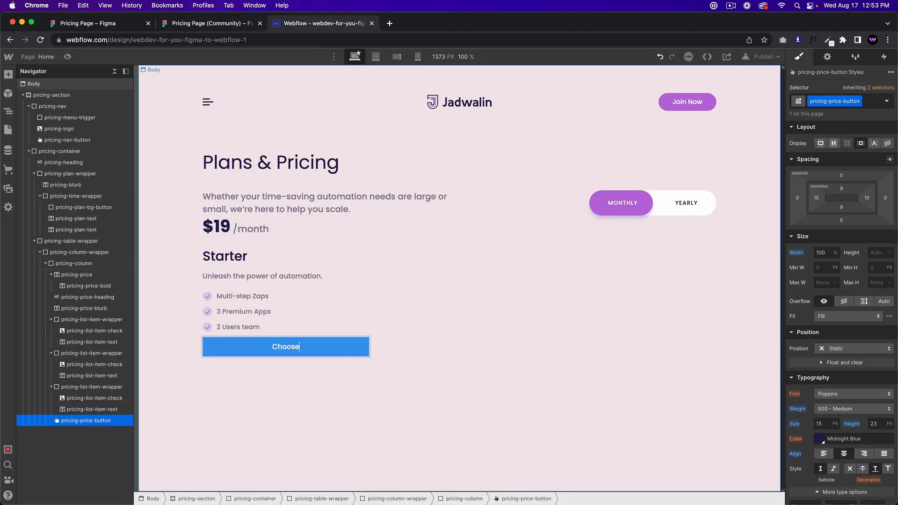
Step: Select the Choose Plan button and give it a 60 px top margin
{"action": "left_click", "coordinate": [368, 299]}
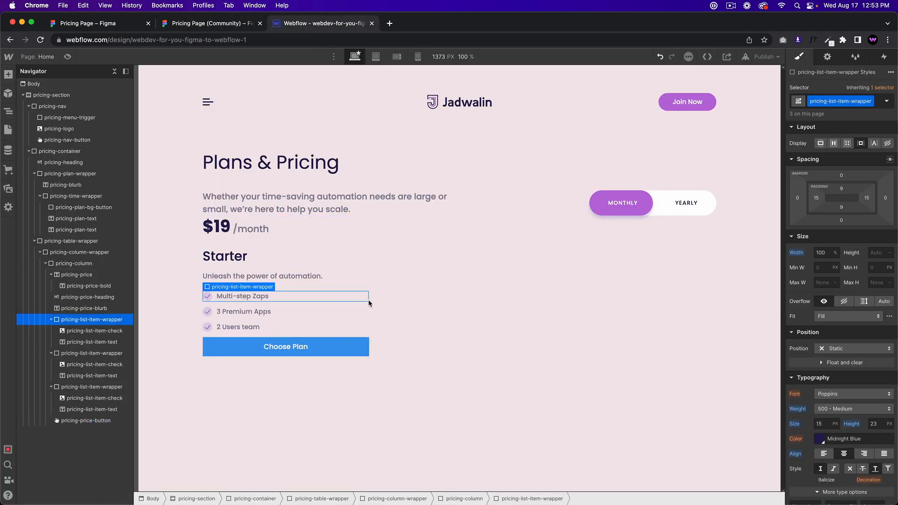
{"action": "left_click", "coordinate": [210, 26]}
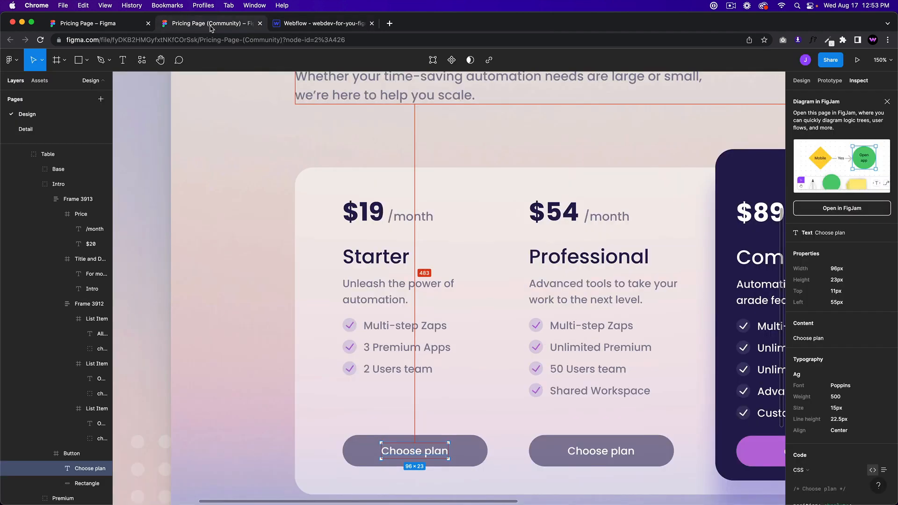
{"action": "left_click", "coordinate": [353, 25]}
{"action": "left_click", "coordinate": [283, 341]}
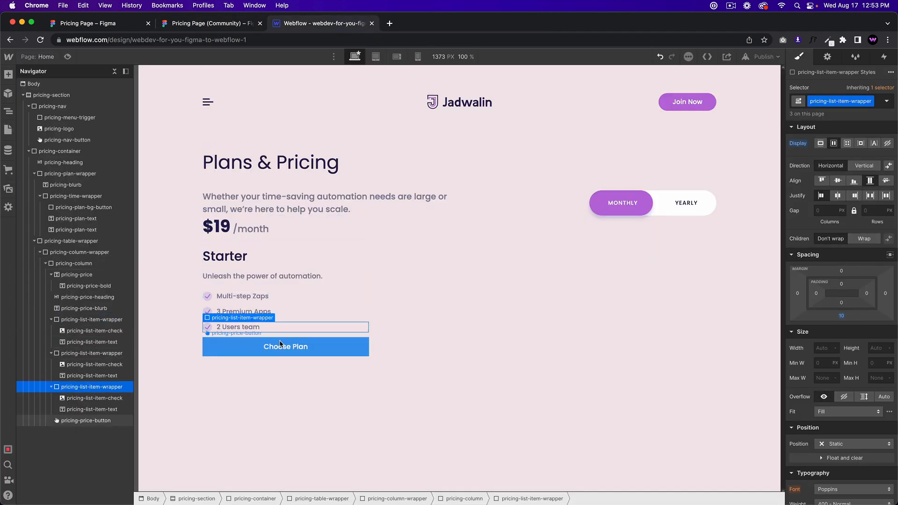
{"action": "left_click", "coordinate": [842, 174]}
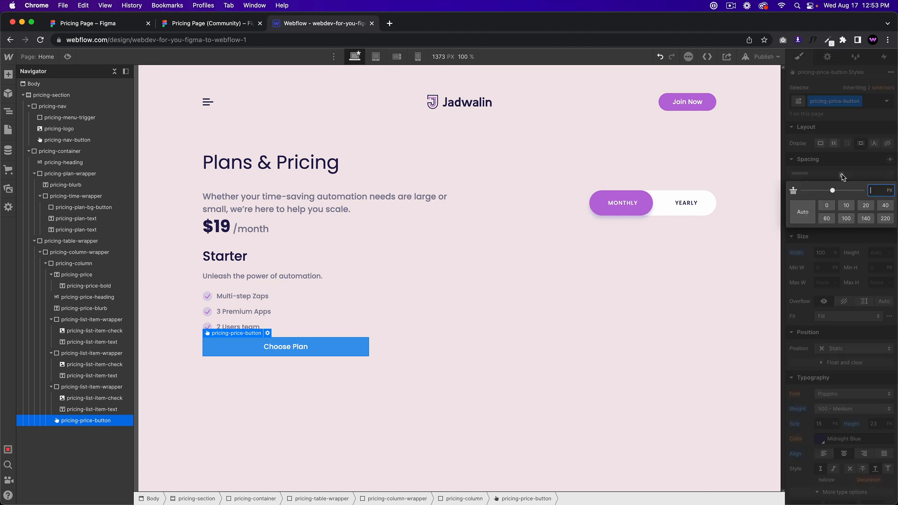
{"action": "type", "text": "60"}
{"action": "key", "text": "Return"}
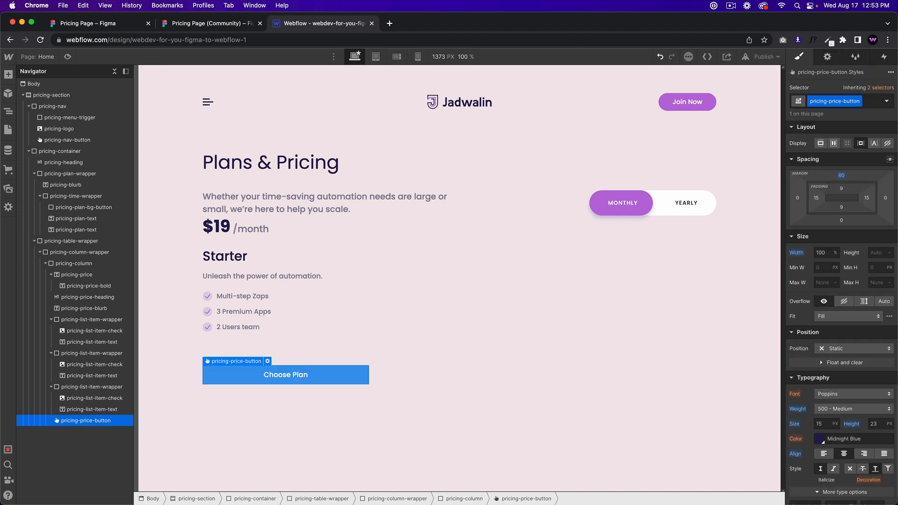
Step: Measure the Starter spacing in Figma and raise the button's top margin to 80
{"action": "left_click", "coordinate": [228, 23]}
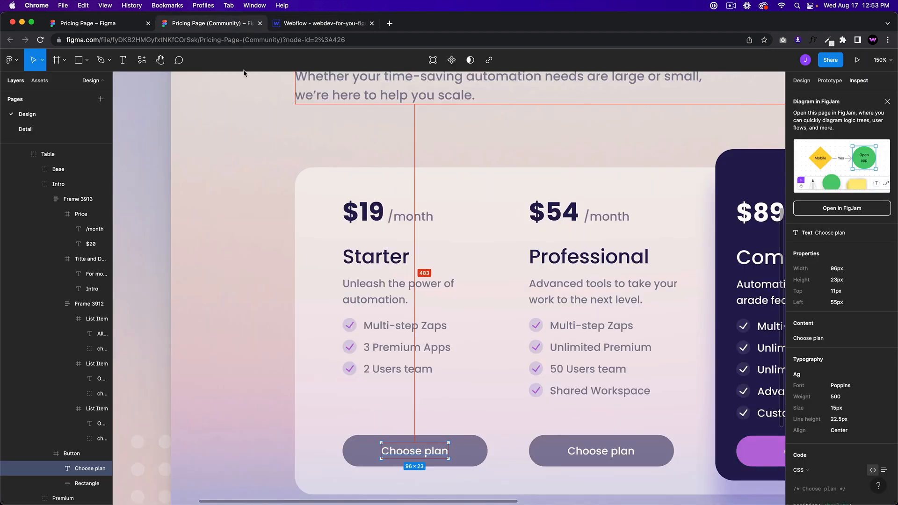
{"action": "left_click", "coordinate": [383, 355]}
{"action": "left_click", "coordinate": [301, 24]}
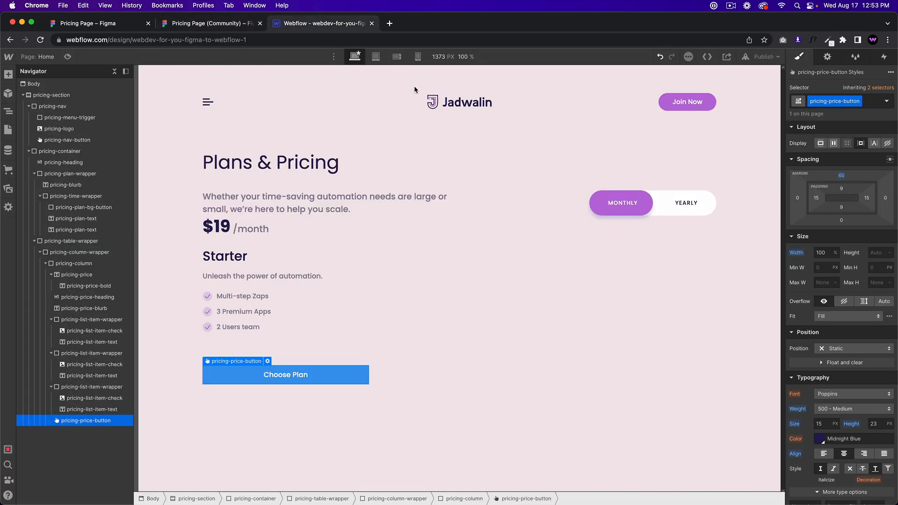
{"action": "left_click", "coordinate": [841, 176]}
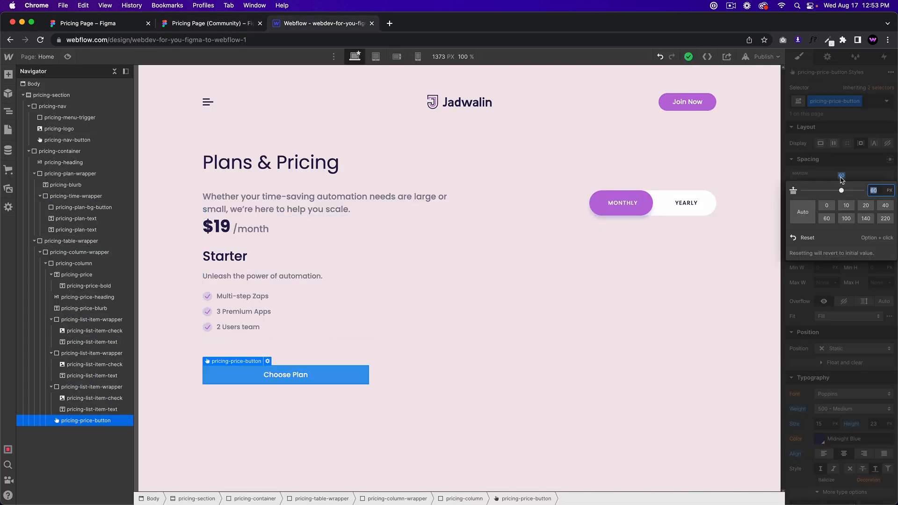
{"action": "key", "text": "Return"}
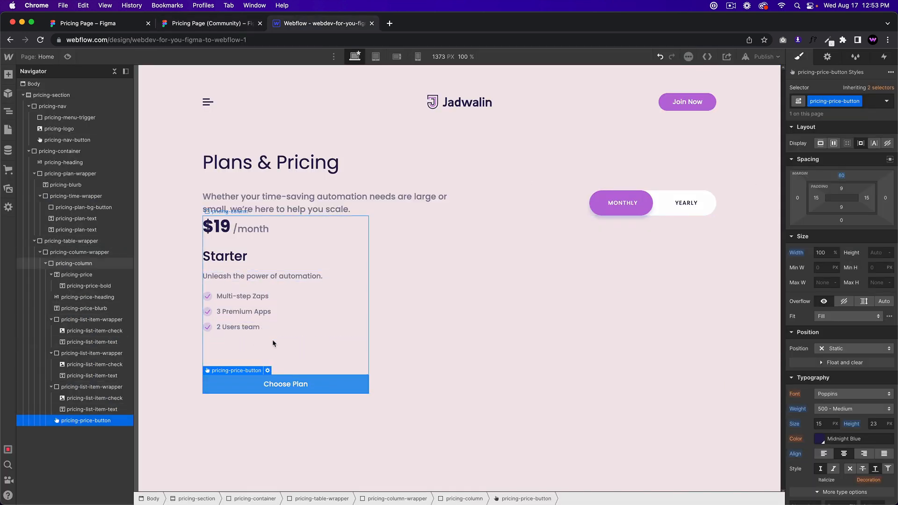
Step: Inspect the feature item, blurb and pricing table spacing, then reselect the button
{"action": "left_click", "coordinate": [285, 295]}
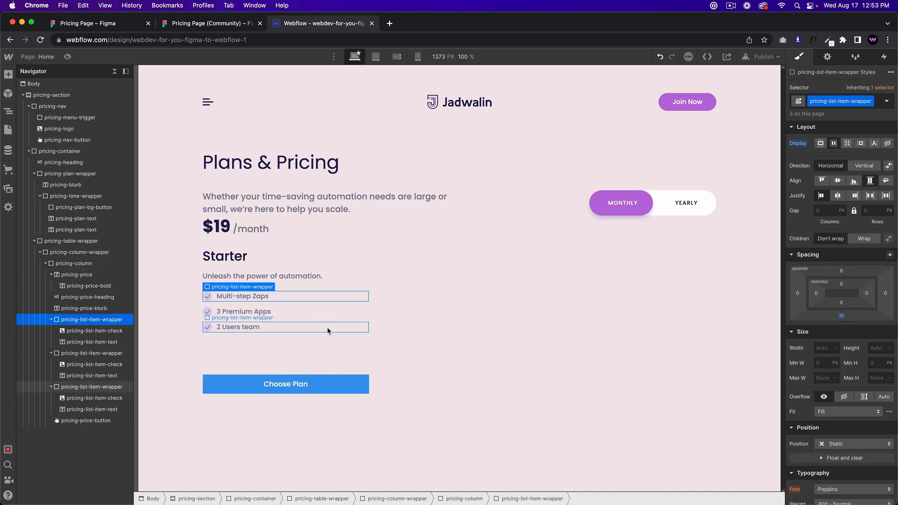
{"action": "left_click", "coordinate": [309, 278]}
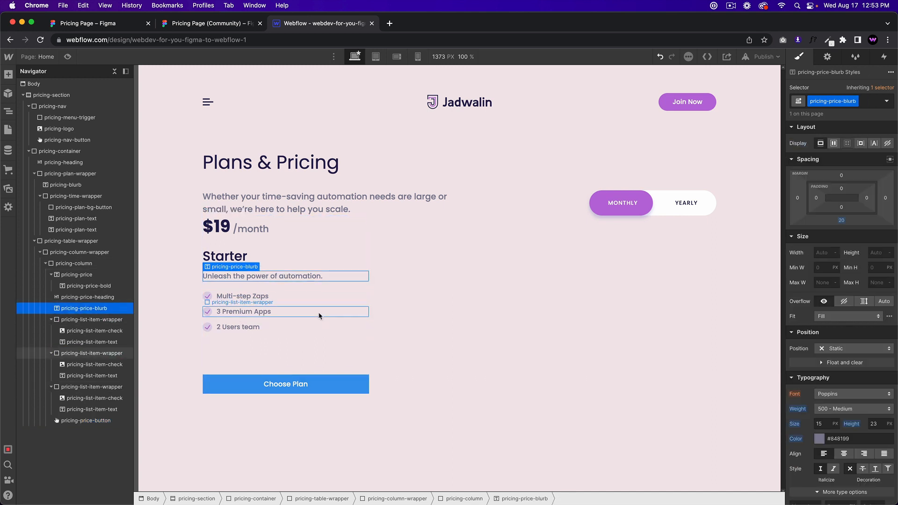
{"action": "left_click", "coordinate": [409, 367]}
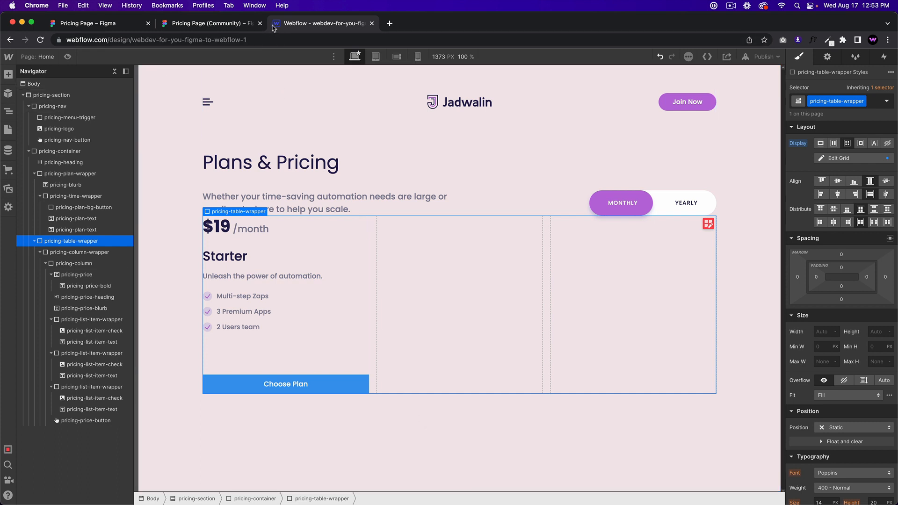
{"action": "left_click", "coordinate": [354, 384]}
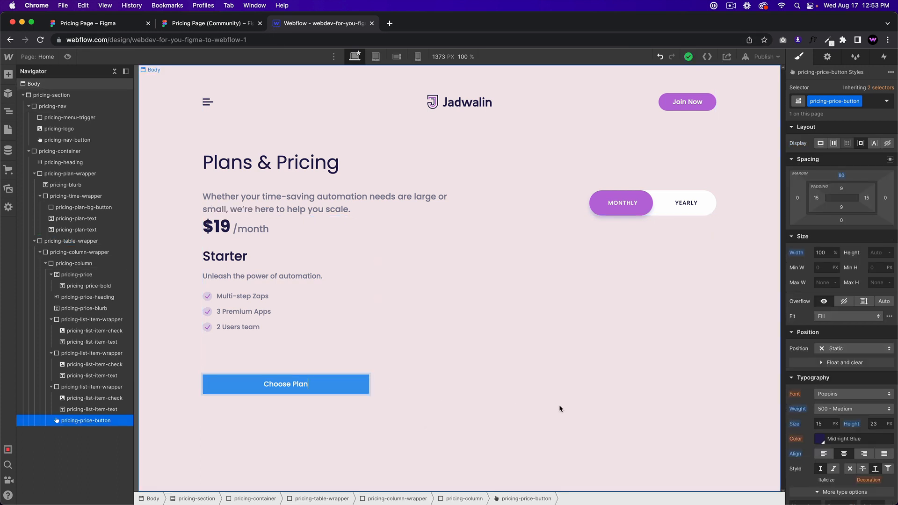
{"action": "left_click", "coordinate": [363, 396]}
{"action": "left_click", "coordinate": [361, 388]}
Step: Copy the Choose plan button's 231D4F colour from the Figma design
{"action": "left_click", "coordinate": [237, 25]}
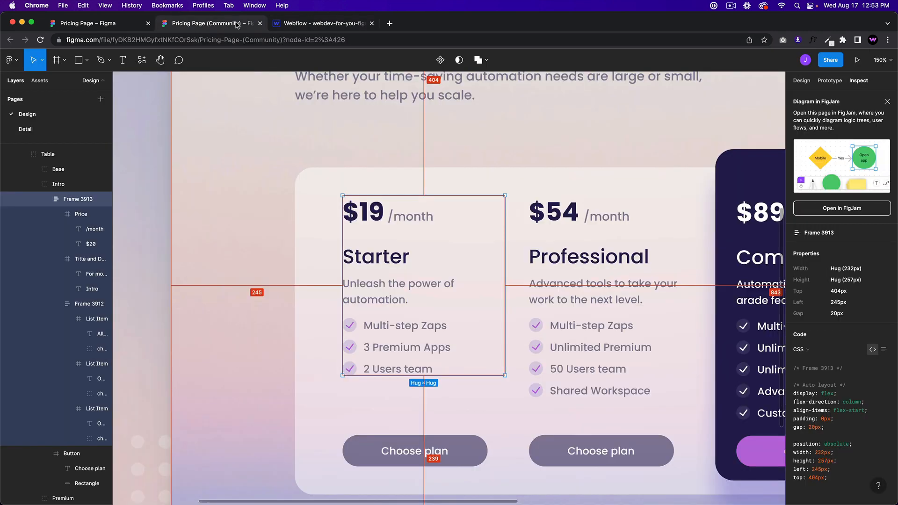
{"action": "left_click", "coordinate": [319, 21]}
{"action": "left_click", "coordinate": [231, 23]}
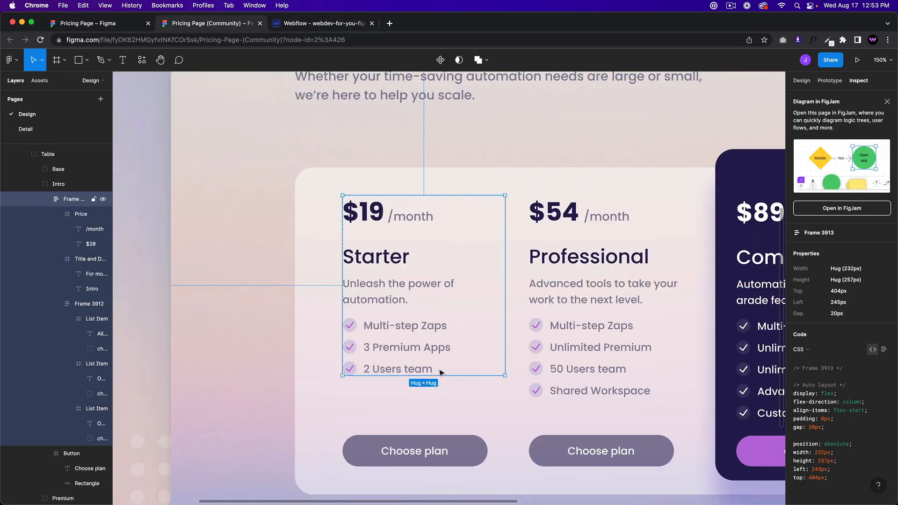
{"action": "left_click", "coordinate": [468, 444]}
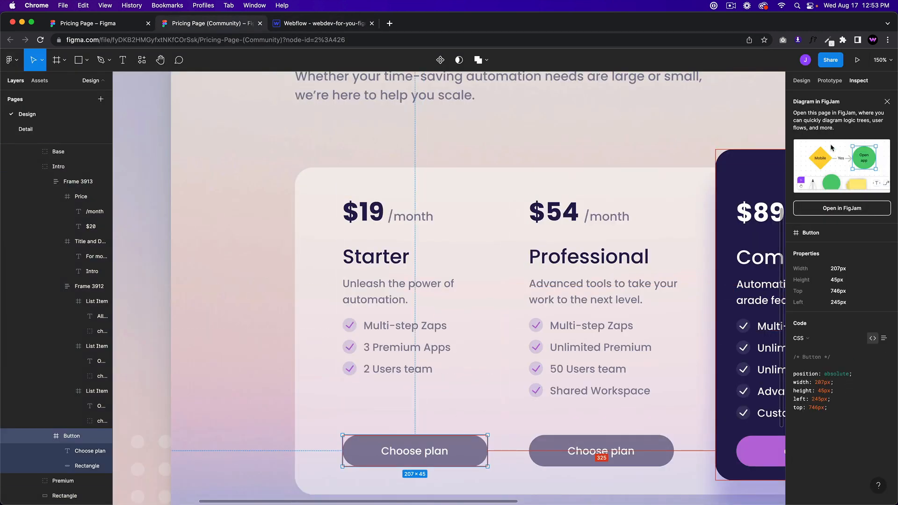
{"action": "left_click", "coordinate": [808, 82]}
{"action": "left_click", "coordinate": [814, 438]}
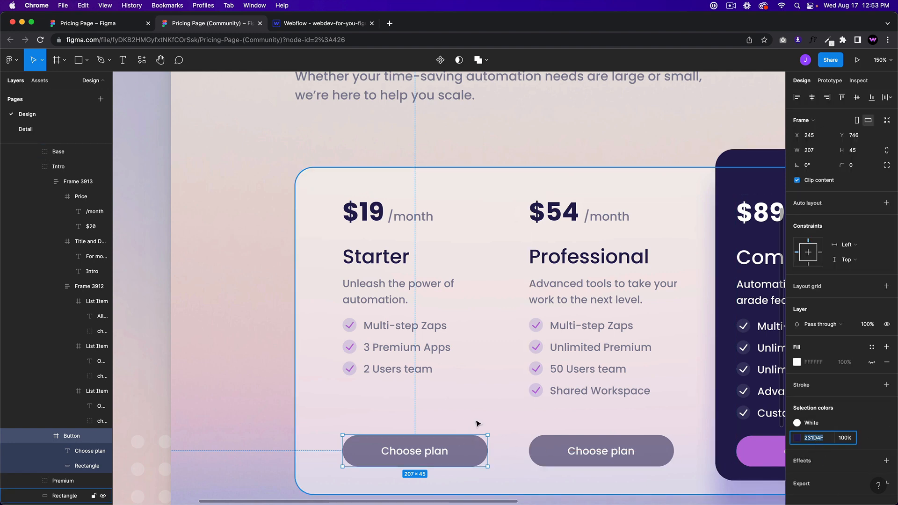
{"action": "left_click", "coordinate": [463, 454]}
{"action": "double_click", "coordinate": [464, 455]}
{"action": "left_click", "coordinate": [816, 439]}
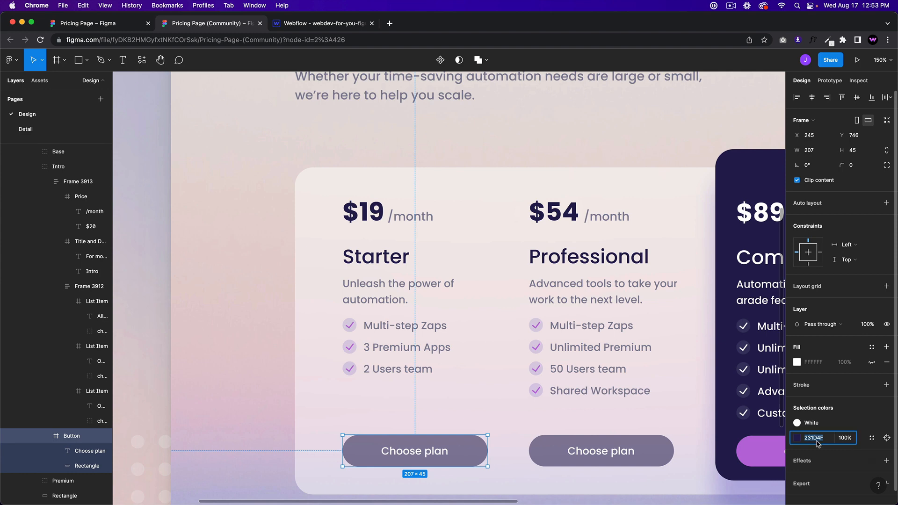
{"action": "key", "text": "cmd+c"}
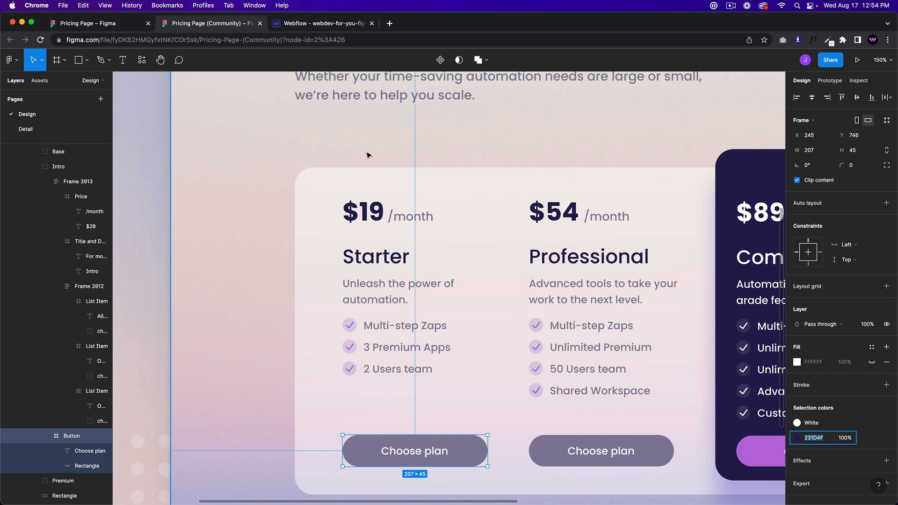
Step: Apply #231d4f as the button's background colour instead of its text colour
{"action": "left_click", "coordinate": [312, 25]}
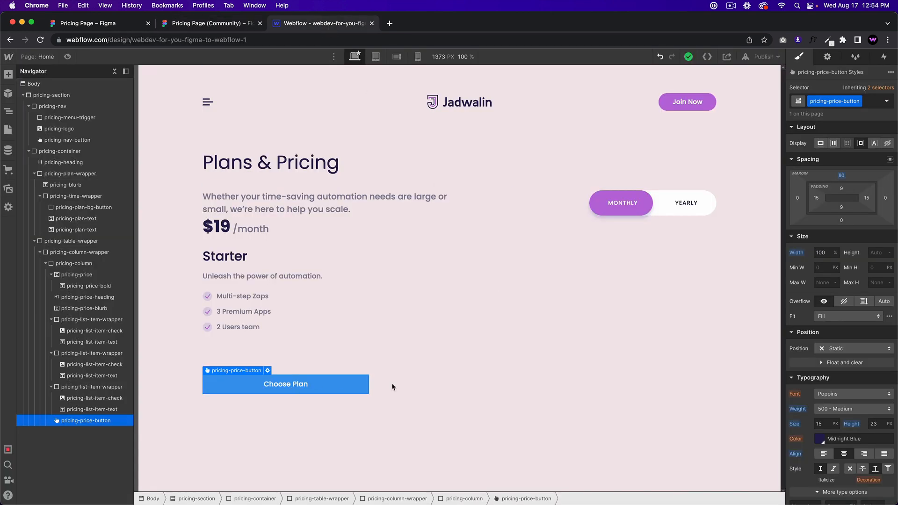
{"action": "left_click", "coordinate": [869, 440]}
{"action": "key", "text": "cmd+v"}
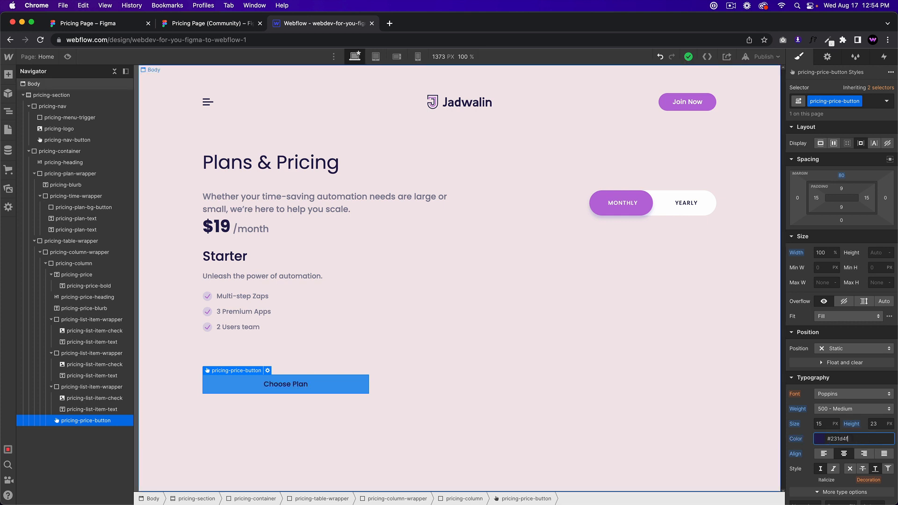
{"action": "left_click", "coordinate": [364, 400]}
{"action": "left_click", "coordinate": [355, 386]}
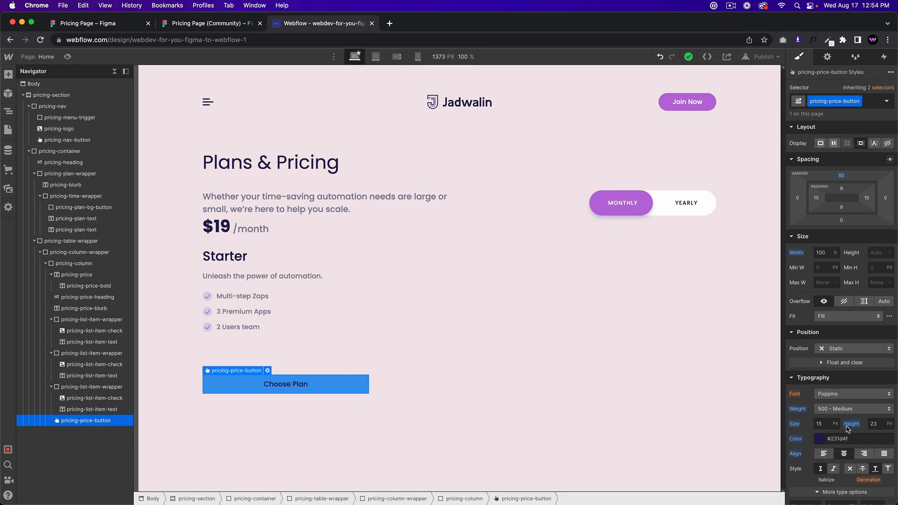
{"action": "key", "text": "super+z"}
{"action": "scroll", "coordinate": [850, 447], "scroll_direction": "down", "scroll_amount": 1}
{"action": "scroll", "coordinate": [851, 447], "scroll_direction": "down", "scroll_amount": 2}
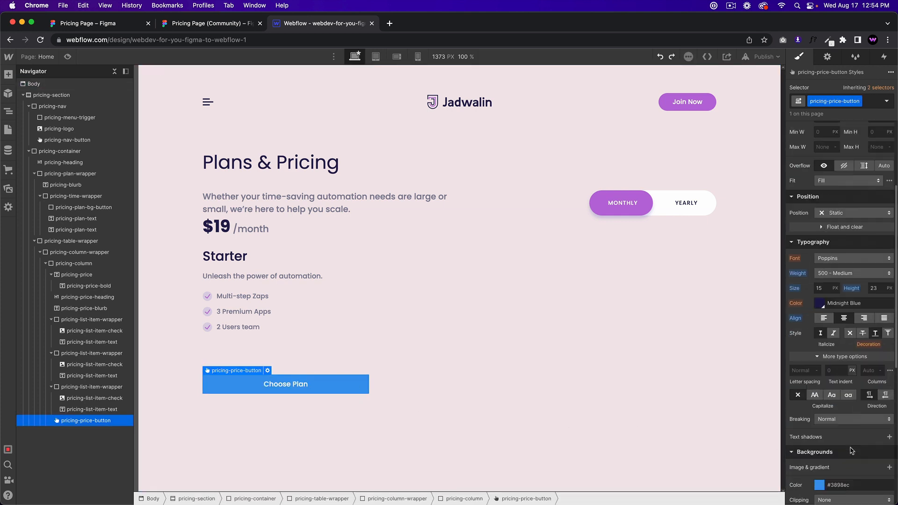
{"action": "left_click", "coordinate": [858, 483]}
{"action": "key", "text": "super+v"}
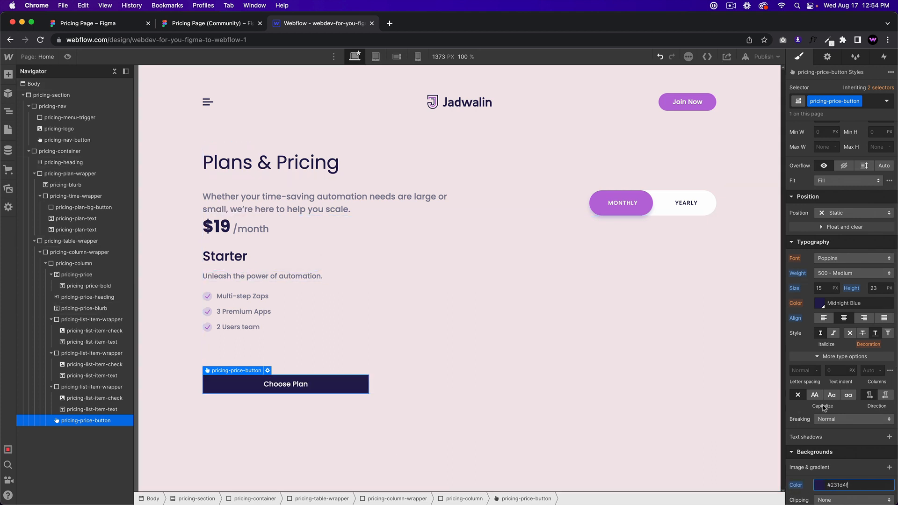
Step: Give the button fully rounded corners with a 200 border radius
{"action": "scroll", "coordinate": [851, 407], "scroll_direction": "down", "scroll_amount": 2}
{"action": "left_click", "coordinate": [877, 451]}
{"action": "type", "text": "200"}
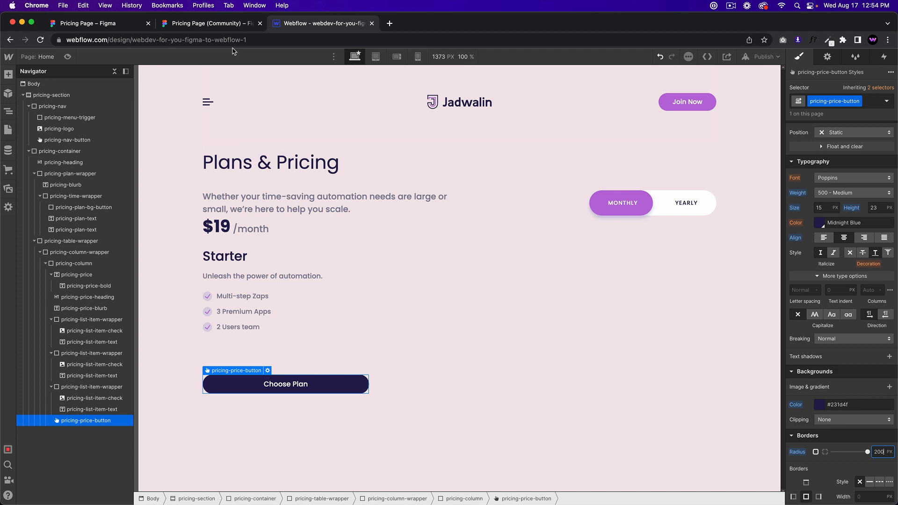
{"action": "left_click", "coordinate": [225, 24]}
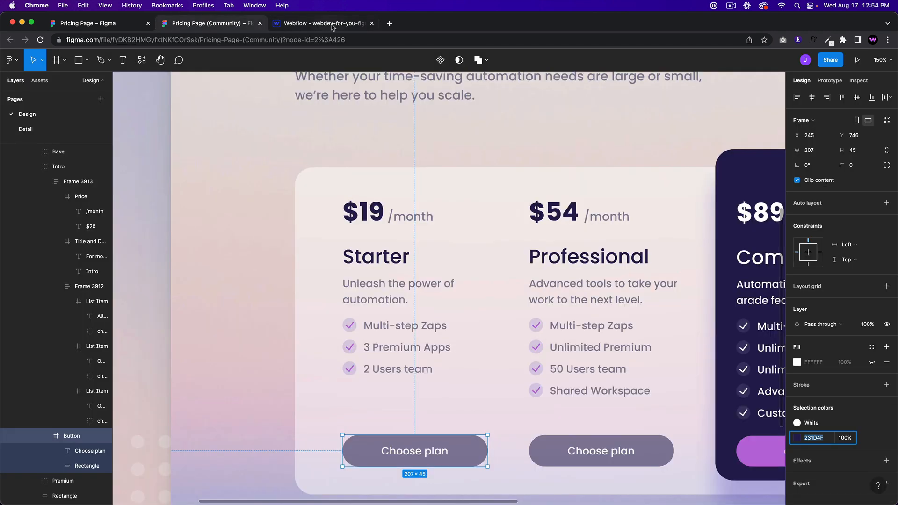
{"action": "left_click", "coordinate": [333, 28]}
Step: Increase the button's vertical padding to 19 px and preview the result
{"action": "scroll", "coordinate": [842, 197], "scroll_direction": "up", "scroll_amount": 5}
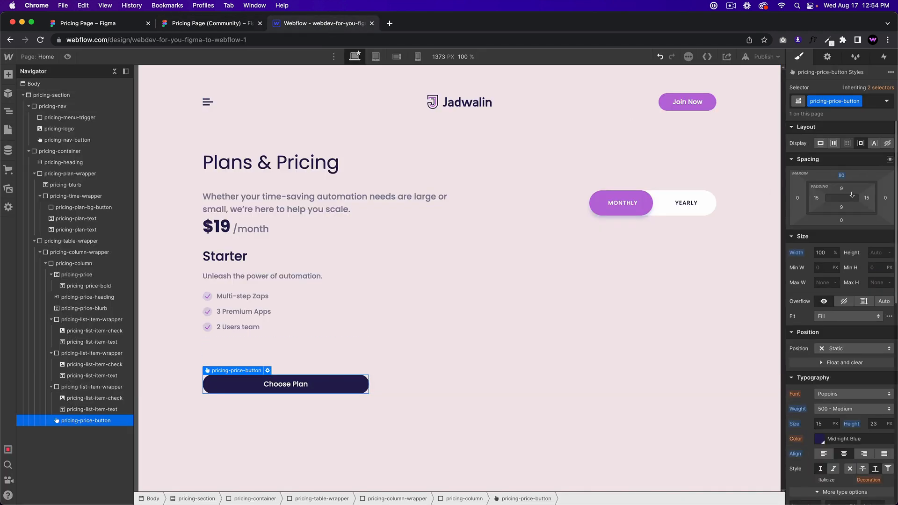
{"action": "left_click_drag", "start_coordinate": [841, 188], "coordinate": [842, 192]}
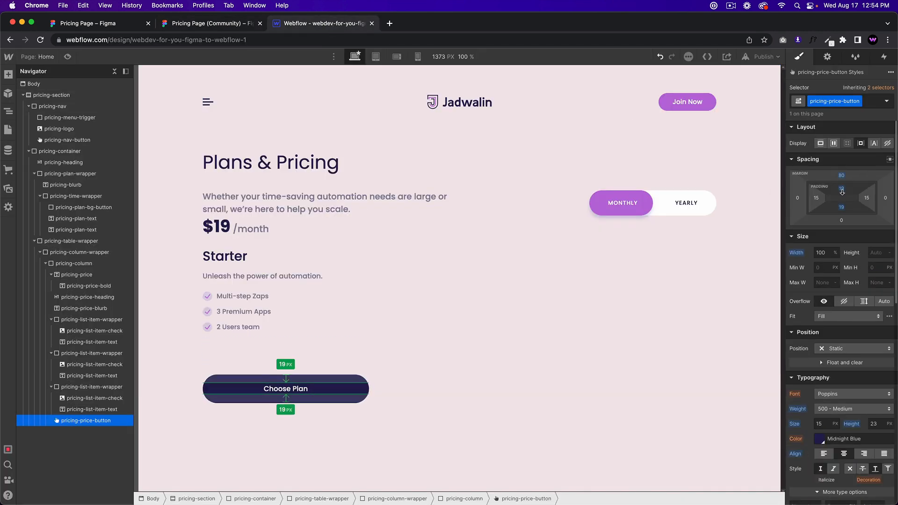
{"action": "left_click", "coordinate": [493, 420]}
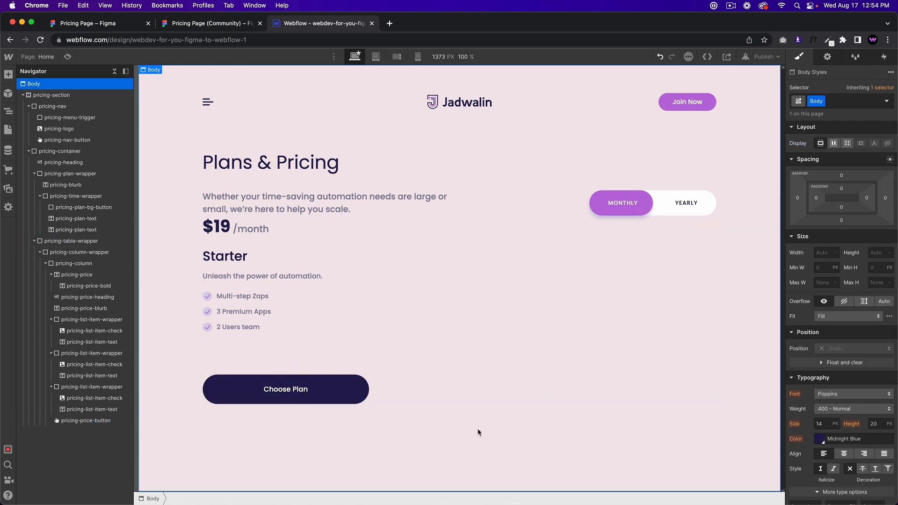
{"action": "left_click", "coordinate": [289, 346]}
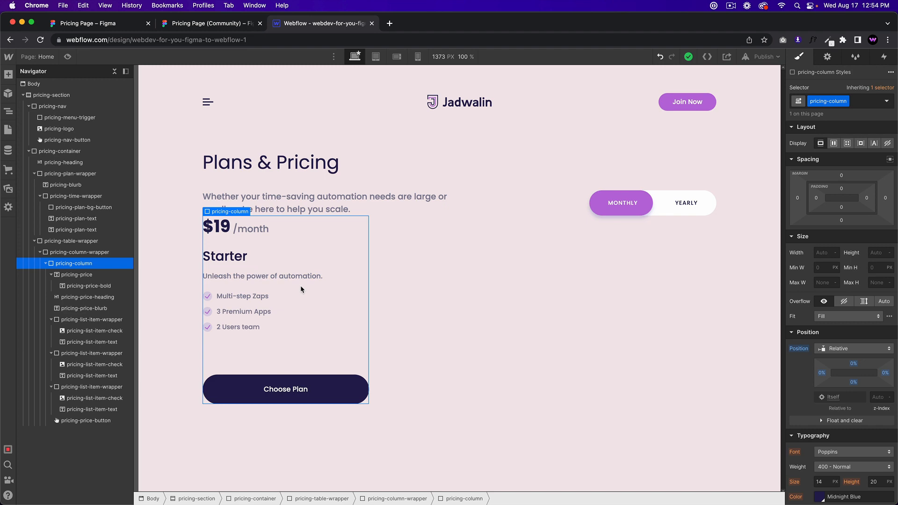
Step: Inspect the Figma card's background rectangle, then select pricing-table-wrapper in Webflow
{"action": "left_click", "coordinate": [227, 23]}
{"action": "left_click", "coordinate": [341, 24]}
{"action": "left_click", "coordinate": [223, 24]}
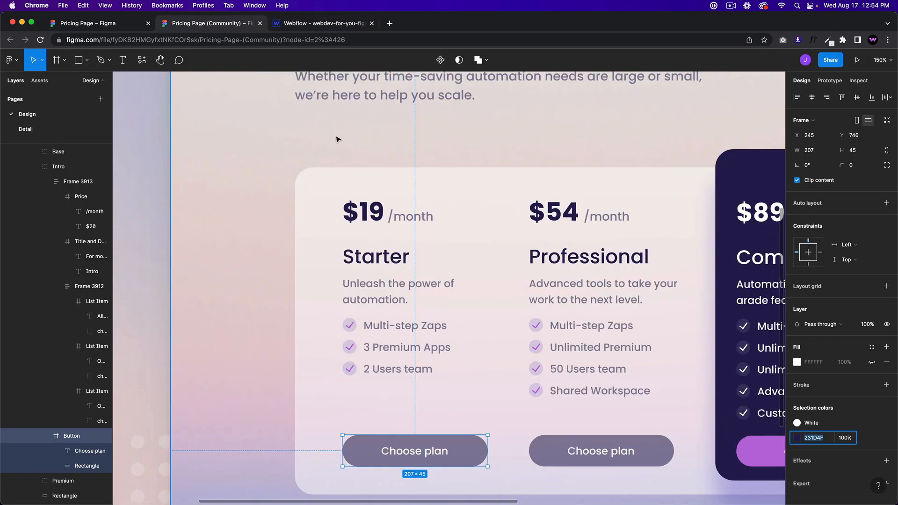
{"action": "scroll", "coordinate": [369, 197], "scroll_direction": "up", "scroll_amount": 1}
{"action": "scroll", "coordinate": [368, 196], "scroll_direction": "down", "scroll_amount": 5}
{"action": "scroll", "coordinate": [369, 198], "scroll_direction": "down", "scroll_amount": 3}
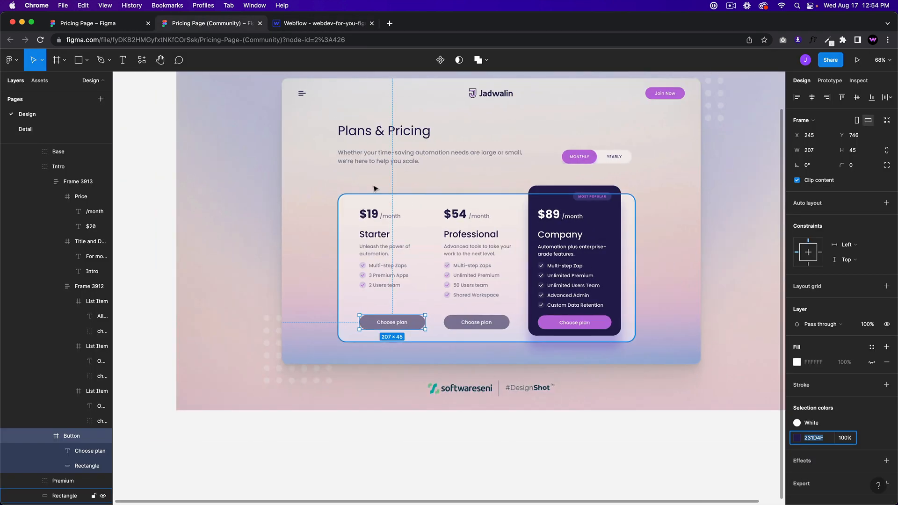
{"action": "left_click", "coordinate": [340, 246]}
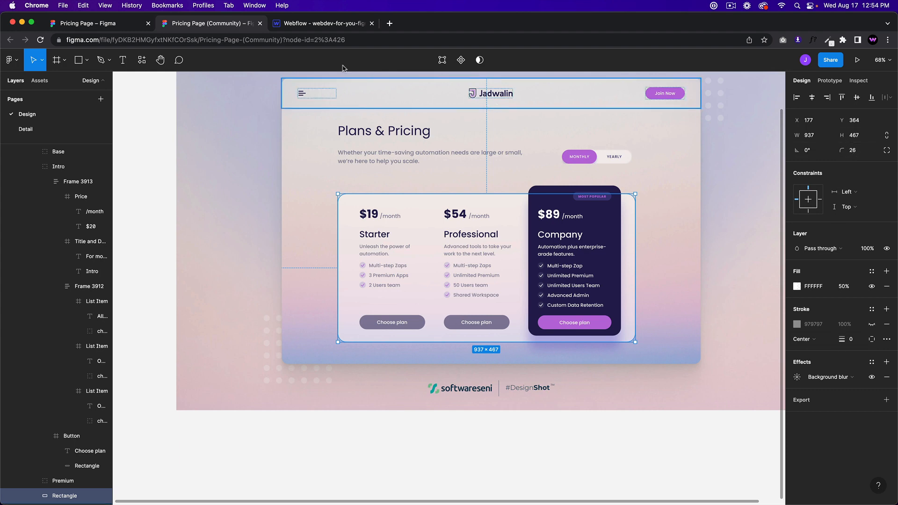
{"action": "left_click", "coordinate": [318, 24]}
{"action": "left_click", "coordinate": [77, 254]}
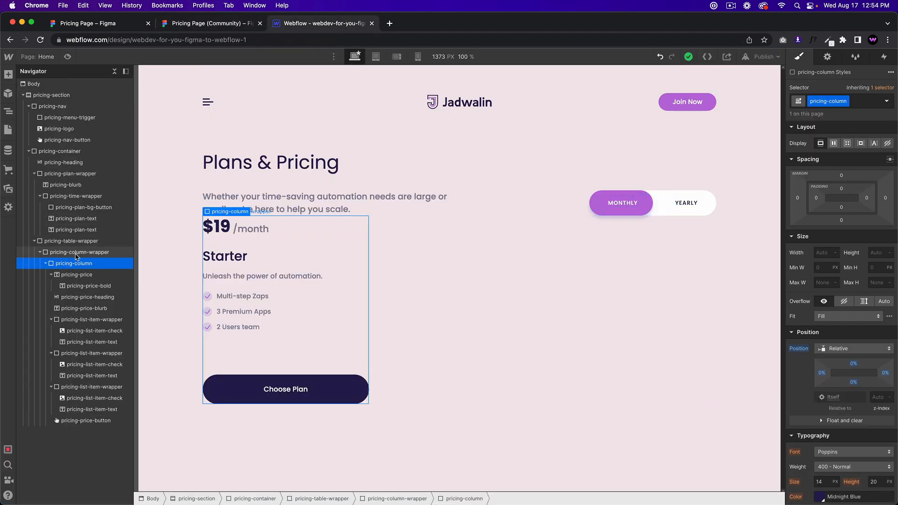
{"action": "left_click", "coordinate": [86, 241]}
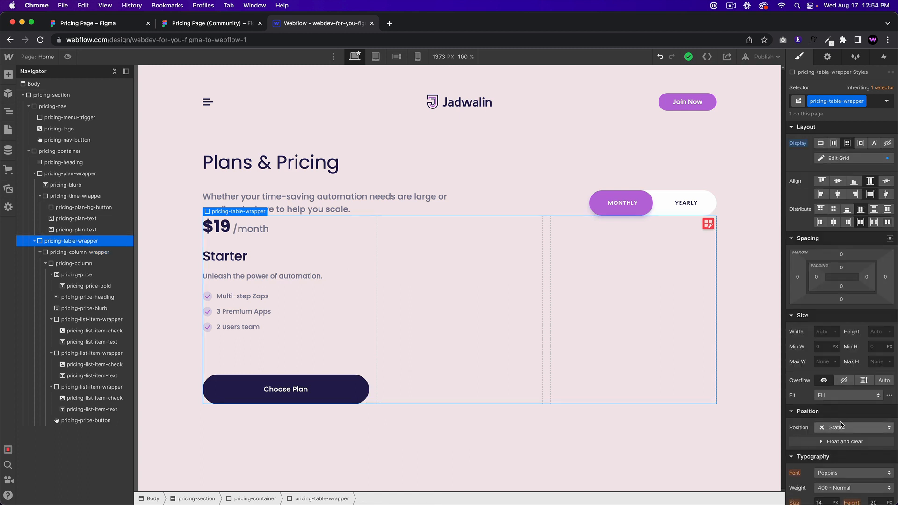
Step: Make the pricing table's background colour white, undoing an accidental white text colour
{"action": "scroll", "coordinate": [828, 342], "scroll_direction": "down", "scroll_amount": 3}
{"action": "left_click", "coordinate": [823, 380]}
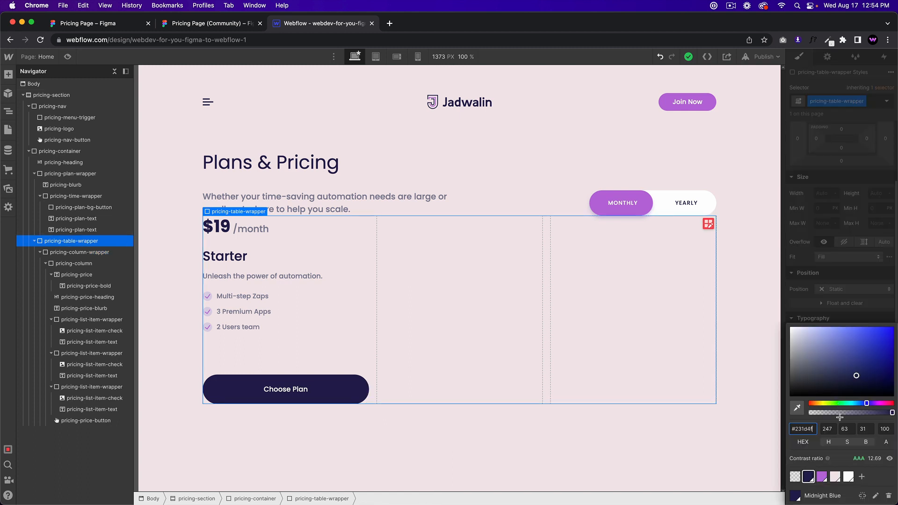
{"action": "left_click", "coordinate": [848, 476]}
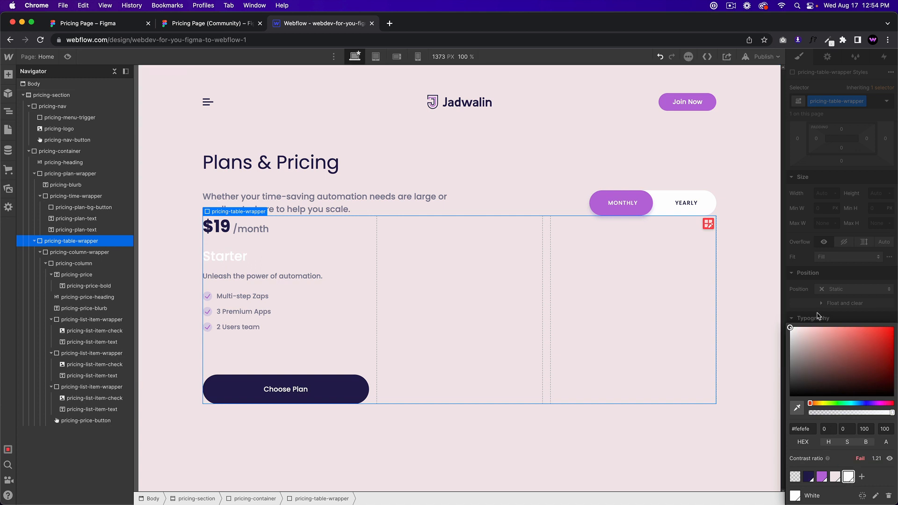
{"action": "left_click", "coordinate": [789, 312]}
{"action": "key", "text": "super+z"}
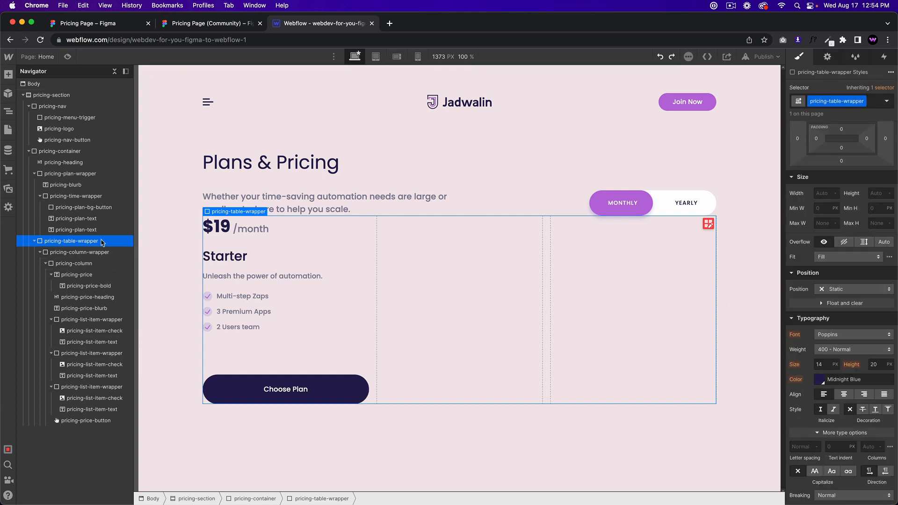
{"action": "scroll", "coordinate": [841, 341], "scroll_direction": "down", "scroll_amount": 8}
{"action": "left_click", "coordinate": [819, 227]}
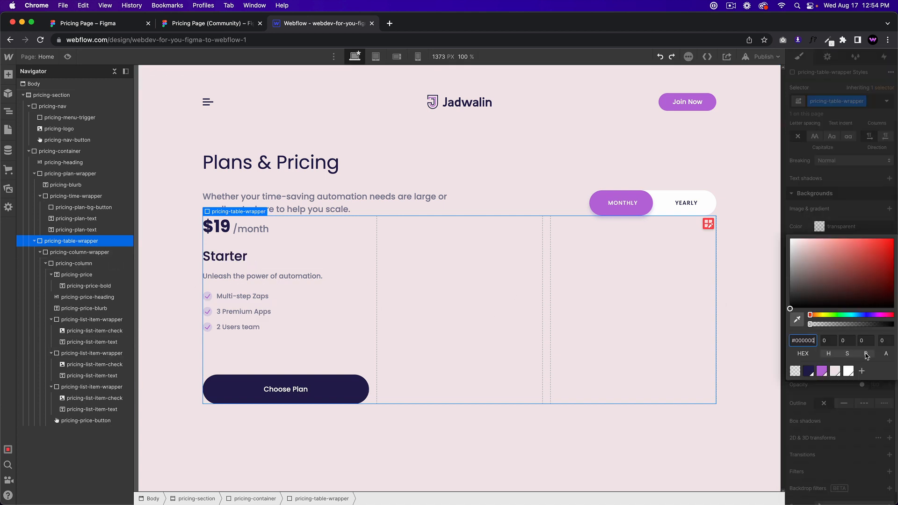
{"action": "left_click", "coordinate": [849, 371]}
Step: Check the fill of the Table's background Rectangle in the Figma design
{"action": "key", "text": "ctrl+shift+Tab"}
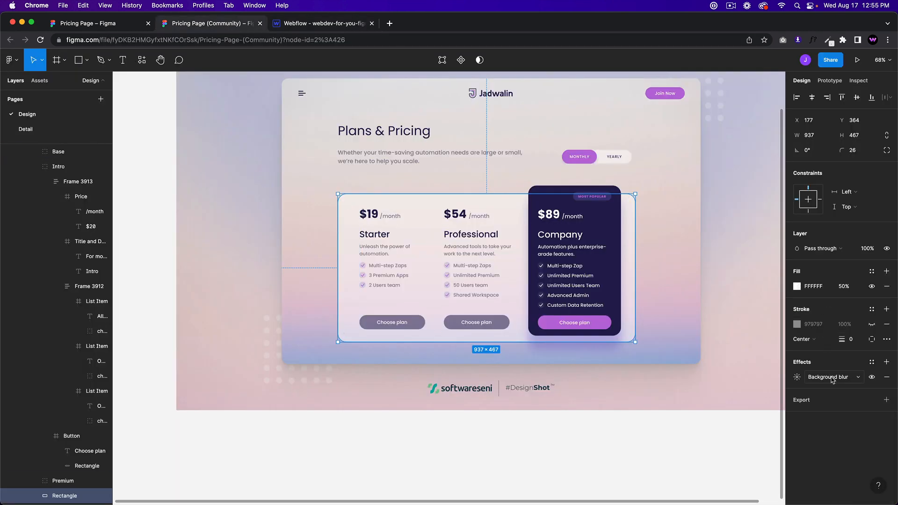
{"action": "left_click", "coordinate": [285, 225]}
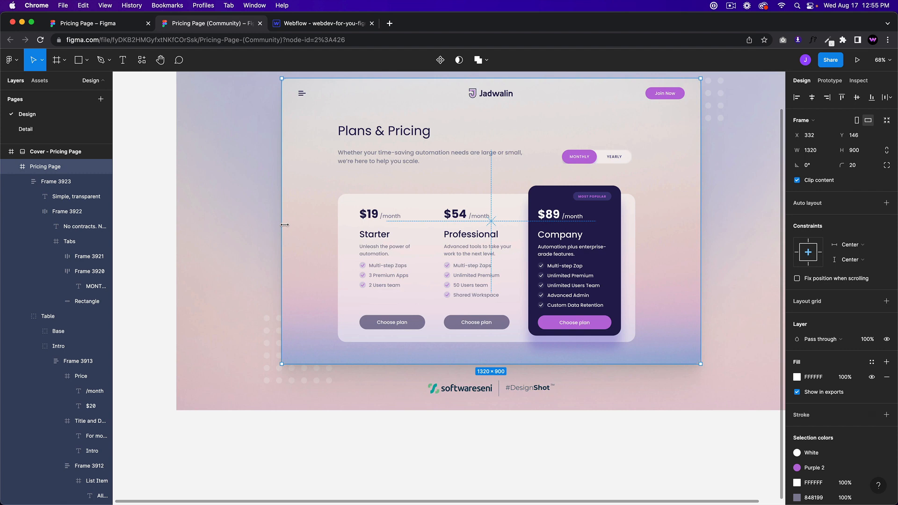
{"action": "left_click", "coordinate": [344, 276]}
{"action": "scroll", "coordinate": [847, 390], "scroll_direction": "down", "scroll_amount": 1}
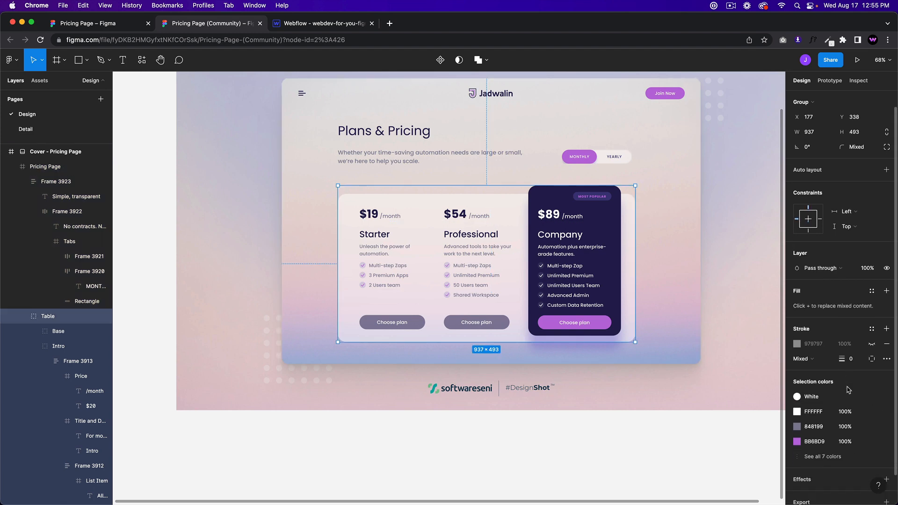
{"action": "double_click", "coordinate": [354, 300]}
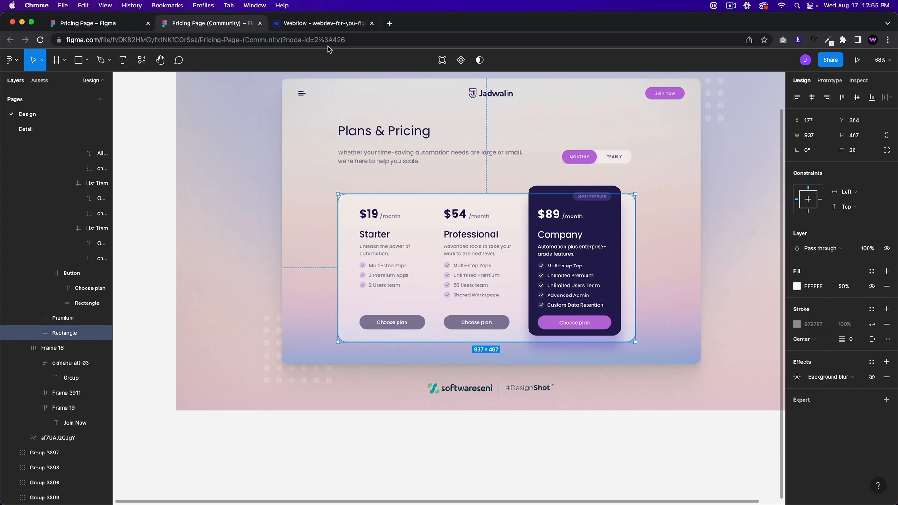
Step: Set the white background's alpha to 50 and review the table card
{"action": "left_click", "coordinate": [308, 28]}
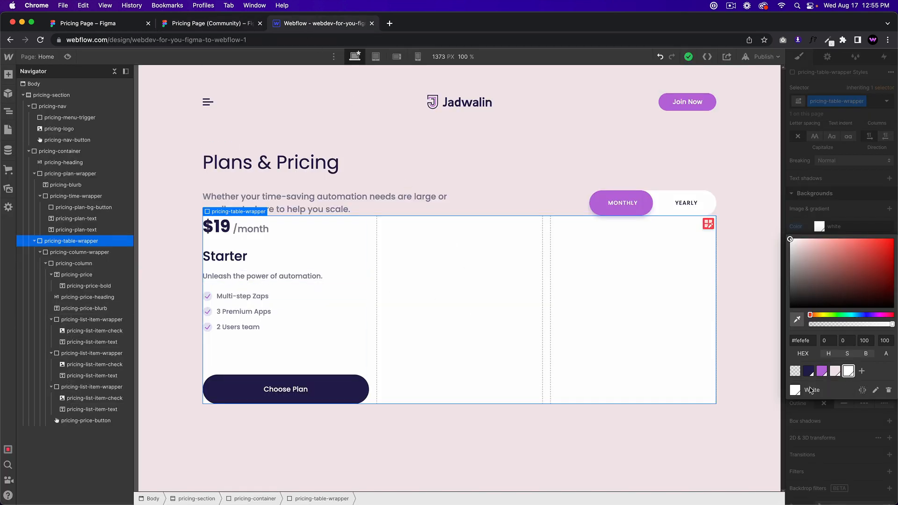
{"action": "type", "text": "50"}
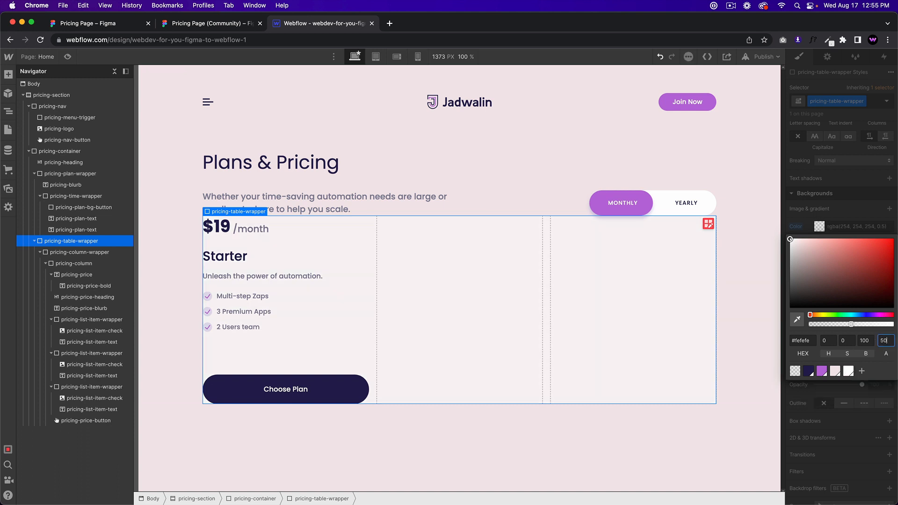
{"action": "left_click", "coordinate": [487, 177]}
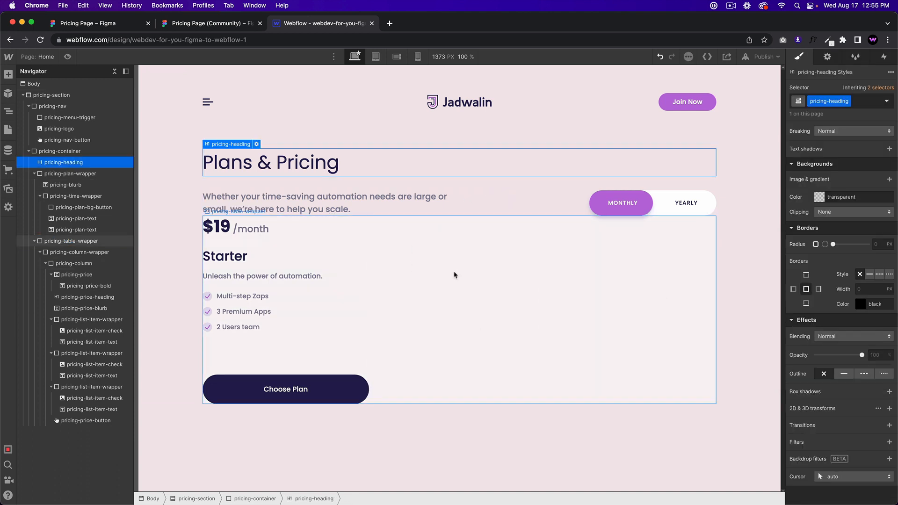
{"action": "left_click", "coordinate": [472, 277]}
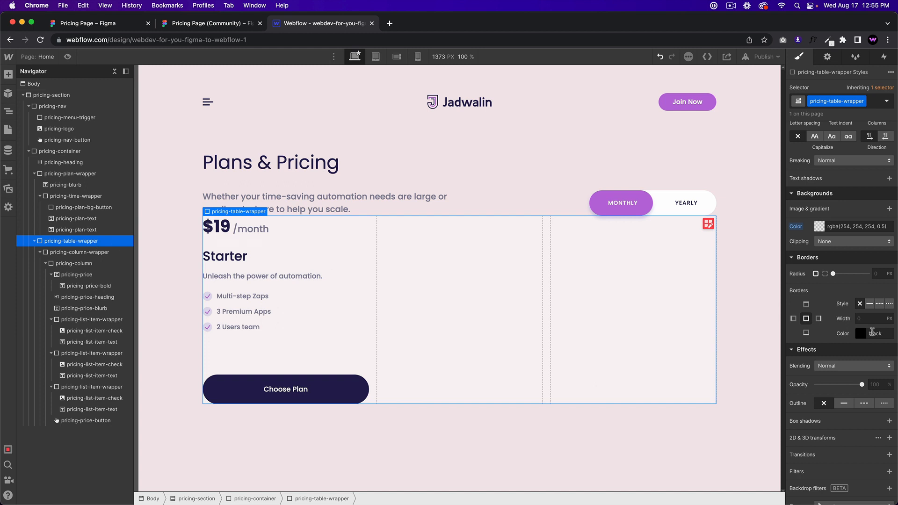
{"action": "scroll", "coordinate": [872, 332], "scroll_direction": "down", "scroll_amount": 2}
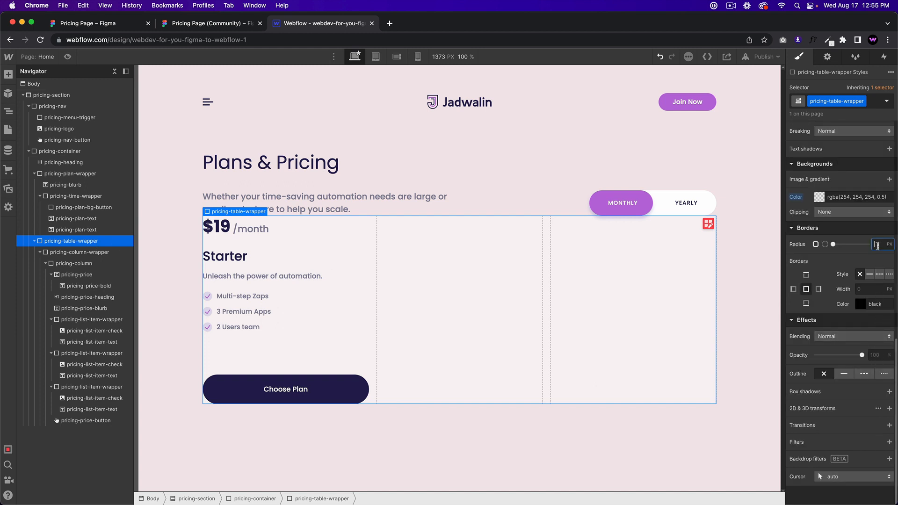
{"action": "left_click", "coordinate": [554, 445]}
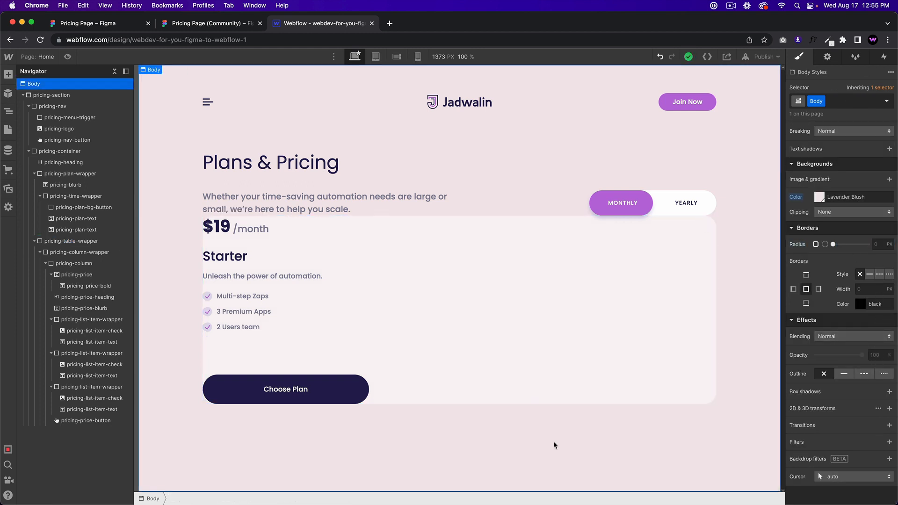
Step: Give pricing-plan-wrapper a 60 px bottom margin
{"action": "left_click", "coordinate": [535, 203]}
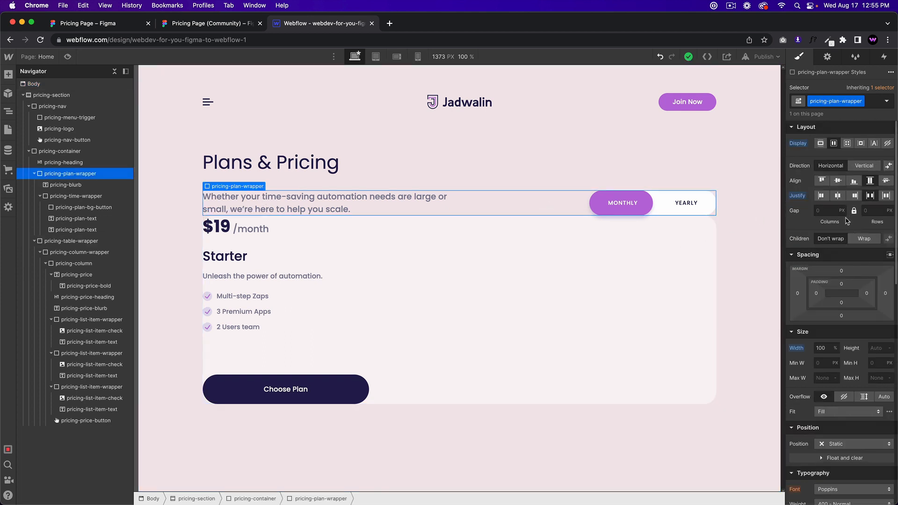
{"action": "left_click", "coordinate": [842, 313]}
{"action": "type", "text": "60"}
{"action": "key", "text": "Return"}
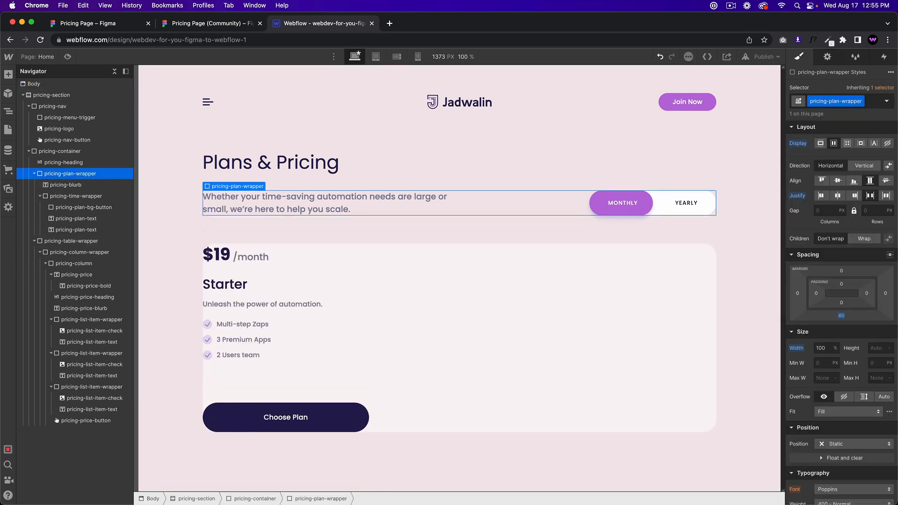
Step: Check the heading spacing in Figma and raise the plan wrapper's bottom margin to 80 px
{"action": "left_click", "coordinate": [196, 23]}
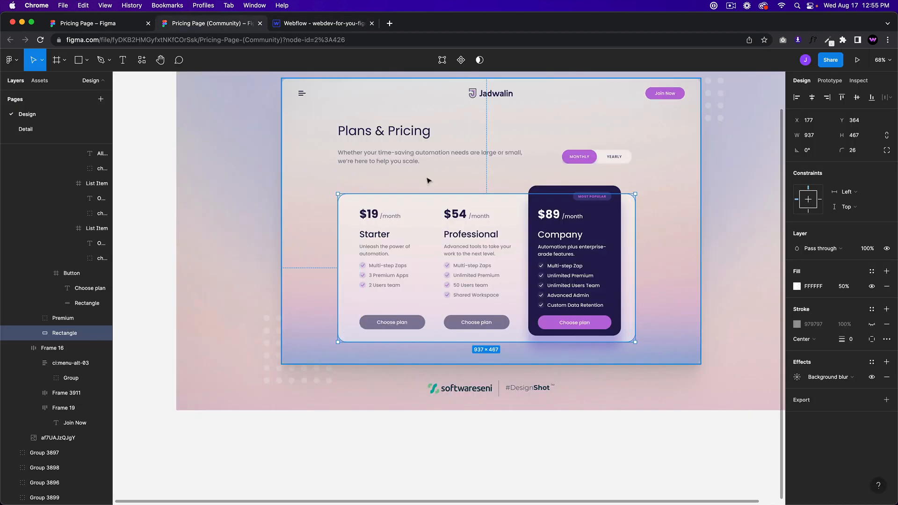
{"action": "left_click", "coordinate": [427, 162]}
{"action": "left_click", "coordinate": [430, 205]}
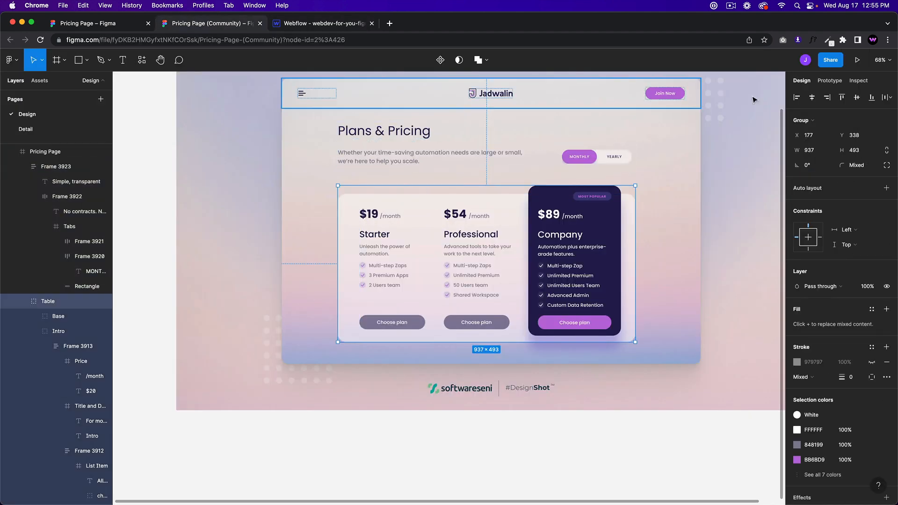
{"action": "left_click", "coordinate": [858, 81]}
{"action": "left_click", "coordinate": [423, 161]}
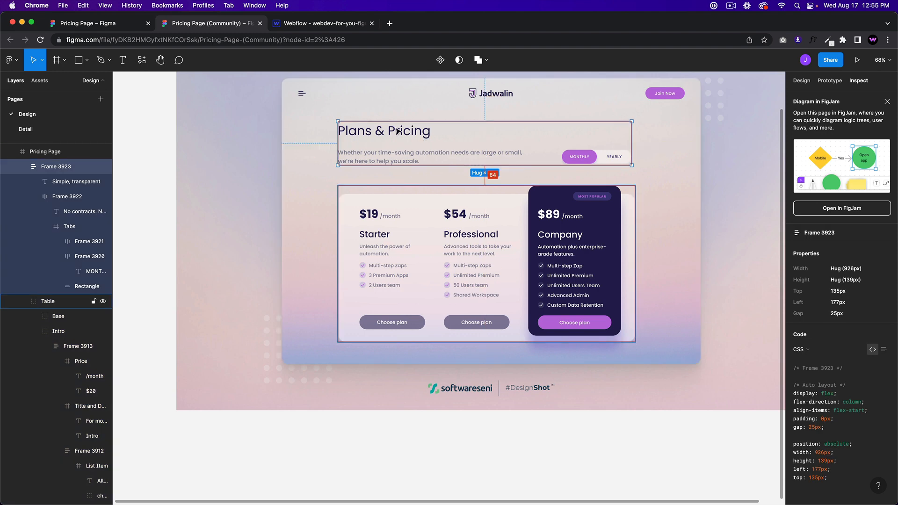
{"action": "left_click", "coordinate": [323, 23]}
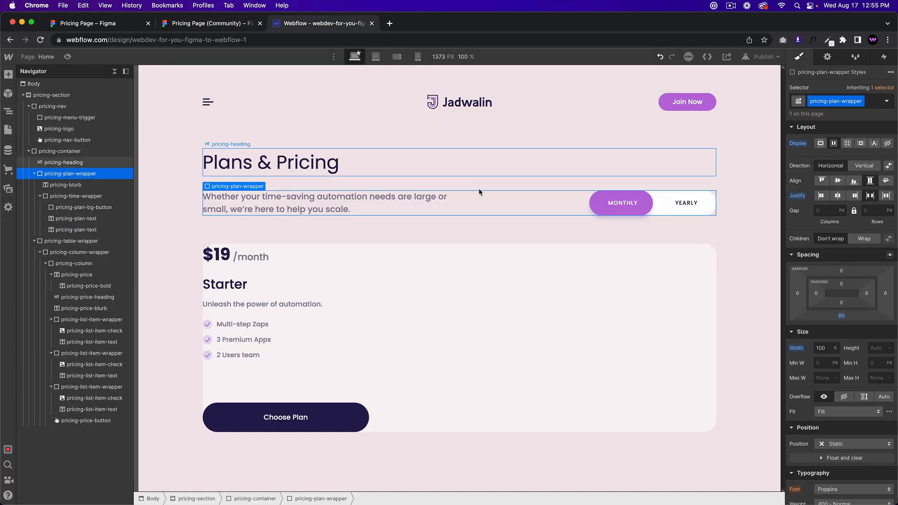
{"action": "left_click", "coordinate": [841, 316]}
{"action": "type", "text": "80"}
{"action": "key", "text": "Return"}
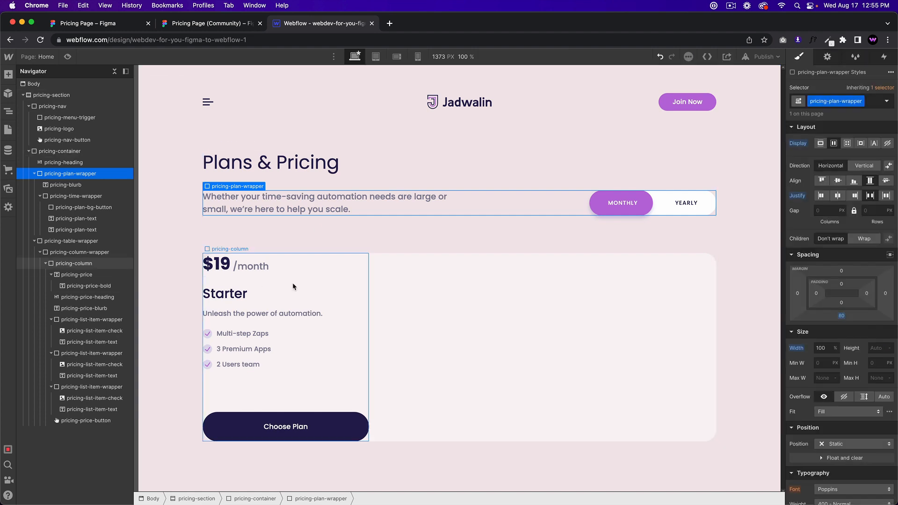
Step: Add 60 px of padding around the pricing table's contents
{"action": "left_click", "coordinate": [425, 294]}
{"action": "left_click", "coordinate": [210, 24]}
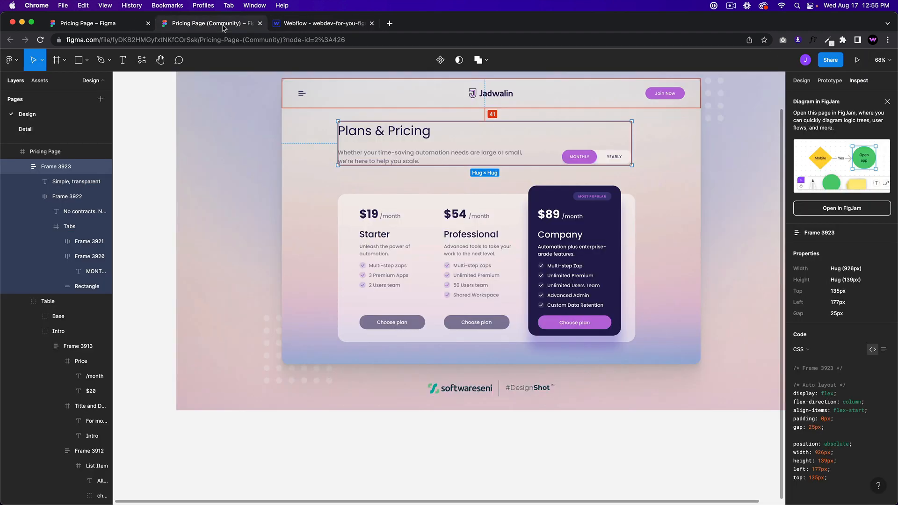
{"action": "left_click", "coordinate": [308, 25]}
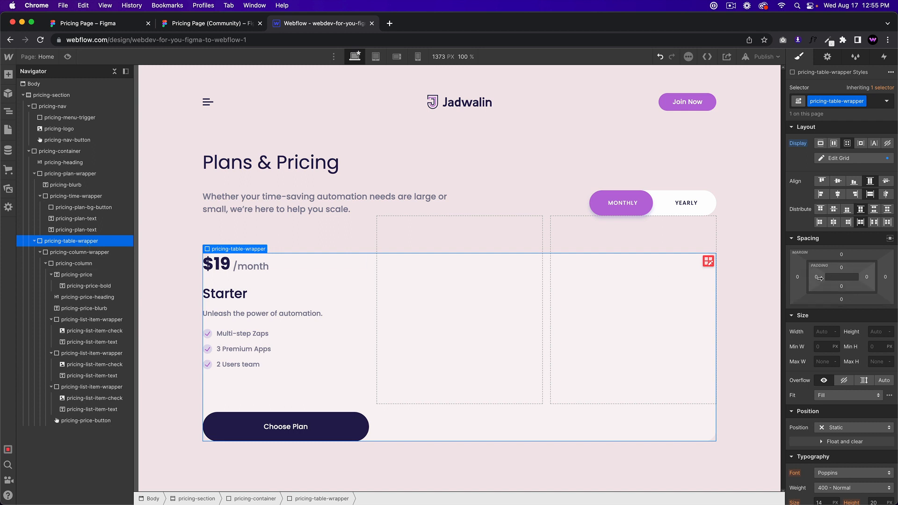
{"action": "left_click_drag", "start_coordinate": [818, 281], "coordinate": [847, 276]}
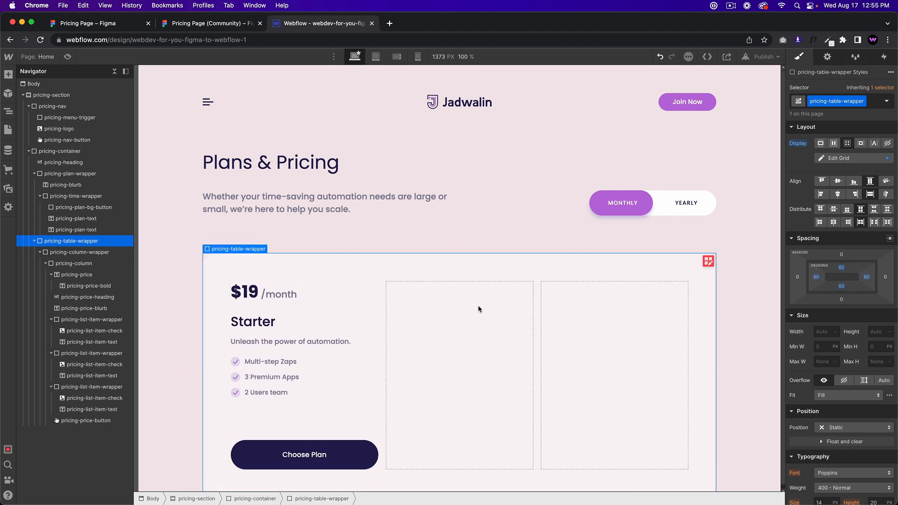
{"action": "scroll", "coordinate": [474, 261], "scroll_direction": "down", "scroll_amount": 1}
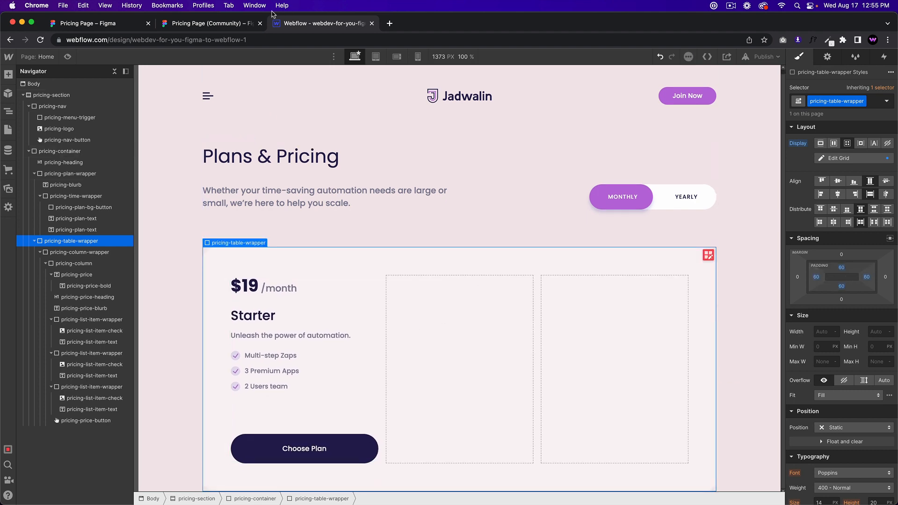
Step: Reduce the table card's top and bottom padding to 40 px, leaving 60 px sides
{"action": "left_click", "coordinate": [206, 27]}
{"action": "left_click", "coordinate": [374, 236]}
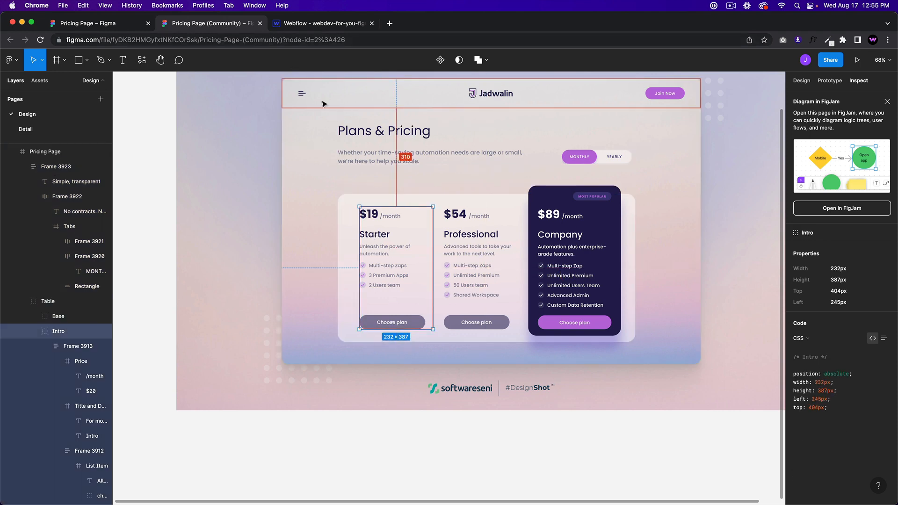
{"action": "left_click", "coordinate": [294, 28]}
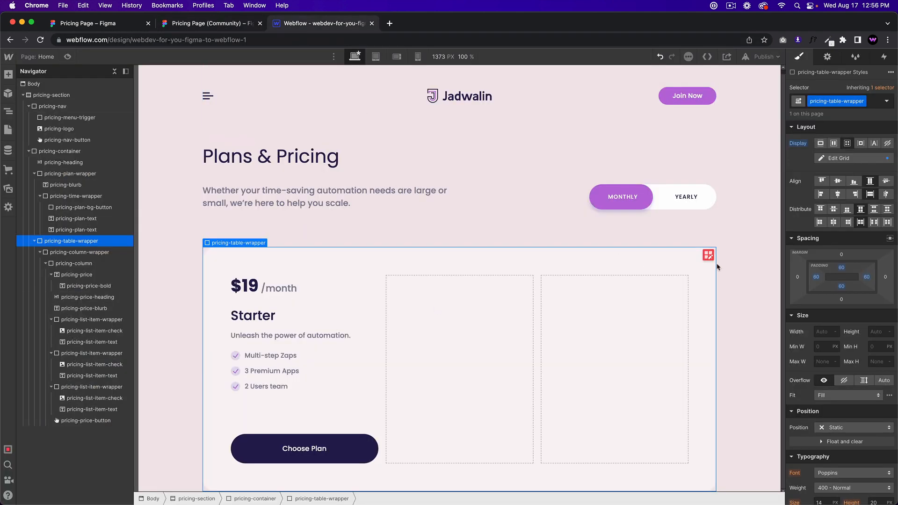
{"action": "left_click_drag", "start_coordinate": [843, 268], "coordinate": [846, 258]}
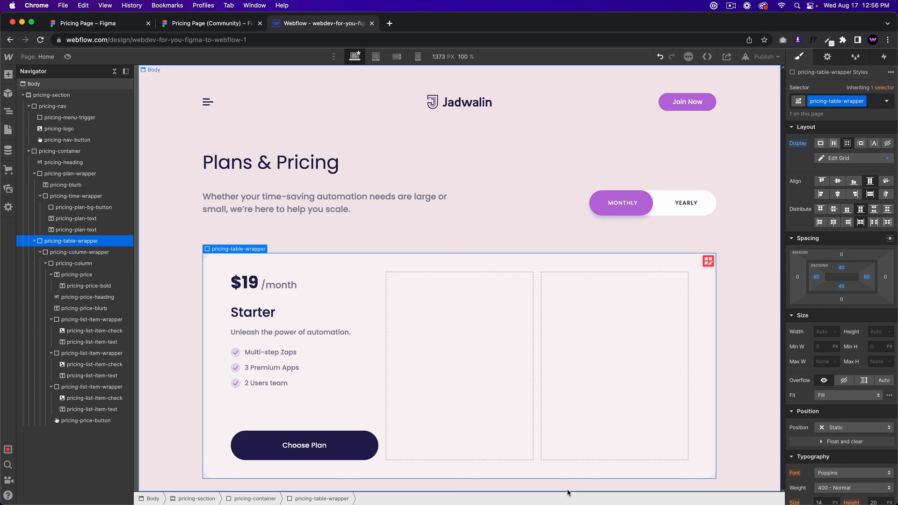
{"action": "left_click", "coordinate": [727, 299]}
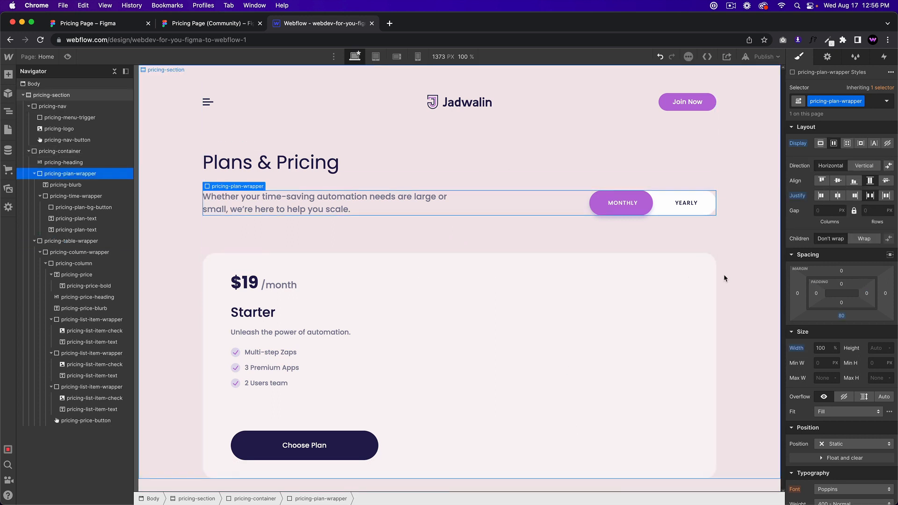
Step: Copy the Starter plan column, undoing pastes that landed in the wrong place
{"action": "left_click", "coordinate": [307, 413]}
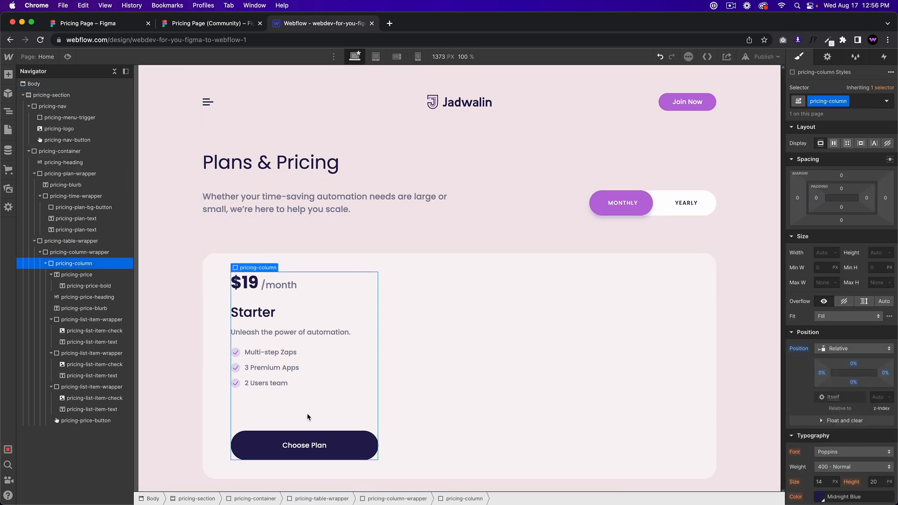
{"action": "key", "text": "super+c"}
{"action": "key", "text": "super+v"}
{"action": "key", "text": "super+z"}
{"action": "left_click", "coordinate": [45, 263]}
{"action": "left_click", "coordinate": [75, 253]}
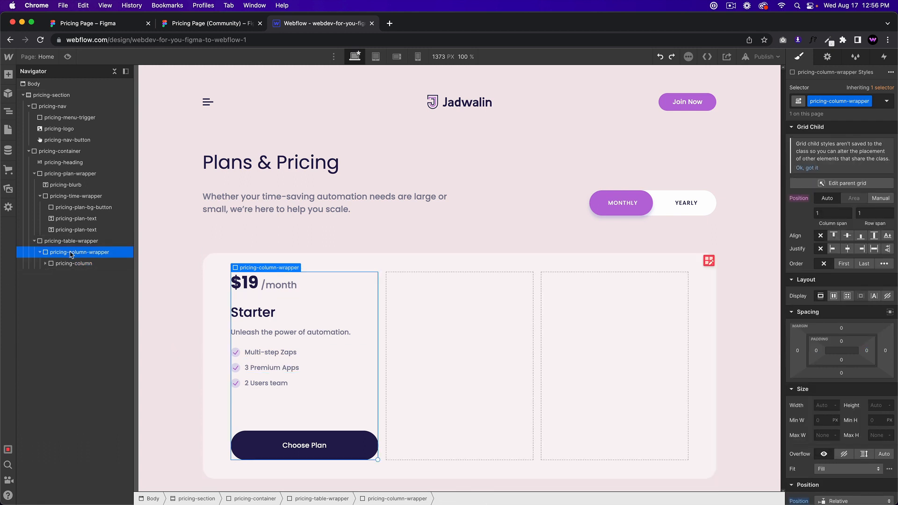
{"action": "key", "text": "super+v"}
{"action": "key", "text": "super+z"}
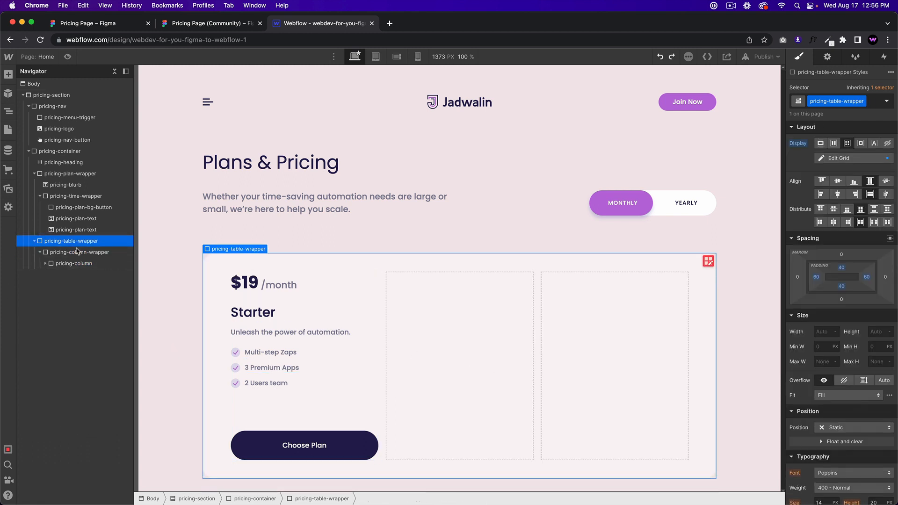
Step: Paste column copies into the empty grid cells, then undo them after inspecting the Navigator
{"action": "left_click", "coordinate": [413, 345]}
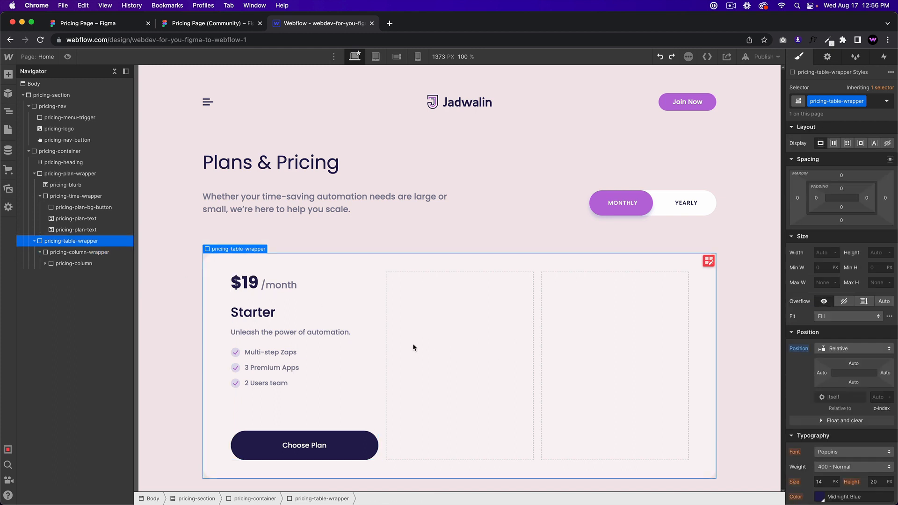
{"action": "key", "text": "super+v"}
{"action": "key", "text": "super+v"}
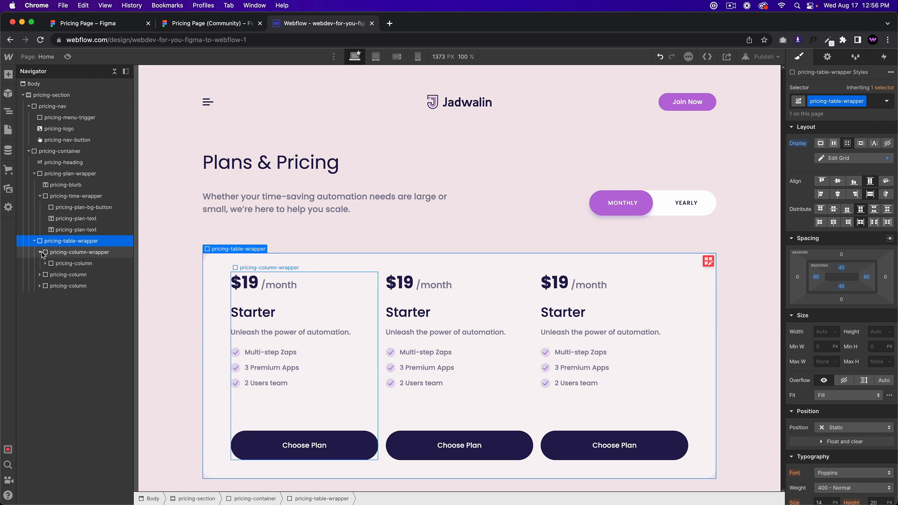
{"action": "left_click", "coordinate": [73, 263]}
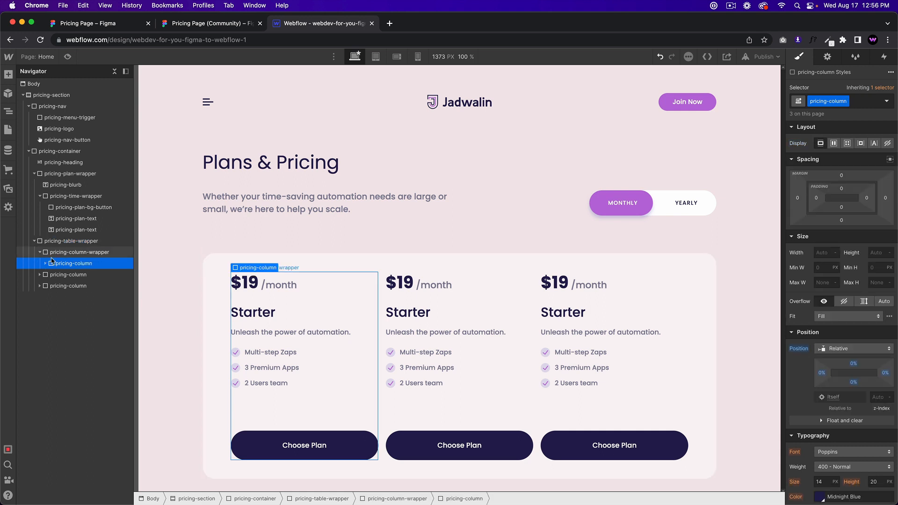
{"action": "left_click", "coordinate": [40, 253]}
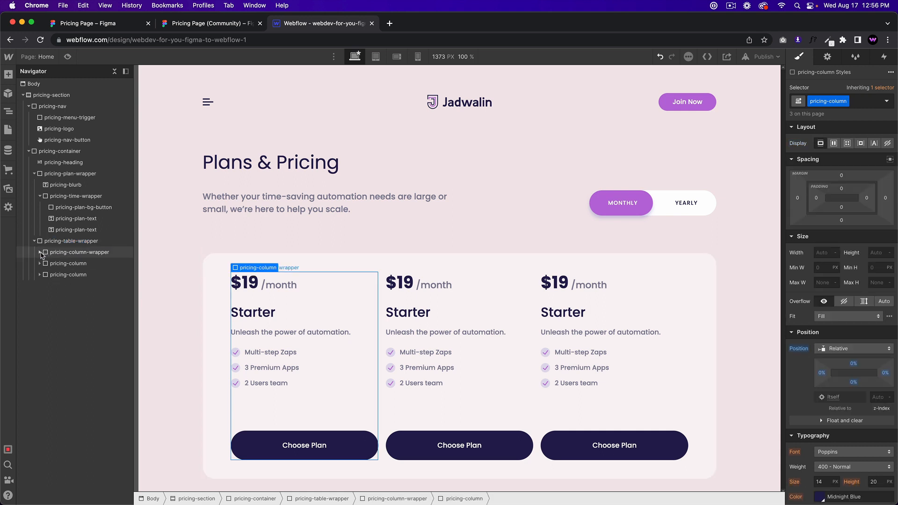
{"action": "left_click", "coordinate": [40, 252]}
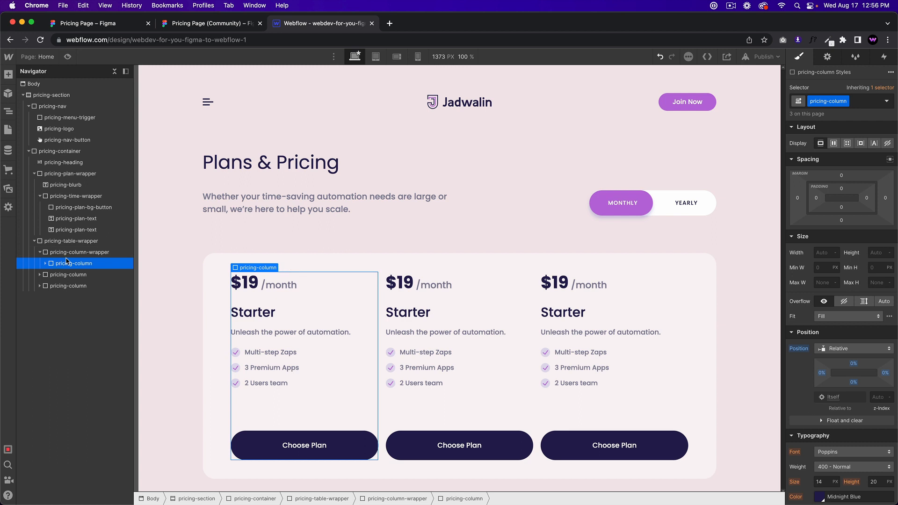
{"action": "left_click", "coordinate": [67, 262]}
{"action": "left_click", "coordinate": [64, 274]}
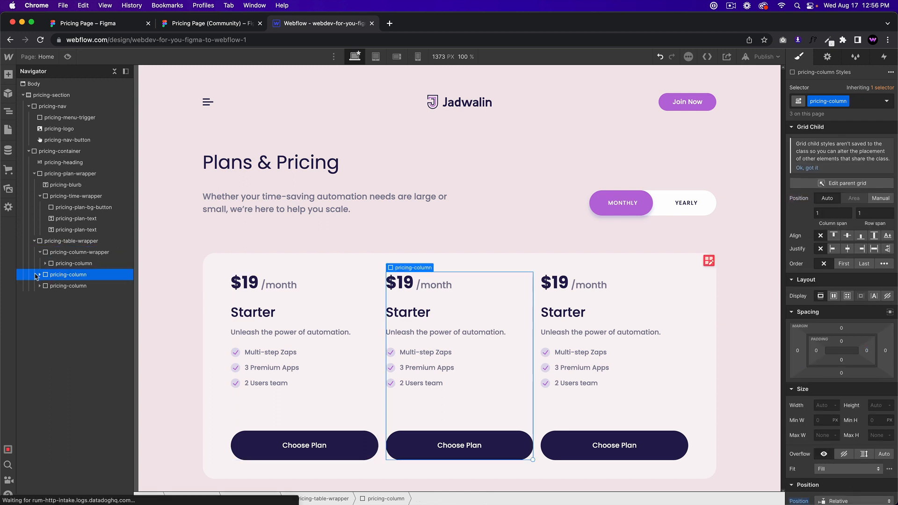
{"action": "key", "text": "super+z"}
{"action": "key", "text": "super+z"}
Step: Duplicate pricing-column-wrapper to fill the two empty grid cells and compare with Figma
{"action": "left_click", "coordinate": [76, 256]}
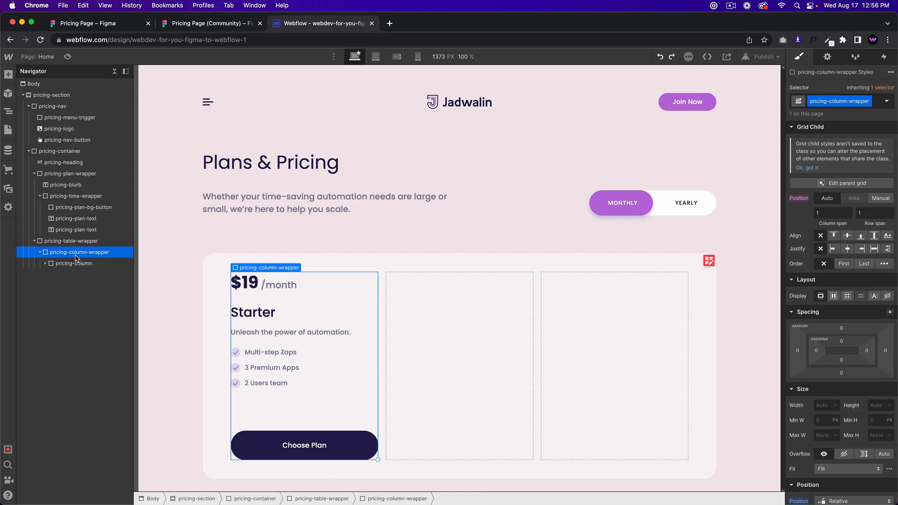
{"action": "key", "text": "super+d"}
{"action": "key", "text": "super+d"}
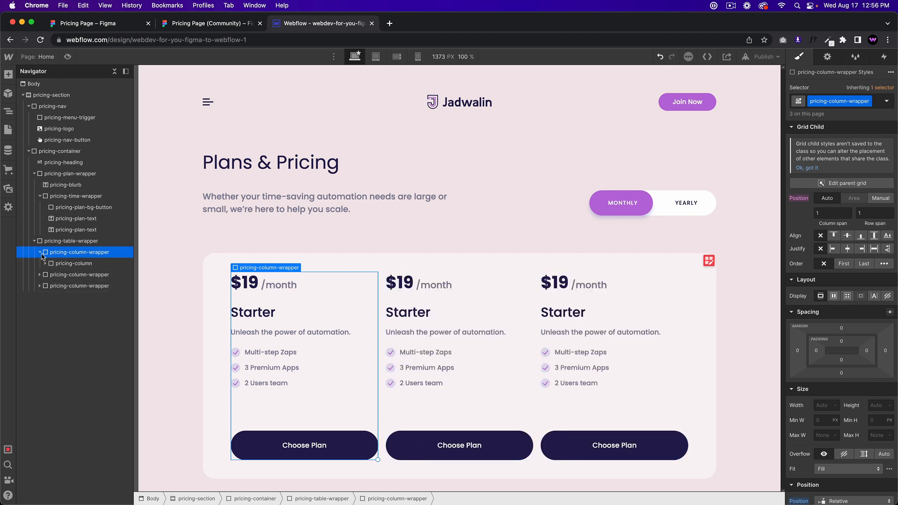
{"action": "left_click", "coordinate": [41, 253]}
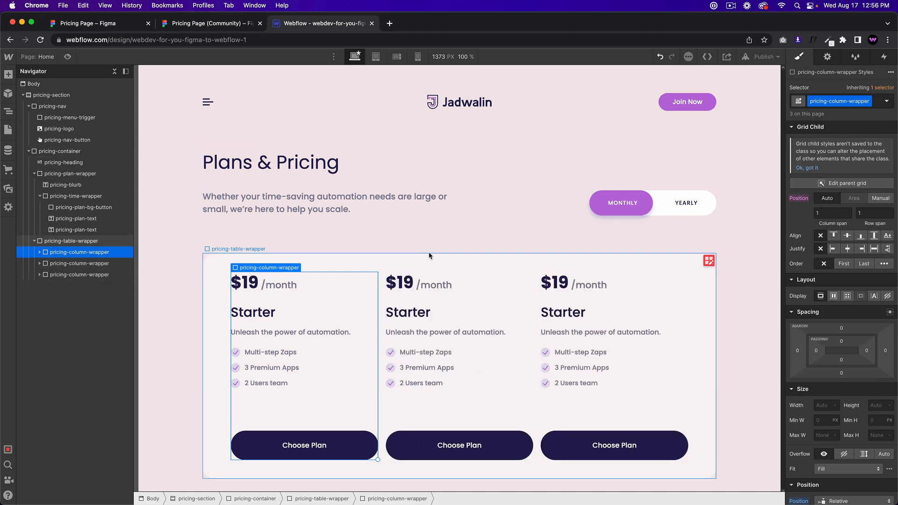
{"action": "left_click", "coordinate": [243, 24]}
{"action": "left_click", "coordinate": [323, 24]}
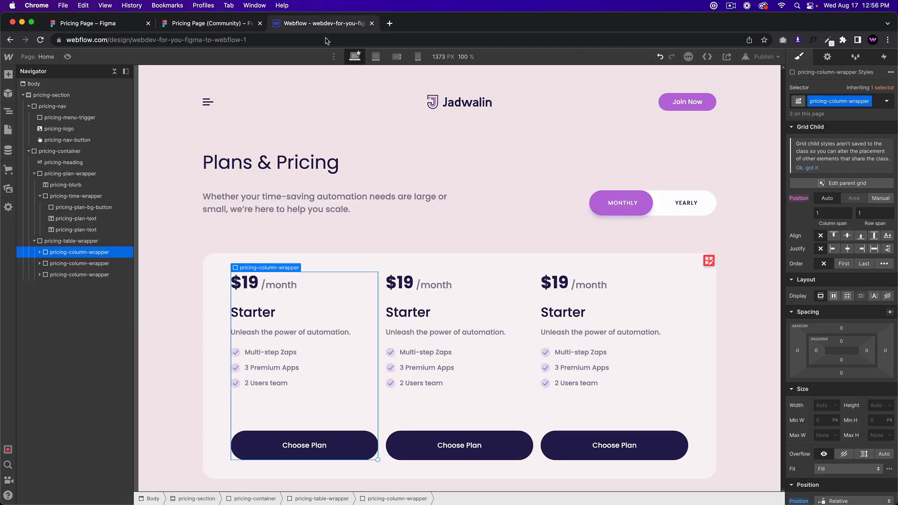
Step: Set a 34 px gap between the pricing table grid's columns
{"action": "left_click", "coordinate": [709, 260]}
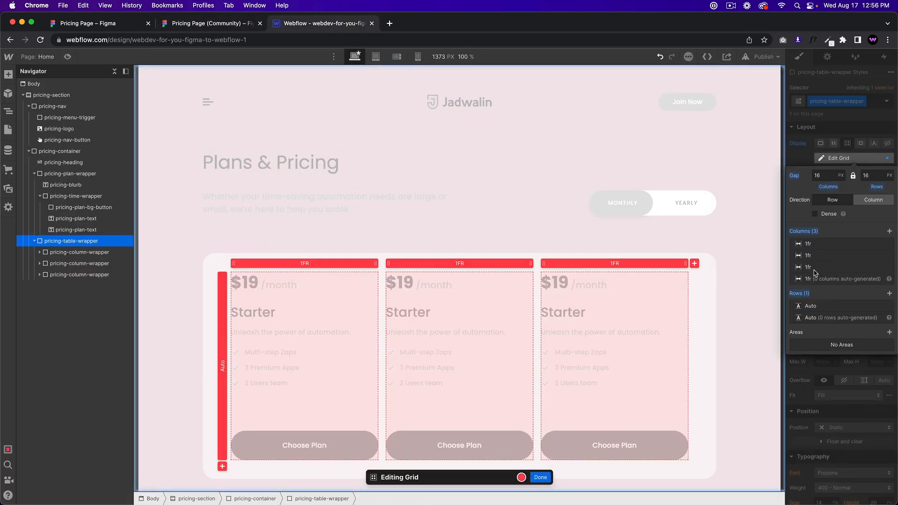
{"action": "left_click", "coordinate": [225, 23]}
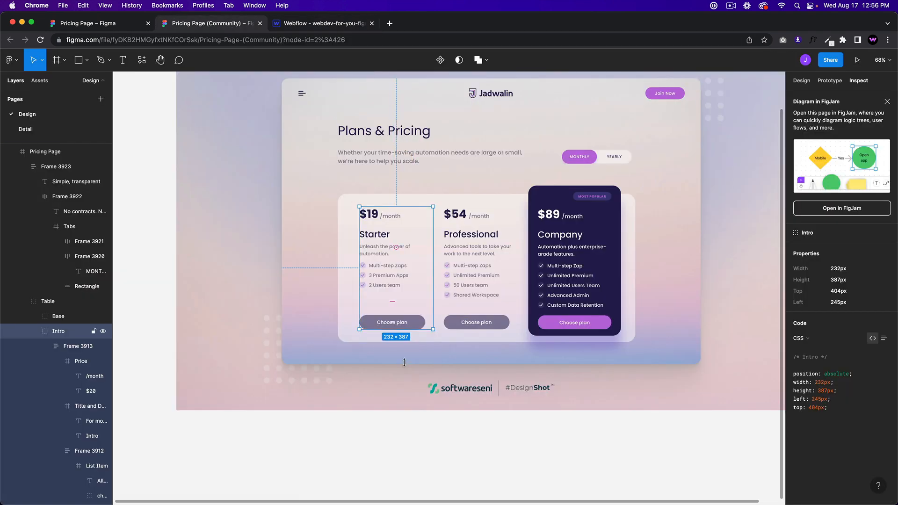
{"action": "left_click", "coordinate": [303, 25]}
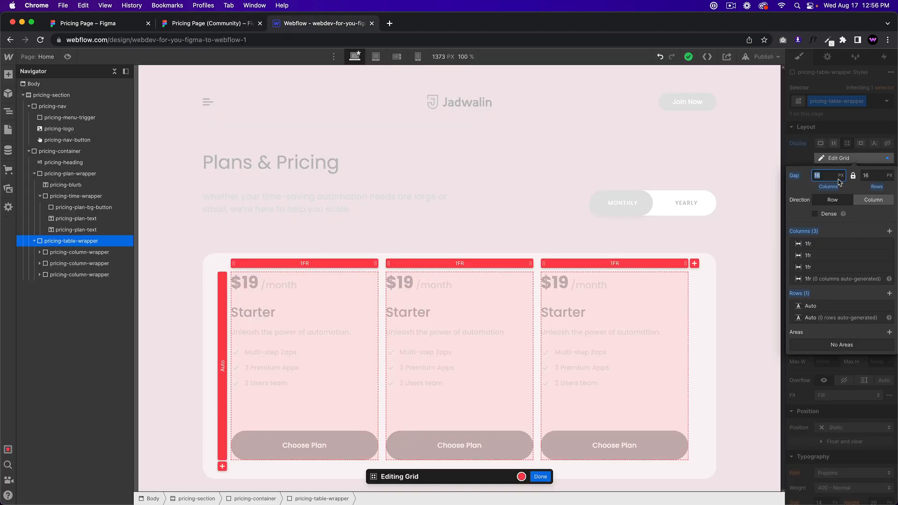
{"action": "key", "text": "Return"}
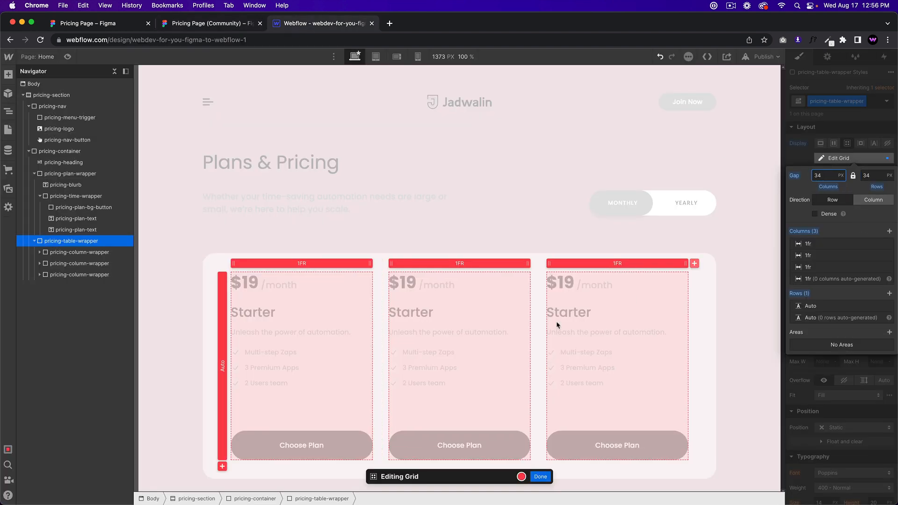
{"action": "left_click", "coordinate": [548, 481]}
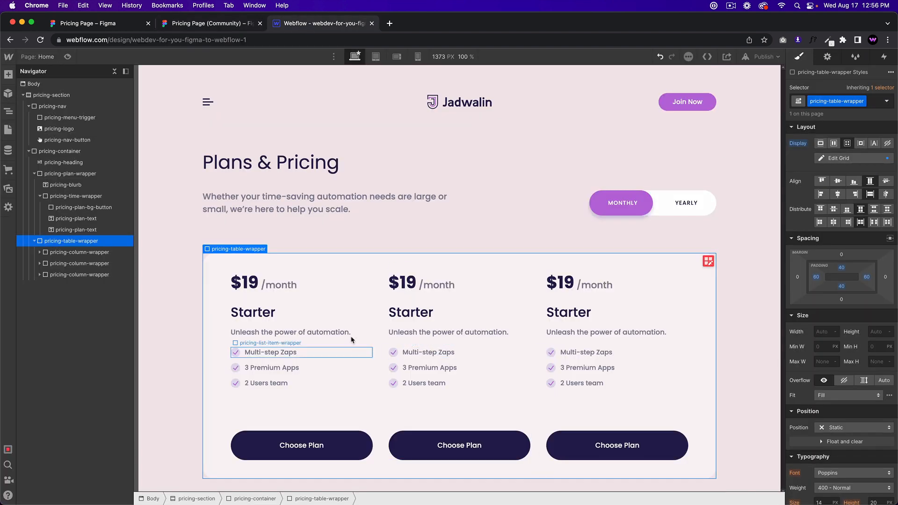
Step: Add right padding inside the column wrapper so each plan's text wraps narrower
{"action": "left_click", "coordinate": [219, 25]}
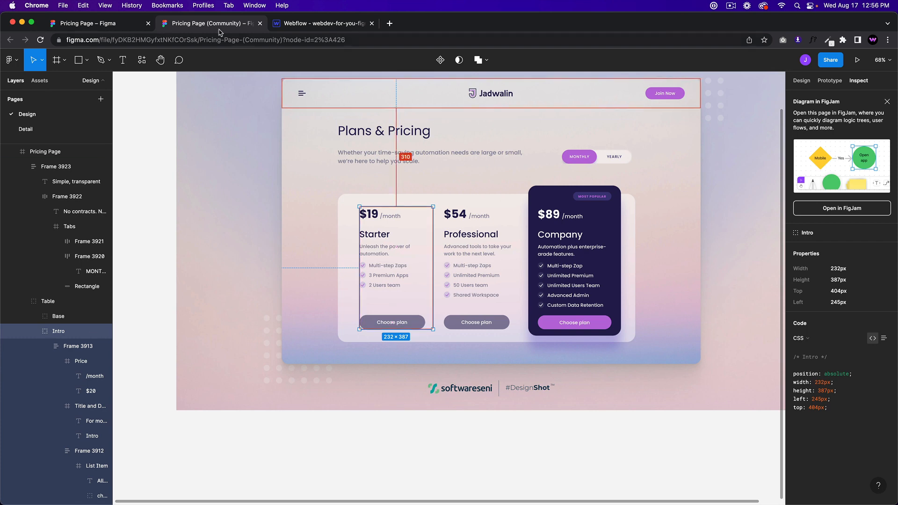
{"action": "left_click", "coordinate": [302, 23]}
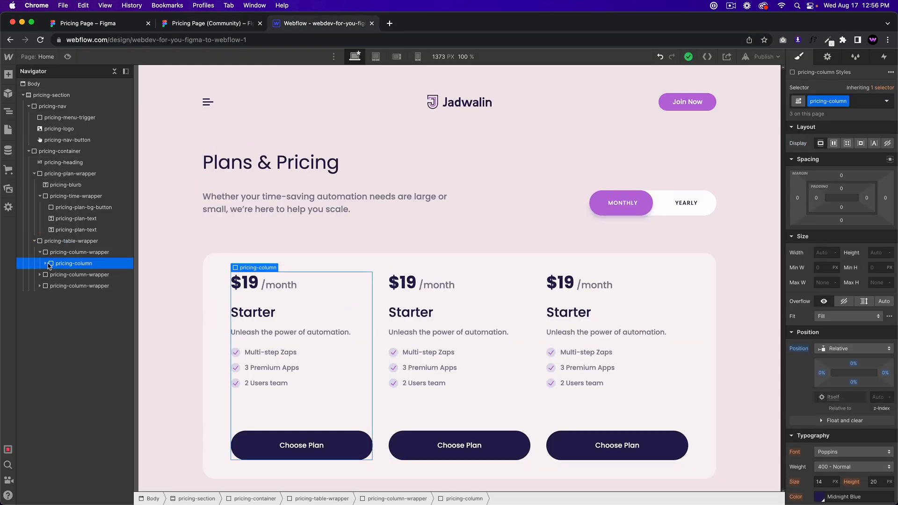
{"action": "left_click", "coordinate": [46, 263]}
{"action": "left_click", "coordinate": [45, 263]}
{"action": "left_click", "coordinate": [81, 253]}
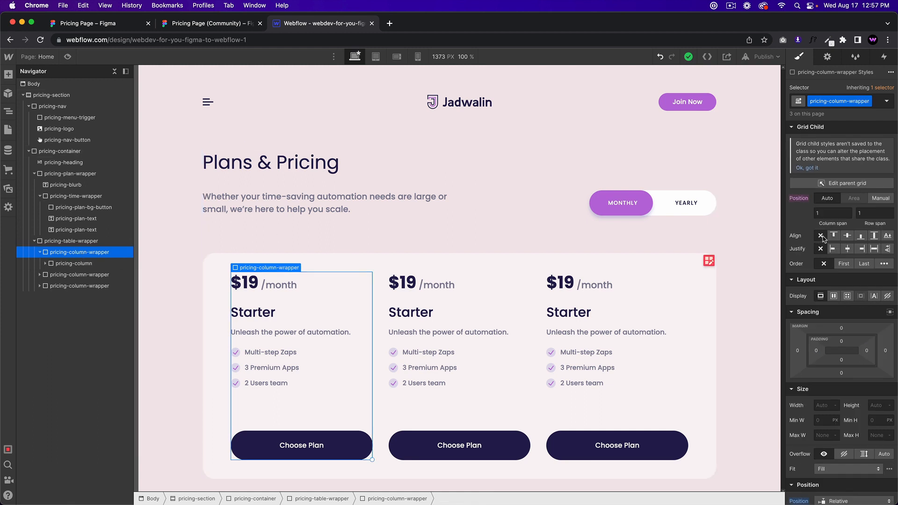
{"action": "mouse_move", "coordinate": [835, 349]}
{"action": "left_mouse_down"}
{"action": "mouse_move", "coordinate": [847, 353]}
{"action": "mouse_move", "coordinate": [840, 353]}
{"action": "left_mouse_up"}
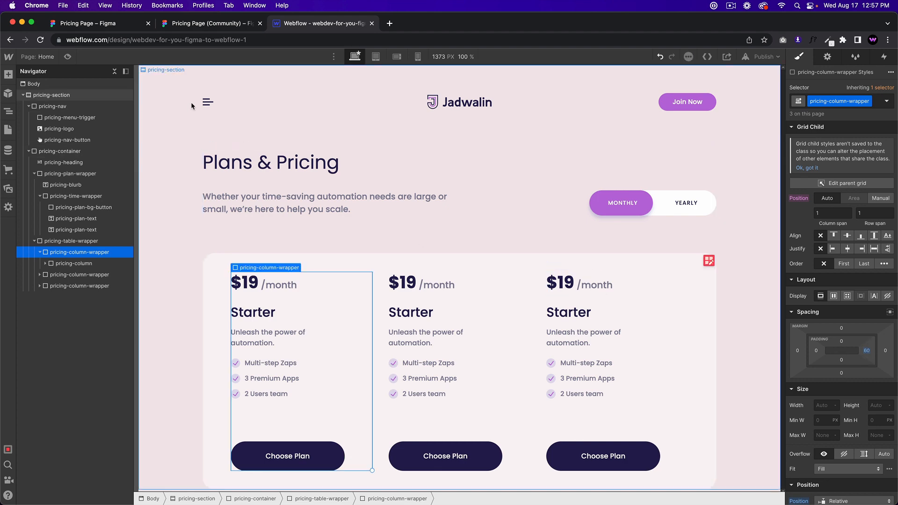
Step: Compare the column content and prices with Figma, then start editing the middle column's price
{"action": "left_click", "coordinate": [213, 25]}
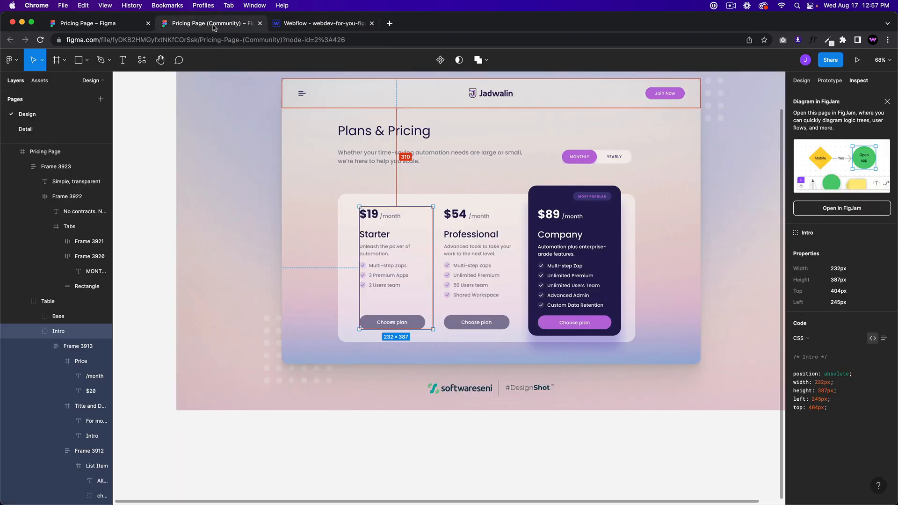
{"action": "left_click", "coordinate": [348, 29]}
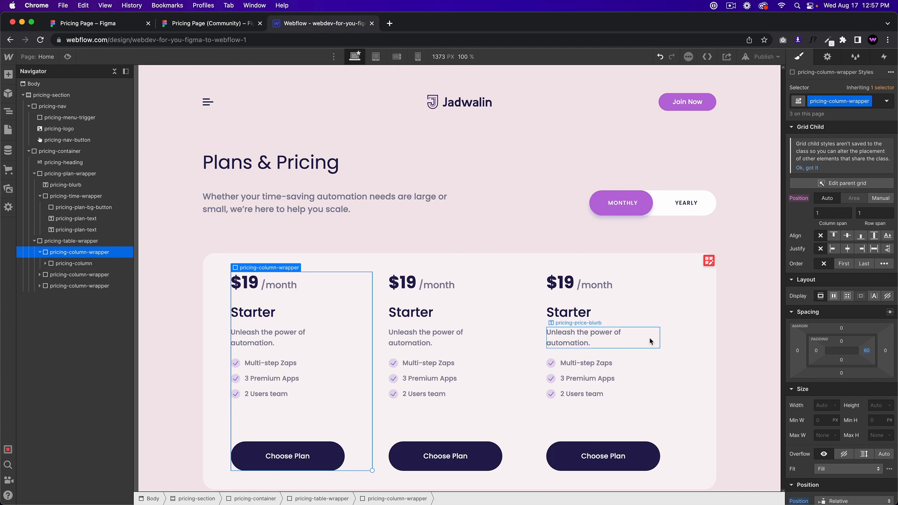
{"action": "left_click", "coordinate": [647, 394]}
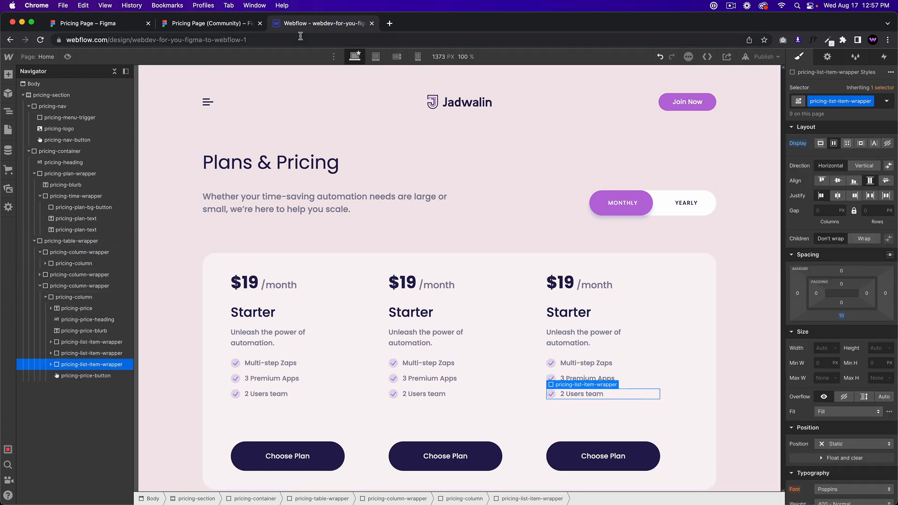
{"action": "left_click", "coordinate": [224, 24]}
{"action": "left_click", "coordinate": [308, 23]}
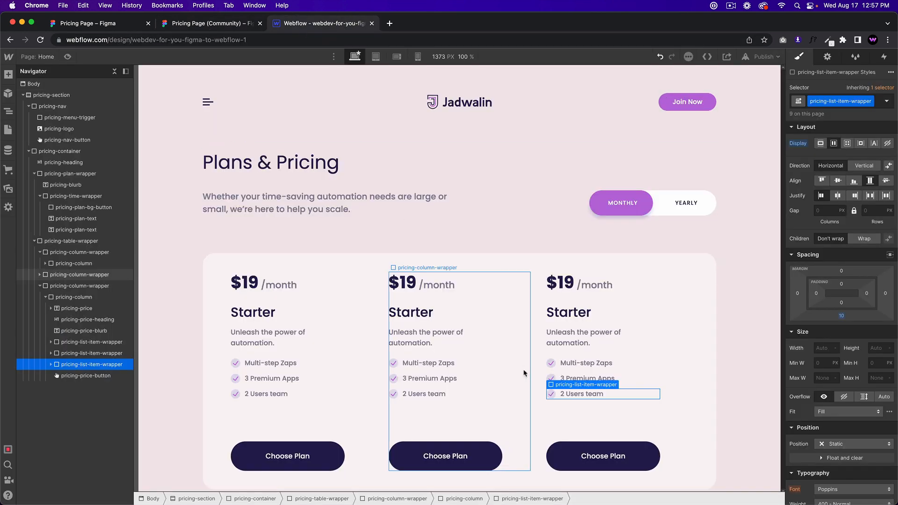
{"action": "left_click", "coordinate": [490, 204]}
{"action": "left_click", "coordinate": [228, 25]}
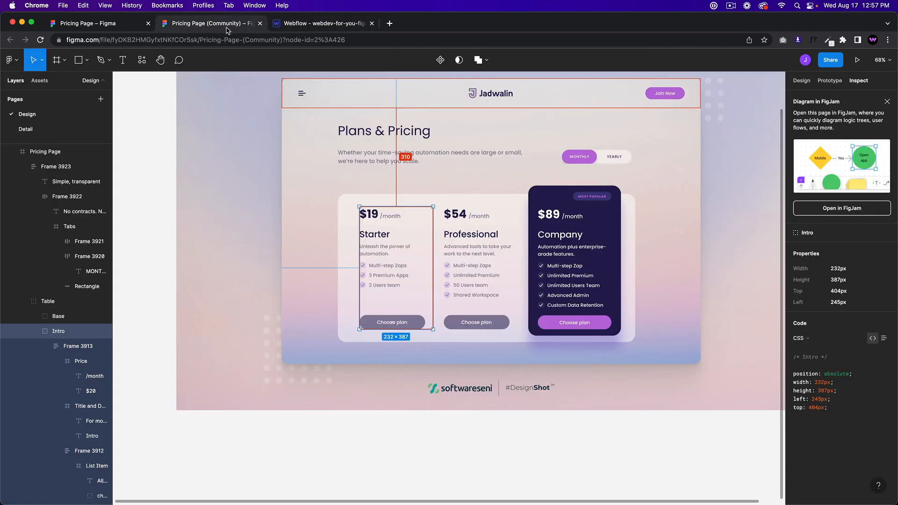
{"action": "left_click", "coordinate": [324, 24]}
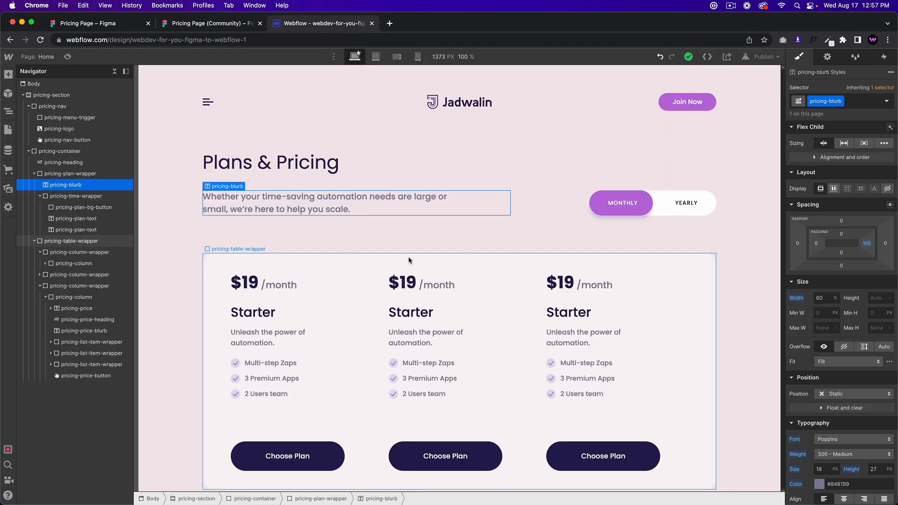
{"action": "left_click", "coordinate": [404, 283]}
{"action": "left_click", "coordinate": [406, 284]}
Step: Change the middle card's price to $54 and the third card's to $89
{"action": "type", "text": "54"}
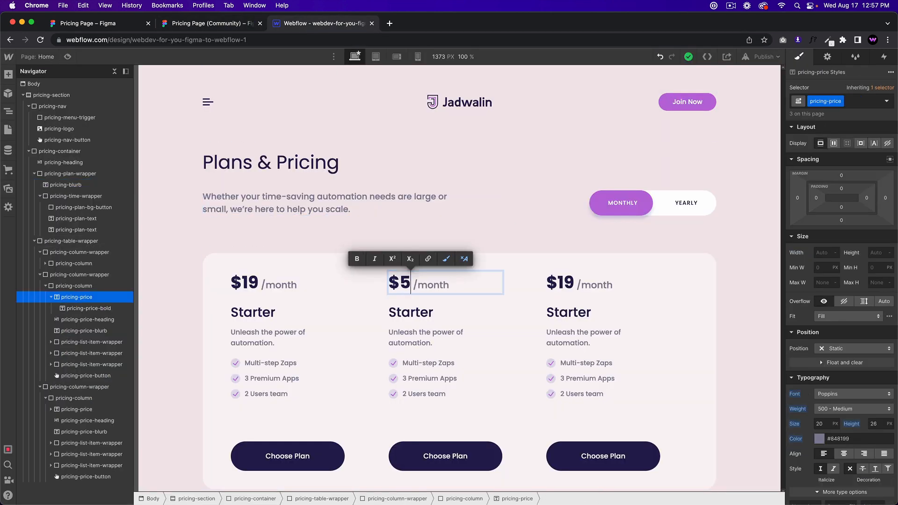
{"action": "double_click", "coordinate": [560, 282]}
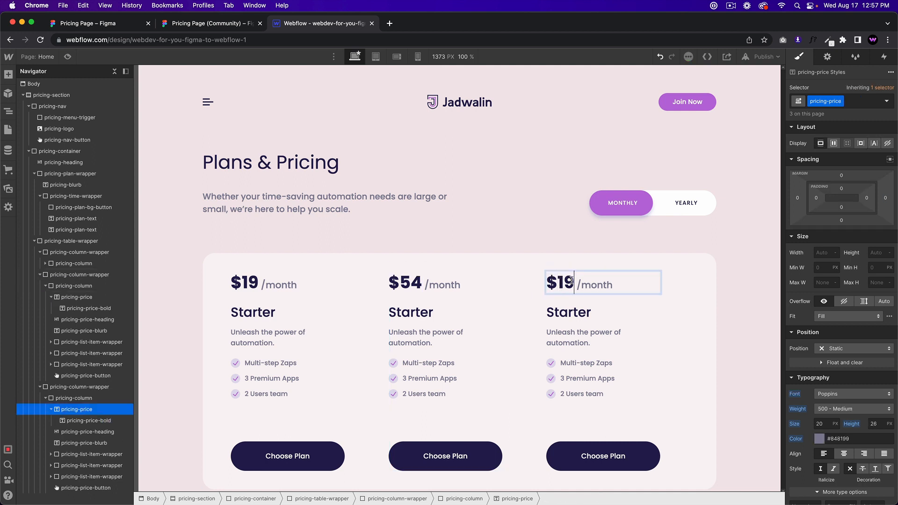
{"action": "double_click", "coordinate": [567, 282]}
{"action": "type", "text": "89"}
Step: Rename the middle card's heading to Professional
{"action": "left_click", "coordinate": [417, 314]}
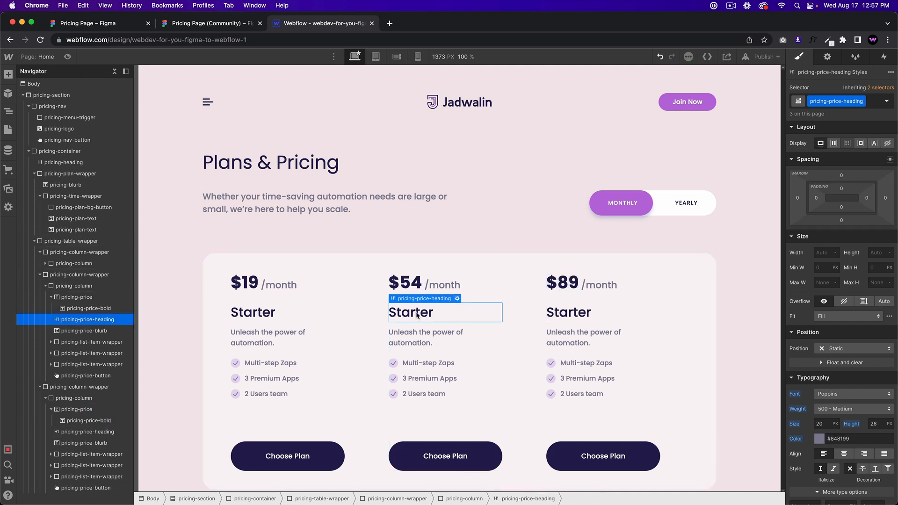
{"action": "double_click", "coordinate": [417, 315]}
{"action": "type", "text": "Profession"}
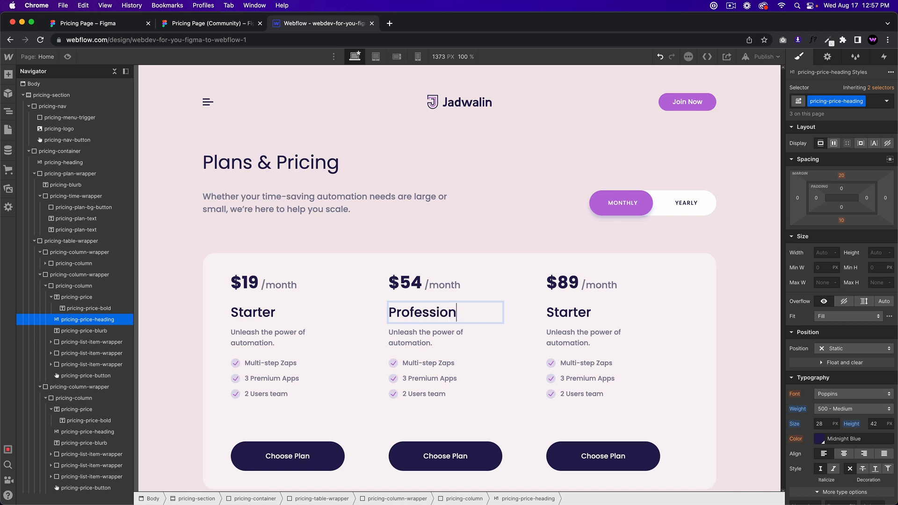
{"action": "type", "text": "al"}
{"action": "left_click", "coordinate": [351, 290]}
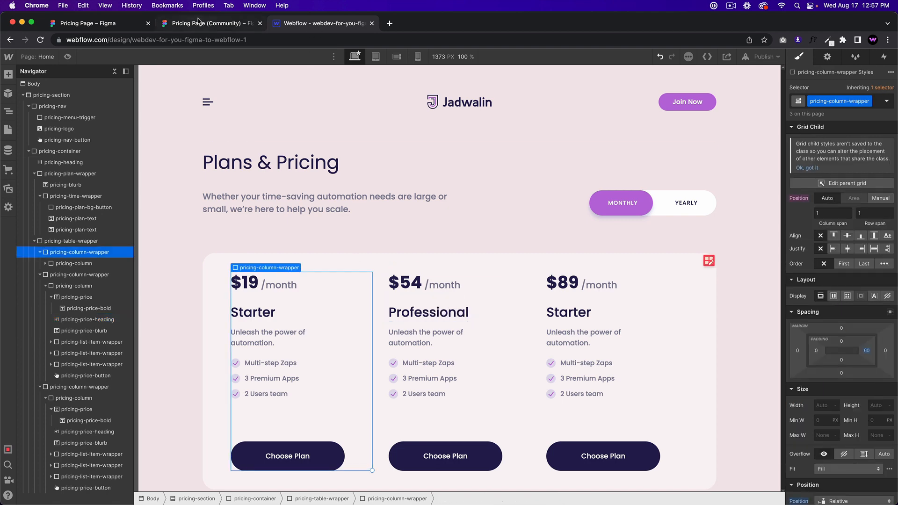
Step: Rename the third card's heading to Company and select its column
{"action": "left_click", "coordinate": [199, 21]}
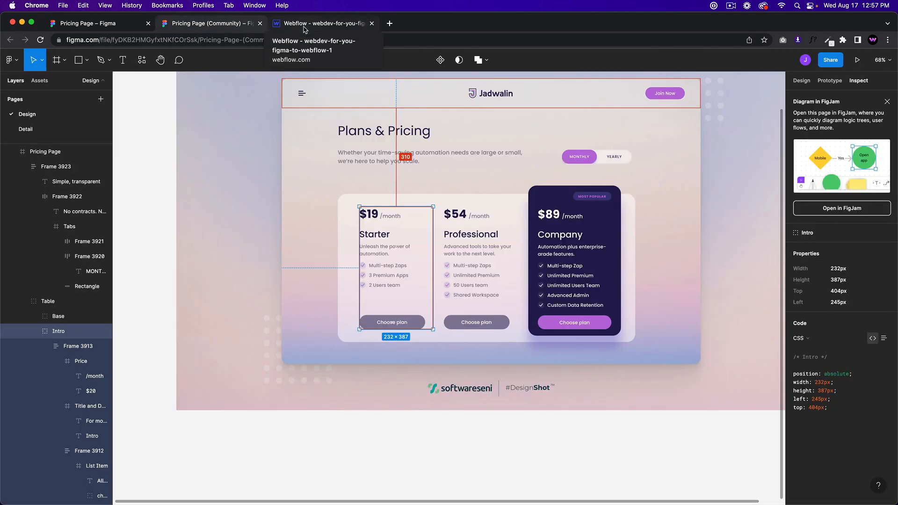
{"action": "left_click", "coordinate": [304, 29]}
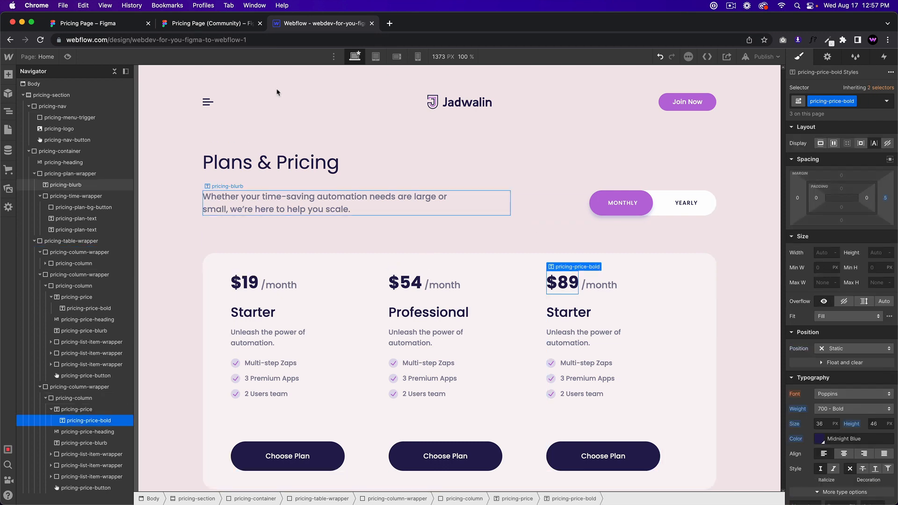
{"action": "left_click", "coordinate": [226, 23]}
{"action": "left_click", "coordinate": [320, 27]}
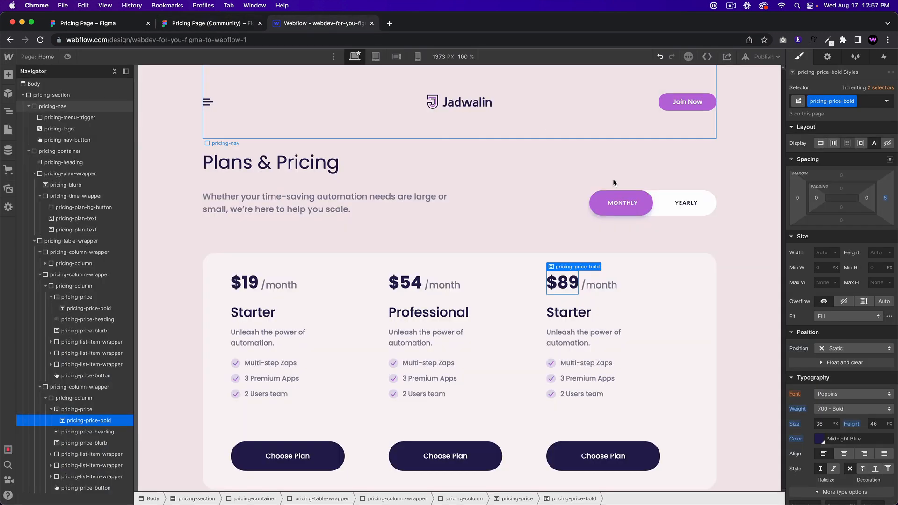
{"action": "double_click", "coordinate": [590, 319]}
{"action": "key", "text": "super+a"}
{"action": "type", "text": "C"}
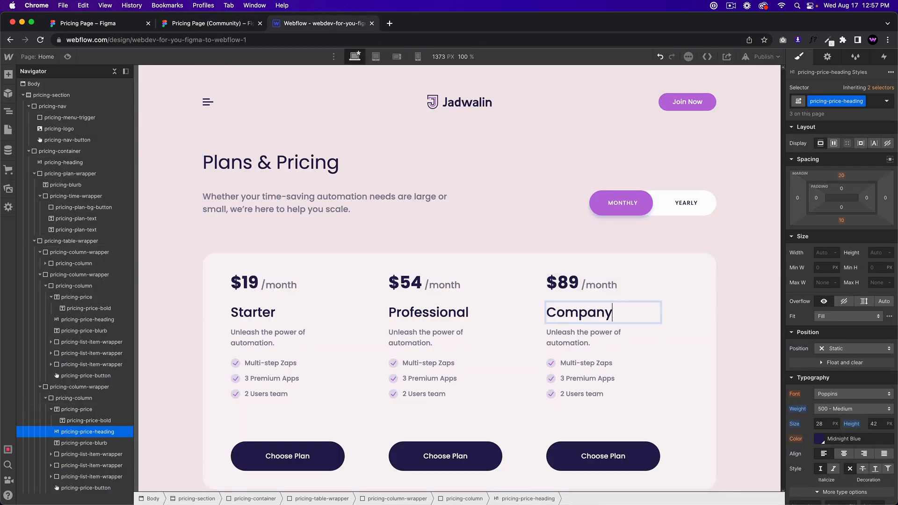
{"action": "type", "text": "ompany"}
{"action": "left_click", "coordinate": [551, 363]}
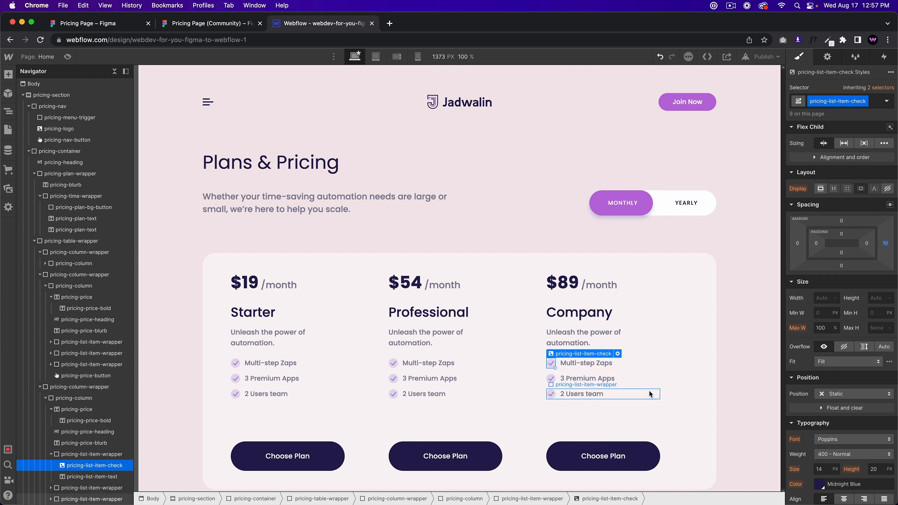
{"action": "left_click", "coordinate": [646, 359]}
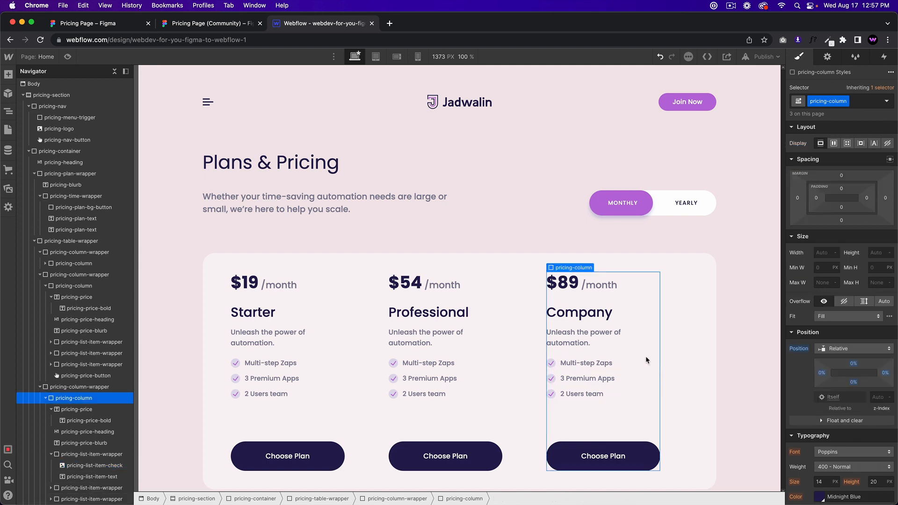
Step: Add a 'popular' combo class to the third pricing column, the Company card
{"action": "left_click", "coordinate": [213, 23]}
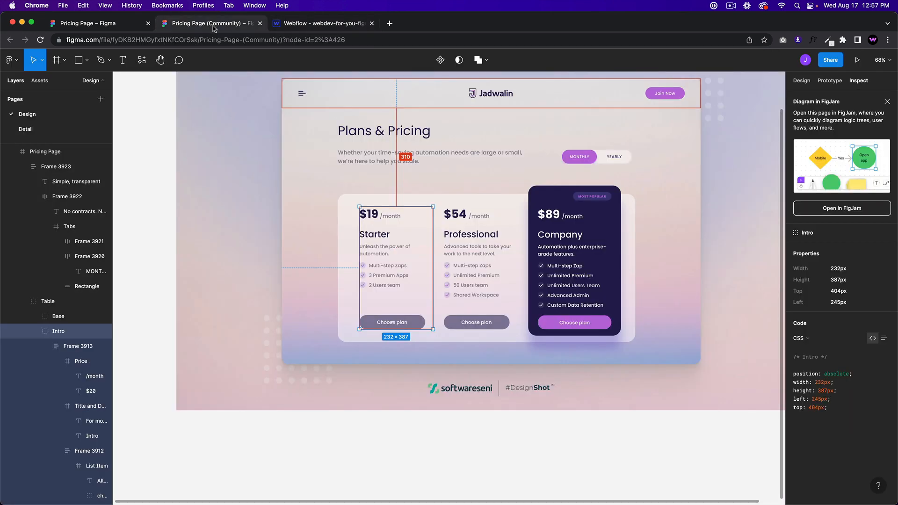
{"action": "left_click", "coordinate": [327, 24]}
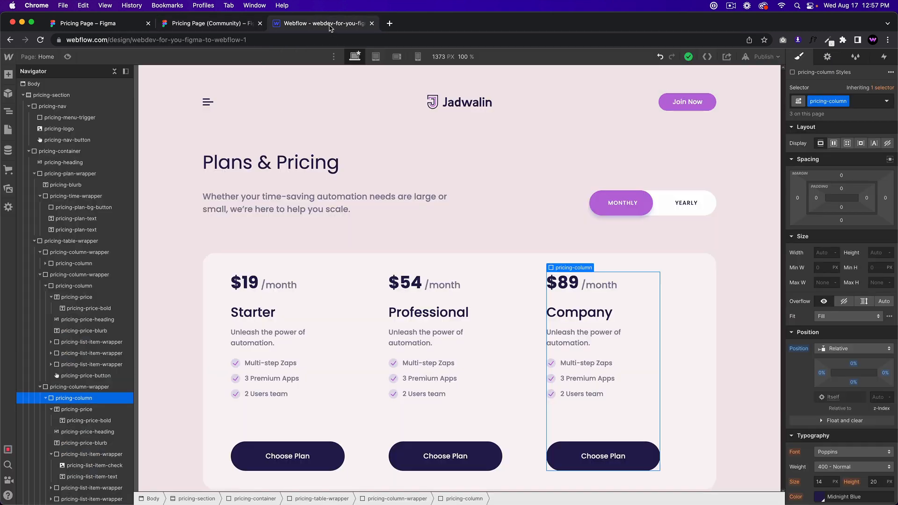
{"action": "left_click", "coordinate": [857, 102]}
{"action": "type", "text": "pop"}
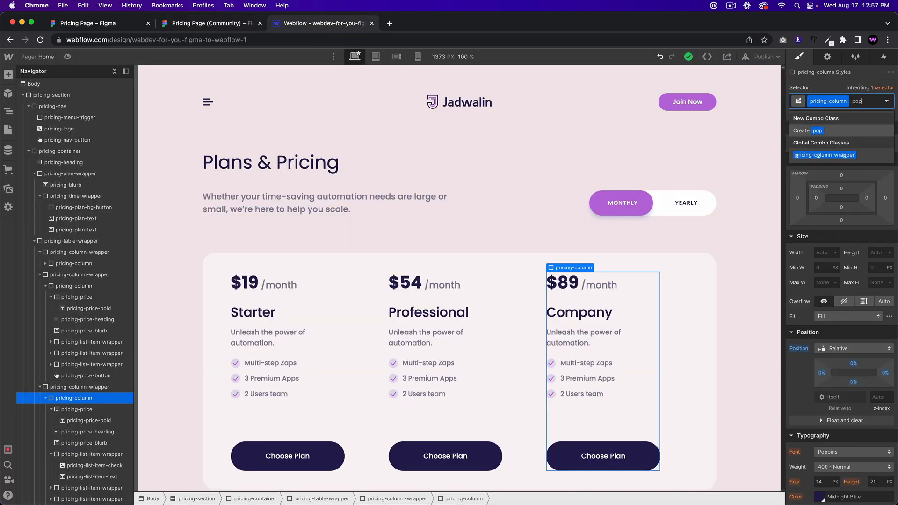
{"action": "type", "text": "ular"}
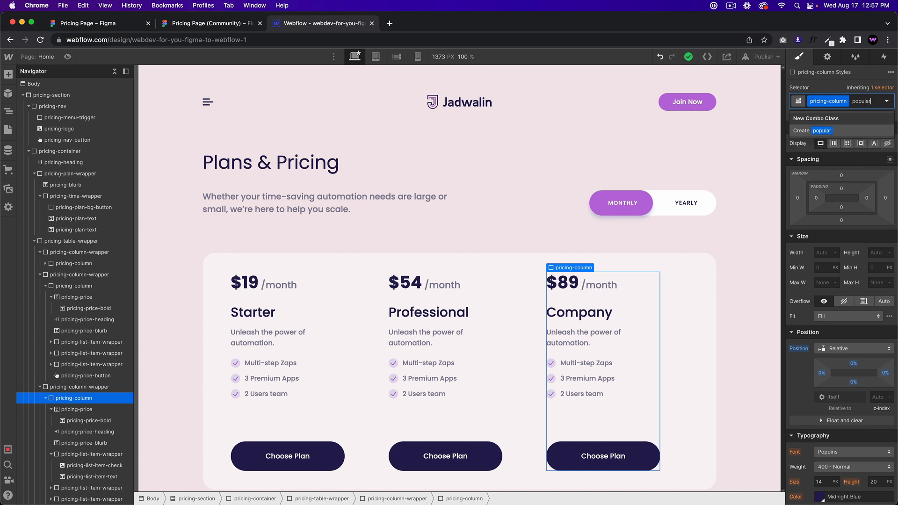
{"action": "key", "text": "Return"}
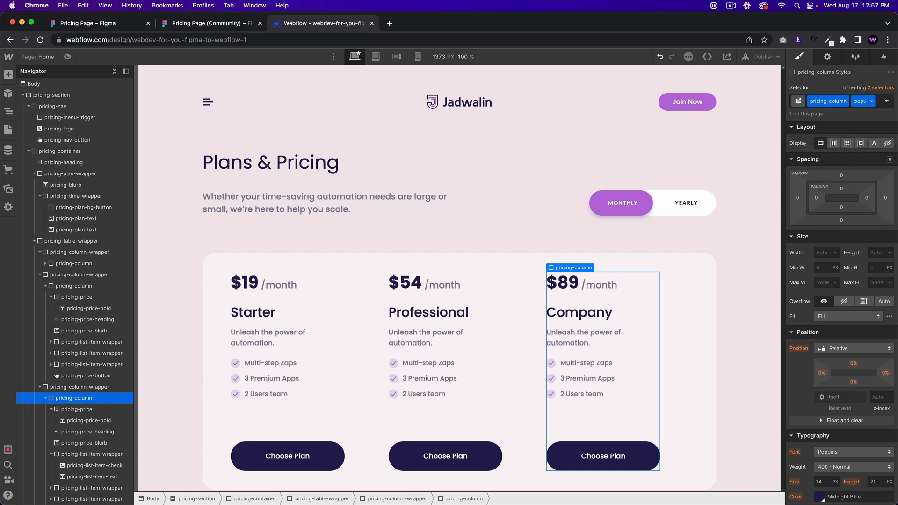
Step: Set the Company card's border radius to 26px, matching the Figma card
{"action": "left_click", "coordinate": [229, 23]}
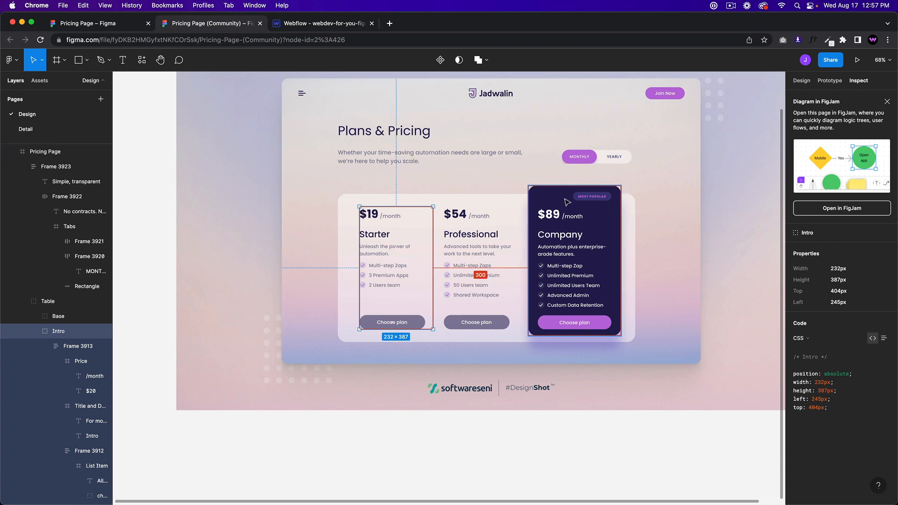
{"action": "left_click", "coordinate": [571, 253]}
{"action": "left_click", "coordinate": [808, 84]}
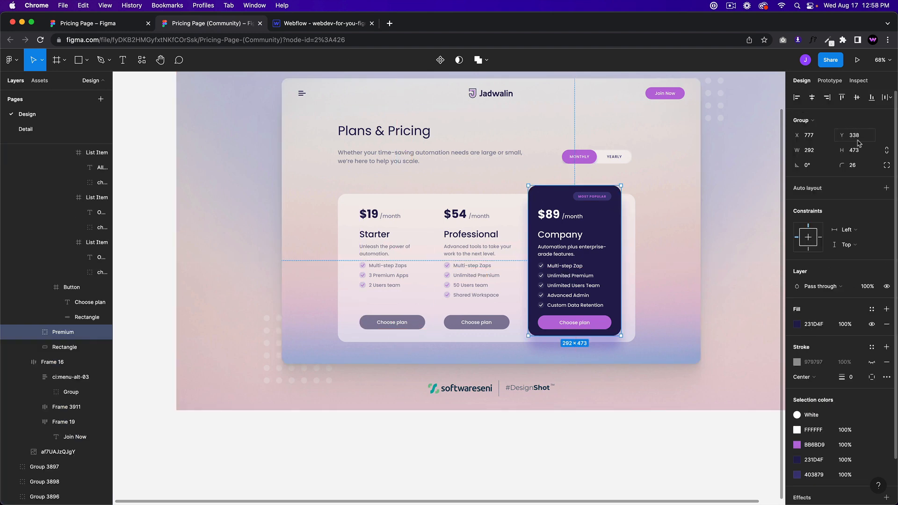
{"action": "left_click", "coordinate": [323, 23]}
{"action": "scroll", "coordinate": [866, 387], "scroll_direction": "down", "scroll_amount": 10}
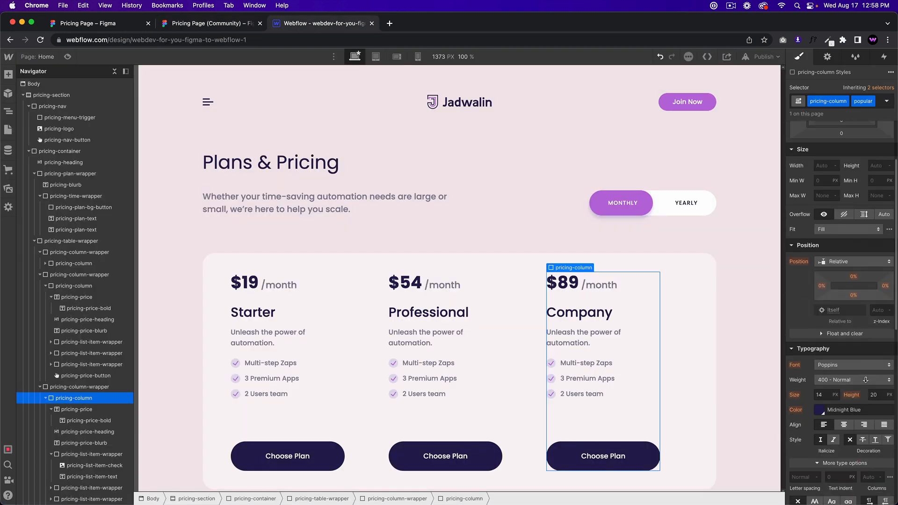
{"action": "type", "text": "26"}
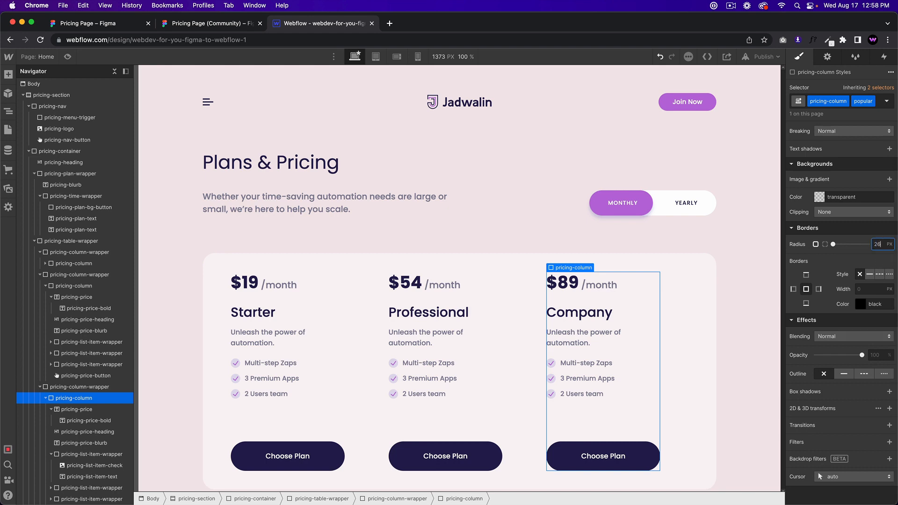
Step: Try a dark background colour on the Company card, then undo it
{"action": "left_click", "coordinate": [216, 24]}
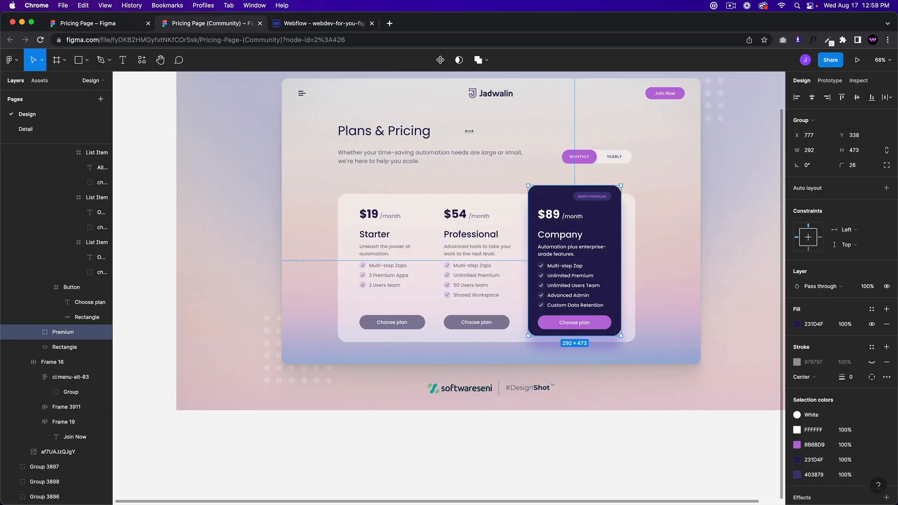
{"action": "left_click", "coordinate": [308, 23]}
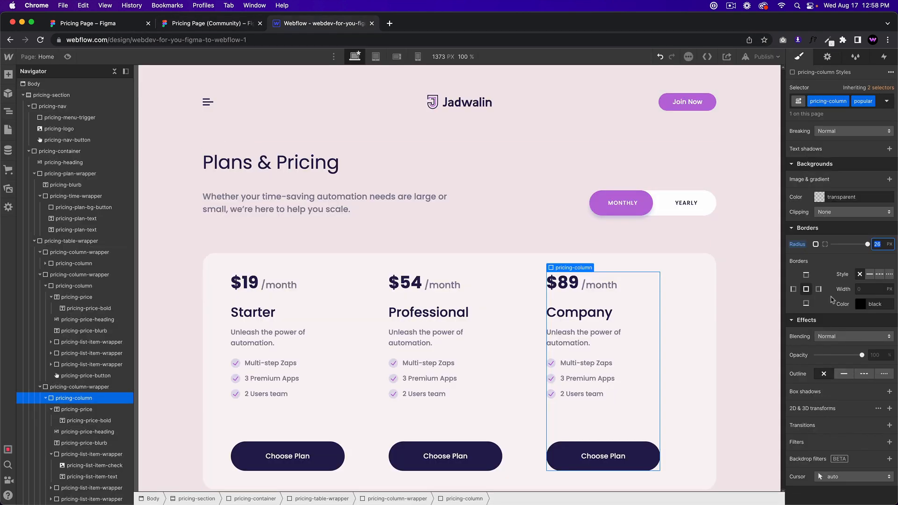
{"action": "left_click", "coordinate": [818, 197]}
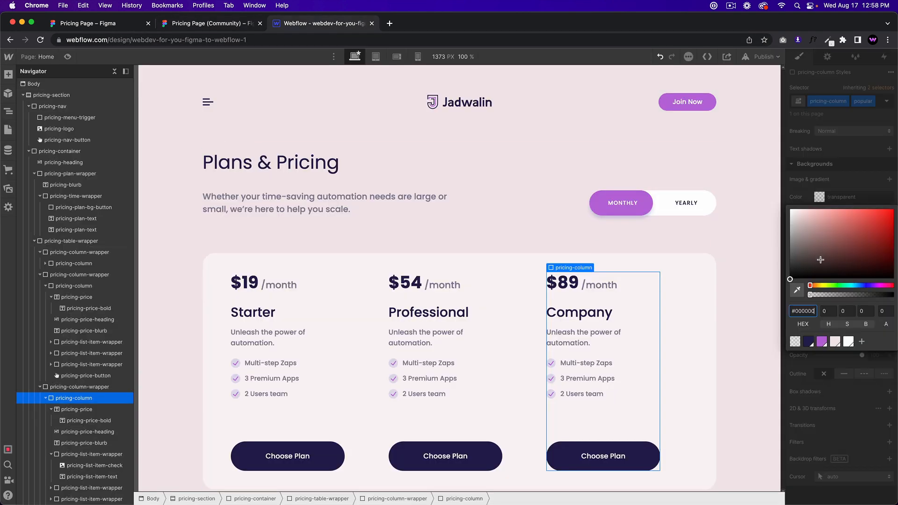
{"action": "left_click", "coordinate": [810, 340]}
{"action": "left_click", "coordinate": [561, 286]}
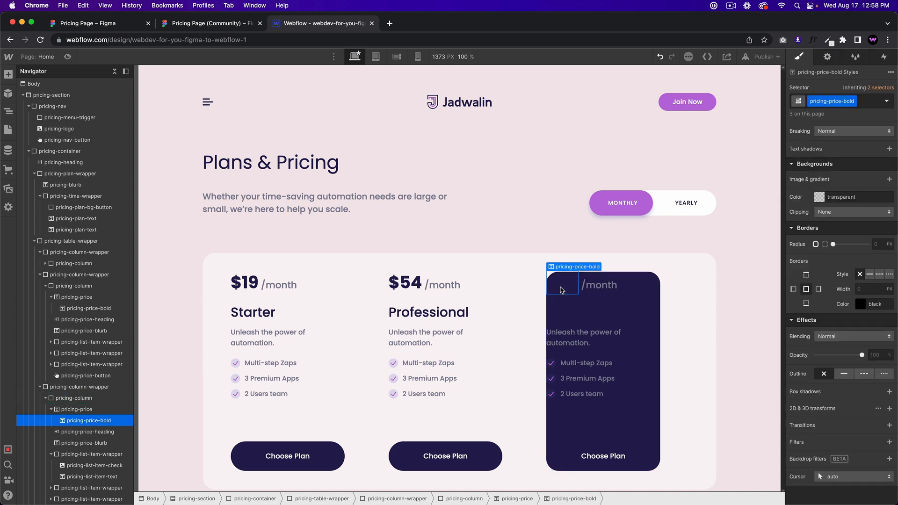
{"action": "key", "text": "ctrl+z"}
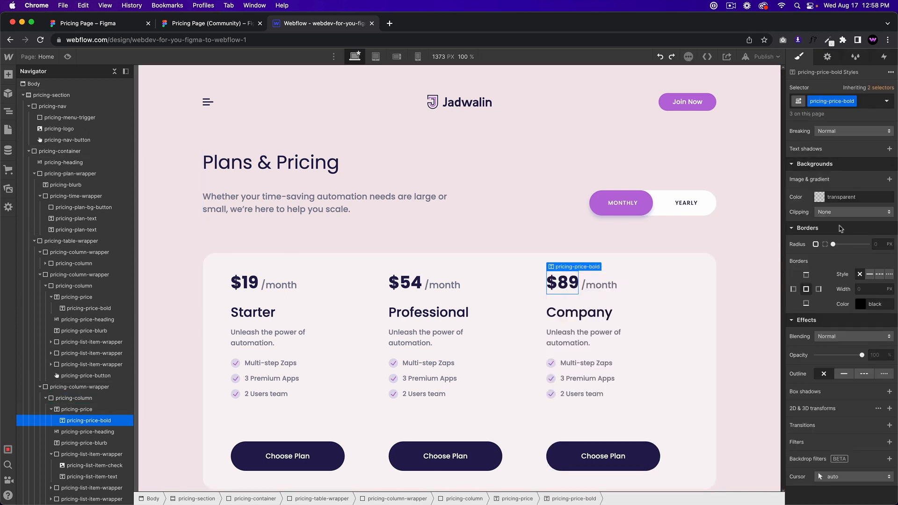
Step: Clear the background value and give the Company card column a Midnight Blue background
{"action": "left_click_drag", "start_coordinate": [863, 198], "coordinate": [816, 195]}
{"action": "key", "text": "BackSpace"}
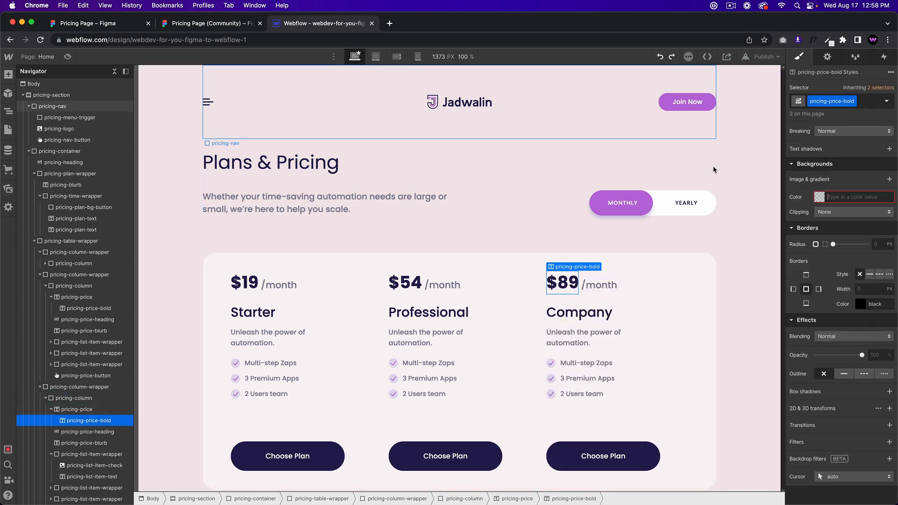
{"action": "left_click", "coordinate": [819, 197]}
{"action": "left_click", "coordinate": [808, 342]}
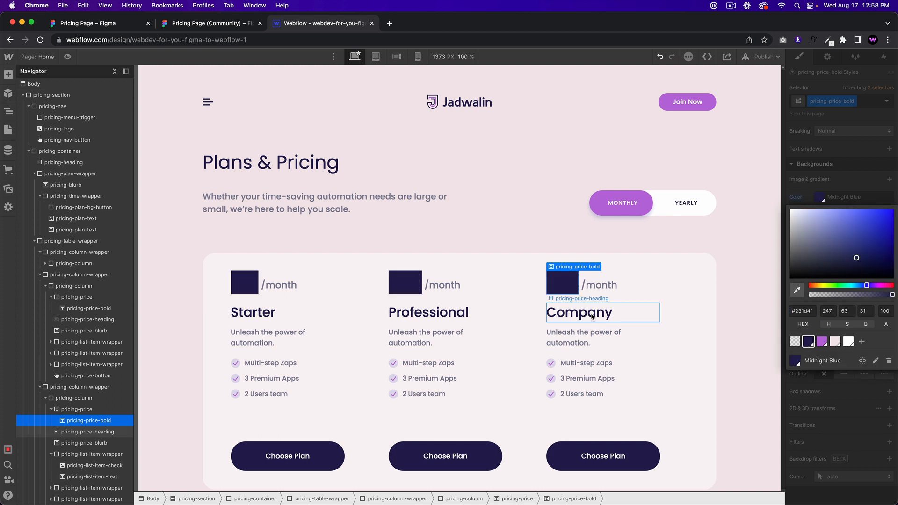
{"action": "key", "text": "super+z"}
{"action": "left_click", "coordinate": [644, 297]}
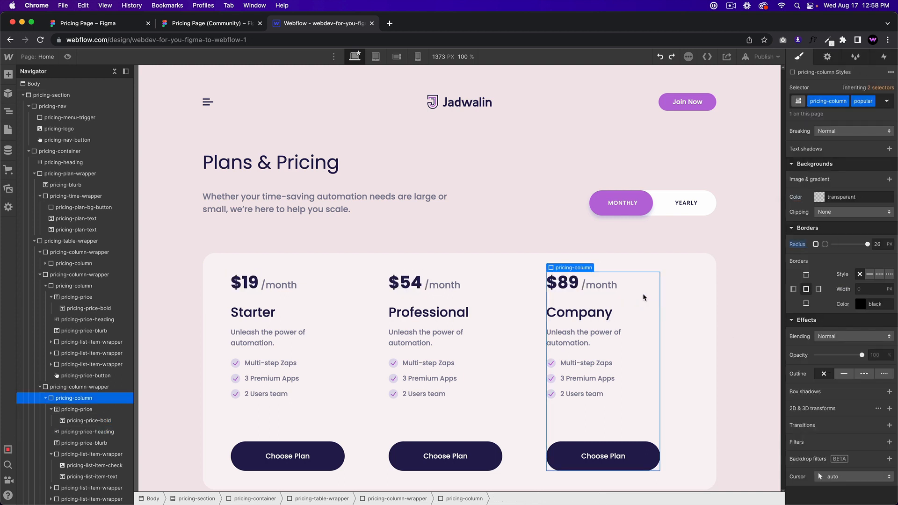
{"action": "left_click", "coordinate": [828, 197]}
{"action": "left_click", "coordinate": [808, 342]}
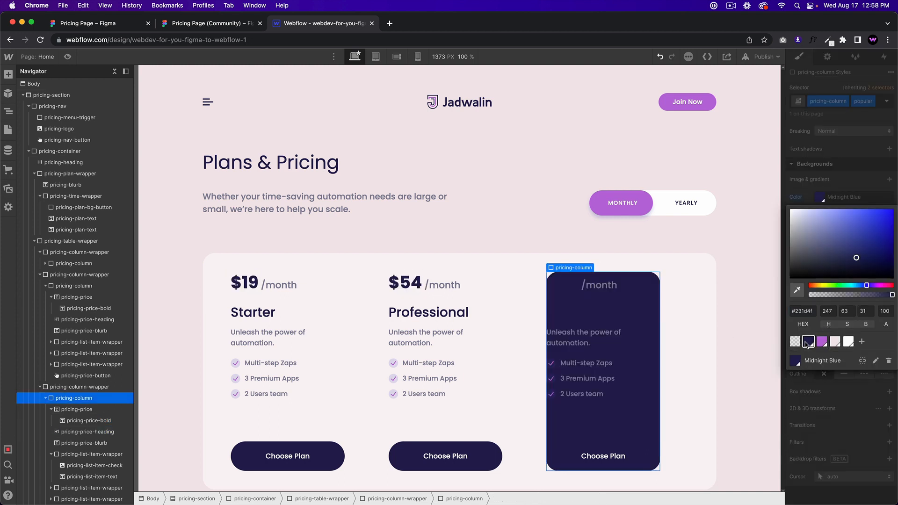
Step: Select the Company card's $89 price and check its styling in the Figma design
{"action": "left_click", "coordinate": [568, 285]}
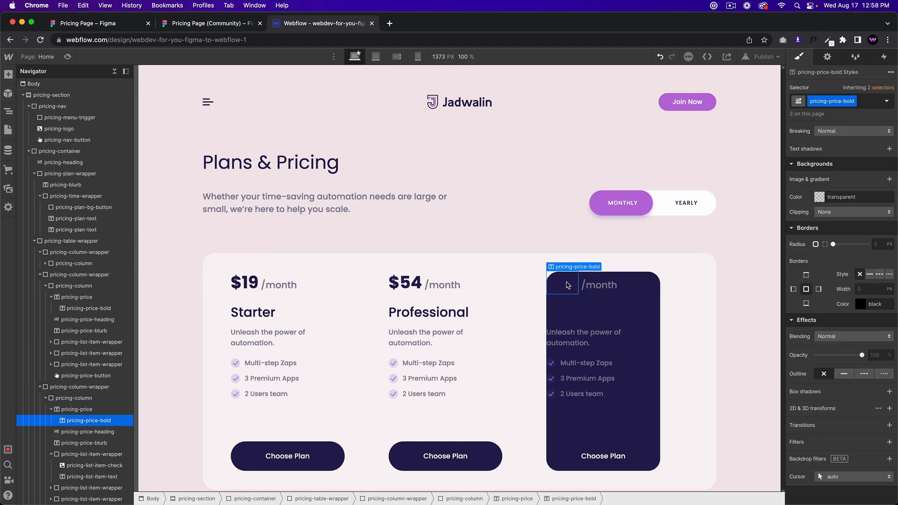
{"action": "left_click", "coordinate": [204, 23]}
{"action": "double_click", "coordinate": [551, 218]}
{"action": "double_click", "coordinate": [557, 214]}
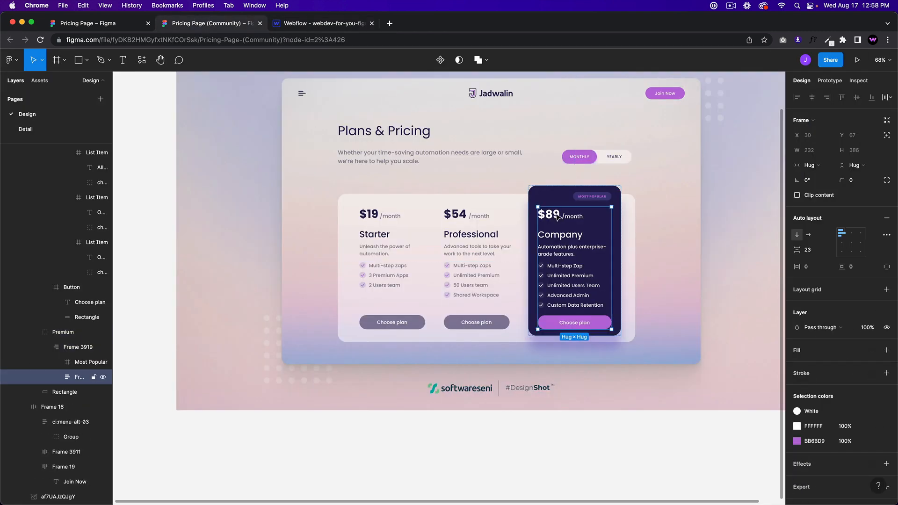
{"action": "double_click", "coordinate": [557, 215]}
{"action": "double_click", "coordinate": [556, 214]}
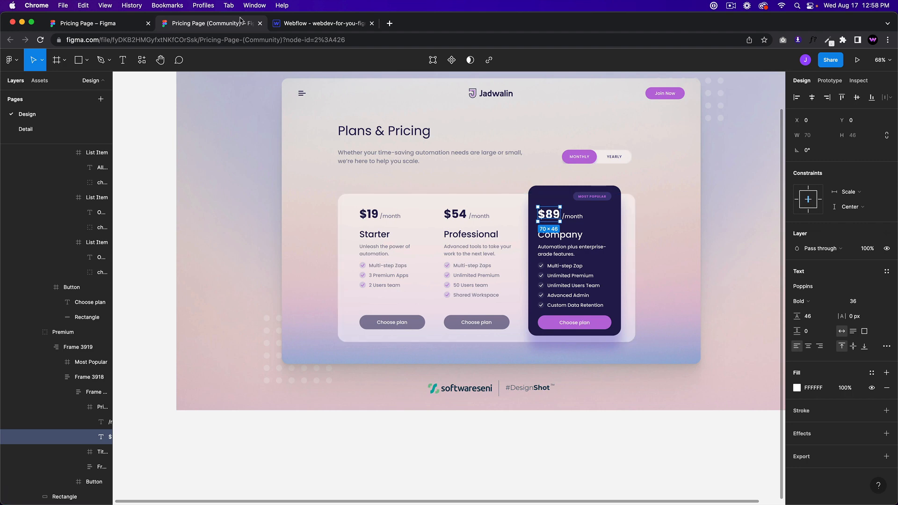
{"action": "left_click", "coordinate": [314, 23]}
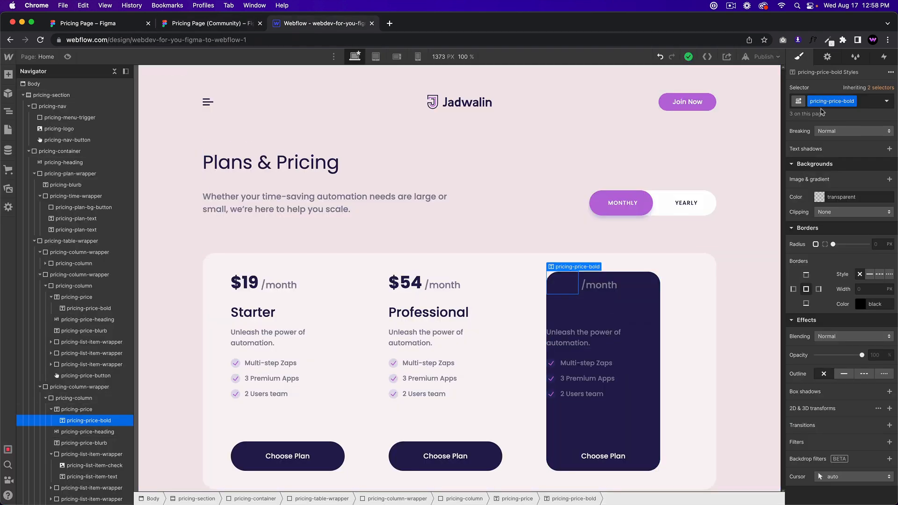
{"action": "left_click", "coordinate": [866, 106]}
Step: Add the 'popular' combo class to the bold $89 price and make it white
{"action": "type", "text": "p"}
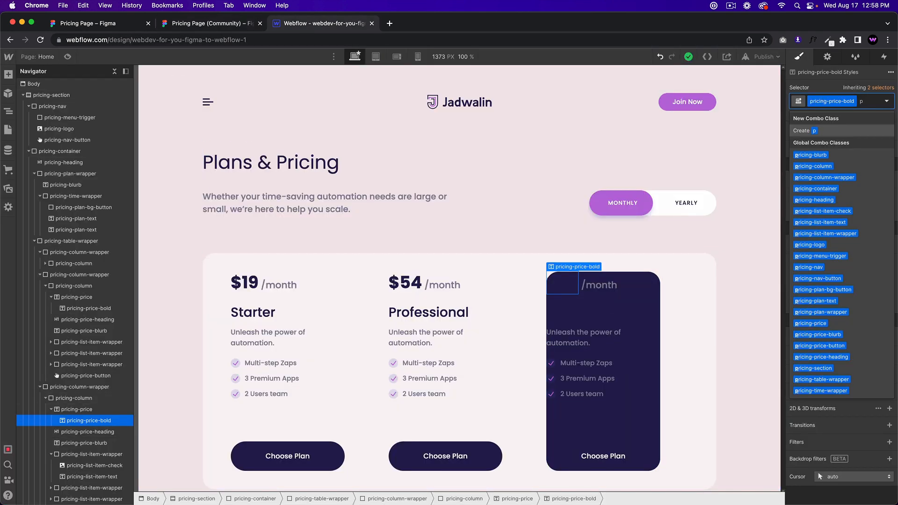
{"action": "type", "text": "opular"}
{"action": "key", "text": "Return"}
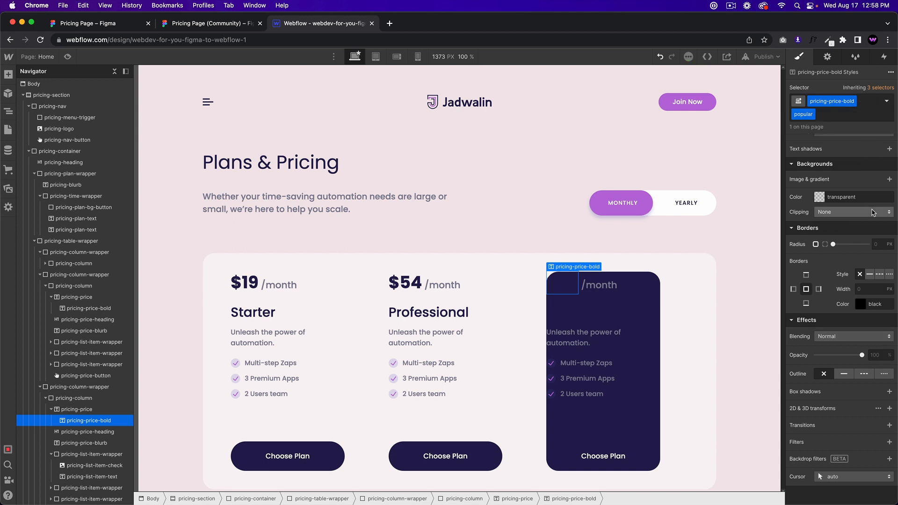
{"action": "scroll", "coordinate": [872, 213], "scroll_direction": "up", "scroll_amount": 3}
{"action": "scroll", "coordinate": [872, 213], "scroll_direction": "up", "scroll_amount": 4}
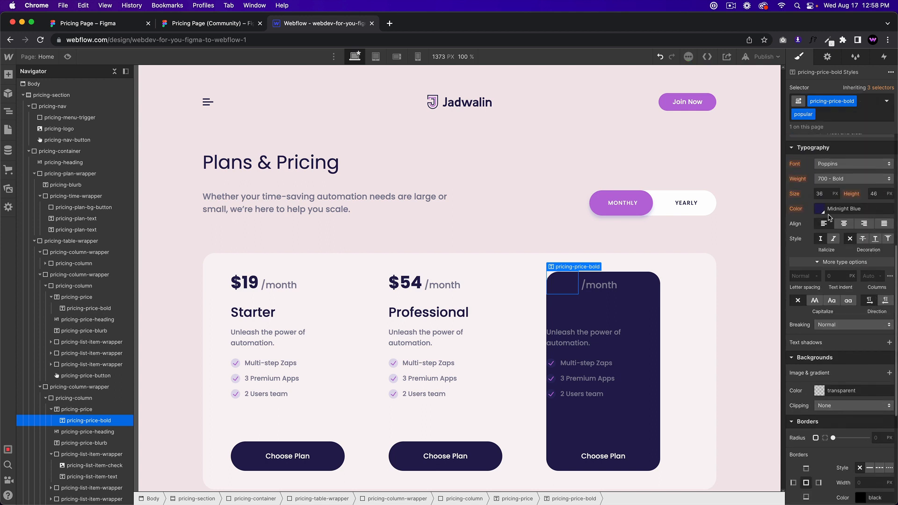
{"action": "left_click", "coordinate": [819, 208]}
{"action": "left_click_drag", "start_coordinate": [794, 278], "coordinate": [787, 220]}
Step: Select the $89 /month price line, comparing it against the Figma design
{"action": "left_click", "coordinate": [593, 287]}
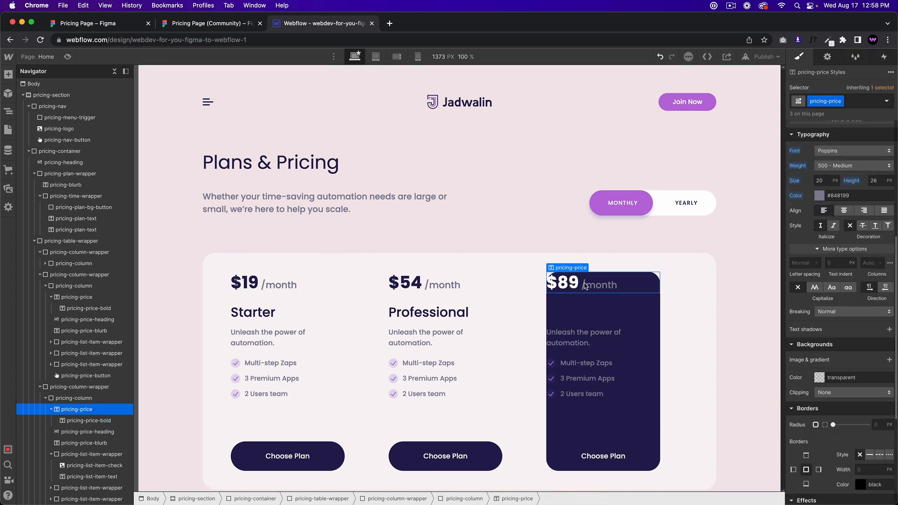
{"action": "left_click", "coordinate": [187, 26]}
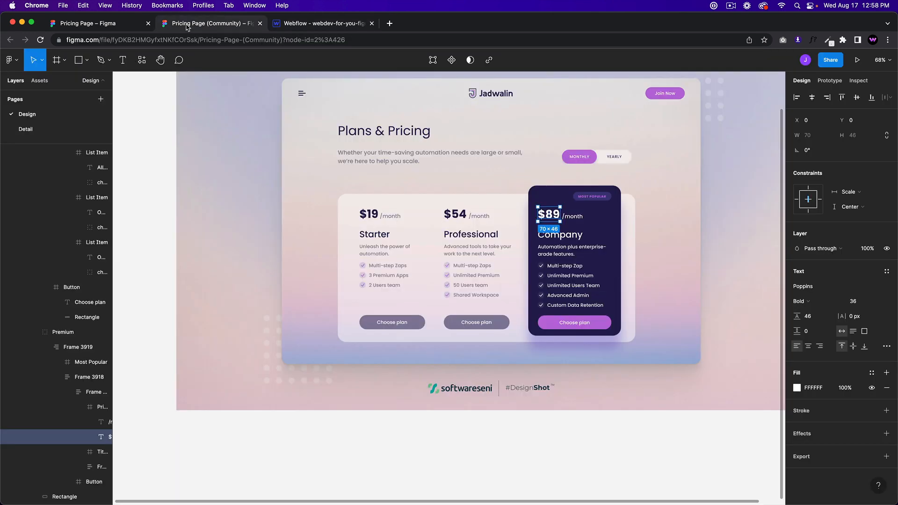
{"action": "left_click", "coordinate": [315, 26]}
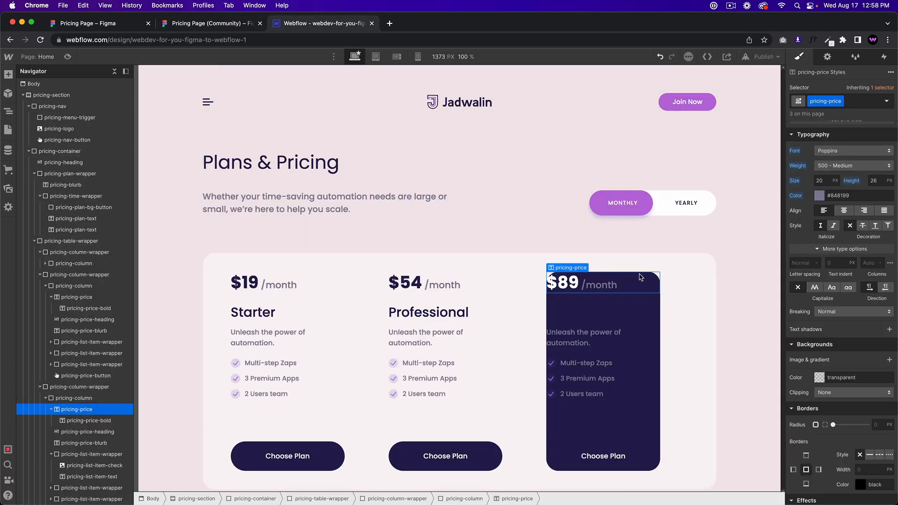
{"action": "double_click", "coordinate": [594, 282]}
{"action": "left_click", "coordinate": [855, 105]}
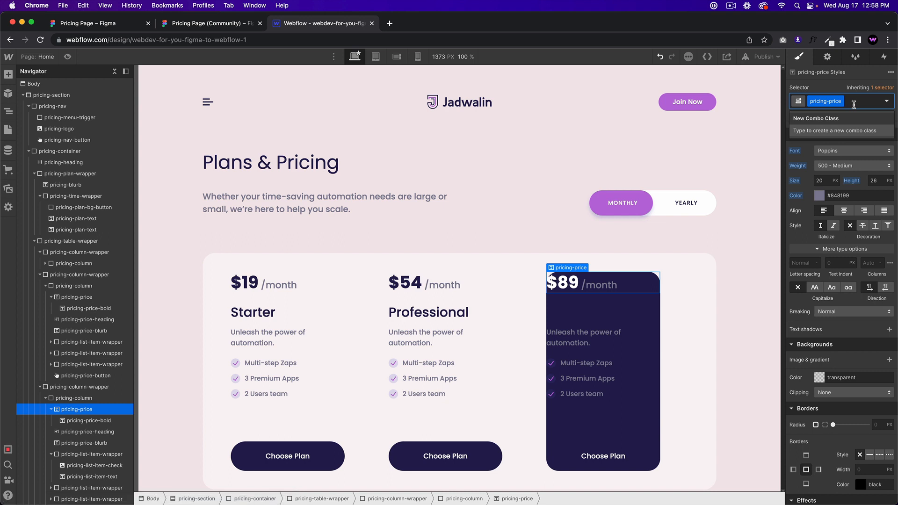
{"action": "left_click", "coordinate": [550, 310]}
{"action": "left_click", "coordinate": [588, 288]}
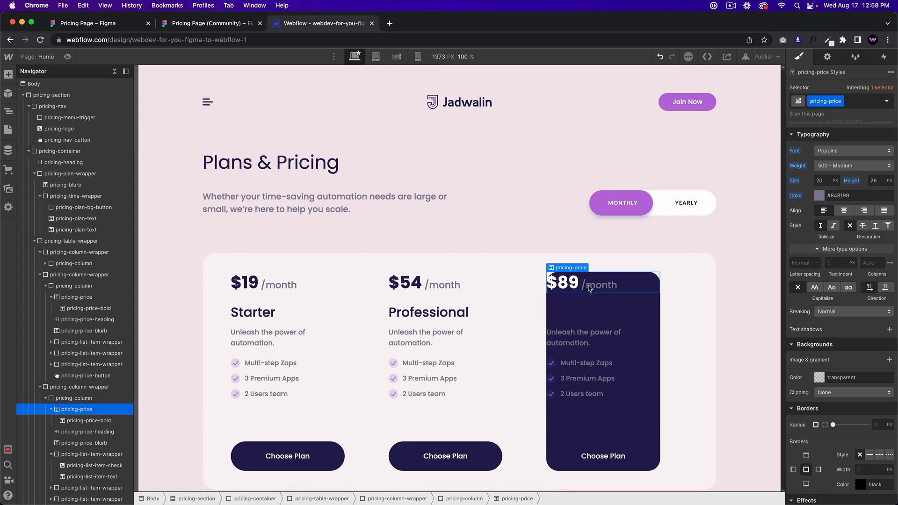
Step: Add 'popular' to the price line and turn the /month text white
{"action": "left_click", "coordinate": [857, 102]}
{"action": "type", "text": "p"}
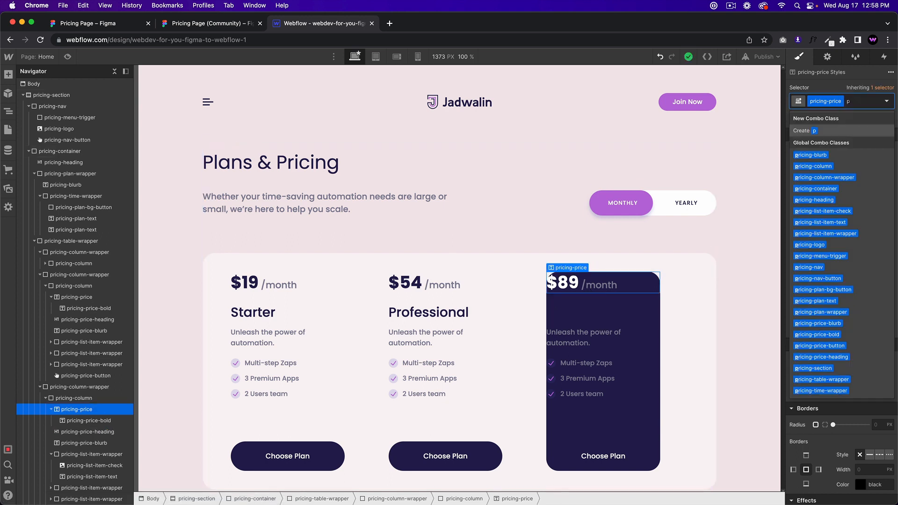
{"action": "key", "text": "BackSpace"}
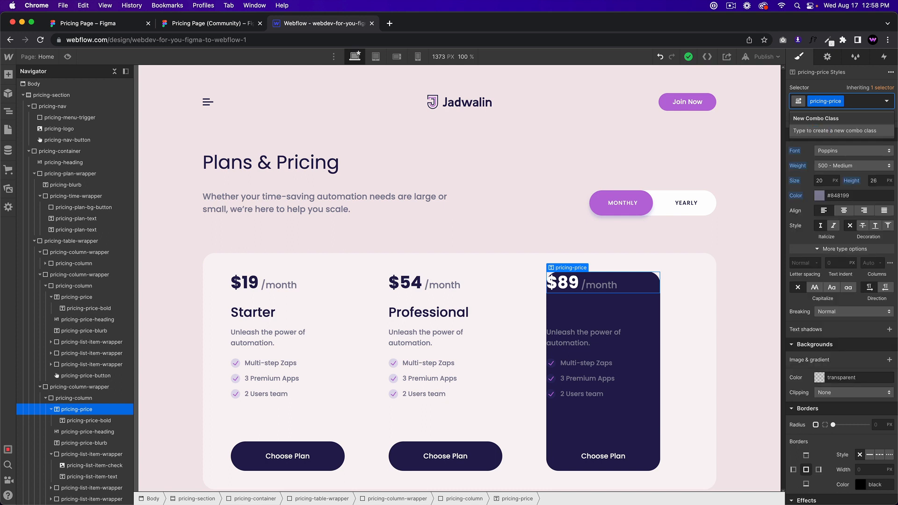
{"action": "type", "text": "popular"}
{"action": "key", "text": "Return"}
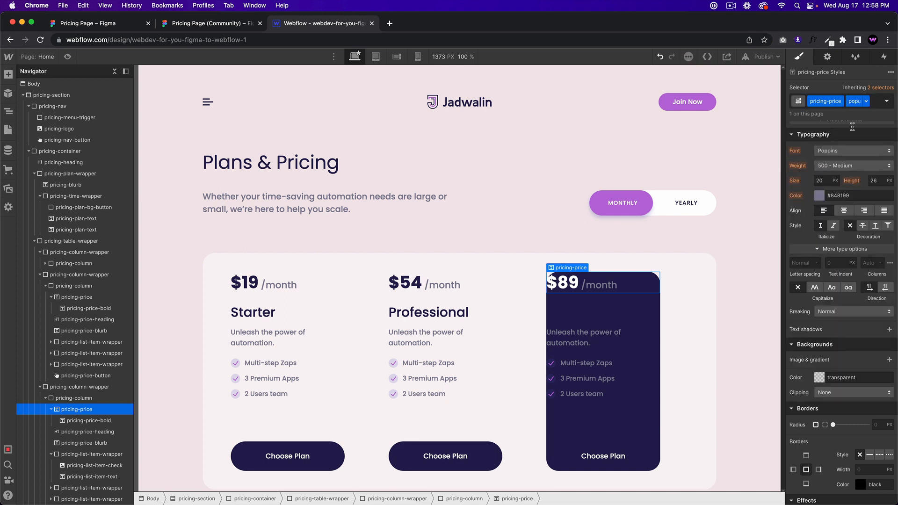
{"action": "left_click", "coordinate": [820, 197]}
{"action": "left_click_drag", "start_coordinate": [813, 232], "coordinate": [770, 193]}
{"action": "left_click", "coordinate": [797, 175]}
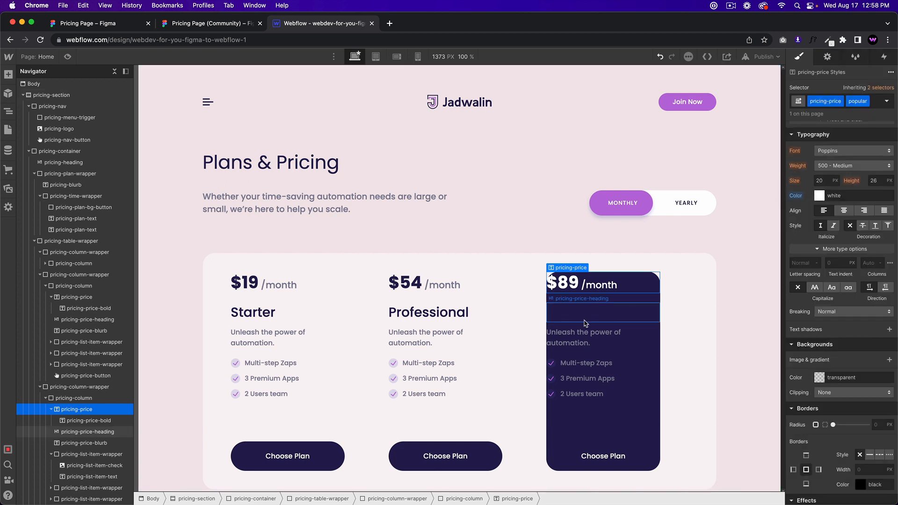
Step: Add 'popular' to the Company heading and make it white
{"action": "left_click", "coordinate": [585, 323]}
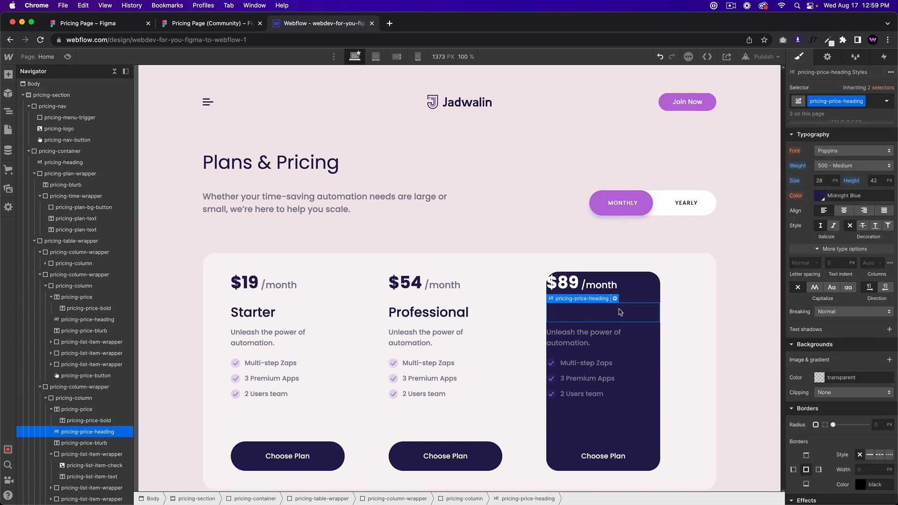
{"action": "left_click", "coordinate": [872, 103]}
{"action": "type", "text": "popular"}
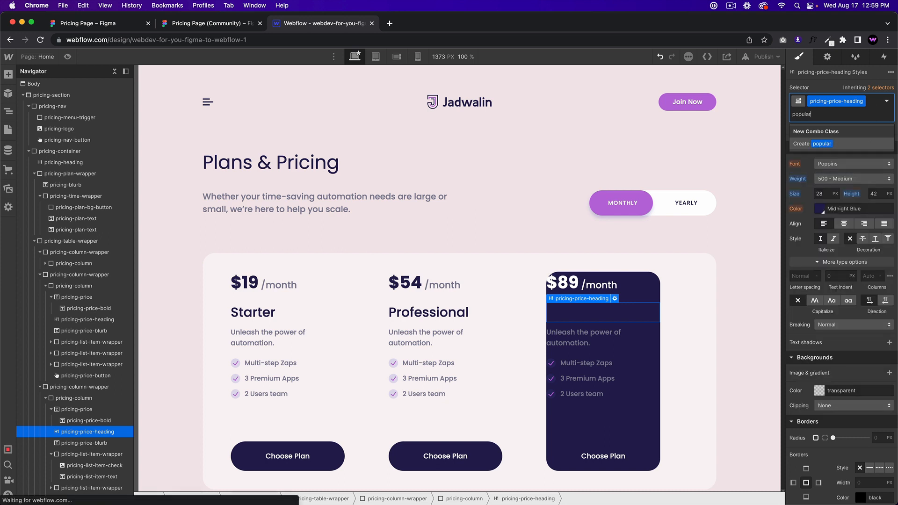
{"action": "key", "text": "Return"}
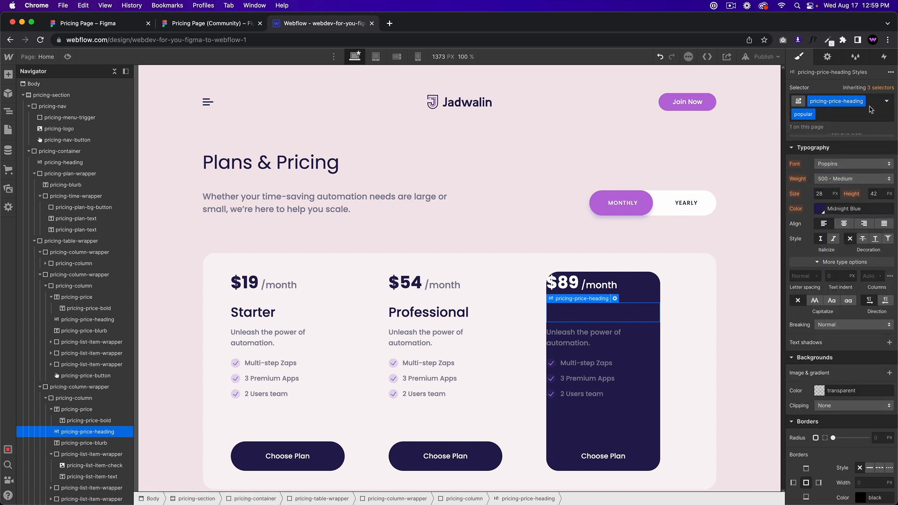
{"action": "left_click", "coordinate": [817, 210]}
{"action": "left_click_drag", "start_coordinate": [814, 236], "coordinate": [758, 204]}
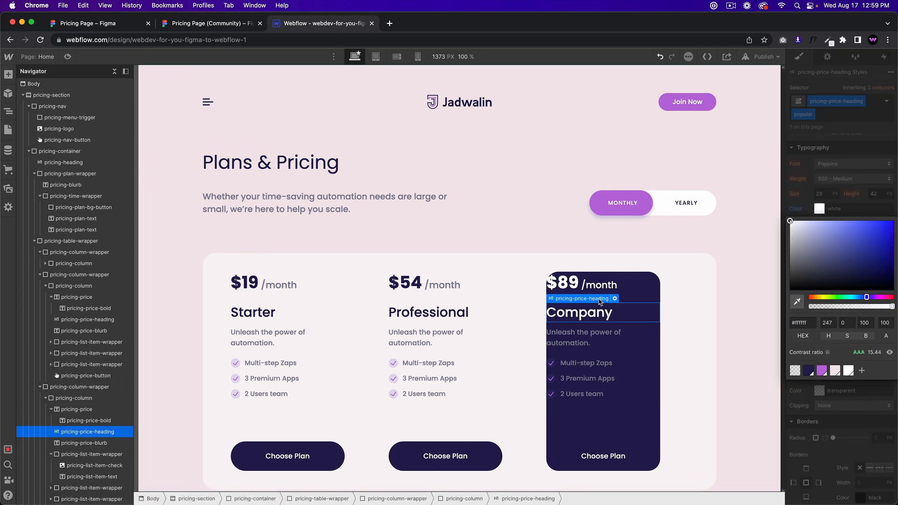
Step: Add 'popular' to the blurb under the Company heading and make it white
{"action": "left_click", "coordinate": [601, 337]}
{"action": "left_click", "coordinate": [865, 101]}
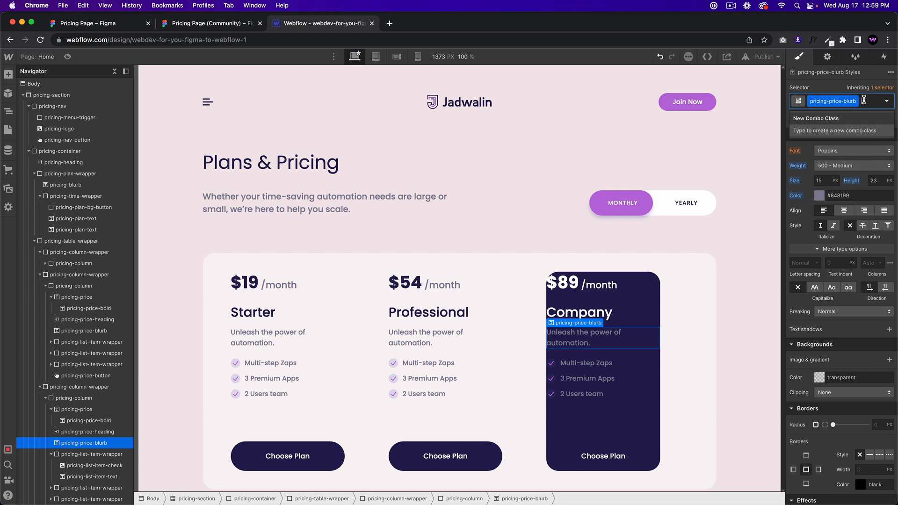
{"action": "type", "text": "popular"}
{"action": "key", "text": "Return"}
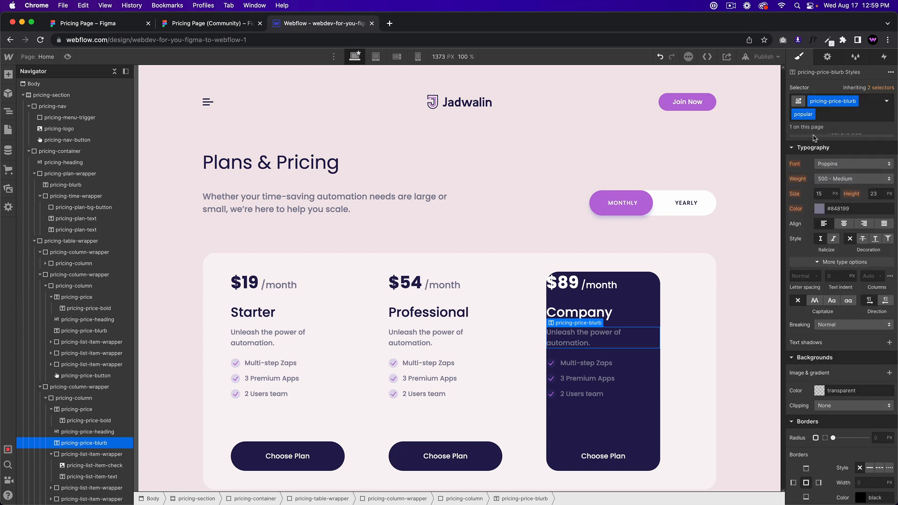
{"action": "left_click", "coordinate": [819, 209]}
{"action": "left_click_drag", "start_coordinate": [801, 228], "coordinate": [782, 206]}
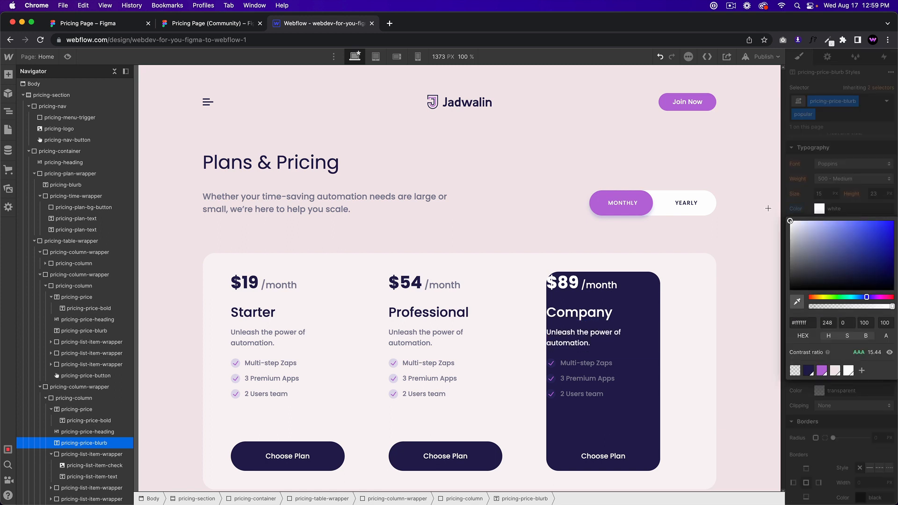
{"action": "left_click", "coordinate": [599, 351]}
Step: Add 'popular' to the Multi-step Zaps feature text and make it white
{"action": "left_click", "coordinate": [596, 362]}
{"action": "left_click", "coordinate": [868, 105]}
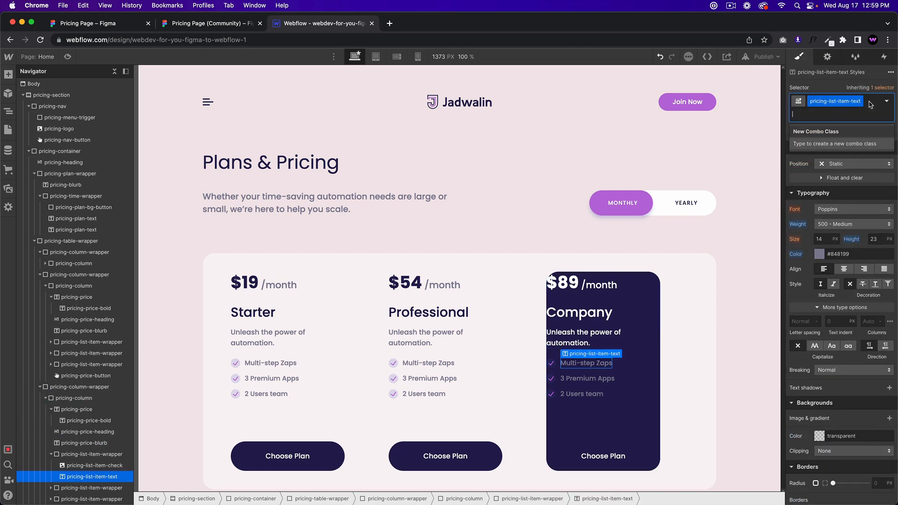
{"action": "type", "text": "popular"}
{"action": "key", "text": "Return"}
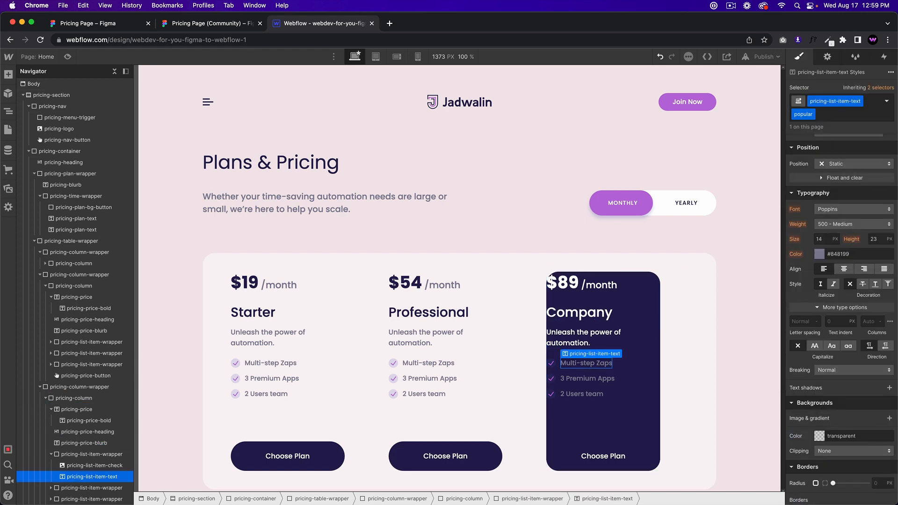
{"action": "left_click", "coordinate": [823, 256]}
{"action": "left_click_drag", "start_coordinate": [808, 288], "coordinate": [772, 263]}
Step: Apply the existing 'popular' class to 3 Premium Apps, undoing a colour change that hit every card
{"action": "left_click", "coordinate": [578, 380]}
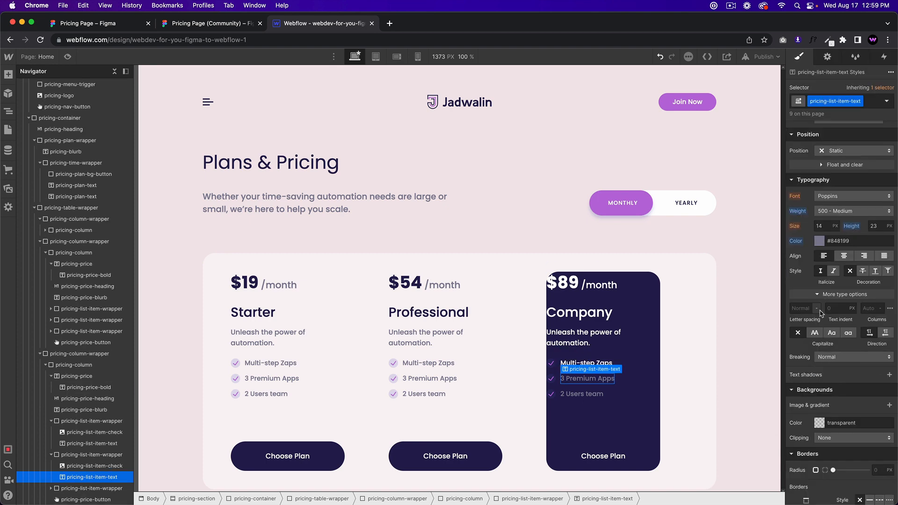
{"action": "left_click", "coordinate": [818, 242]}
{"action": "left_click_drag", "start_coordinate": [811, 306], "coordinate": [789, 253]}
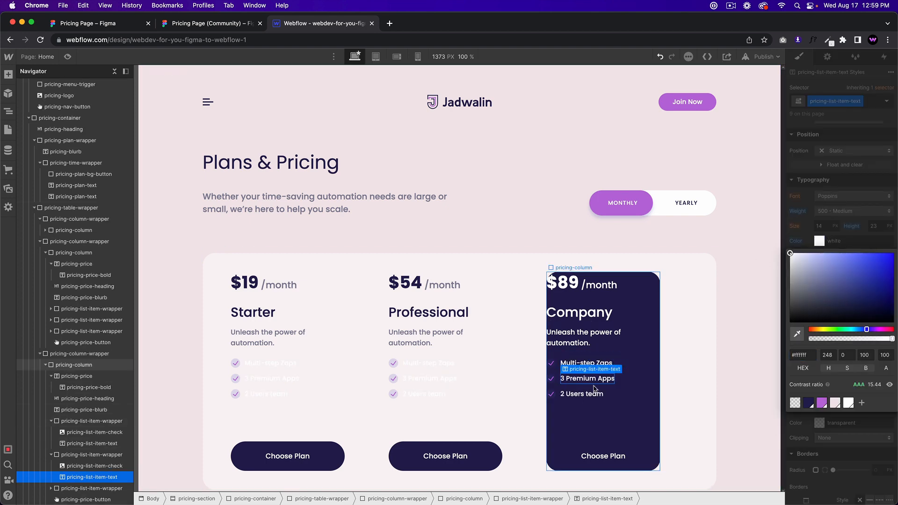
{"action": "key", "text": "super+z"}
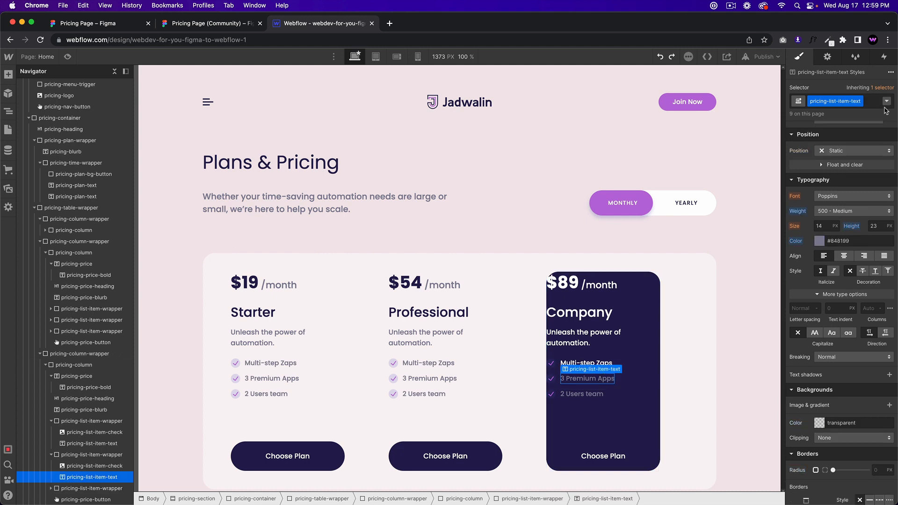
{"action": "left_click", "coordinate": [873, 107]}
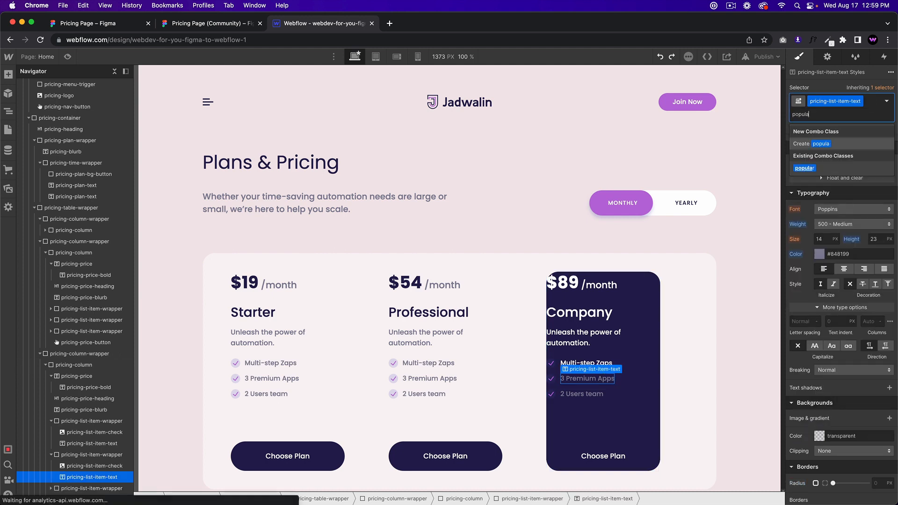
{"action": "left_click", "coordinate": [804, 168]}
Step: Add the 'popular' class to the 2 Users team feature text, then bring up Figma
{"action": "left_click", "coordinate": [581, 393]}
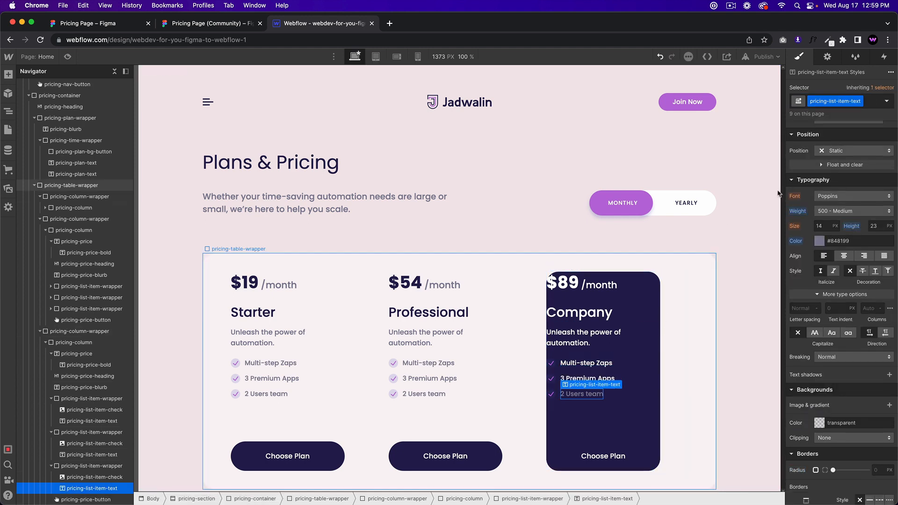
{"action": "left_click", "coordinate": [872, 112]}
{"action": "type", "text": "popular"}
{"action": "key", "text": "Return"}
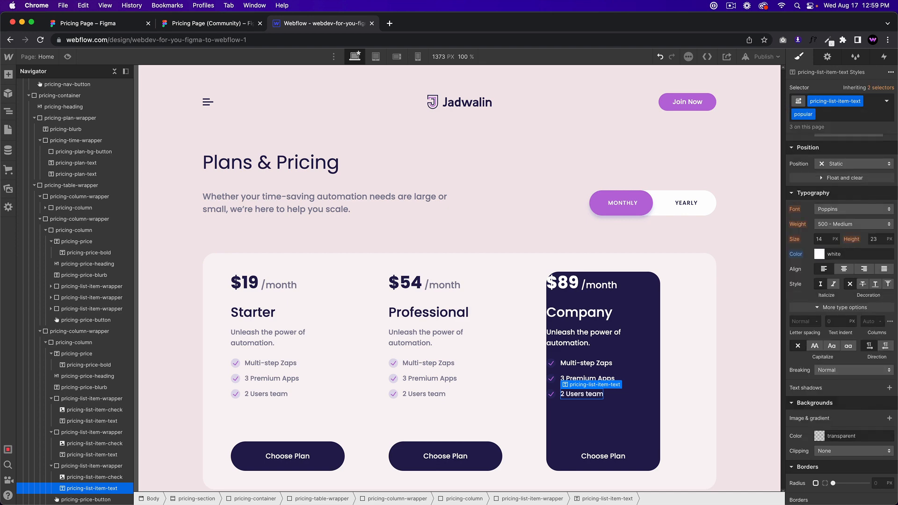
{"action": "left_click", "coordinate": [207, 24]}
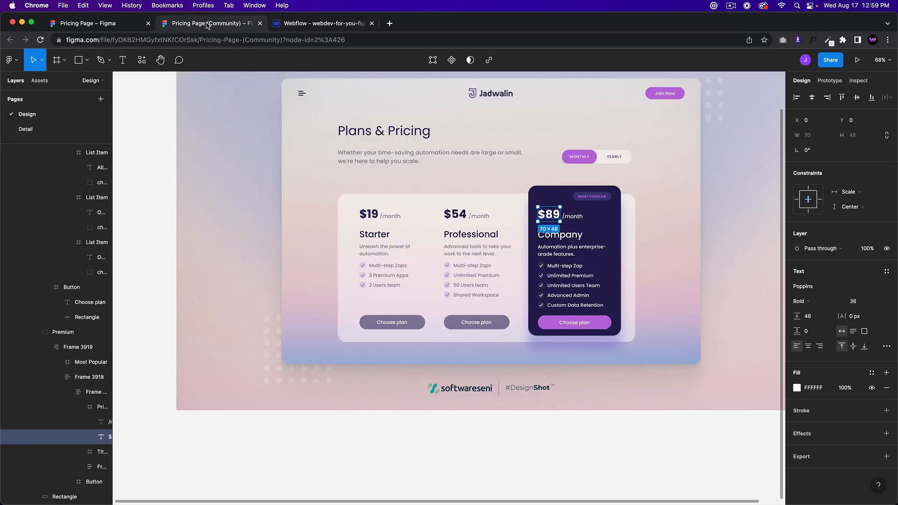
Step: Select the first white check-circle icon in the Figma Company card's feature list
{"action": "left_click", "coordinate": [539, 265]}
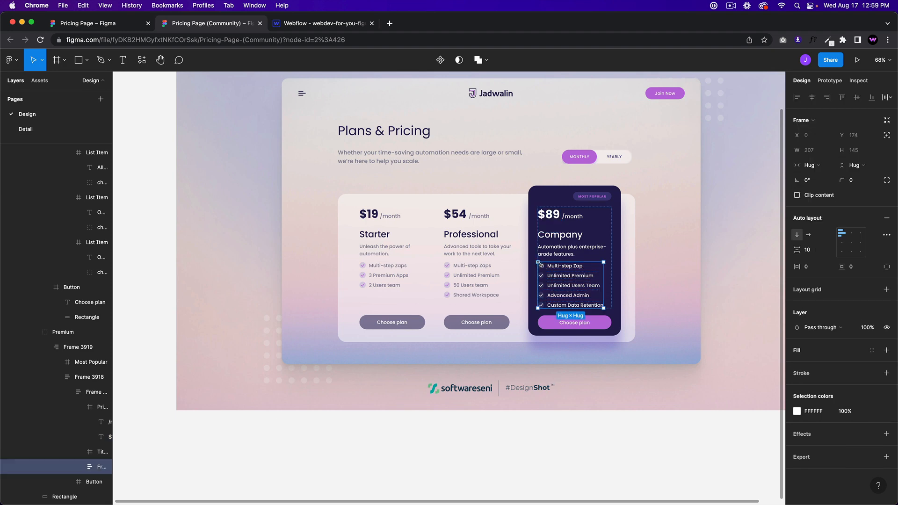
{"action": "scroll", "coordinate": [540, 265], "scroll_direction": "up", "scroll_amount": 2}
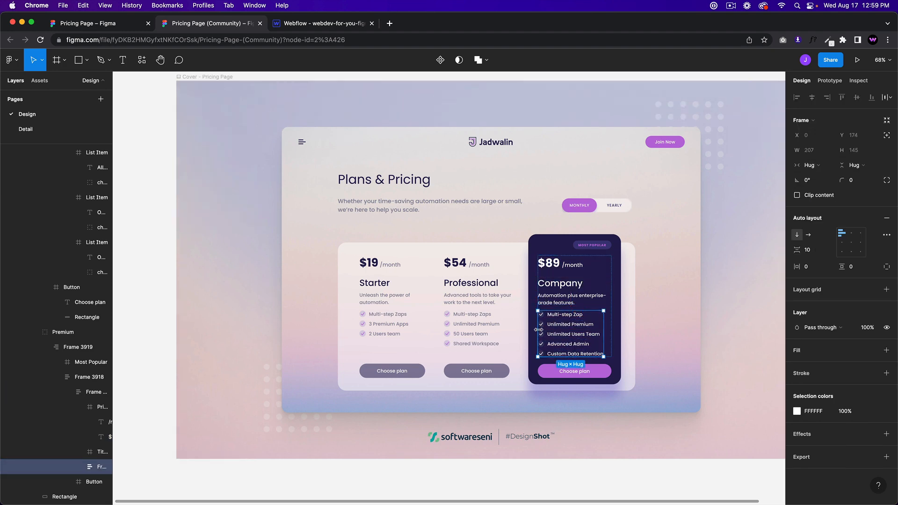
{"action": "scroll", "coordinate": [538, 312], "scroll_direction": "up", "scroll_amount": 10}
{"action": "scroll", "coordinate": [541, 284], "scroll_direction": "down", "scroll_amount": 4}
{"action": "scroll", "coordinate": [542, 286], "scroll_direction": "down", "scroll_amount": 5}
{"action": "left_click", "coordinate": [559, 175]}
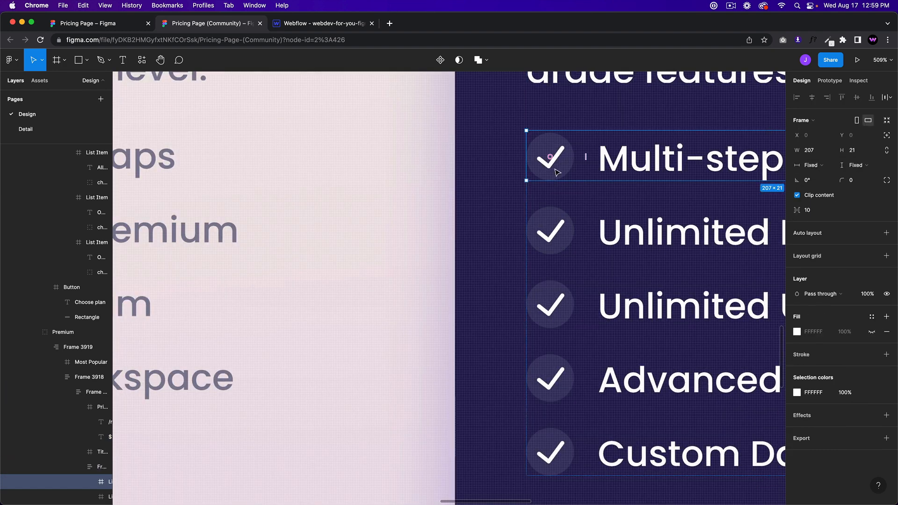
Step: Export the check-circle icon as SVG, downloading check-circle-1.svg
{"action": "left_click", "coordinate": [820, 432]}
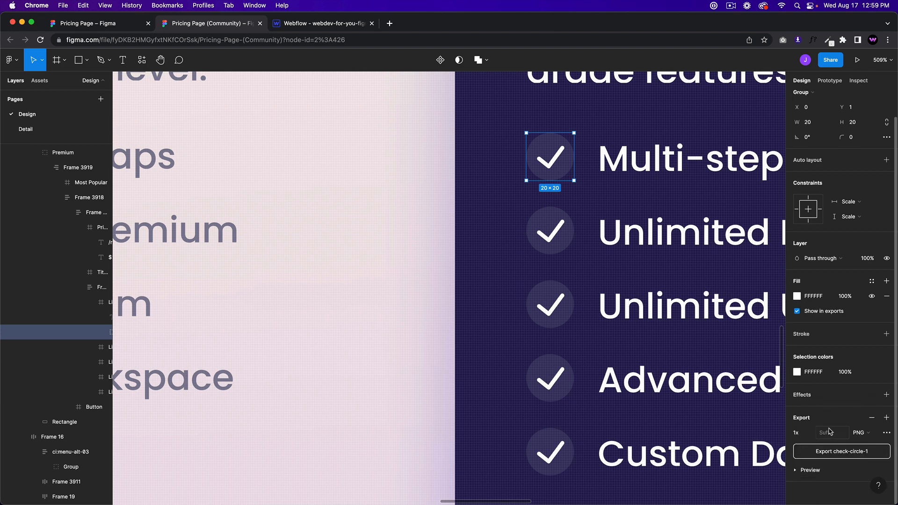
{"action": "left_click", "coordinate": [860, 432]}
{"action": "left_click", "coordinate": [865, 461]}
{"action": "left_click", "coordinate": [801, 470]}
{"action": "scroll", "coordinate": [826, 434], "scroll_direction": "down", "scroll_amount": 2}
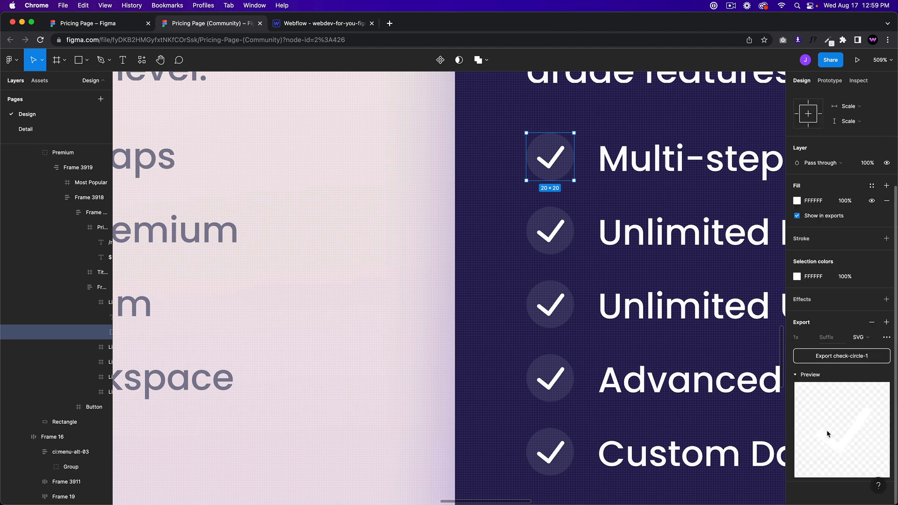
{"action": "left_click", "coordinate": [857, 355]}
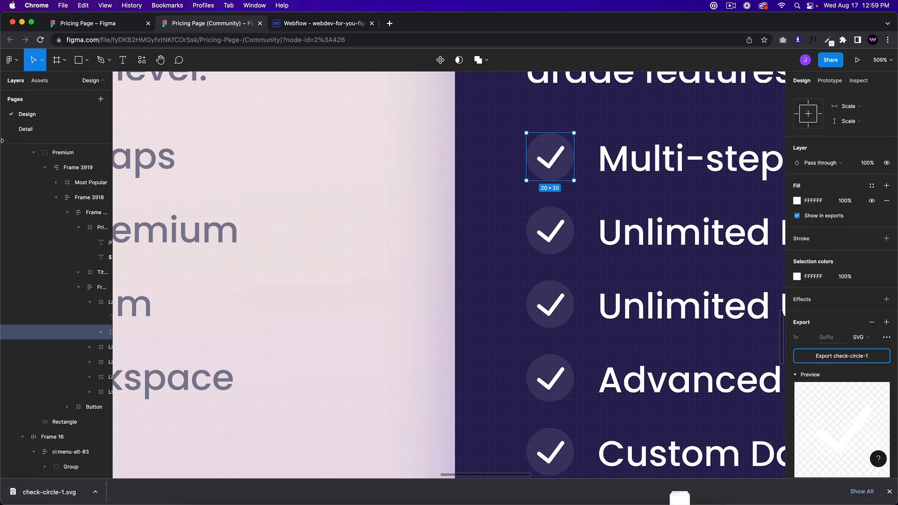
{"action": "left_click", "coordinate": [323, 24]}
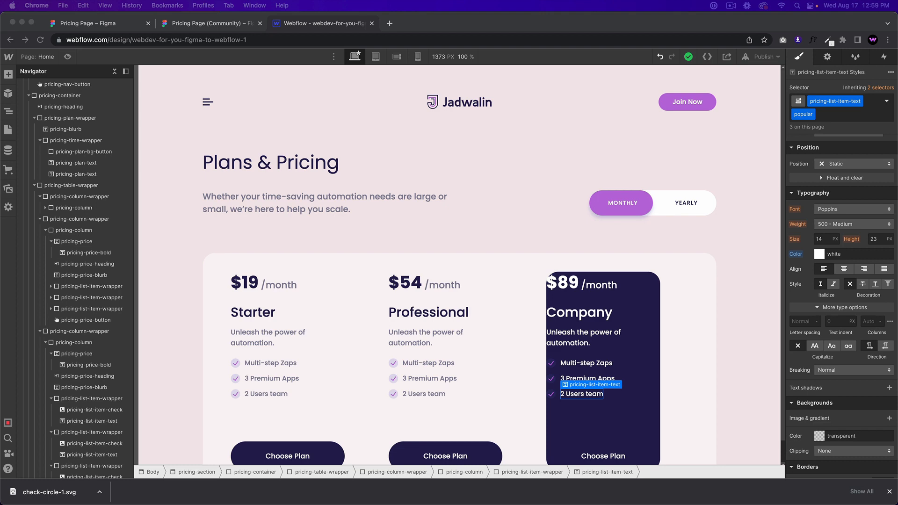
Step: Upload check-circle-1.svg to Assets and swap it into the Company card's first check icon
{"action": "left_click", "coordinate": [8, 189]}
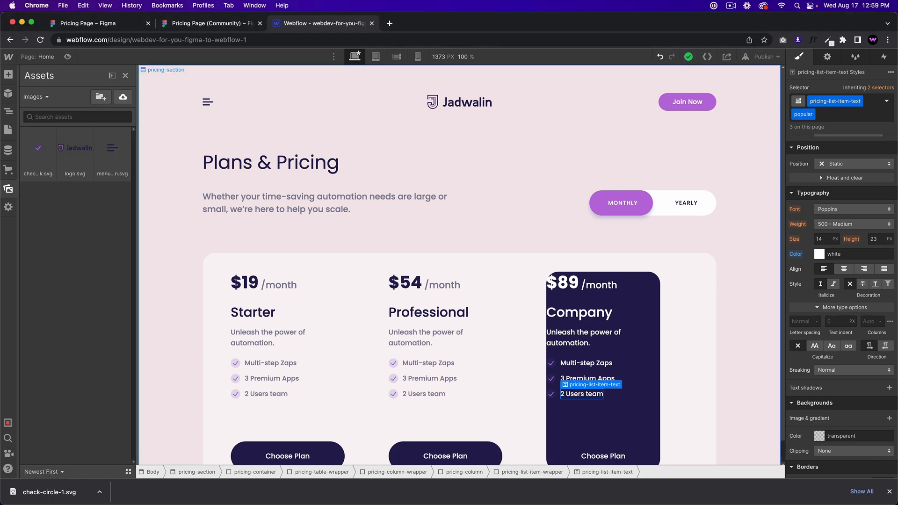
{"action": "left_click_drag", "start_coordinate": [896, 117], "coordinate": [81, 281]}
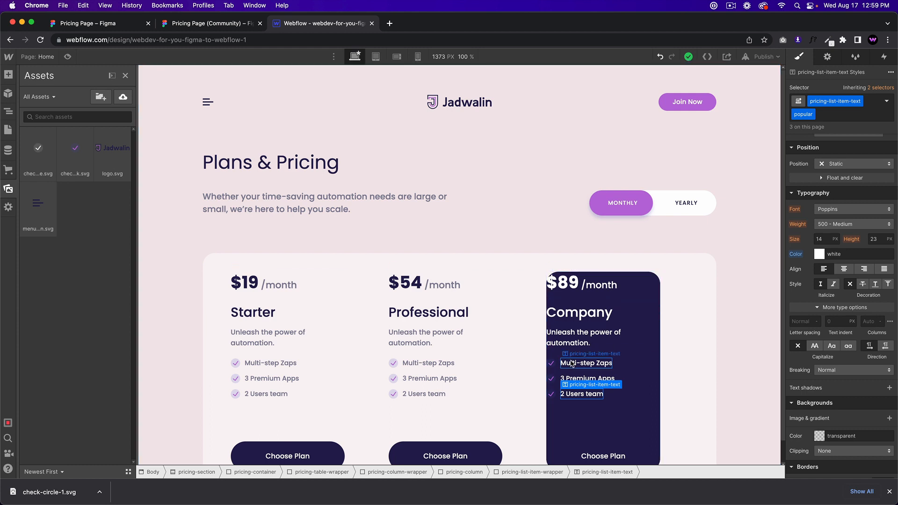
{"action": "left_click", "coordinate": [551, 363]}
{"action": "scroll", "coordinate": [844, 148], "scroll_direction": "down", "scroll_amount": 6}
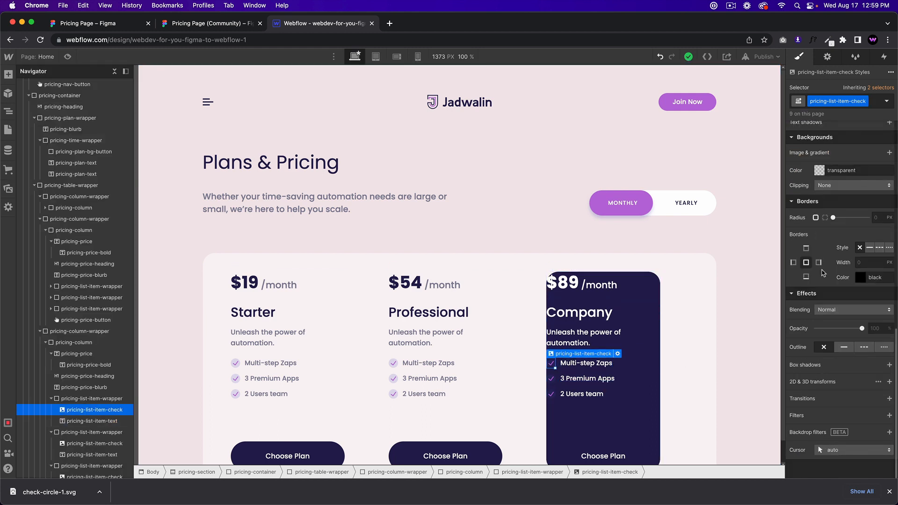
{"action": "scroll", "coordinate": [811, 222], "scroll_direction": "up", "scroll_amount": 5}
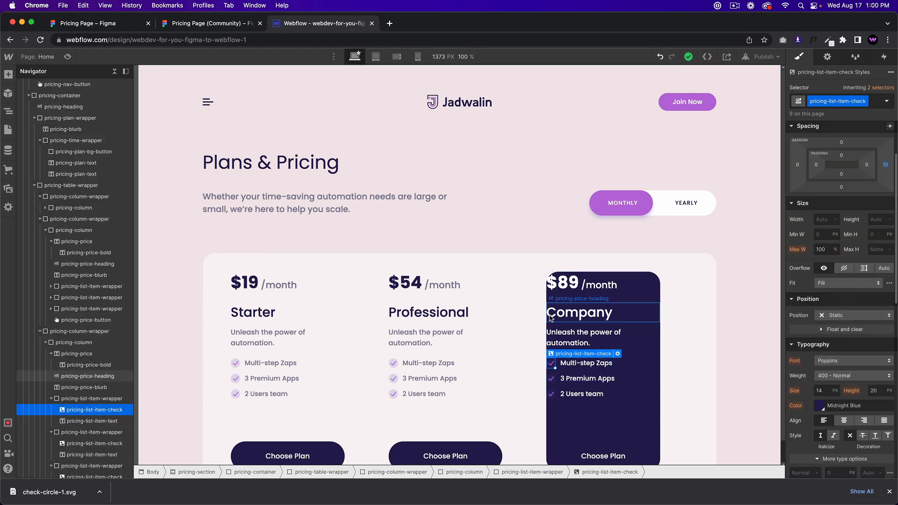
{"action": "left_click", "coordinate": [617, 354]}
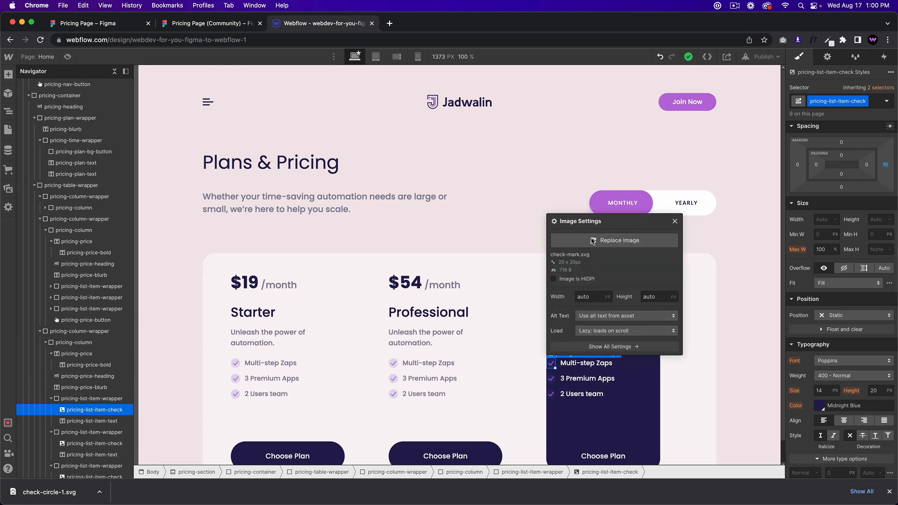
{"action": "left_click", "coordinate": [614, 240]}
{"action": "left_click", "coordinate": [41, 167]}
Step: Replace the second and third Company check icons with the white check asset
{"action": "left_click", "coordinate": [562, 394]}
{"action": "left_click", "coordinate": [552, 378]}
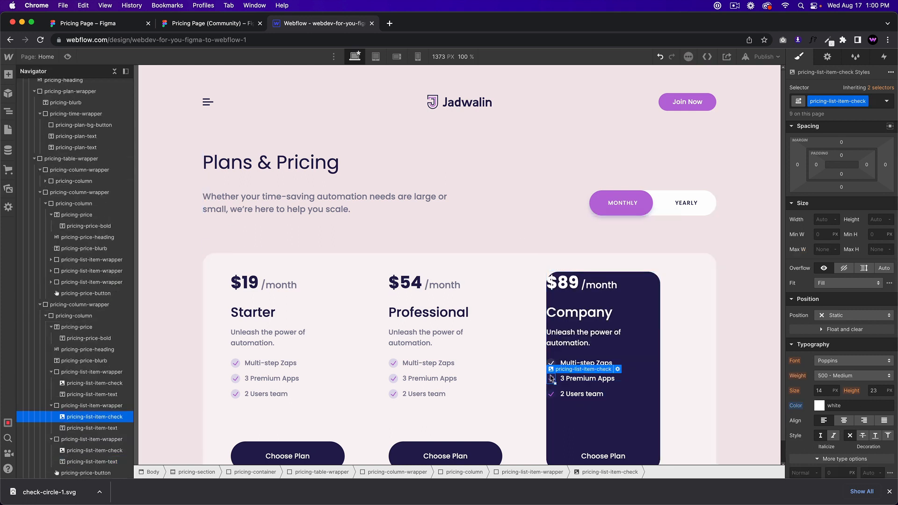
{"action": "left_click", "coordinate": [618, 369]}
{"action": "left_click", "coordinate": [614, 255]}
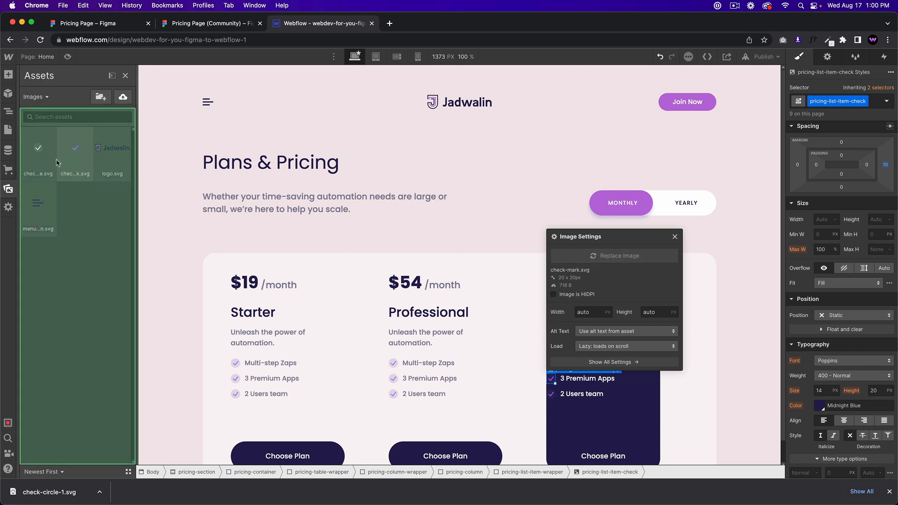
{"action": "left_click", "coordinate": [41, 168]}
{"action": "left_click", "coordinate": [561, 403]}
{"action": "left_click", "coordinate": [552, 394]}
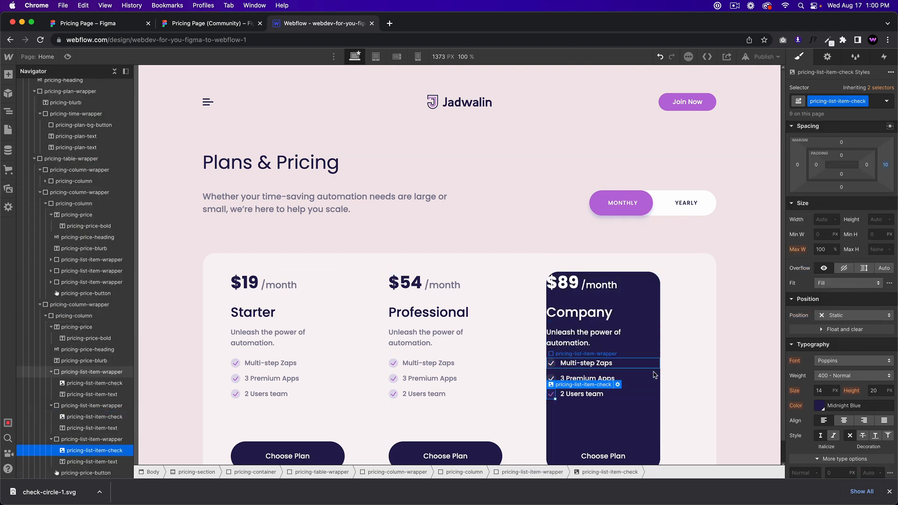
{"action": "left_click", "coordinate": [618, 385]}
{"action": "left_click", "coordinate": [614, 271]}
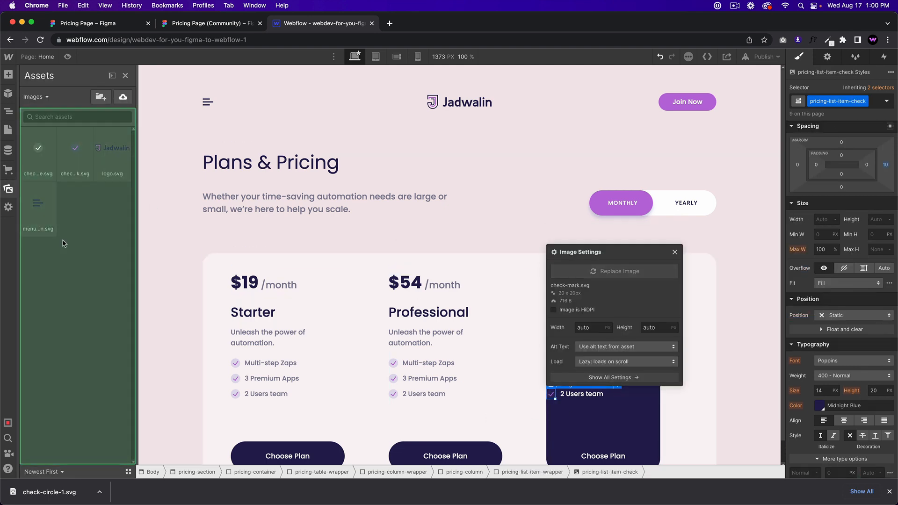
{"action": "left_click", "coordinate": [41, 156]}
Step: Compare the pricing table with the Figma design and select the Company pricing column
{"action": "left_click", "coordinate": [382, 286]}
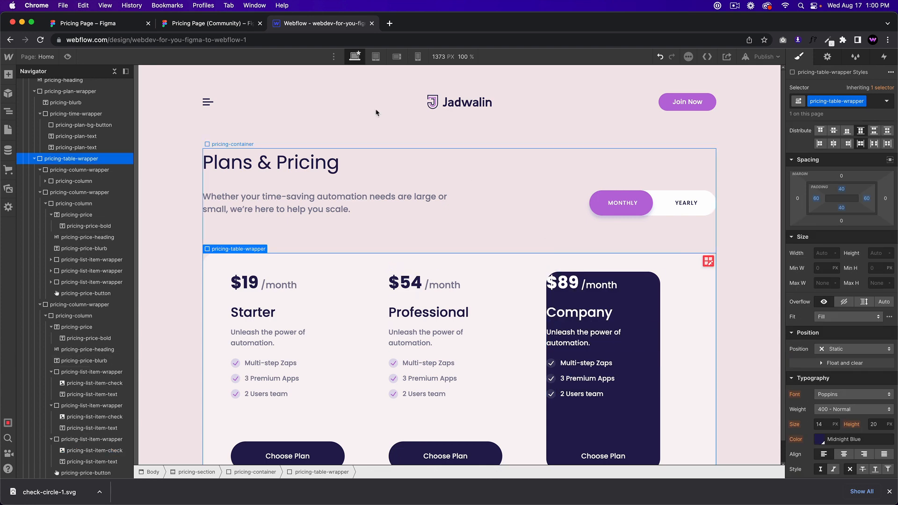
{"action": "left_click", "coordinate": [213, 24]}
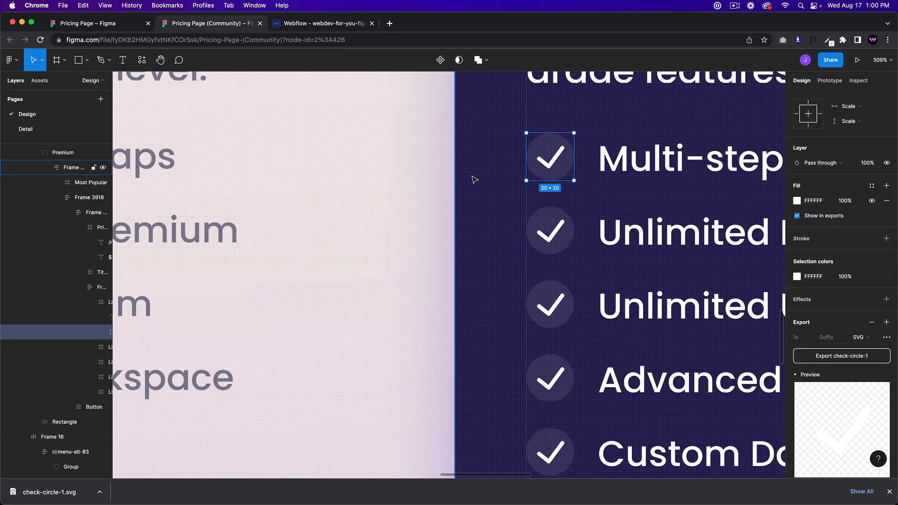
{"action": "scroll", "coordinate": [500, 193], "scroll_direction": "down", "scroll_amount": 10}
{"action": "scroll", "coordinate": [499, 193], "scroll_direction": "up", "scroll_amount": 4}
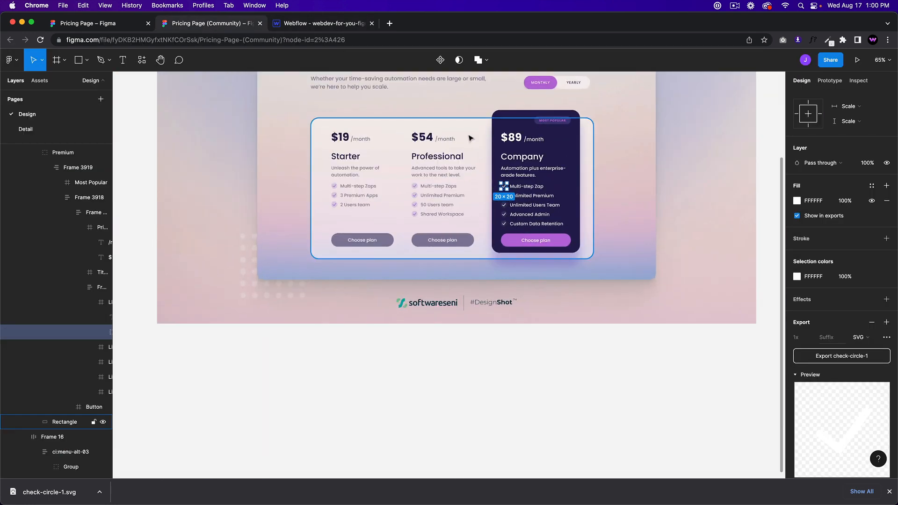
{"action": "left_click", "coordinate": [334, 26]}
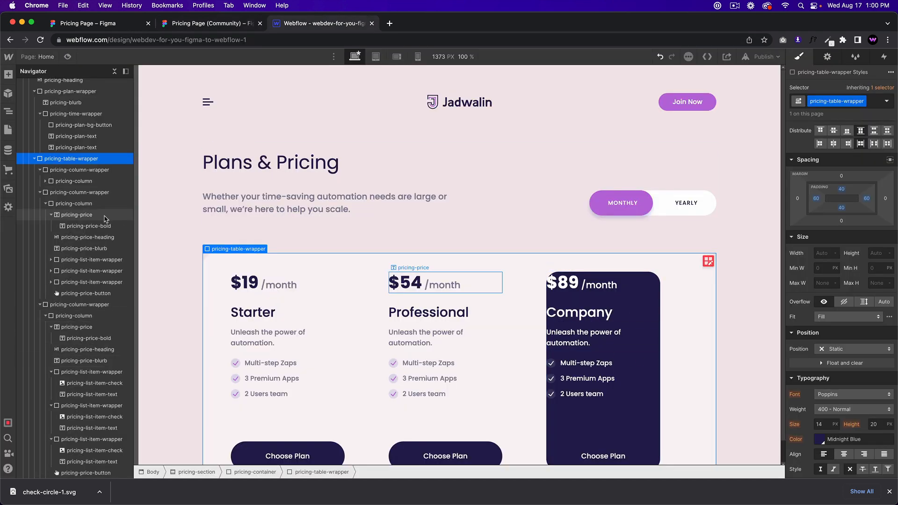
{"action": "left_click", "coordinate": [650, 355]}
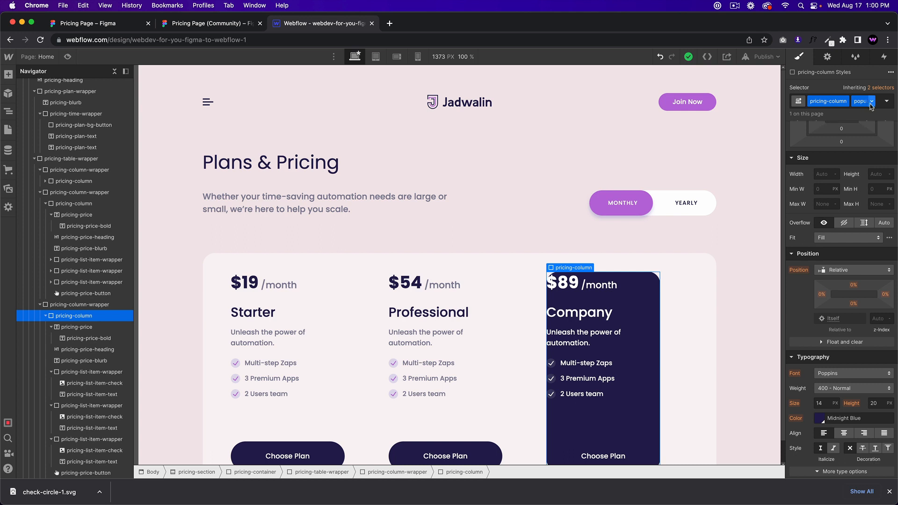
Step: Add the 'popular' combo class to the Company column's pricing-column-wrapper
{"action": "scroll", "coordinate": [869, 303], "scroll_direction": "up", "scroll_amount": 3}
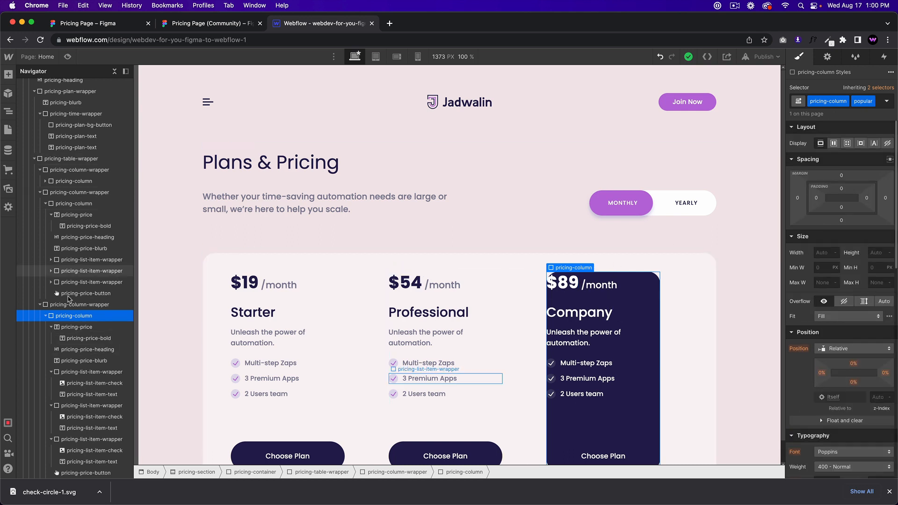
{"action": "left_click", "coordinate": [98, 306]}
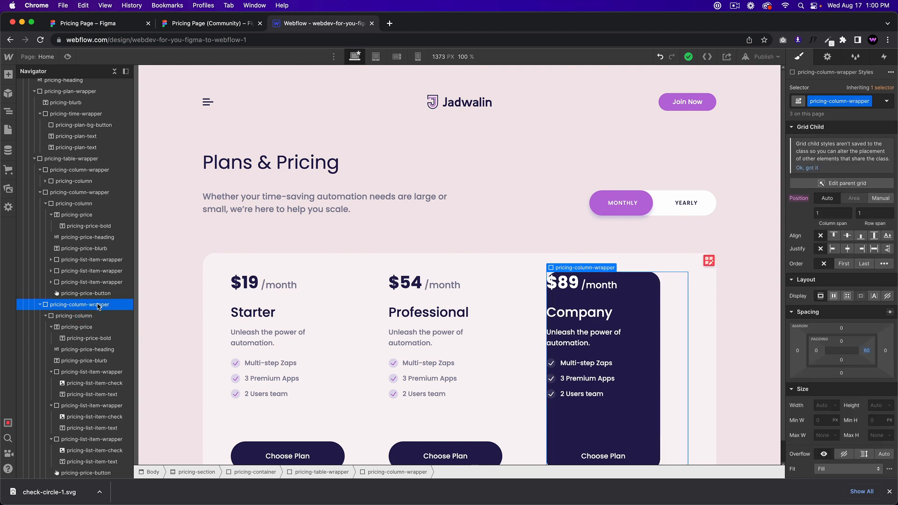
{"action": "left_click", "coordinate": [874, 106]}
{"action": "type", "text": "pop"}
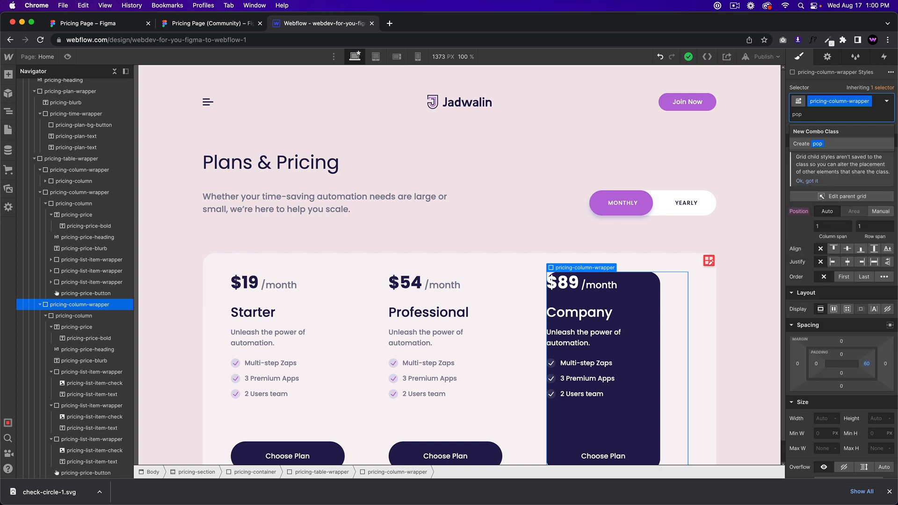
{"action": "type", "text": "ular"}
{"action": "key", "text": "Return"}
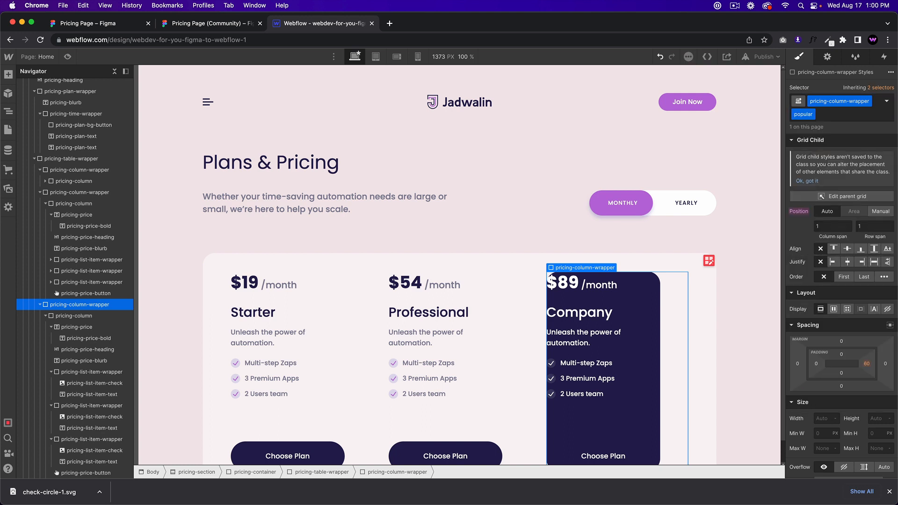
Step: Try 0 right padding on the wrapper, then undo it after comparing with Figma
{"action": "left_click", "coordinate": [868, 365]}
{"action": "type", "text": "0"}
{"action": "key", "text": "Return"}
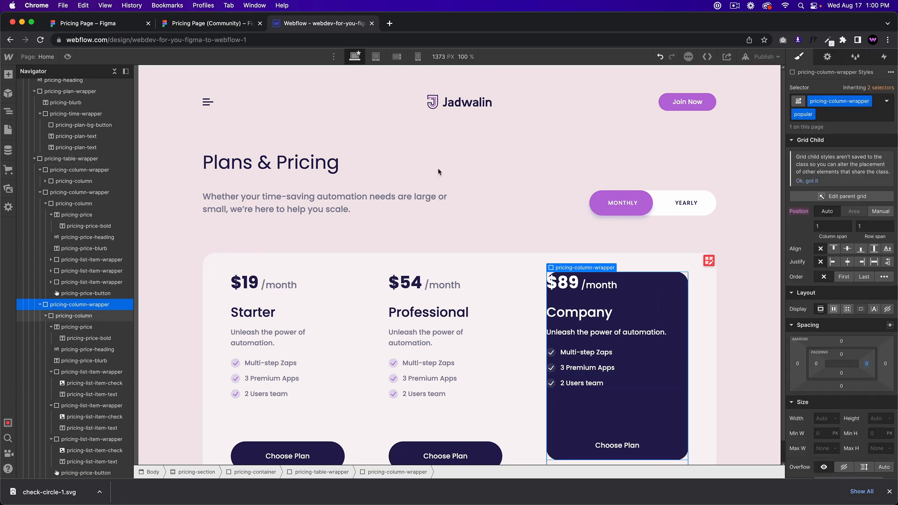
{"action": "left_click", "coordinate": [235, 26]}
{"action": "left_click", "coordinate": [308, 28]}
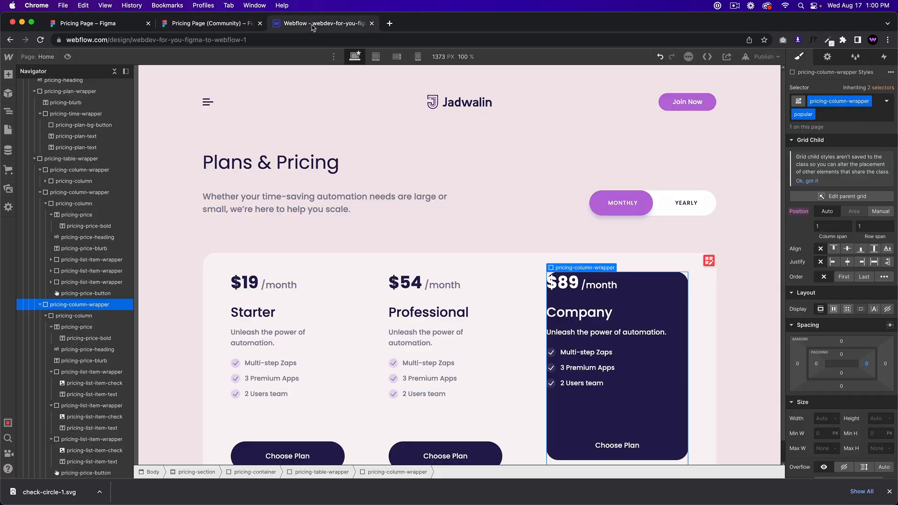
{"action": "key", "text": "super+z"}
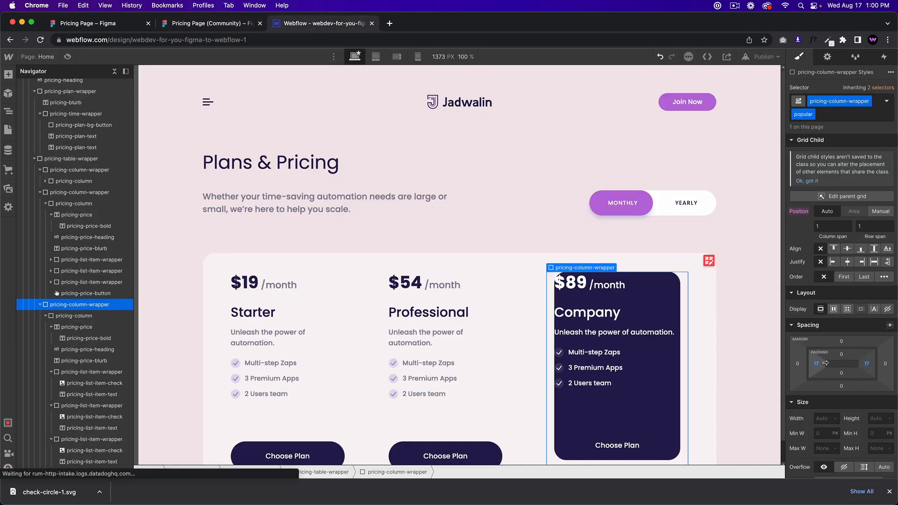
Step: Give the Company pricing column 30px left and right padding, checking it against Figma
{"action": "left_click", "coordinate": [98, 318]}
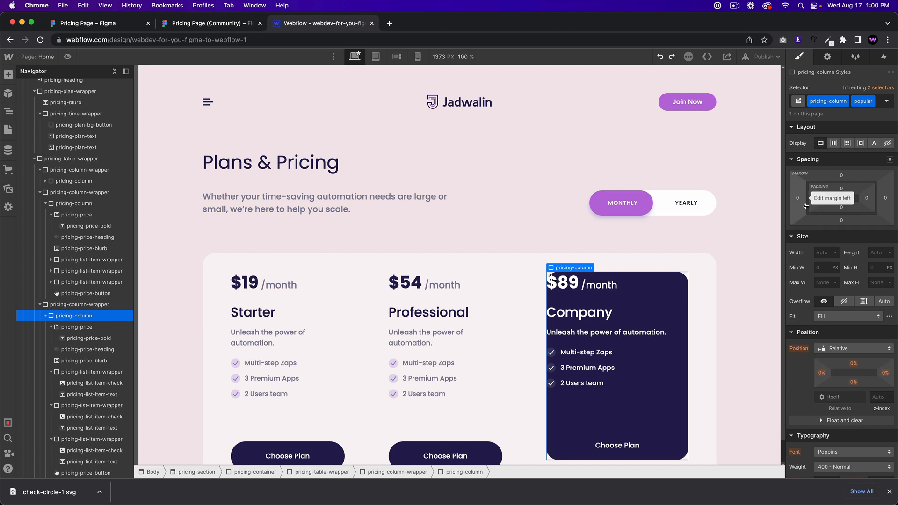
{"action": "left_click_drag", "start_coordinate": [809, 202], "coordinate": [830, 199]}
{"action": "left_click", "coordinate": [206, 23]}
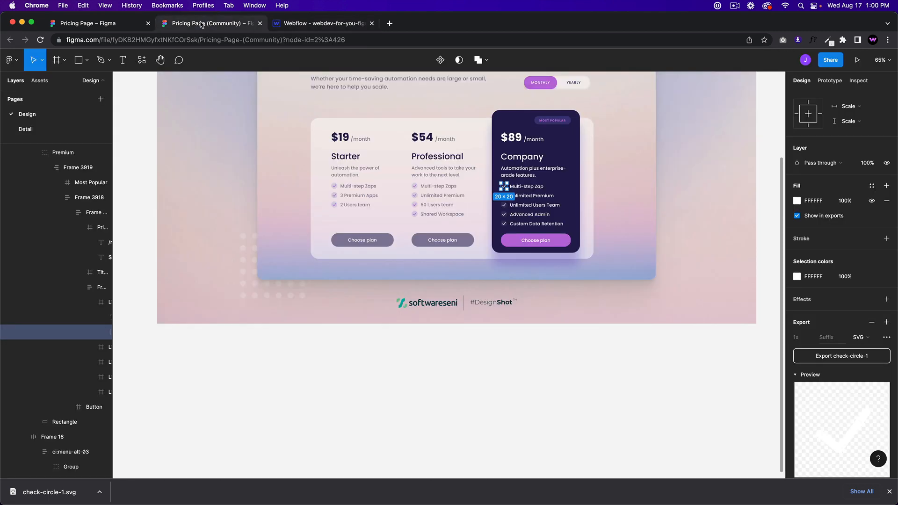
{"action": "left_click", "coordinate": [339, 24]}
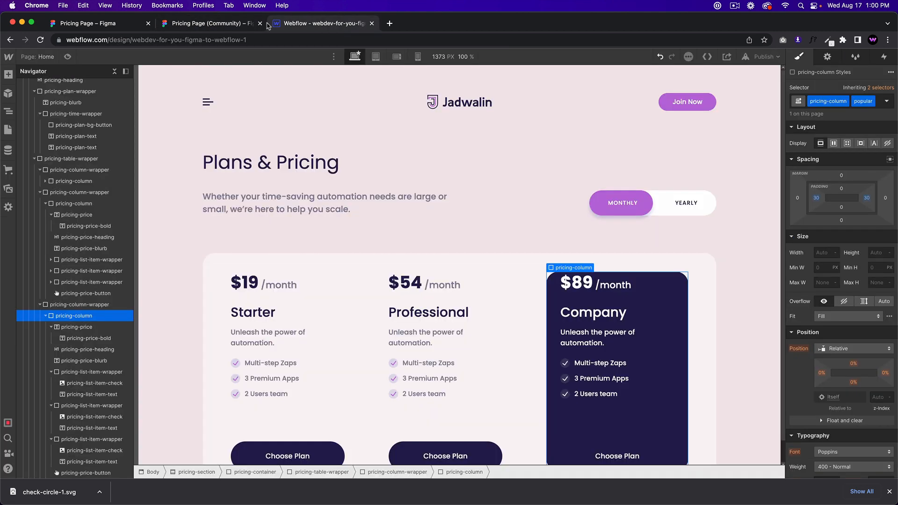
{"action": "left_click", "coordinate": [222, 22]}
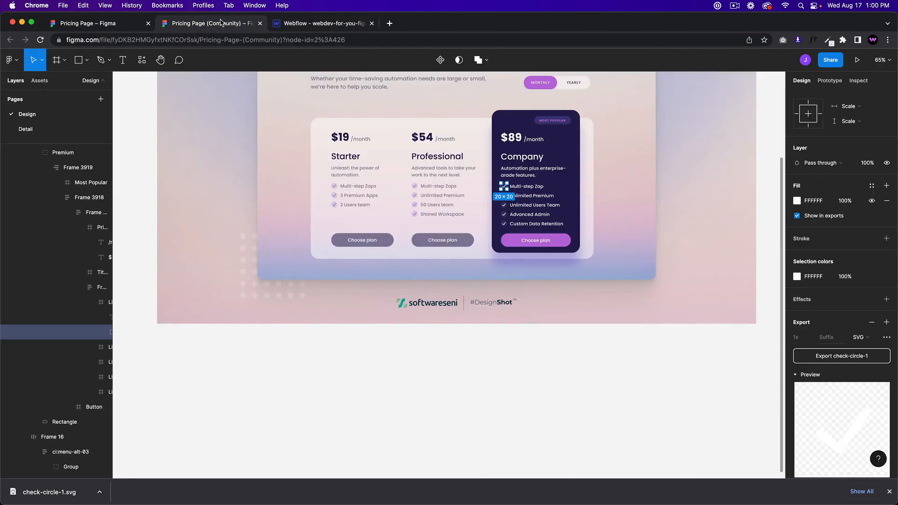
{"action": "left_click", "coordinate": [319, 25]}
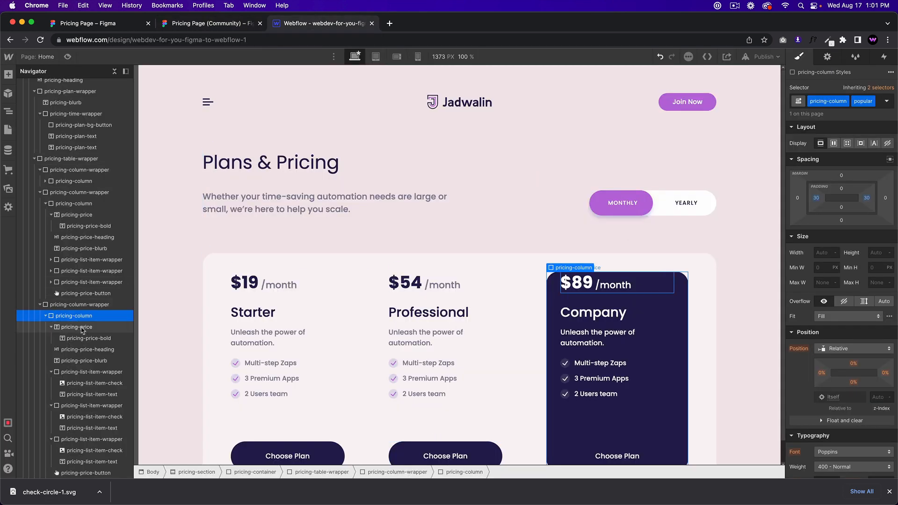
{"action": "left_click", "coordinate": [201, 23]}
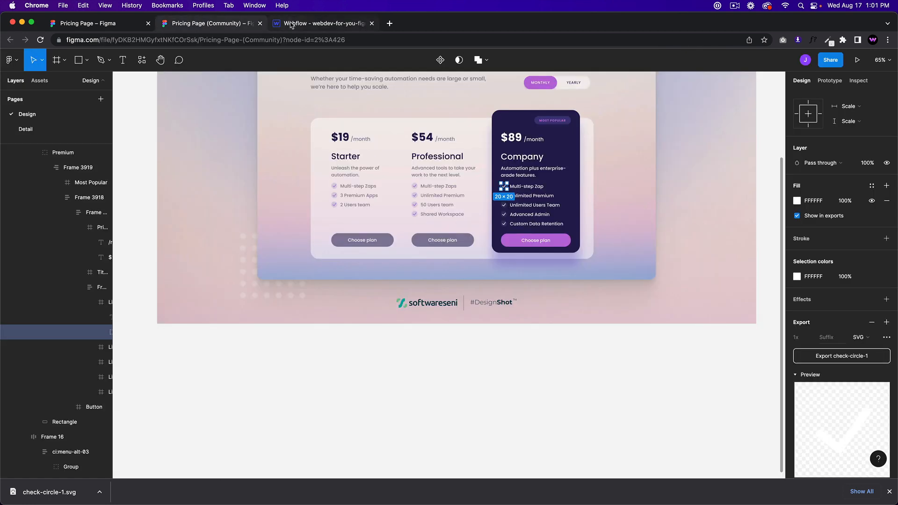
{"action": "left_click", "coordinate": [321, 27]}
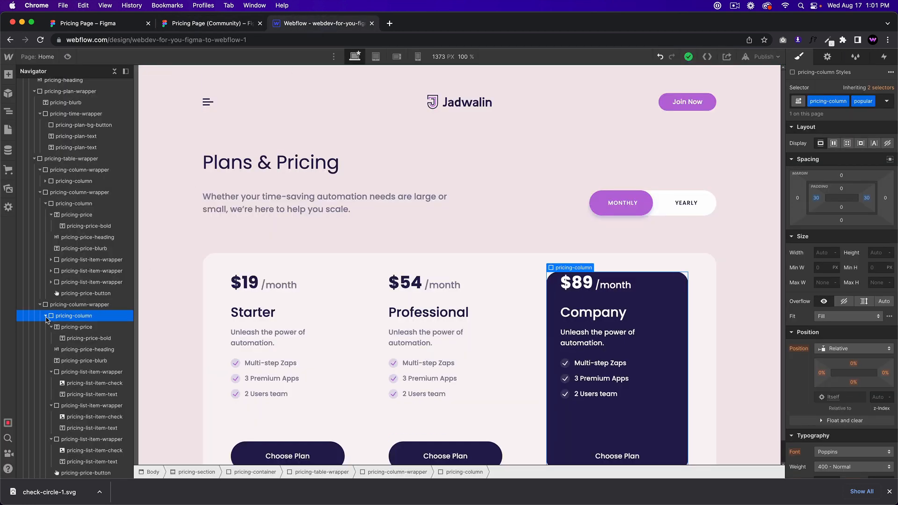
{"action": "key", "text": "super+e"}
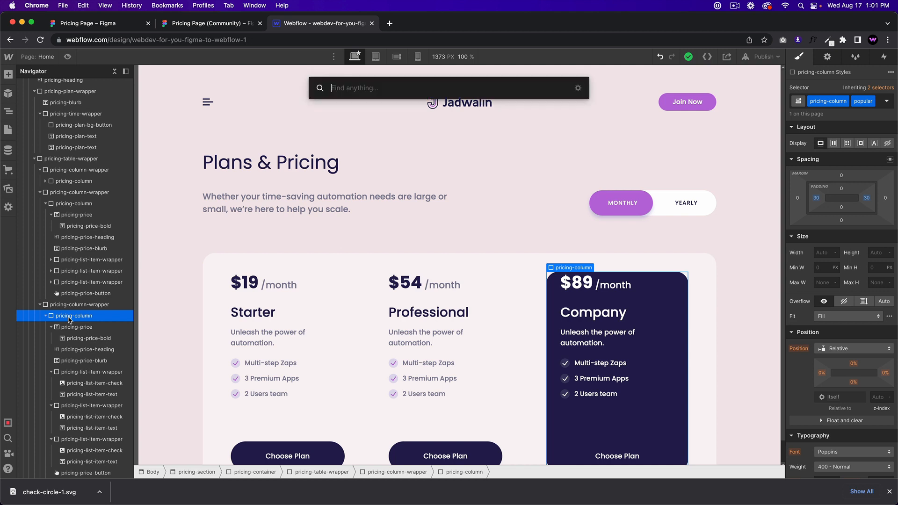
Step: Insert a Div Block and move it to the top of the Company pricing column
{"action": "type", "text": "div"}
{"action": "key", "text": "Return"}
{"action": "scroll", "coordinate": [93, 354], "scroll_direction": "down", "scroll_amount": 1}
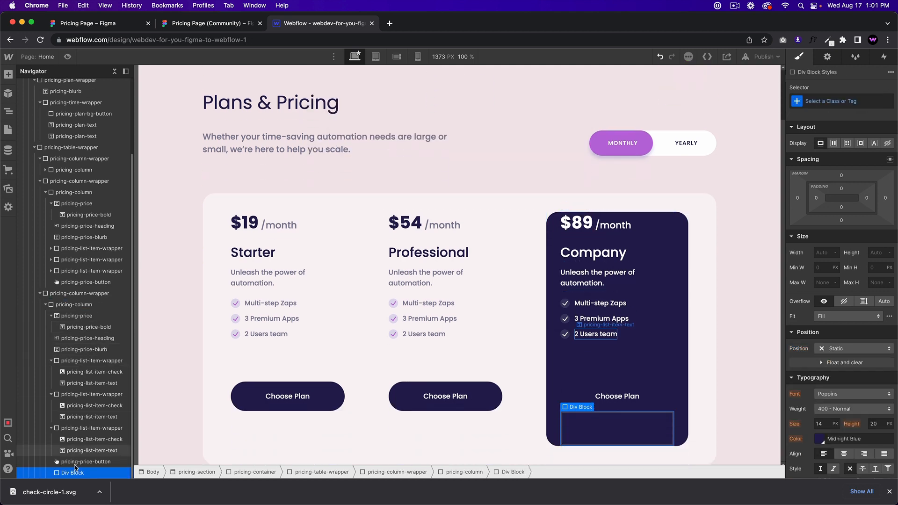
{"action": "left_click_drag", "start_coordinate": [70, 473], "coordinate": [74, 316]}
{"action": "left_click", "coordinate": [75, 305]}
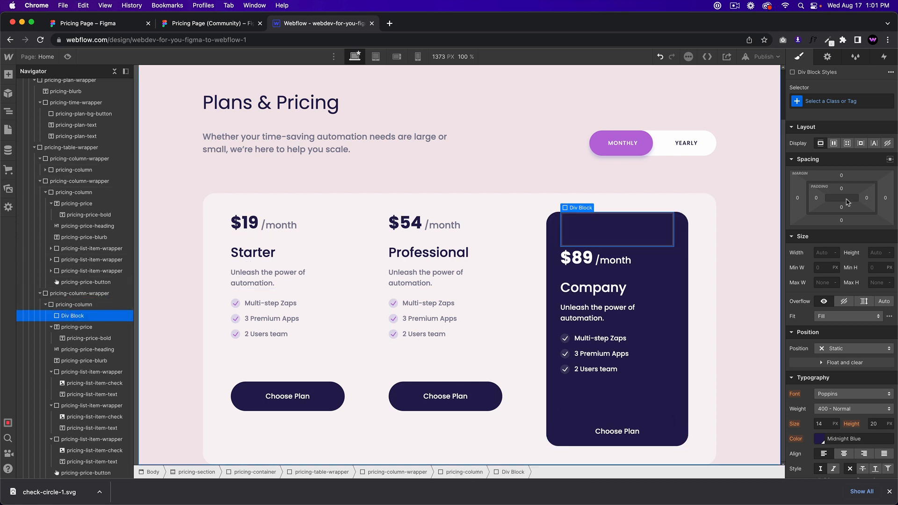
Step: Give the new block the class pricing-popular
{"action": "left_click", "coordinate": [836, 100]}
{"action": "type", "text": "pricing-pup"}
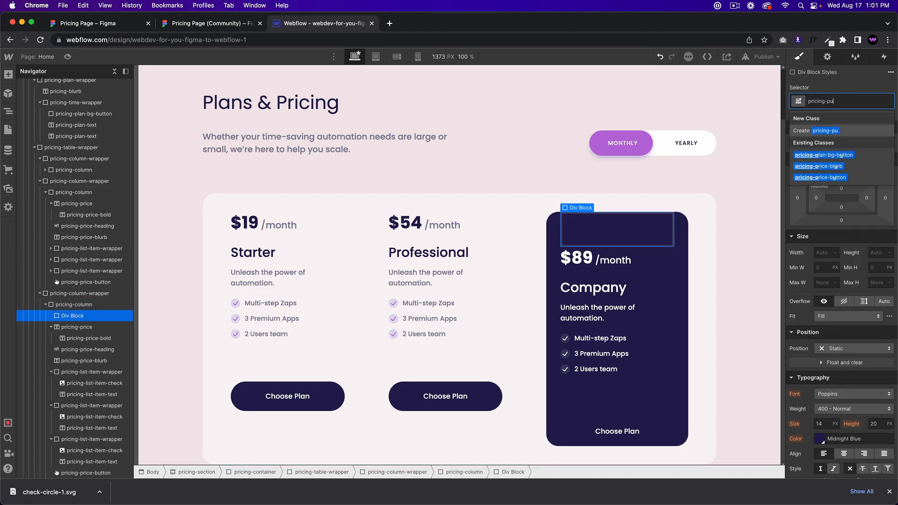
{"action": "key", "text": "BackSpace"}
{"action": "key", "text": "BackSpace"}
{"action": "type", "text": "opul"}
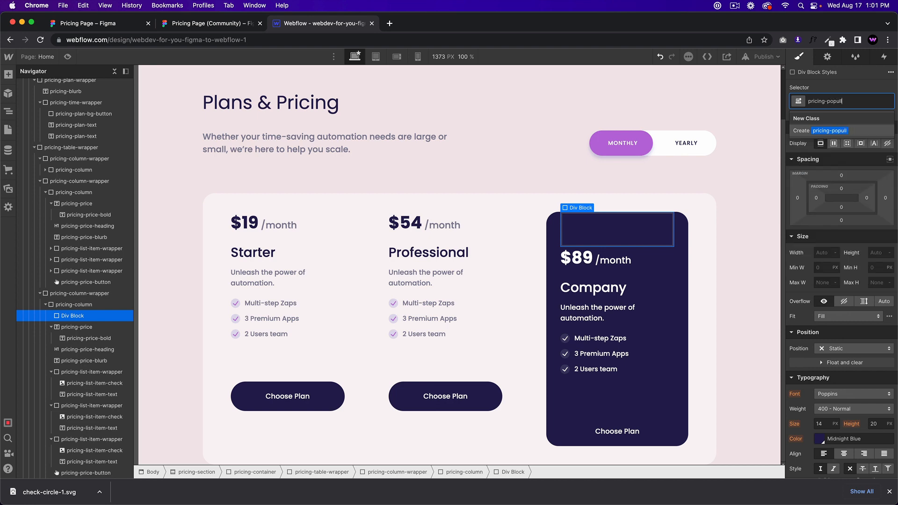
{"action": "type", "text": "ar"}
{"action": "key", "text": "Return"}
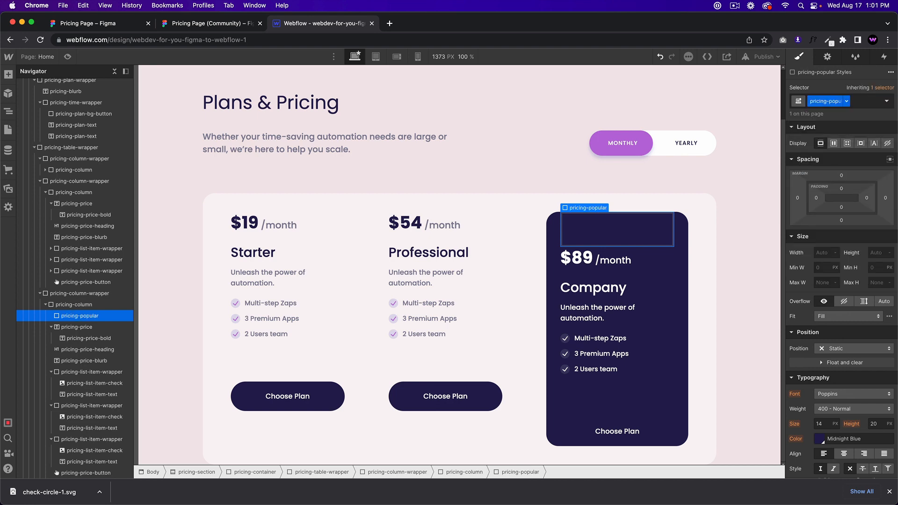
Step: Copy the badge's #403879 colour from Figma and set it as the block's background
{"action": "left_click", "coordinate": [206, 23]}
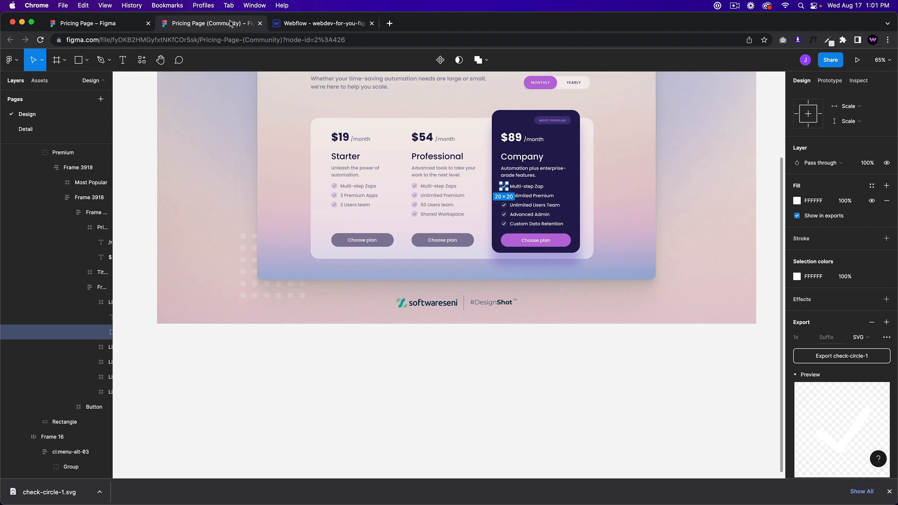
{"action": "scroll", "coordinate": [536, 121], "scroll_direction": "up", "scroll_amount": 5}
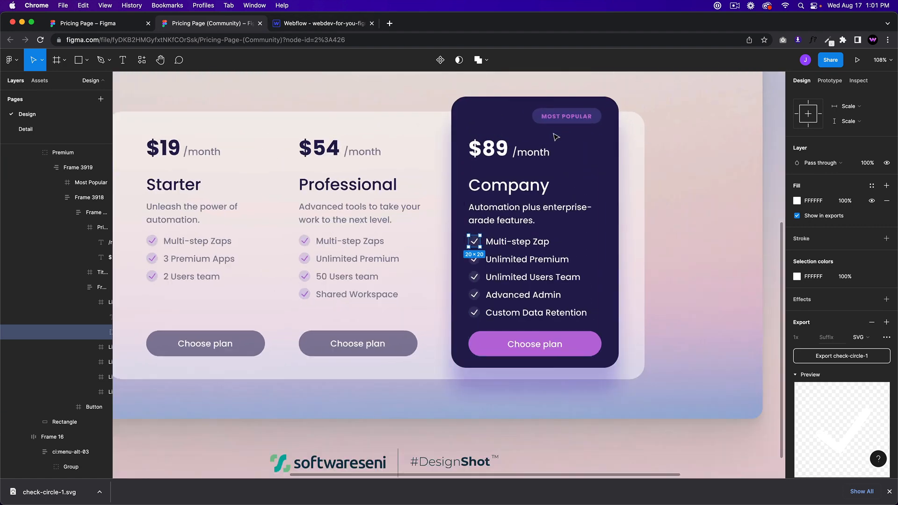
{"action": "left_click", "coordinate": [536, 116]}
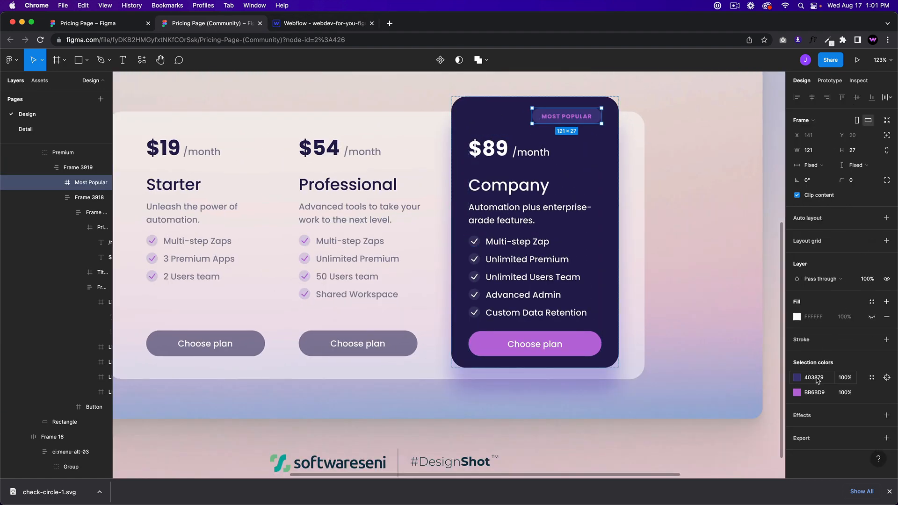
{"action": "left_click", "coordinate": [817, 379]}
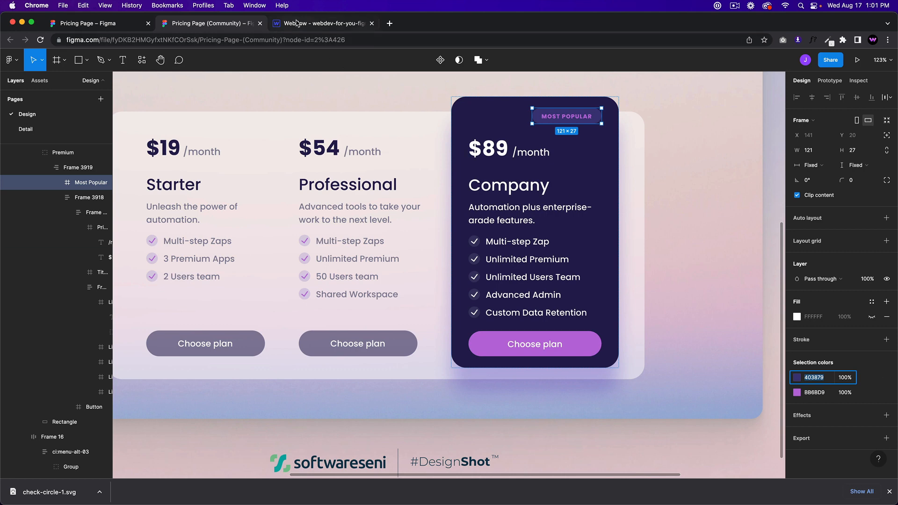
{"action": "left_click", "coordinate": [296, 23]}
{"action": "scroll", "coordinate": [851, 403], "scroll_direction": "down", "scroll_amount": 3}
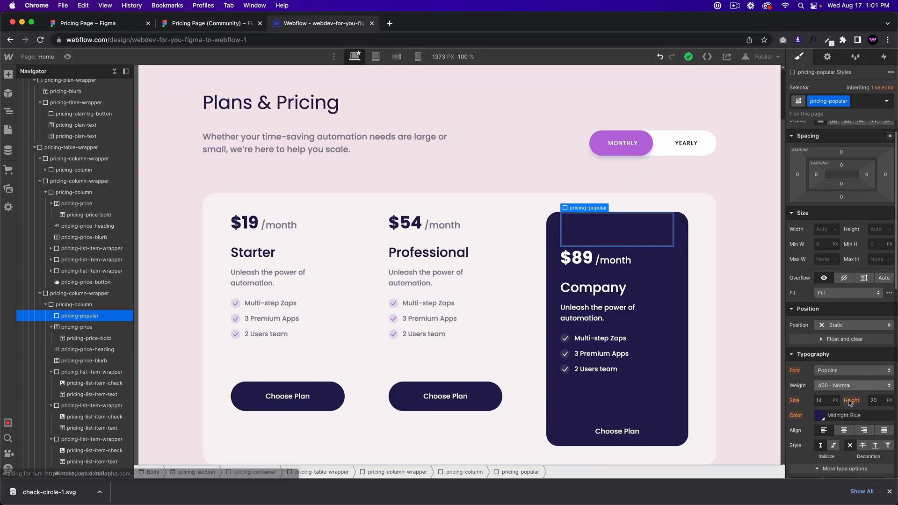
{"action": "left_click", "coordinate": [863, 415]}
{"action": "scroll", "coordinate": [837, 410], "scroll_direction": "down", "scroll_amount": 5}
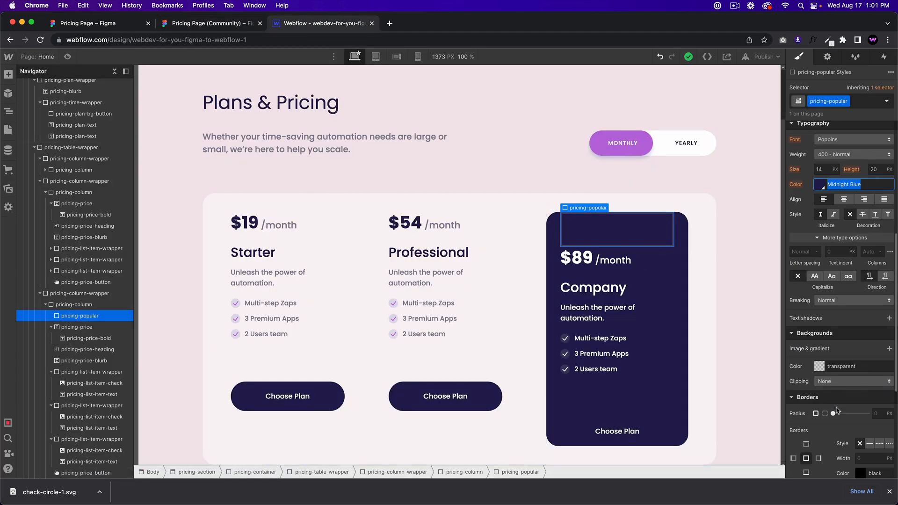
{"action": "left_click", "coordinate": [860, 366]}
{"action": "type", "text": "403879"}
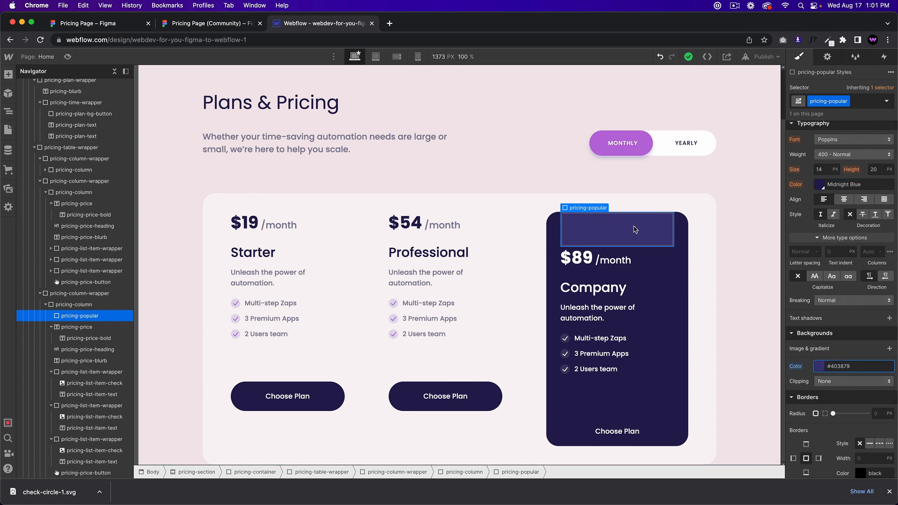
{"action": "left_click", "coordinate": [635, 229]}
{"action": "key", "text": "super+e"}
Step: Insert a Text Block into the badge and copy the #BB6BD9 text colour from Figma
{"action": "type", "text": "text block"}
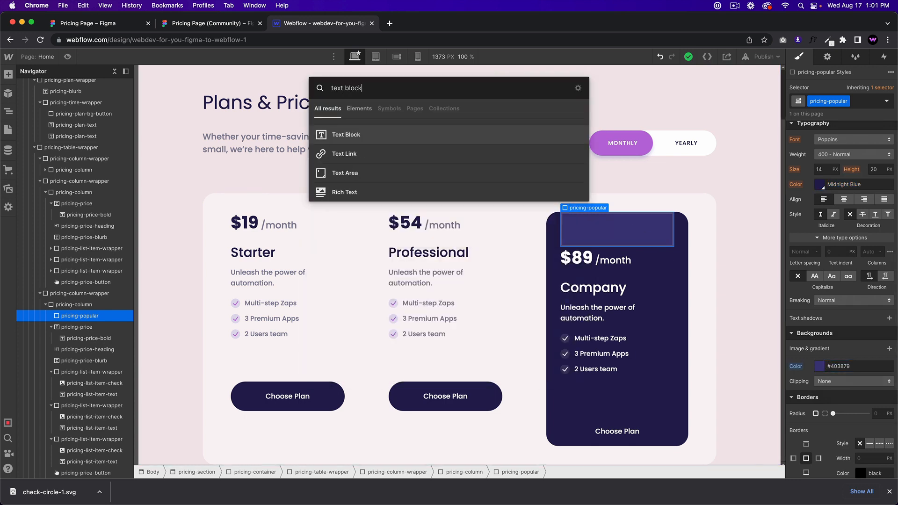
{"action": "key", "text": "Return"}
{"action": "left_click", "coordinate": [243, 27]}
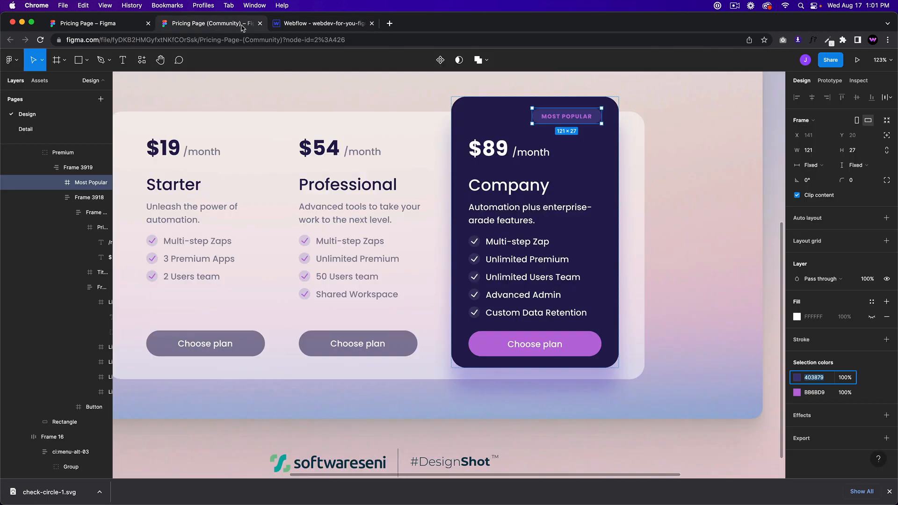
{"action": "double_click", "coordinate": [568, 116]}
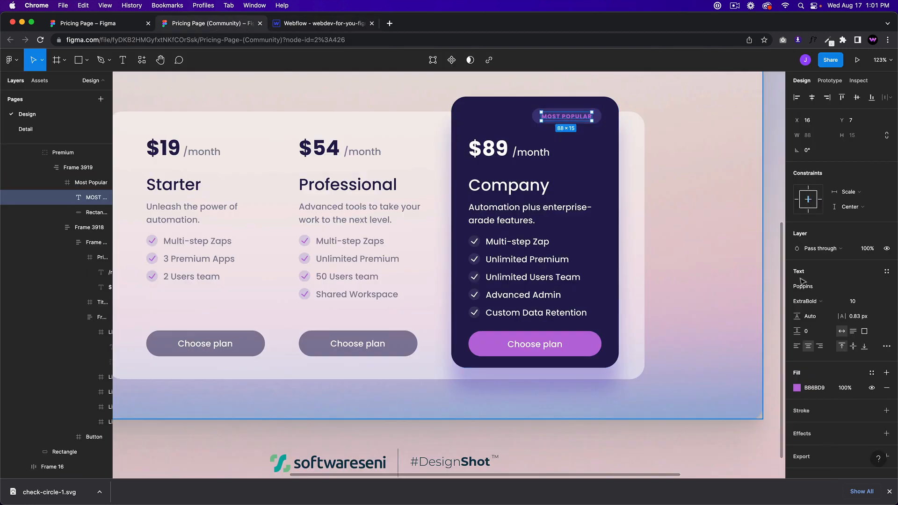
{"action": "left_click", "coordinate": [816, 388]}
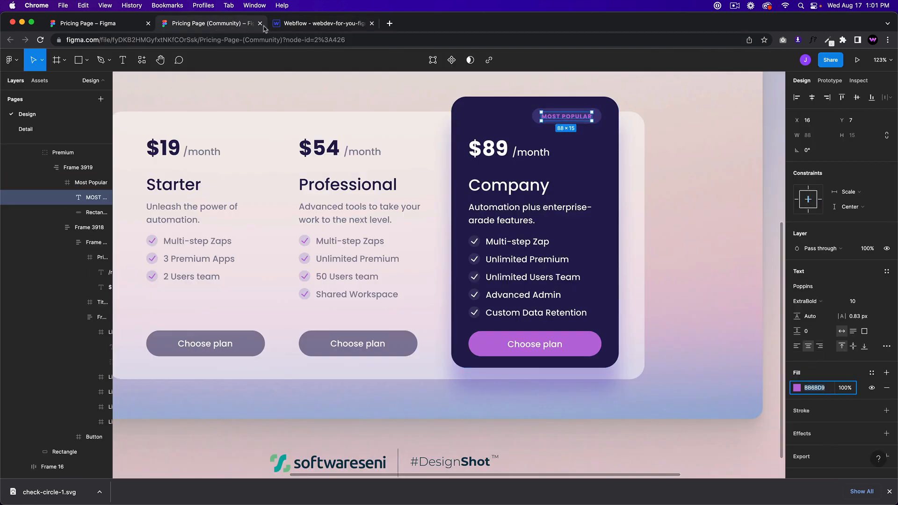
{"action": "left_click", "coordinate": [318, 26]}
Step: Give the text the class pricing-popular-text with text colour #bb6bd9
{"action": "left_click", "coordinate": [619, 236]}
{"action": "left_click", "coordinate": [825, 96]}
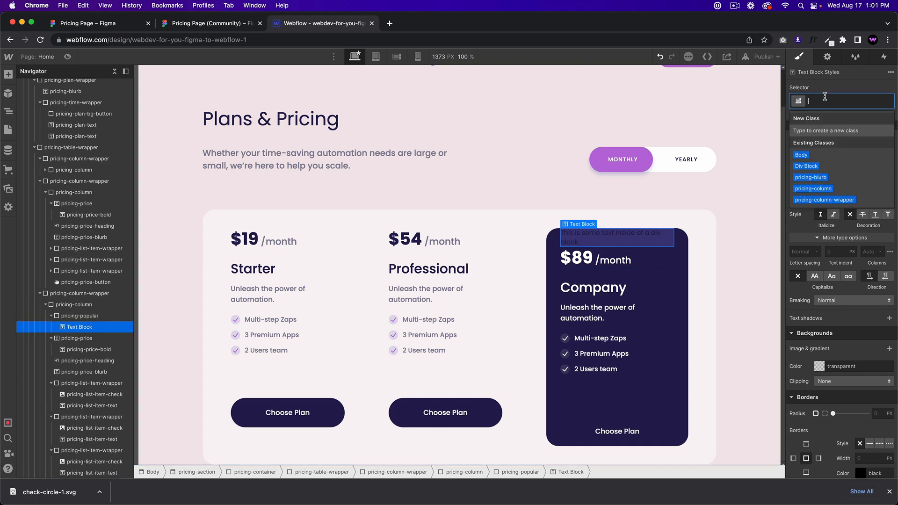
{"action": "type", "text": "pricing-m"}
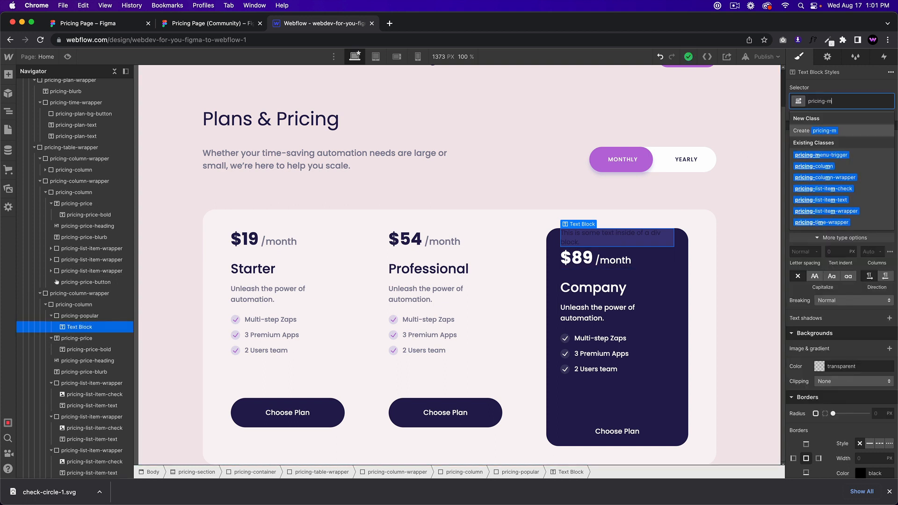
{"action": "key", "text": "BackSpace"}
{"action": "type", "text": "pop"}
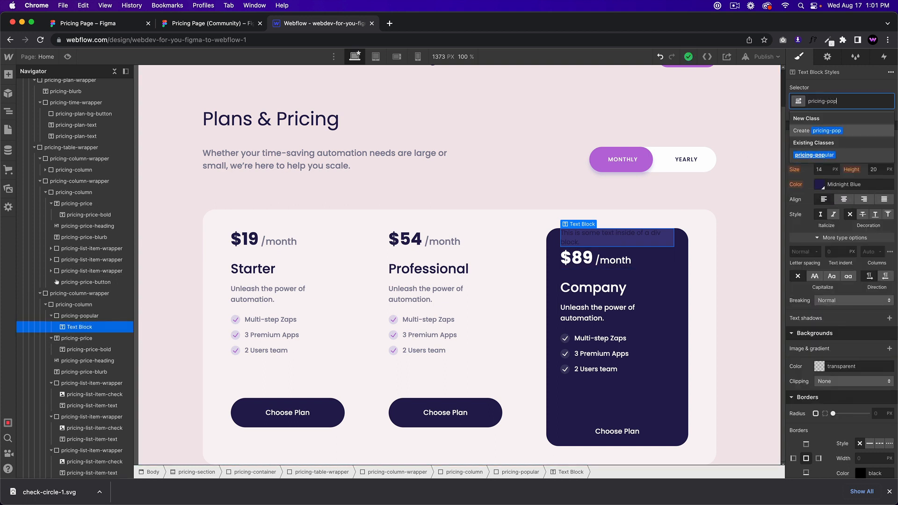
{"action": "type", "text": "ular-text"}
{"action": "key", "text": "Return"}
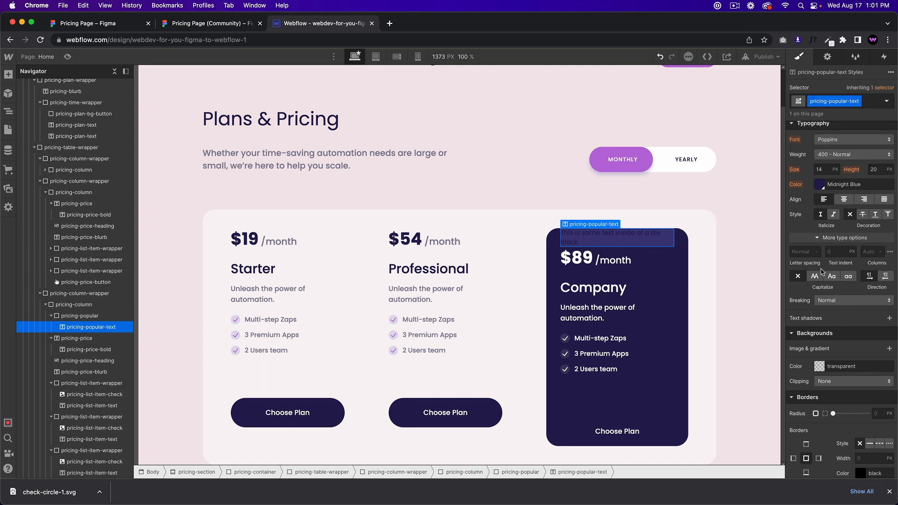
{"action": "left_click", "coordinate": [864, 218]}
{"action": "type", "text": "#bb6bd9"}
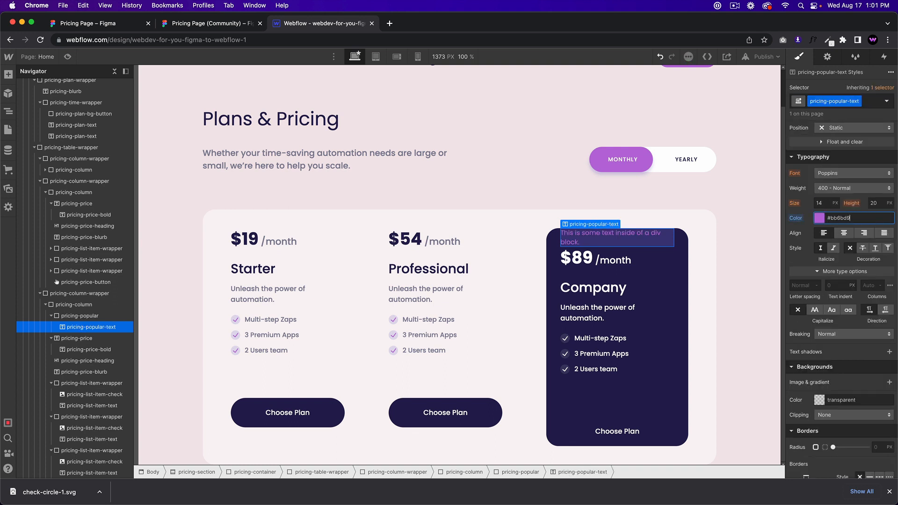
Step: Style the label uppercase with 1px letter spacing, font size 10 and line height 15
{"action": "key", "text": "ctrl+shift+Tab"}
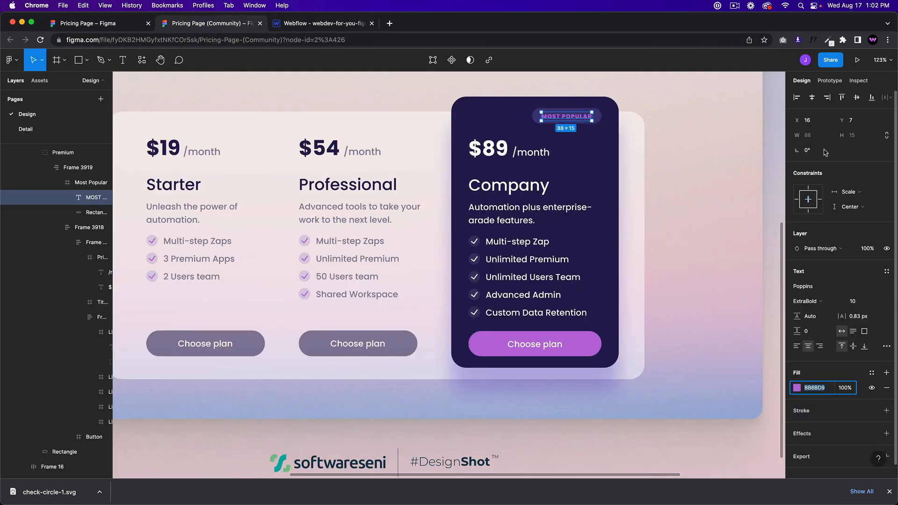
{"action": "left_click", "coordinate": [858, 80]}
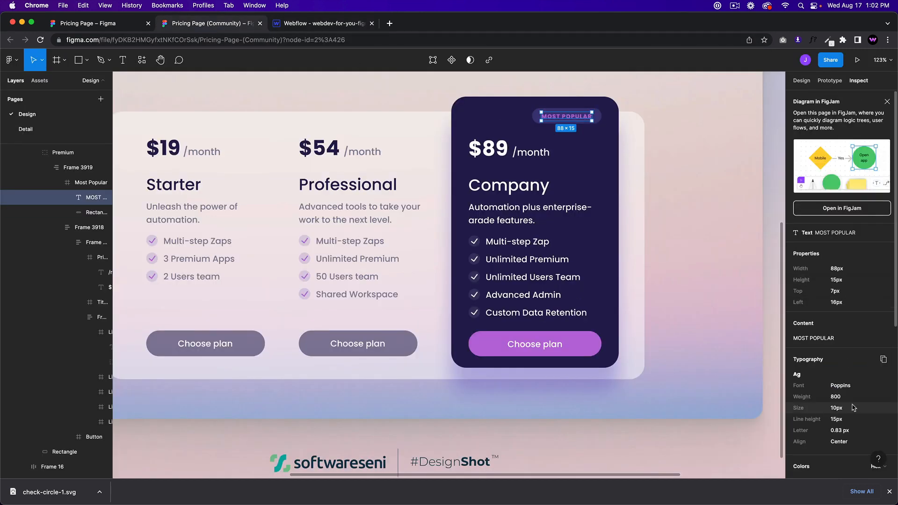
{"action": "left_click", "coordinate": [287, 26]}
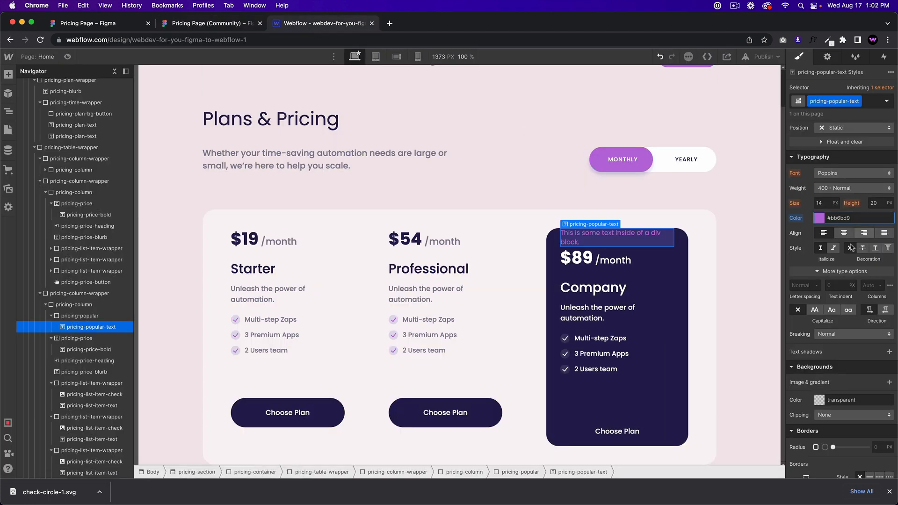
{"action": "left_click", "coordinate": [814, 310]}
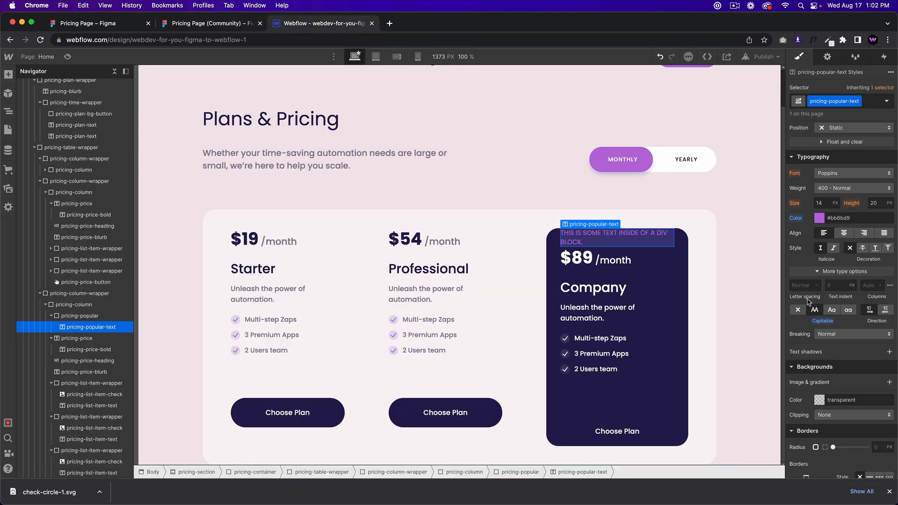
{"action": "left_click", "coordinate": [801, 286]}
{"action": "type", "text": "1"}
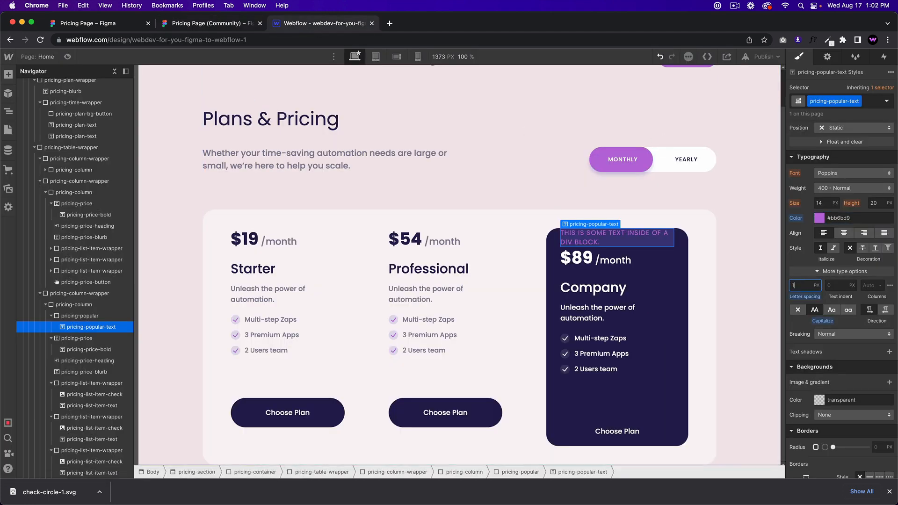
{"action": "left_click", "coordinate": [822, 204]}
{"action": "type", "text": "10"}
{"action": "key", "text": "Tab"}
{"action": "type", "text": "15"}
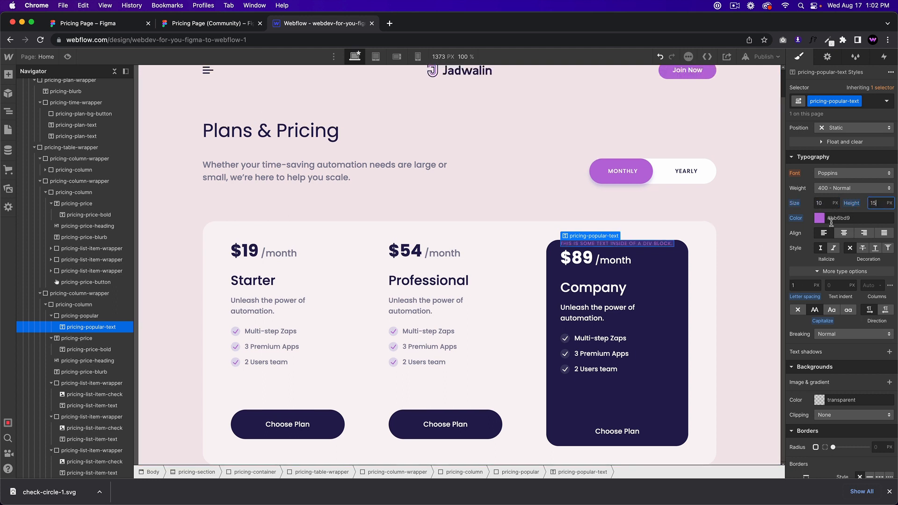
Step: Replace the placeholder with MOST POPULAR and centre-align the text
{"action": "triple_click", "coordinate": [616, 244]}
{"action": "type", "text": "MOST POPULAR"}
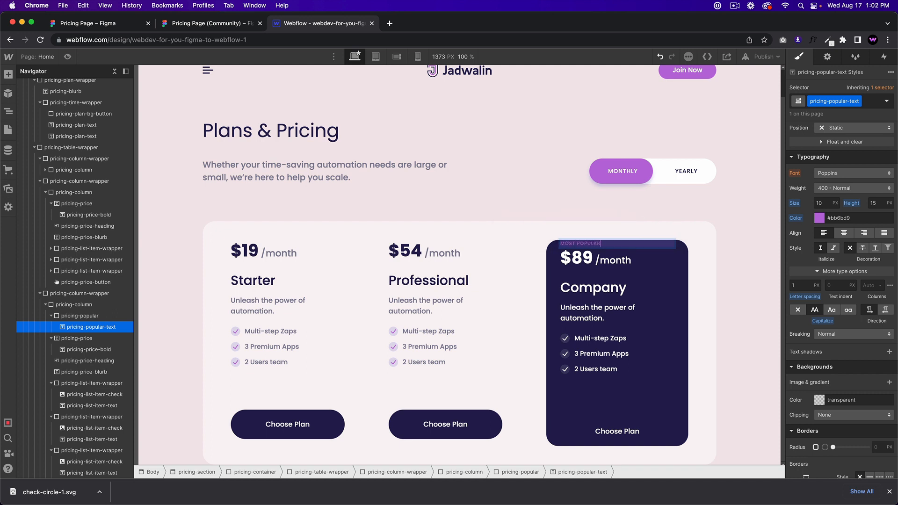
{"action": "key", "text": "Escape"}
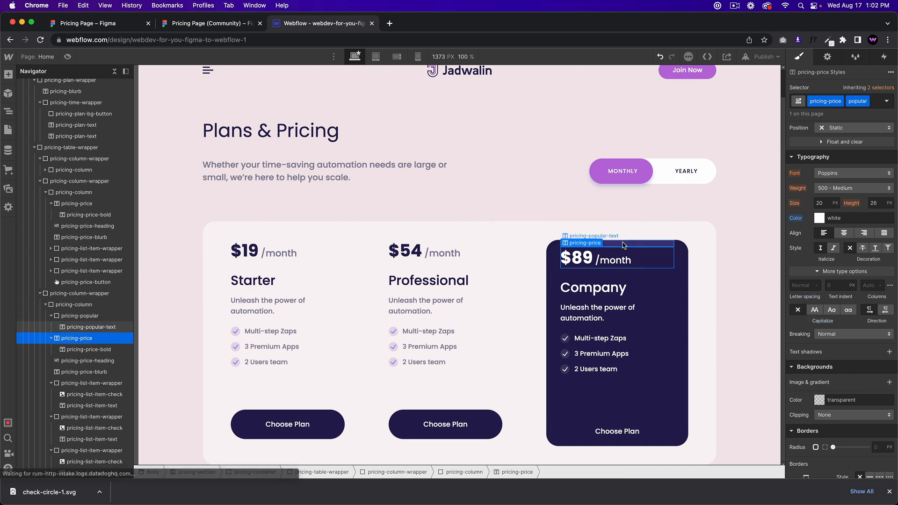
{"action": "left_click", "coordinate": [206, 23]}
{"action": "left_click", "coordinate": [323, 24]}
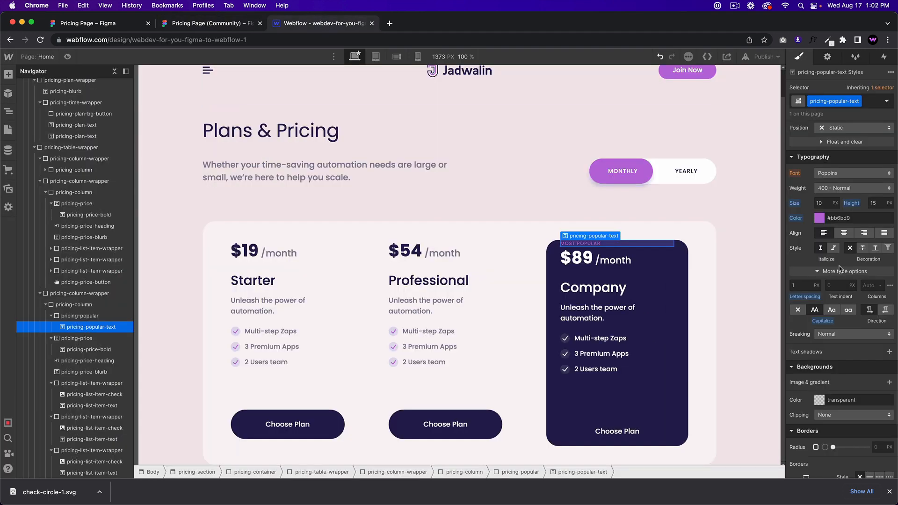
{"action": "left_click", "coordinate": [843, 233]}
Step: Add 10px top and bottom padding to the pricing-popular badge
{"action": "scroll", "coordinate": [819, 247], "scroll_direction": "up", "scroll_amount": 5}
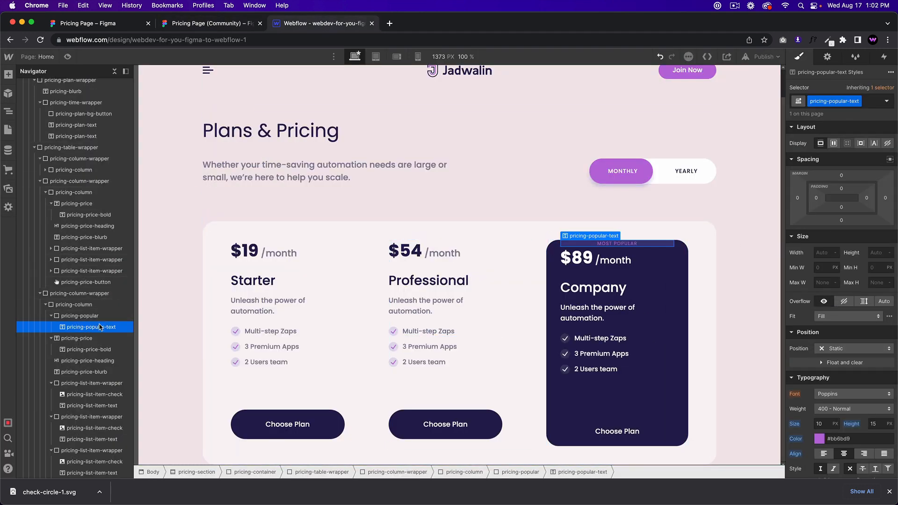
{"action": "left_click", "coordinate": [79, 316]}
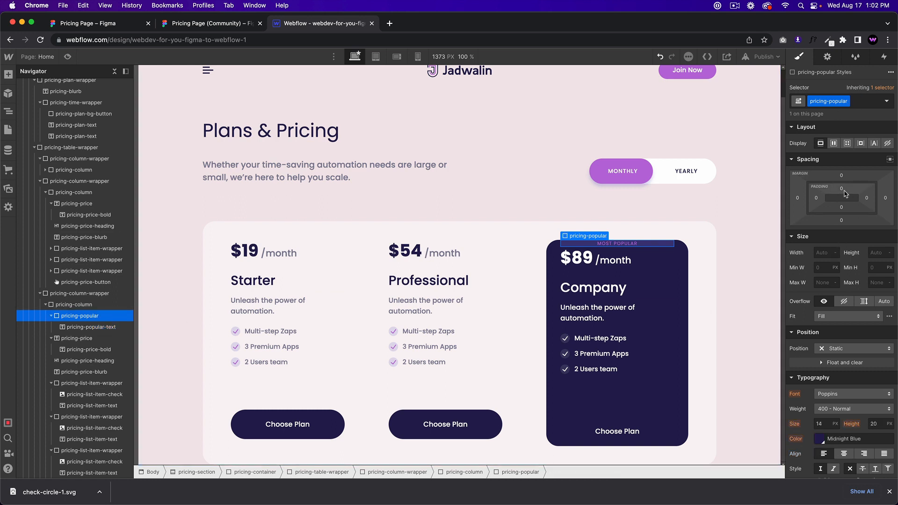
{"action": "left_click_drag", "start_coordinate": [845, 193], "coordinate": [845, 196]}
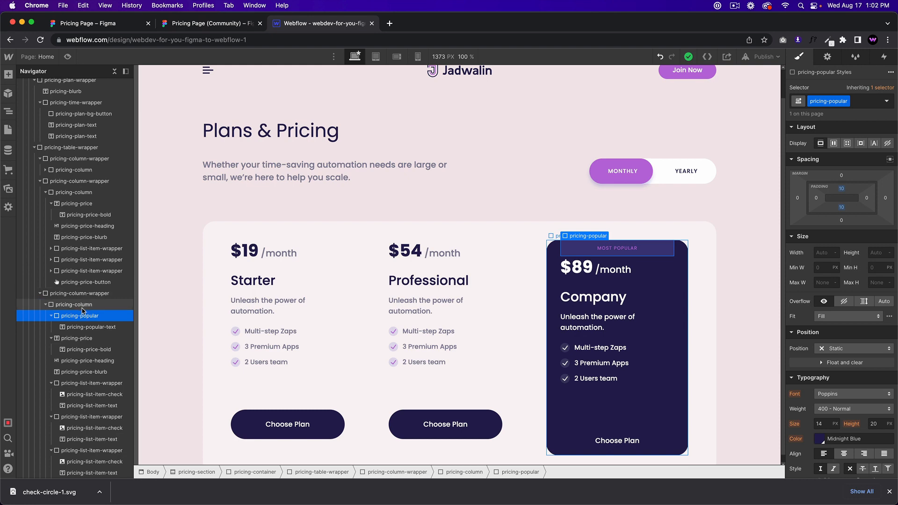
Step: Make the Company pricing-column a vertical flex stack, undo the end alignment, and show the badge's alignment settings
{"action": "left_click", "coordinate": [200, 26]}
{"action": "left_click", "coordinate": [341, 29]}
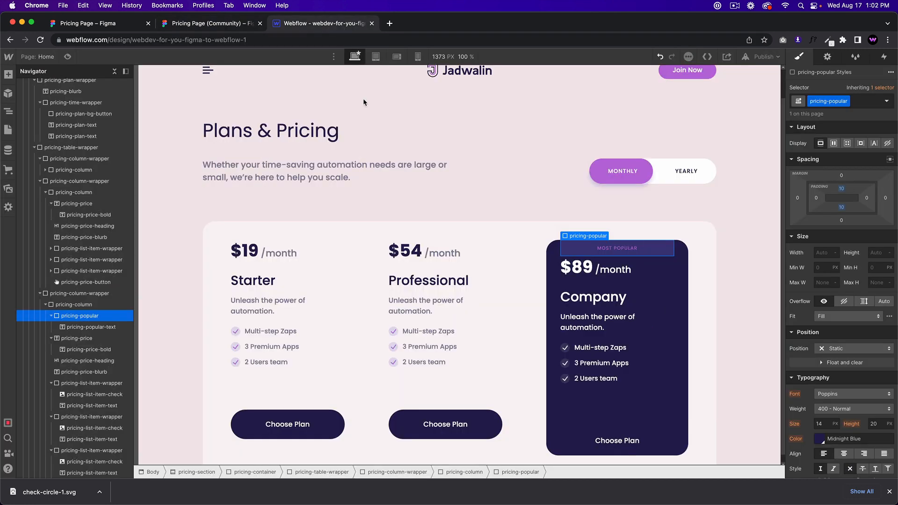
{"action": "left_click", "coordinate": [553, 258]}
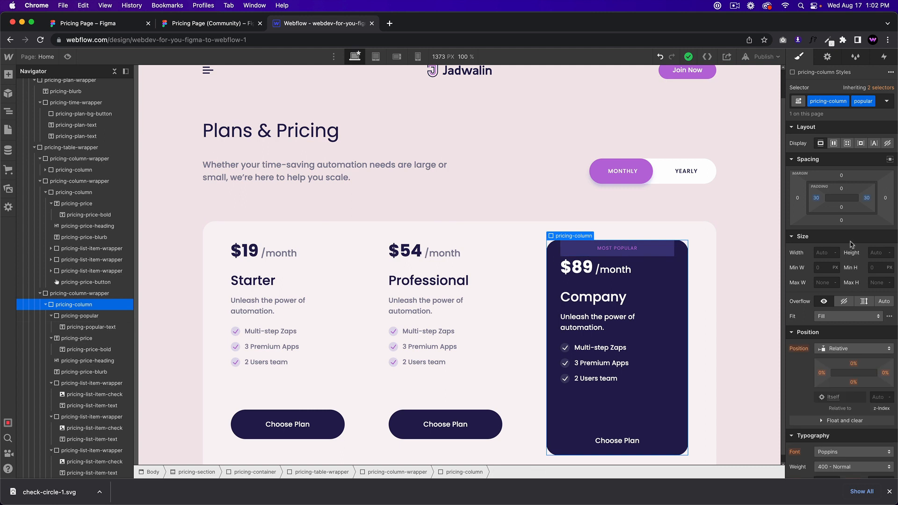
{"action": "left_click", "coordinate": [833, 143]}
{"action": "left_click", "coordinate": [864, 167]}
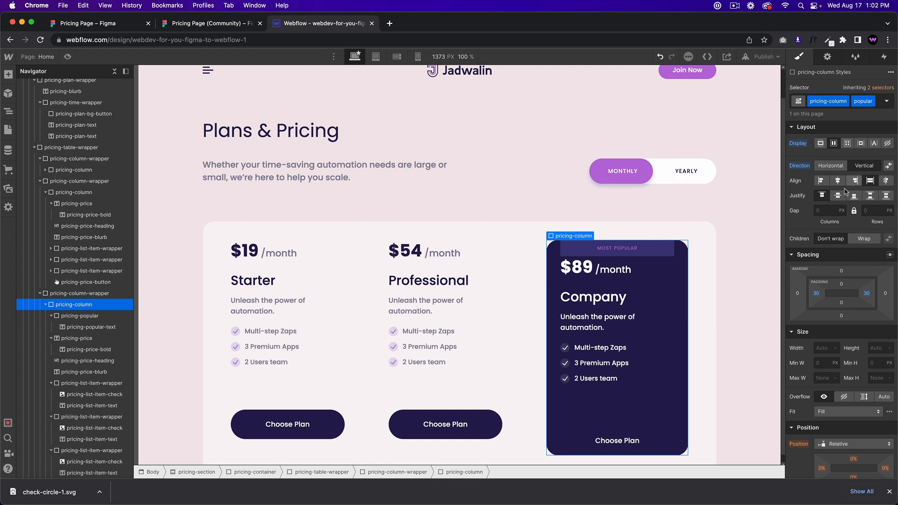
{"action": "left_click", "coordinate": [855, 182]}
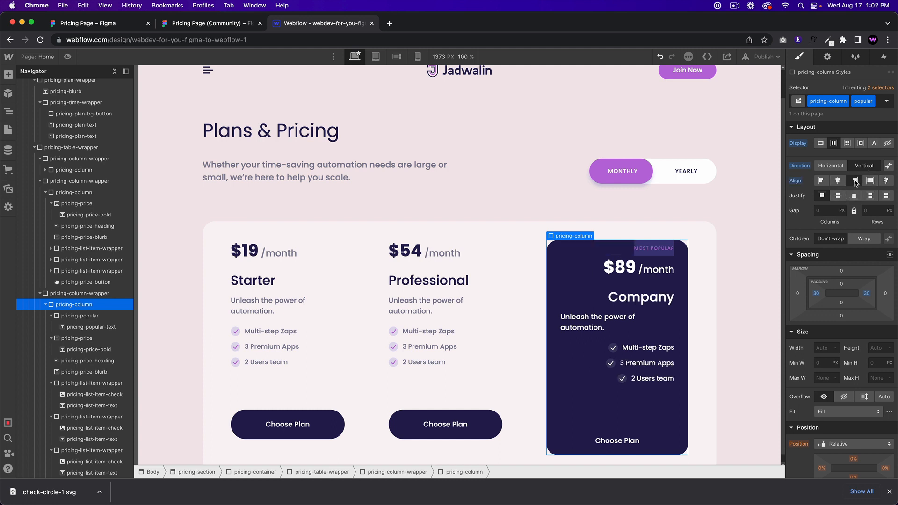
{"action": "key", "text": "super+z"}
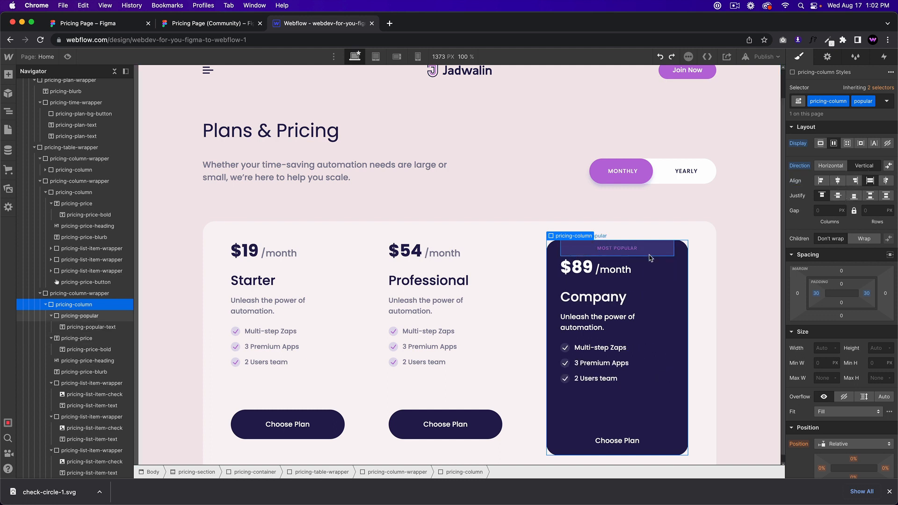
{"action": "left_click", "coordinate": [650, 253]}
{"action": "left_click", "coordinate": [839, 157]}
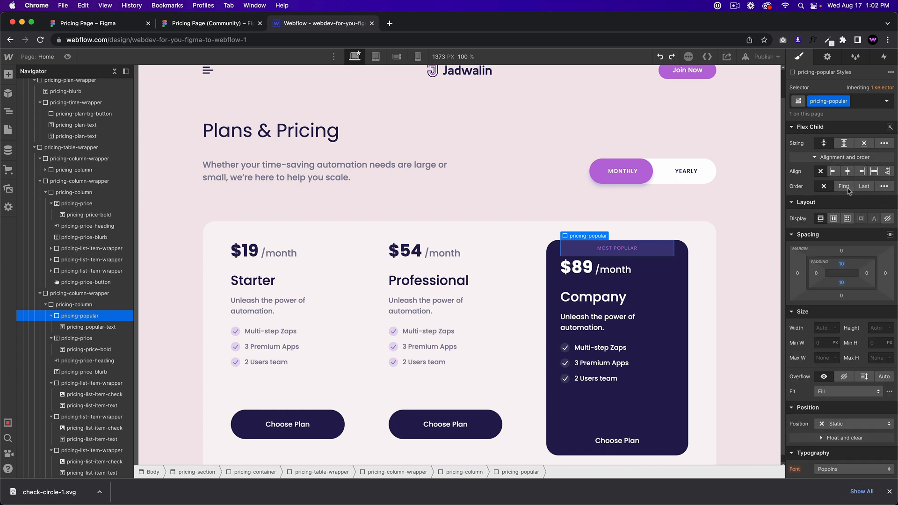
Step: Align the badge to the flex end and give it 10 px side padding
{"action": "left_click", "coordinate": [861, 171]}
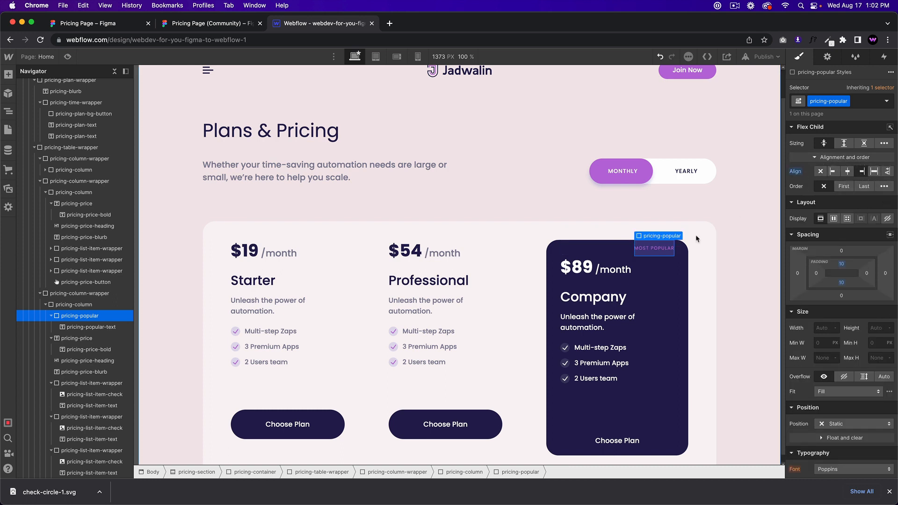
{"action": "left_click_drag", "start_coordinate": [817, 274], "coordinate": [825, 274]}
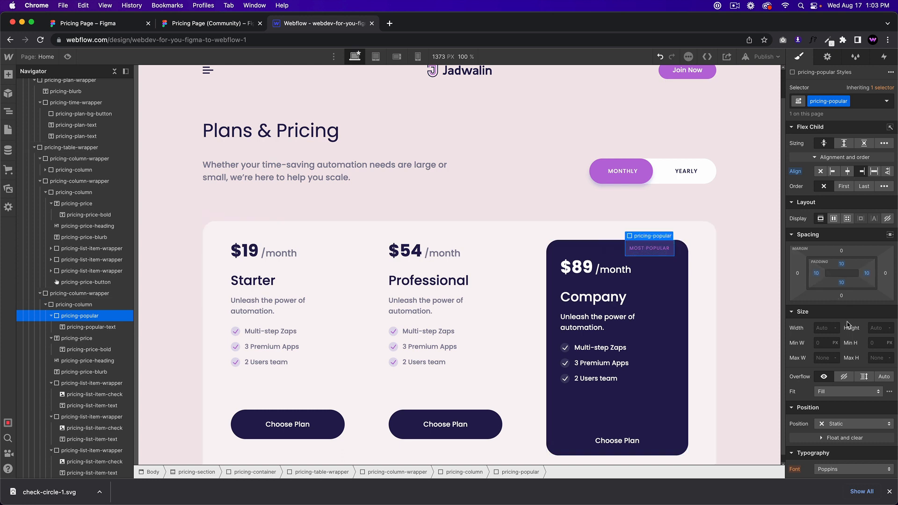
{"action": "scroll", "coordinate": [852, 332], "scroll_direction": "down", "scroll_amount": 2}
{"action": "scroll", "coordinate": [852, 332], "scroll_direction": "down", "scroll_amount": 10}
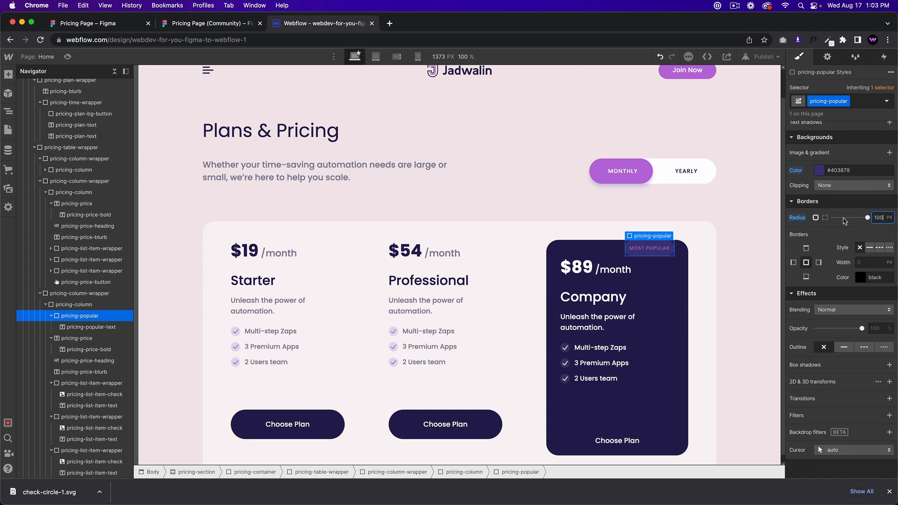
{"action": "scroll", "coordinate": [795, 220], "scroll_direction": "up", "scroll_amount": 10}
{"action": "left_click", "coordinate": [211, 23]}
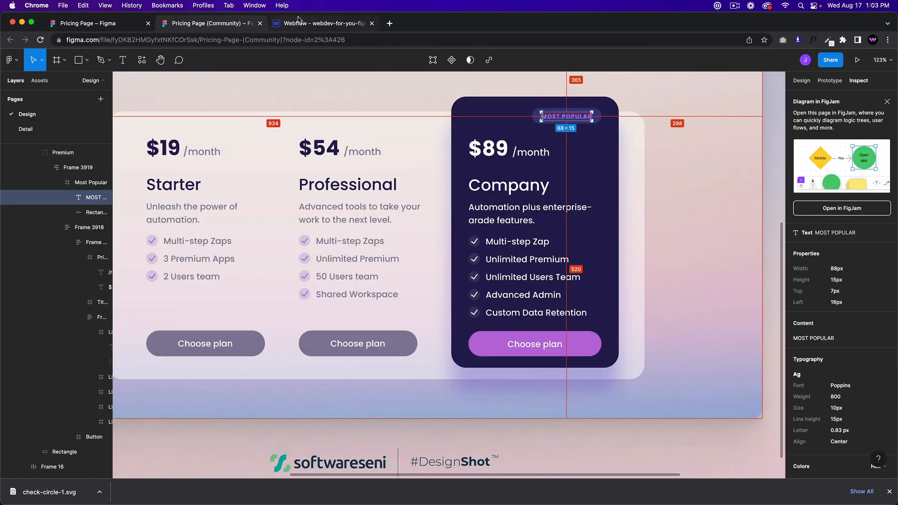
{"action": "left_click", "coordinate": [325, 28]}
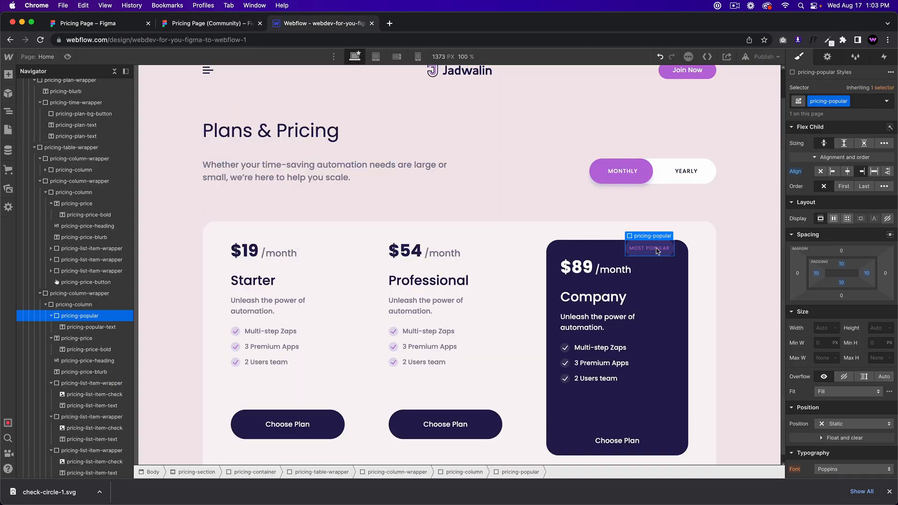
Step: Make the MOST POPULAR text 700 Bold and add margin above and below the badge
{"action": "left_click", "coordinate": [833, 409]}
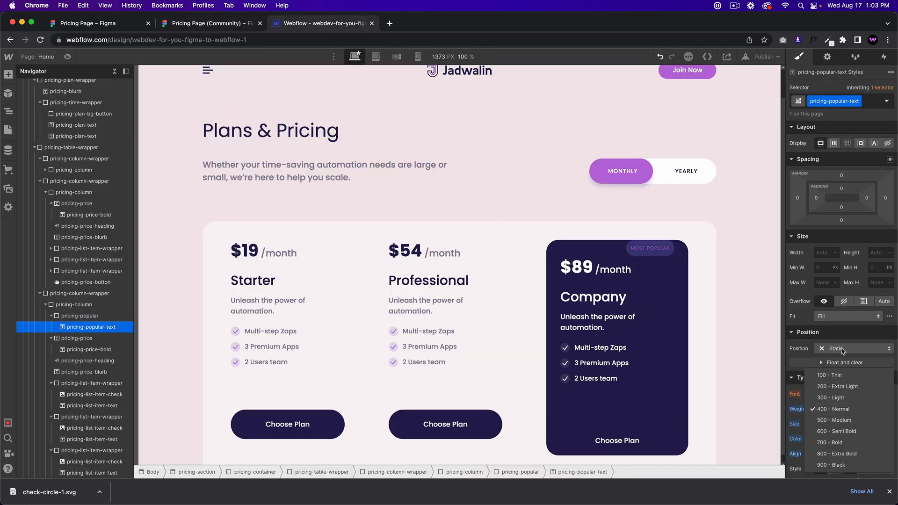
{"action": "left_click", "coordinate": [842, 439]}
{"action": "left_click", "coordinate": [635, 254]}
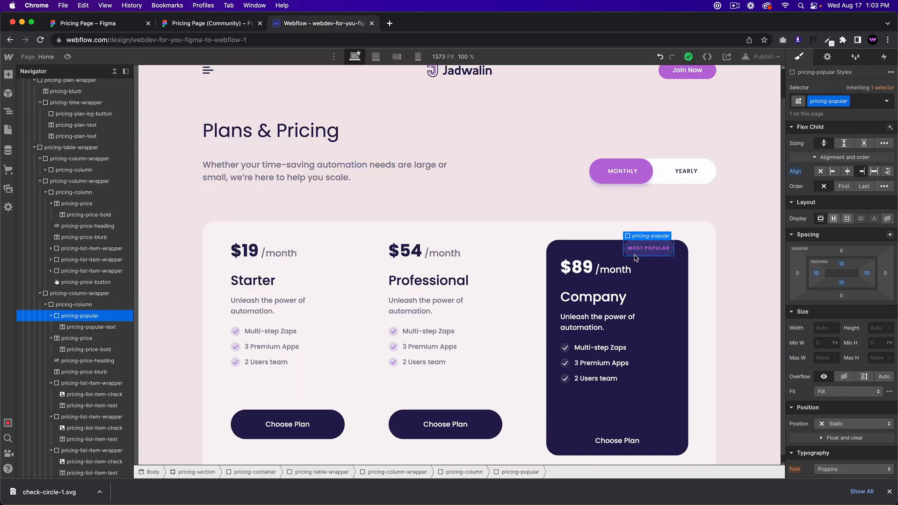
{"action": "left_click_drag", "start_coordinate": [840, 253], "coordinate": [840, 245]}
{"action": "left_click", "coordinate": [593, 310]}
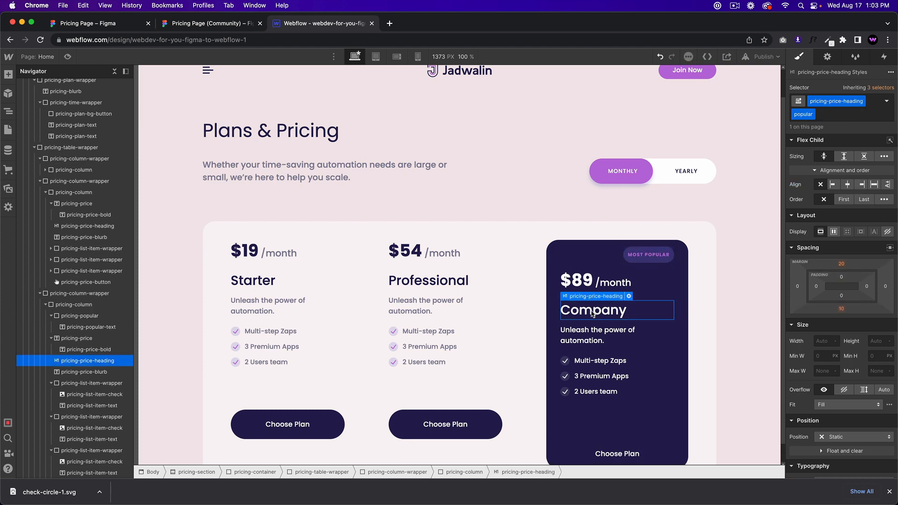
{"action": "left_click", "coordinate": [263, 26]}
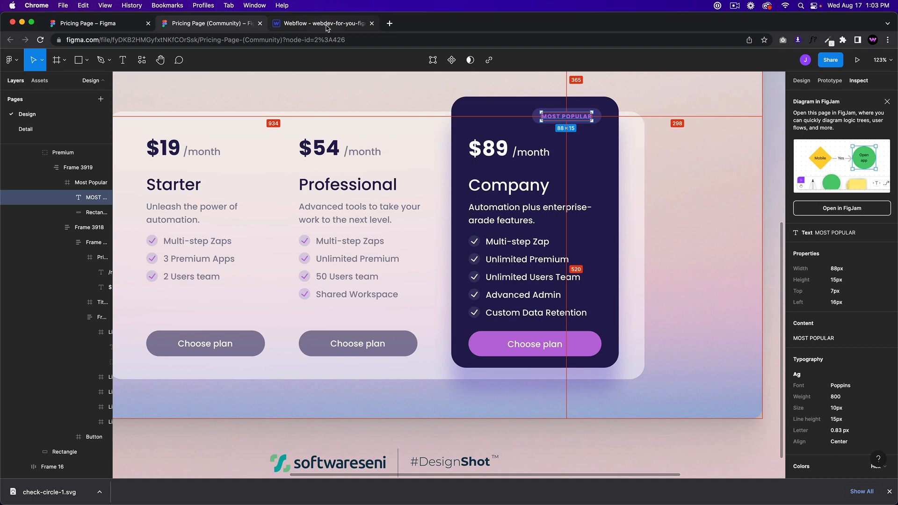
{"action": "left_click", "coordinate": [323, 24]}
Step: Reduce the badge's top and bottom padding to 7 px, then compare the card with Figma
{"action": "left_click", "coordinate": [648, 255]}
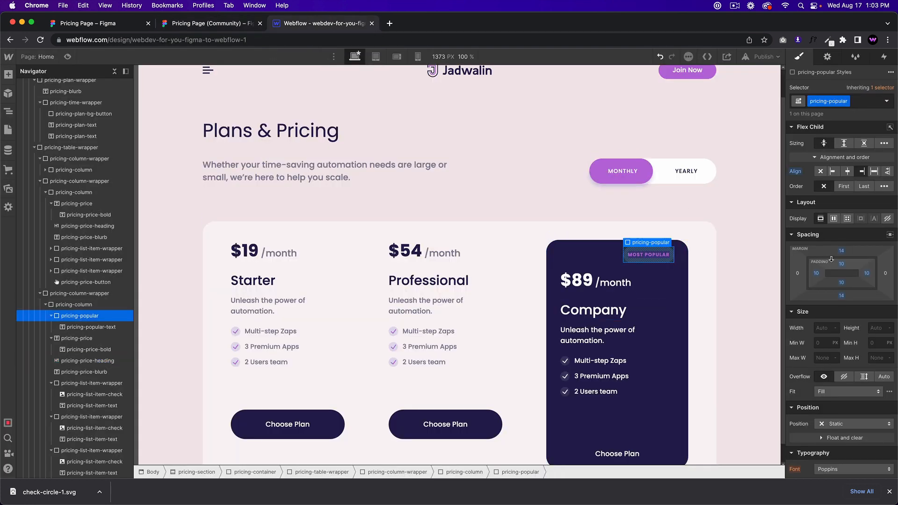
{"action": "left_click_drag", "start_coordinate": [841, 260], "coordinate": [841, 248]}
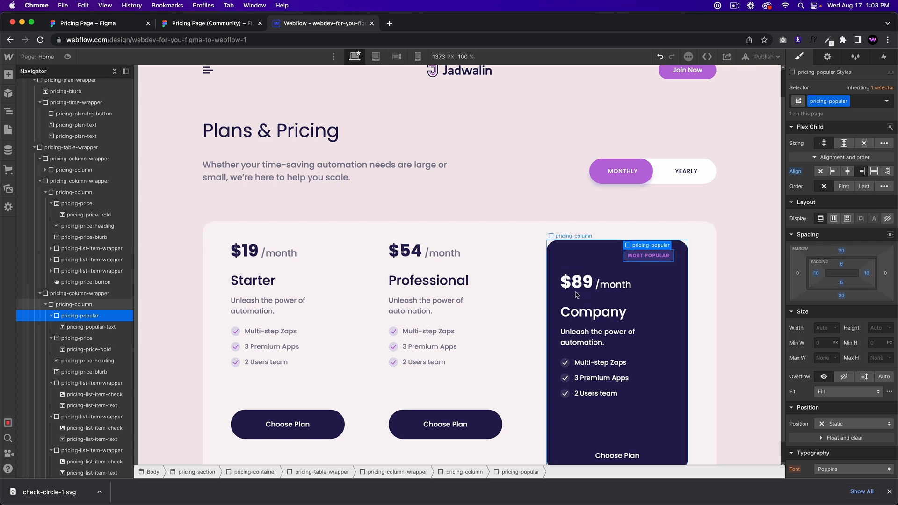
{"action": "left_click", "coordinate": [578, 296]}
{"action": "left_click", "coordinate": [184, 27]}
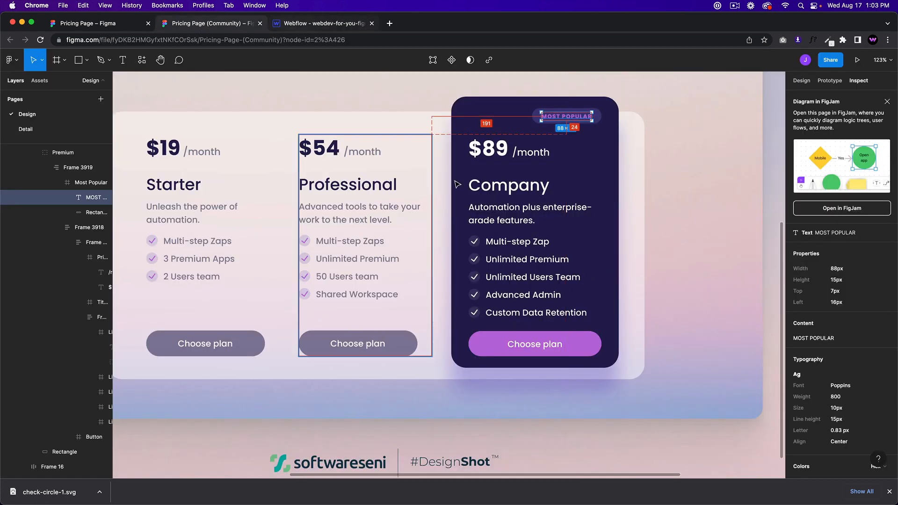
{"action": "left_click", "coordinate": [318, 28]}
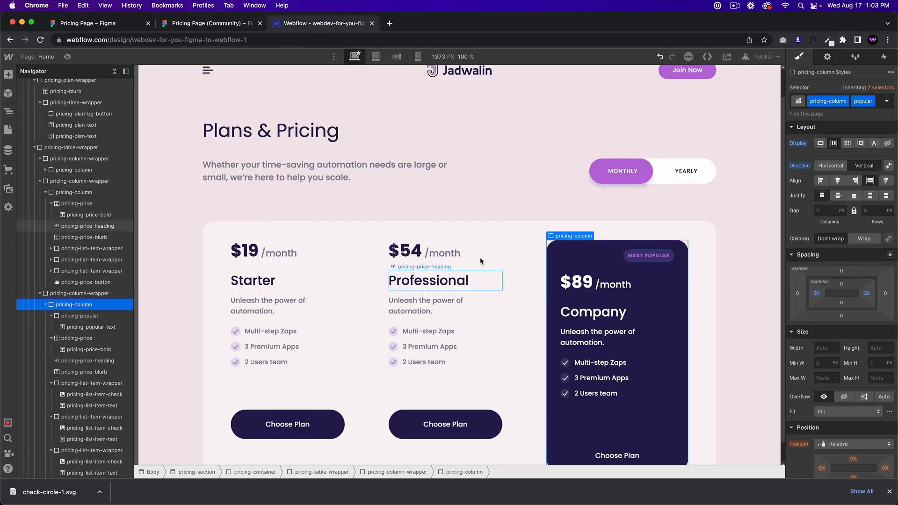
{"action": "left_click", "coordinate": [204, 24]}
{"action": "left_click", "coordinate": [312, 27]}
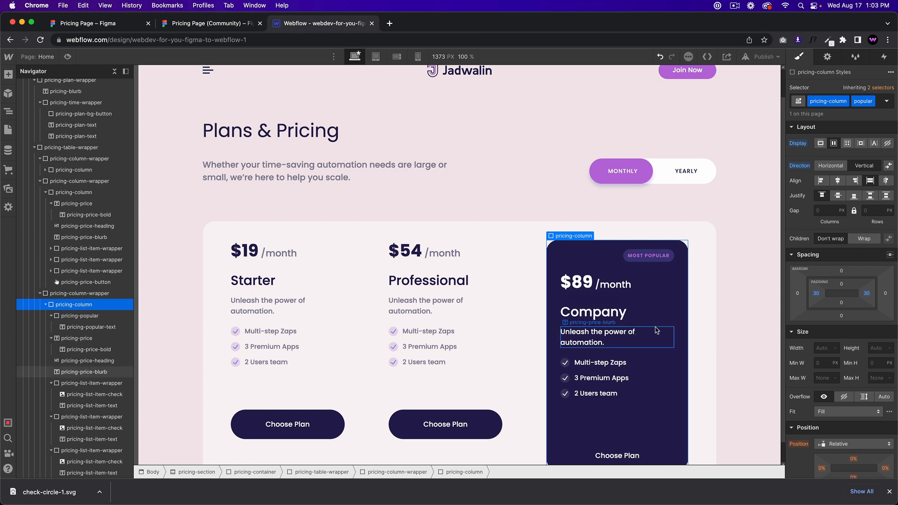
{"action": "left_click", "coordinate": [660, 310]}
{"action": "left_click", "coordinate": [669, 297]}
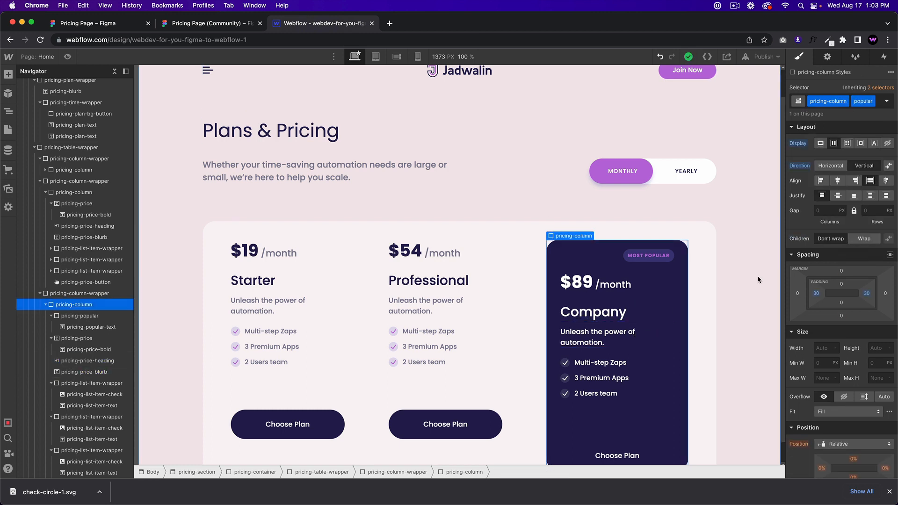
{"action": "left_click_drag", "start_coordinate": [865, 295], "coordinate": [870, 292]}
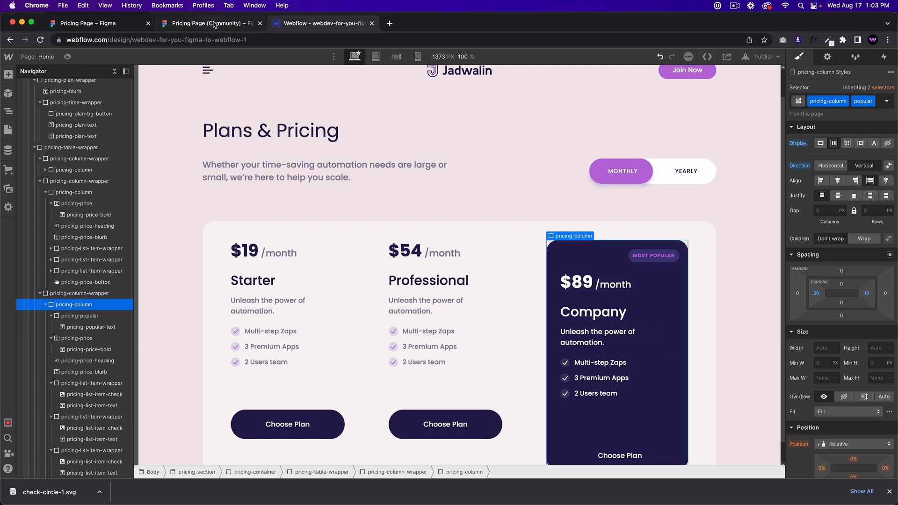
{"action": "left_click", "coordinate": [213, 23]}
{"action": "left_click", "coordinate": [326, 24]}
{"action": "left_click_drag", "start_coordinate": [866, 297], "coordinate": [864, 293]}
{"action": "left_click", "coordinate": [641, 345]}
{"action": "scroll", "coordinate": [669, 294], "scroll_direction": "down", "scroll_amount": 1}
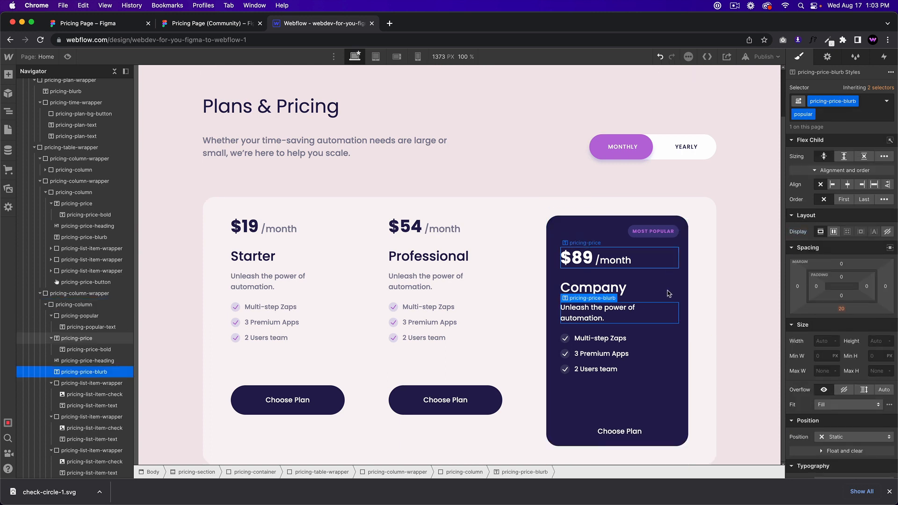
{"action": "left_click", "coordinate": [201, 24]}
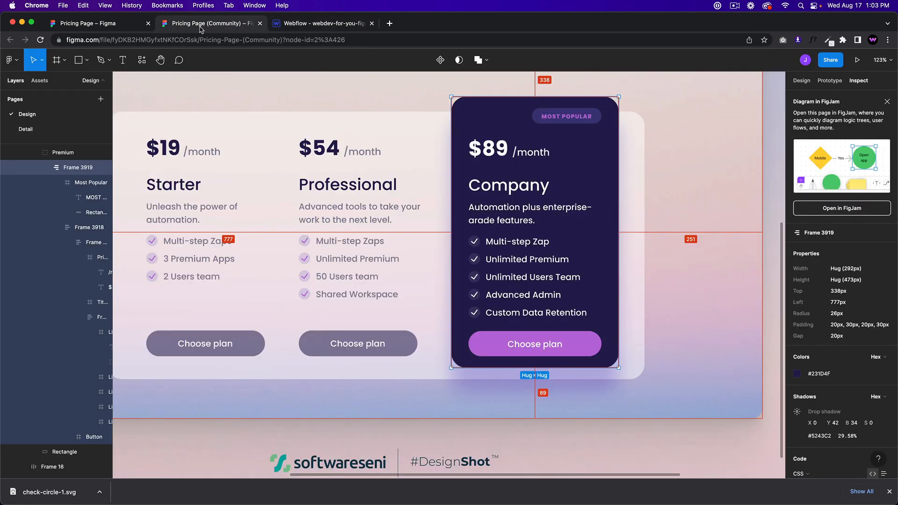
{"action": "left_click", "coordinate": [341, 24]}
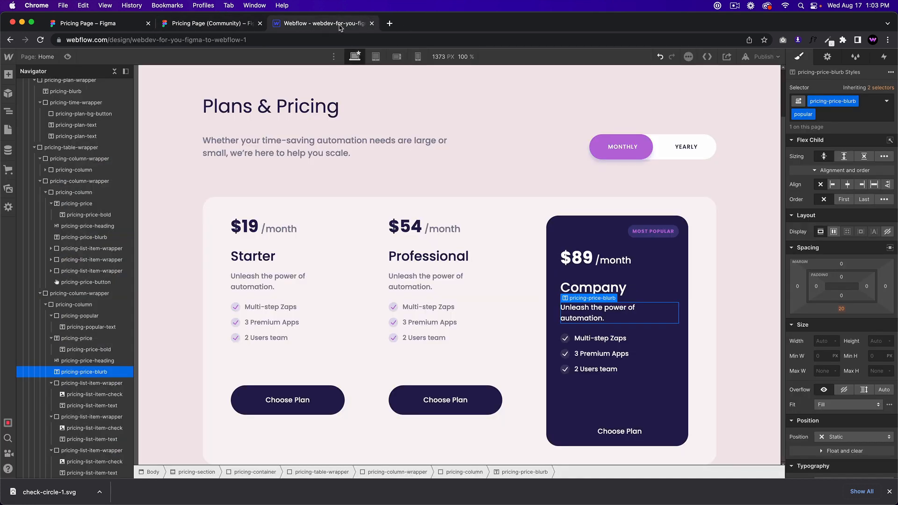
{"action": "left_click", "coordinate": [603, 426]}
{"action": "left_click", "coordinate": [588, 393]}
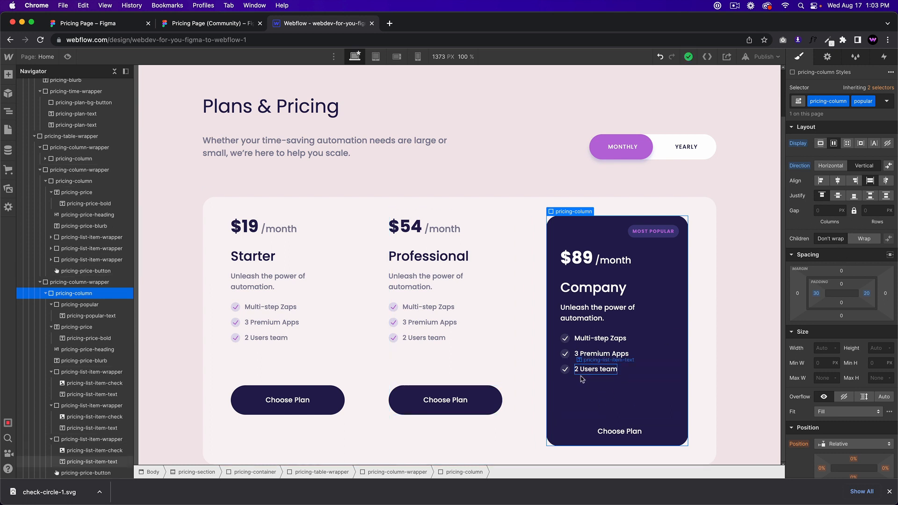
{"action": "left_click", "coordinate": [613, 428]}
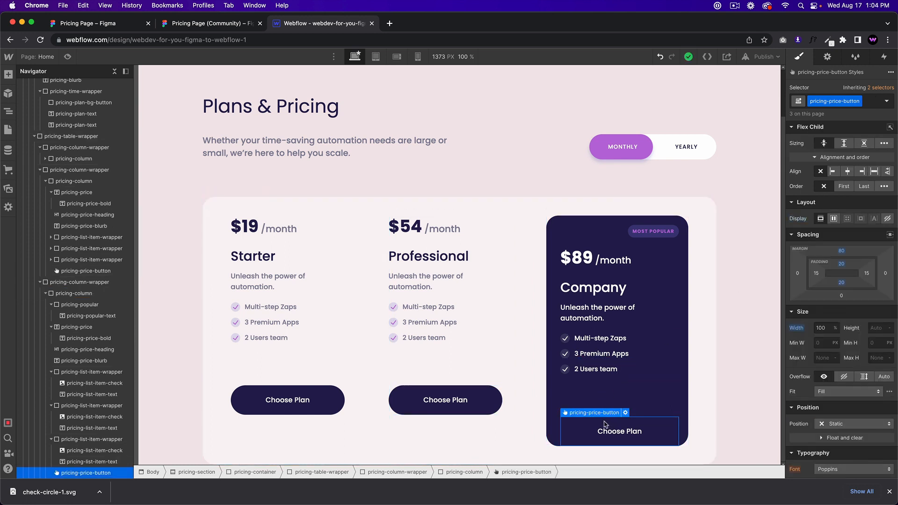
{"action": "left_click", "coordinate": [494, 401]}
{"action": "left_click", "coordinate": [468, 400]}
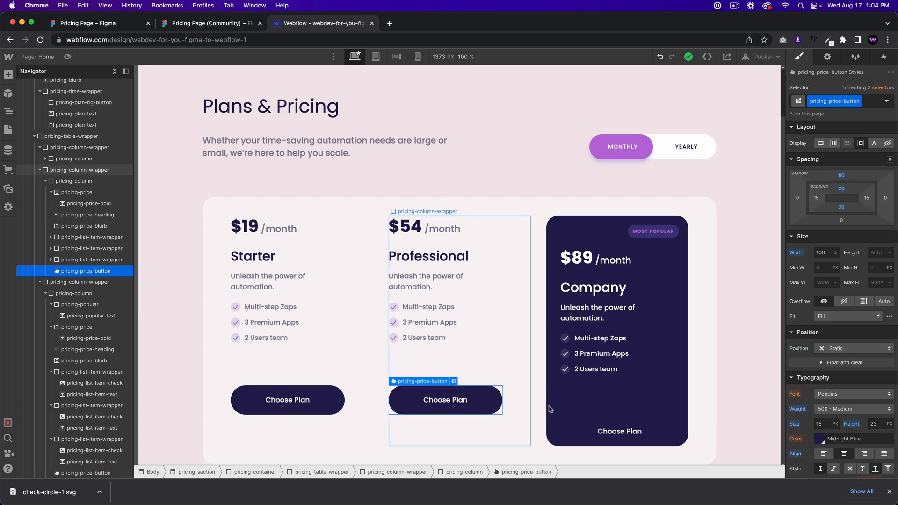
{"action": "left_click", "coordinate": [578, 426]}
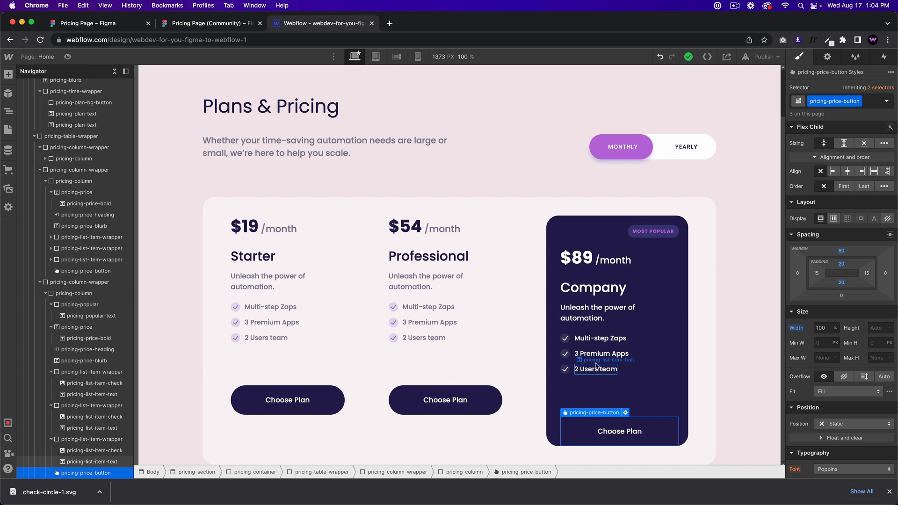
{"action": "left_click", "coordinate": [603, 318]}
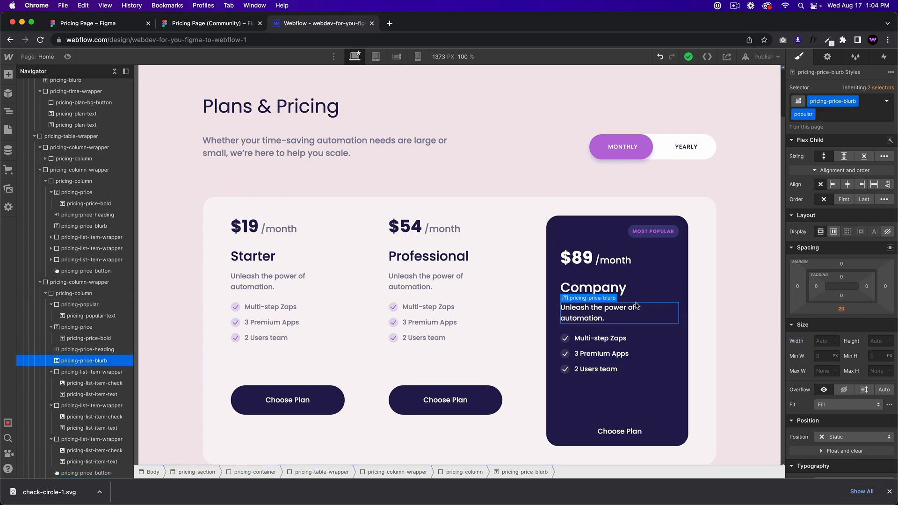
{"action": "left_click", "coordinate": [674, 283]}
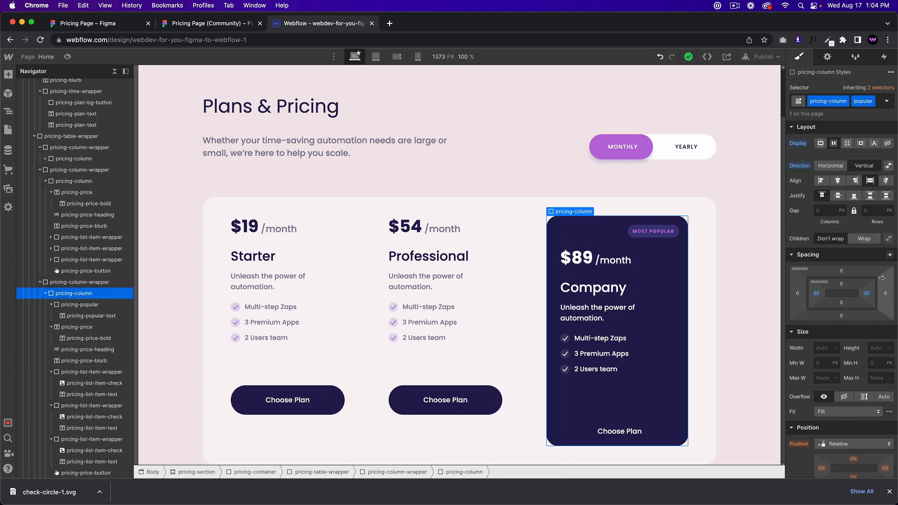
{"action": "left_click_drag", "start_coordinate": [872, 290], "coordinate": [885, 289]}
{"action": "key", "text": "super+z"}
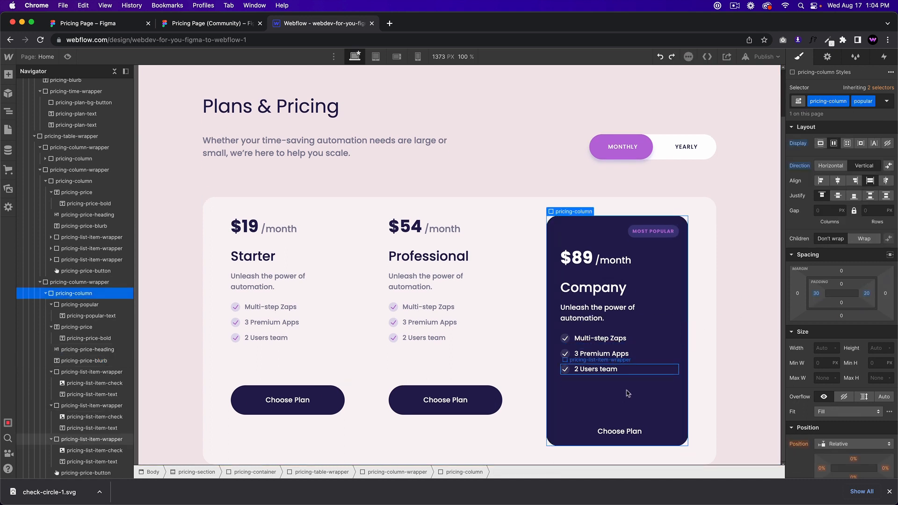
{"action": "left_click", "coordinate": [658, 369]}
{"action": "left_click", "coordinate": [666, 394]}
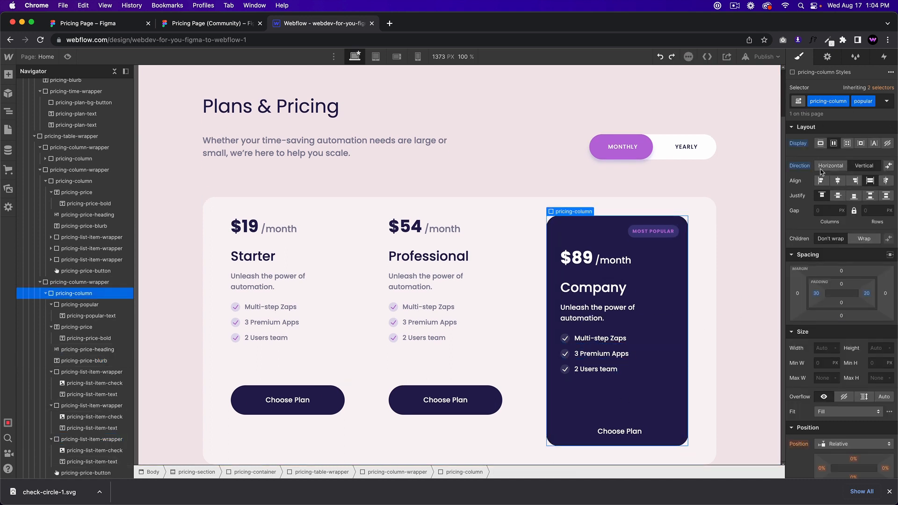
{"action": "left_click", "coordinate": [821, 142]}
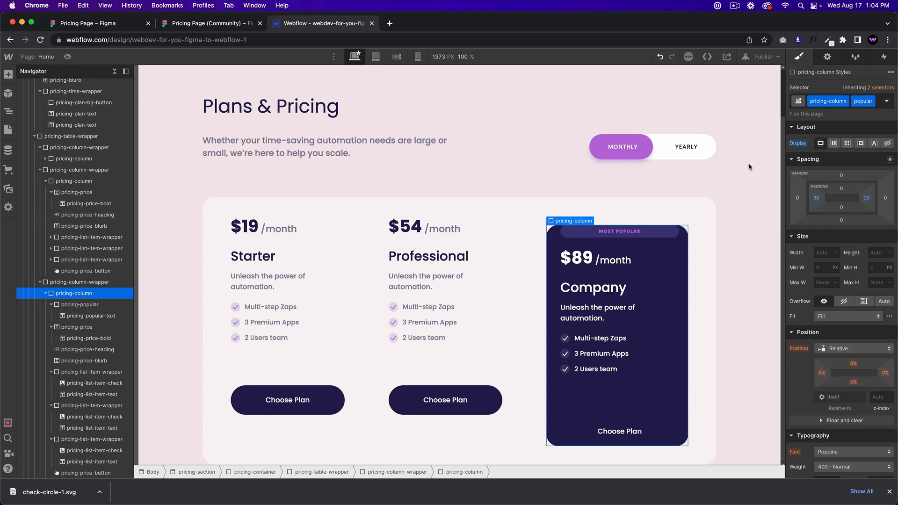
{"action": "key", "text": "super+z"}
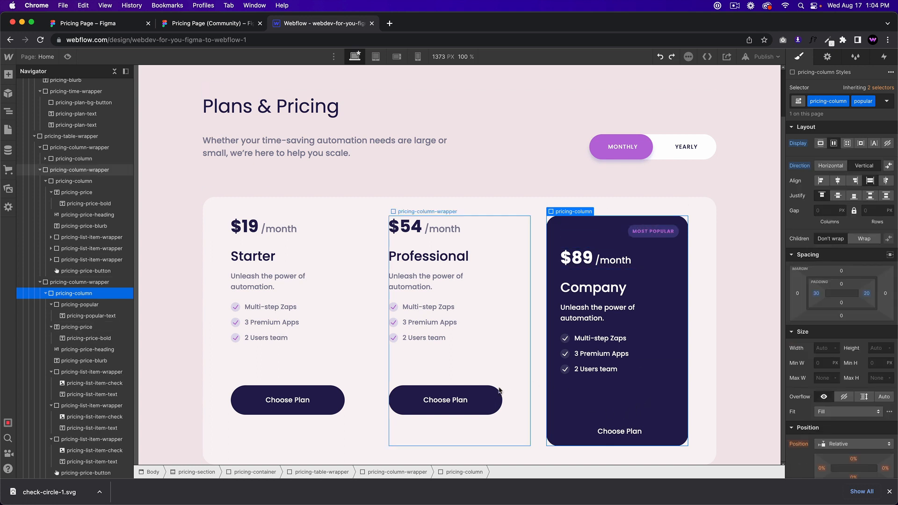
{"action": "left_click", "coordinate": [514, 409]}
{"action": "left_click", "coordinate": [647, 399]}
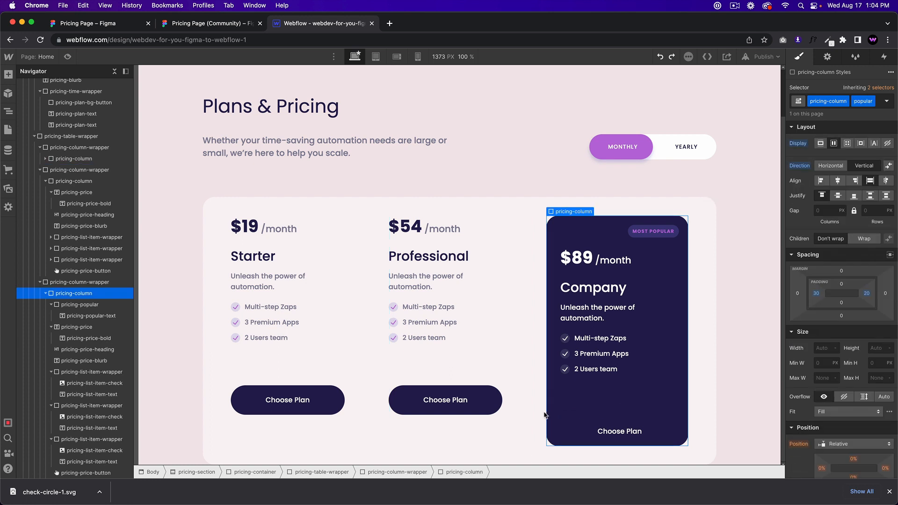
{"action": "left_click", "coordinate": [519, 423]}
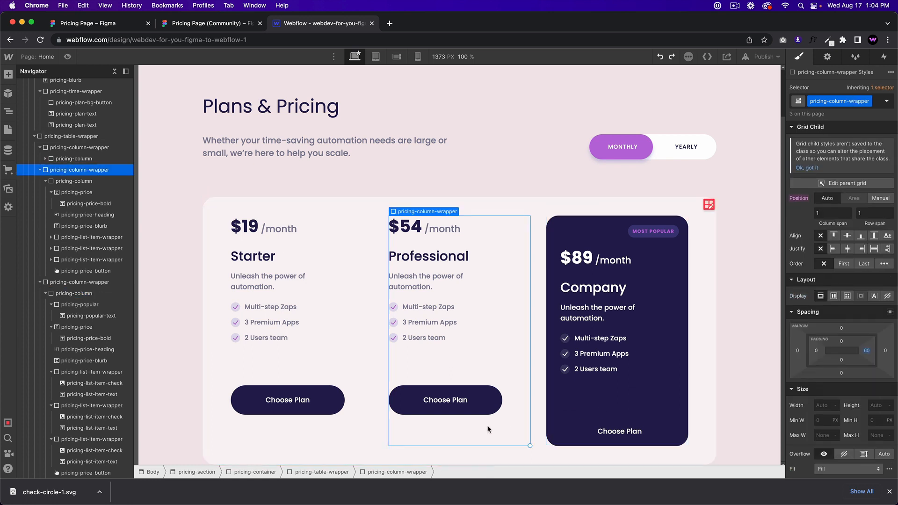
{"action": "left_click", "coordinate": [484, 360]}
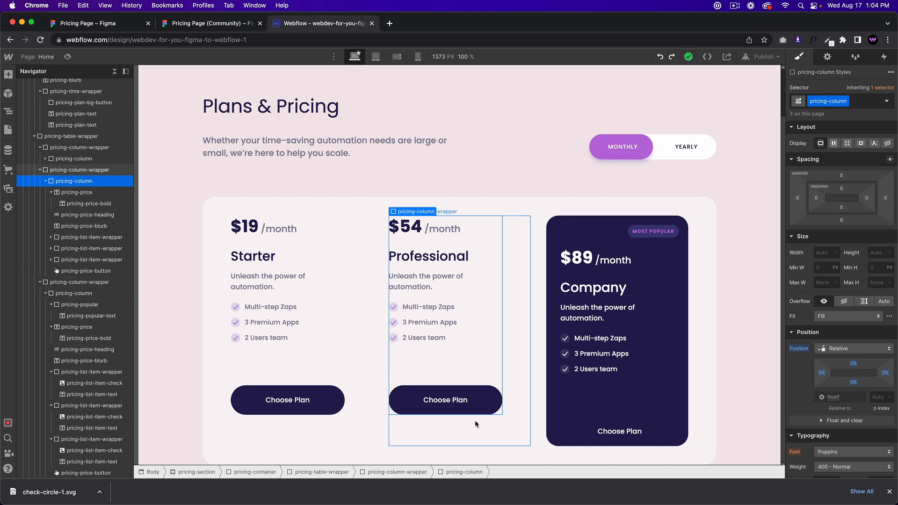
{"action": "left_click", "coordinate": [595, 394]}
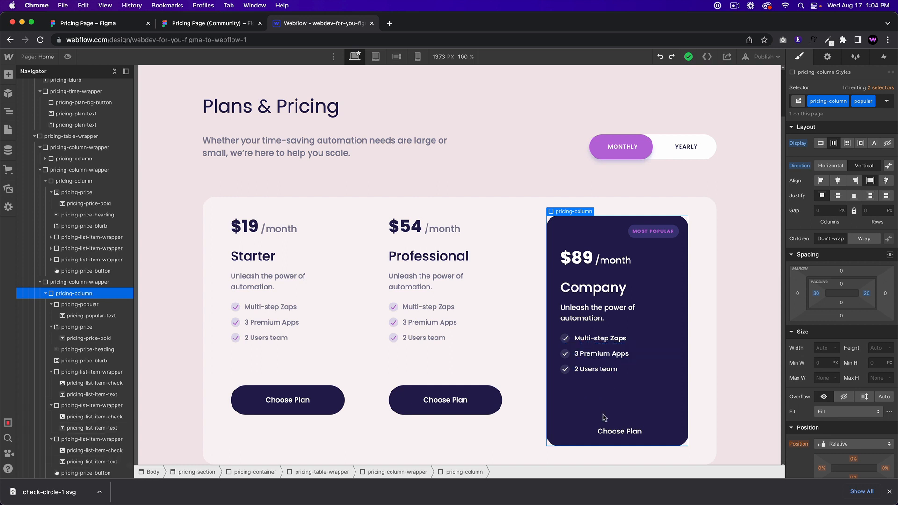
{"action": "scroll", "coordinate": [858, 324], "scroll_direction": "down", "scroll_amount": 1}
{"action": "scroll", "coordinate": [858, 324], "scroll_direction": "up", "scroll_amount": 1}
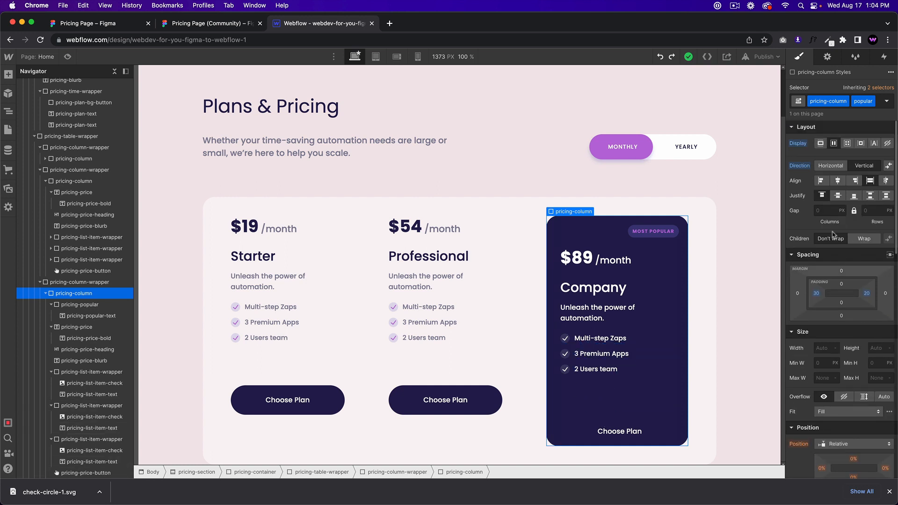
{"action": "scroll", "coordinate": [865, 366], "scroll_direction": "down", "scroll_amount": 5}
{"action": "scroll", "coordinate": [866, 366], "scroll_direction": "up", "scroll_amount": 4}
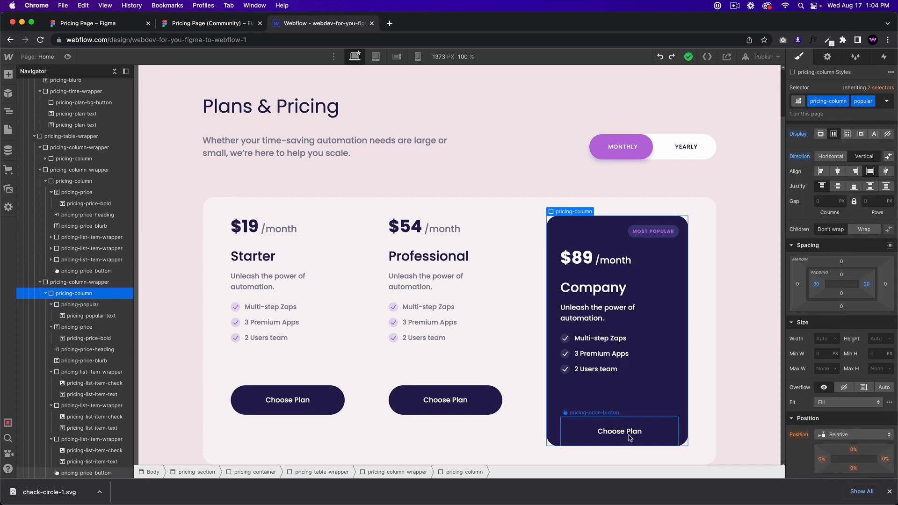
{"action": "left_click", "coordinate": [630, 373]}
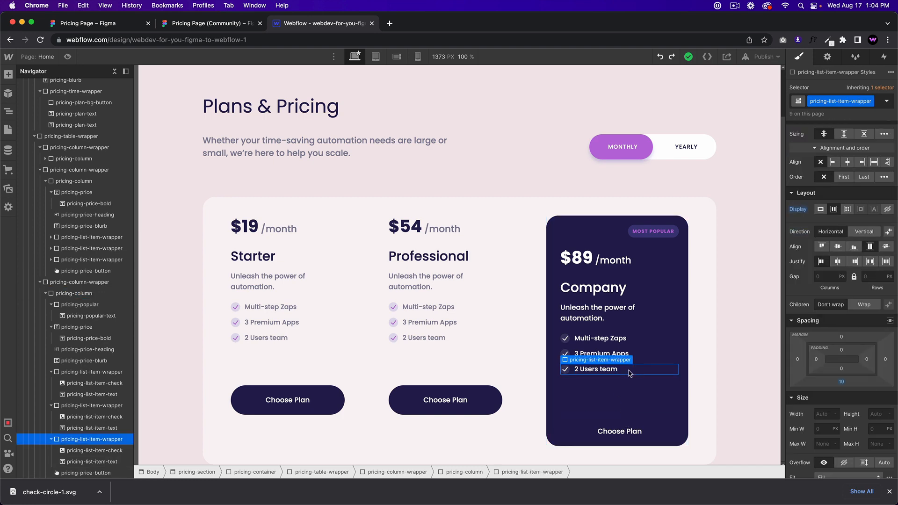
{"action": "left_click", "coordinate": [669, 363]}
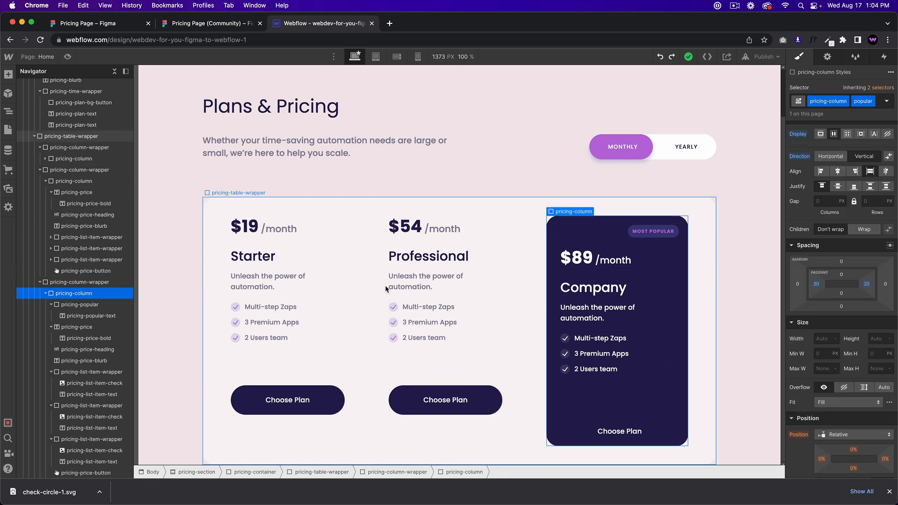
{"action": "left_click", "coordinate": [465, 347]}
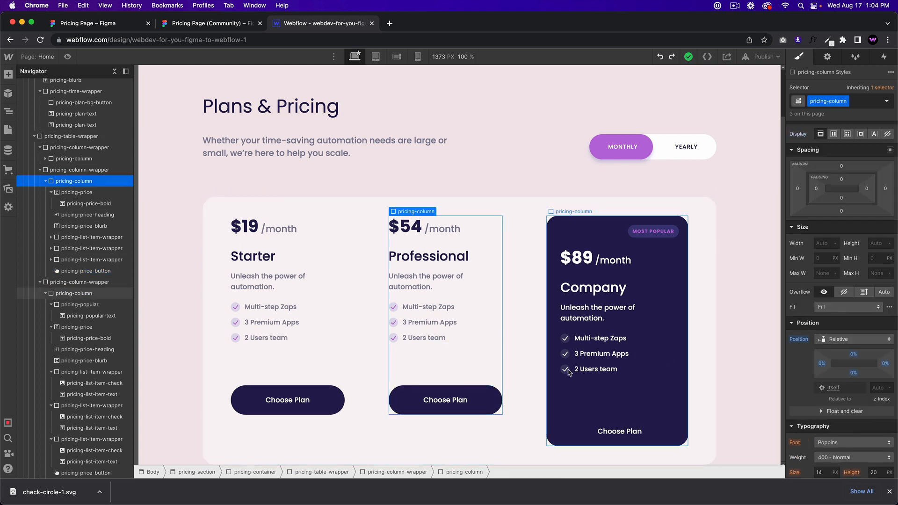
{"action": "left_click", "coordinate": [668, 280]}
{"action": "left_click", "coordinate": [872, 101]}
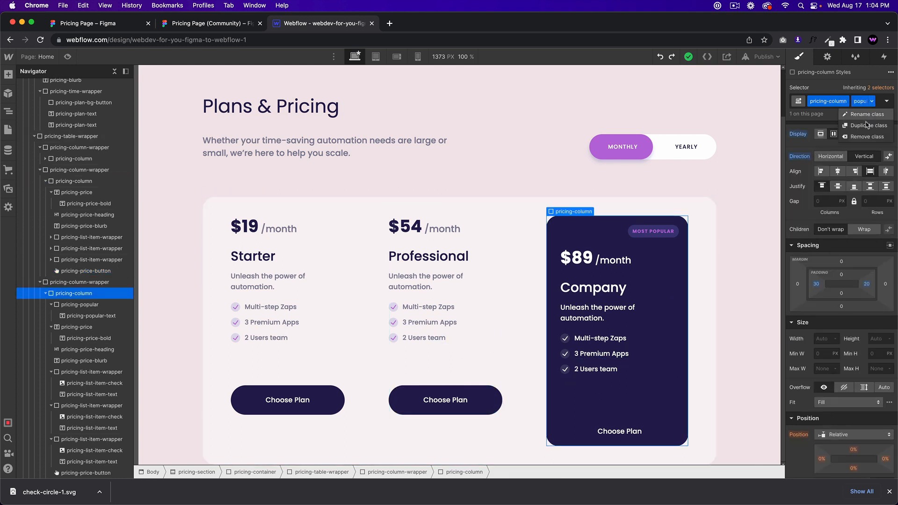
{"action": "left_click", "coordinate": [867, 137]}
{"action": "key", "text": "super+z"}
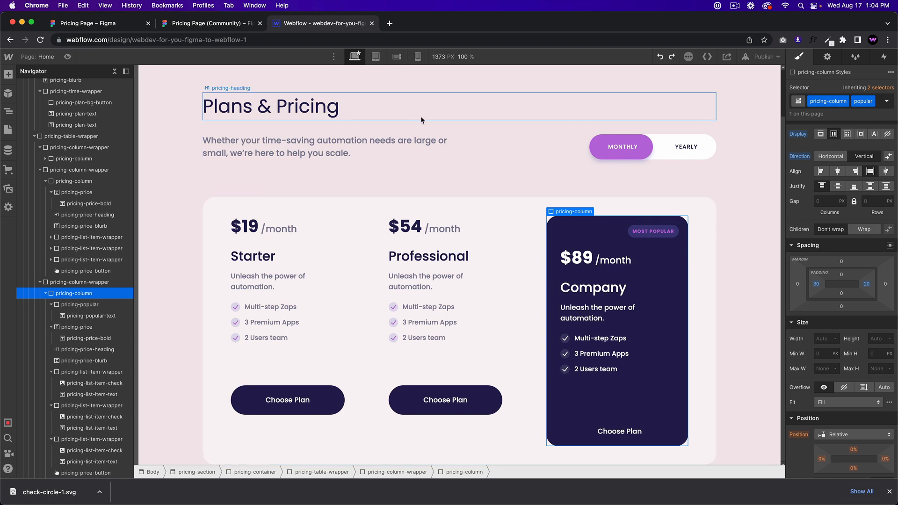
{"action": "left_click", "coordinate": [239, 26]}
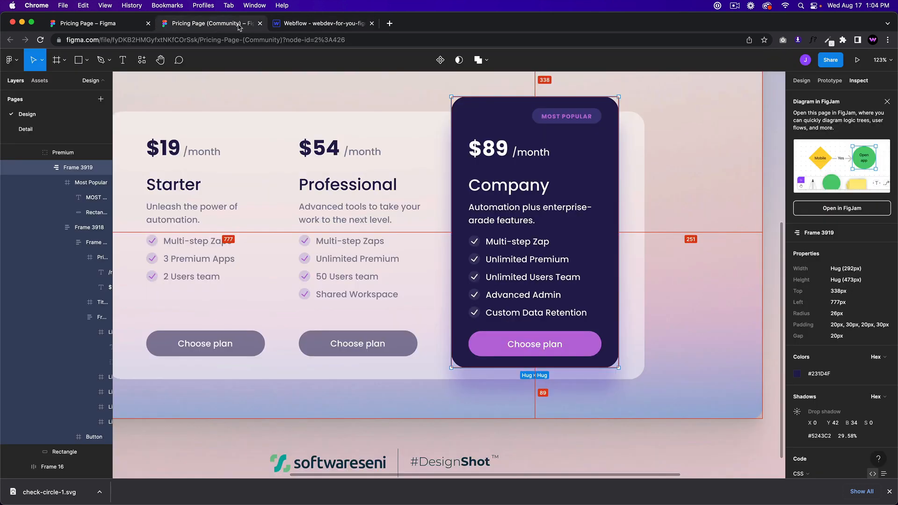
{"action": "left_click", "coordinate": [330, 25]}
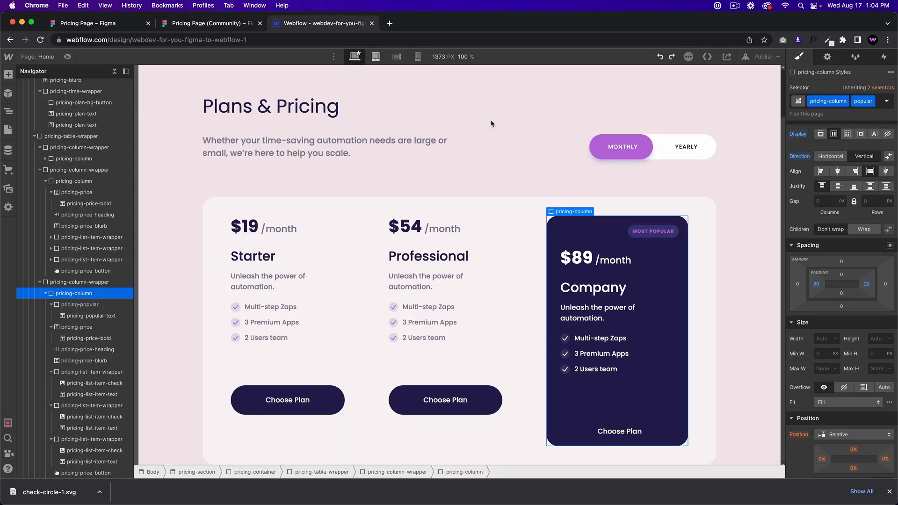
{"action": "left_click", "coordinate": [646, 241]}
Step: Try absolute positioning on the MOST POPULAR pill, then undo it and the added padding
{"action": "scroll", "coordinate": [842, 369], "scroll_direction": "down", "scroll_amount": 3}
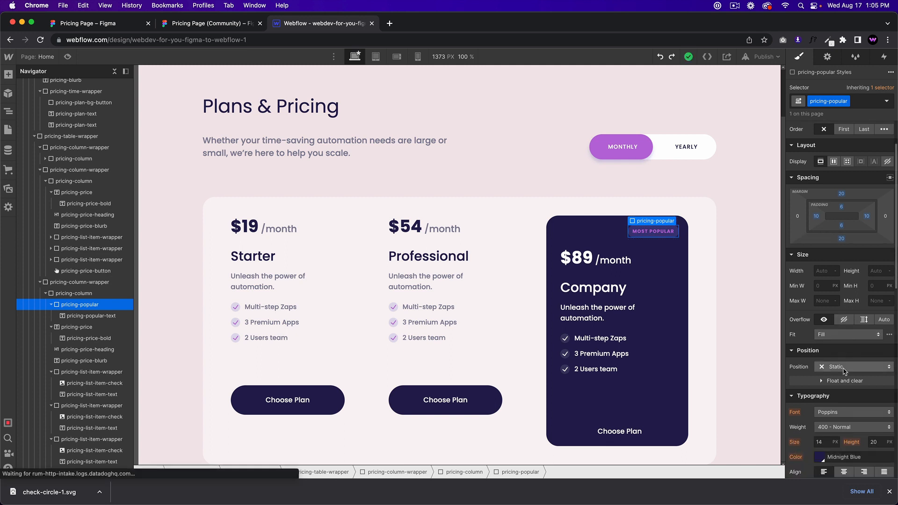
{"action": "left_click", "coordinate": [844, 368]}
{"action": "left_click", "coordinate": [830, 376]}
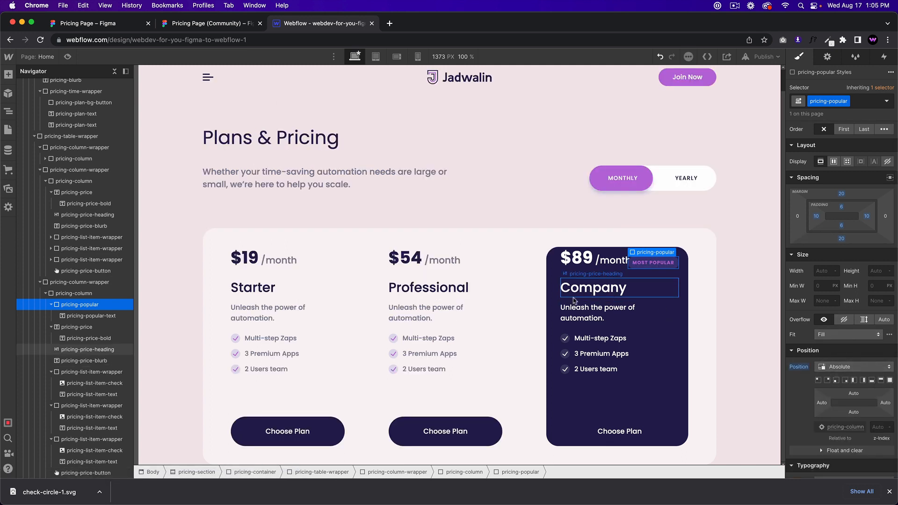
{"action": "left_click", "coordinate": [555, 316]}
{"action": "scroll", "coordinate": [885, 201], "scroll_direction": "up", "scroll_amount": 2}
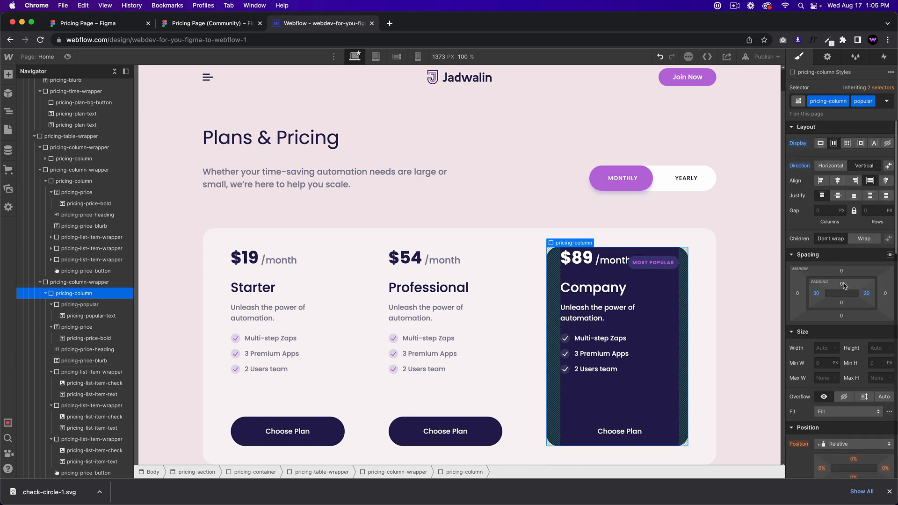
{"action": "left_click_drag", "start_coordinate": [841, 283], "coordinate": [843, 302]}
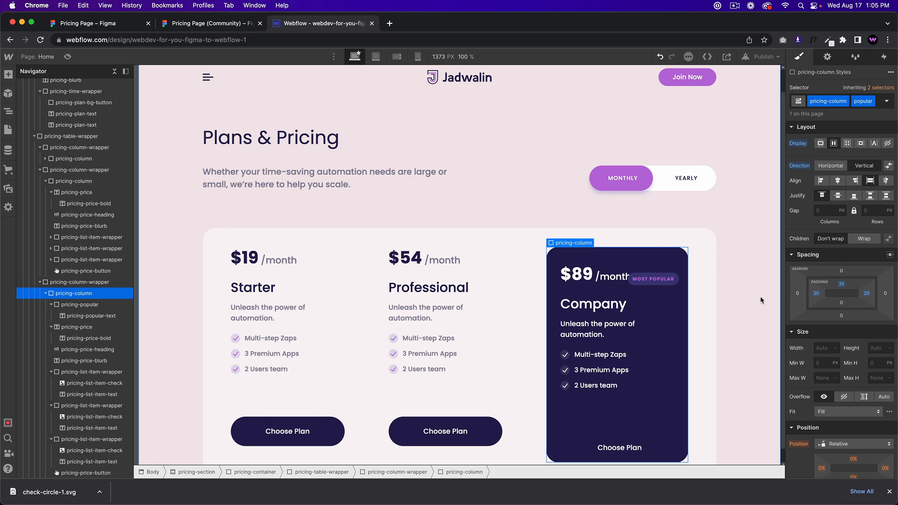
{"action": "key", "text": "cmd+z"}
{"action": "key", "text": "super+z"}
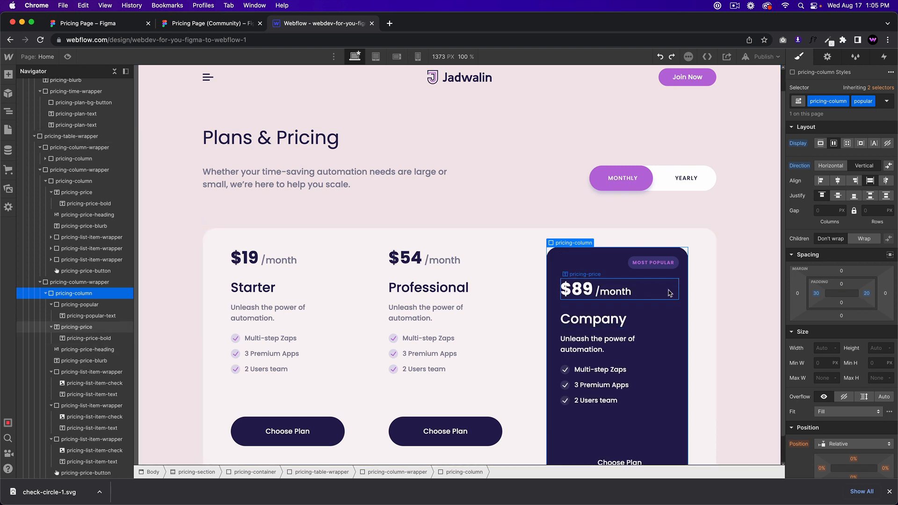
{"action": "scroll", "coordinate": [621, 265], "scroll_direction": "down", "scroll_amount": 1}
Step: Offset the Company card -13% top and -12% left so it rises above the table
{"action": "left_click", "coordinate": [203, 23]}
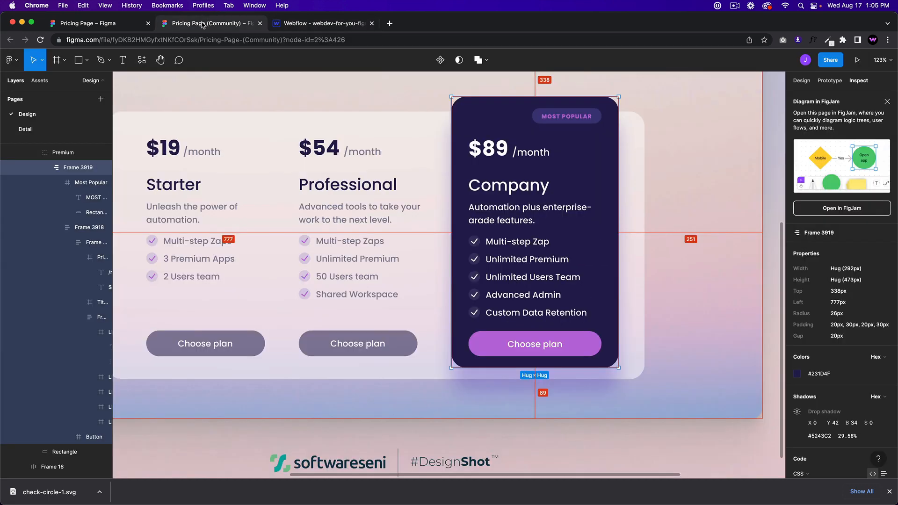
{"action": "left_click", "coordinate": [317, 26]}
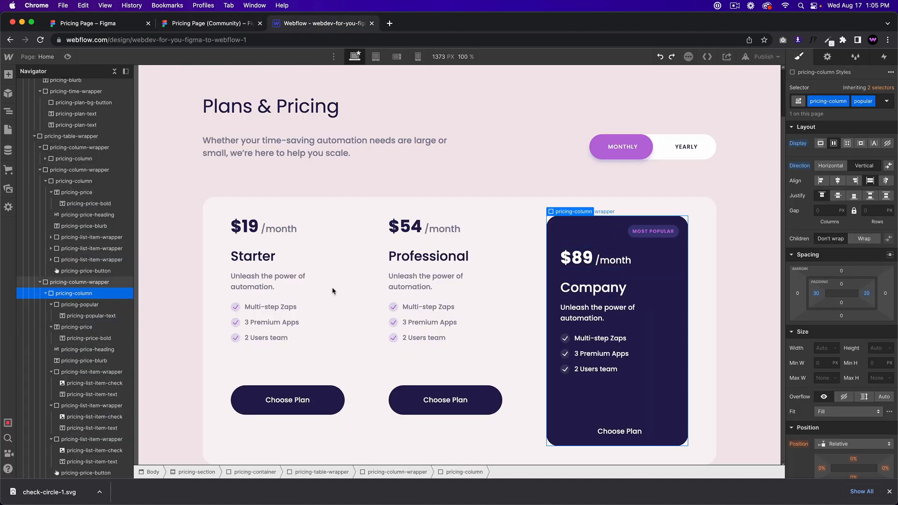
{"action": "left_click", "coordinate": [79, 282]}
{"action": "scroll", "coordinate": [835, 345], "scroll_direction": "down", "scroll_amount": 2}
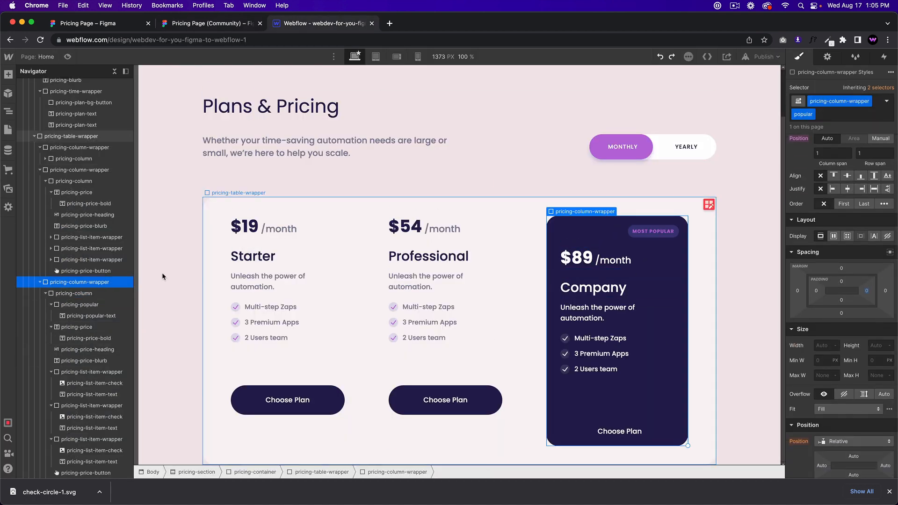
{"action": "left_click", "coordinate": [667, 284]}
{"action": "scroll", "coordinate": [847, 339], "scroll_direction": "down", "scroll_amount": 3}
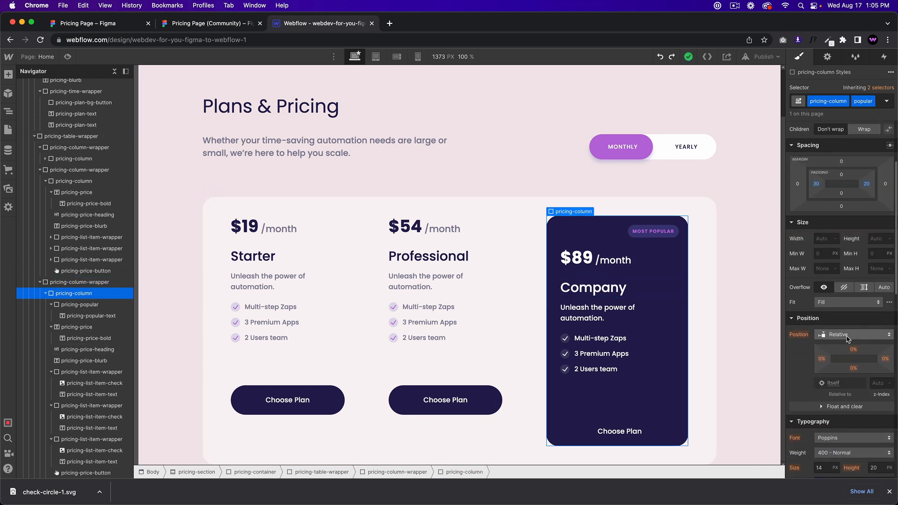
{"action": "left_click", "coordinate": [847, 335]}
{"action": "left_click", "coordinate": [849, 345]}
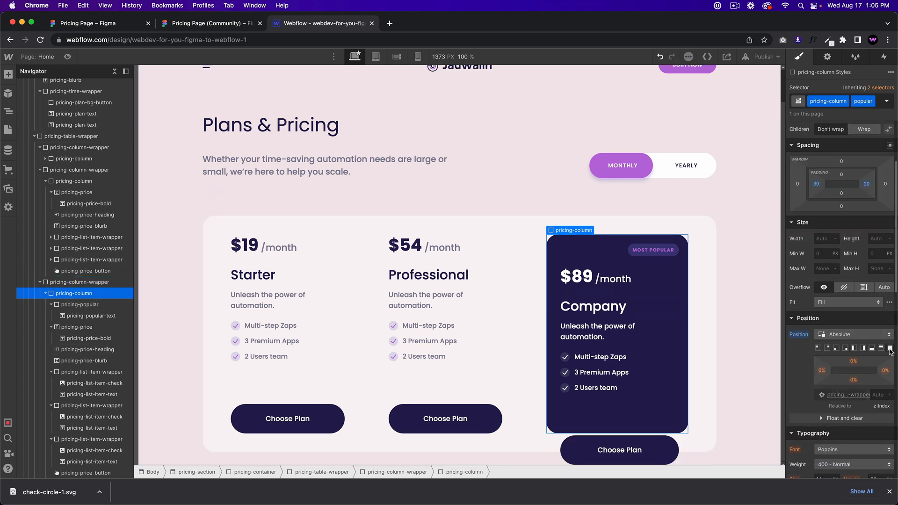
{"action": "left_click", "coordinate": [657, 307]}
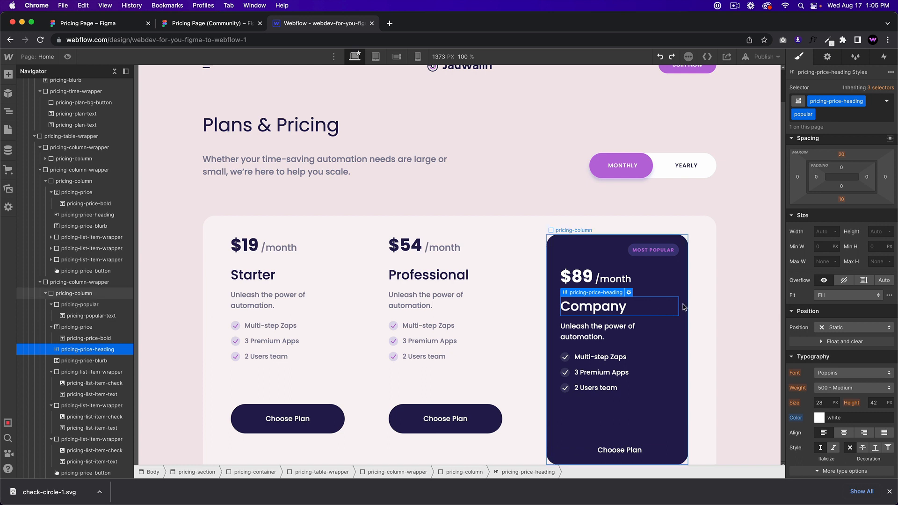
{"action": "scroll", "coordinate": [841, 340], "scroll_direction": "up", "scroll_amount": 2}
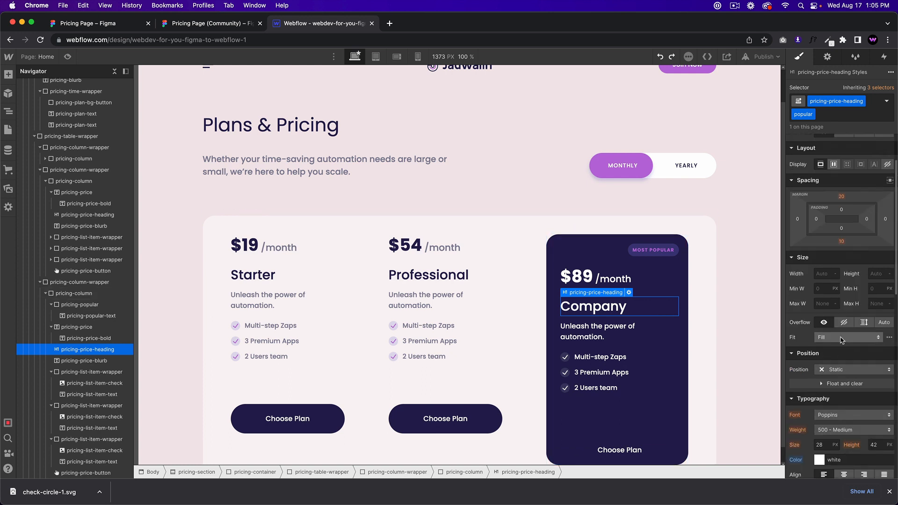
{"action": "scroll", "coordinate": [840, 340], "scroll_direction": "down", "scroll_amount": 2}
{"action": "left_click", "coordinate": [676, 348]}
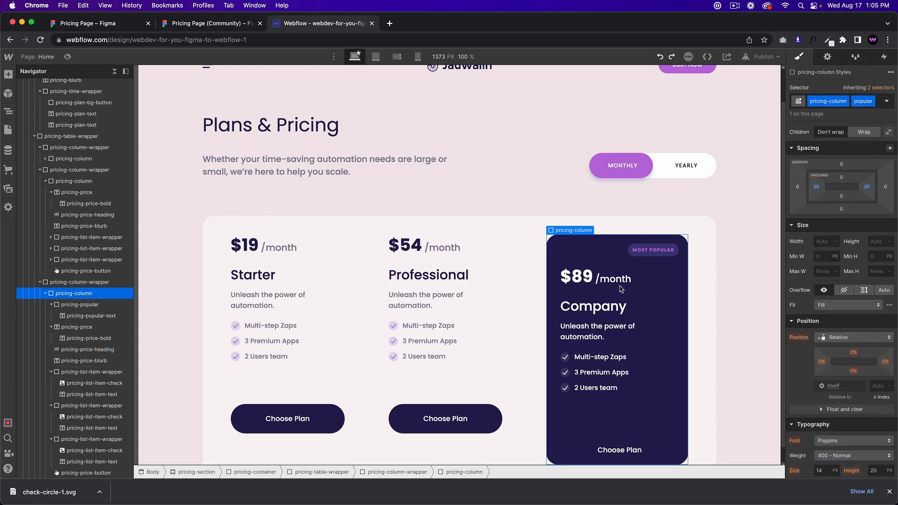
{"action": "left_click_drag", "start_coordinate": [854, 352], "coordinate": [821, 362]}
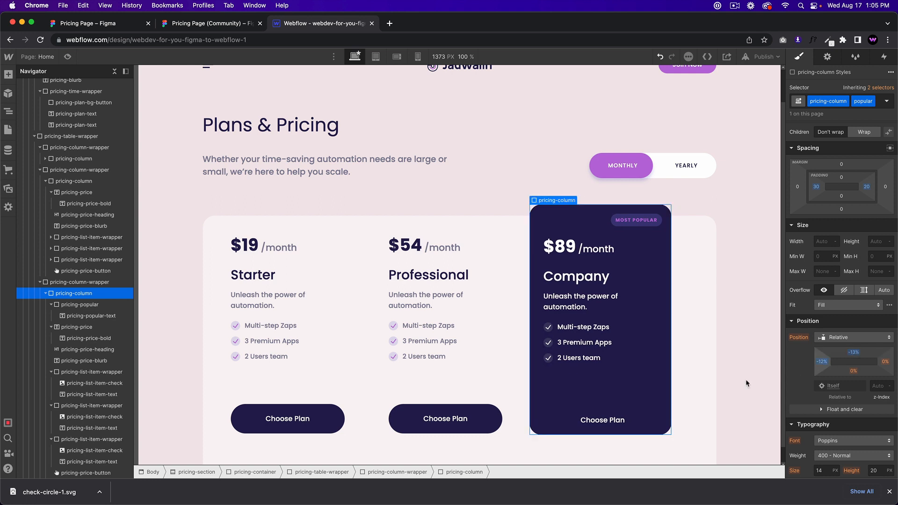
{"action": "left_click", "coordinate": [576, 418]}
Step: Add a popular combo class to the Company Choose Plan button
{"action": "key", "text": "super+Return"}
{"action": "type", "text": "po"}
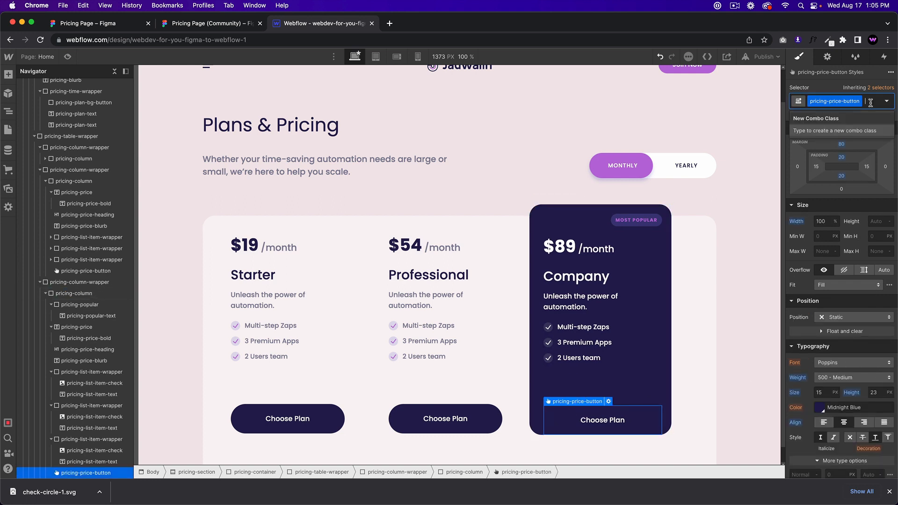
{"action": "type", "text": "pular"}
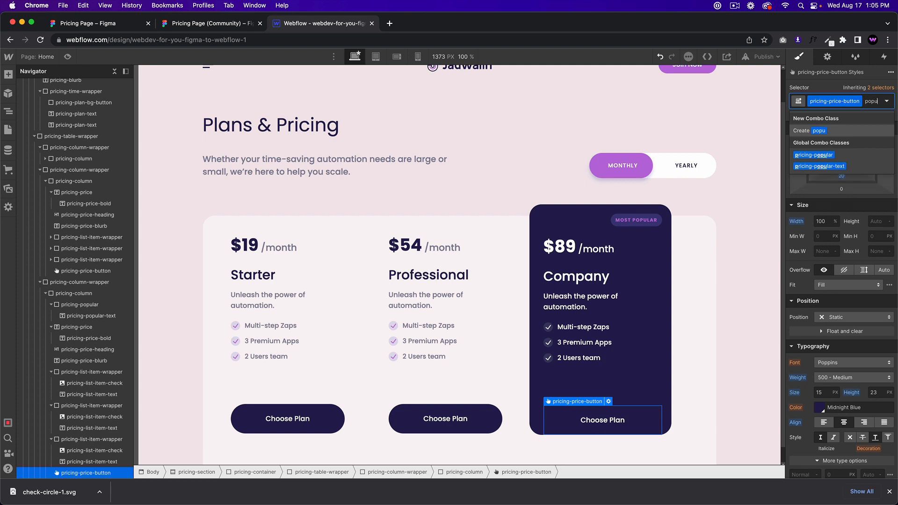
{"action": "key", "text": "Return"}
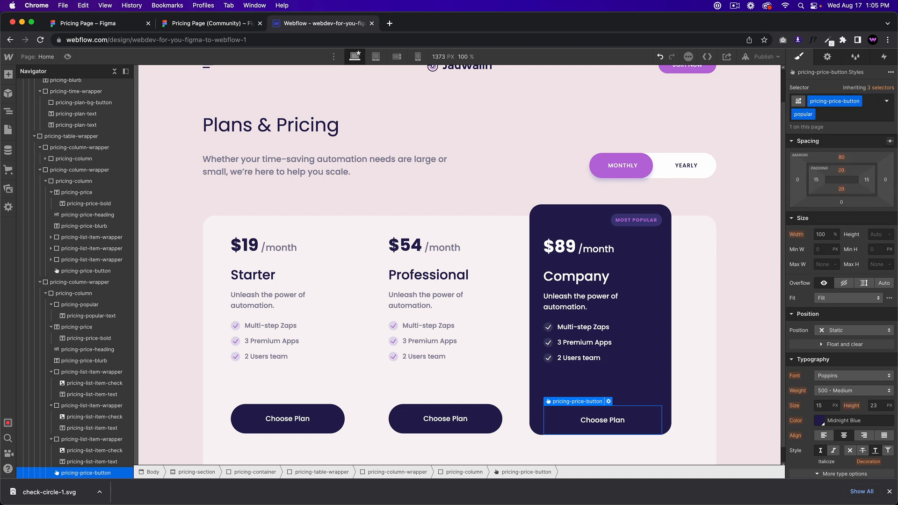
{"action": "left_click", "coordinate": [237, 18]}
{"action": "left_click", "coordinate": [323, 23]}
{"action": "scroll", "coordinate": [850, 424], "scroll_direction": "down", "scroll_amount": 2}
Step: Try Medium Orchid as the button's text colour, then undo it to keep the label white
{"action": "left_click", "coordinate": [823, 385]}
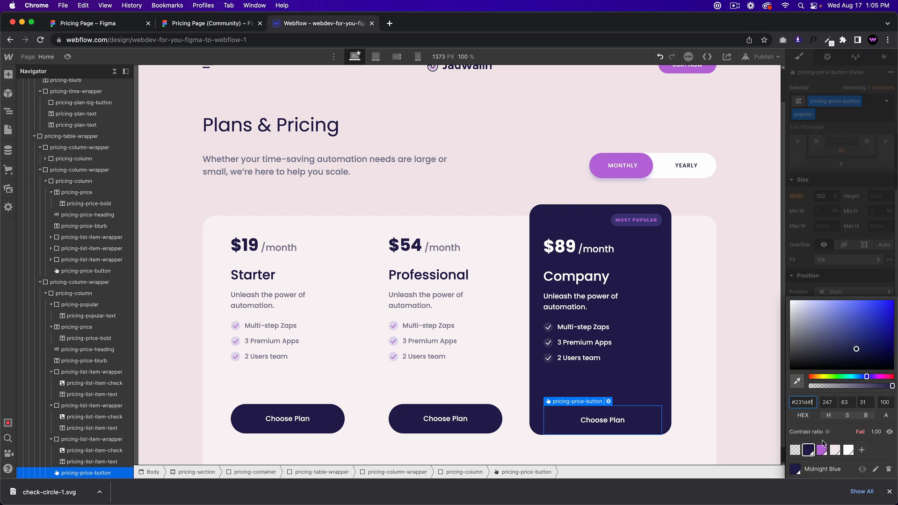
{"action": "left_click", "coordinate": [821, 450]}
{"action": "key", "text": "super+z"}
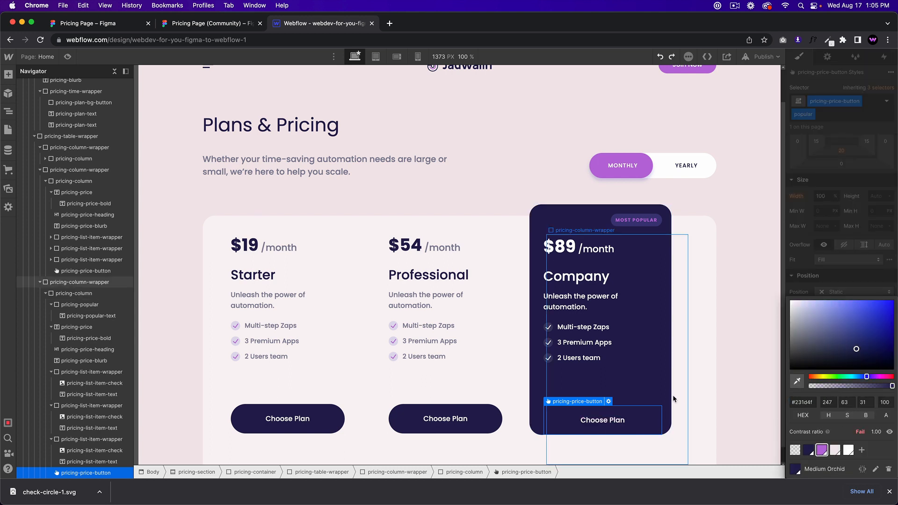
{"action": "left_click", "coordinate": [646, 417]}
{"action": "left_click", "coordinate": [818, 384]}
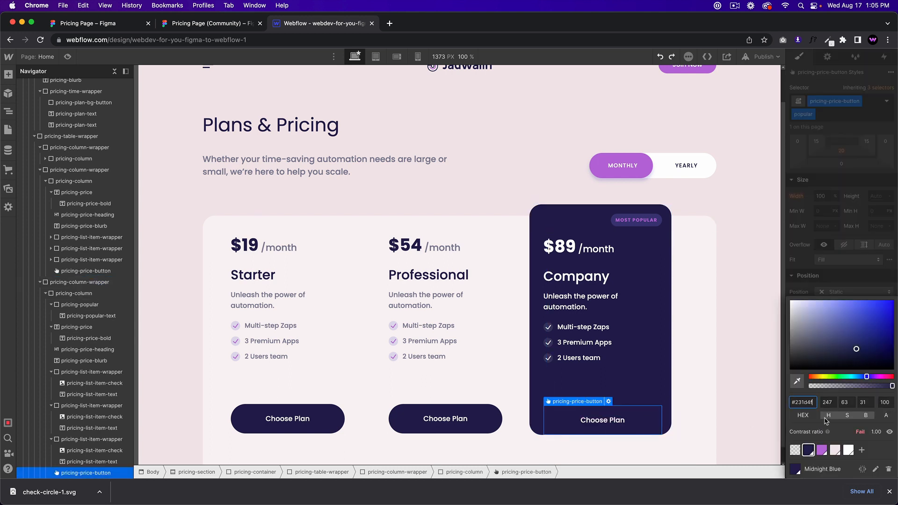
{"action": "left_click", "coordinate": [812, 448]}
{"action": "left_click", "coordinate": [684, 396]}
{"action": "key", "text": "super+z"}
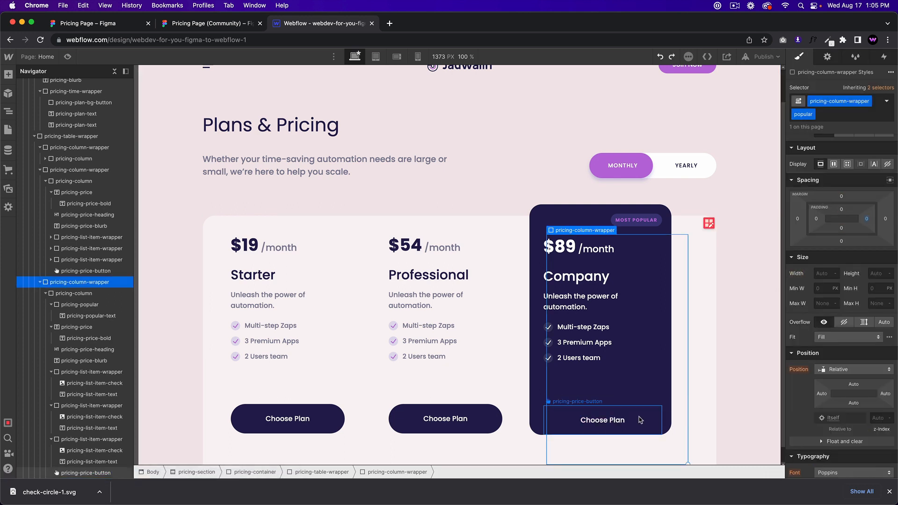
{"action": "left_click", "coordinate": [638, 419]}
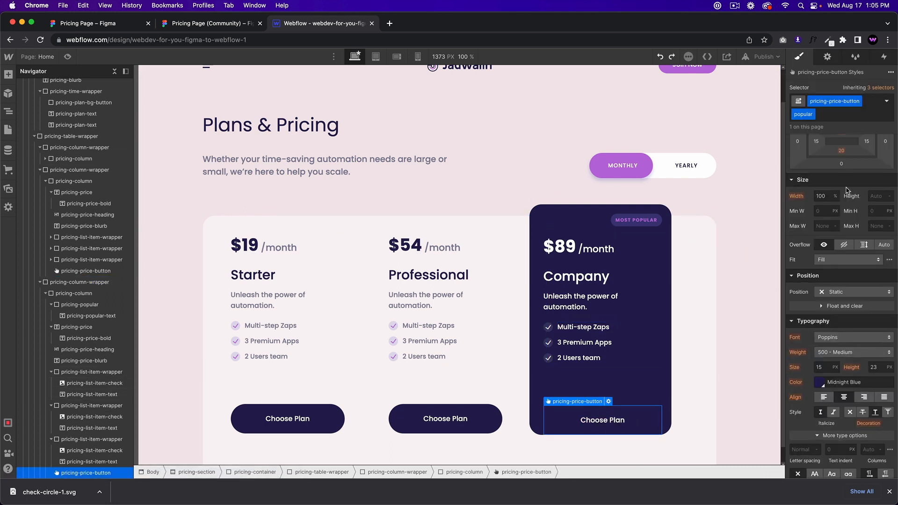
Step: Set the button's background colour to the Medium Orchid swatch and compare with Figma
{"action": "scroll", "coordinate": [556, 416], "scroll_direction": "down", "scroll_amount": 1}
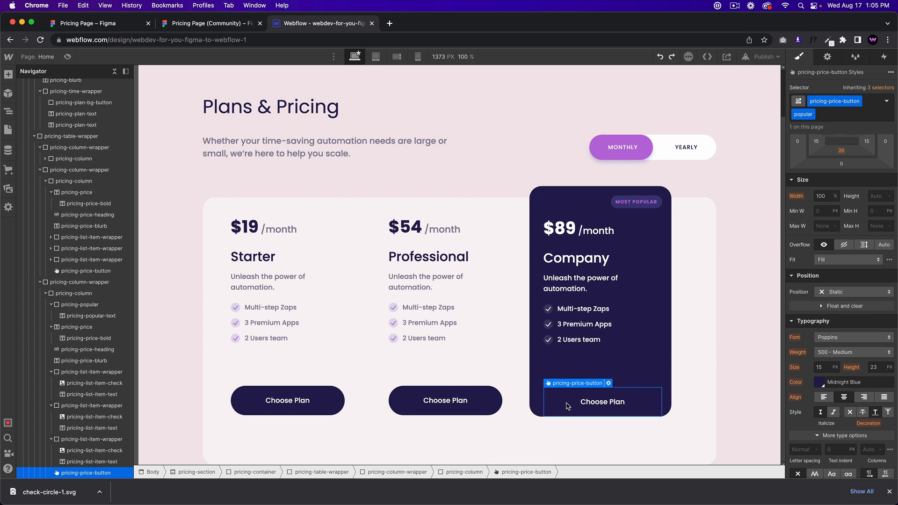
{"action": "scroll", "coordinate": [823, 383], "scroll_direction": "down", "scroll_amount": 5}
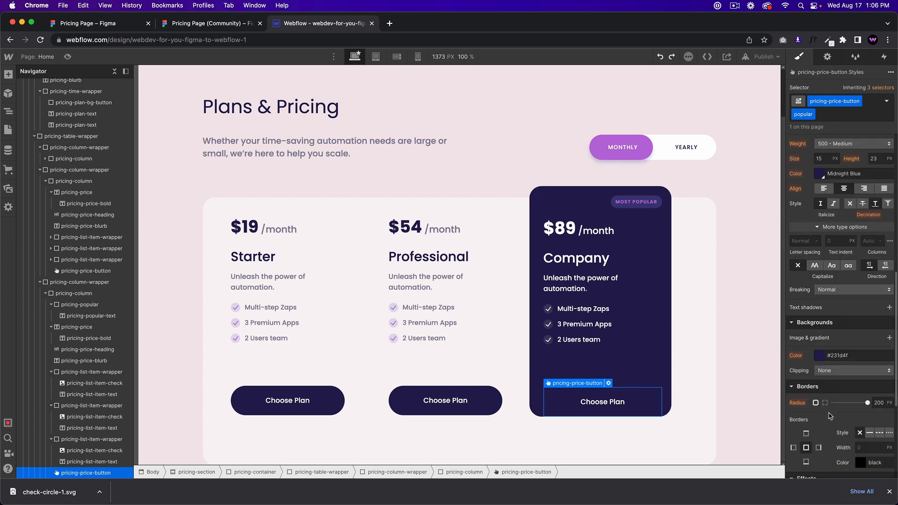
{"action": "left_click", "coordinate": [821, 355]}
{"action": "left_click", "coordinate": [821, 469]}
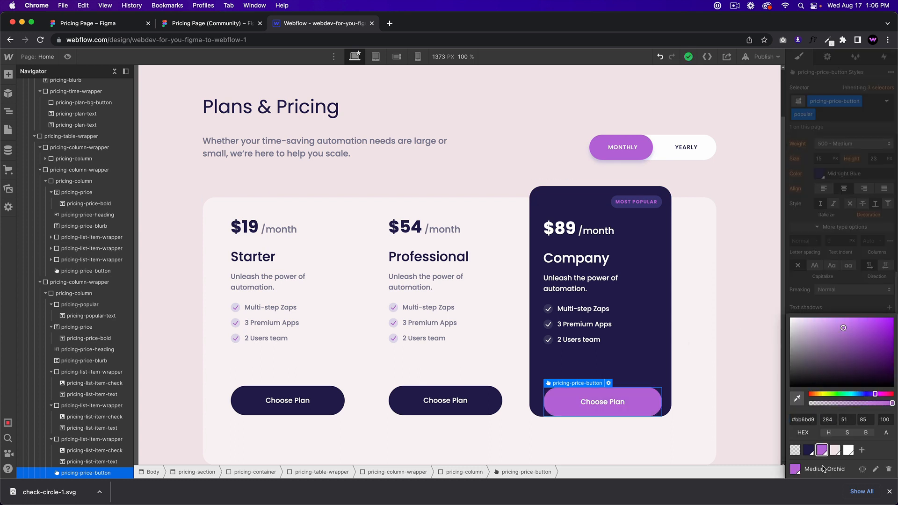
{"action": "left_click", "coordinate": [838, 307]}
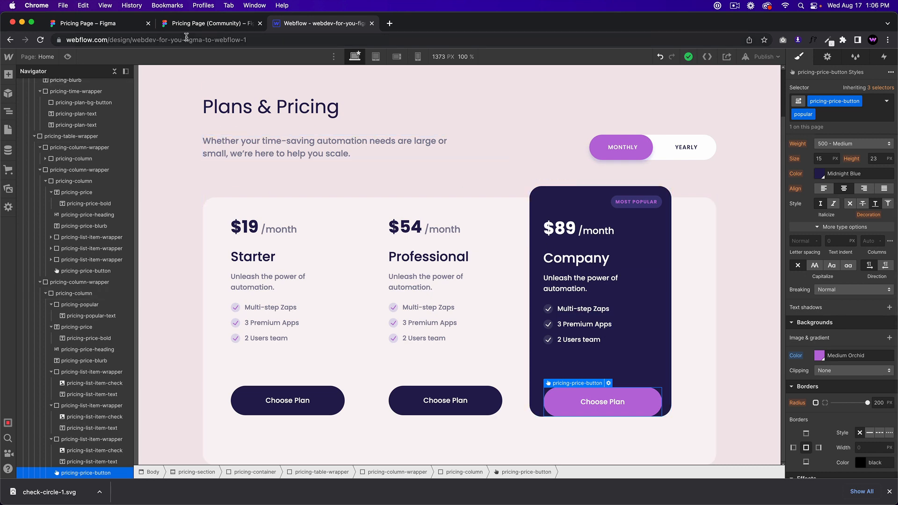
{"action": "left_click", "coordinate": [213, 24]}
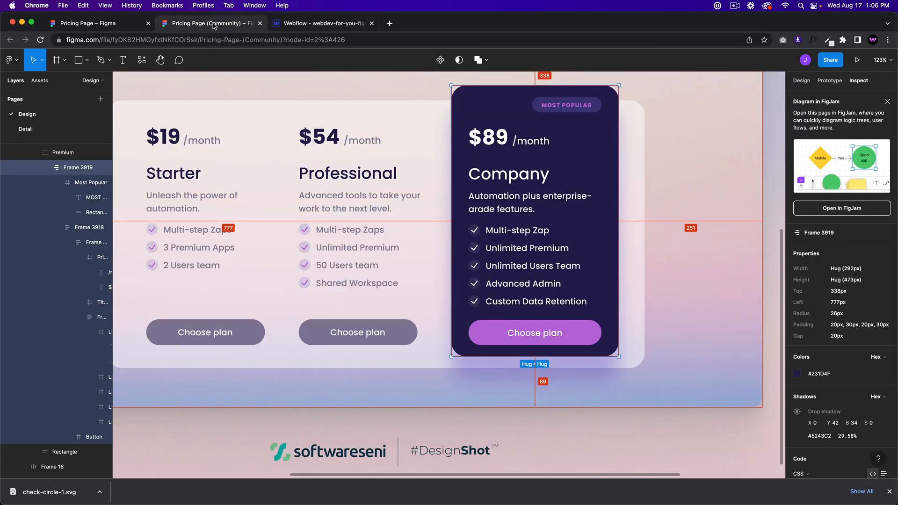
{"action": "left_click", "coordinate": [321, 24]}
{"action": "left_click", "coordinate": [501, 366]}
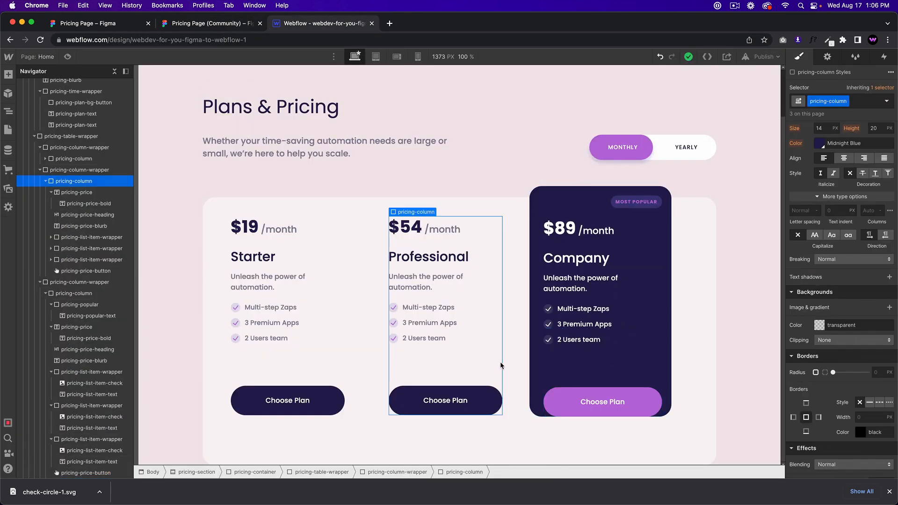
Step: Reduce the Company card's bottom padding to 20 px, checking the Figma value first
{"action": "scroll", "coordinate": [861, 317], "scroll_direction": "up", "scroll_amount": 8}
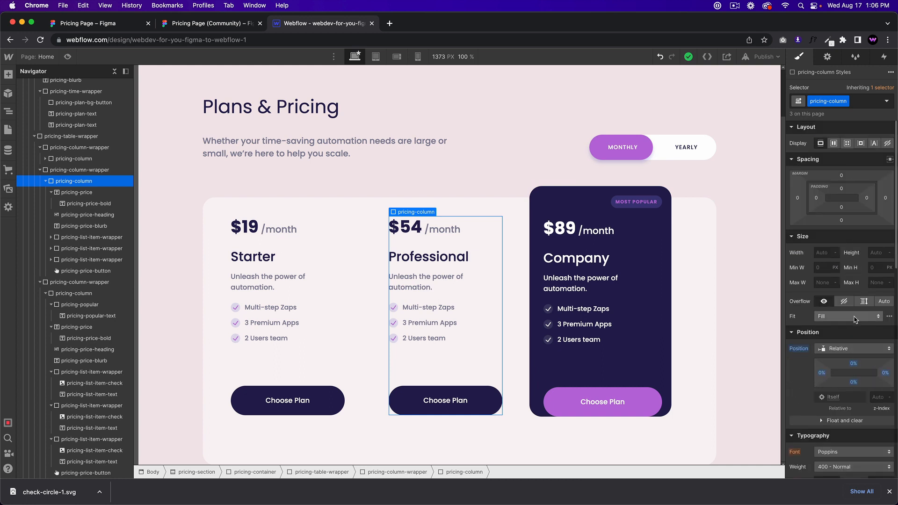
{"action": "left_click_drag", "start_coordinate": [843, 211], "coordinate": [842, 194]}
{"action": "left_click", "coordinate": [604, 360]}
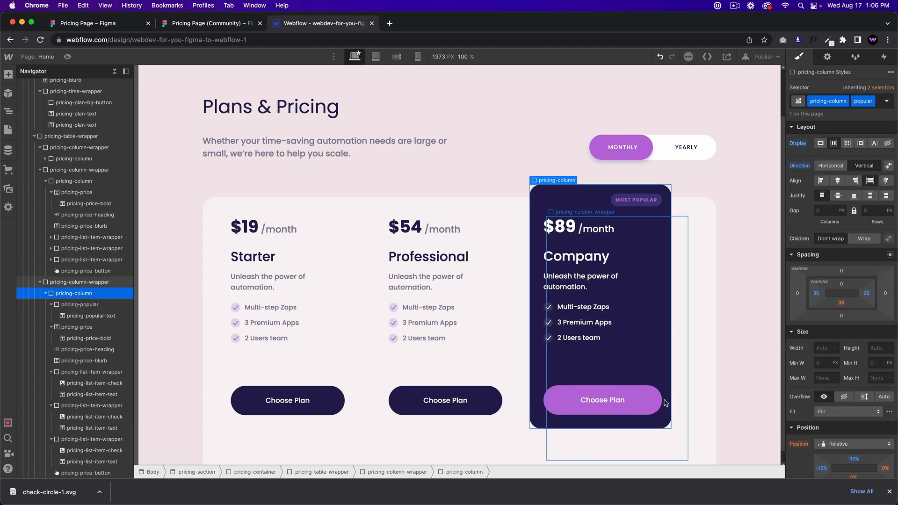
{"action": "left_click", "coordinate": [209, 23]}
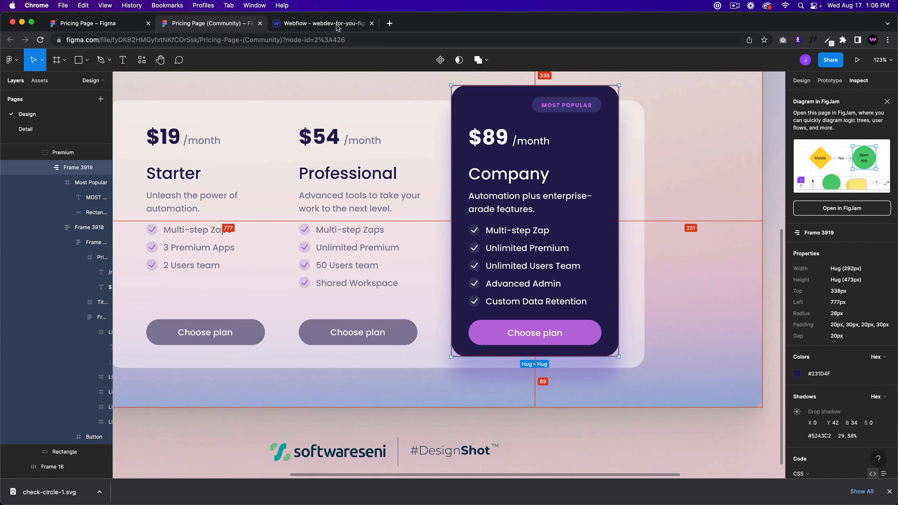
{"action": "left_click", "coordinate": [328, 23]}
{"action": "left_click", "coordinate": [841, 303]}
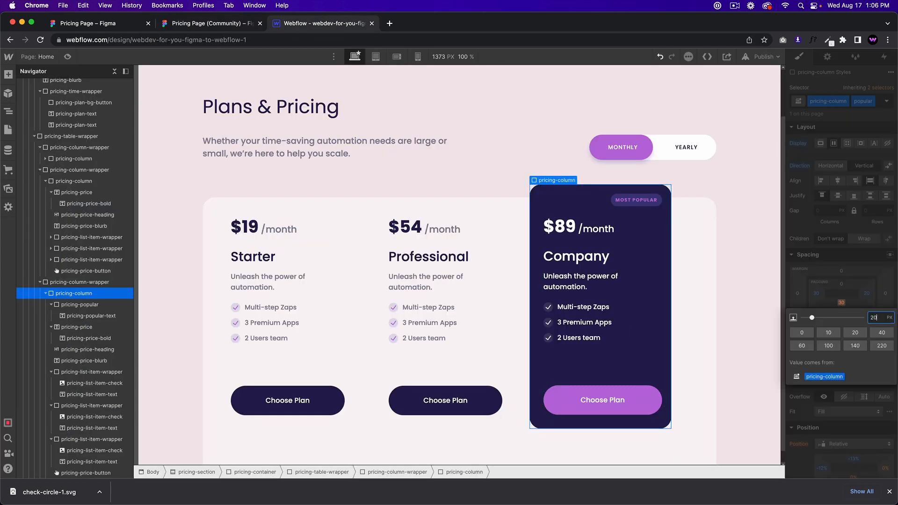
{"action": "key", "text": "Return"}
Step: Drag the Company card's position offsets slightly left and down to match the Figma layout
{"action": "left_click", "coordinate": [214, 24]}
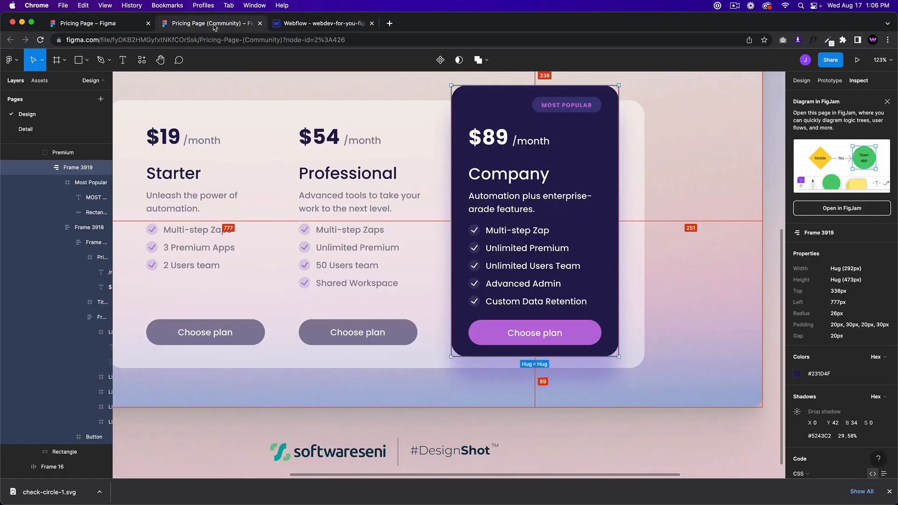
{"action": "scroll", "coordinate": [514, 233], "scroll_direction": "down", "scroll_amount": 5}
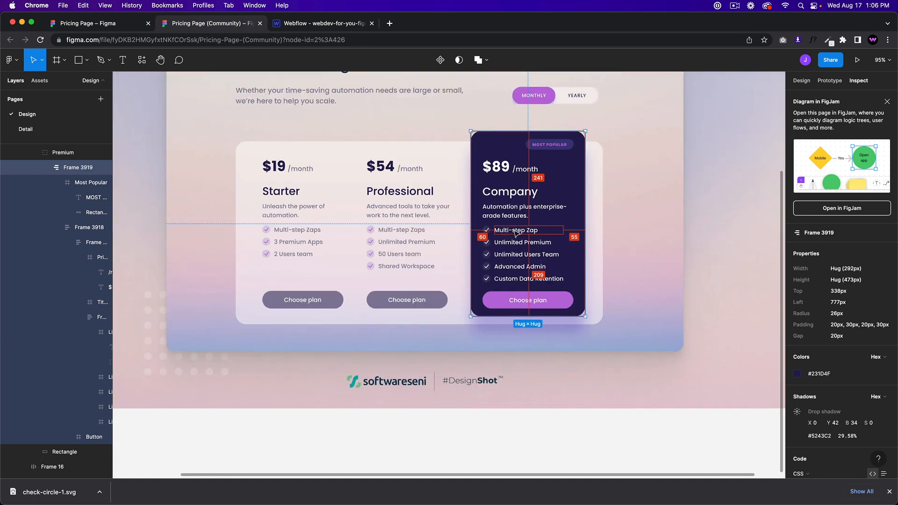
{"action": "left_click", "coordinate": [322, 23]}
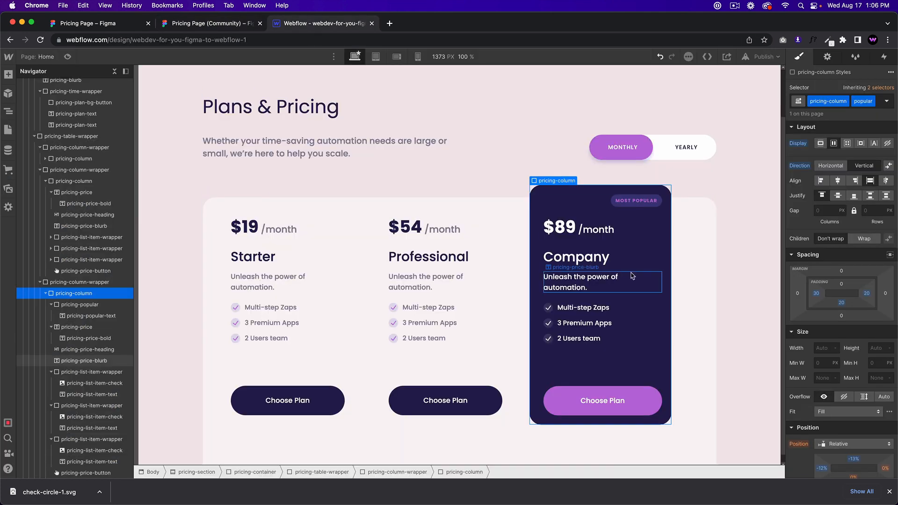
{"action": "scroll", "coordinate": [856, 414], "scroll_direction": "down", "scroll_amount": 2}
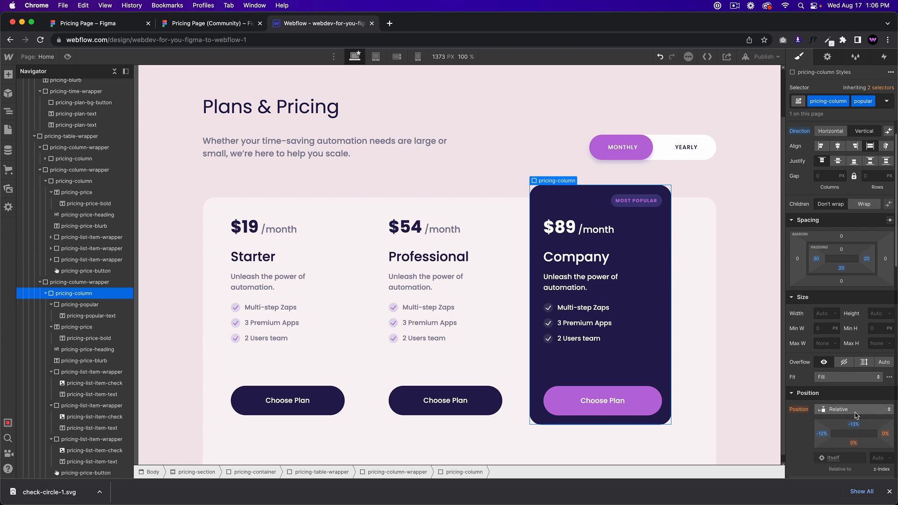
{"action": "left_click_drag", "start_coordinate": [826, 433], "coordinate": [855, 423]}
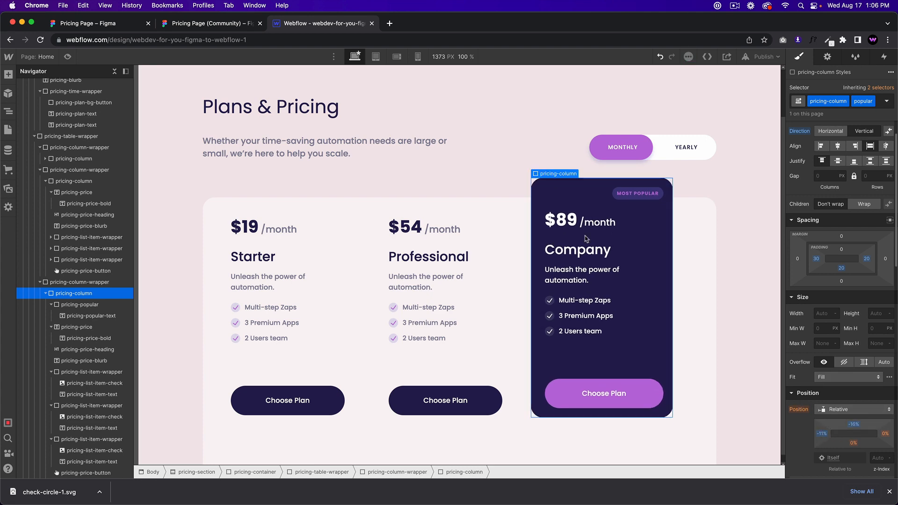
{"action": "left_click", "coordinate": [220, 23]}
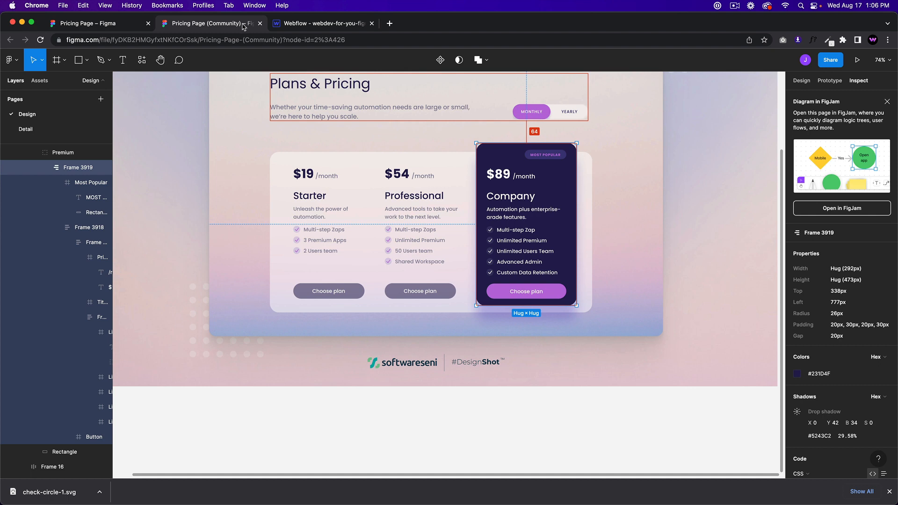
{"action": "left_click", "coordinate": [325, 27]}
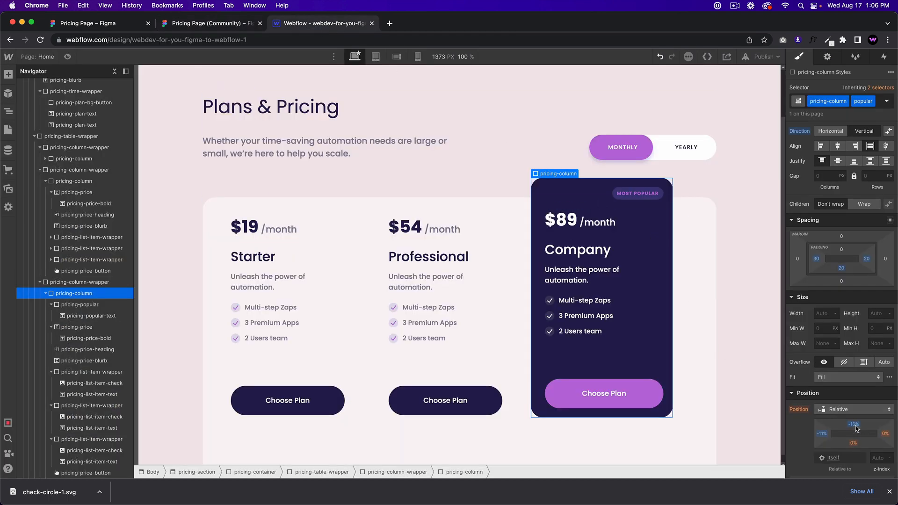
{"action": "left_click_drag", "start_coordinate": [857, 428], "coordinate": [850, 422]}
Step: Reselect the Company card, nudge it slightly upward, and compare its placement with Figma
{"action": "left_click", "coordinate": [489, 414]}
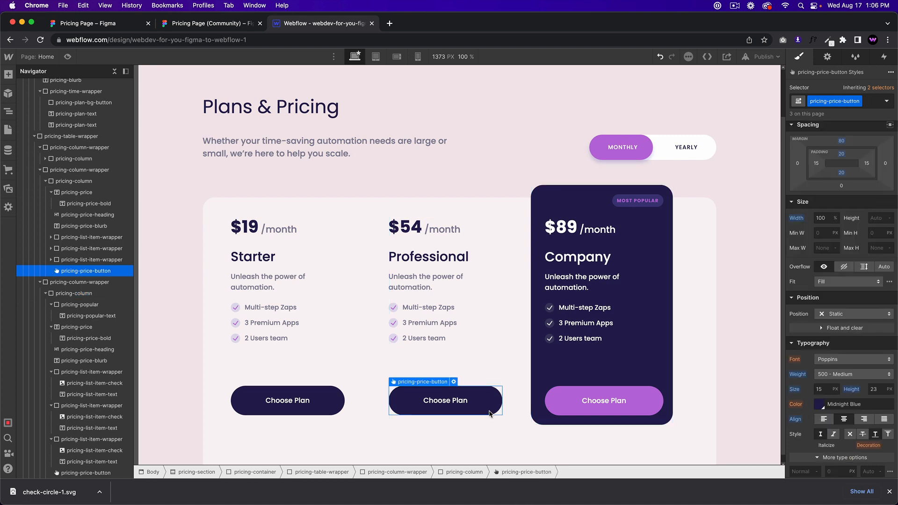
{"action": "left_click", "coordinate": [703, 425]}
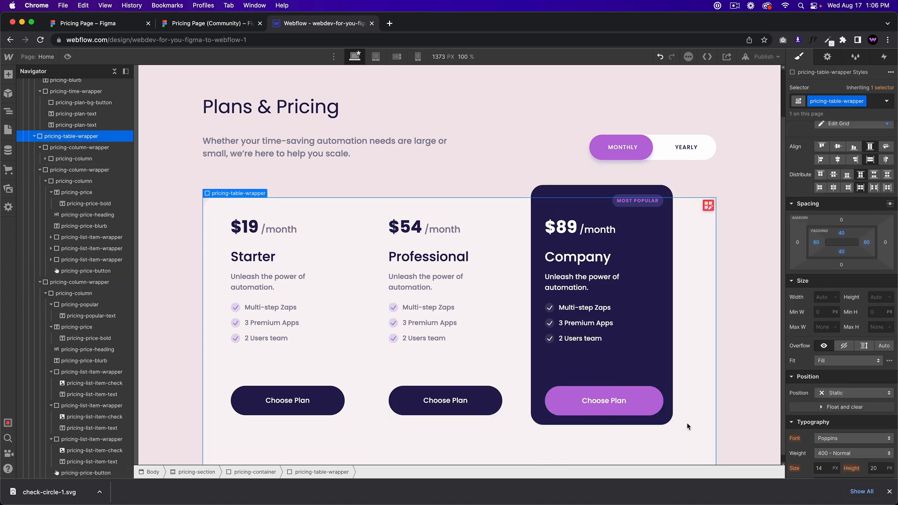
{"action": "left_click", "coordinate": [655, 395]}
{"action": "left_click", "coordinate": [669, 341]}
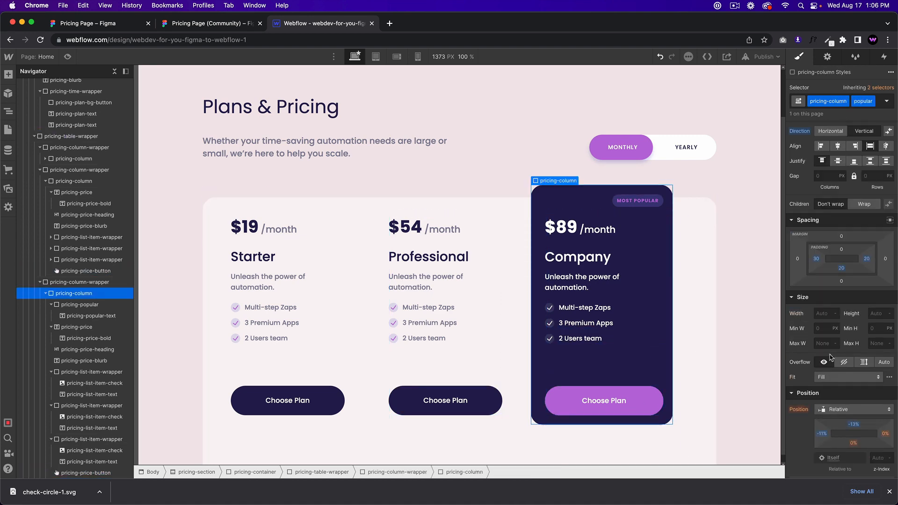
{"action": "left_click_drag", "start_coordinate": [852, 421], "coordinate": [851, 420]}
{"action": "left_click", "coordinate": [708, 440]}
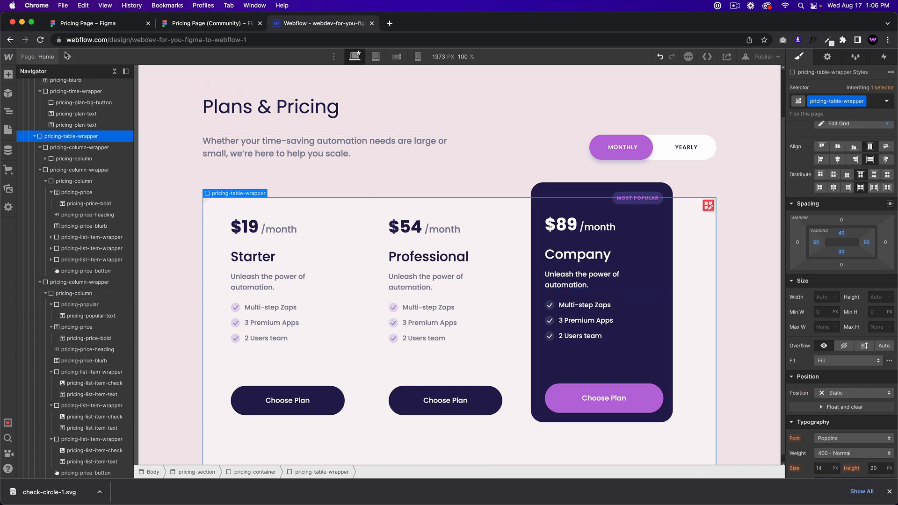
{"action": "left_click", "coordinate": [176, 28]}
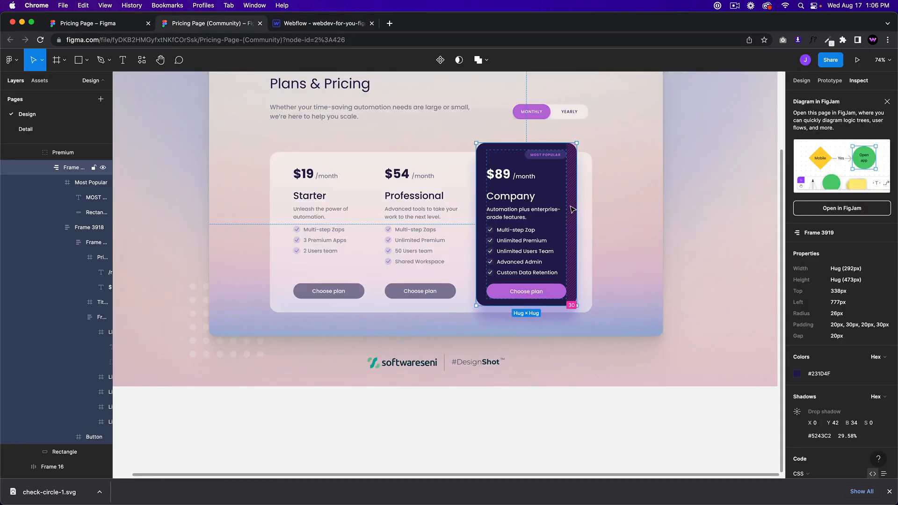
{"action": "scroll", "coordinate": [873, 377], "scroll_direction": "down", "scroll_amount": 1}
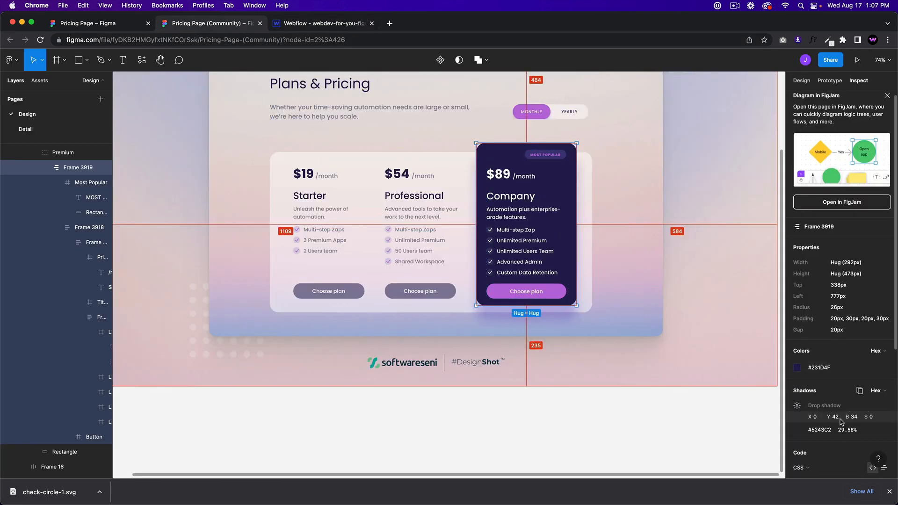
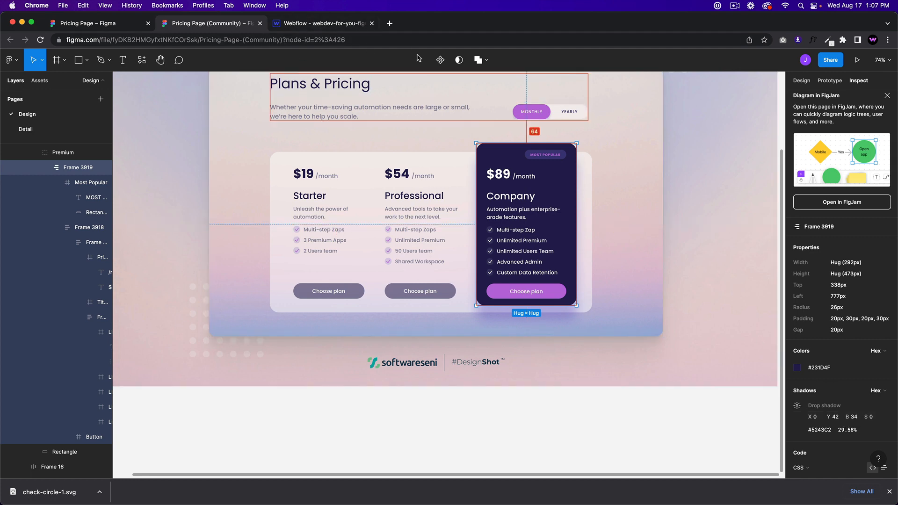
Step: Add a box shadow to the Company card using the copied #5243c2 colour at a 180° angle
{"action": "left_click", "coordinate": [826, 432]}
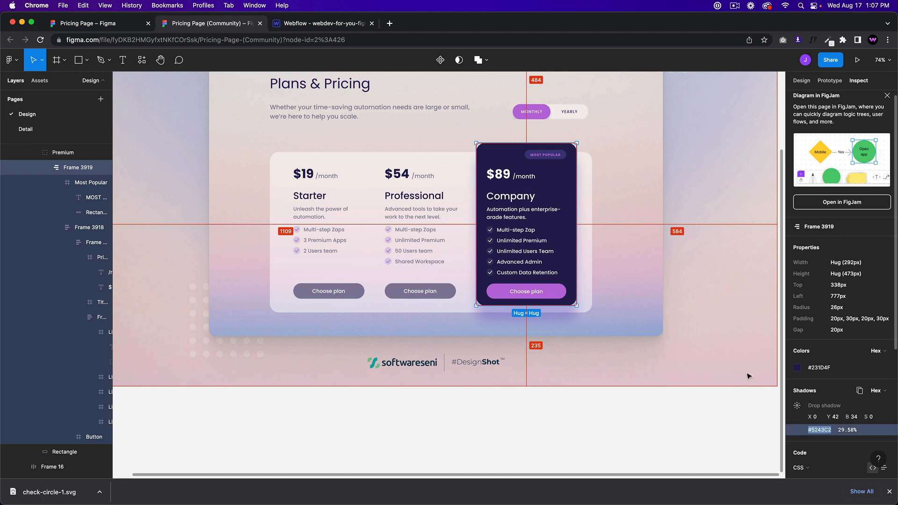
{"action": "left_click", "coordinate": [321, 23]}
{"action": "left_click", "coordinate": [561, 206]}
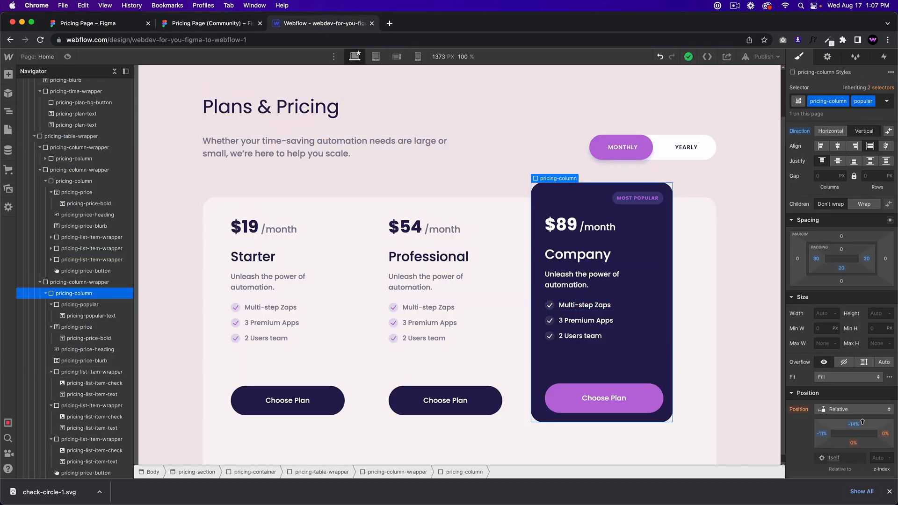
{"action": "scroll", "coordinate": [845, 402], "scroll_direction": "down", "scroll_amount": 3}
{"action": "scroll", "coordinate": [845, 385], "scroll_direction": "down", "scroll_amount": 5}
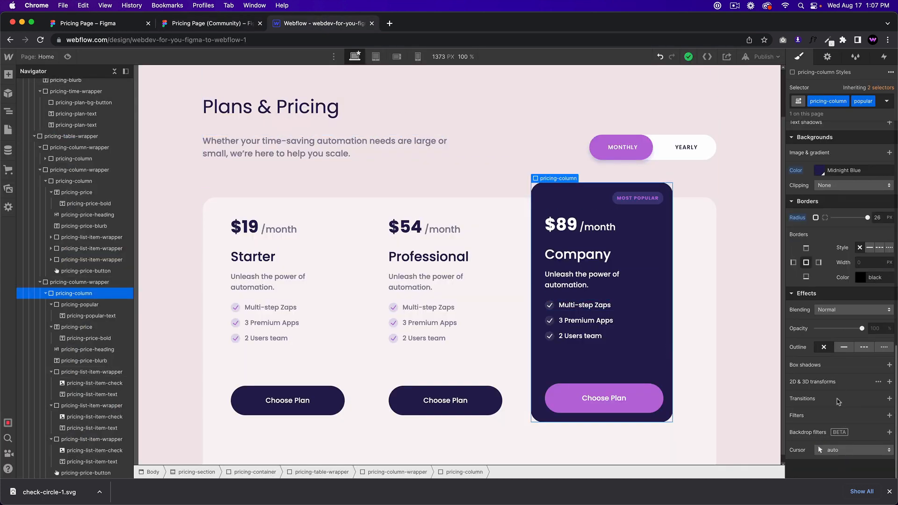
{"action": "left_click", "coordinate": [890, 365]}
{"action": "left_click", "coordinate": [853, 360]}
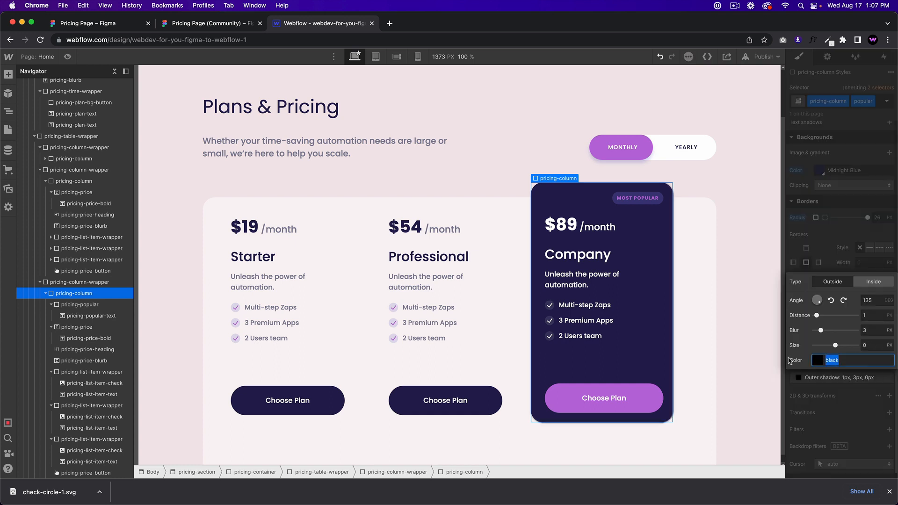
{"action": "type", "text": "#5243c2"}
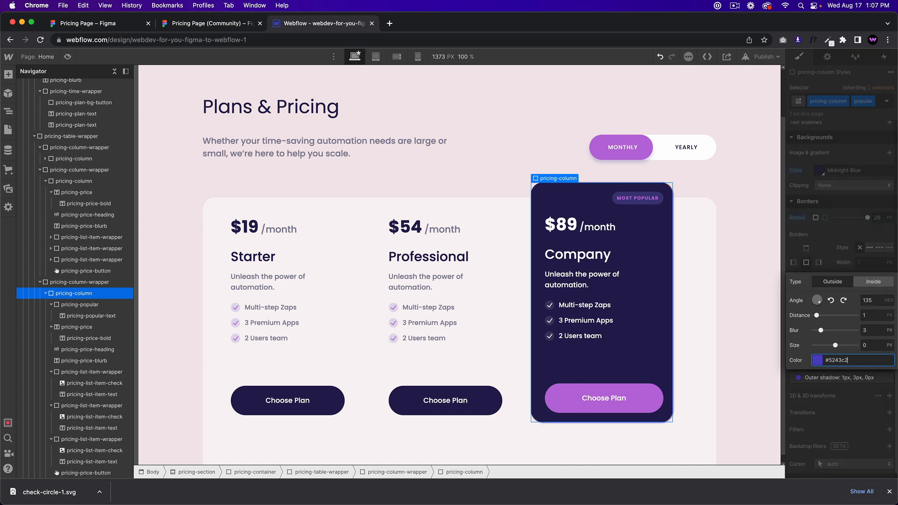
{"action": "left_click", "coordinate": [874, 299]}
{"action": "type", "text": "180"}
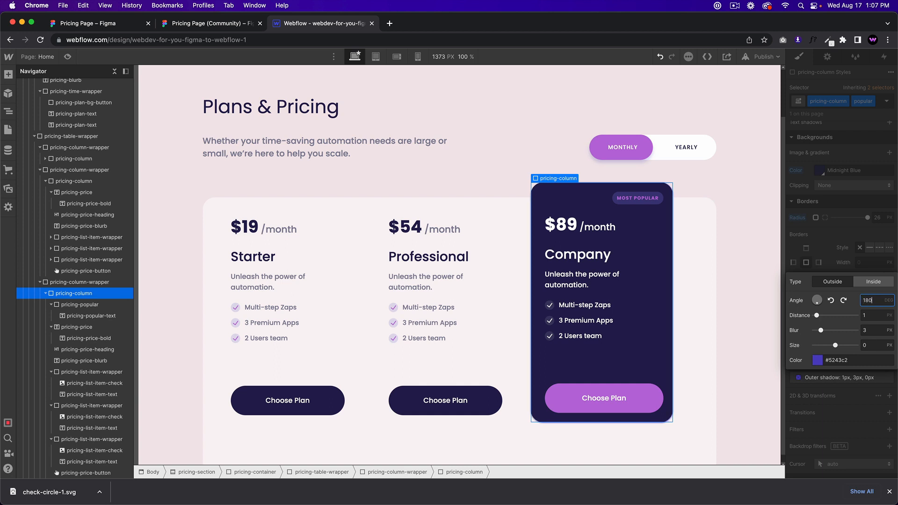
Step: Set the shadow distance to 42 and its colour opacity to 30%, checking values against Figma
{"action": "left_click", "coordinate": [869, 330]}
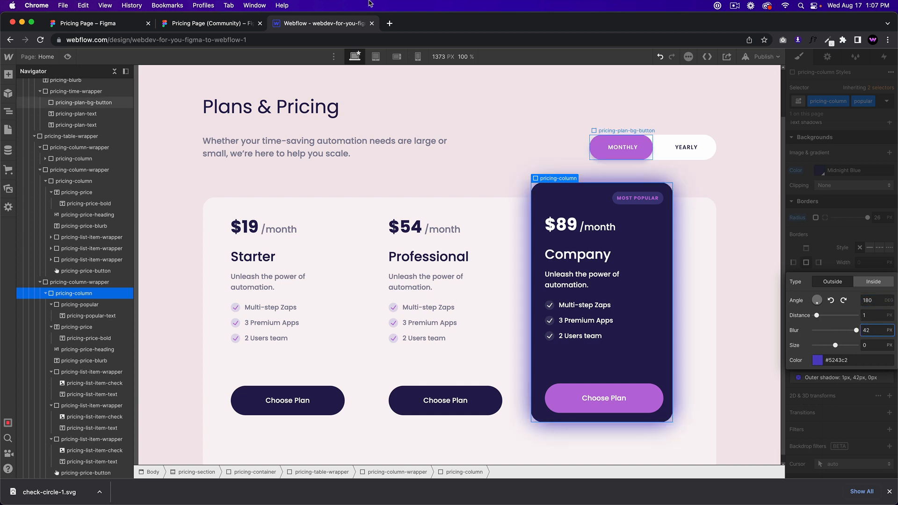
{"action": "left_click", "coordinate": [211, 24]}
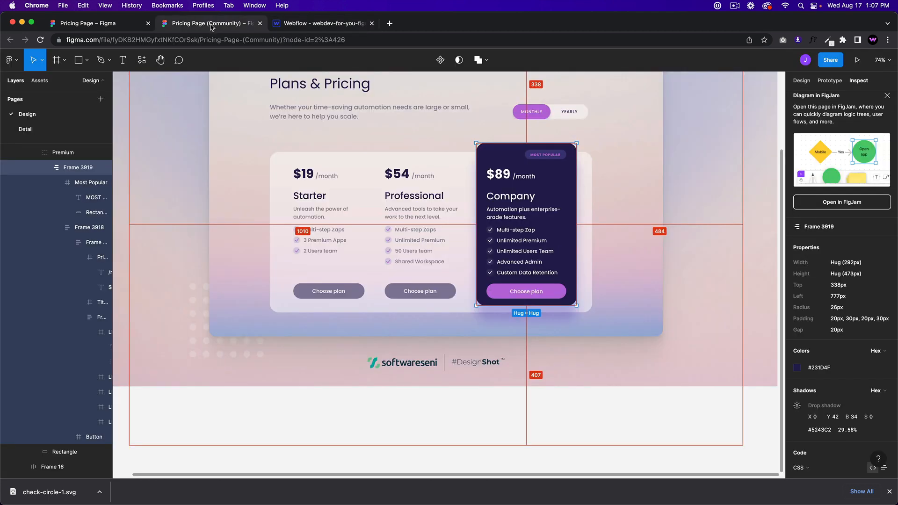
{"action": "left_click", "coordinate": [331, 25]}
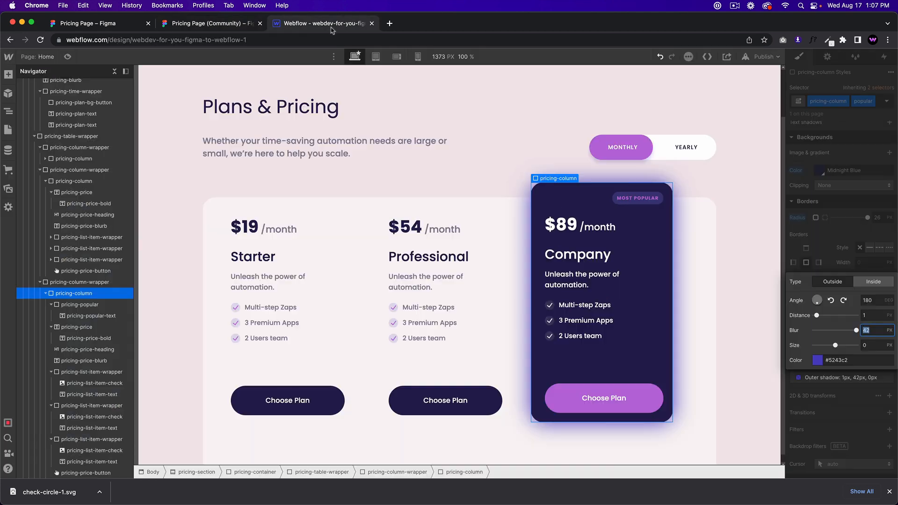
{"action": "left_click", "coordinate": [871, 341]}
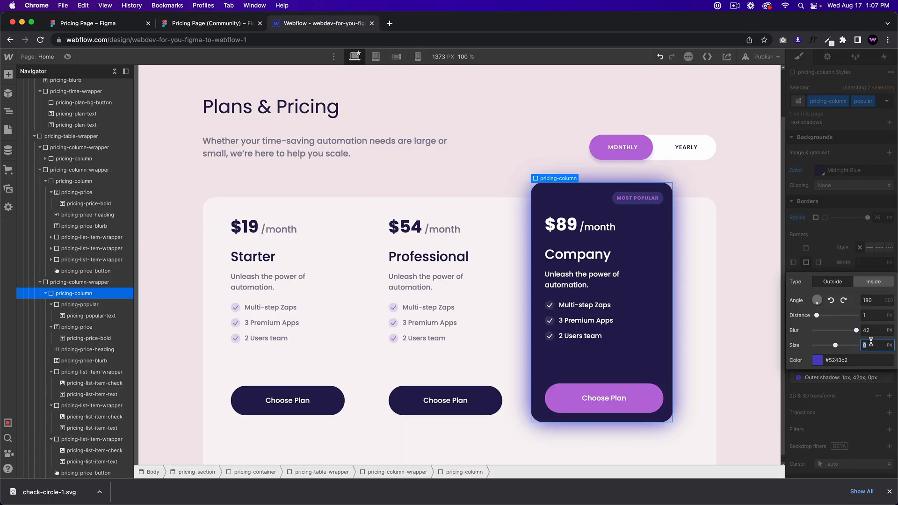
{"action": "left_click", "coordinate": [871, 313]}
{"action": "type", "text": "42"}
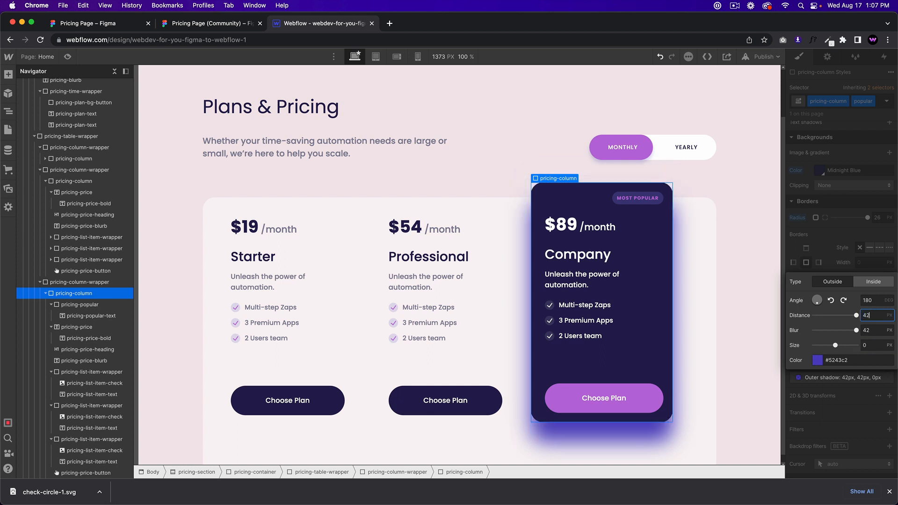
{"action": "left_click", "coordinate": [870, 331]}
{"action": "left_click", "coordinate": [206, 24]}
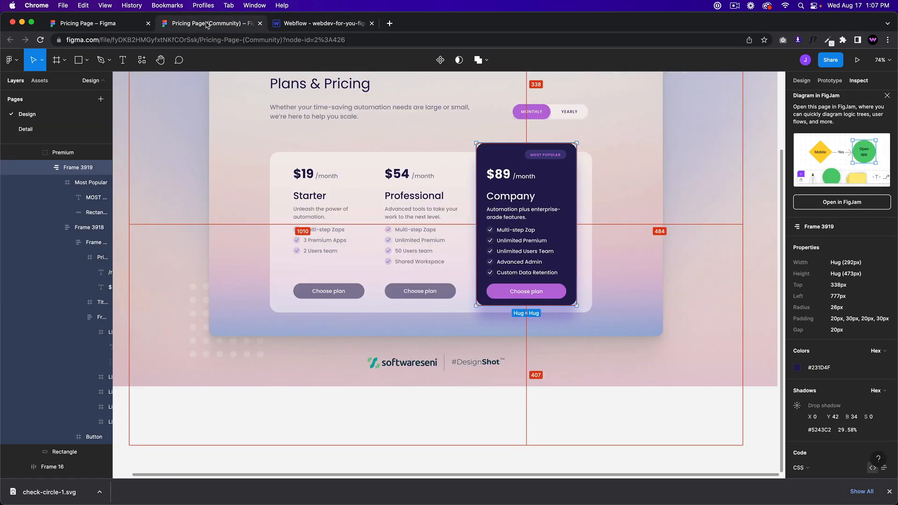
{"action": "left_click", "coordinate": [344, 27]}
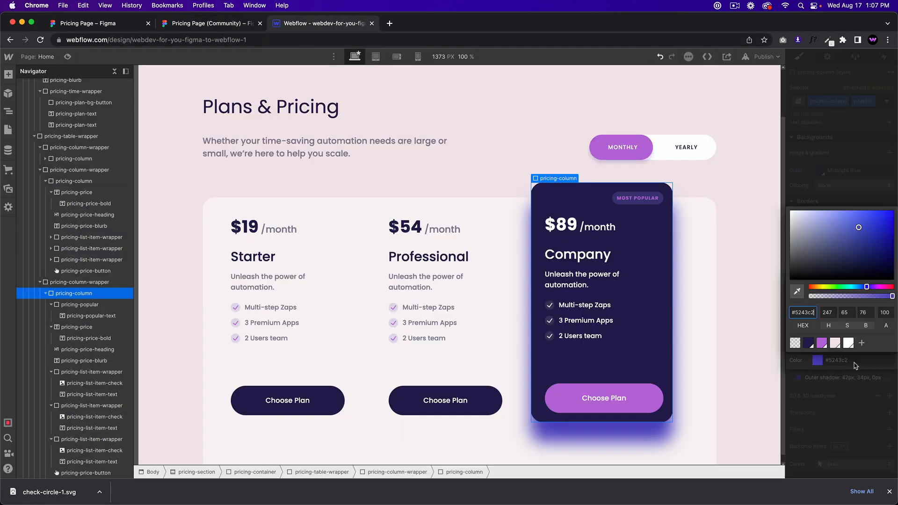
{"action": "left_click", "coordinate": [883, 314]}
{"action": "type", "text": "30"}
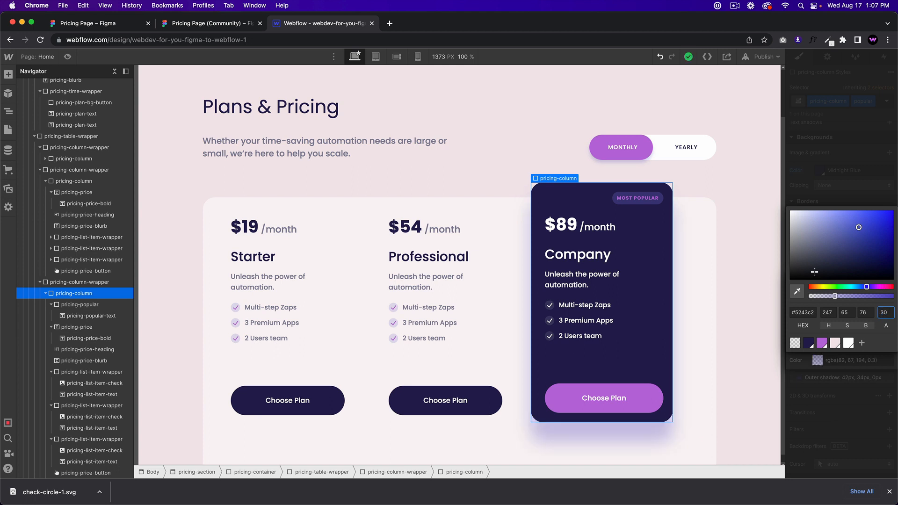
{"action": "left_click", "coordinate": [709, 272]}
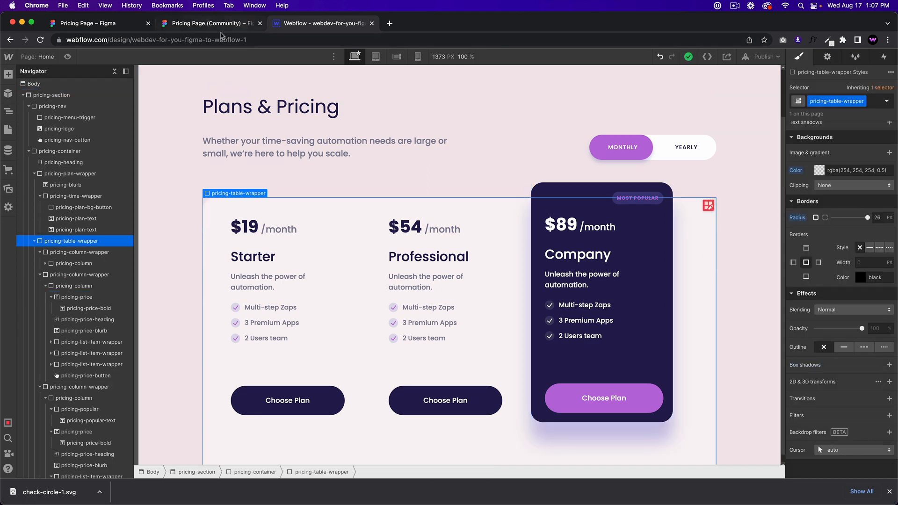
{"action": "left_click", "coordinate": [67, 57]}
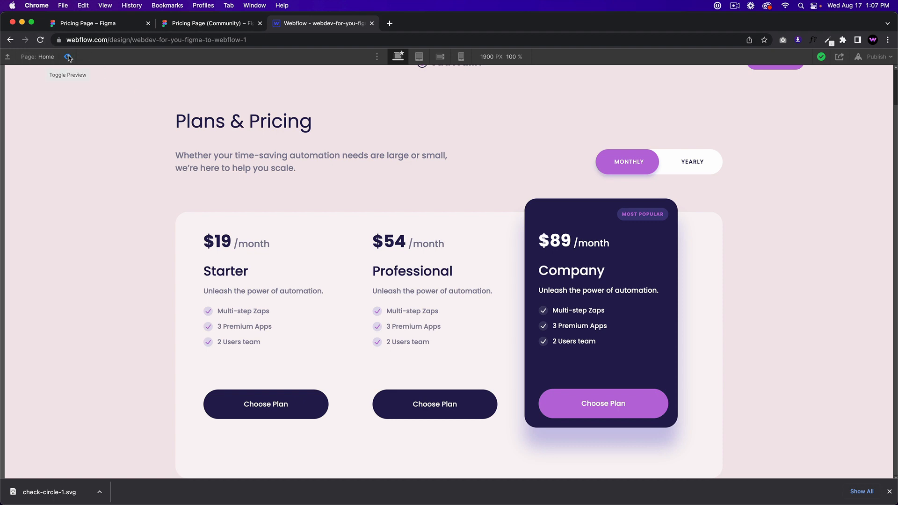
{"action": "left_click", "coordinate": [206, 25]}
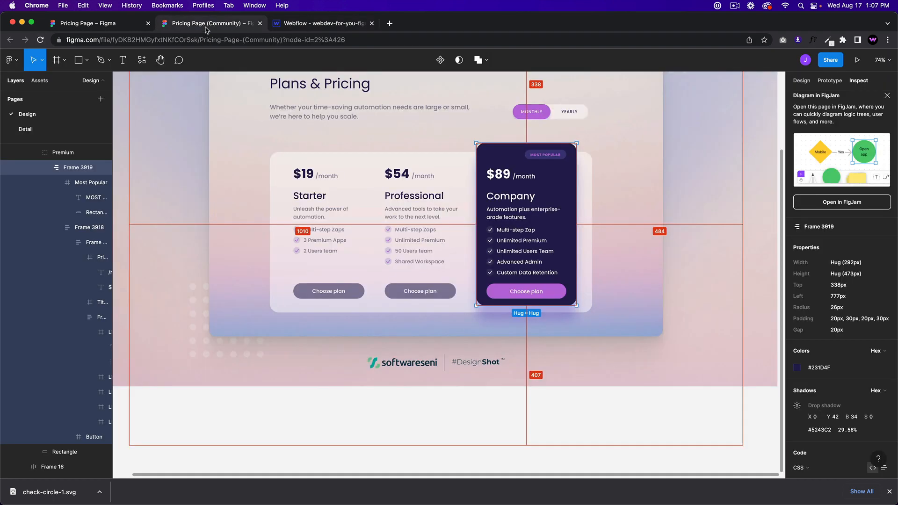
{"action": "left_click", "coordinate": [304, 24]}
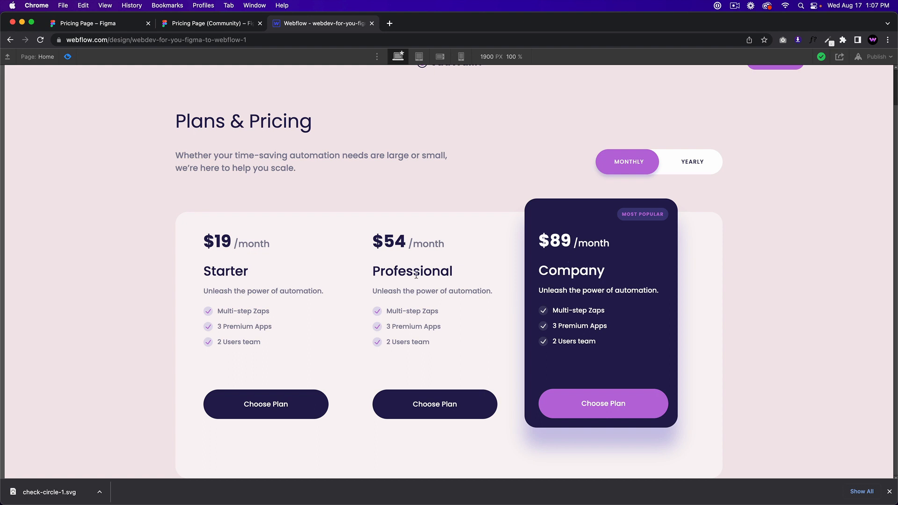
{"action": "left_click", "coordinate": [178, 28]}
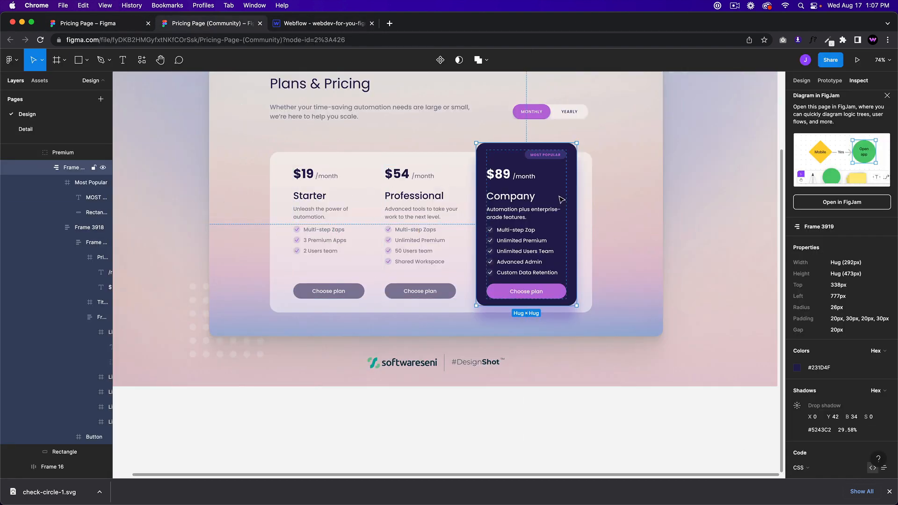
{"action": "left_click", "coordinate": [445, 218]}
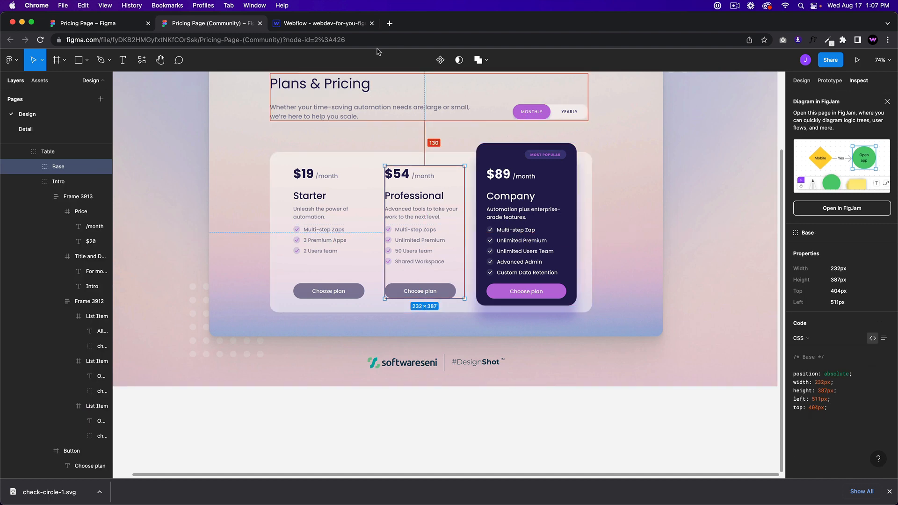
{"action": "left_click", "coordinate": [341, 26]}
{"action": "left_click", "coordinate": [66, 56]}
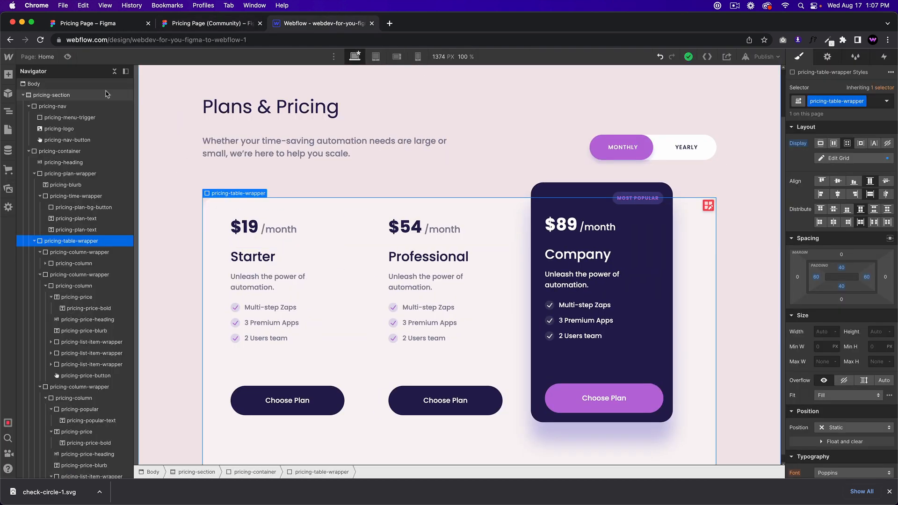
{"action": "left_click", "coordinate": [483, 323]}
{"action": "left_click", "coordinate": [488, 335]}
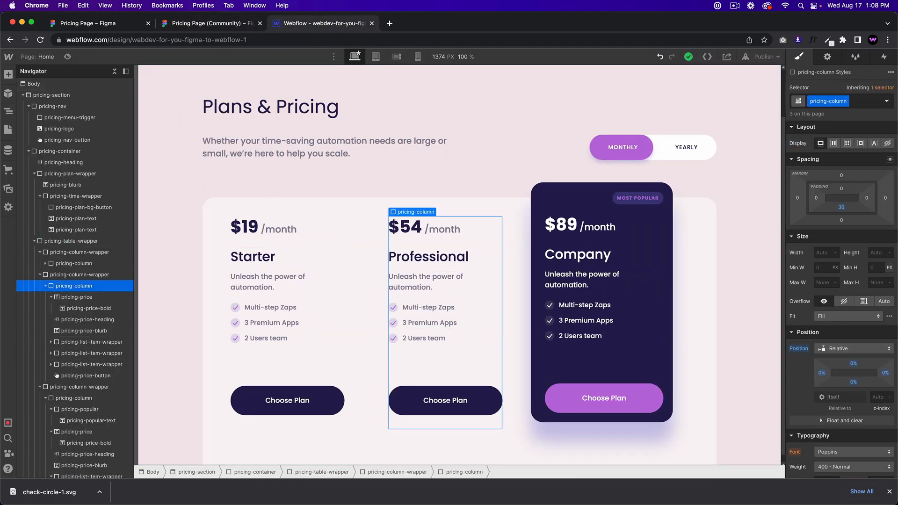
{"action": "left_click_drag", "start_coordinate": [865, 198], "coordinate": [853, 200]}
{"action": "key", "text": "super+z"}
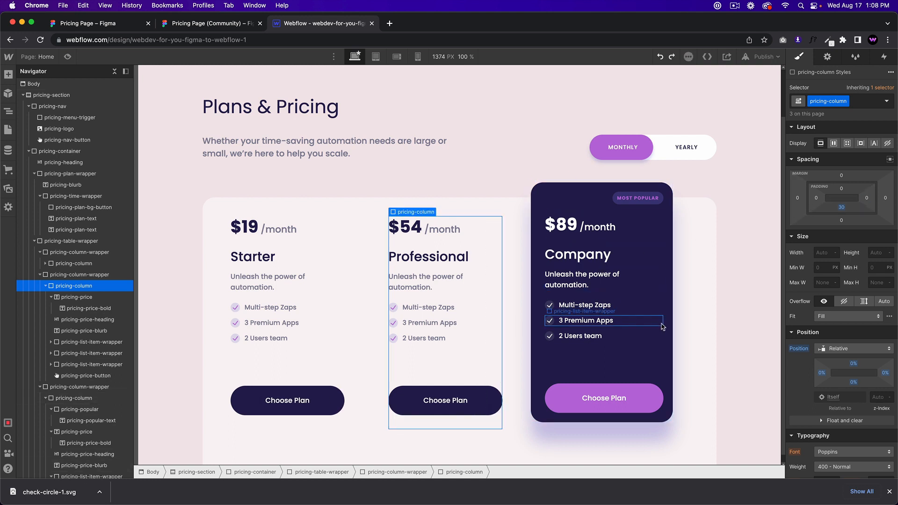
{"action": "left_click", "coordinate": [665, 291]}
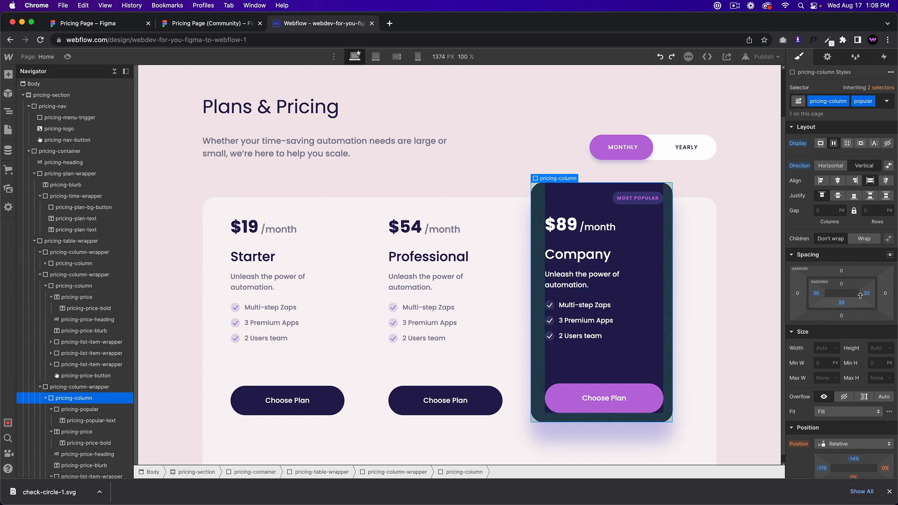
{"action": "left_click_drag", "start_coordinate": [866, 294], "coordinate": [855, 297]}
{"action": "key", "text": "super+z"}
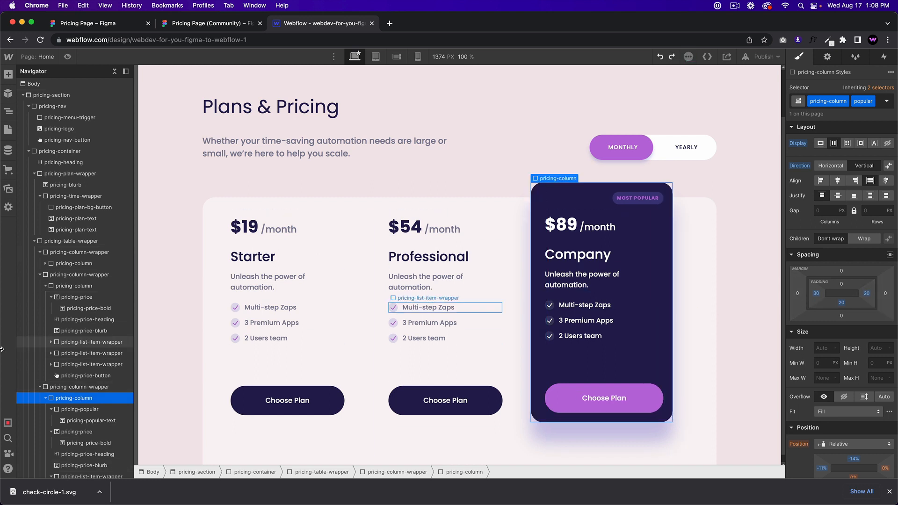
{"action": "left_click", "coordinate": [103, 387]}
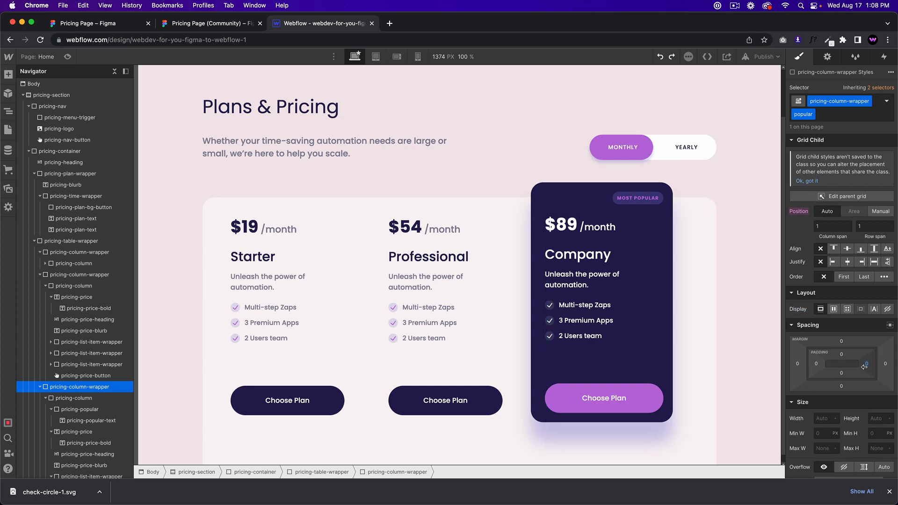
{"action": "left_click", "coordinate": [436, 340]}
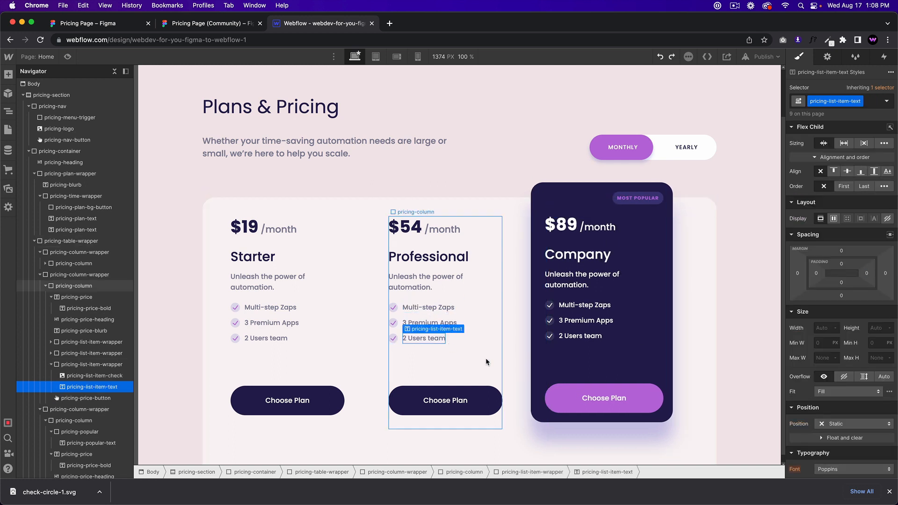
{"action": "left_click", "coordinate": [89, 275]}
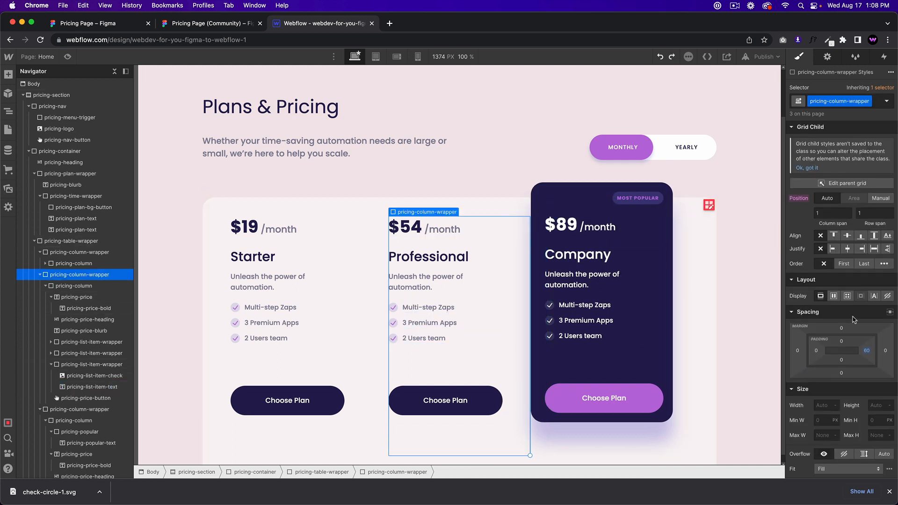
{"action": "mouse_move", "coordinate": [864, 354]}
{"action": "left_mouse_down"}
{"action": "mouse_move", "coordinate": [846, 352]}
{"action": "mouse_move", "coordinate": [855, 354]}
{"action": "left_mouse_up"}
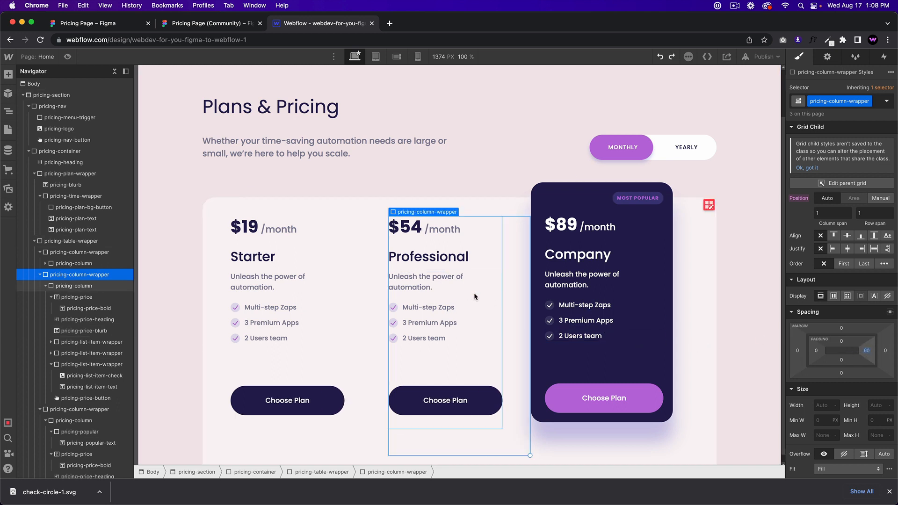
{"action": "key", "text": "super+z"}
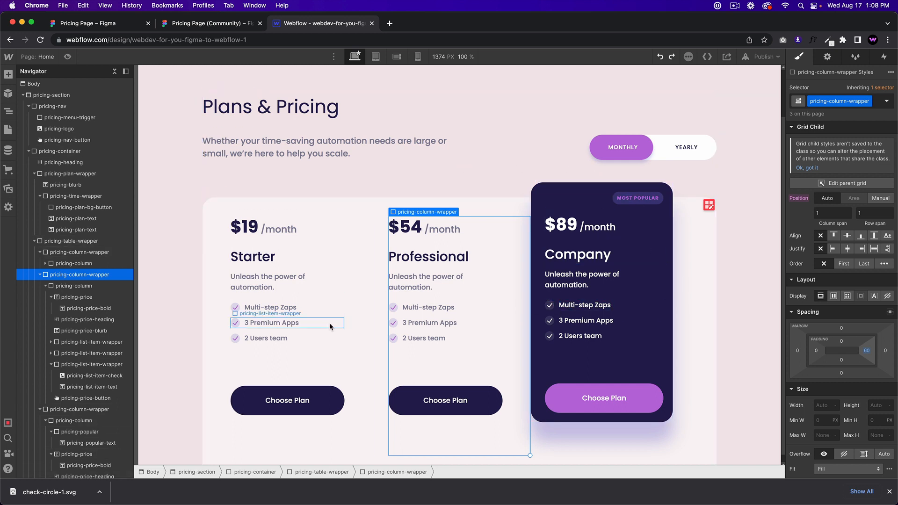
{"action": "left_click", "coordinate": [347, 337]}
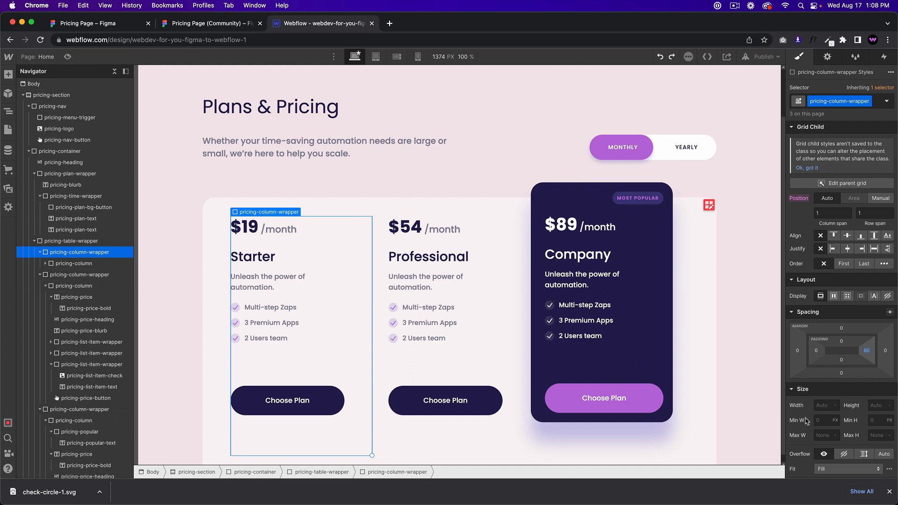
{"action": "left_click", "coordinate": [820, 405]}
{"action": "type", "text": "30%"}
{"action": "key", "text": "Return"}
{"action": "left_click", "coordinate": [84, 242]}
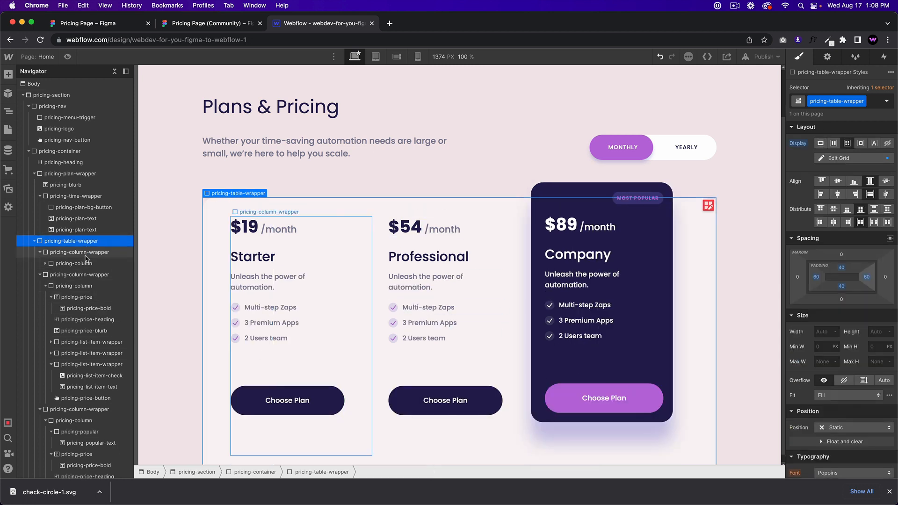
{"action": "left_click", "coordinate": [86, 254]}
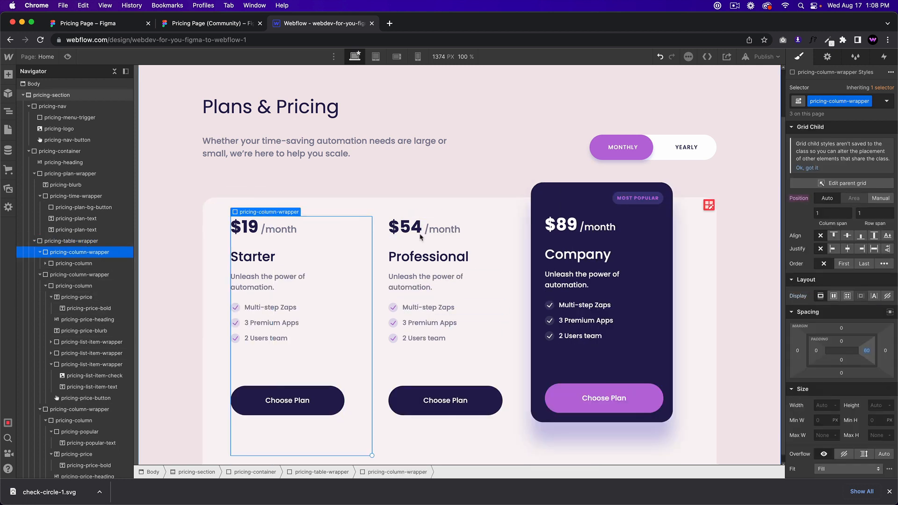
{"action": "left_click", "coordinate": [707, 206]}
{"action": "left_click", "coordinate": [823, 177]}
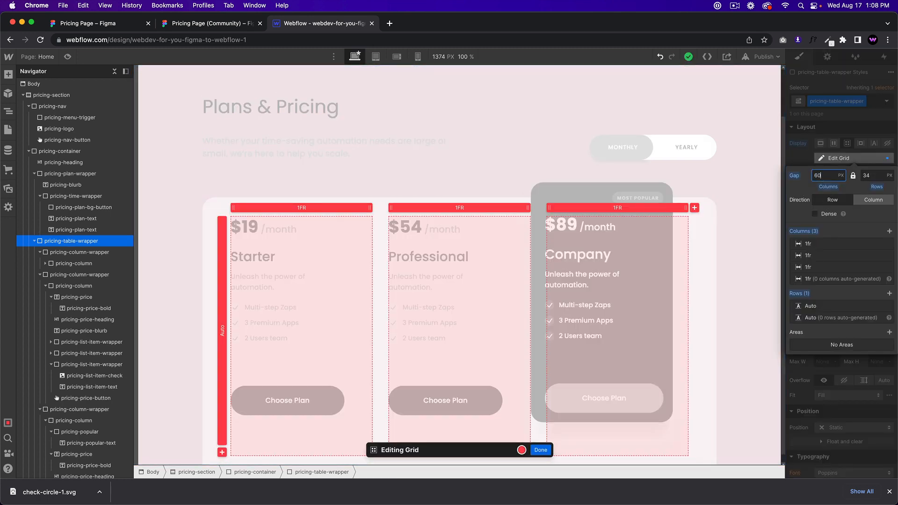
{"action": "type", "text": "60"}
{"action": "key", "text": "Return"}
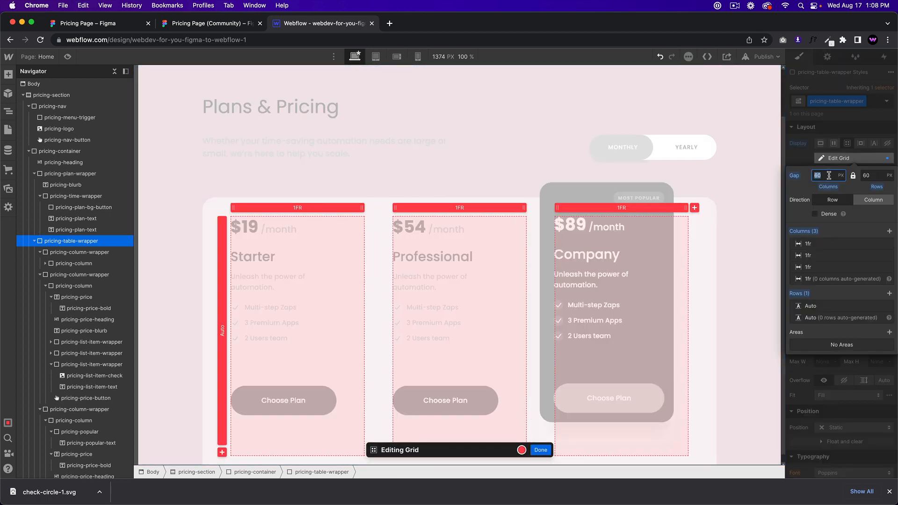
{"action": "type", "text": "80"}
{"action": "left_click", "coordinate": [540, 450]}
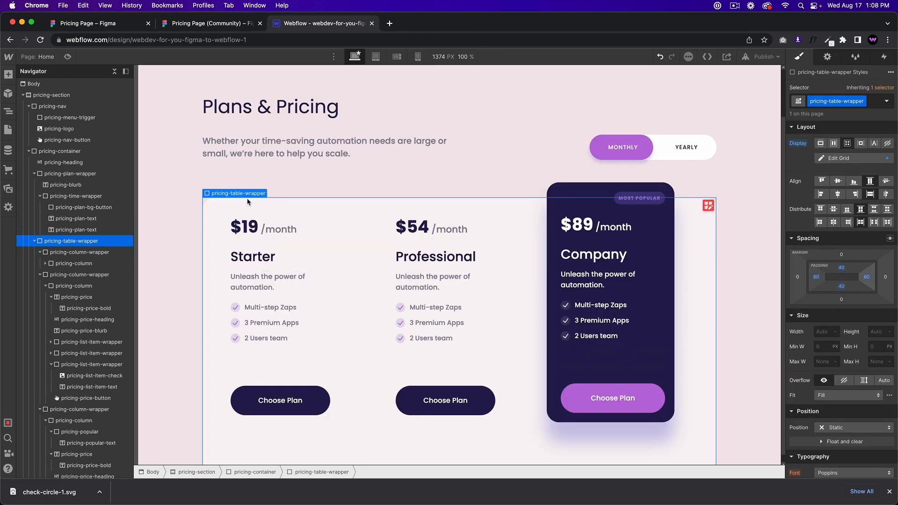
{"action": "left_click", "coordinate": [69, 57]}
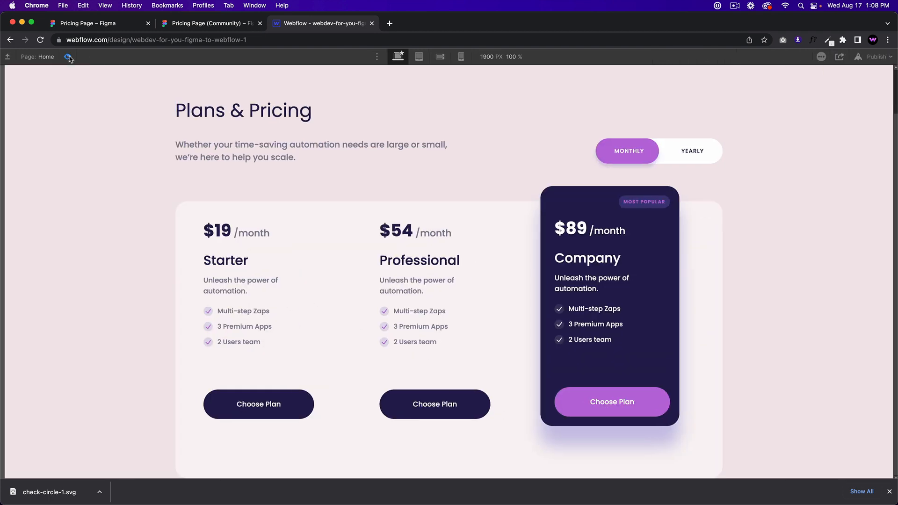
{"action": "left_click", "coordinate": [248, 24]}
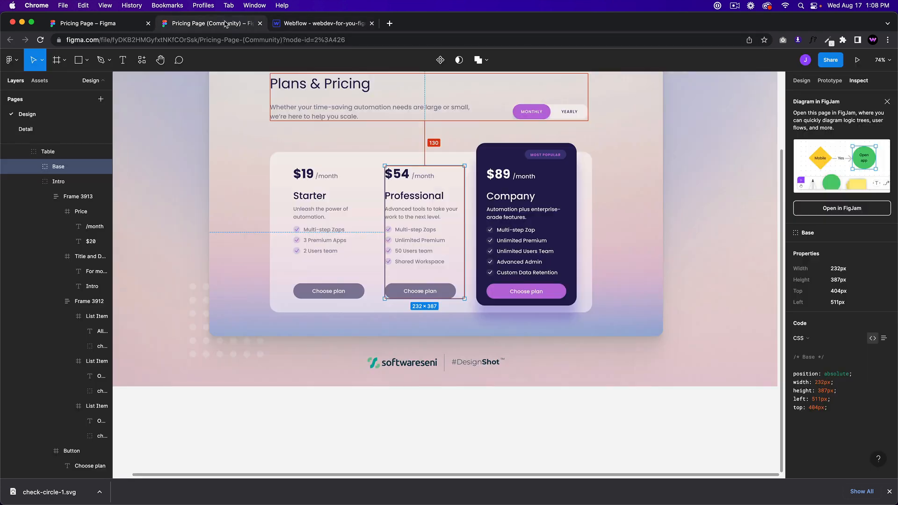
{"action": "left_click", "coordinate": [327, 24]}
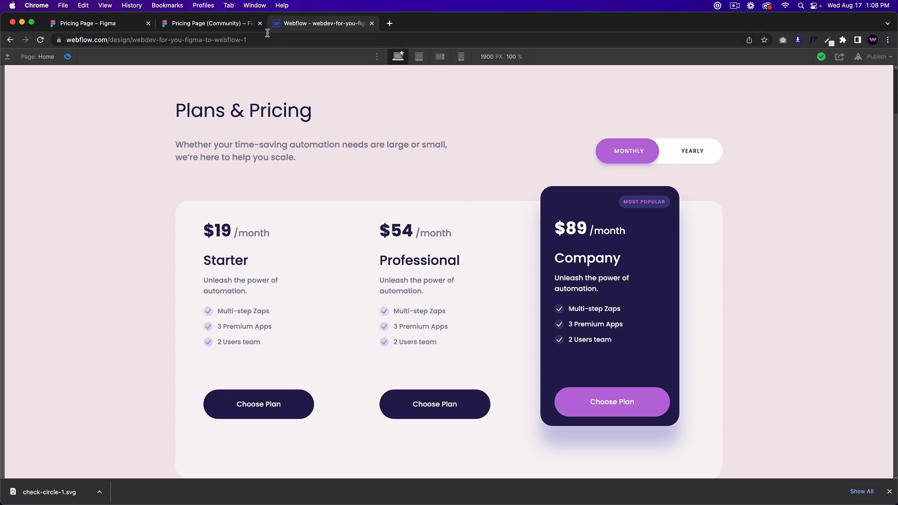
{"action": "left_click", "coordinate": [223, 26]}
{"action": "left_click", "coordinate": [322, 26]}
{"action": "key", "text": "super+shift+p"}
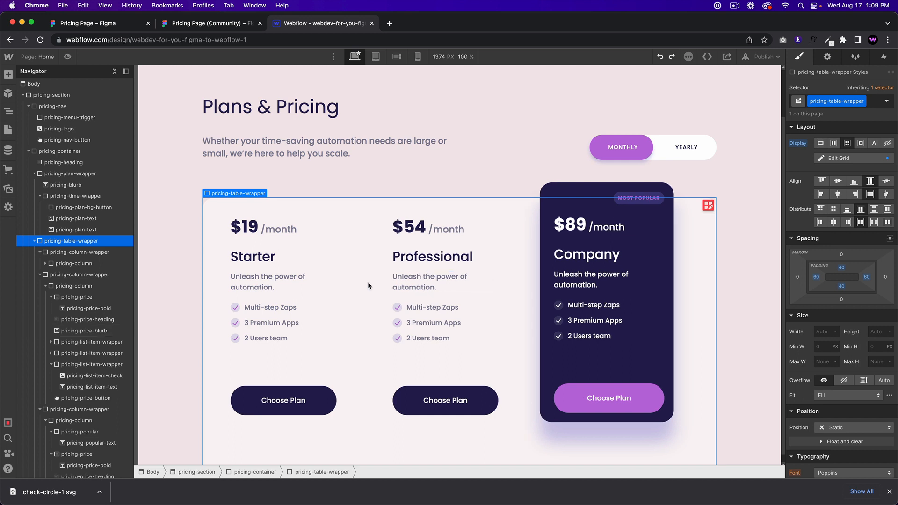
{"action": "left_click", "coordinate": [708, 206]}
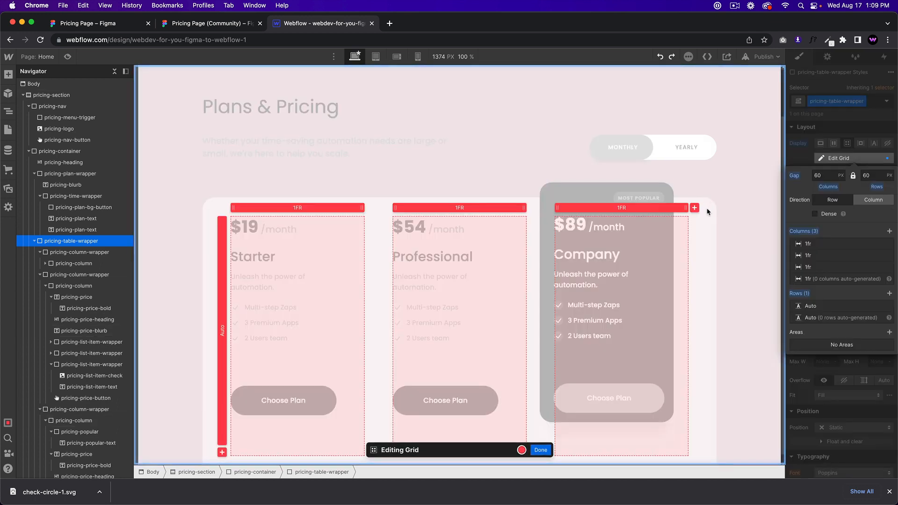
{"action": "left_click", "coordinate": [828, 174]}
{"action": "type", "text": "30"}
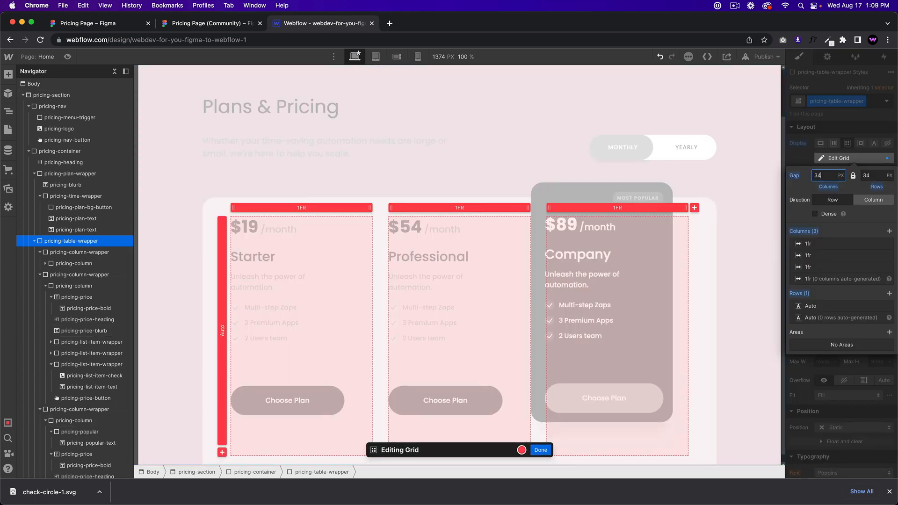
{"action": "left_click", "coordinate": [541, 450]}
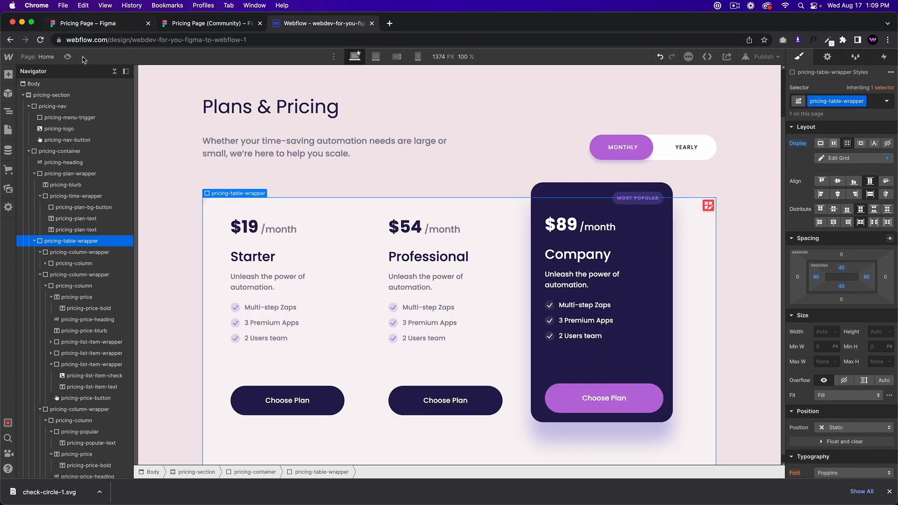
Step: Give the pricing section 100 px bottom padding and preview the result
{"action": "left_click", "coordinate": [68, 57]}
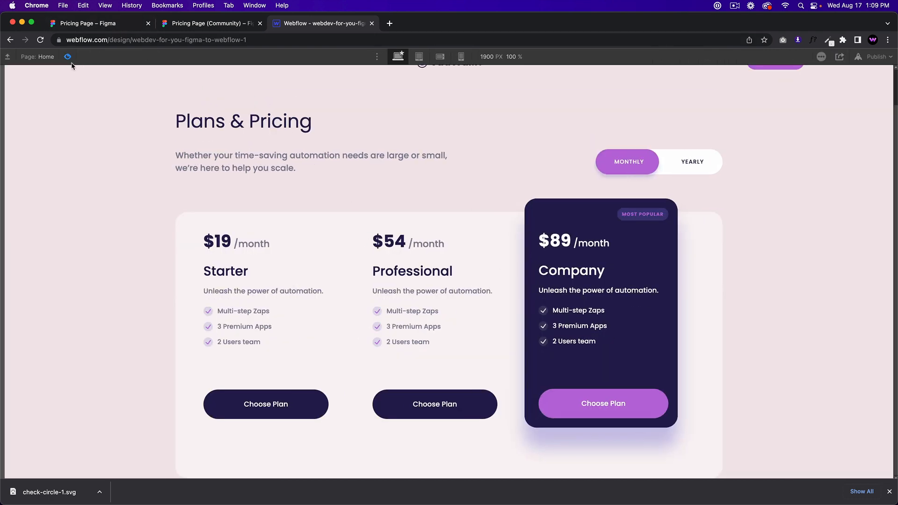
{"action": "left_click", "coordinate": [69, 57]}
{"action": "left_click", "coordinate": [197, 204]}
{"action": "scroll", "coordinate": [193, 202], "scroll_direction": "up", "scroll_amount": 2}
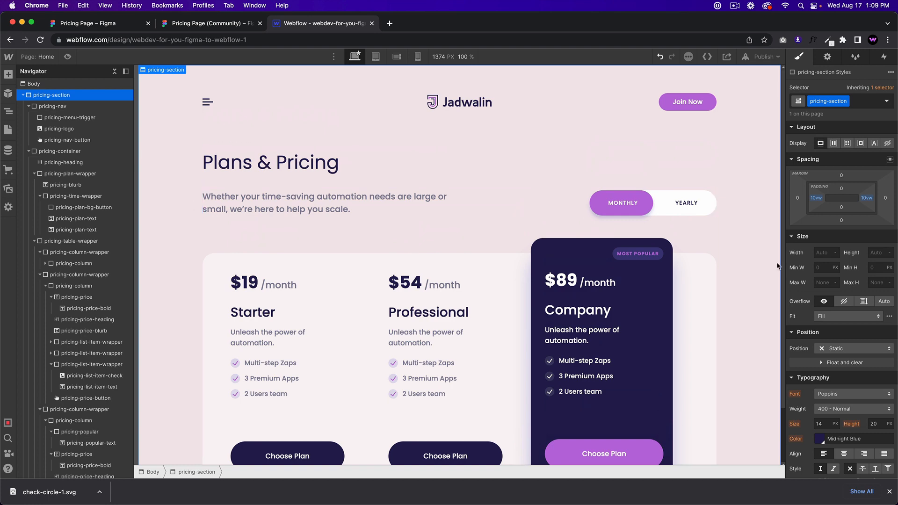
{"action": "left_click", "coordinate": [843, 207]}
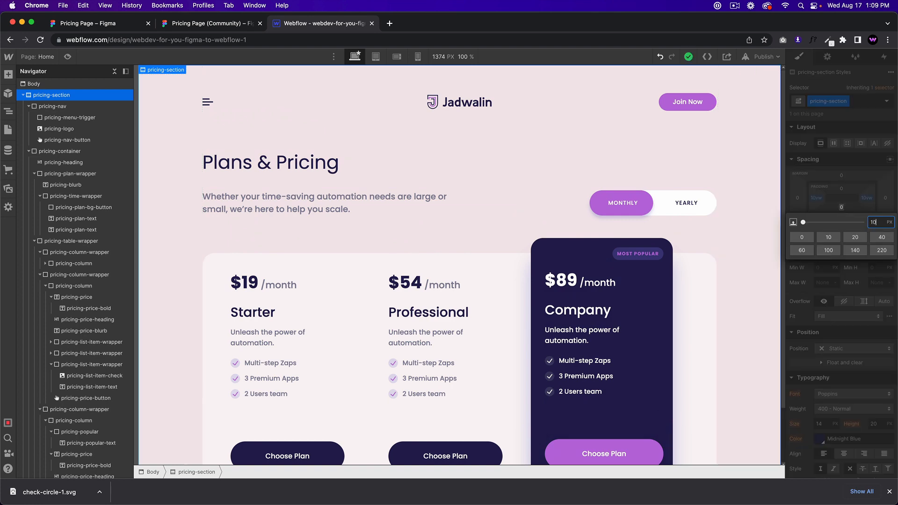
{"action": "type", "text": "100px"}
{"action": "key", "text": "Return"}
{"action": "scroll", "coordinate": [574, 261], "scroll_direction": "down", "scroll_amount": 3}
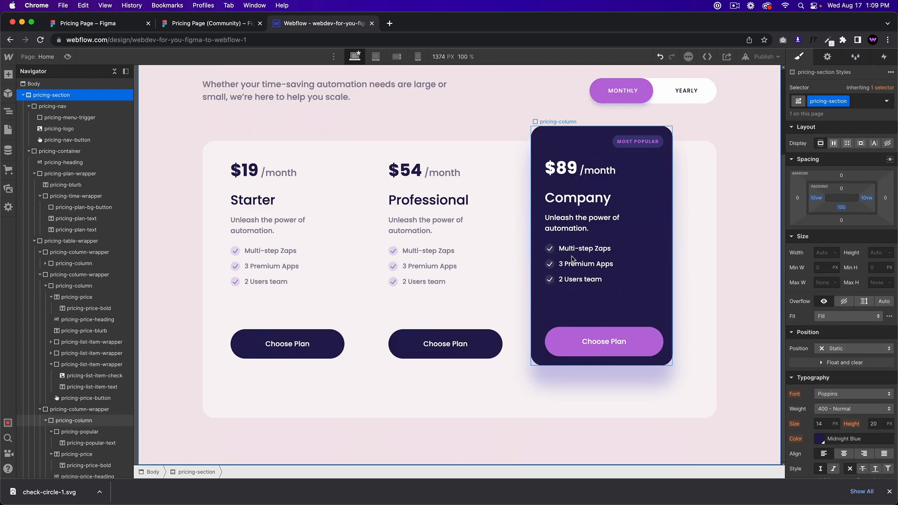
{"action": "left_click", "coordinate": [68, 57]}
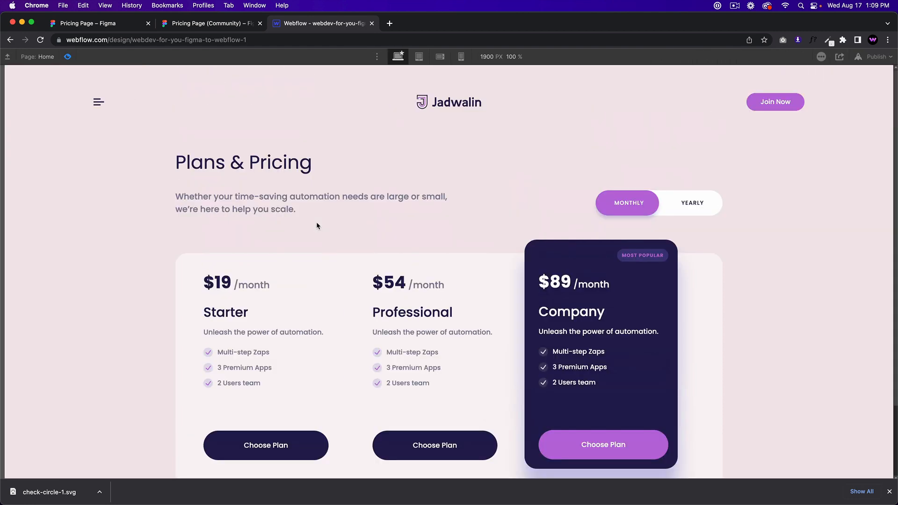
{"action": "scroll", "coordinate": [317, 223], "scroll_direction": "up", "scroll_amount": 1}
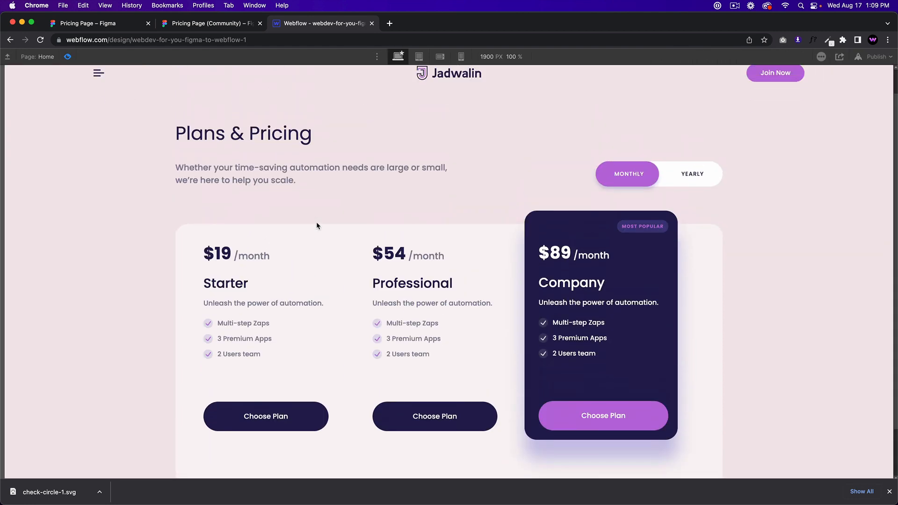
{"action": "scroll", "coordinate": [317, 222], "scroll_direction": "down", "scroll_amount": 1}
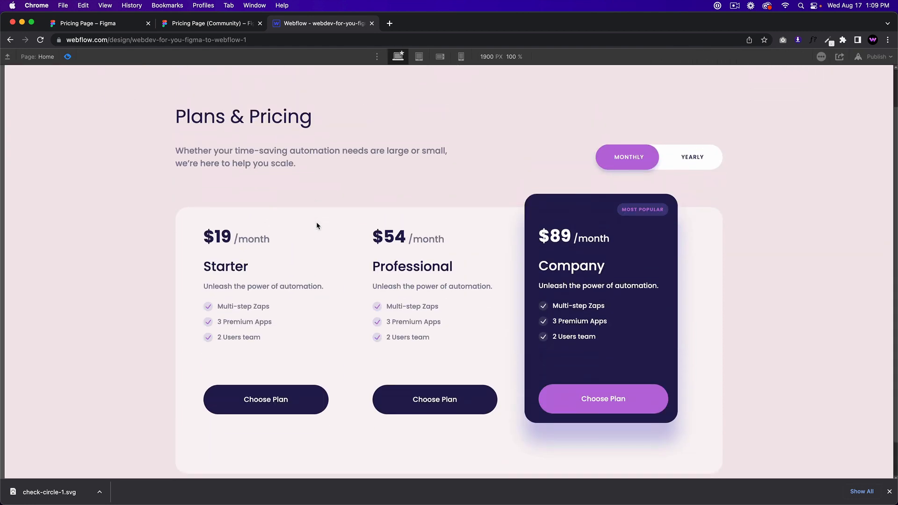
{"action": "left_click", "coordinate": [71, 57]}
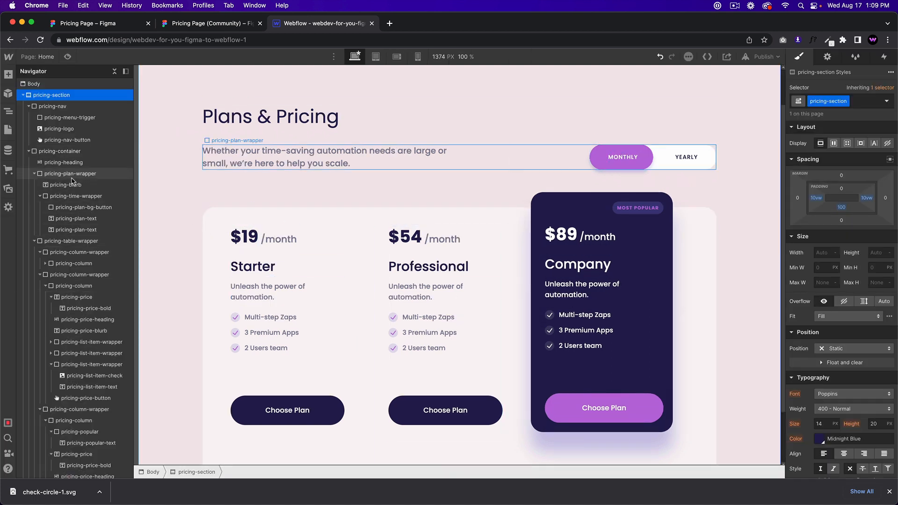
Step: Try a 900 px maximum width on the pricing container and preview it
{"action": "left_click", "coordinate": [60, 152]}
{"action": "left_click", "coordinate": [823, 306]}
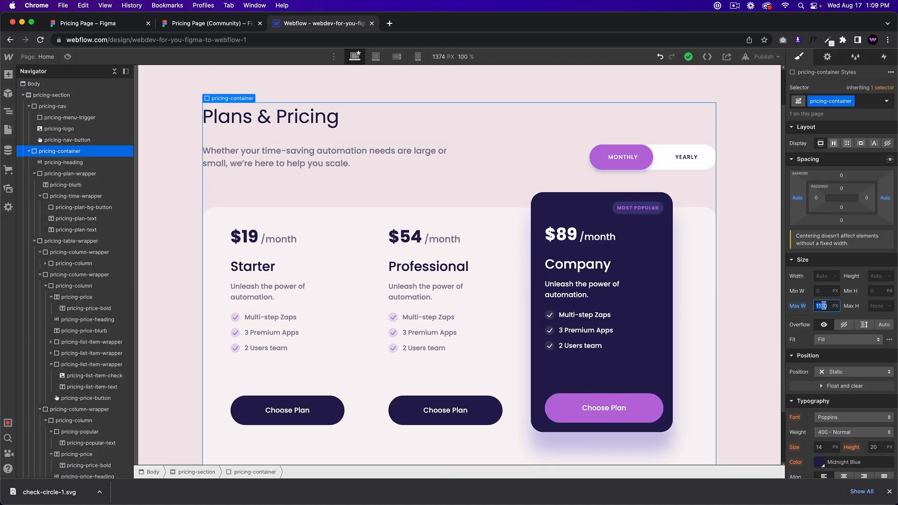
{"action": "type", "text": "900"}
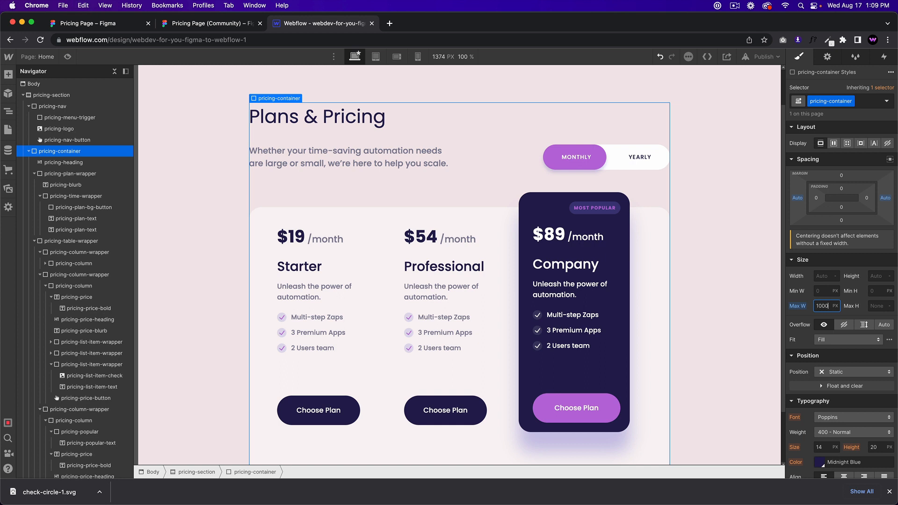
{"action": "scroll", "coordinate": [156, 108], "scroll_direction": "up", "scroll_amount": 3}
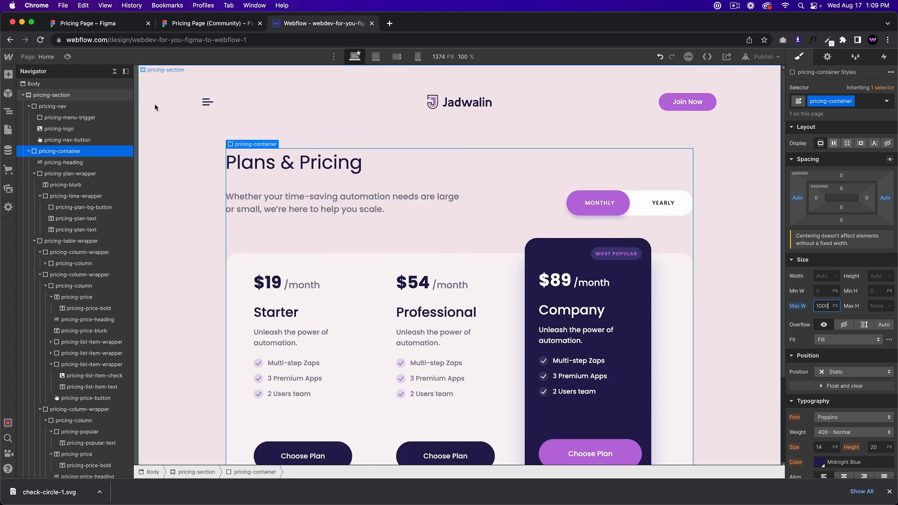
{"action": "key", "text": "super+shift+p"}
{"action": "scroll", "coordinate": [418, 226], "scroll_direction": "down", "scroll_amount": 3}
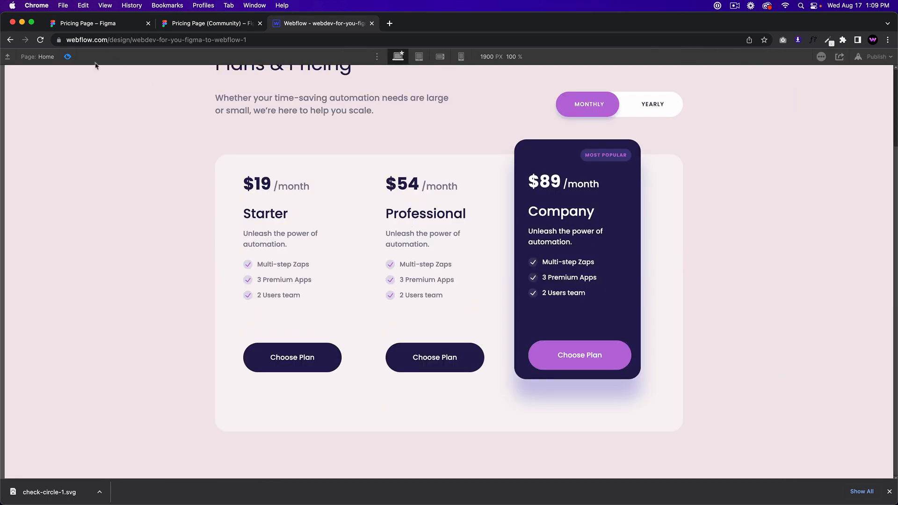
{"action": "left_click", "coordinate": [67, 57]}
Step: Restore the container's maximum width to 1170 px and compare with the Figma design
{"action": "left_click", "coordinate": [821, 306]}
{"action": "type", "text": "11"}
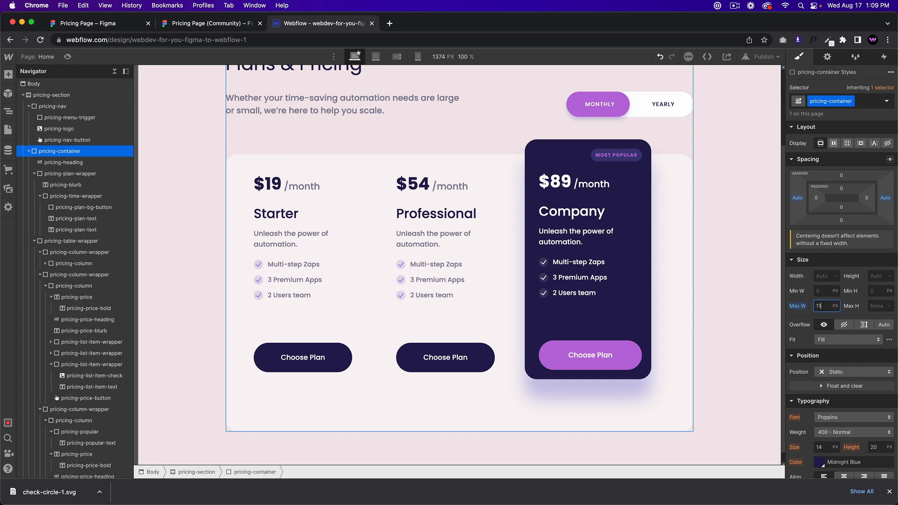
{"action": "type", "text": "70"}
{"action": "key", "text": "Return"}
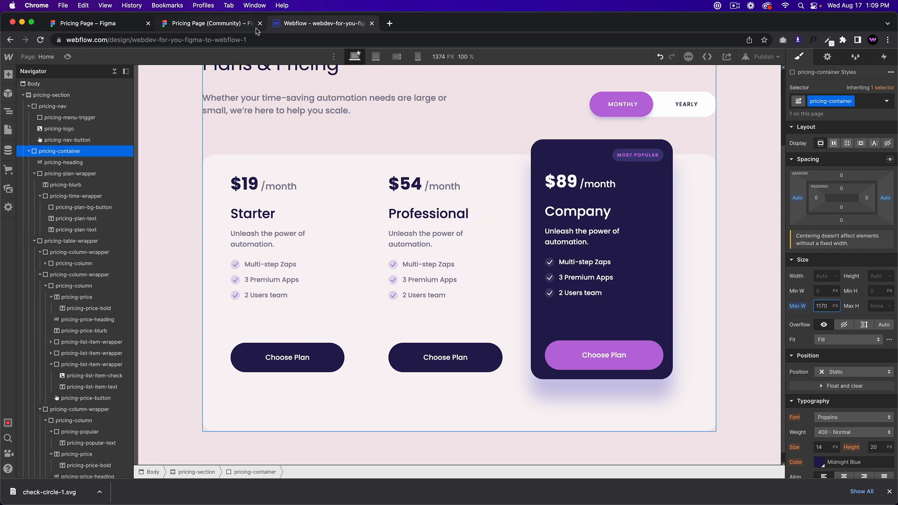
{"action": "left_click", "coordinate": [231, 26]}
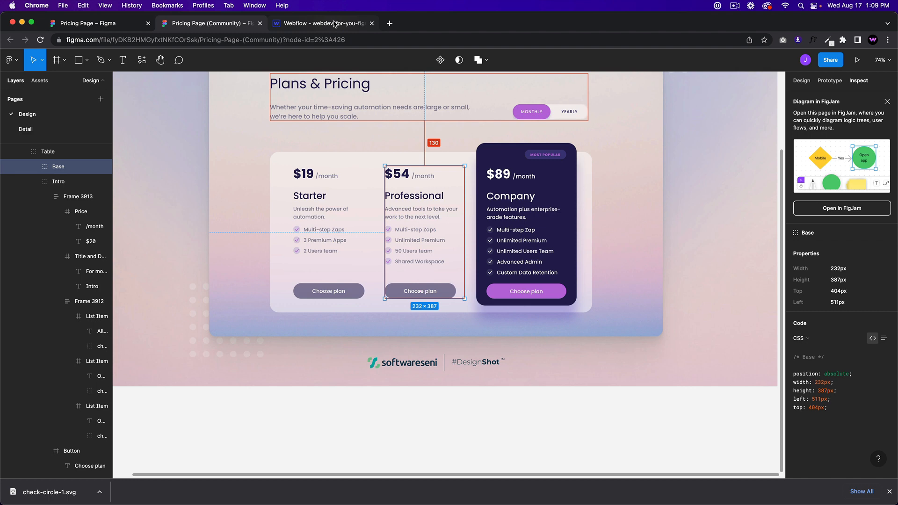
{"action": "left_click", "coordinate": [335, 25]}
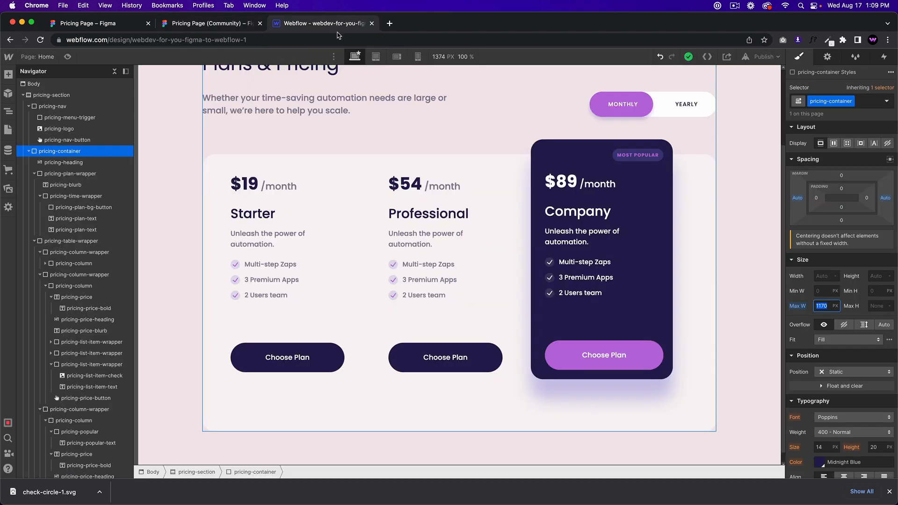
{"action": "left_click", "coordinate": [220, 25]}
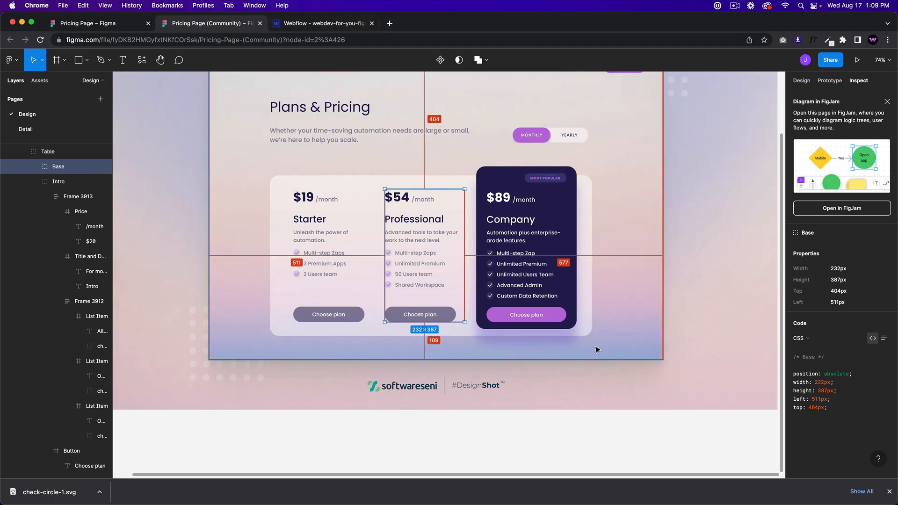
{"action": "scroll", "coordinate": [608, 352], "scroll_direction": "up", "scroll_amount": 2}
{"action": "left_click", "coordinate": [634, 365]}
{"action": "key", "text": "alt"}
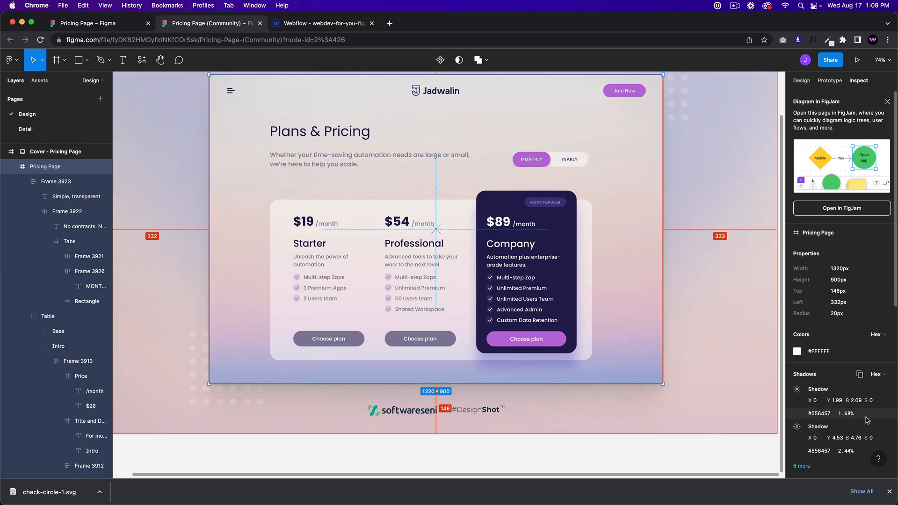
{"action": "scroll", "coordinate": [613, 238], "scroll_direction": "up", "scroll_amount": 3}
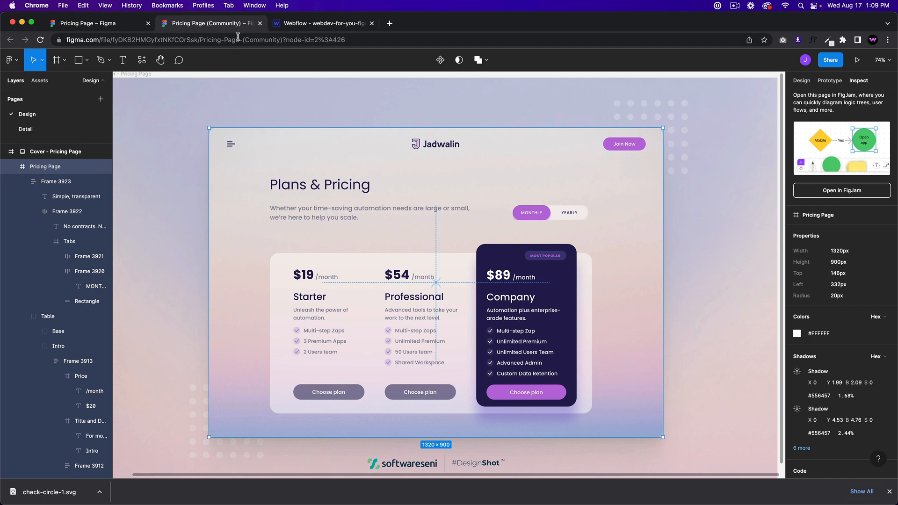
{"action": "left_click", "coordinate": [287, 26]}
{"action": "left_click", "coordinate": [164, 225]}
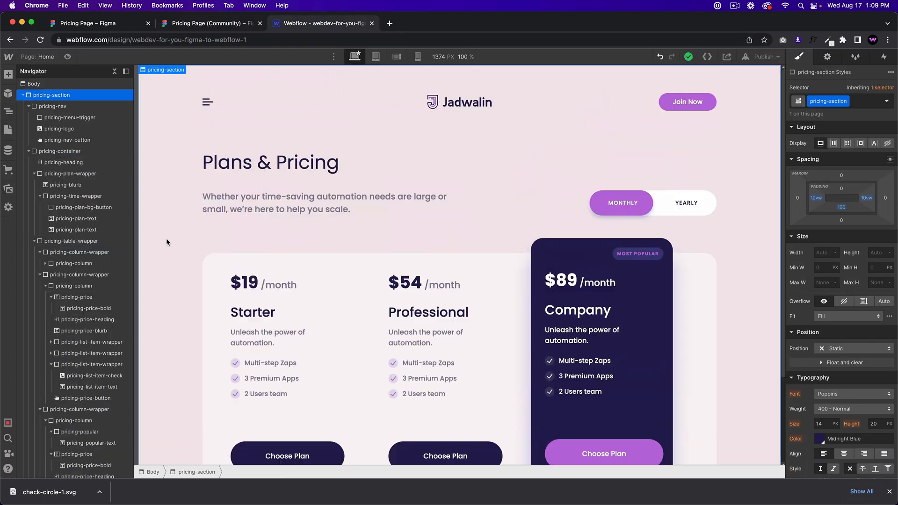
Step: Add a linear gradient background layer to the pricing section
{"action": "scroll", "coordinate": [166, 237], "scroll_direction": "down", "scroll_amount": 3}
{"action": "scroll", "coordinate": [849, 409], "scroll_direction": "down", "scroll_amount": 10}
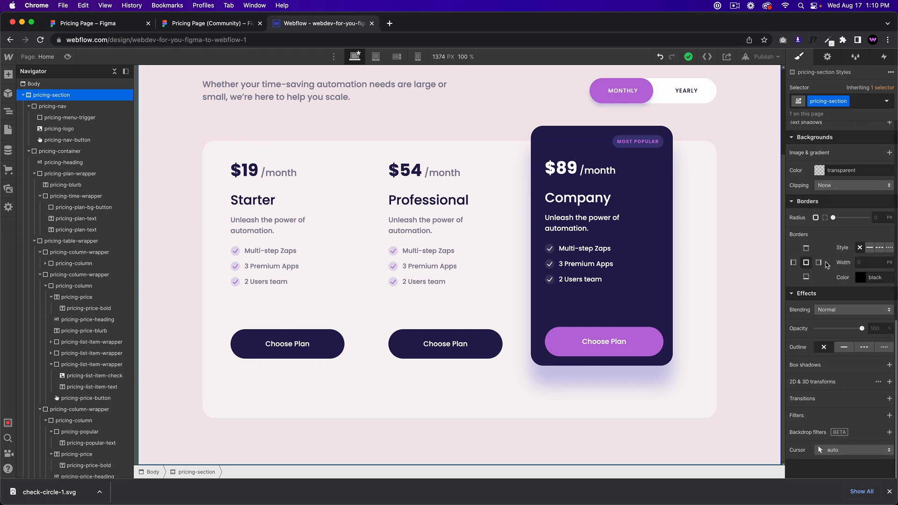
{"action": "scroll", "coordinate": [824, 226], "scroll_direction": "up", "scroll_amount": 1}
{"action": "scroll", "coordinate": [824, 267], "scroll_direction": "up", "scroll_amount": 3}
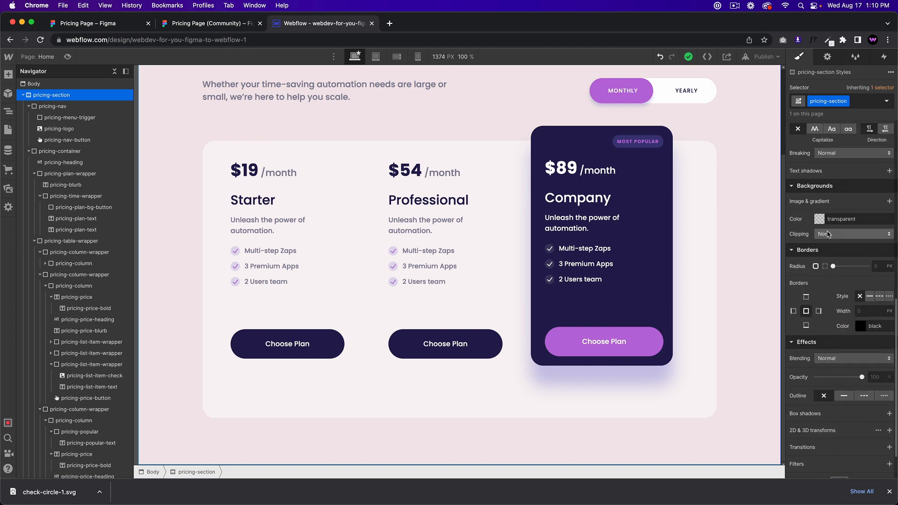
{"action": "left_click", "coordinate": [888, 201]}
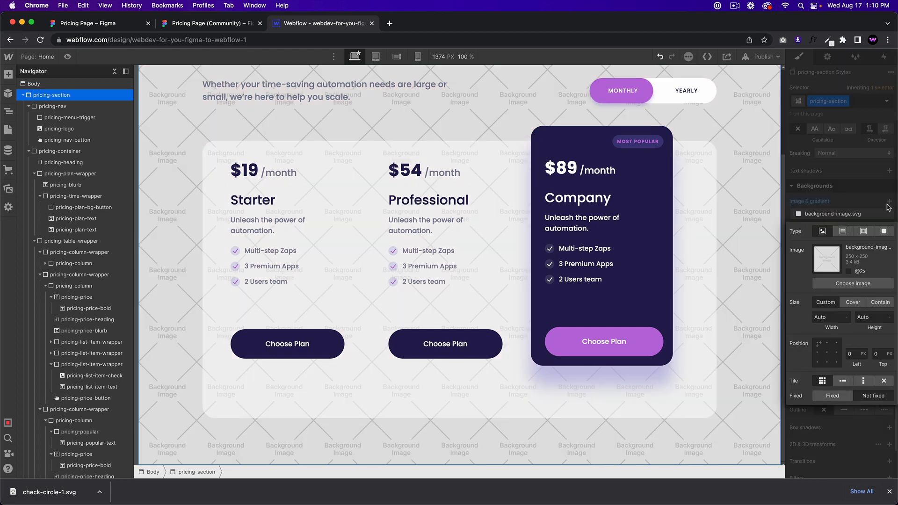
{"action": "left_click", "coordinate": [843, 232]}
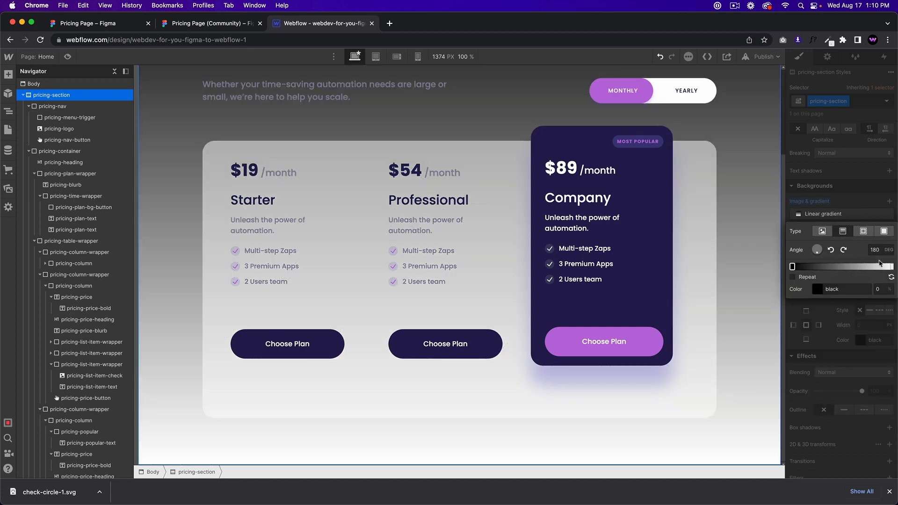
Step: Set the gradient's starting stop to Lavender Blush and add a middle stop
{"action": "left_click", "coordinate": [890, 275]}
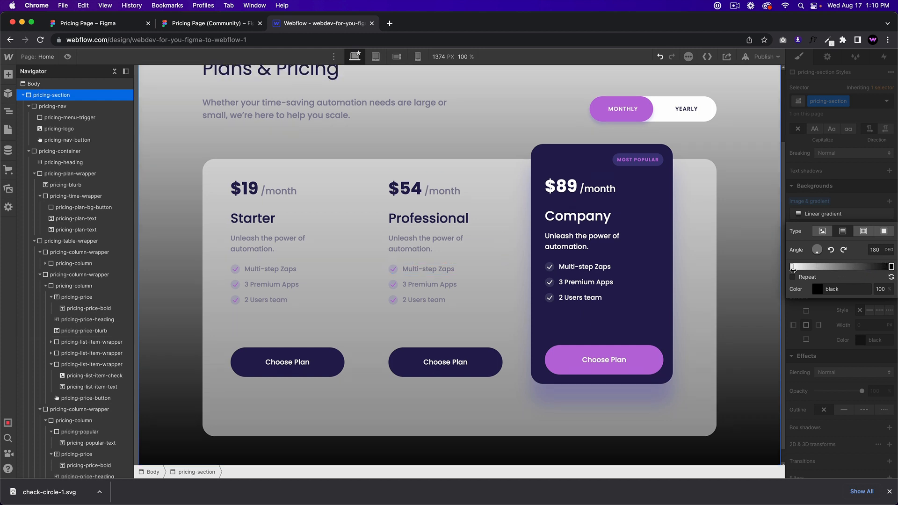
{"action": "left_click", "coordinate": [793, 266]}
{"action": "left_click", "coordinate": [792, 267]}
{"action": "left_click", "coordinate": [836, 409]}
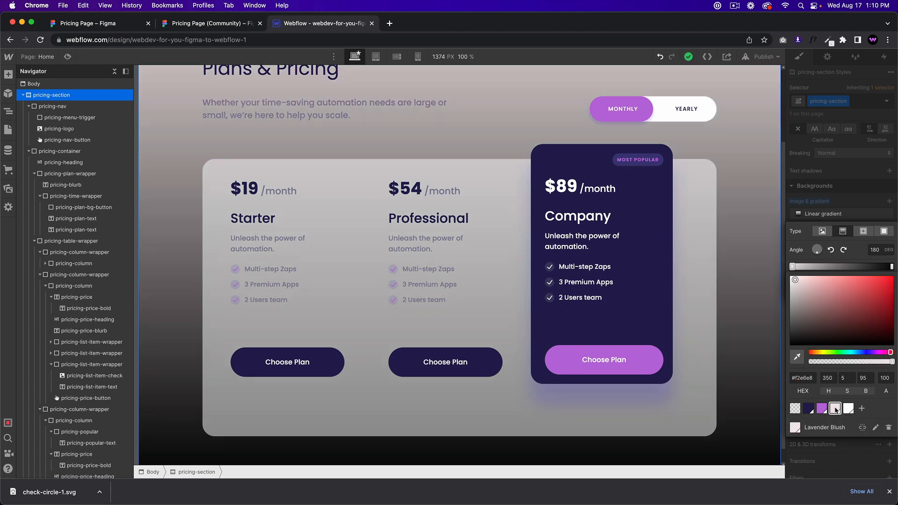
{"action": "left_click", "coordinate": [829, 258]}
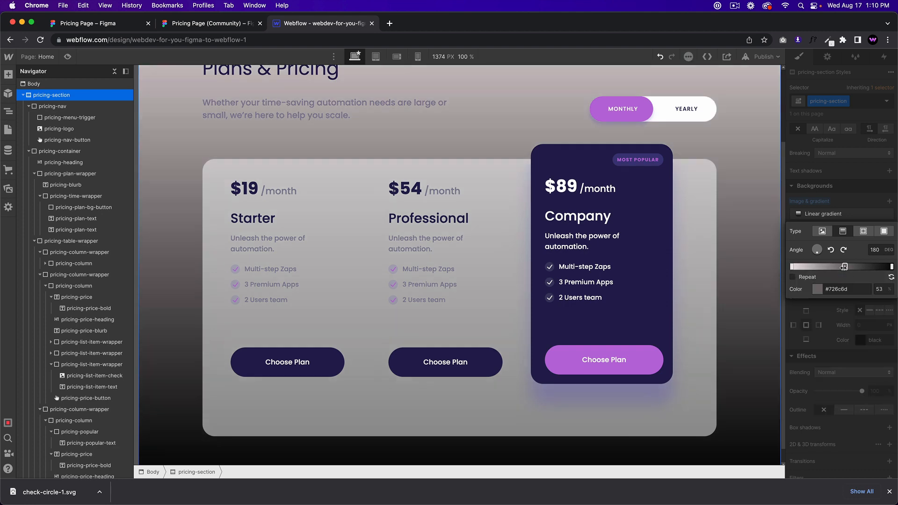
{"action": "left_click", "coordinate": [237, 26]}
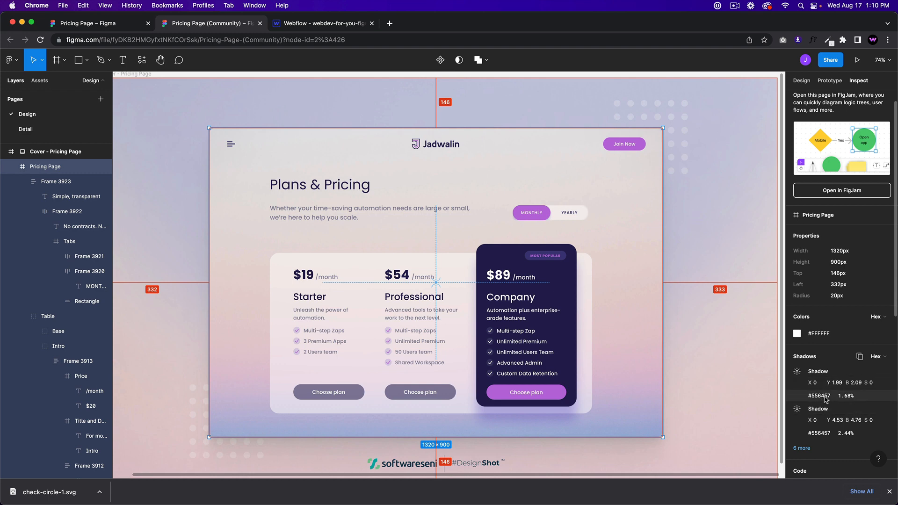
Step: Inspect the Figma cover frame and its large blurred ellipse in the Design panel
{"action": "left_click", "coordinate": [184, 211]}
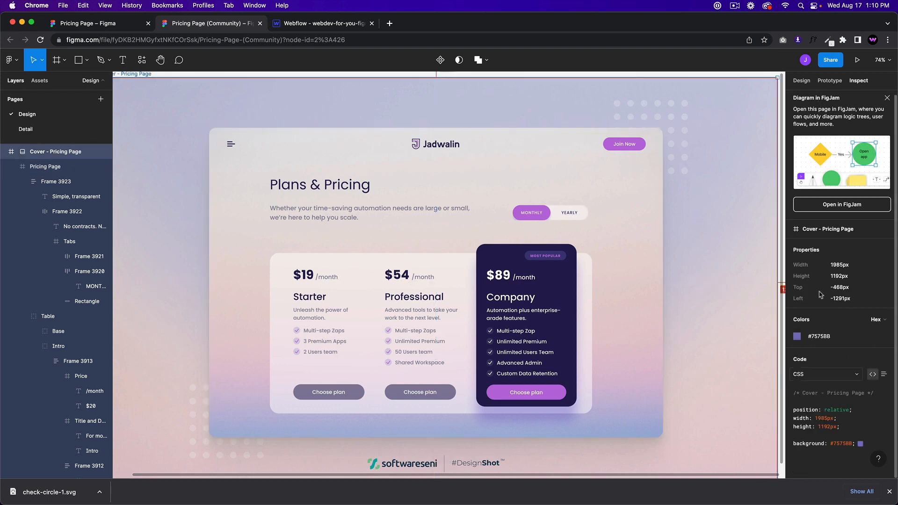
{"action": "left_click", "coordinate": [801, 80]}
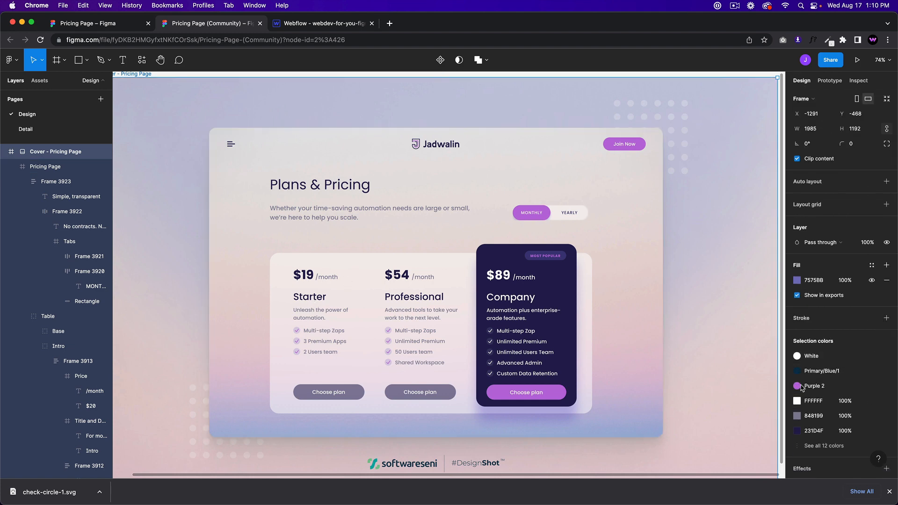
{"action": "scroll", "coordinate": [801, 388], "scroll_direction": "down", "scroll_amount": 1}
{"action": "left_click", "coordinate": [156, 208]}
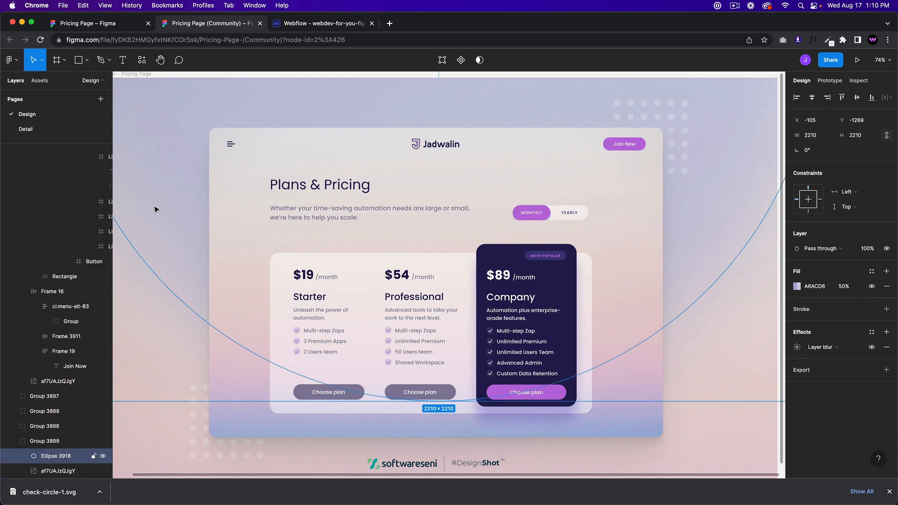
{"action": "left_click", "coordinate": [754, 360], "text": "super"}
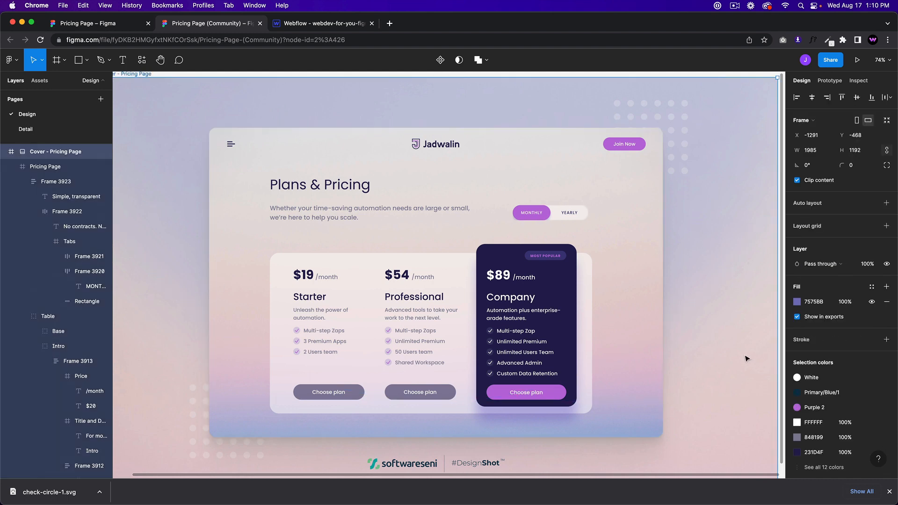
{"action": "left_click", "coordinate": [724, 251], "text": "super"}
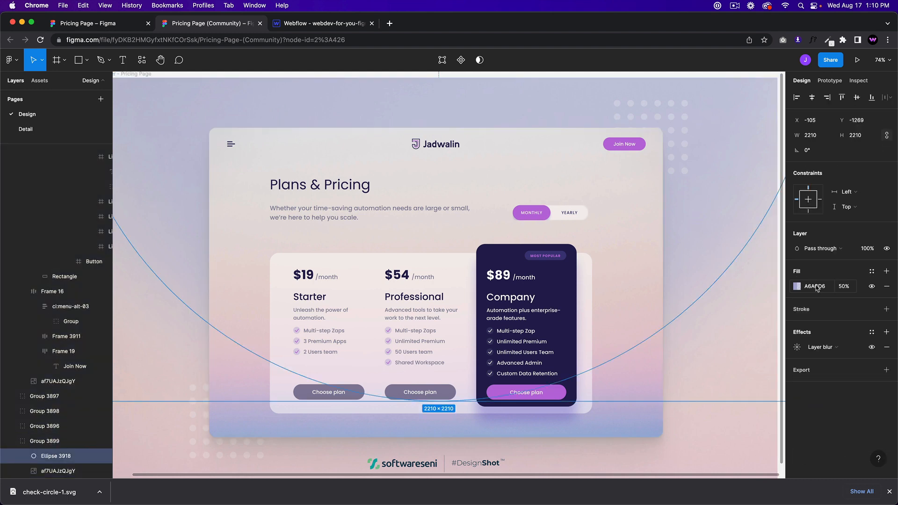
{"action": "scroll", "coordinate": [713, 269], "scroll_direction": "down", "scroll_amount": 4}
{"action": "scroll", "coordinate": [712, 272], "scroll_direction": "up", "scroll_amount": 2}
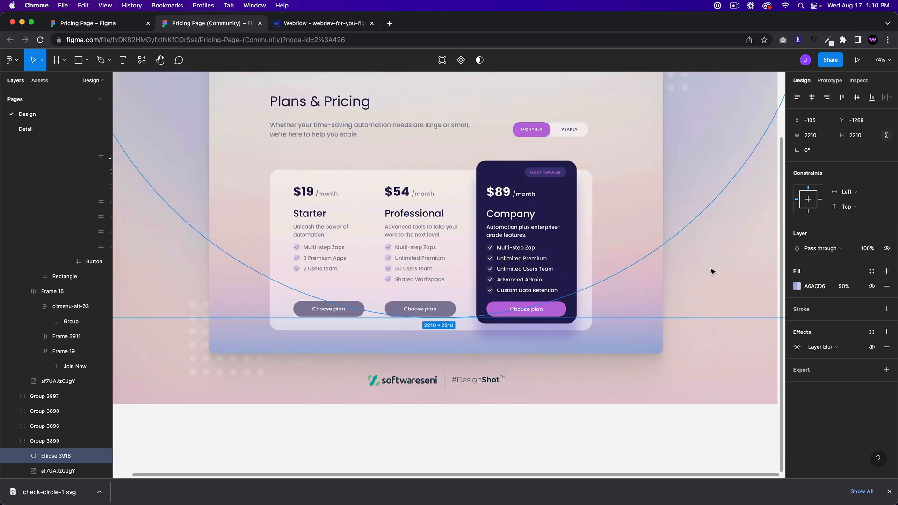
{"action": "scroll", "coordinate": [711, 271], "scroll_direction": "up", "scroll_amount": 3}
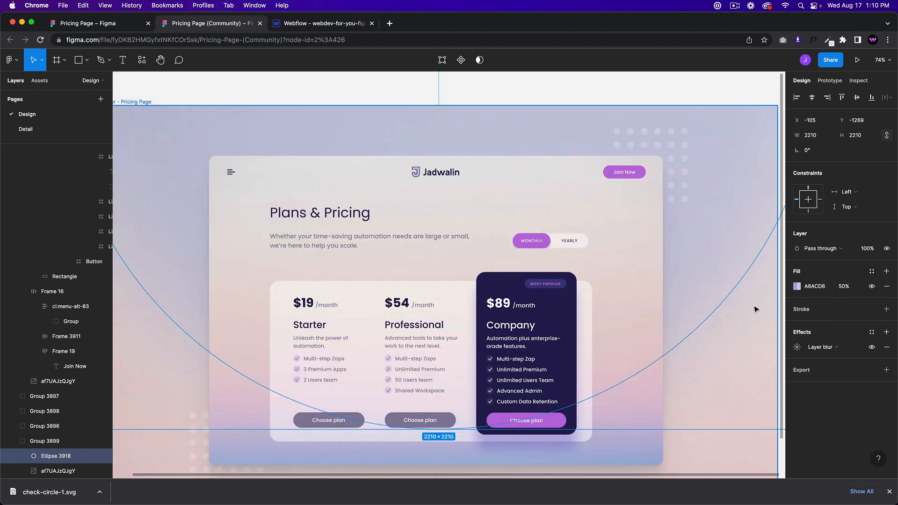
{"action": "scroll", "coordinate": [748, 320], "scroll_direction": "down", "scroll_amount": 7}
{"action": "scroll", "coordinate": [750, 322], "scroll_direction": "up", "scroll_amount": 1}
{"action": "scroll", "coordinate": [749, 322], "scroll_direction": "up", "scroll_amount": 3}
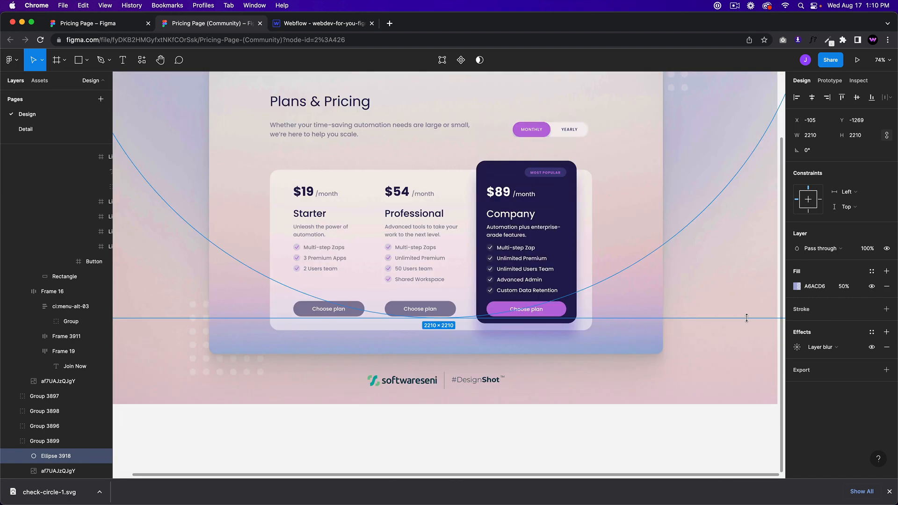
Step: List all 12 cover colours and copy the ellipse group's A6ACD6 fill
{"action": "left_click", "coordinate": [733, 363]}
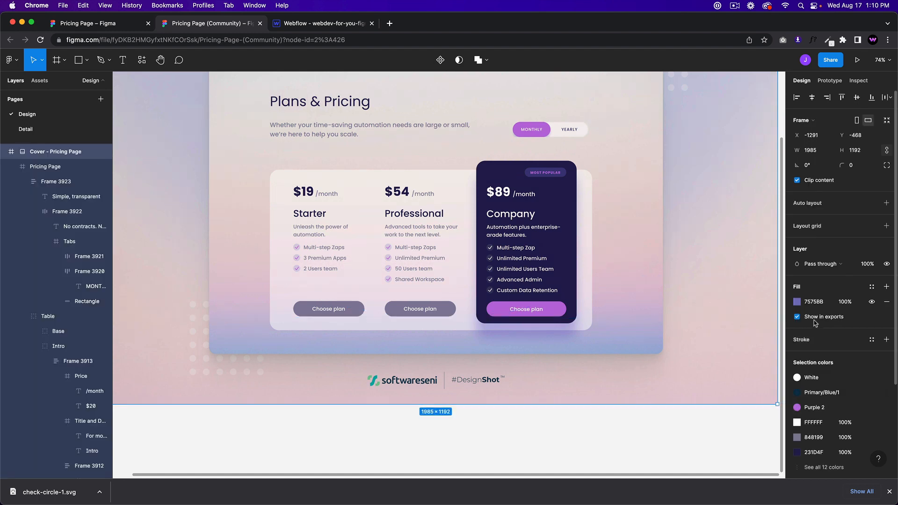
{"action": "scroll", "coordinate": [830, 350], "scroll_direction": "down", "scroll_amount": 5}
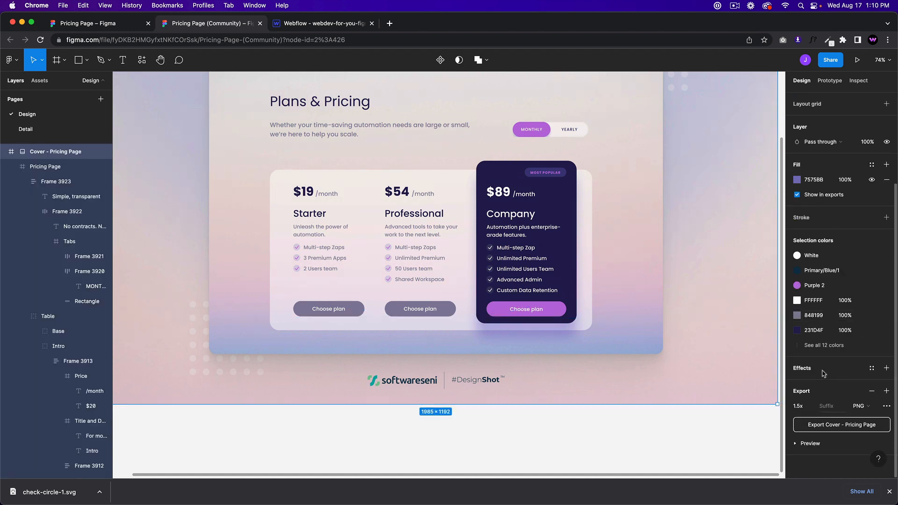
{"action": "left_click", "coordinate": [823, 351]}
{"action": "scroll", "coordinate": [832, 280], "scroll_direction": "up", "scroll_amount": 5}
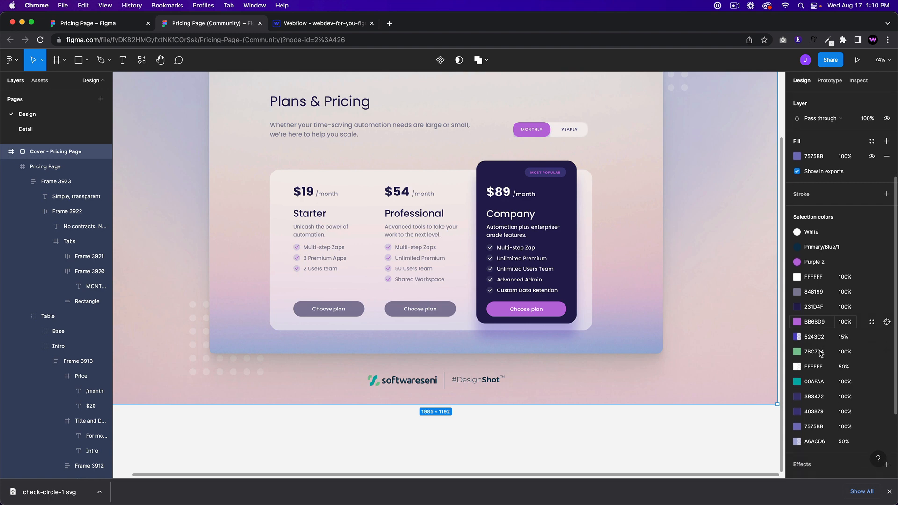
{"action": "left_click", "coordinate": [707, 332]}
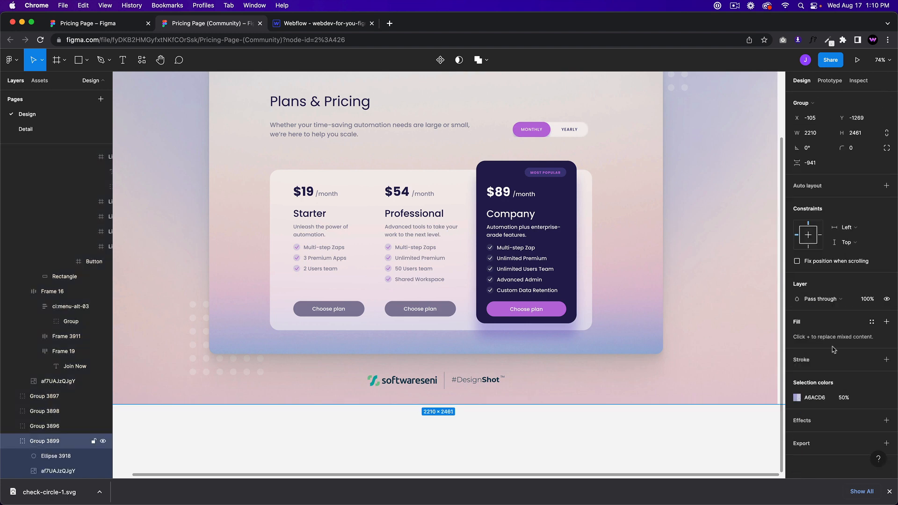
{"action": "left_click", "coordinate": [814, 398]}
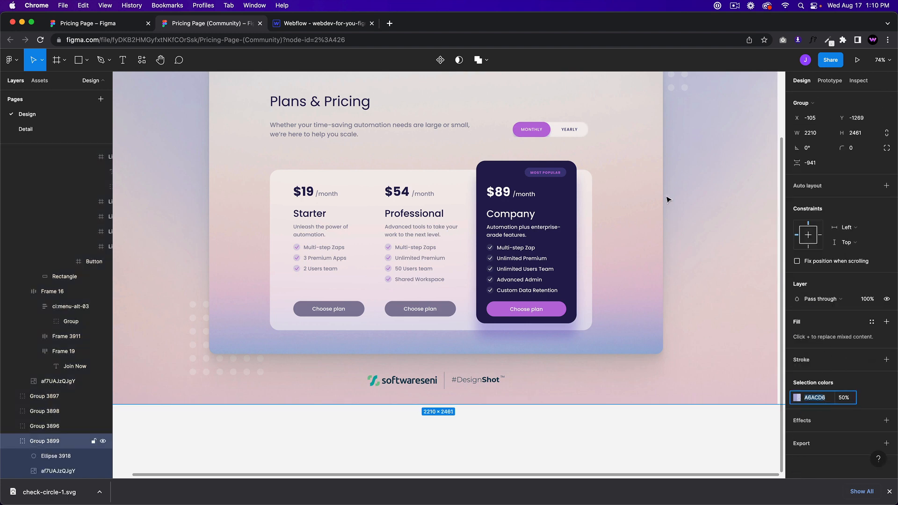
{"action": "scroll", "coordinate": [444, 261], "scroll_direction": "up", "scroll_amount": 5}
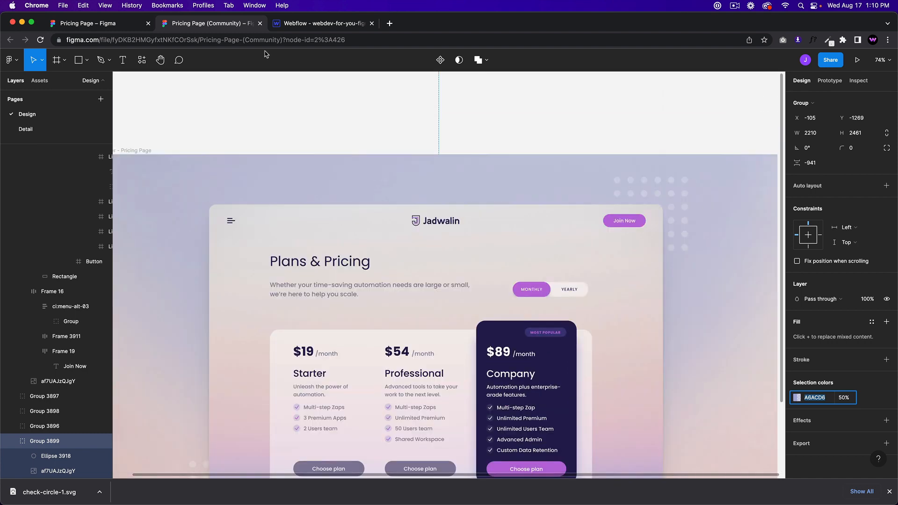
{"action": "left_click", "coordinate": [306, 24]}
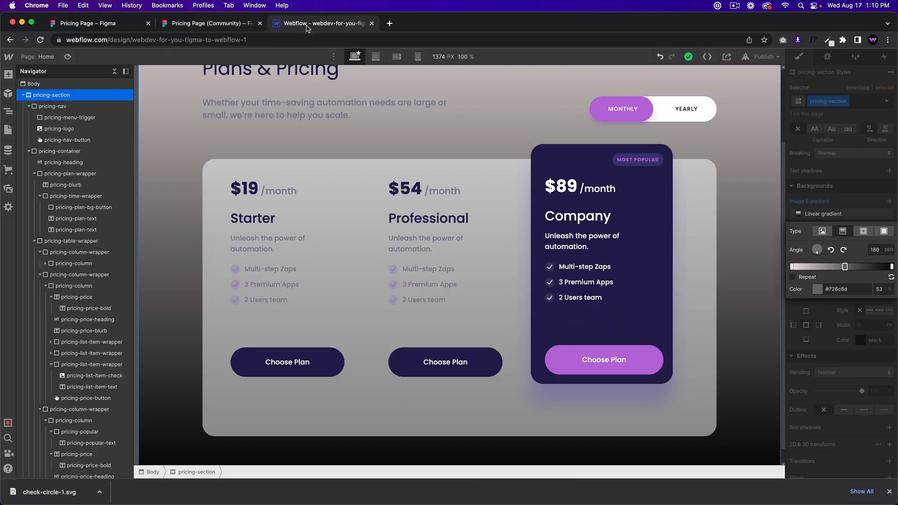
Step: Make the middle gradient stop Medium Orchid and compare it with Figma
{"action": "left_click", "coordinate": [843, 266]}
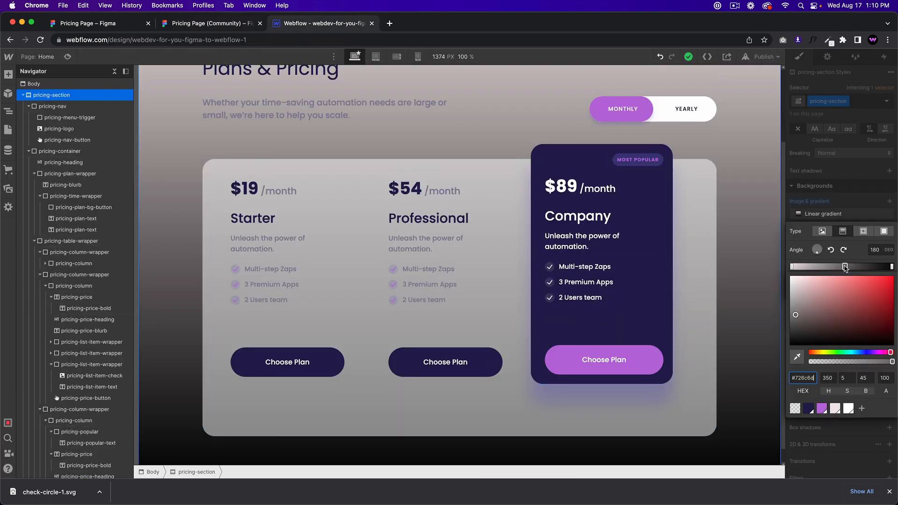
{"action": "left_click", "coordinate": [822, 408]}
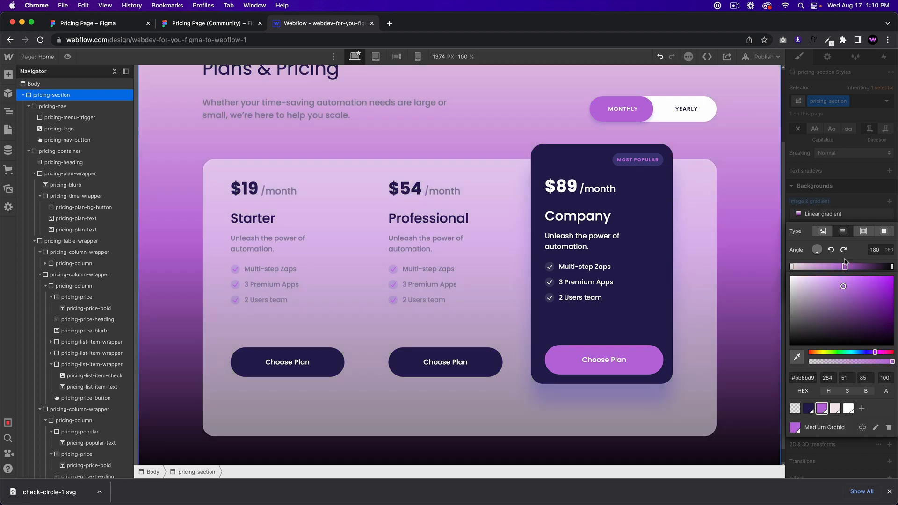
{"action": "left_click", "coordinate": [212, 23]}
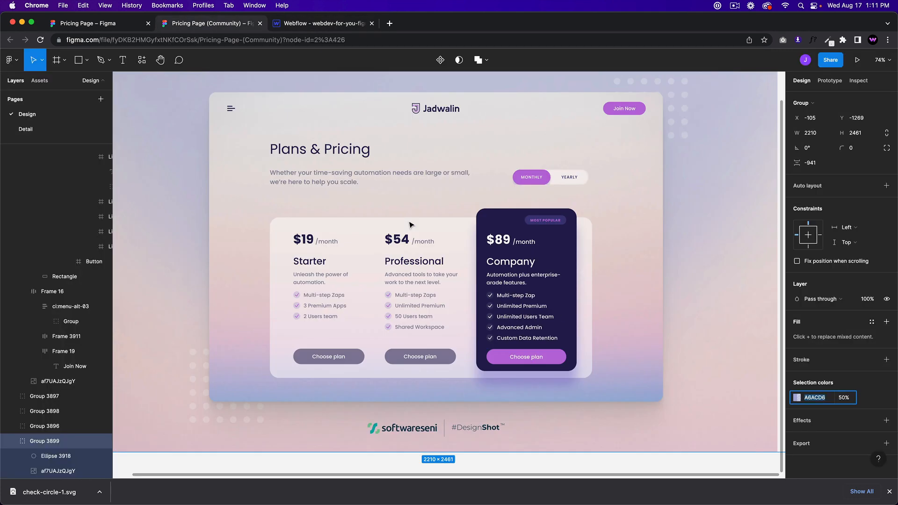
{"action": "scroll", "coordinate": [409, 225], "scroll_direction": "up", "scroll_amount": 1}
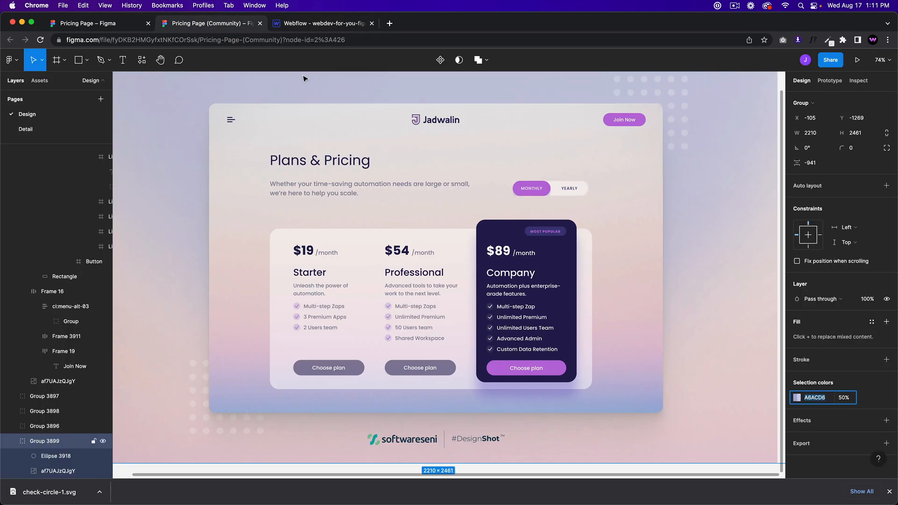
{"action": "left_click", "coordinate": [313, 27]}
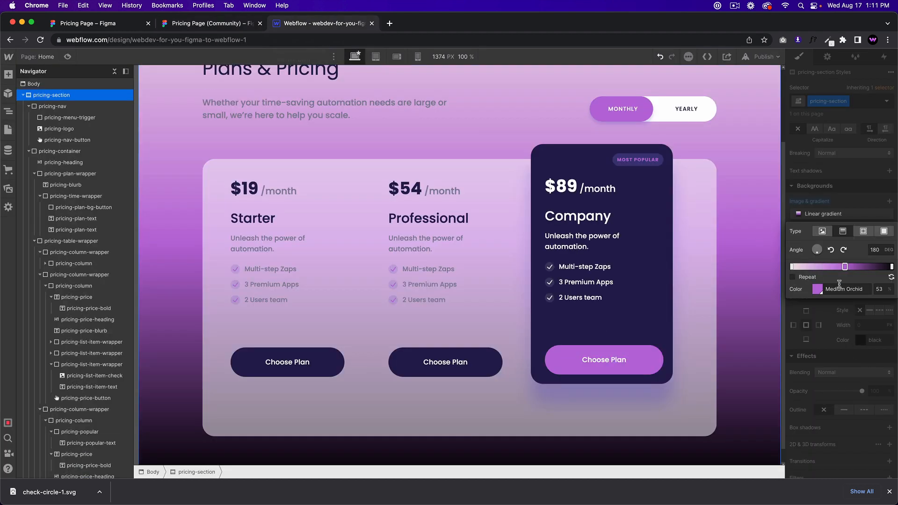
Step: Make the gradient end Midnight Blue, then add, remove and reposition middle stops
{"action": "left_click", "coordinate": [891, 267]}
{"action": "left_click", "coordinate": [817, 289]}
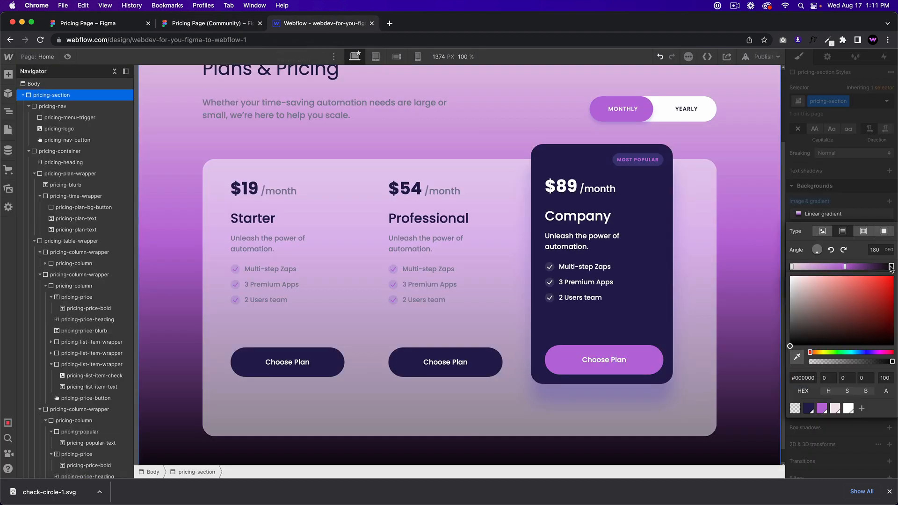
{"action": "key", "text": "Escape"}
{"action": "left_click", "coordinate": [816, 289]}
{"action": "left_click", "coordinate": [809, 408]}
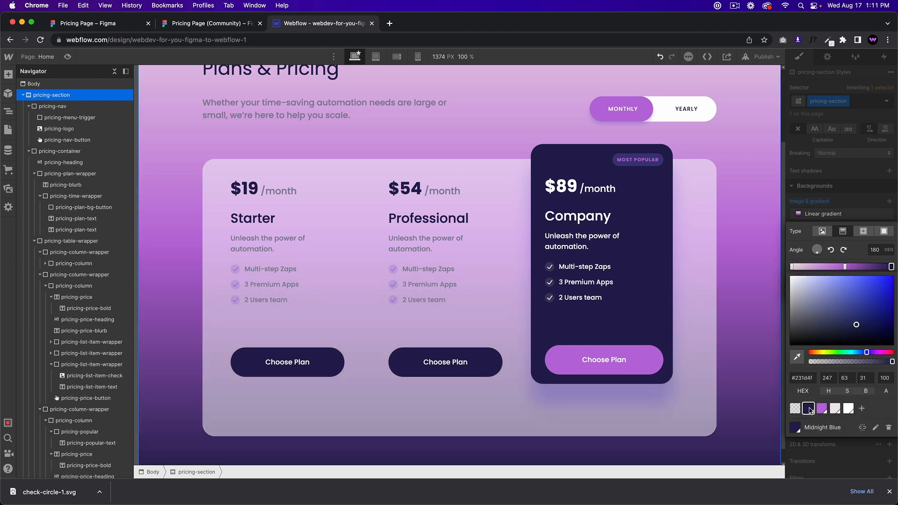
{"action": "left_click", "coordinate": [844, 266]}
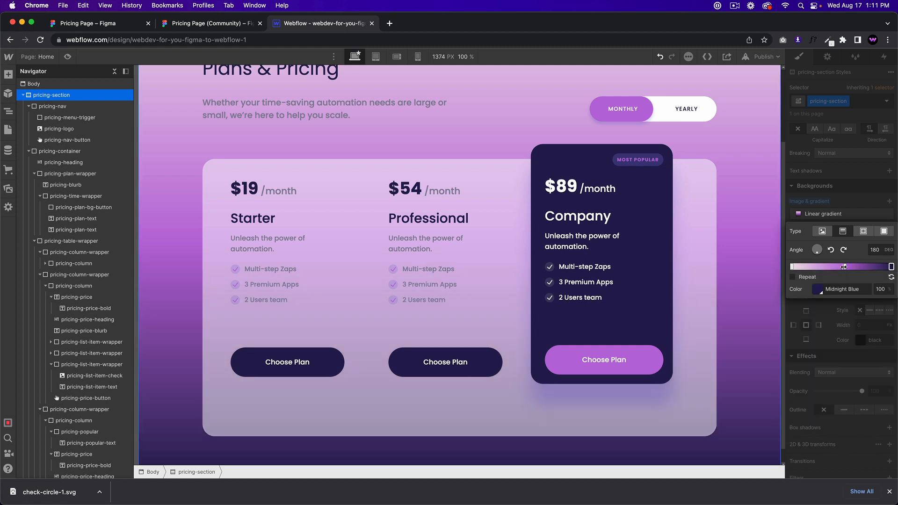
{"action": "left_click_drag", "start_coordinate": [844, 267], "coordinate": [844, 290]}
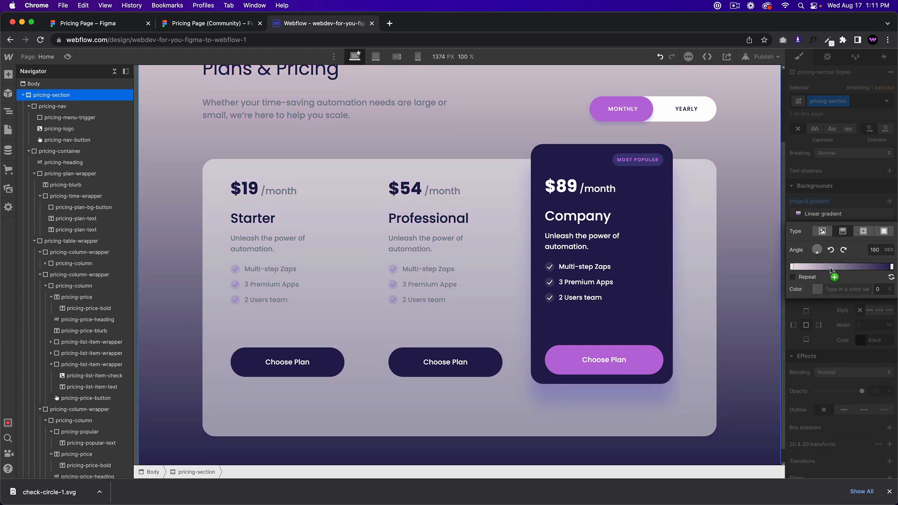
{"action": "left_click", "coordinate": [814, 266]}
{"action": "left_click_drag", "start_coordinate": [814, 267], "coordinate": [867, 266]}
{"action": "key", "text": "super+z"}
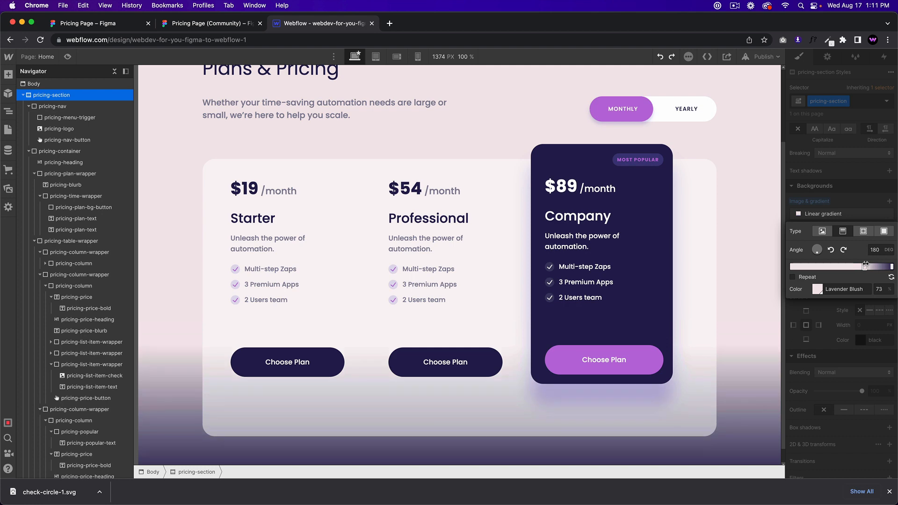
{"action": "left_click", "coordinate": [200, 22]}
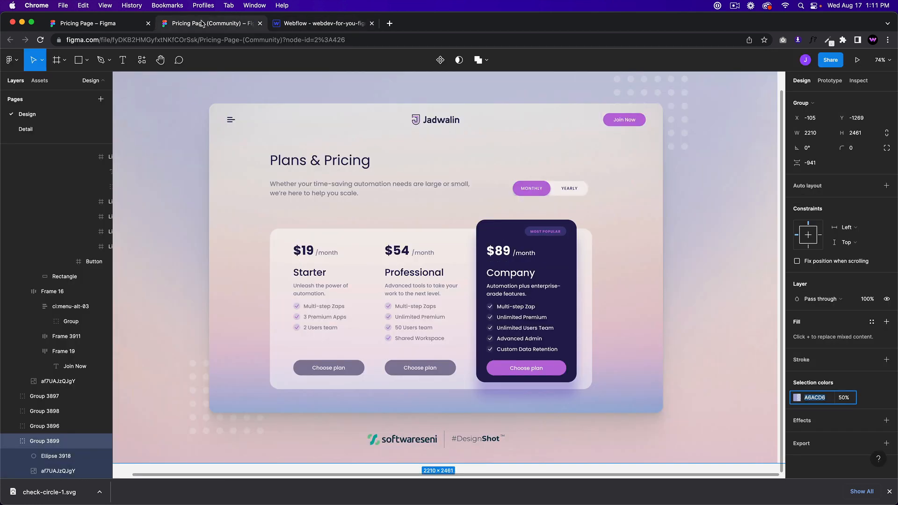
Step: Inspect the fill settings of the Figma Pricing Page's background image
{"action": "left_click", "coordinate": [314, 23]}
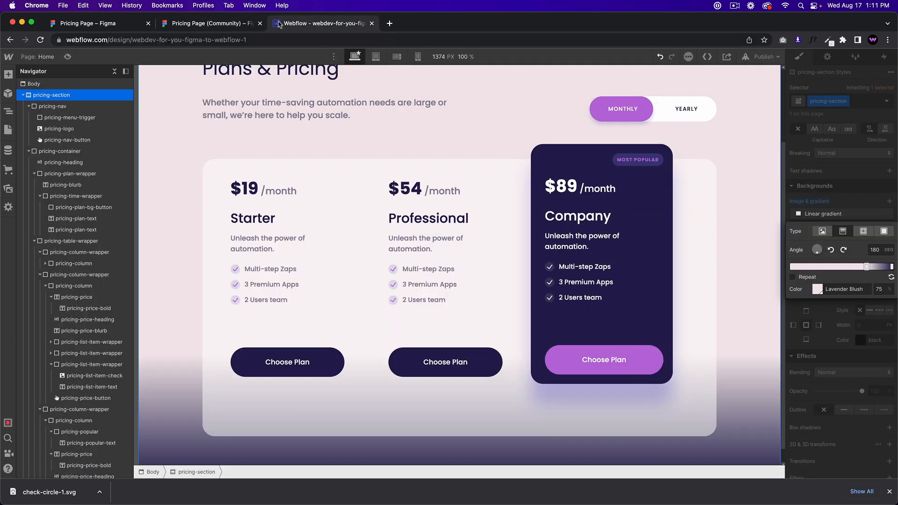
{"action": "left_click", "coordinate": [225, 23]}
{"action": "left_click", "coordinate": [631, 323]}
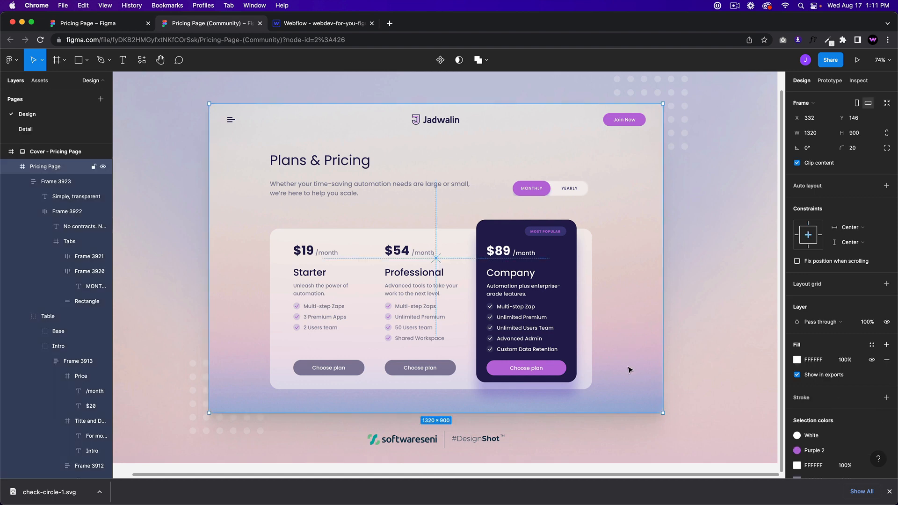
{"action": "left_click", "coordinate": [628, 369]}
{"action": "double_click", "coordinate": [631, 386]}
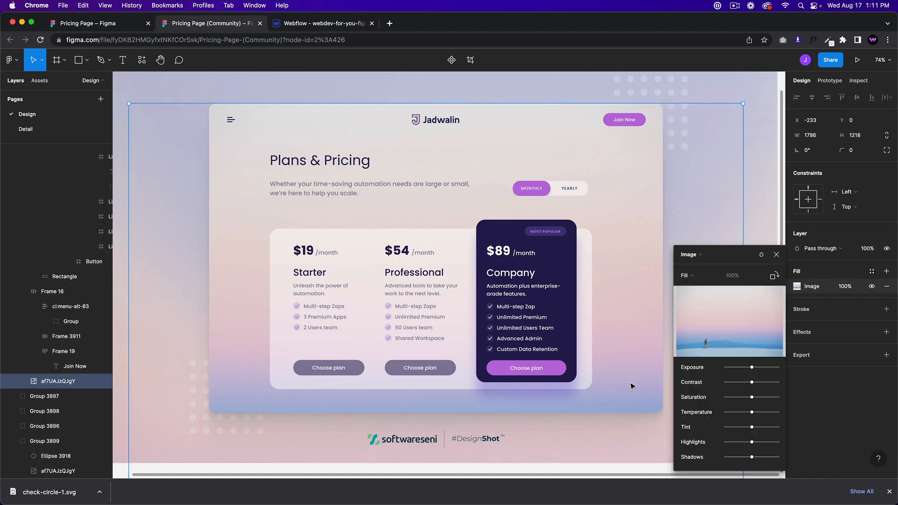
{"action": "key", "text": "Escape"}
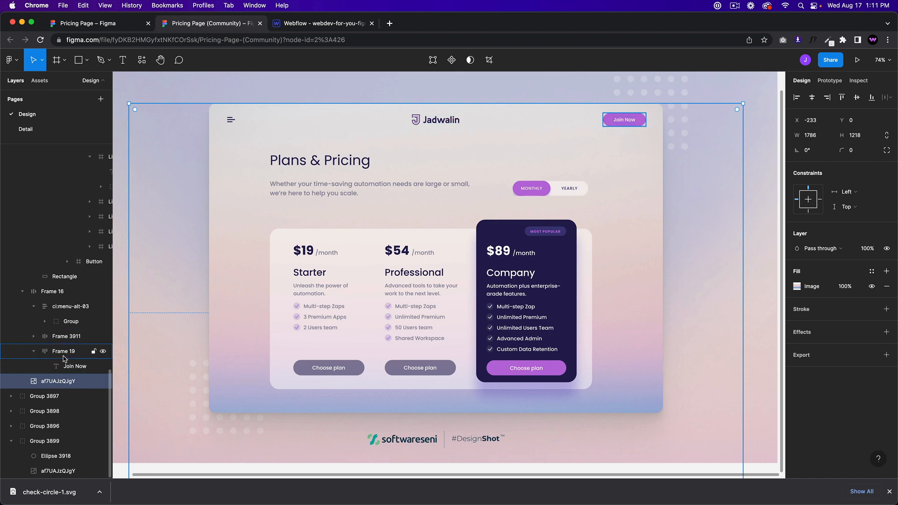
Step: Review the Pricing Page, Plans & Pricing header and cover frames in Figma
{"action": "left_click", "coordinate": [251, 395]}
{"action": "scroll", "coordinate": [792, 432], "scroll_direction": "down", "scroll_amount": 3}
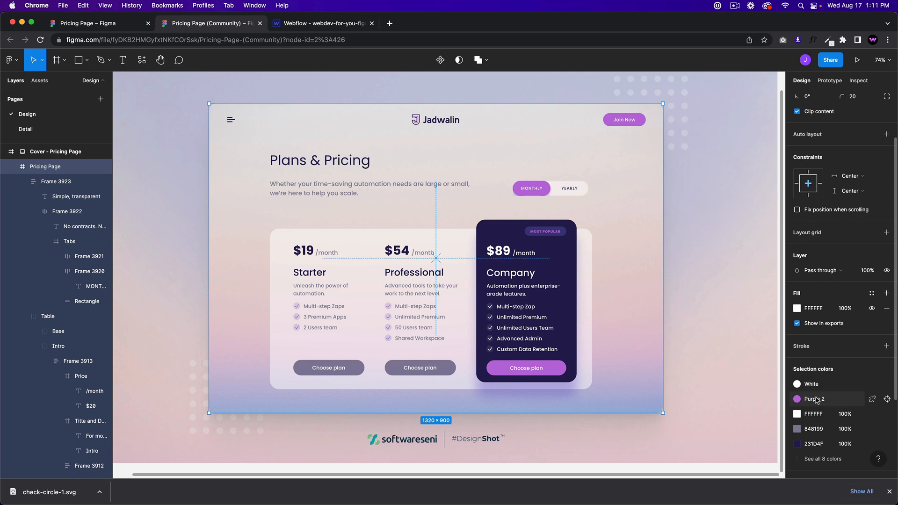
{"action": "scroll", "coordinate": [816, 401], "scroll_direction": "down", "scroll_amount": 4}
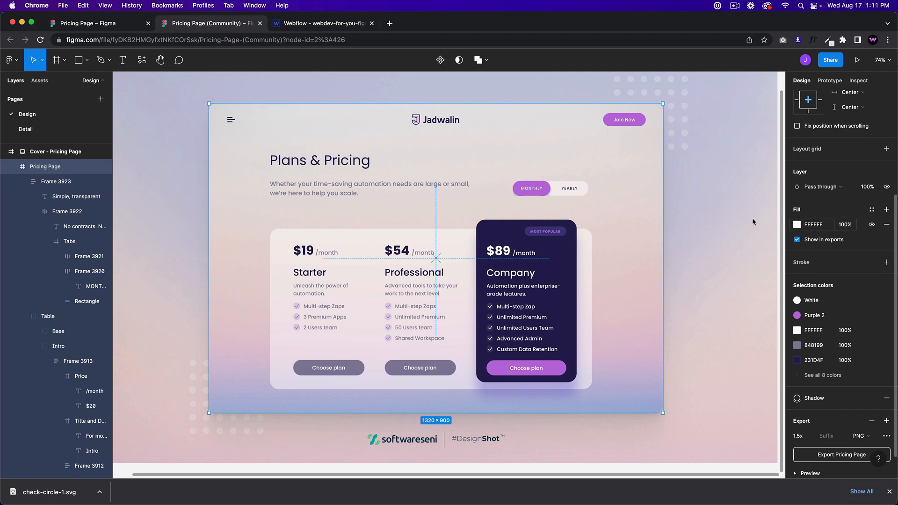
{"action": "left_click", "coordinate": [51, 182]}
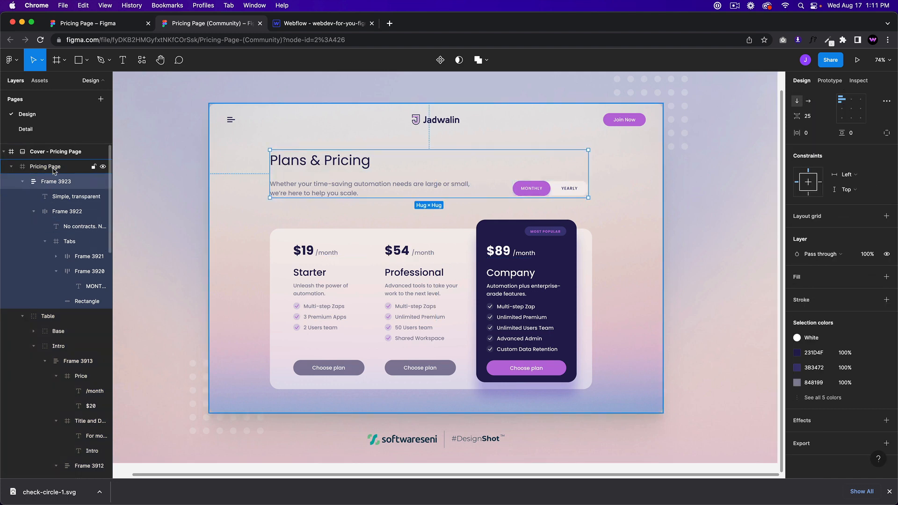
{"action": "left_click", "coordinate": [54, 152]}
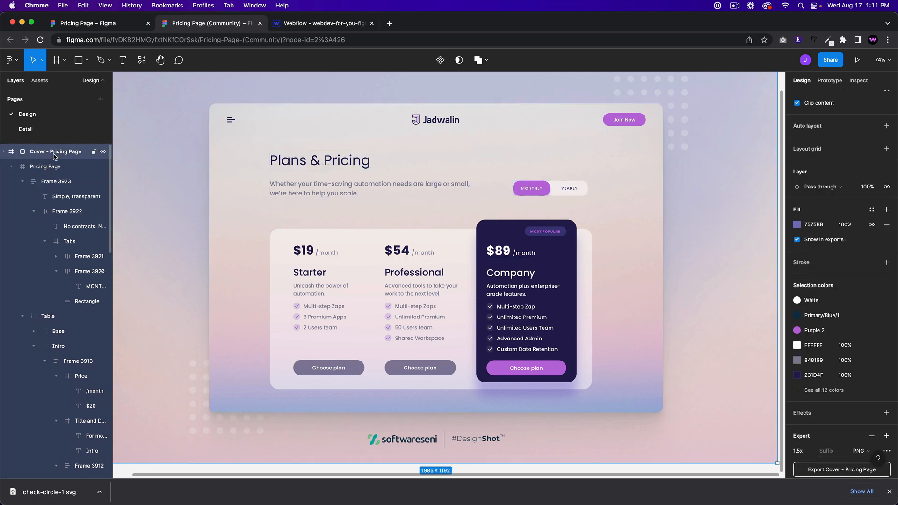
{"action": "left_click", "coordinate": [235, 377]}
{"action": "scroll", "coordinate": [826, 308], "scroll_direction": "down", "scroll_amount": 2}
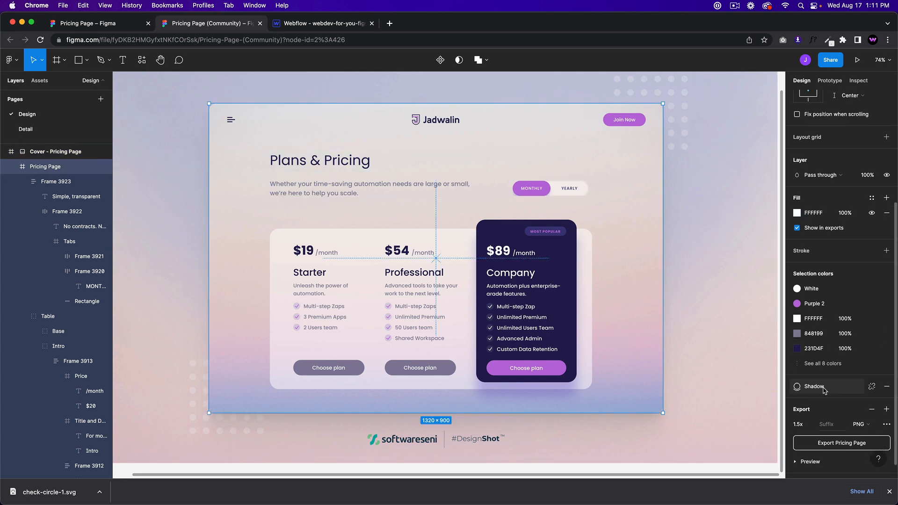
{"action": "scroll", "coordinate": [825, 294], "scroll_direction": "up", "scroll_amount": 2}
{"action": "scroll", "coordinate": [825, 285], "scroll_direction": "up", "scroll_amount": 3}
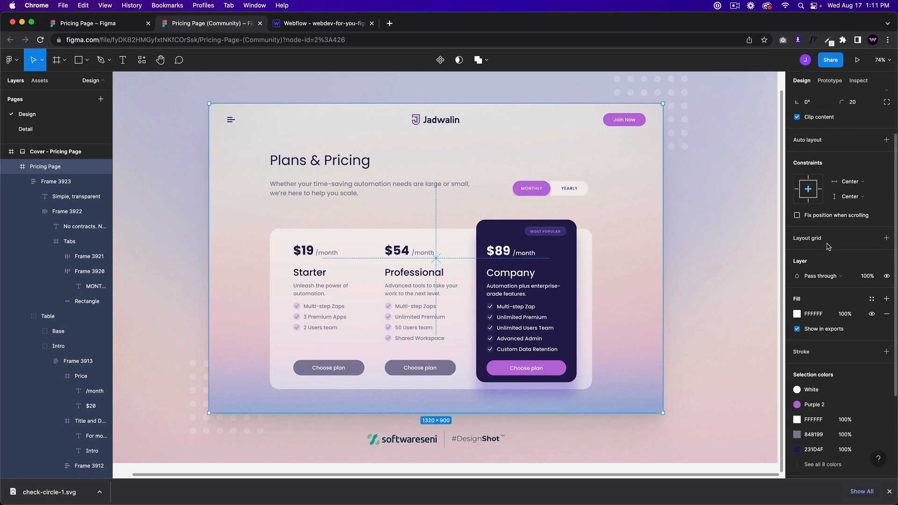
{"action": "left_click", "coordinate": [289, 24]}
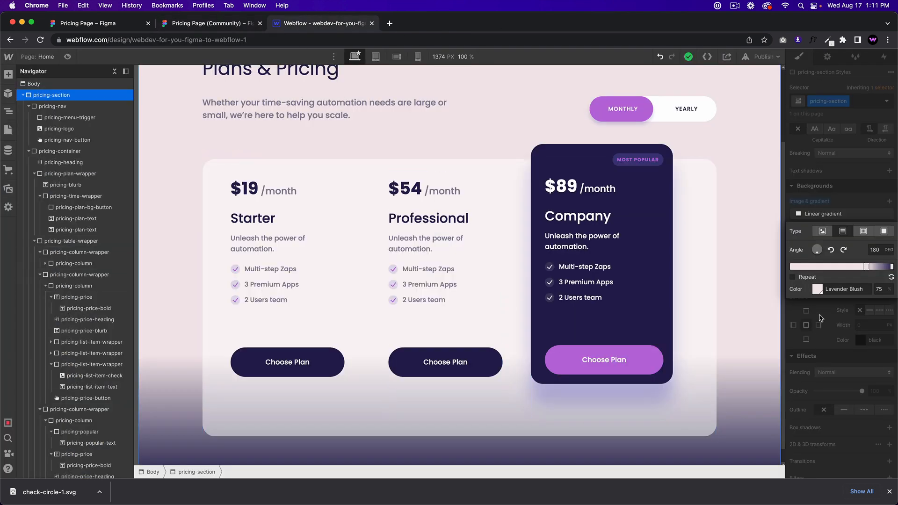
Step: Reposition the gradient stops, giving the Midnight Blue stop position 40 before moving it to the end
{"action": "left_click_drag", "start_coordinate": [867, 267], "coordinate": [861, 266]}
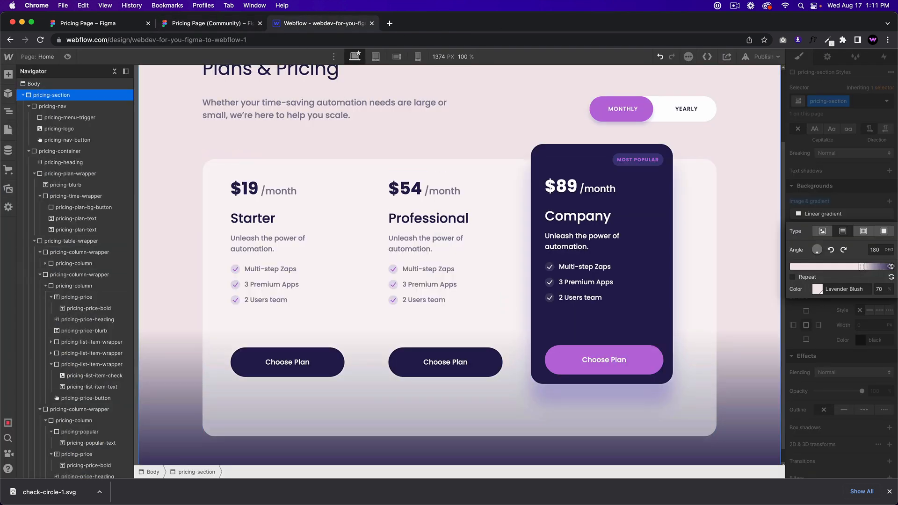
{"action": "left_click", "coordinate": [891, 266]}
{"action": "left_click", "coordinate": [882, 289]}
{"action": "type", "text": "60"}
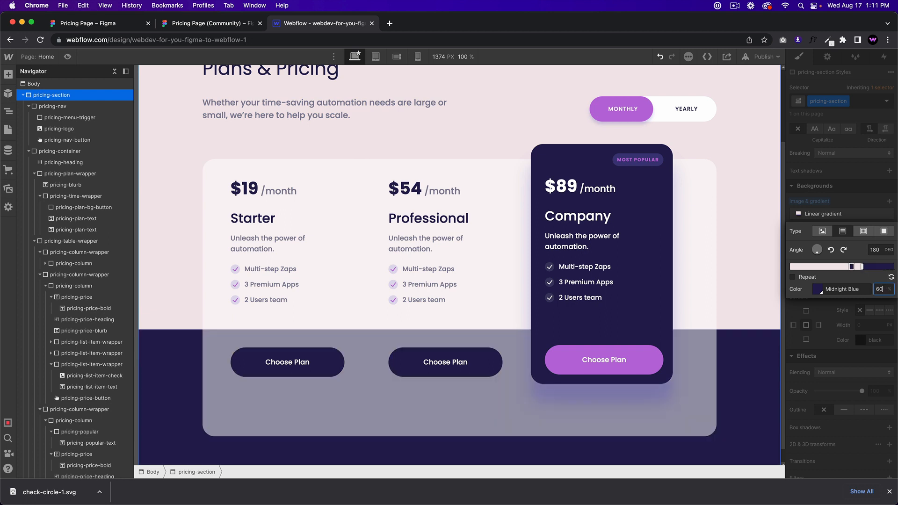
{"action": "key", "text": "BackSpace"}
{"action": "key", "text": "BackSpace"}
{"action": "type", "text": "40"}
{"action": "left_click_drag", "start_coordinate": [862, 267], "coordinate": [791, 267]}
{"action": "left_click_drag", "start_coordinate": [863, 267], "coordinate": [892, 267]}
Step: Add a Medium Orchid gradient stop and move it to about 83%
{"action": "left_click", "coordinate": [844, 267]}
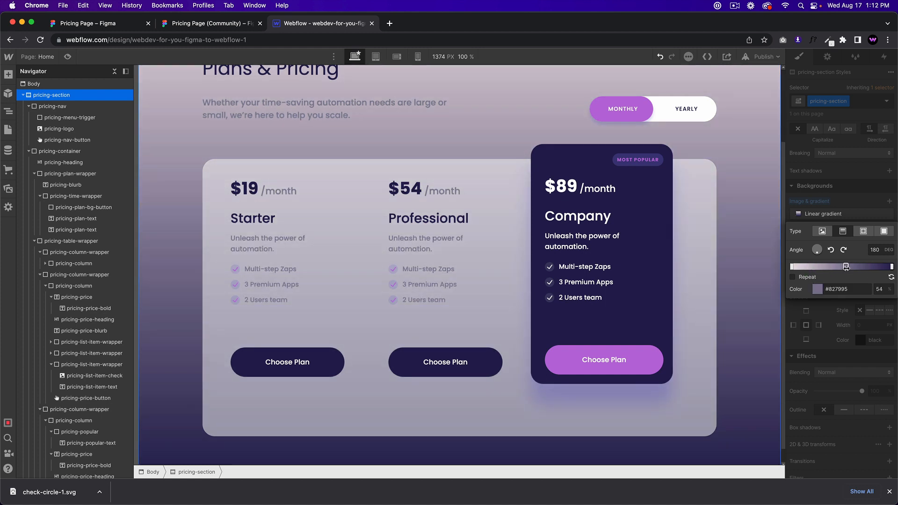
{"action": "left_click", "coordinate": [817, 289]}
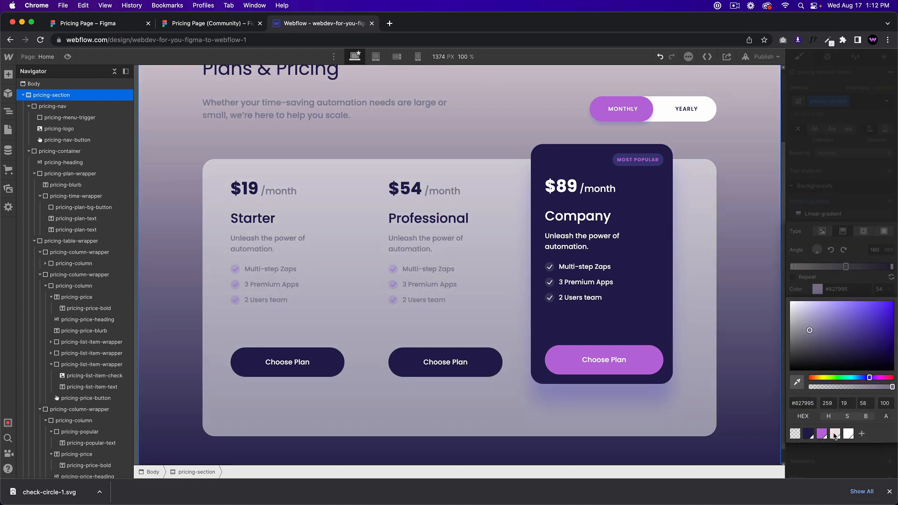
{"action": "left_click", "coordinate": [834, 433]}
{"action": "left_click", "coordinate": [821, 434]}
{"action": "left_click", "coordinate": [840, 293]}
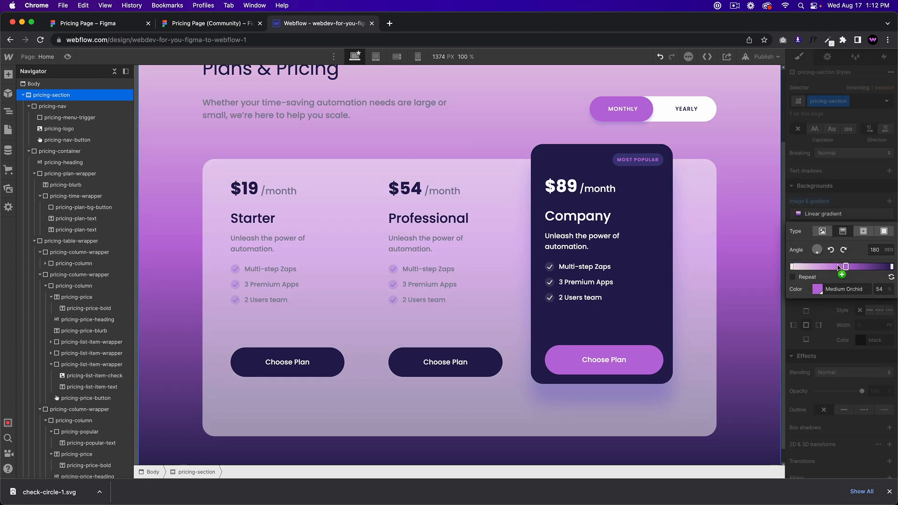
{"action": "left_click_drag", "start_coordinate": [845, 267], "coordinate": [871, 267]}
Step: Set the Medium Orchid stop to 30 transparency and make the end stop Medium Orchid at 60
{"action": "left_click", "coordinate": [871, 267]}
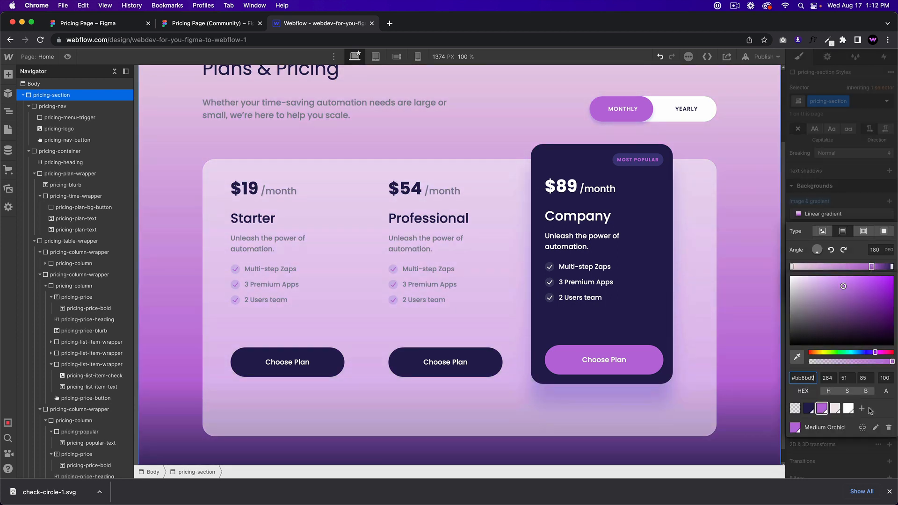
{"action": "left_click", "coordinate": [885, 378]}
{"action": "type", "text": "30"}
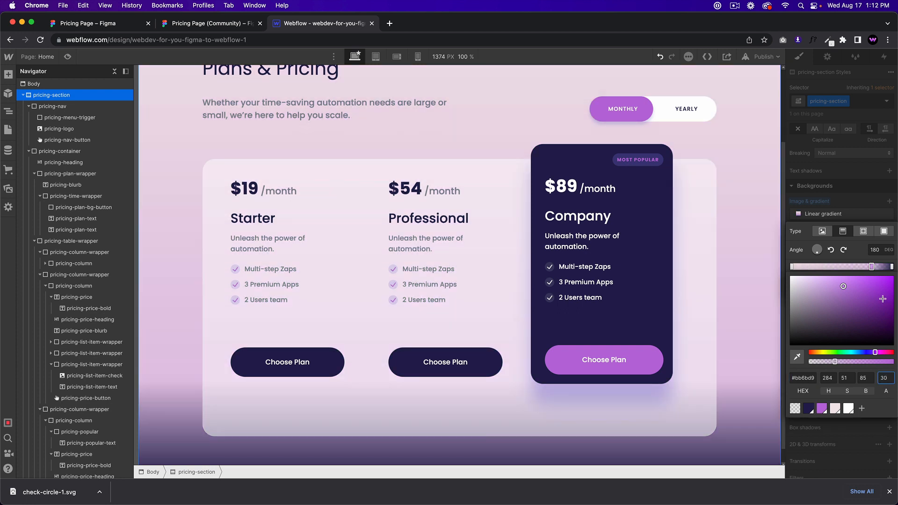
{"action": "left_click", "coordinate": [868, 264]}
{"action": "left_click", "coordinate": [891, 266]}
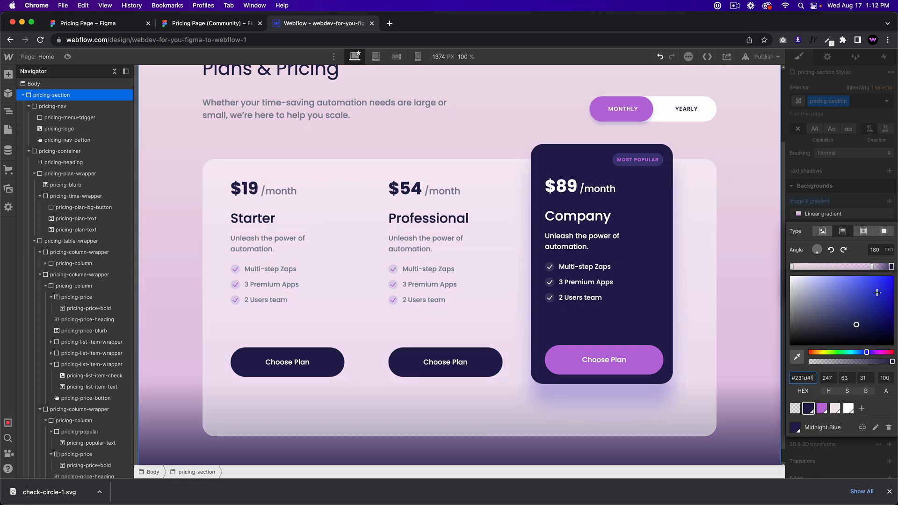
{"action": "left_click", "coordinate": [885, 378]}
{"action": "type", "text": "30"}
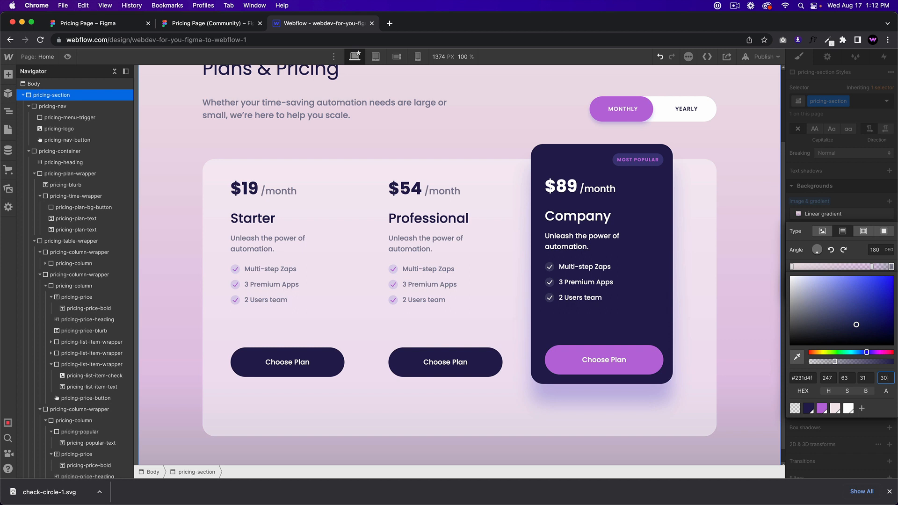
{"action": "double_click", "coordinate": [885, 377]}
{"action": "type", "text": "60"}
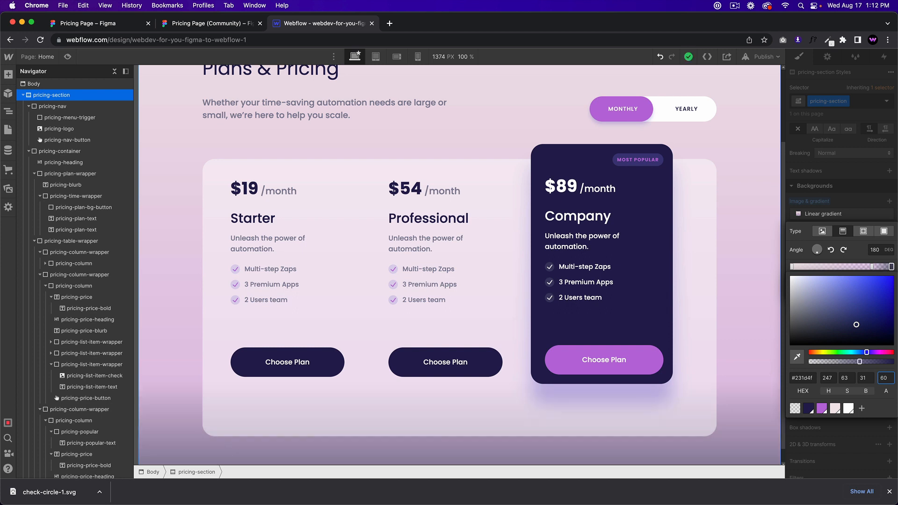
{"action": "left_click", "coordinate": [822, 408]}
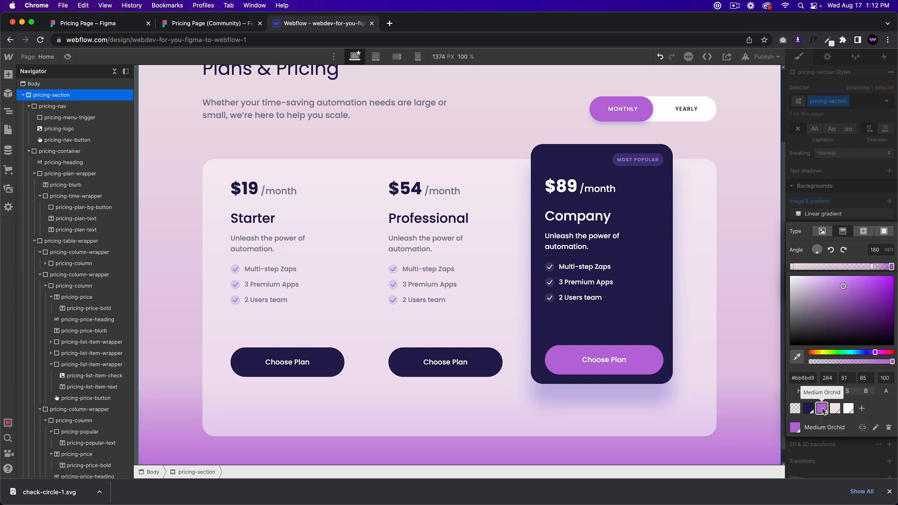
Step: Compare the end stop's colour with the Figma design, keeping it Medium Orchid
{"action": "left_click", "coordinate": [200, 25]}
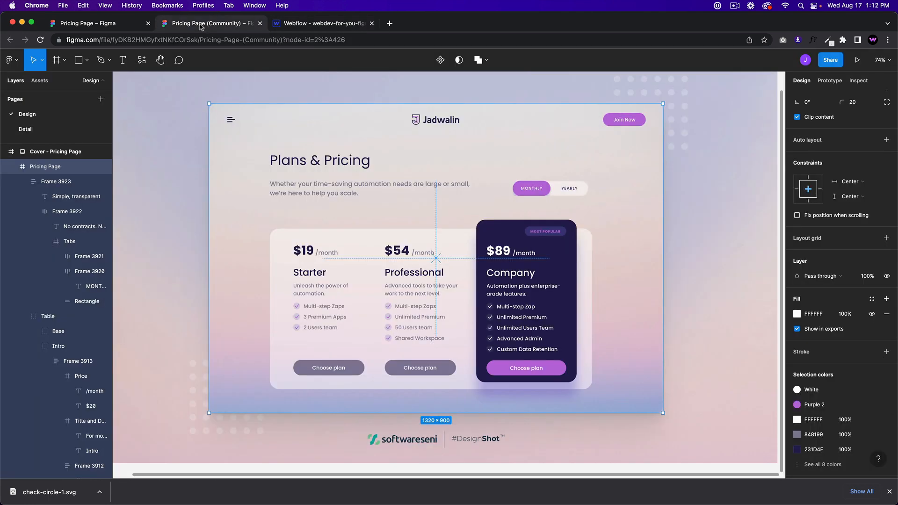
{"action": "left_click", "coordinate": [303, 26]}
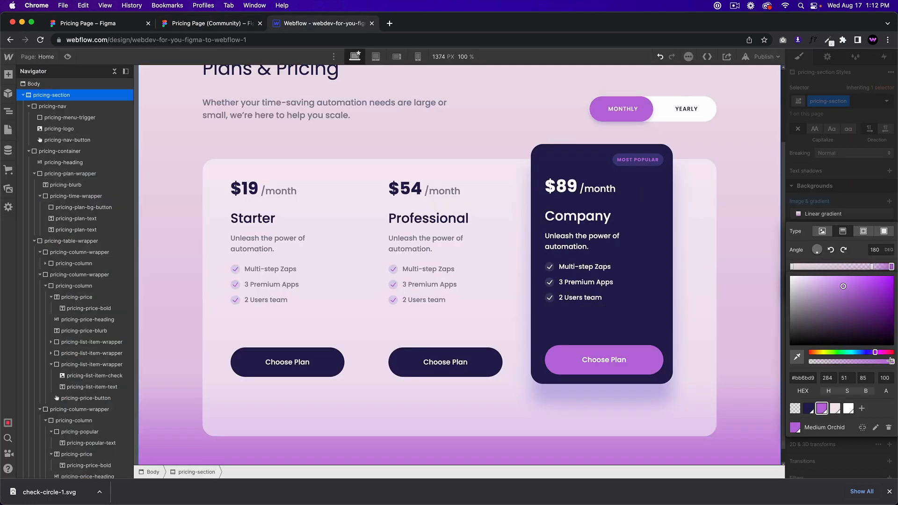
{"action": "left_click", "coordinate": [807, 409]}
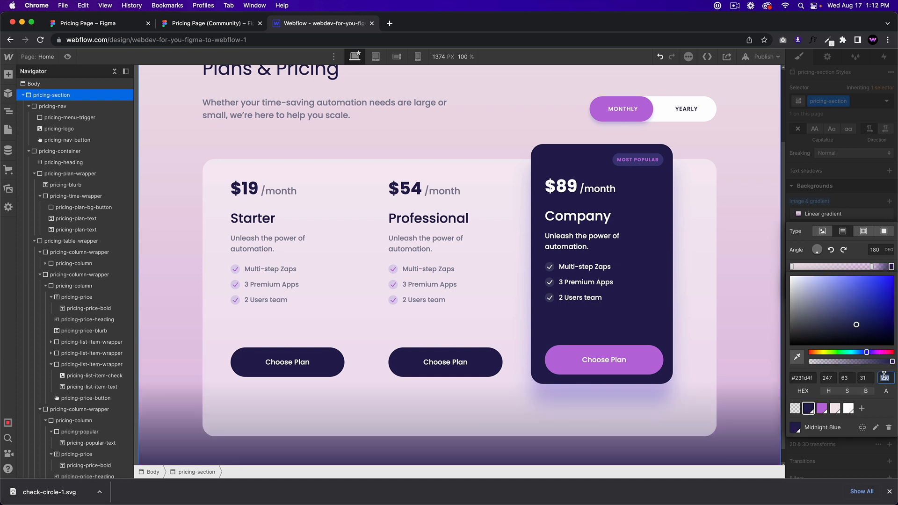
{"action": "type", "text": "20"}
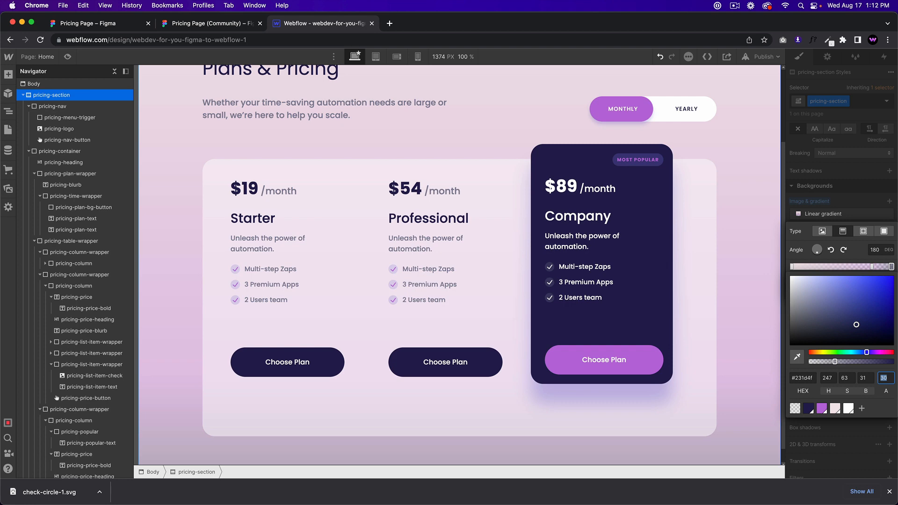
{"action": "type", "text": "60"}
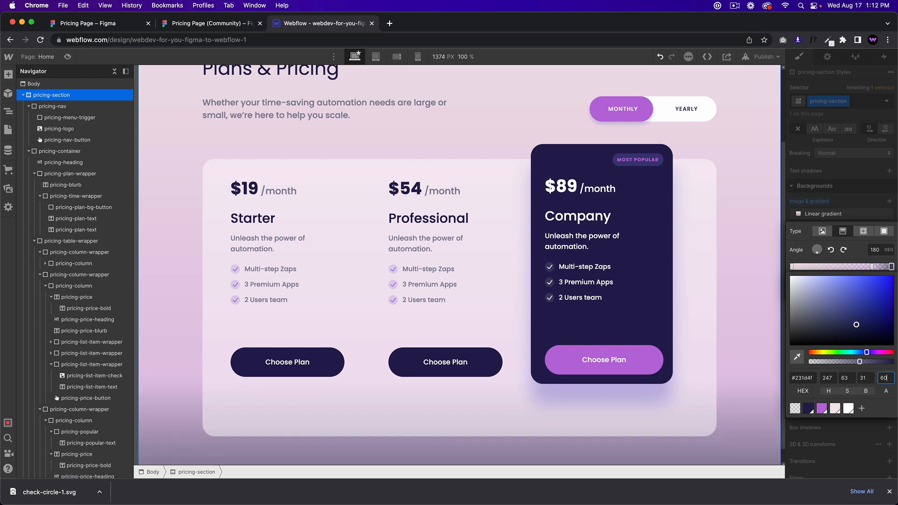
{"action": "left_click", "coordinate": [822, 408]}
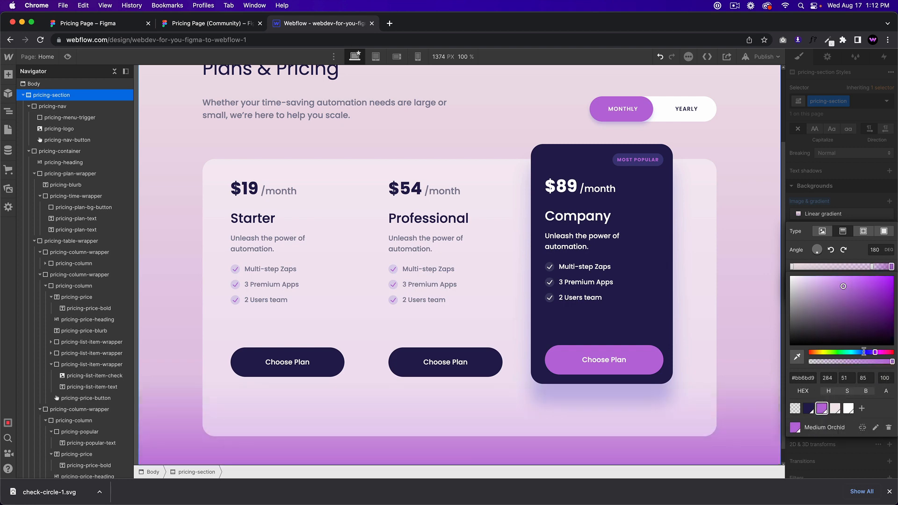
{"action": "left_click", "coordinate": [218, 28]}
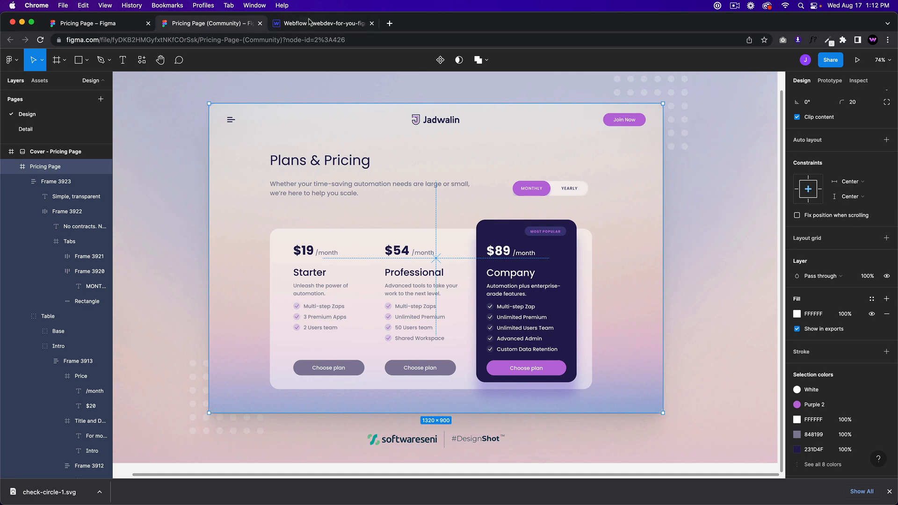
{"action": "left_click", "coordinate": [308, 22]}
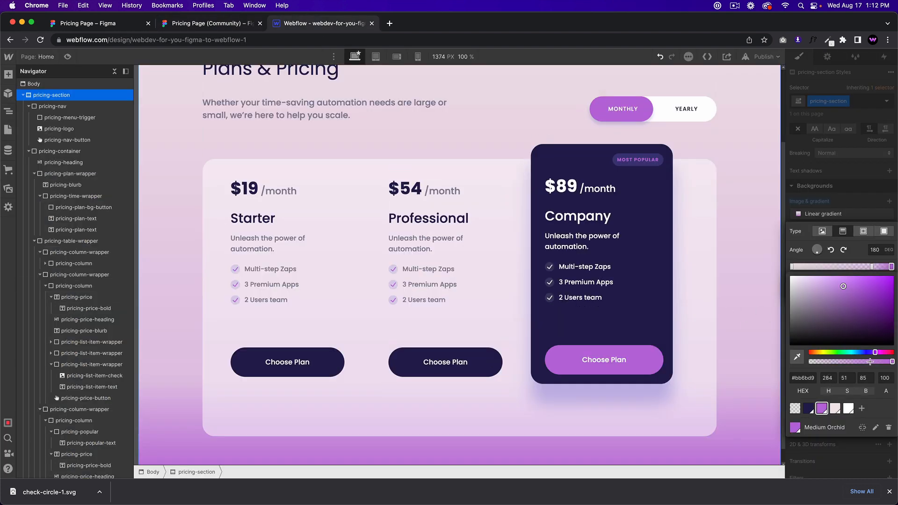
{"action": "left_click", "coordinate": [860, 267]}
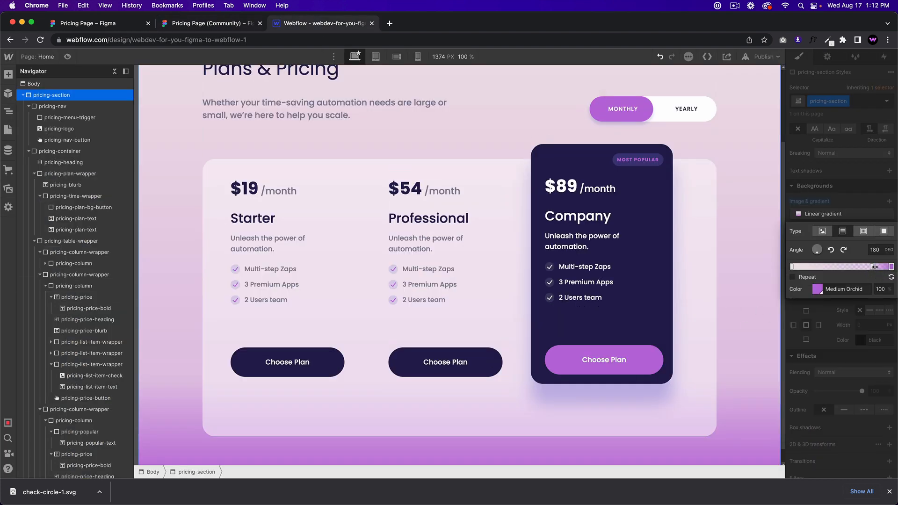
Step: Shift the middle stop left as Lavender Blush and make the top stop White
{"action": "left_click_drag", "start_coordinate": [874, 267], "coordinate": [865, 267]}
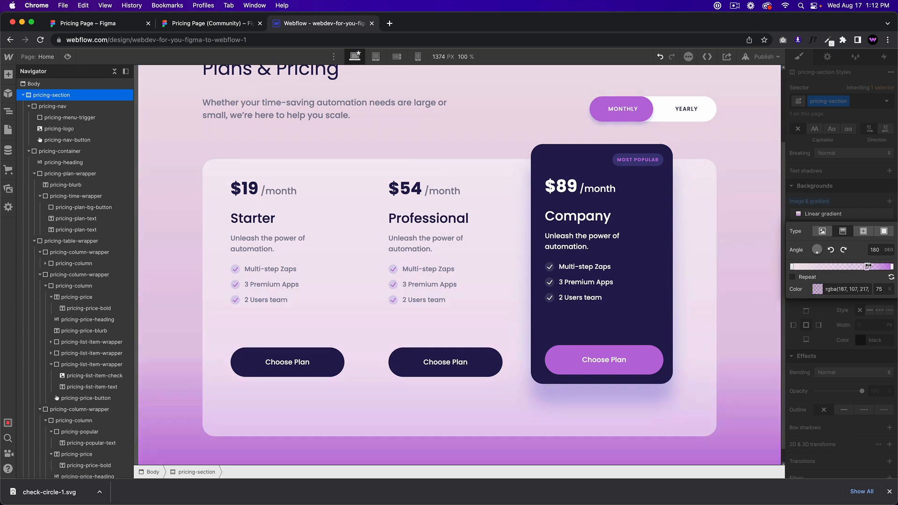
{"action": "left_click", "coordinate": [865, 267]}
{"action": "left_click", "coordinate": [835, 410]}
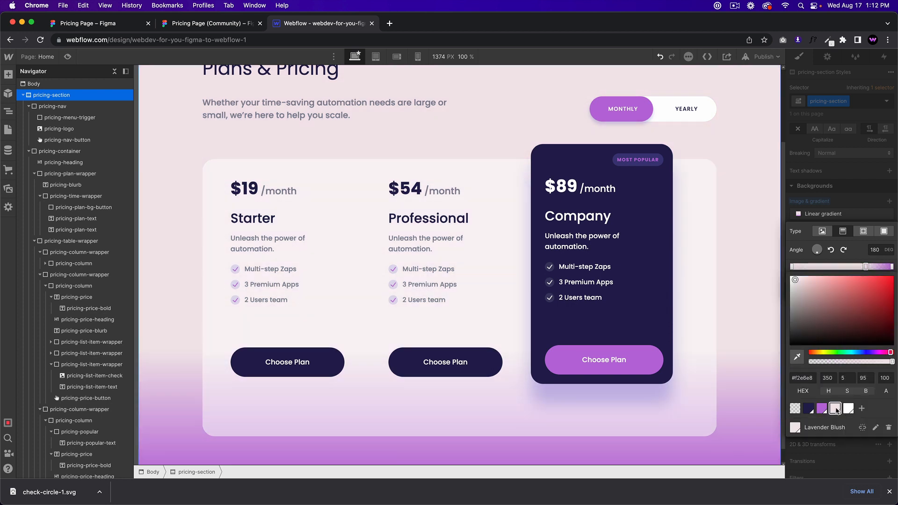
{"action": "left_click", "coordinate": [849, 408]}
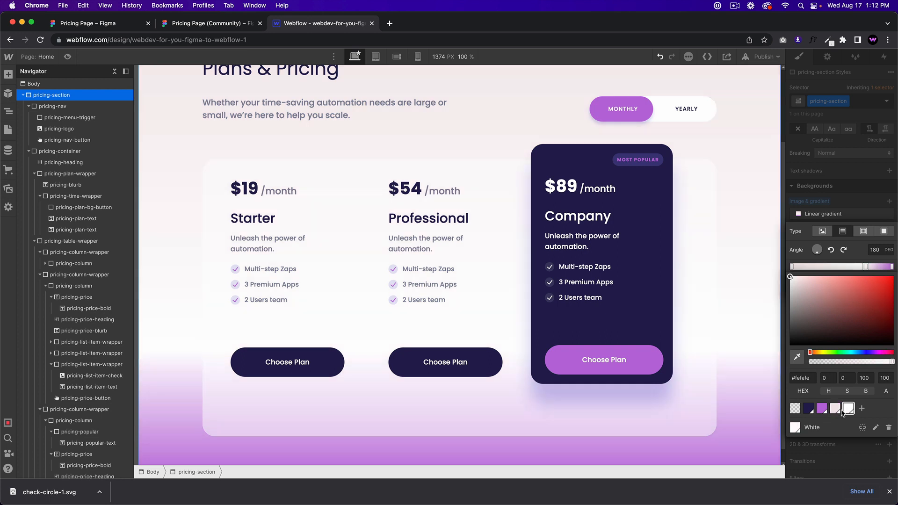
{"action": "left_click", "coordinate": [835, 409]}
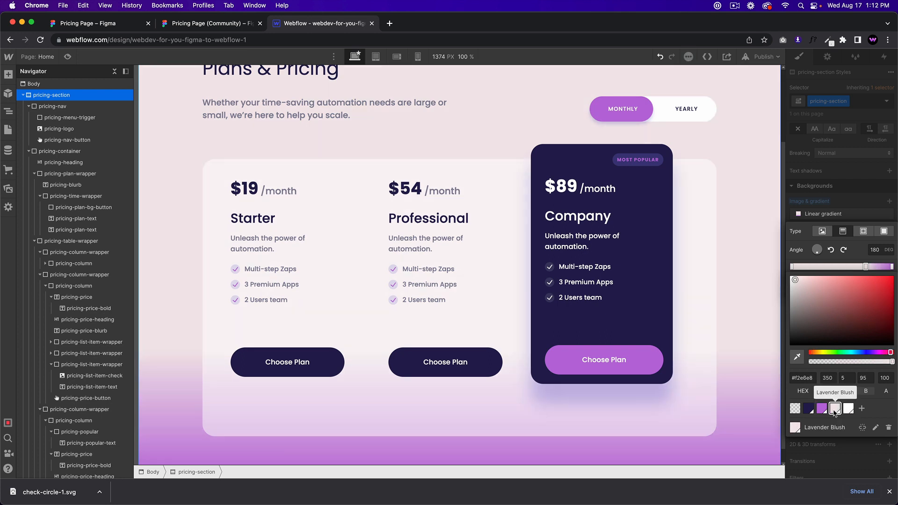
{"action": "left_click", "coordinate": [792, 266]}
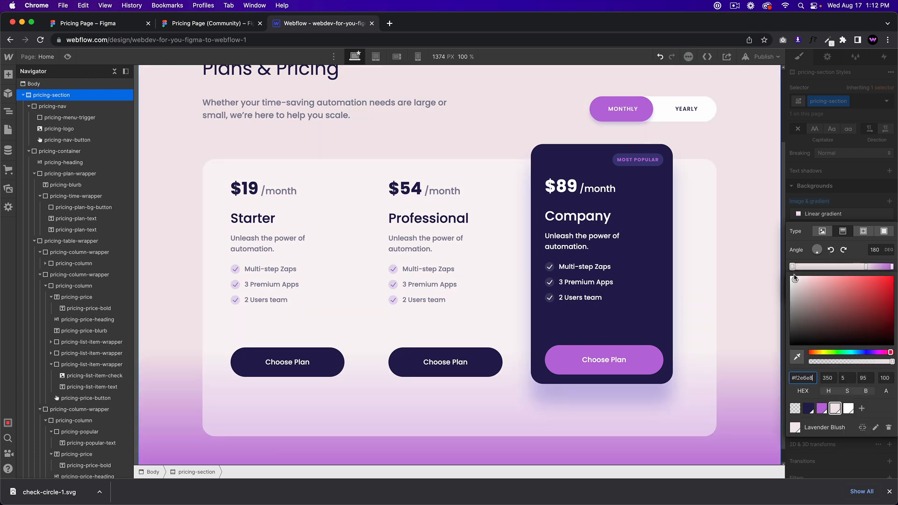
{"action": "left_click", "coordinate": [833, 411]}
{"action": "left_click", "coordinate": [849, 408]}
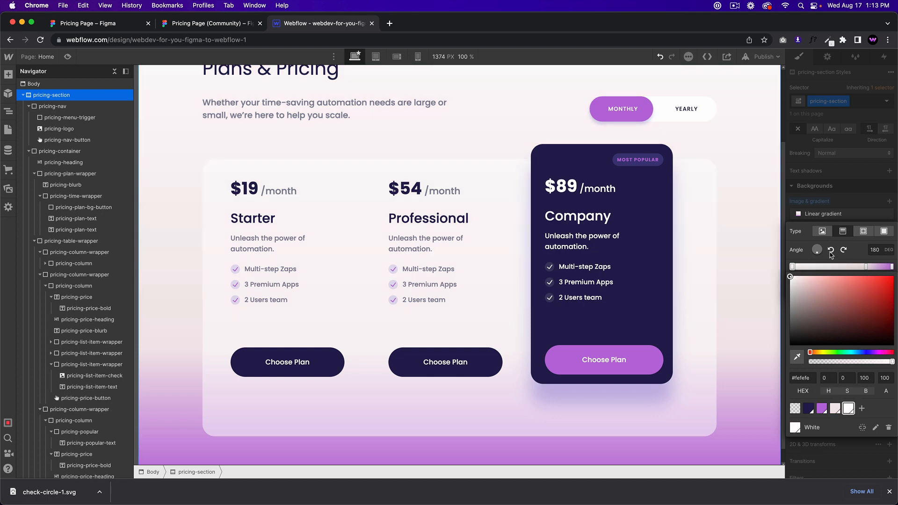
Step: Preview the lightened pricing section, then return to the Figma design
{"action": "scroll", "coordinate": [659, 246], "scroll_direction": "up", "scroll_amount": 4}
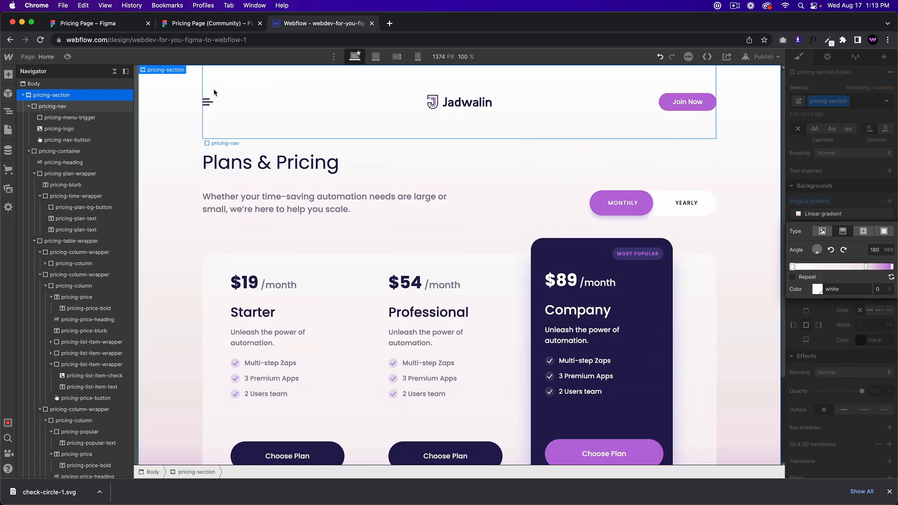
{"action": "left_click", "coordinate": [68, 57]}
{"action": "scroll", "coordinate": [450, 225], "scroll_direction": "down", "scroll_amount": 3}
{"action": "scroll", "coordinate": [450, 224], "scroll_direction": "up", "scroll_amount": 1}
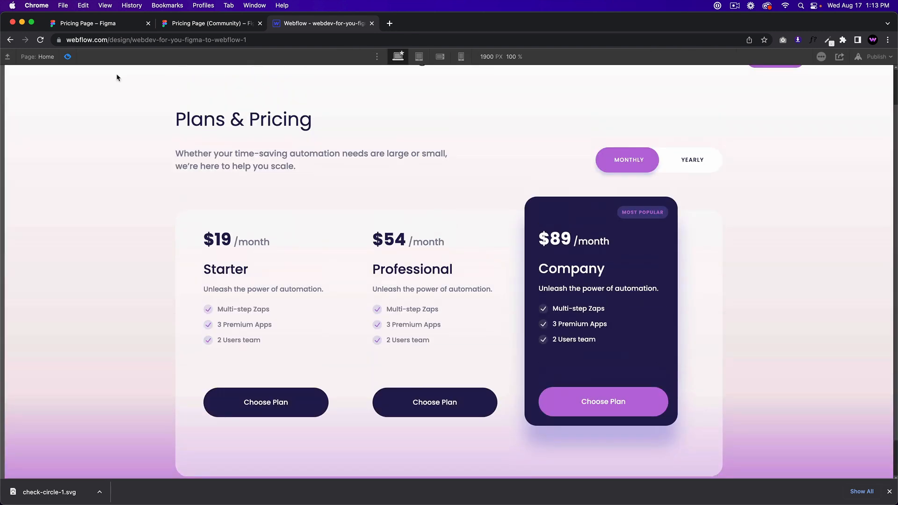
{"action": "left_click", "coordinate": [67, 57]}
{"action": "scroll", "coordinate": [449, 234], "scroll_direction": "down", "scroll_amount": 2}
{"action": "left_click", "coordinate": [208, 22]}
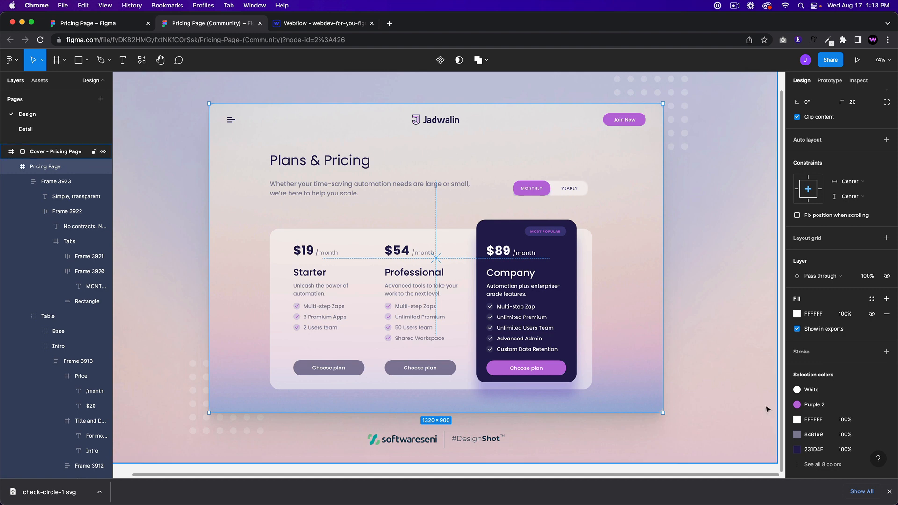
Step: Inspect the background image's fill in Figma and reselect the Pricing Page frame
{"action": "scroll", "coordinate": [819, 337], "scroll_direction": "down", "scroll_amount": 3}
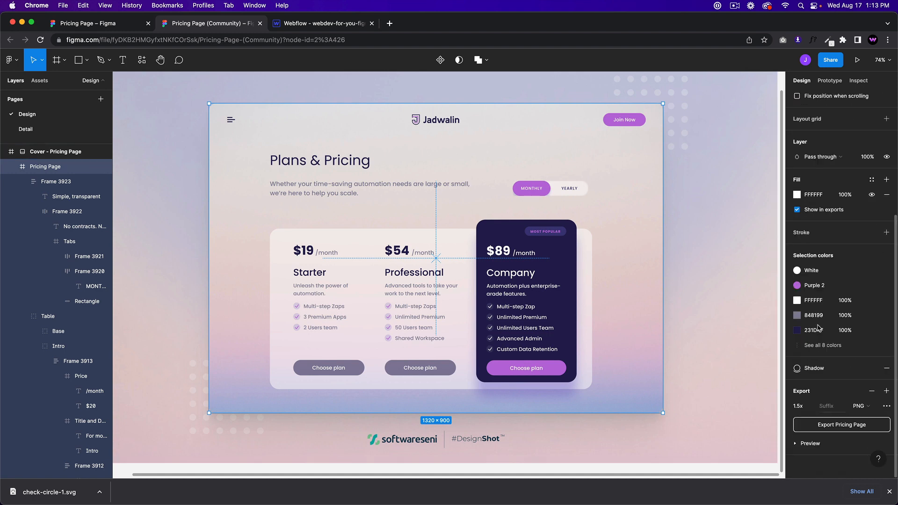
{"action": "scroll", "coordinate": [817, 328], "scroll_direction": "up", "scroll_amount": 3}
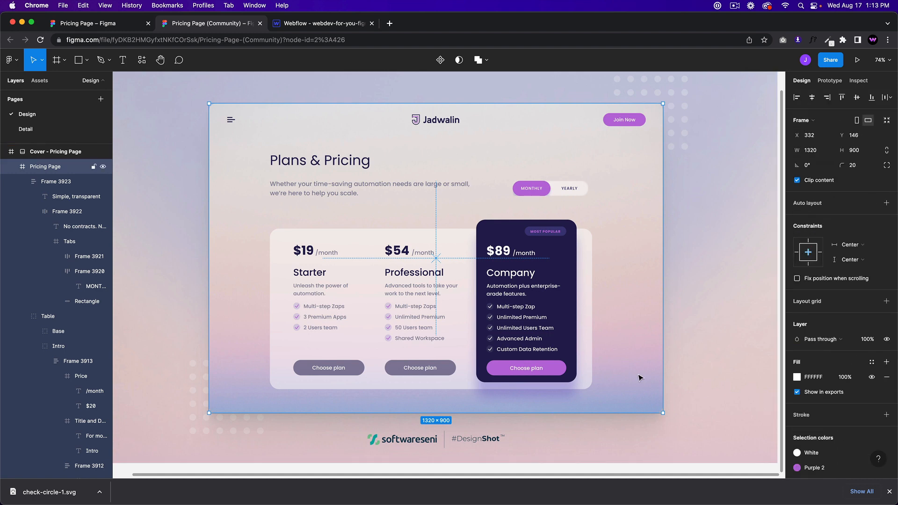
{"action": "left_click", "coordinate": [620, 393]}
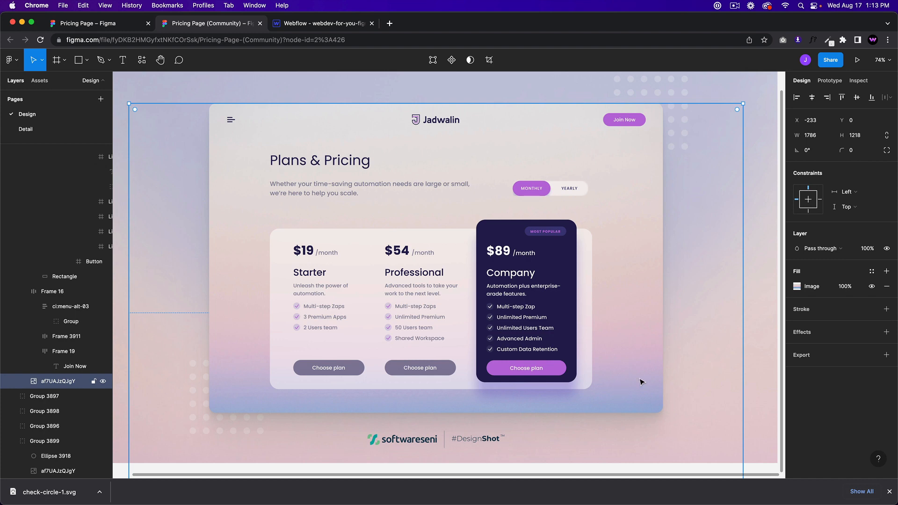
{"action": "double_click", "coordinate": [641, 383]}
{"action": "left_click", "coordinate": [620, 393]}
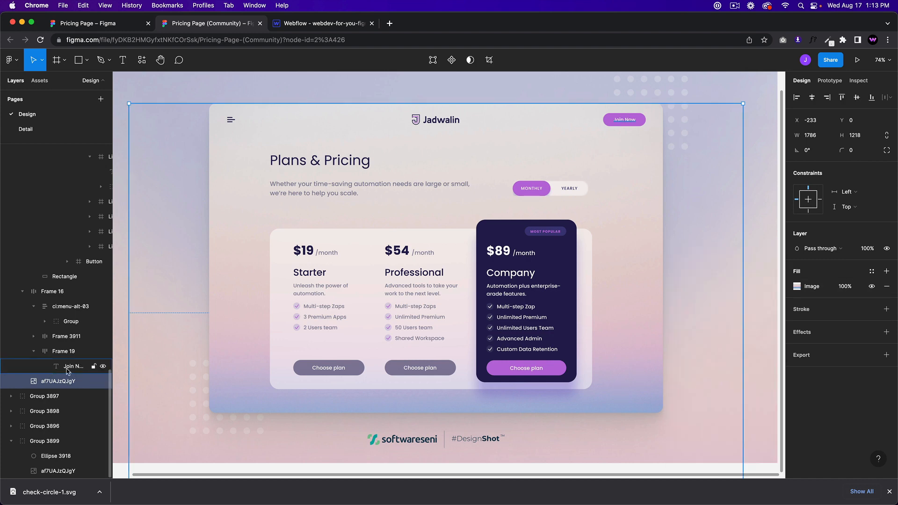
{"action": "left_click", "coordinate": [237, 248]}
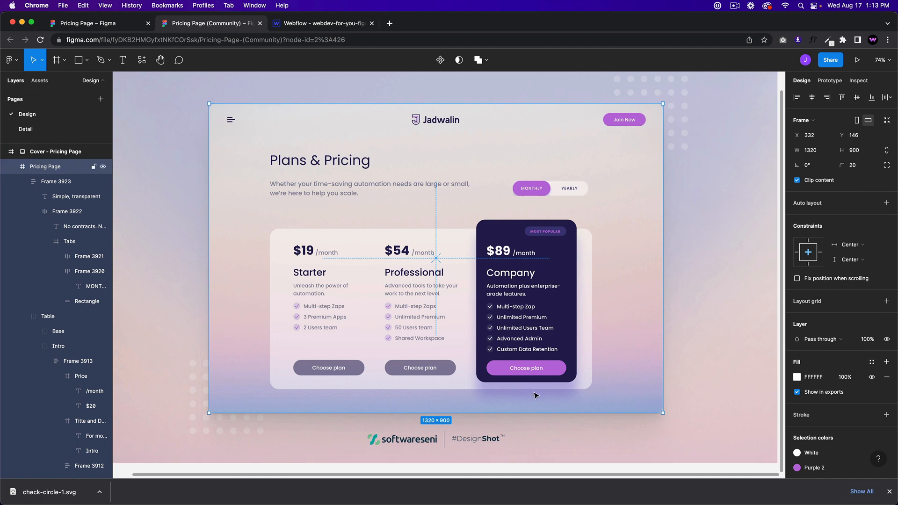
{"action": "left_click", "coordinate": [302, 25]}
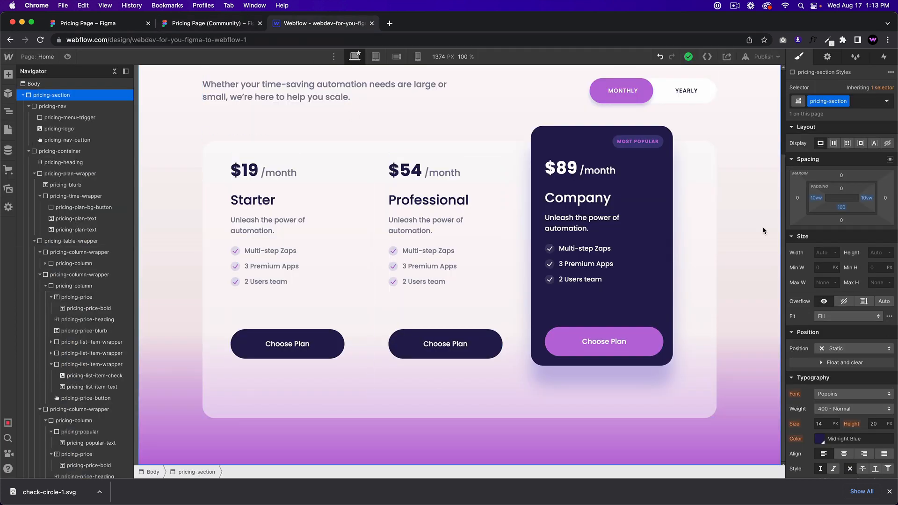
Step: Make the gradient's bottom stop Midnight Blue with 30 transparency
{"action": "scroll", "coordinate": [849, 304], "scroll_direction": "down", "scroll_amount": 6}
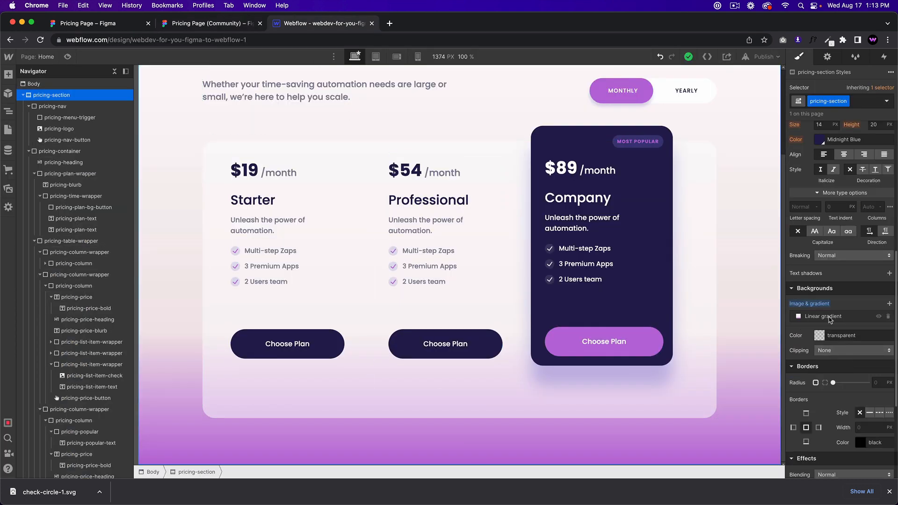
{"action": "left_click", "coordinate": [829, 319]}
{"action": "left_click", "coordinate": [890, 367]}
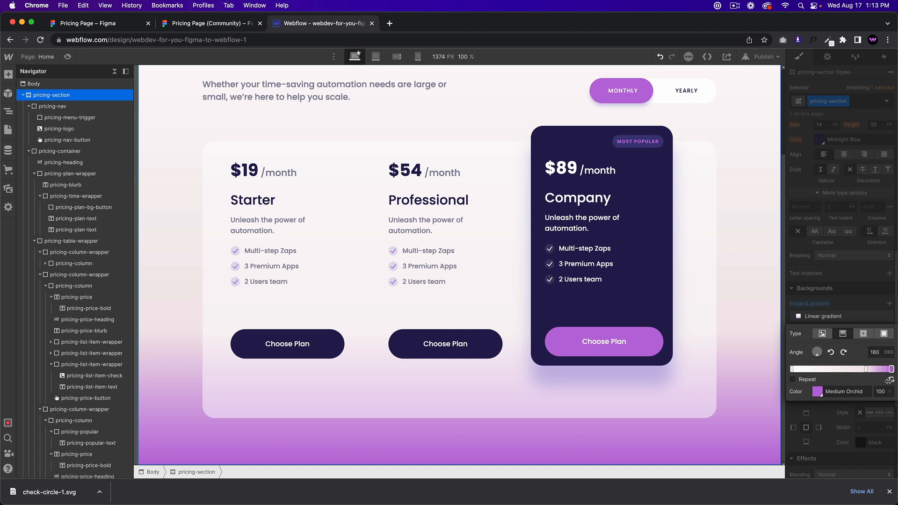
{"action": "left_click", "coordinate": [815, 392]}
{"action": "left_click", "coordinate": [808, 356]}
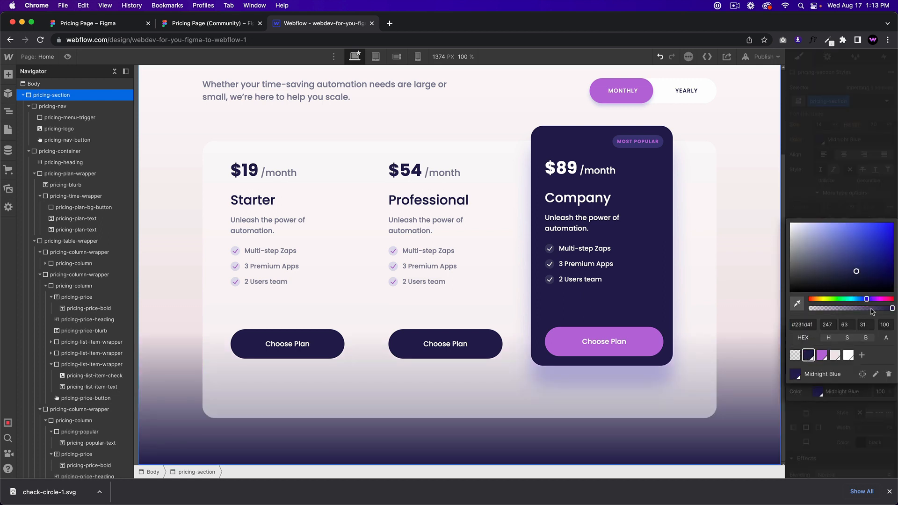
{"action": "left_click", "coordinate": [879, 325]}
{"action": "type", "text": "30"}
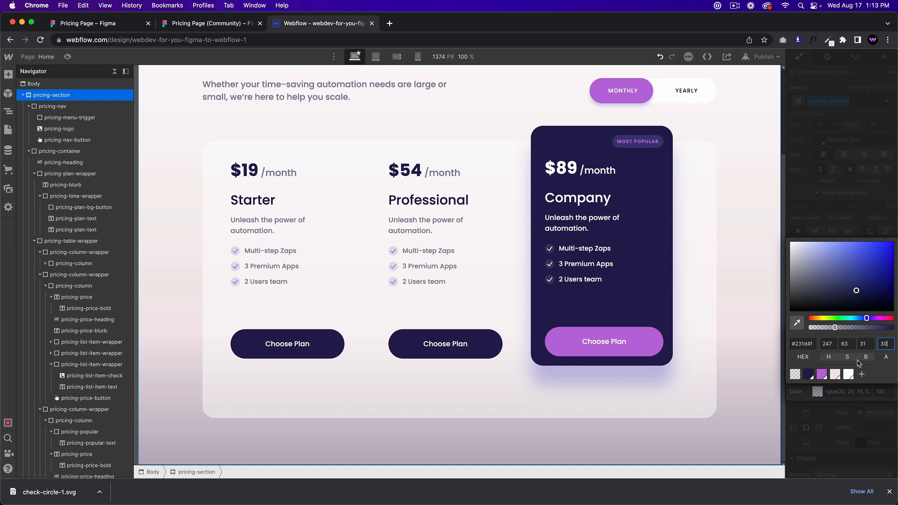
{"action": "left_click", "coordinate": [862, 394]}
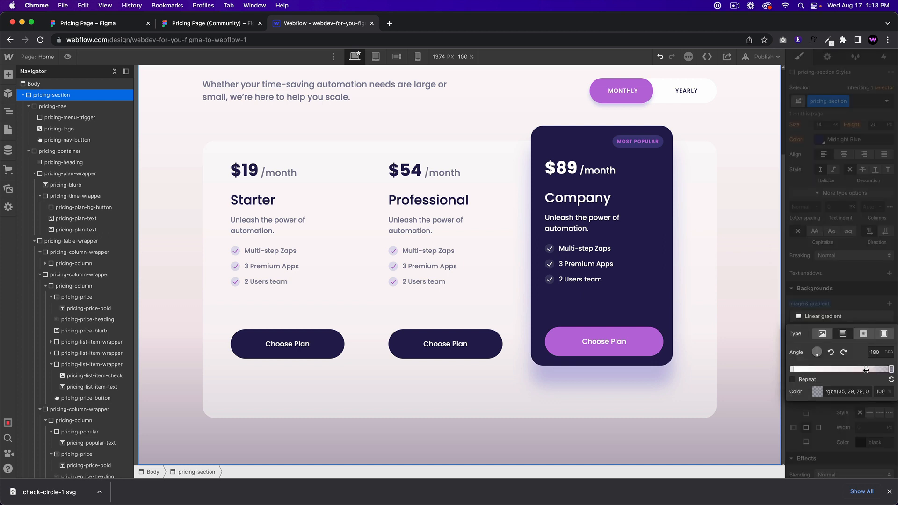
Step: Add a stop near 85%, remove the extra light stop, and make the last stop Medium Orchid
{"action": "left_click", "coordinate": [866, 369]}
{"action": "left_click", "coordinate": [882, 369]}
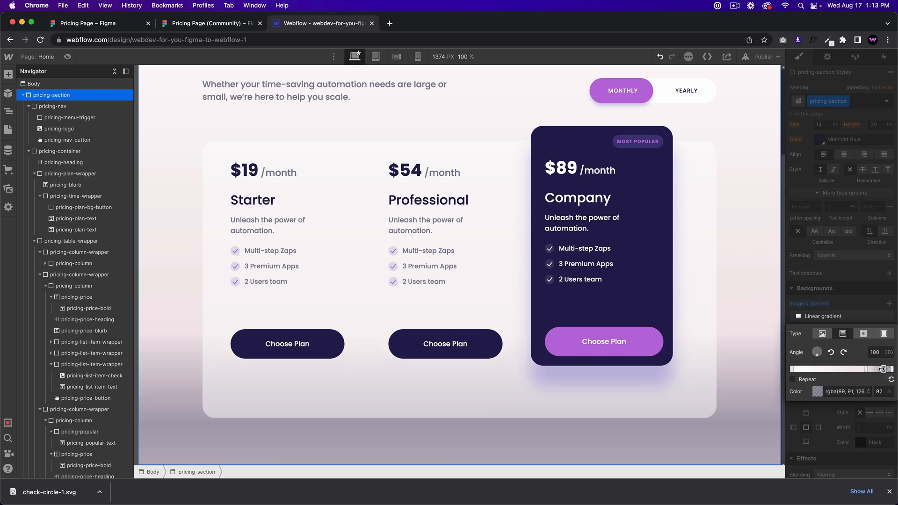
{"action": "left_click_drag", "start_coordinate": [882, 372], "coordinate": [876, 372]}
{"action": "left_click", "coordinate": [817, 392]}
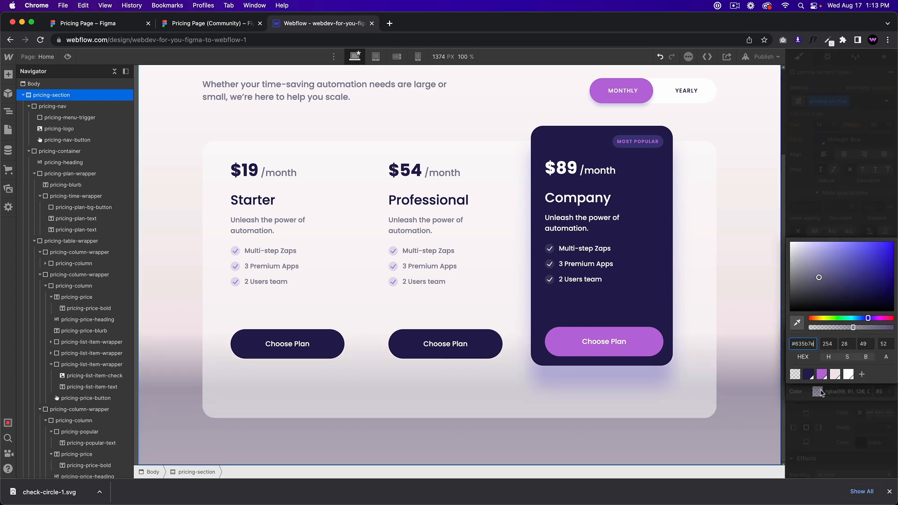
{"action": "left_click", "coordinate": [821, 374]}
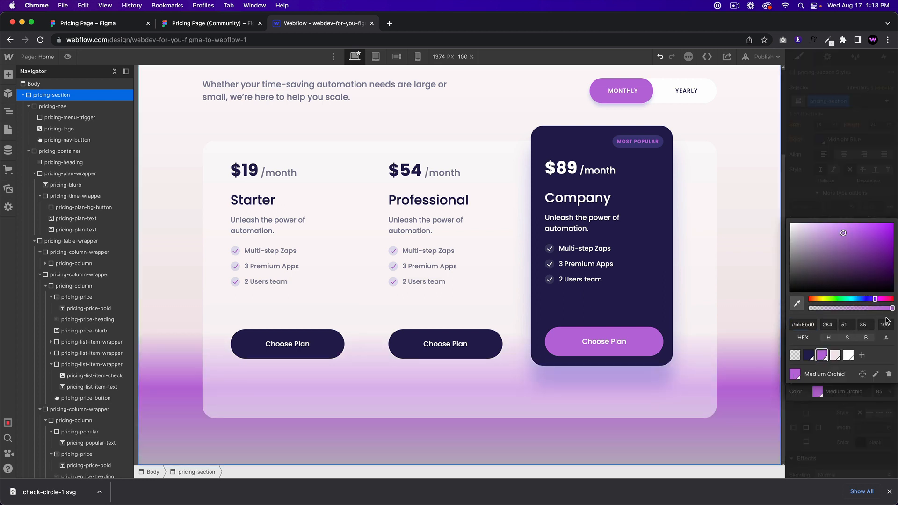
{"action": "left_click", "coordinate": [867, 287]}
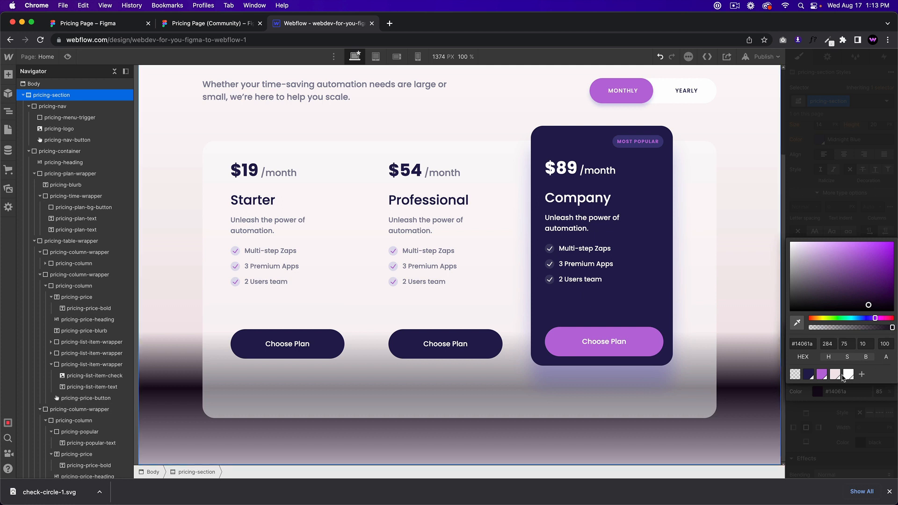
{"action": "left_click", "coordinate": [870, 391]}
{"action": "mouse_move", "coordinate": [891, 369]}
{"action": "left_mouse_down"}
{"action": "mouse_move", "coordinate": [890, 400]}
{"action": "mouse_move", "coordinate": [878, 370]}
{"action": "mouse_move", "coordinate": [893, 370]}
{"action": "left_mouse_up"}
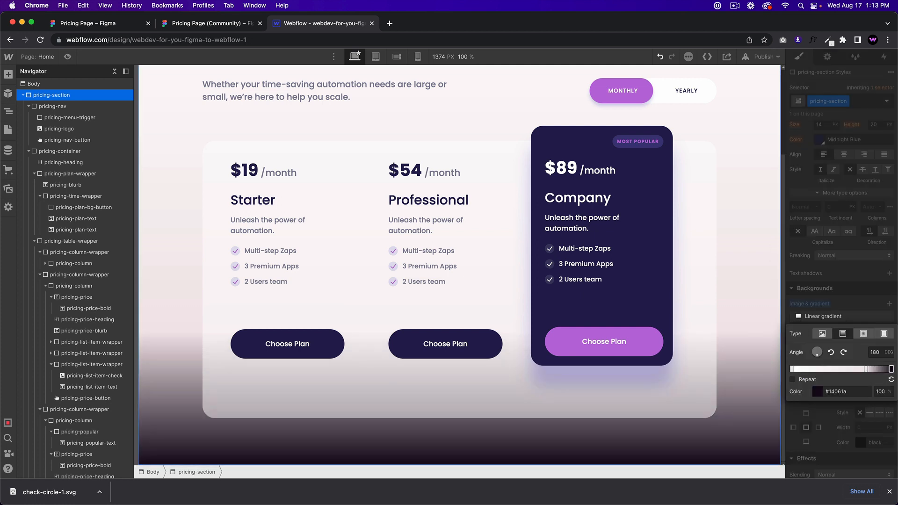
{"action": "left_click", "coordinate": [892, 369]}
{"action": "left_click", "coordinate": [814, 357]}
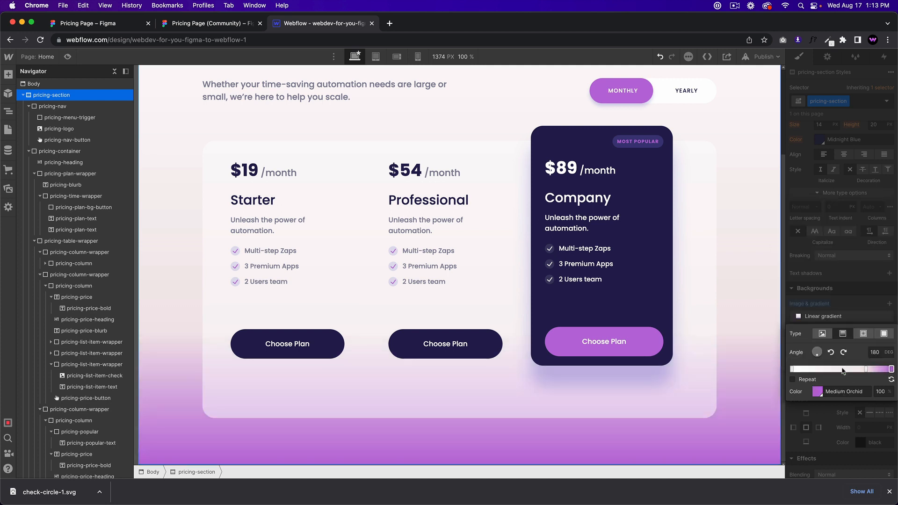
Step: Position the Lavender Blush stop at 58% along the gradient
{"action": "mouse_move", "coordinate": [866, 369]}
{"action": "left_mouse_down"}
{"action": "mouse_move", "coordinate": [848, 369]}
{"action": "mouse_move", "coordinate": [865, 370]}
{"action": "left_mouse_up"}
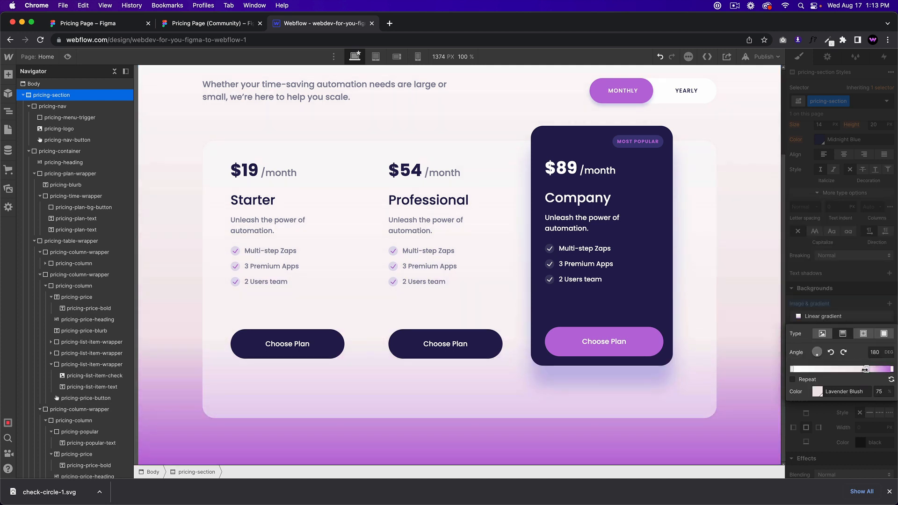
{"action": "left_click", "coordinate": [877, 392]}
{"action": "left_click", "coordinate": [819, 391]}
{"action": "left_click", "coordinate": [850, 397]}
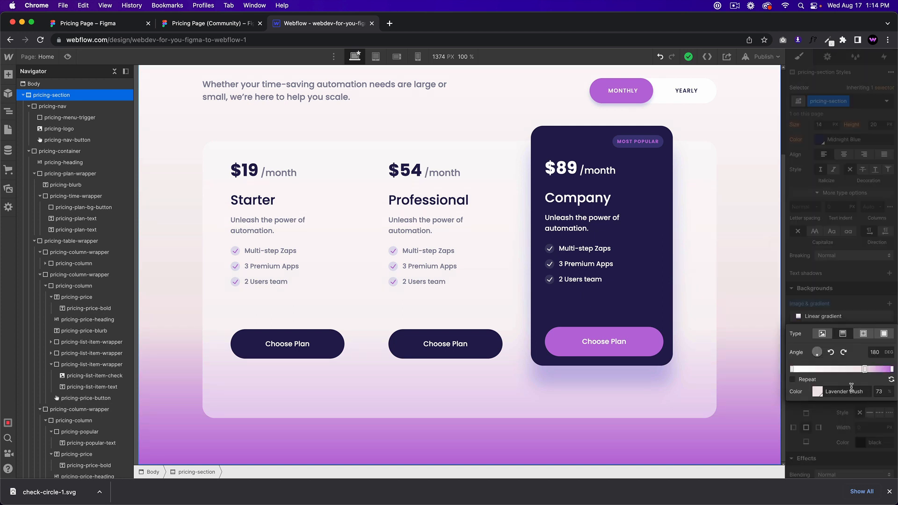
{"action": "left_click", "coordinate": [878, 391]}
{"action": "type", "text": "100"}
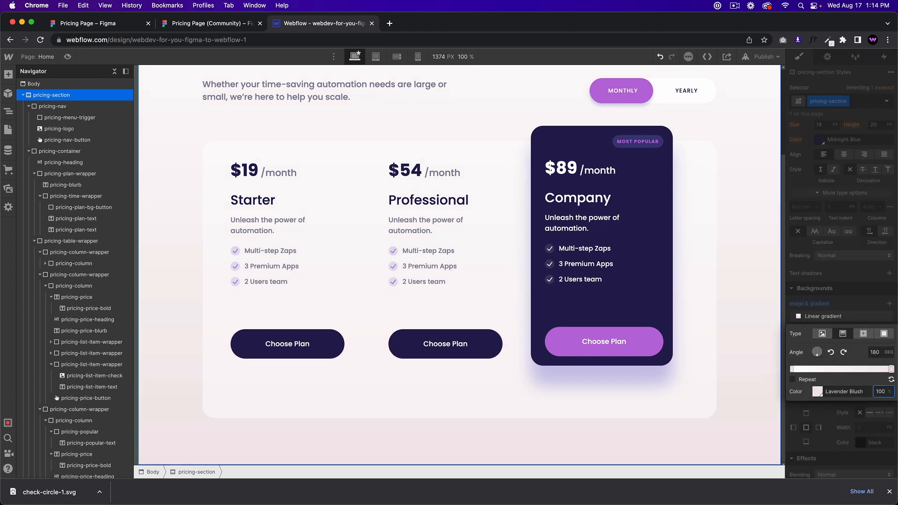
{"action": "type", "text": "7"}
{"action": "key", "text": "BackSpace"}
{"action": "type", "text": "60"}
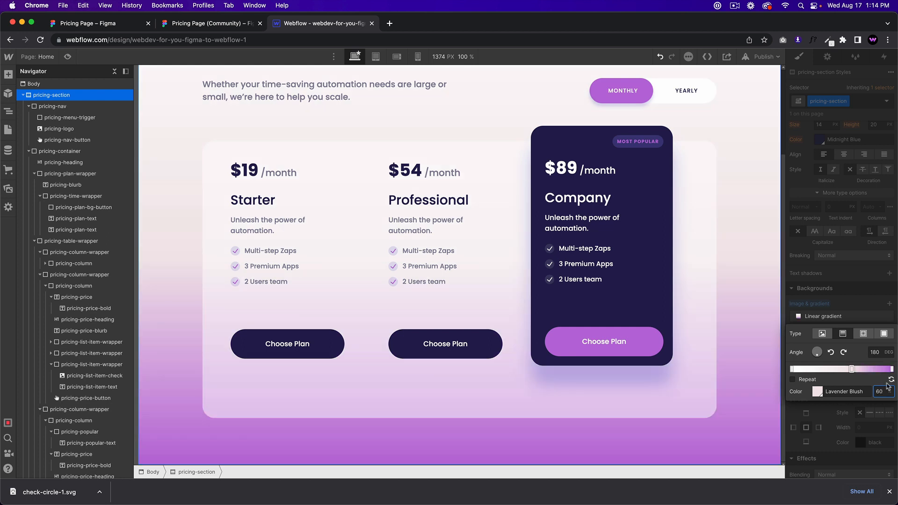
{"action": "left_click_drag", "start_coordinate": [852, 370], "coordinate": [850, 370]}
Step: Drill into the pricing table's background rectangle and turn its Background blur effect back on
{"action": "left_click", "coordinate": [218, 24]}
{"action": "double_click", "coordinate": [279, 347]}
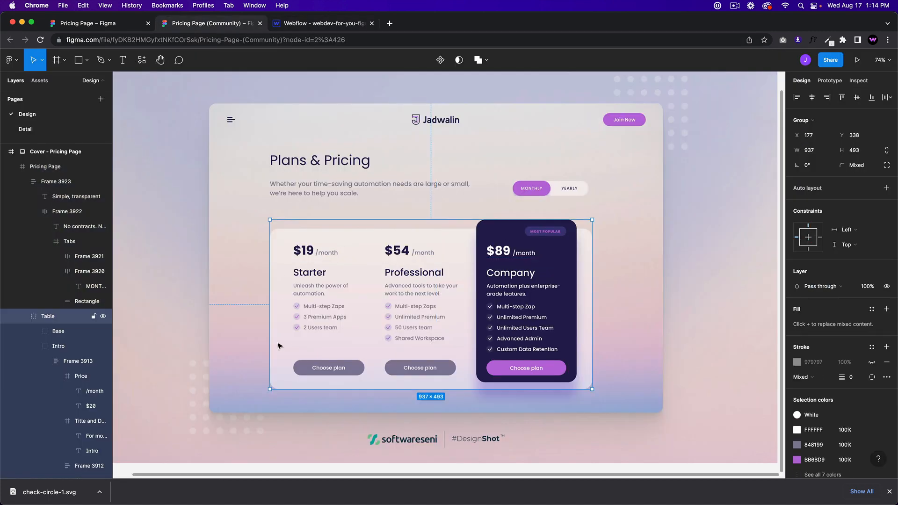
{"action": "double_click", "coordinate": [279, 346]}
{"action": "double_click", "coordinate": [279, 346]}
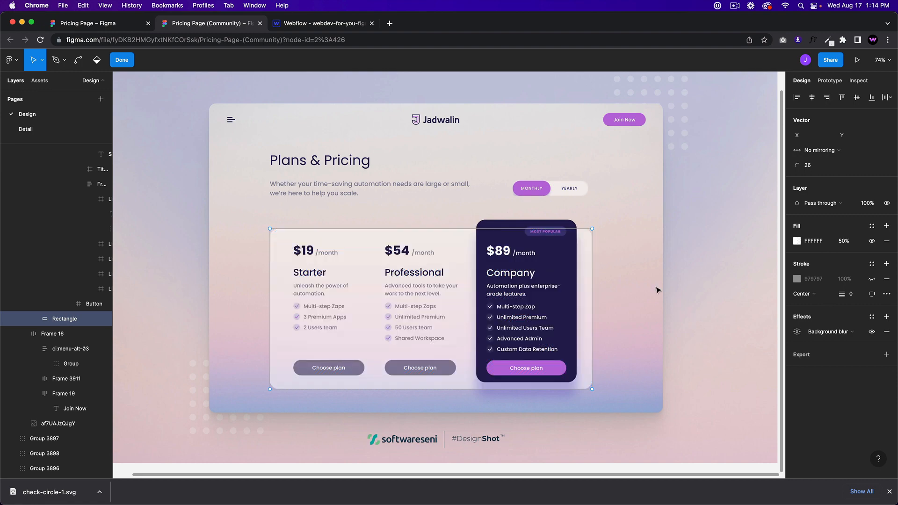
{"action": "left_click", "coordinate": [797, 332]}
{"action": "left_click", "coordinate": [797, 332]}
{"action": "left_click", "coordinate": [871, 332]}
{"action": "left_click", "coordinate": [870, 333]}
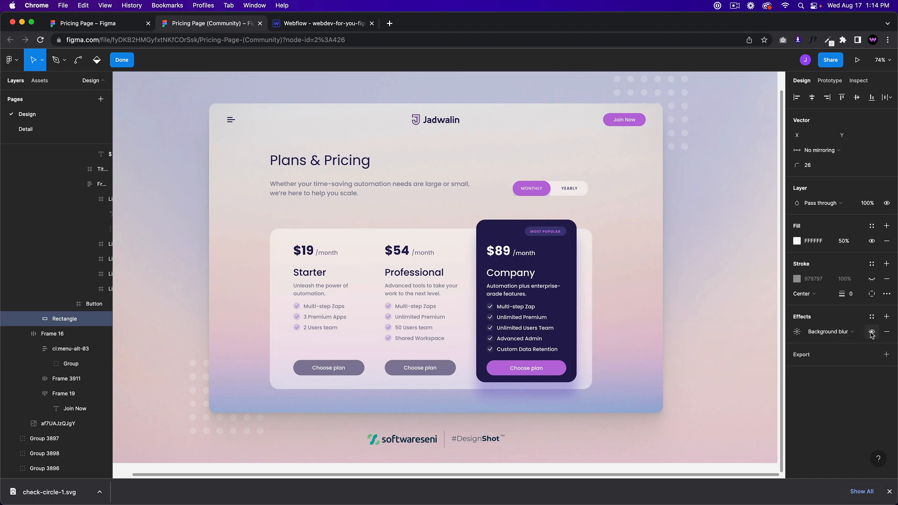
Step: Replace a mistaken Blur filter on pricing-table-wrapper with a 4px Backdrop blur
{"action": "left_click", "coordinate": [288, 26]}
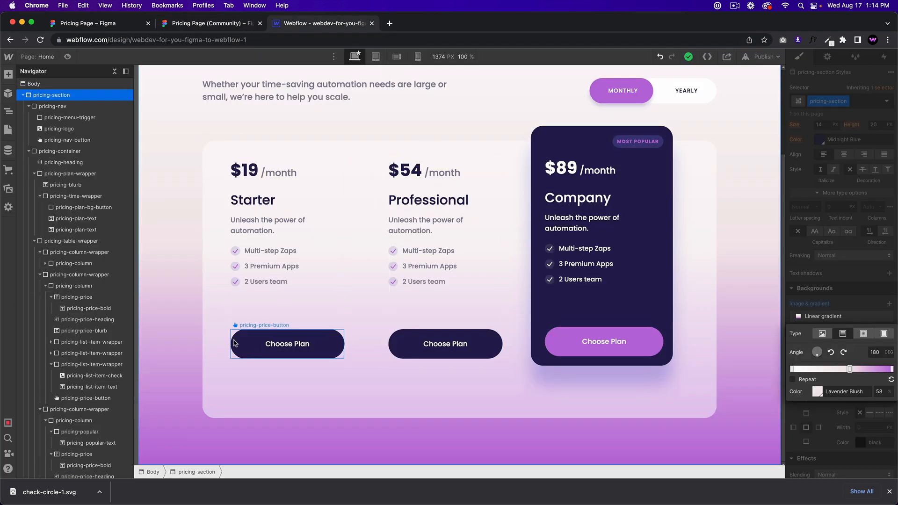
{"action": "left_click", "coordinate": [212, 315]}
{"action": "scroll", "coordinate": [833, 354], "scroll_direction": "down", "scroll_amount": 5}
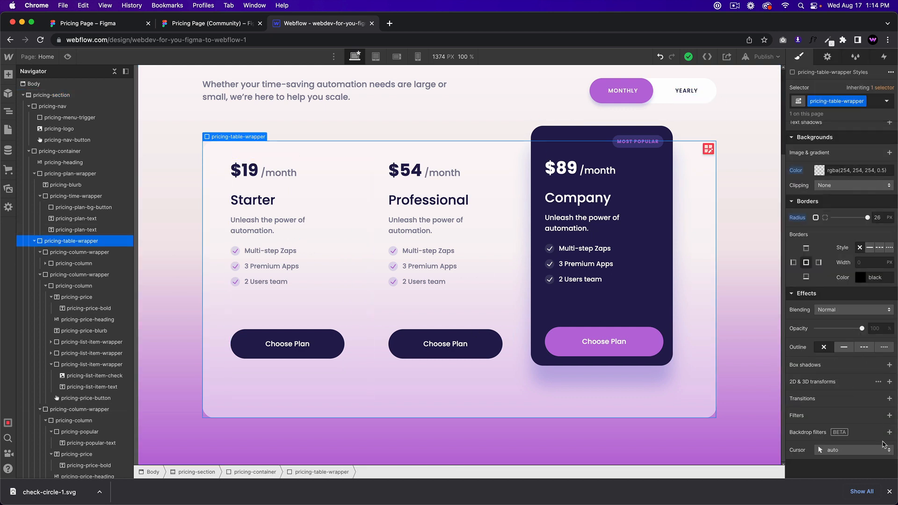
{"action": "left_click", "coordinate": [889, 415]}
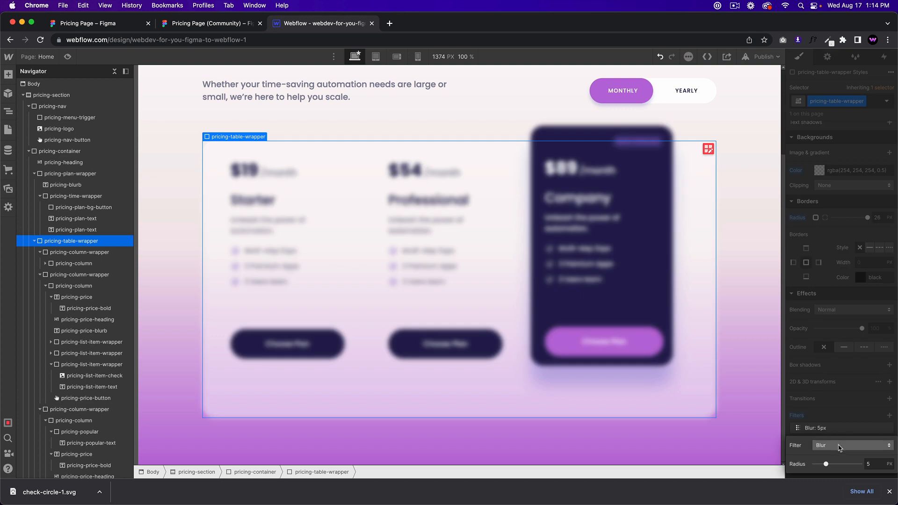
{"action": "left_click", "coordinate": [850, 419]}
{"action": "key", "text": "ctrl+z"}
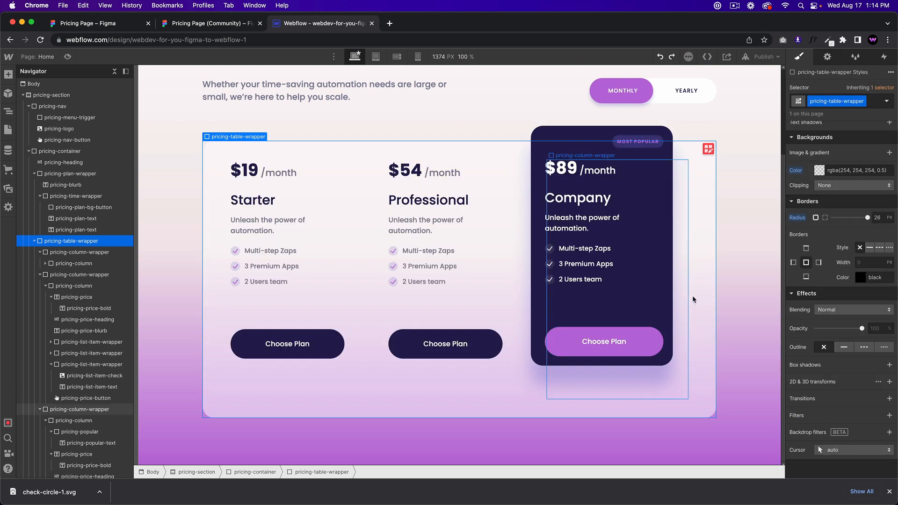
{"action": "left_click", "coordinate": [727, 262]}
{"action": "left_click", "coordinate": [706, 377]}
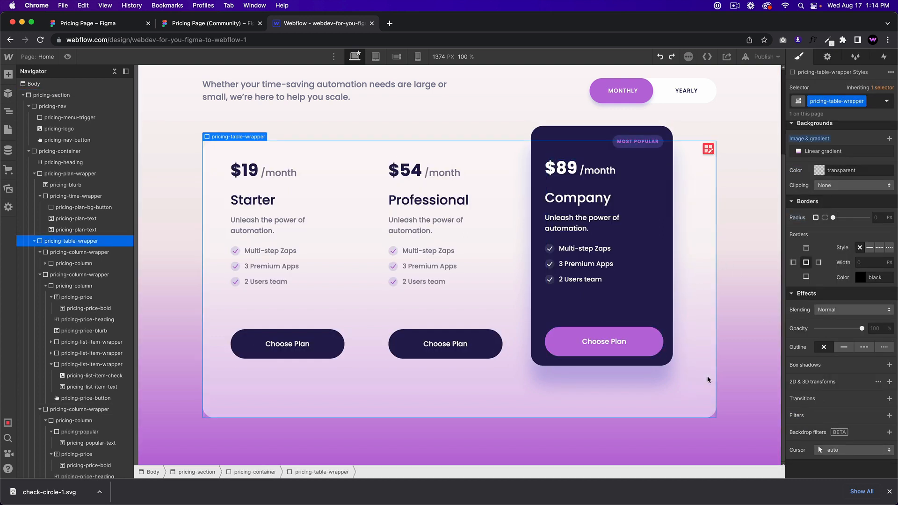
{"action": "left_click", "coordinate": [887, 435]}
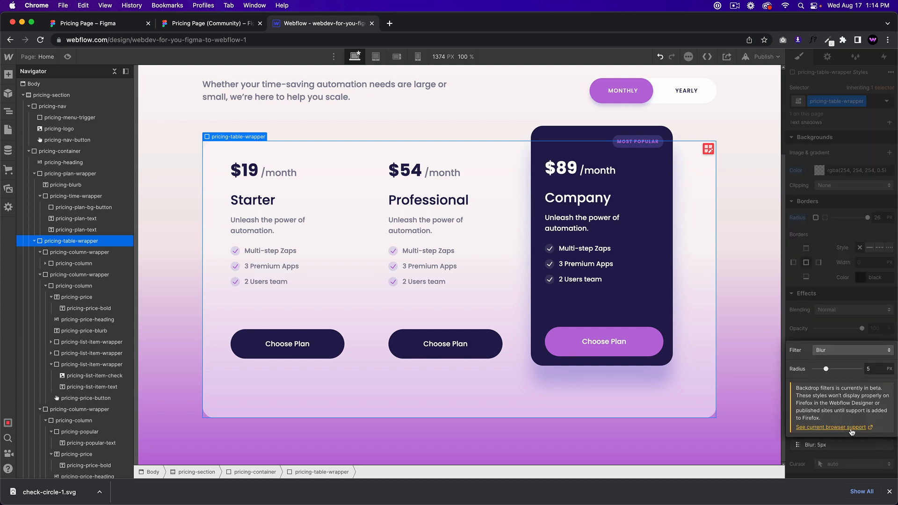
{"action": "mouse_move", "coordinate": [826, 368]}
{"action": "left_mouse_down"}
{"action": "mouse_move", "coordinate": [868, 366]}
{"action": "mouse_move", "coordinate": [824, 369]}
{"action": "left_mouse_up"}
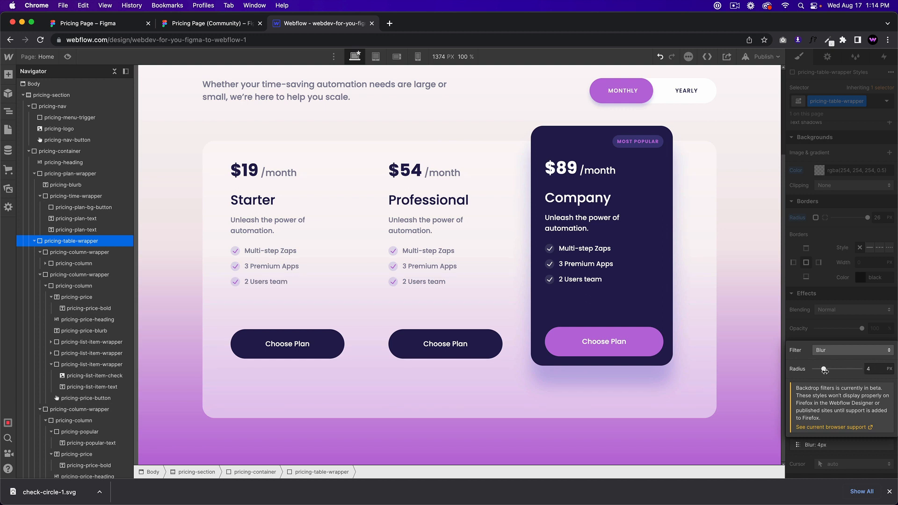
{"action": "left_click", "coordinate": [760, 330]}
{"action": "left_click", "coordinate": [760, 330]}
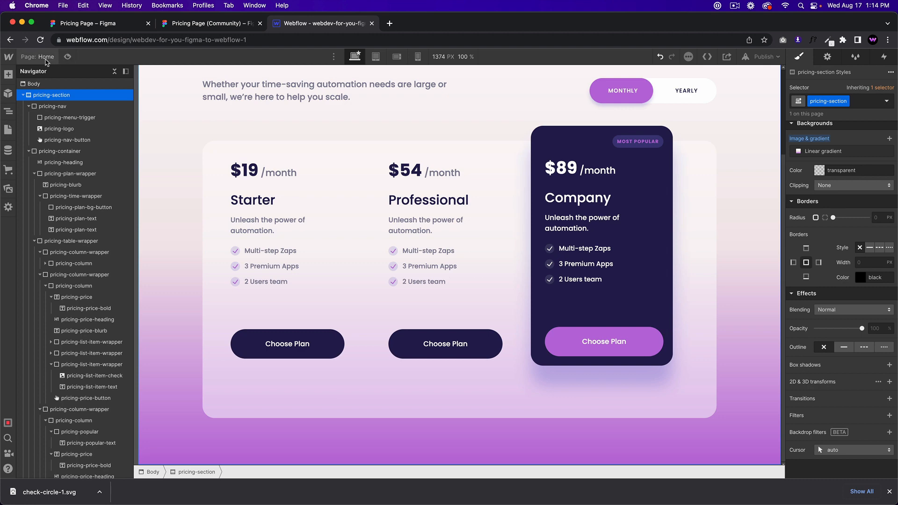
Step: Preview the page and scroll through the pricing section before returning to editing
{"action": "left_click", "coordinate": [67, 57]}
{"action": "scroll", "coordinate": [305, 185], "scroll_direction": "up", "scroll_amount": 2}
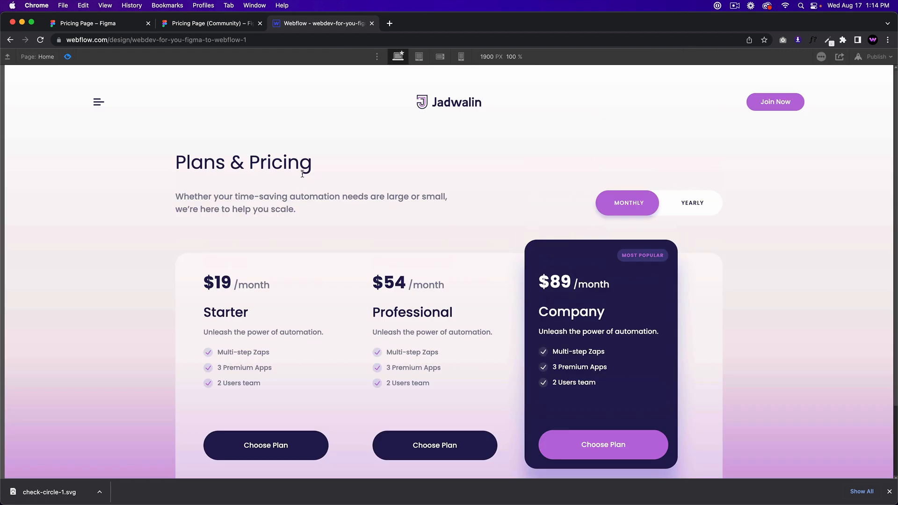
{"action": "scroll", "coordinate": [595, 244], "scroll_direction": "down", "scroll_amount": 2}
{"action": "scroll", "coordinate": [607, 219], "scroll_direction": "up", "scroll_amount": 2}
{"action": "left_click", "coordinate": [68, 57]}
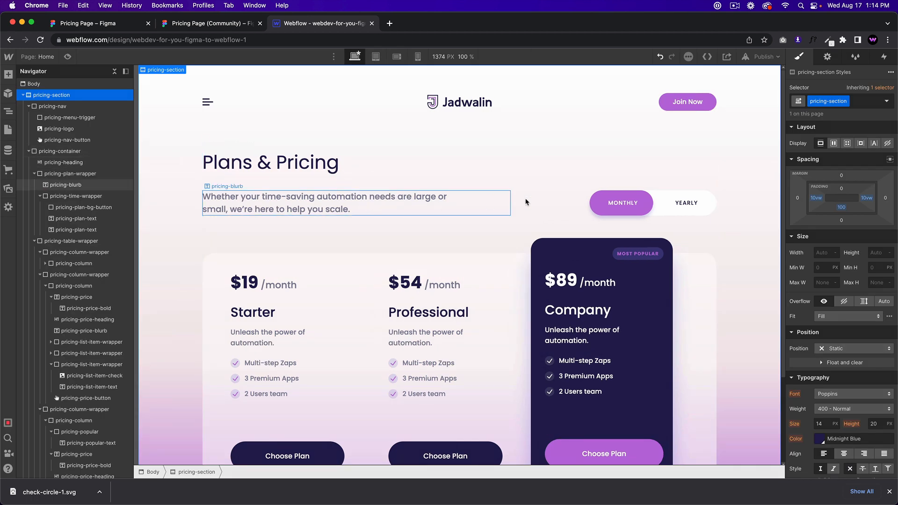
Step: Set the blurb-and-toggle wrapper's bottom margin to 100 px
{"action": "left_click", "coordinate": [505, 205]}
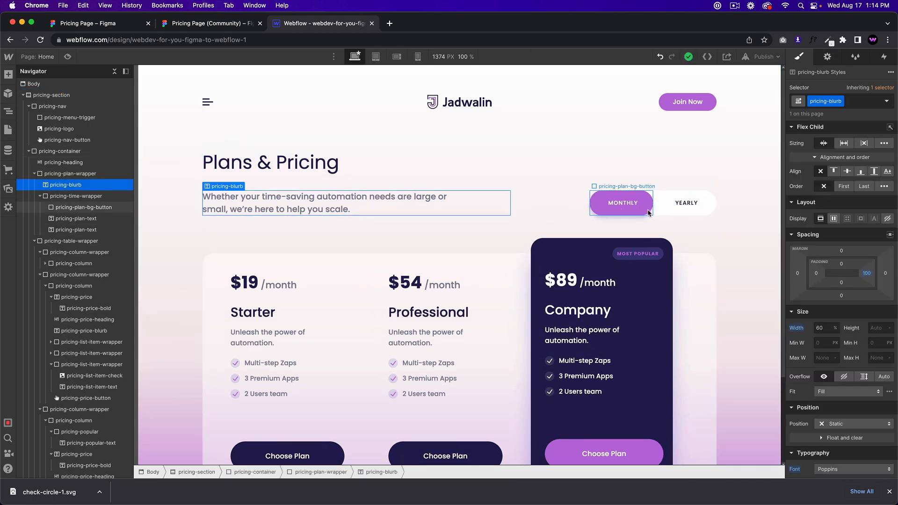
{"action": "left_click", "coordinate": [648, 212]}
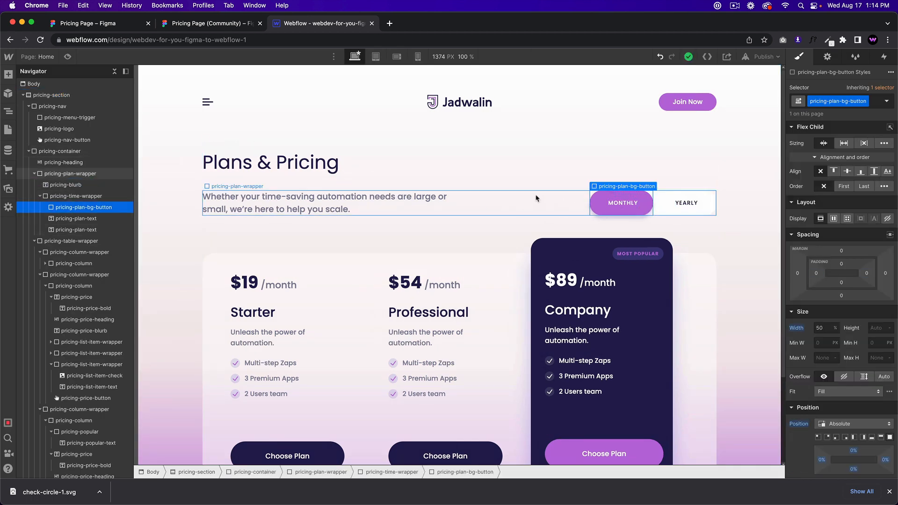
{"action": "left_click", "coordinate": [532, 214]}
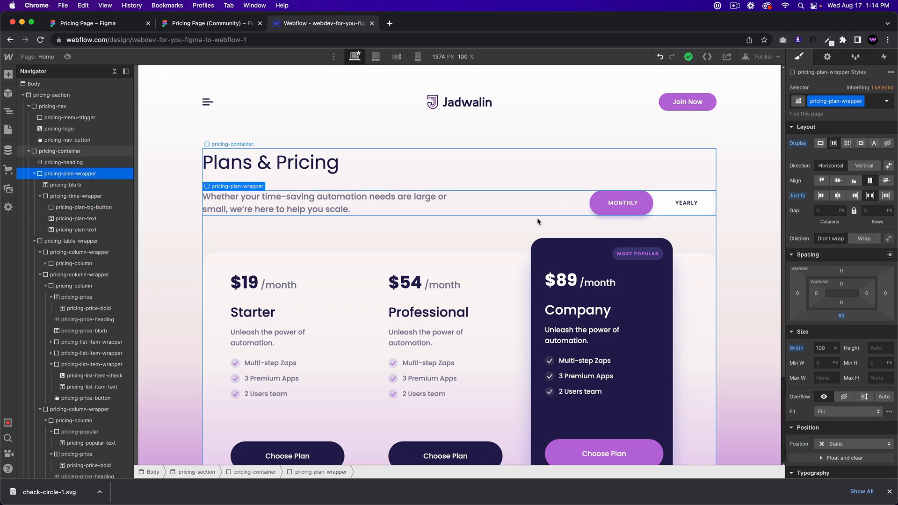
{"action": "left_click", "coordinate": [841, 316]}
{"action": "type", "text": "1"}
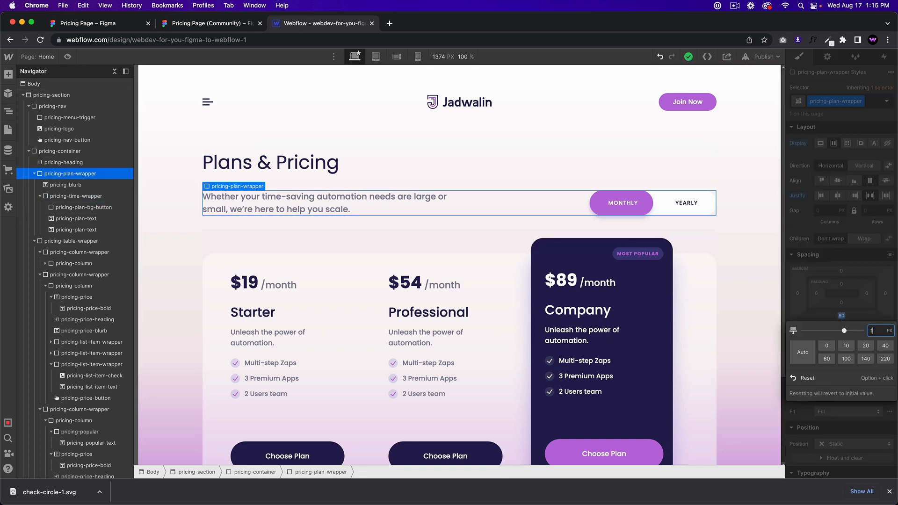
{"action": "type", "text": "00"}
{"action": "key", "text": "Return"}
{"action": "left_click", "coordinate": [648, 212]}
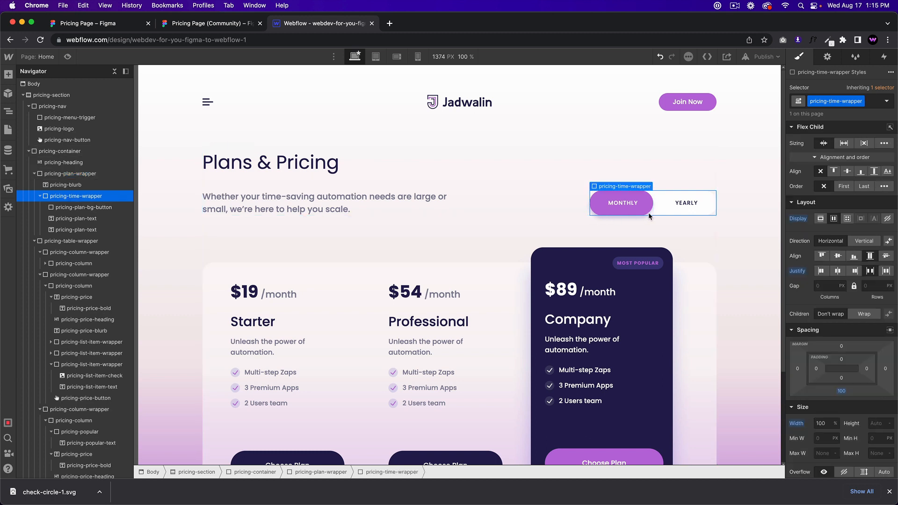
{"action": "left_click", "coordinate": [82, 207]}
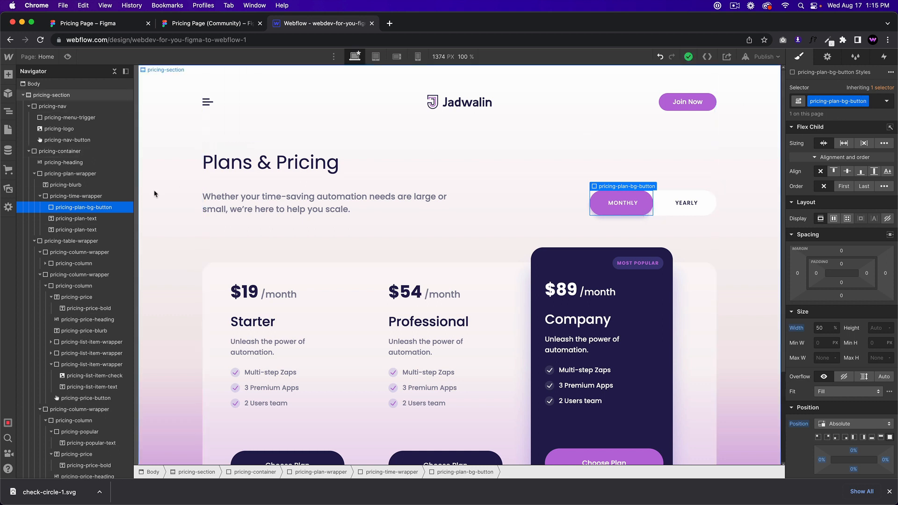
Step: Add a mouse-click trigger whose first click starts a new animation named 'pricing time first click'
{"action": "left_click", "coordinate": [883, 57]}
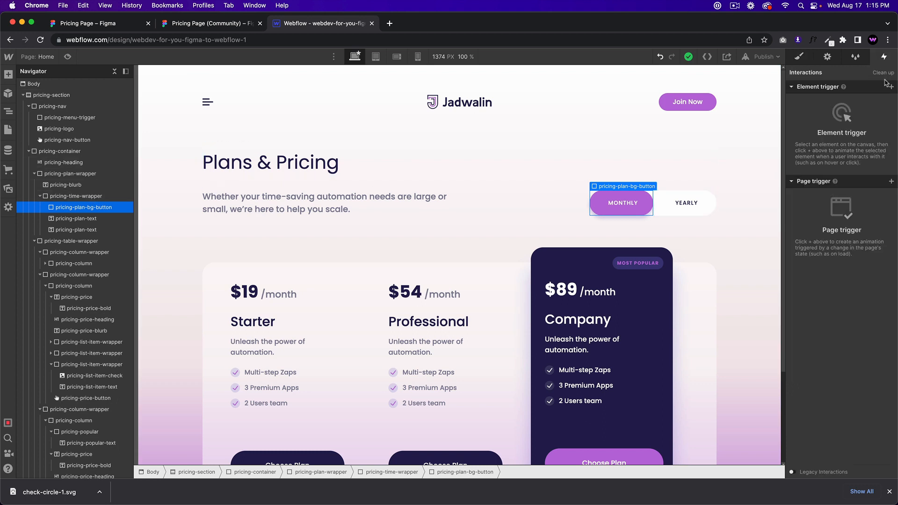
{"action": "left_click", "coordinate": [891, 87]}
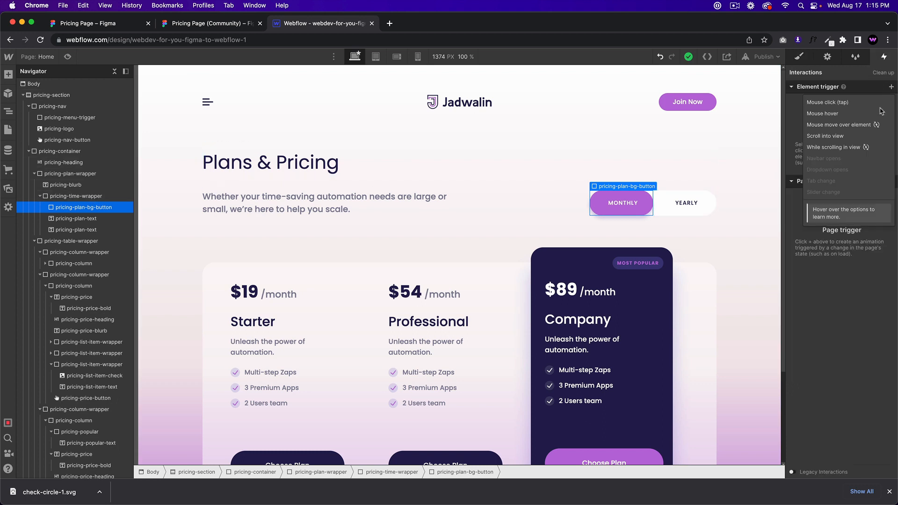
{"action": "left_click", "coordinate": [835, 102]}
{"action": "left_click", "coordinate": [844, 137]}
{"action": "left_click", "coordinate": [844, 162]}
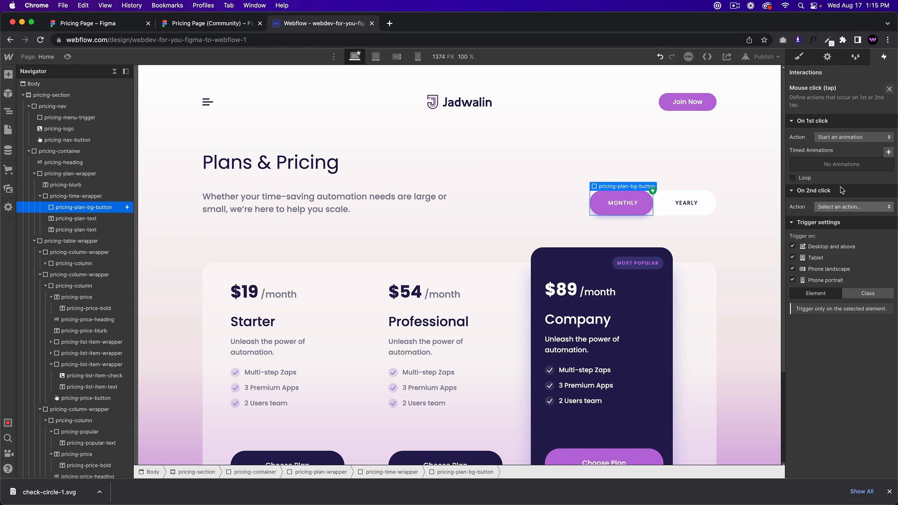
{"action": "left_click", "coordinate": [888, 153]}
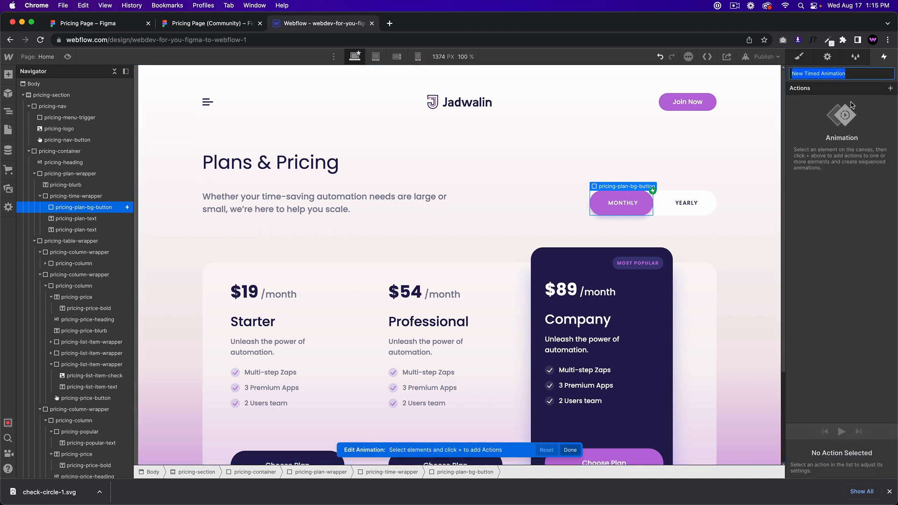
{"action": "type", "text": "pricing time first lc"}
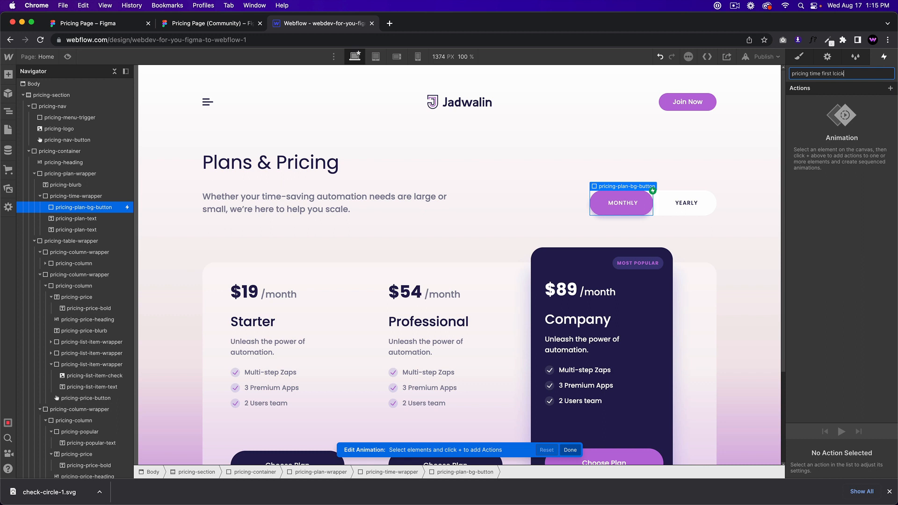
{"action": "type", "text": "ick"}
{"action": "key", "text": "Return"}
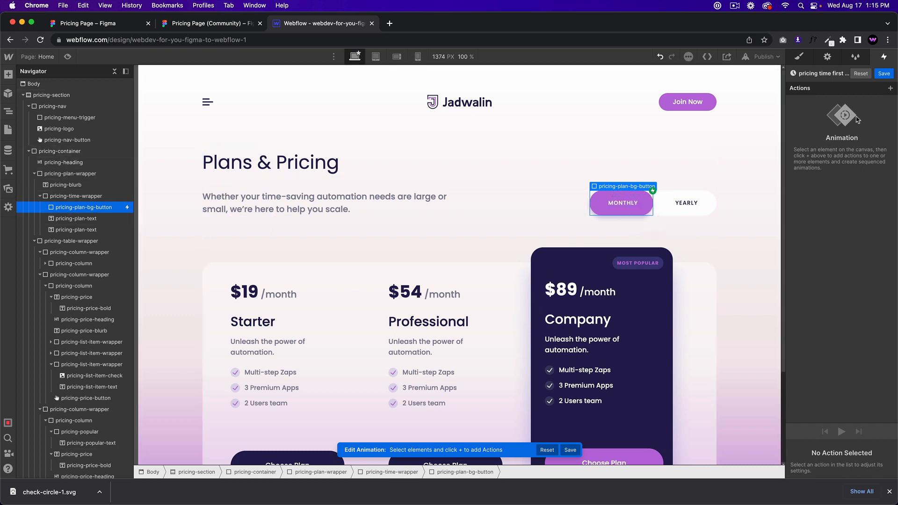
Step: Add a Move action sliding the pill 100% along X onto YEARLY
{"action": "left_click", "coordinate": [890, 89]}
{"action": "left_click", "coordinate": [847, 118]}
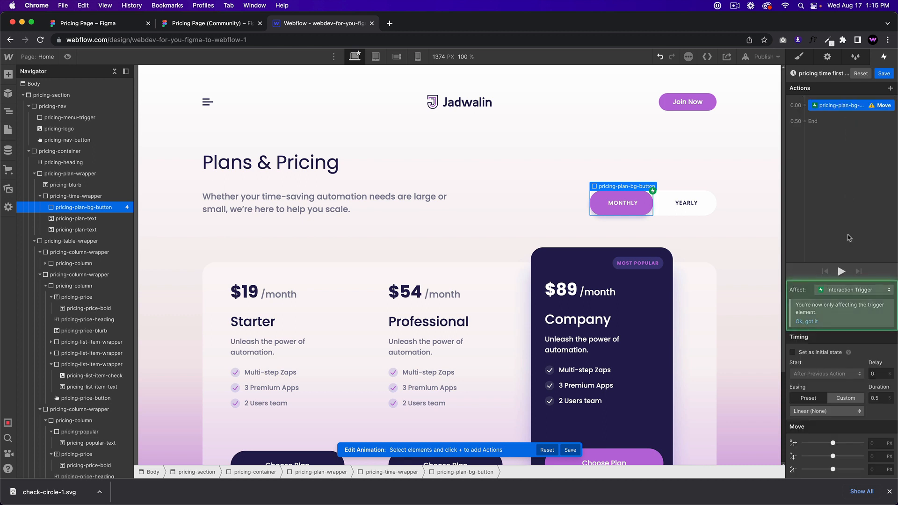
{"action": "left_click", "coordinate": [879, 444]}
{"action": "type", "text": "1"}
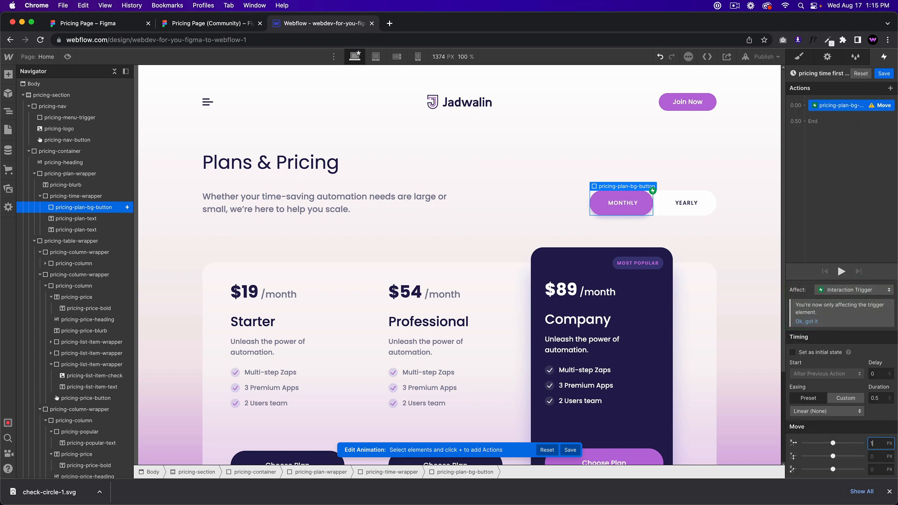
{"action": "type", "text": "00%"}
{"action": "key", "text": "Return"}
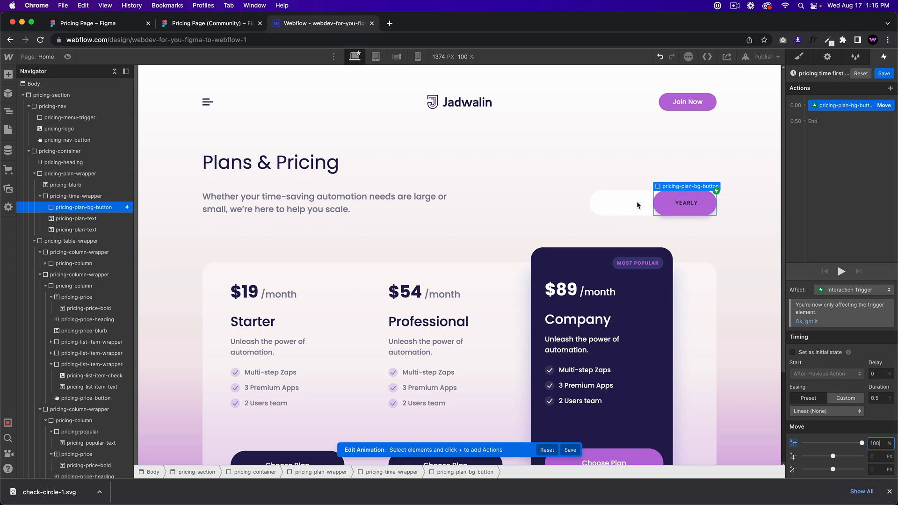
Step: Add text-colour actions turning MONTHLY Midnight Blue and YEARLY white, starting with the move at 0.00
{"action": "left_click", "coordinate": [622, 203]}
{"action": "left_click", "coordinate": [804, 113]}
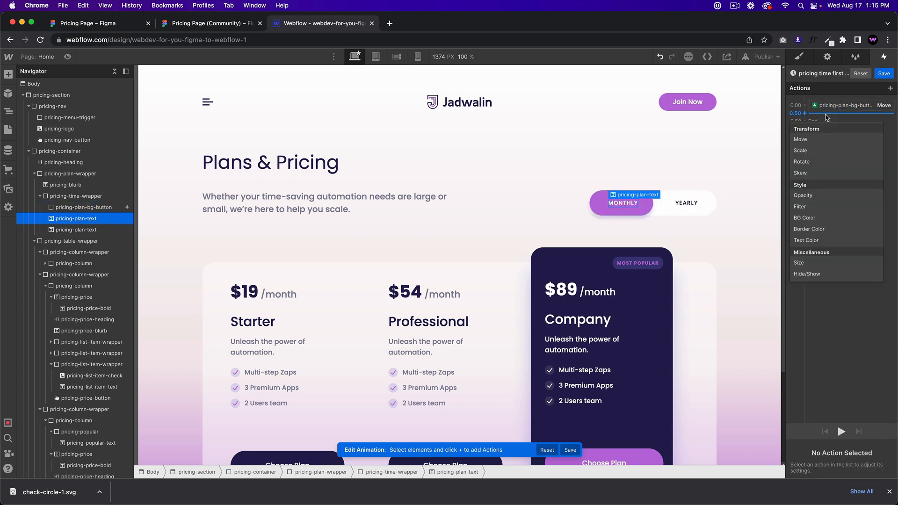
{"action": "left_click", "coordinate": [816, 240]}
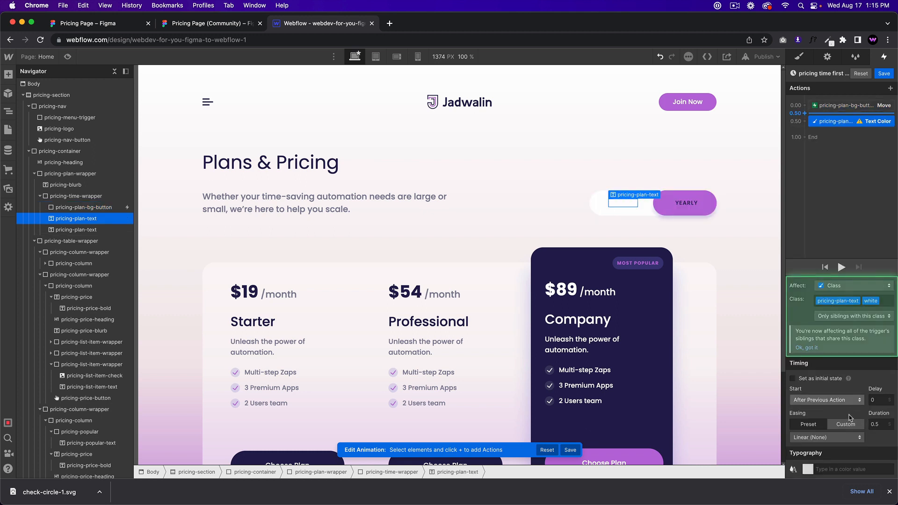
{"action": "left_click", "coordinate": [812, 469]}
{"action": "left_click", "coordinate": [808, 452]}
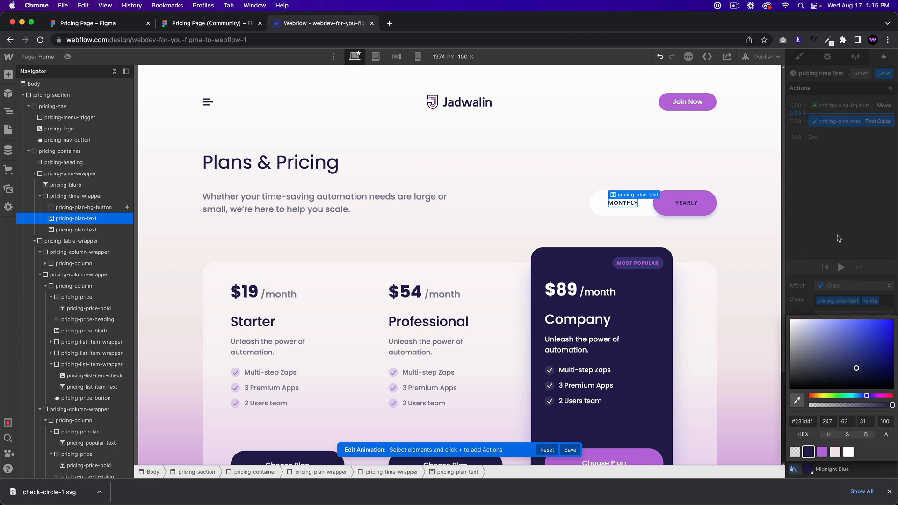
{"action": "left_click", "coordinate": [684, 204]}
{"action": "left_click", "coordinate": [805, 129]}
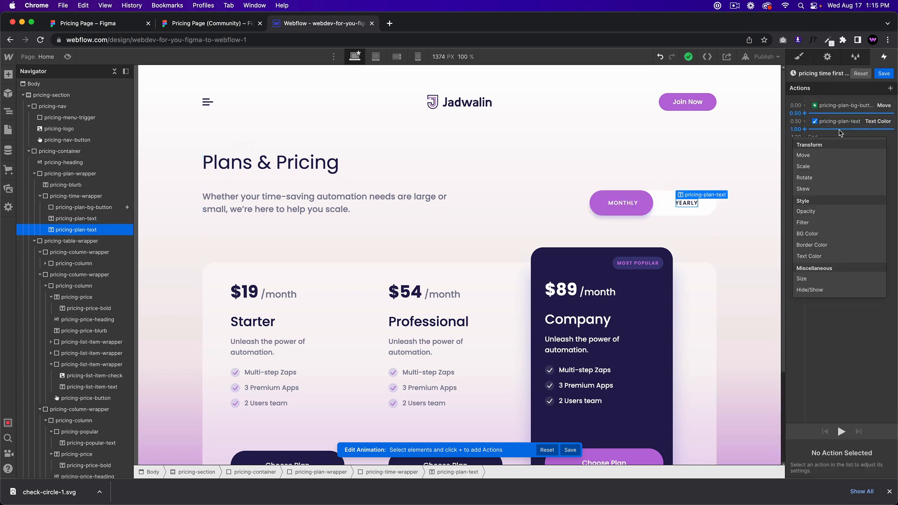
{"action": "left_click", "coordinate": [815, 257]}
{"action": "left_click", "coordinate": [824, 312]}
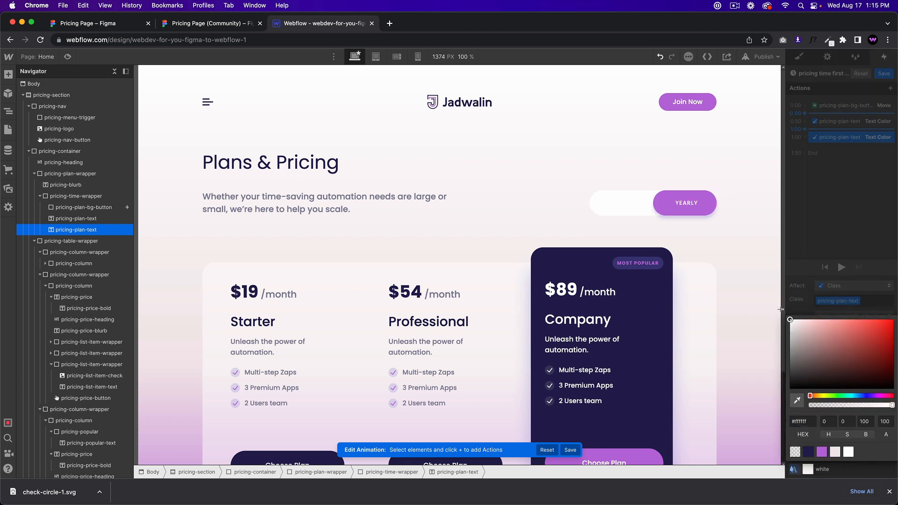
{"action": "left_click", "coordinate": [826, 206]}
{"action": "mouse_move", "coordinate": [852, 121]}
{"action": "left_mouse_down"}
{"action": "mouse_move", "coordinate": [849, 105]}
{"action": "mouse_move", "coordinate": [837, 124]}
{"action": "mouse_move", "coordinate": [838, 112]}
{"action": "left_mouse_up"}
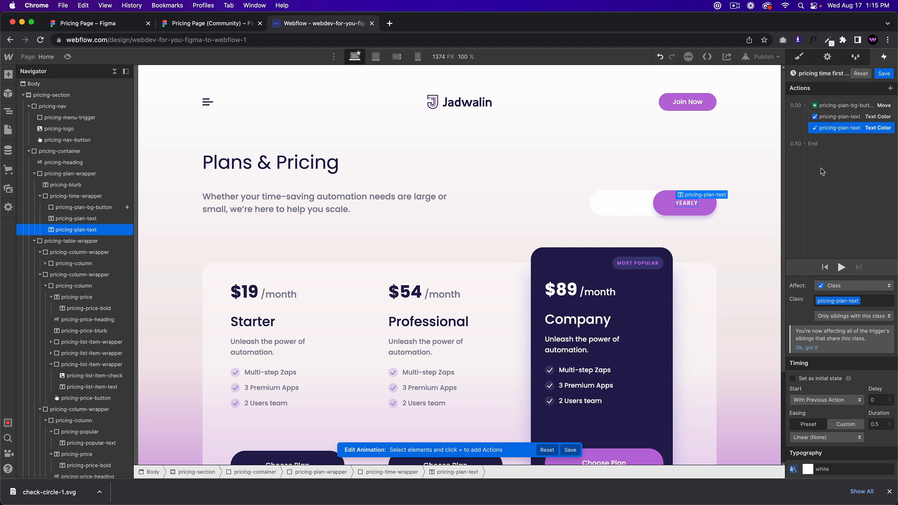
{"action": "left_click", "coordinate": [67, 56]}
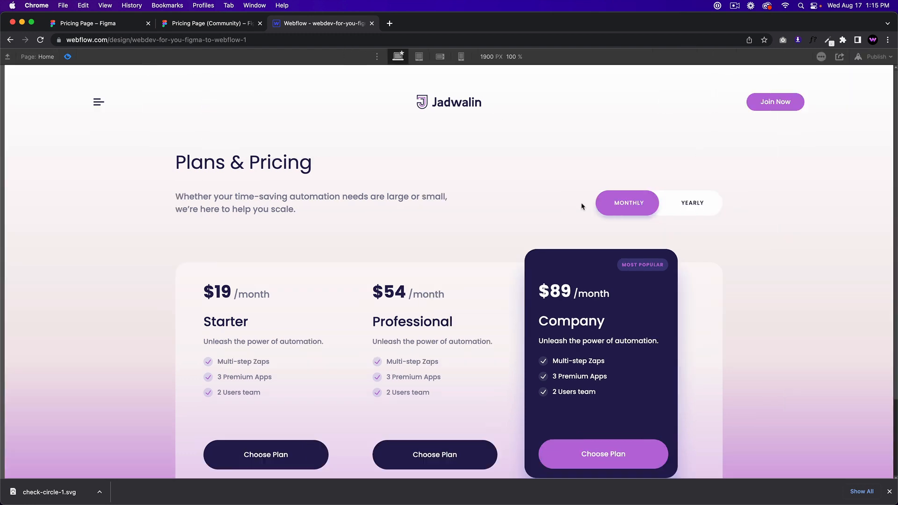
Step: Turn the MONTHLY label's first-click text colour white and check it in preview
{"action": "left_click", "coordinate": [610, 202]}
{"action": "left_click", "coordinate": [67, 56]}
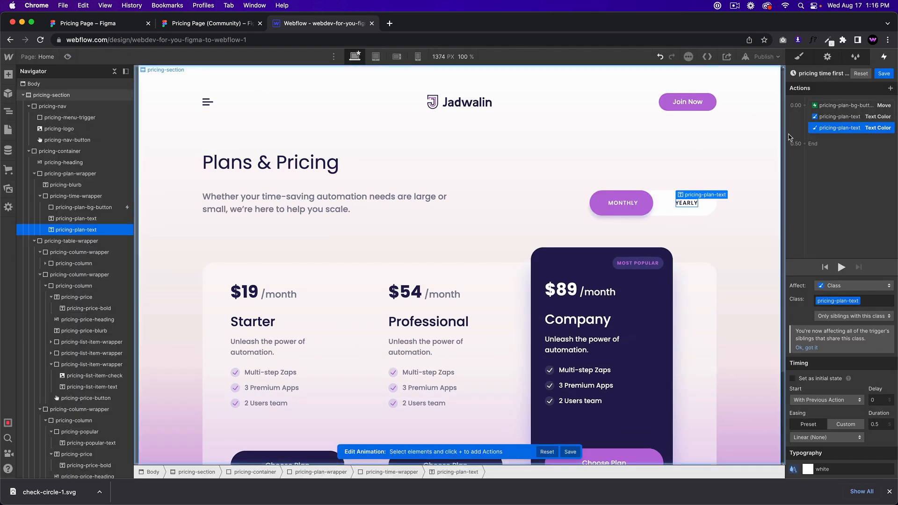
{"action": "left_click", "coordinate": [834, 120]}
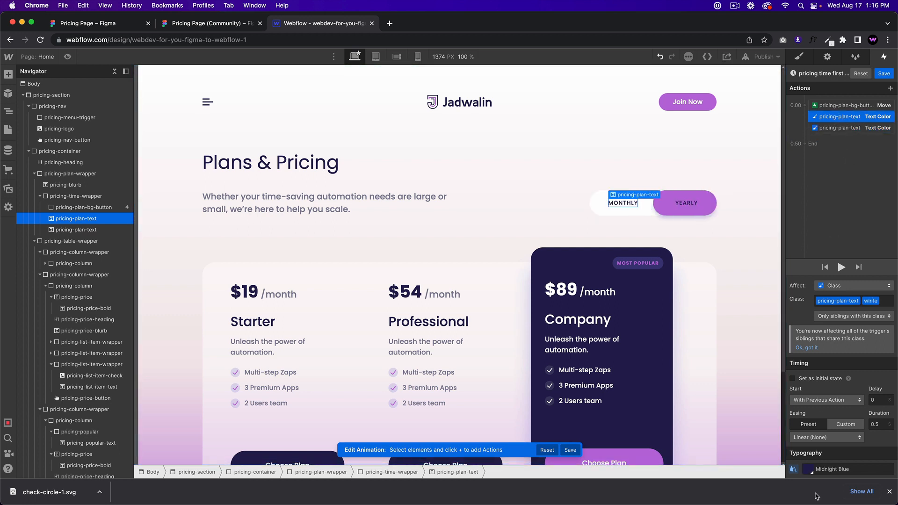
{"action": "left_click", "coordinate": [808, 470]}
{"action": "left_click_drag", "start_coordinate": [798, 360], "coordinate": [767, 300]}
{"action": "left_click", "coordinate": [819, 209]}
{"action": "left_click", "coordinate": [67, 57]}
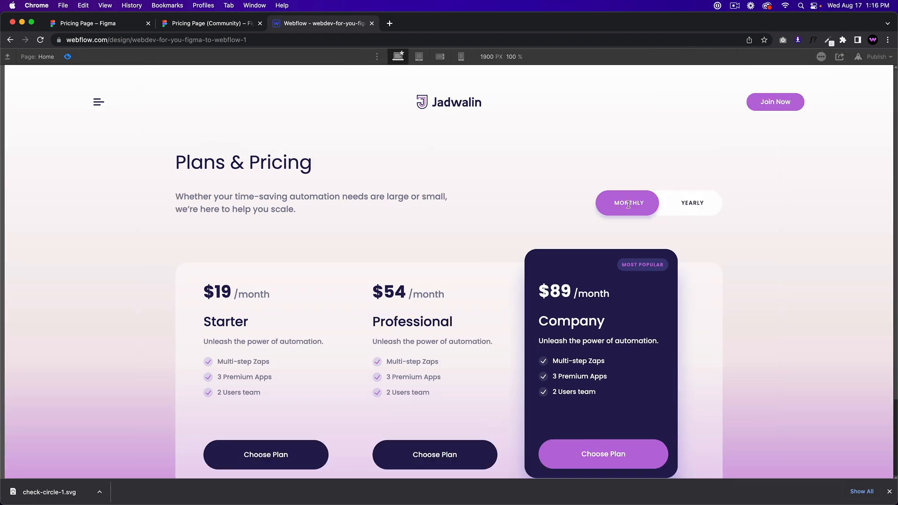
{"action": "left_click", "coordinate": [67, 57]}
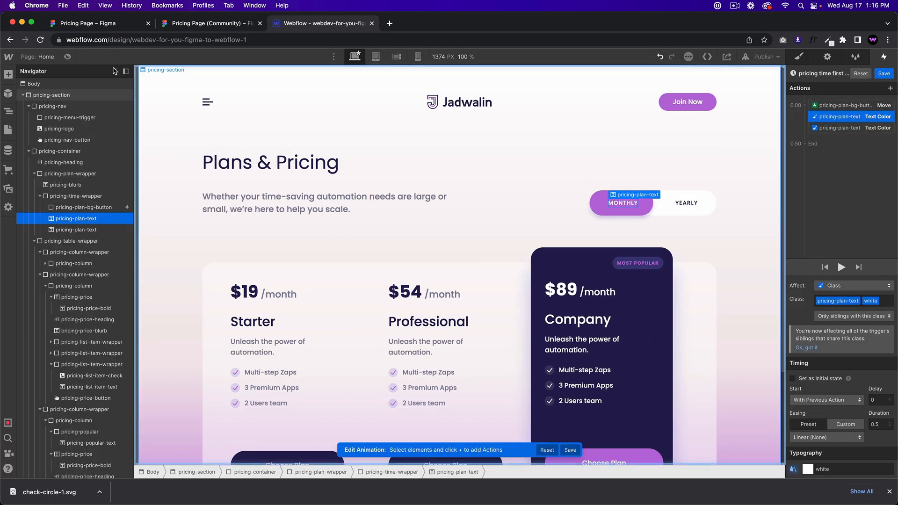
Step: Set the YEARLY label's first-click text colour to Midnight Blue
{"action": "left_click", "coordinate": [839, 128]}
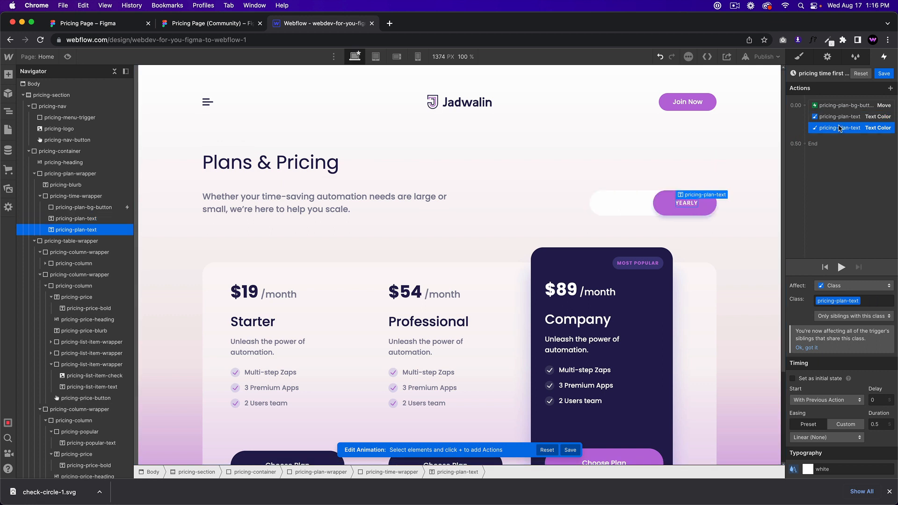
{"action": "left_click", "coordinate": [807, 469]}
{"action": "left_click", "coordinate": [789, 390]}
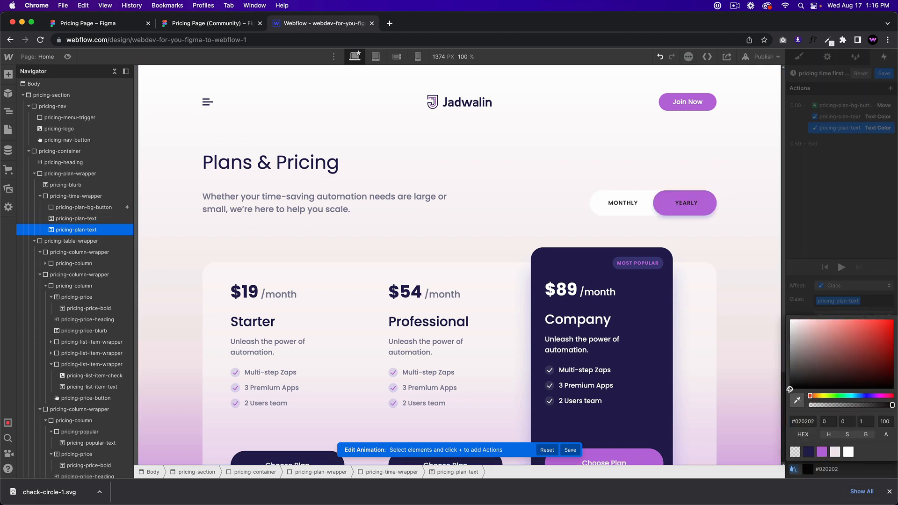
{"action": "left_click", "coordinate": [808, 452]}
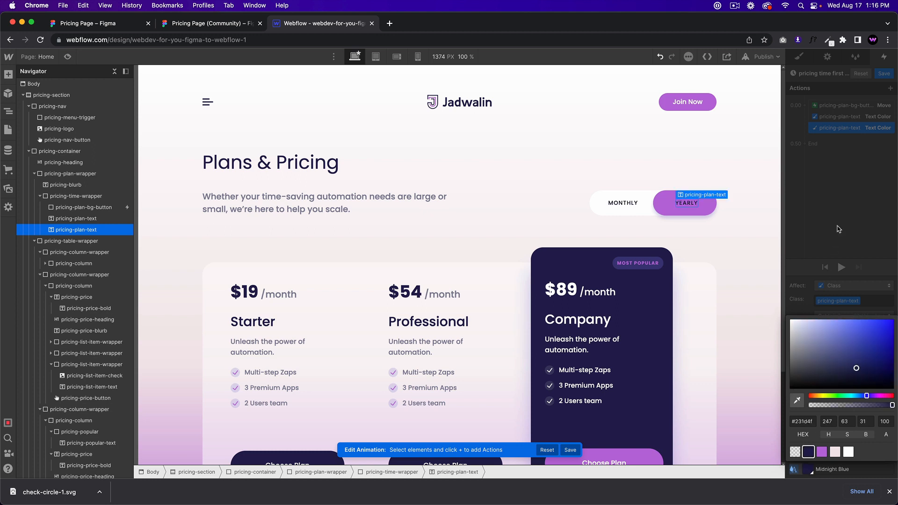
{"action": "left_click", "coordinate": [838, 229]}
{"action": "left_click", "coordinate": [828, 118]}
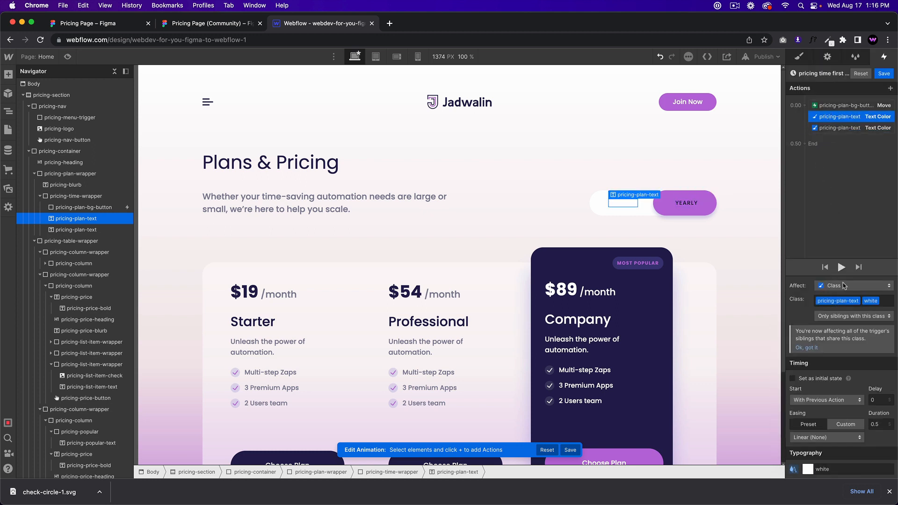
{"action": "left_click", "coordinate": [839, 128]}
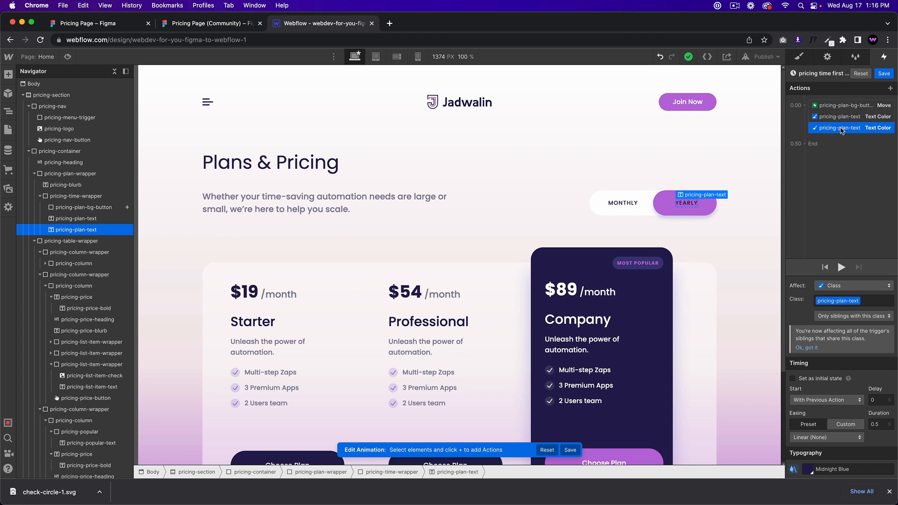
Step: Preview the page and test the pill sliding onto YEARLY
{"action": "left_click", "coordinate": [67, 56]}
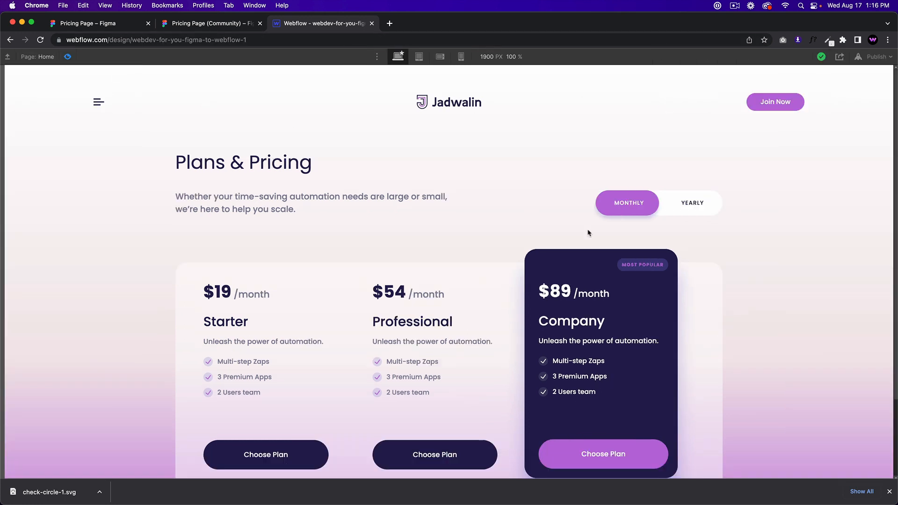
{"action": "left_click", "coordinate": [619, 209]}
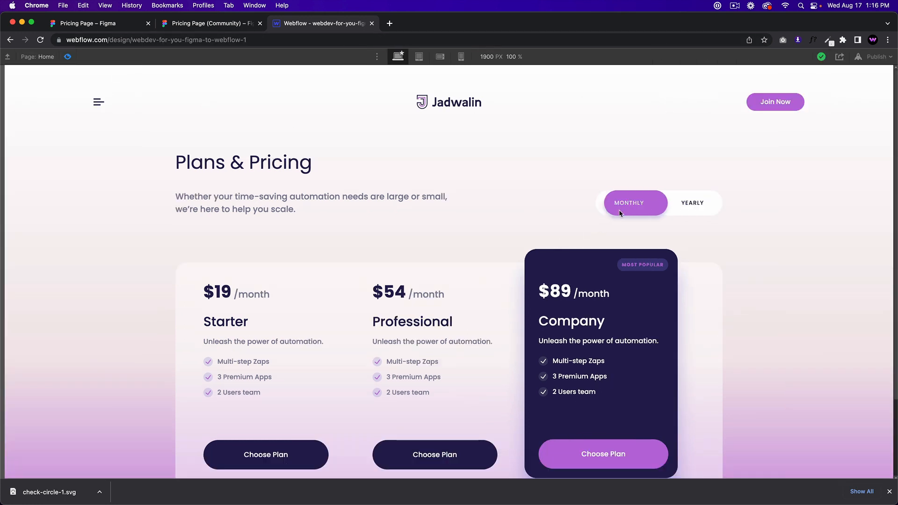
{"action": "left_click", "coordinate": [67, 56]}
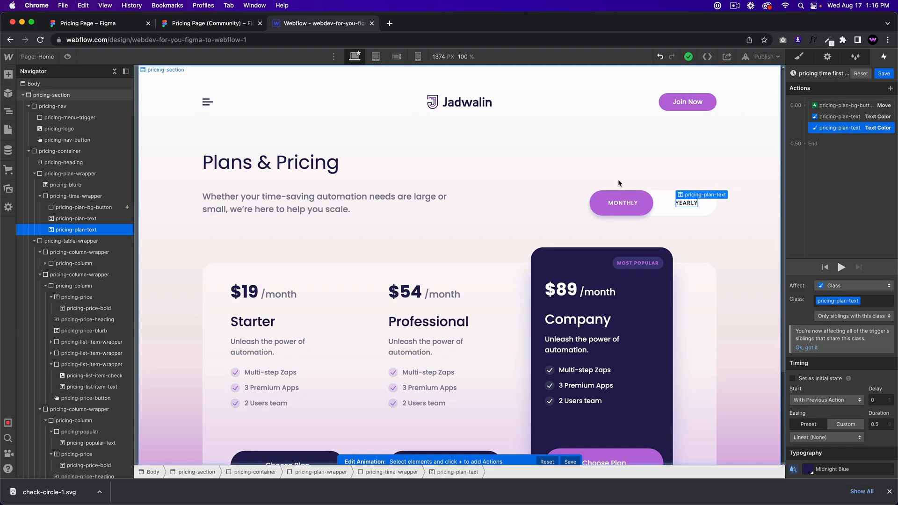
Step: Save the first-click animation and make the second click start a duplicate of it
{"action": "left_click", "coordinate": [883, 74]}
{"action": "left_click", "coordinate": [837, 221]}
{"action": "left_click", "coordinate": [847, 242]}
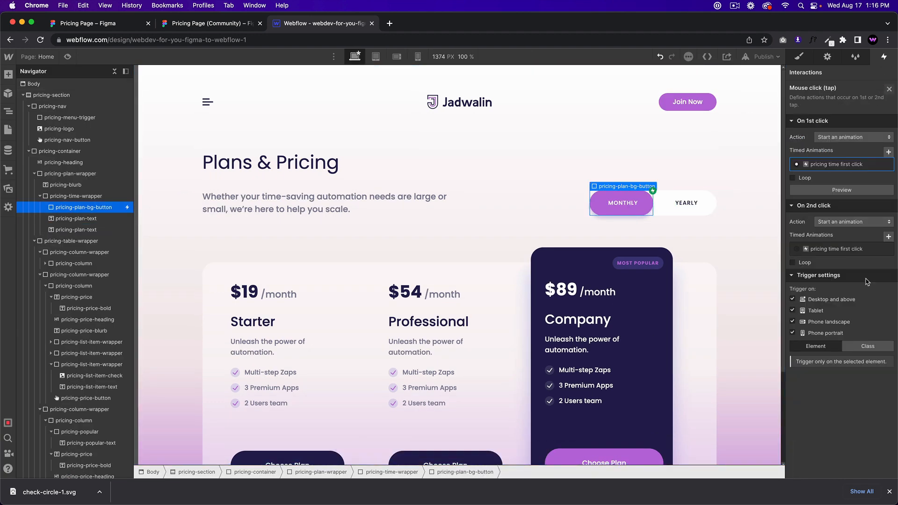
{"action": "left_click", "coordinate": [886, 248]}
{"action": "left_click", "coordinate": [852, 275]}
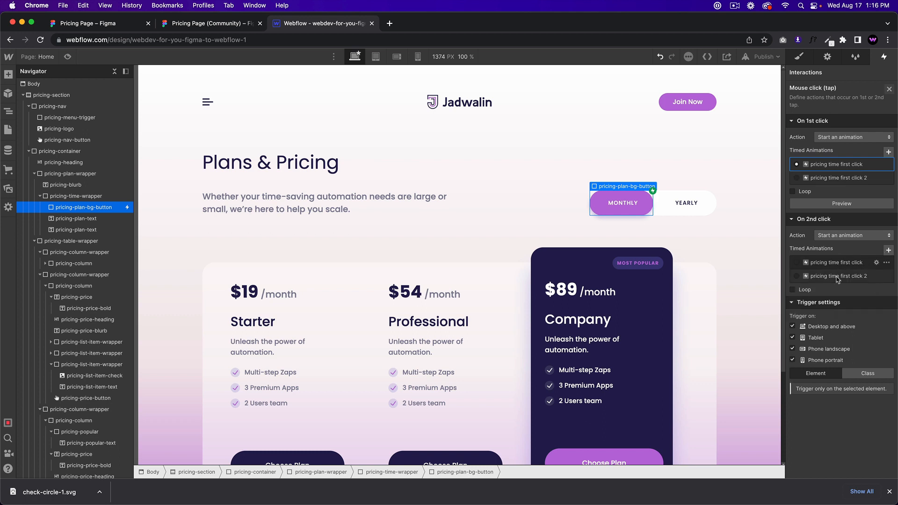
{"action": "left_click", "coordinate": [876, 276]}
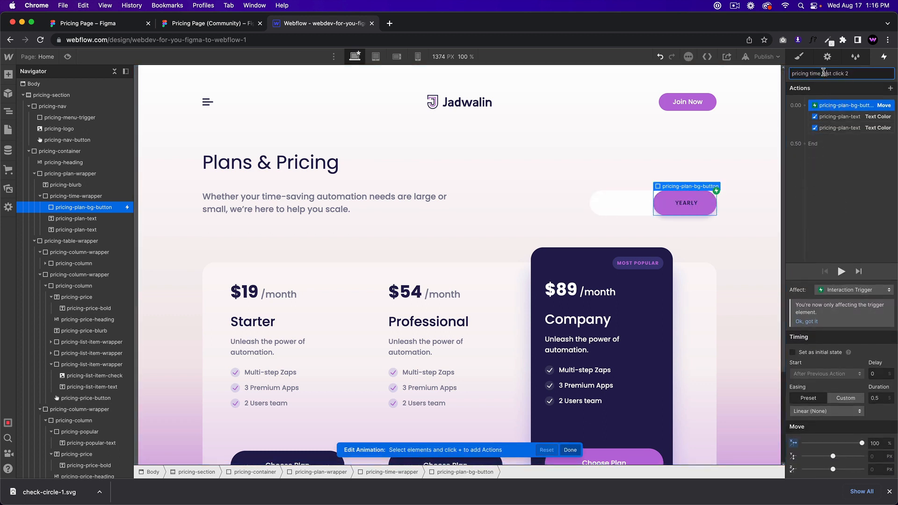
Step: Rename the copy 'pricing time second click' and set its Move X to 0
{"action": "left_click_drag", "start_coordinate": [835, 73], "coordinate": [883, 76]}
{"action": "key", "text": "BackSpace"}
{"action": "key", "text": "BackSpace"}
{"action": "key", "text": "Return"}
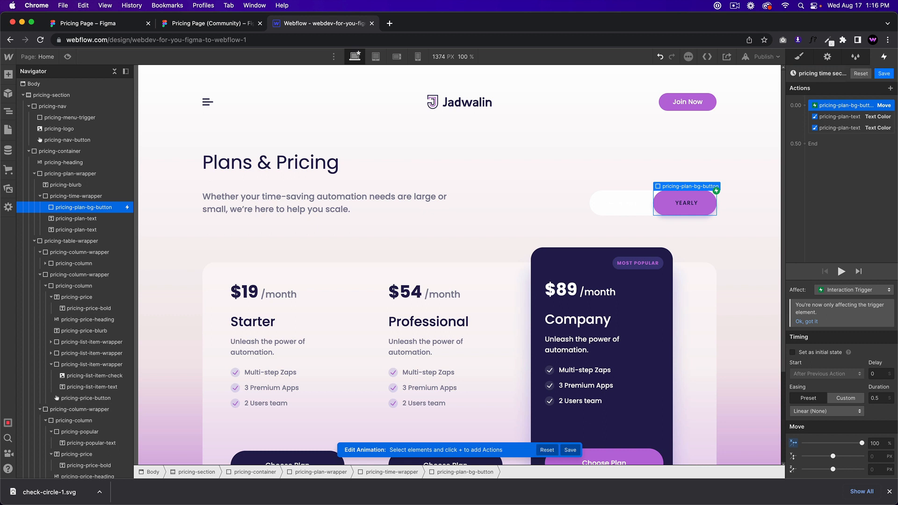
{"action": "left_click", "coordinate": [878, 443]}
{"action": "type", "text": "0"}
Step: Recolour the second-click text actions: MONTHLY Midnight Blue, YEARLY white
{"action": "left_click", "coordinate": [841, 116]}
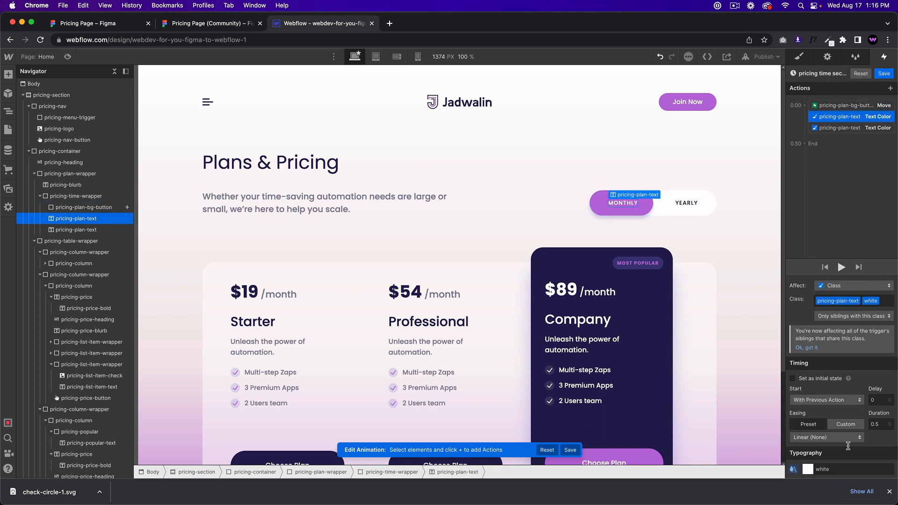
{"action": "left_click", "coordinate": [805, 469]}
{"action": "left_click", "coordinate": [808, 451]}
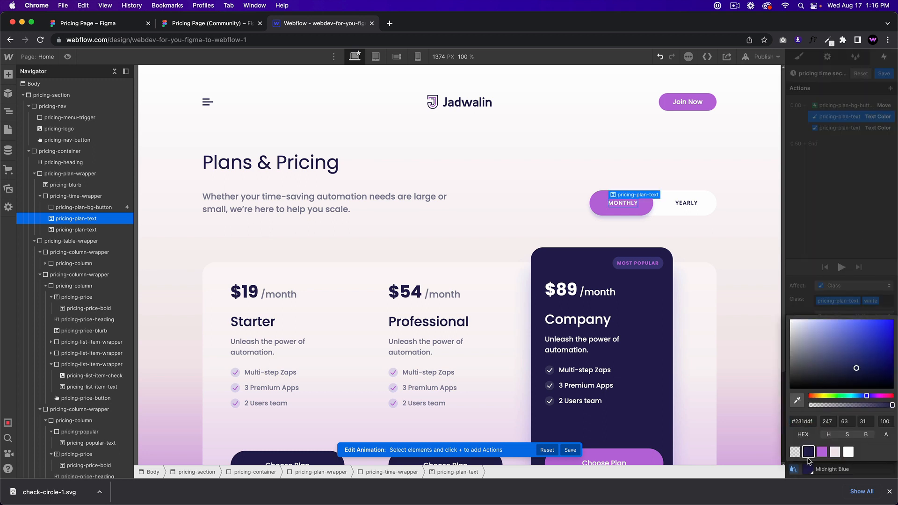
{"action": "left_click", "coordinate": [834, 130]}
{"action": "left_click", "coordinate": [834, 130]}
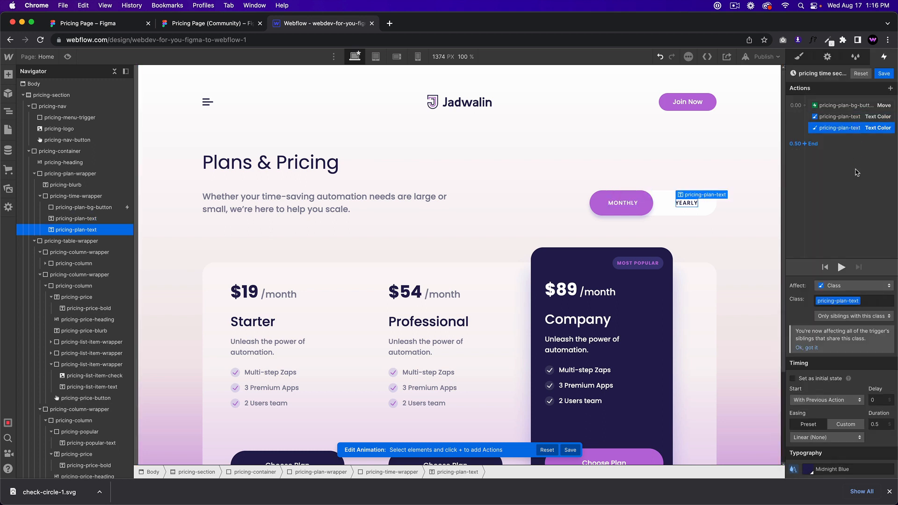
{"action": "left_click", "coordinate": [808, 471]}
{"action": "left_click_drag", "start_coordinate": [804, 354], "coordinate": [768, 308]}
{"action": "left_click", "coordinate": [838, 228]}
Step: Save the second-click animation and test the toggle in preview
{"action": "left_click", "coordinate": [882, 72]}
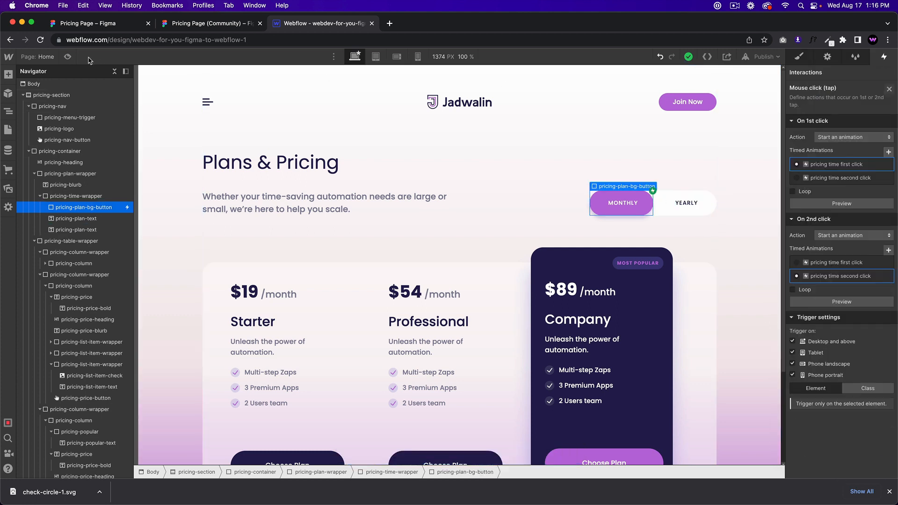
{"action": "left_click", "coordinate": [67, 57]}
{"action": "left_click", "coordinate": [693, 206]}
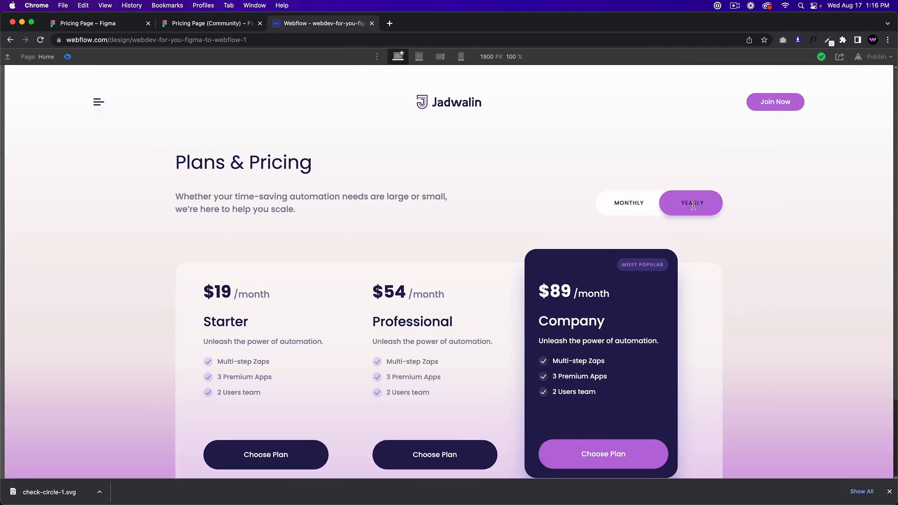
Step: Test the toggle sliding back and forth between MONTHLY and YEARLY in preview
{"action": "left_click", "coordinate": [672, 212]}
{"action": "left_click", "coordinate": [697, 213]}
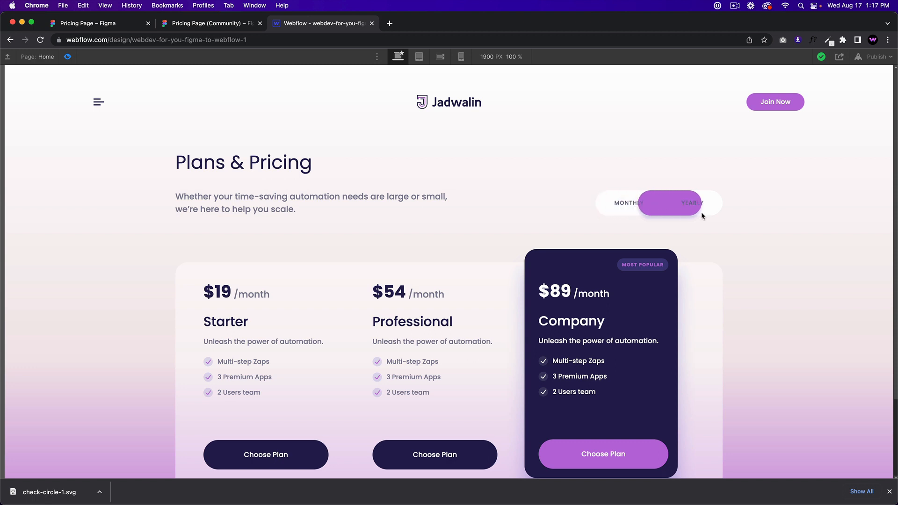
{"action": "left_click", "coordinate": [627, 210]}
{"action": "left_click", "coordinate": [625, 211]}
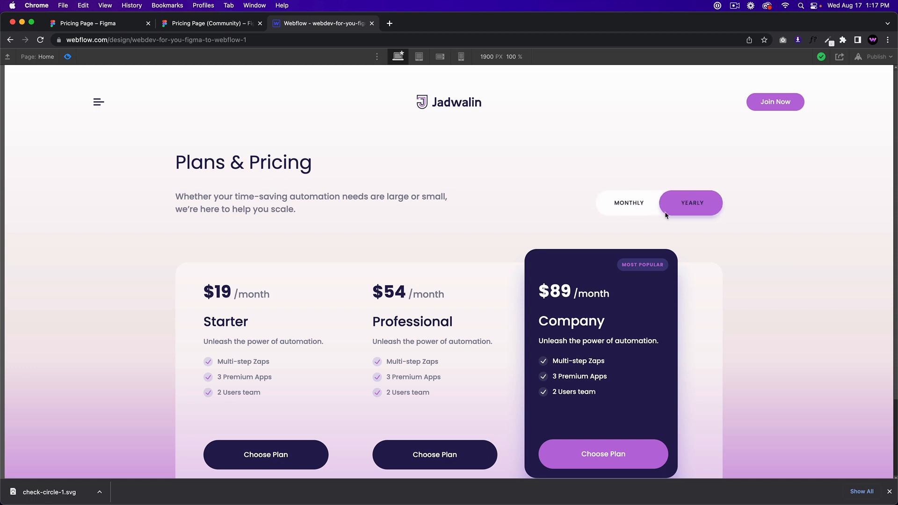
{"action": "left_click", "coordinate": [68, 57]}
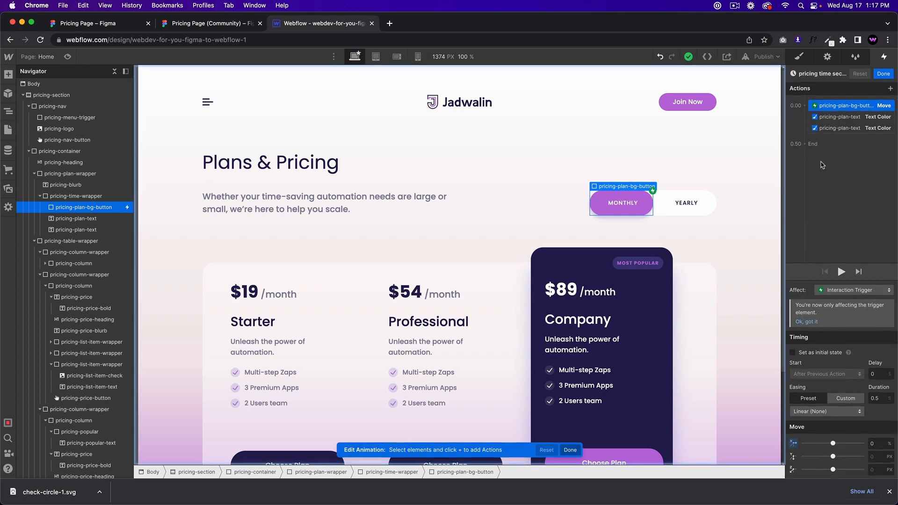
Step: Set the second-click colours: YEARLY text Midnight Blue, MONTHLY text white
{"action": "left_click", "coordinate": [838, 131]}
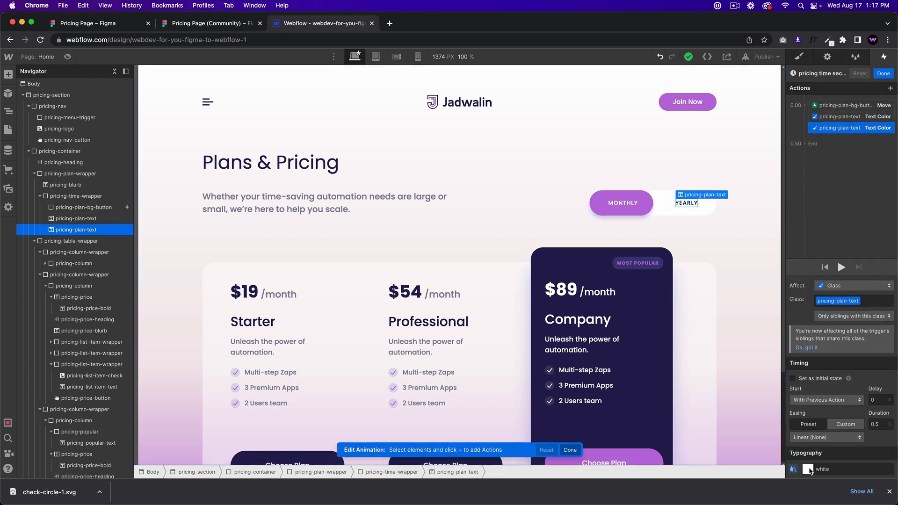
{"action": "left_click", "coordinate": [808, 469]}
{"action": "left_click", "coordinate": [812, 452]}
{"action": "left_click", "coordinate": [833, 151]}
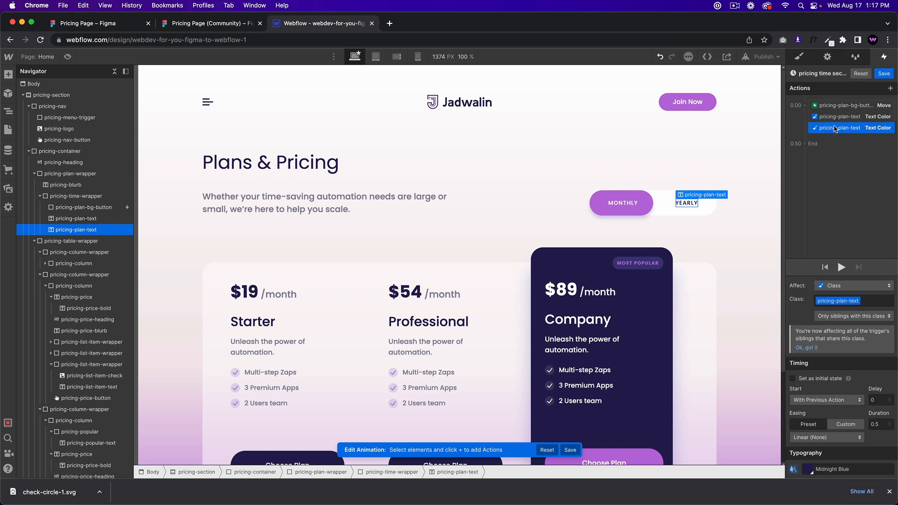
{"action": "left_click", "coordinate": [836, 122]}
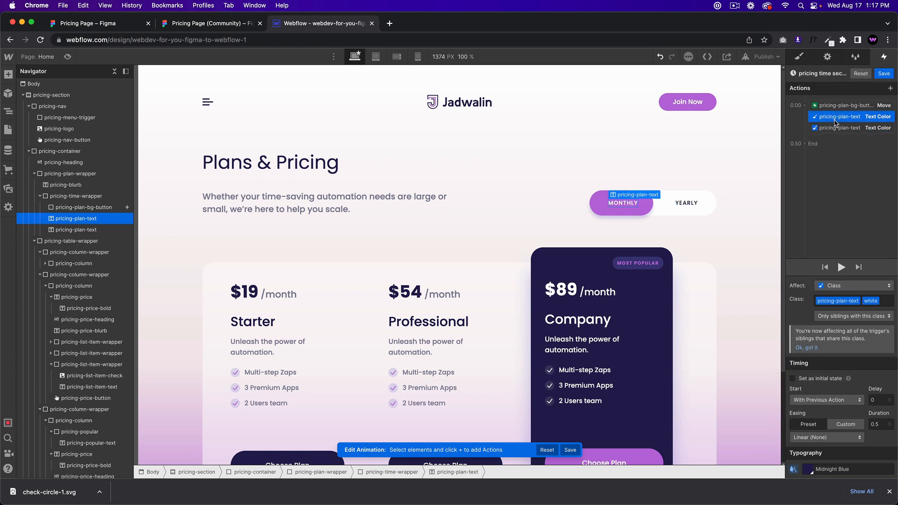
{"action": "left_click", "coordinate": [808, 469]}
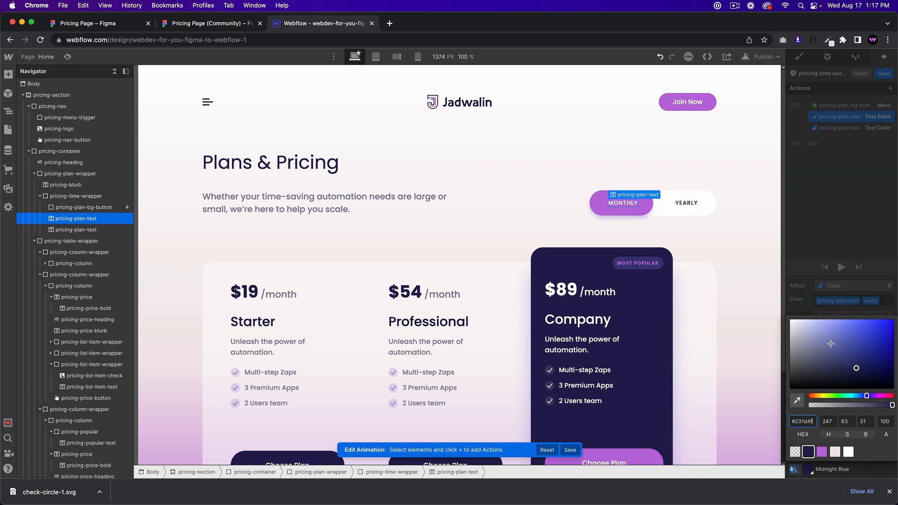
{"action": "left_click_drag", "start_coordinate": [801, 347], "coordinate": [768, 289]}
{"action": "left_click", "coordinate": [831, 198]}
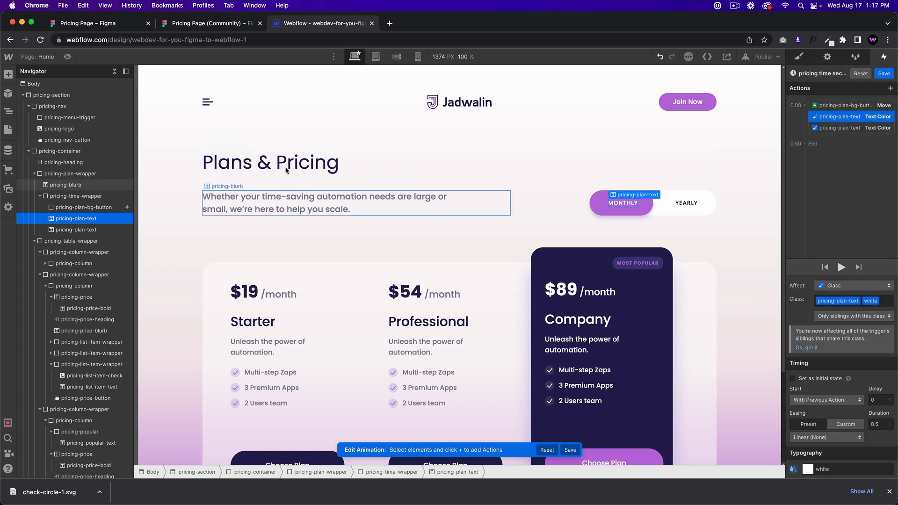
Step: Preview the toggle sliding to YEARLY and back to MONTHLY, then return to the designer
{"action": "left_click", "coordinate": [67, 56]}
{"action": "left_click", "coordinate": [627, 213]}
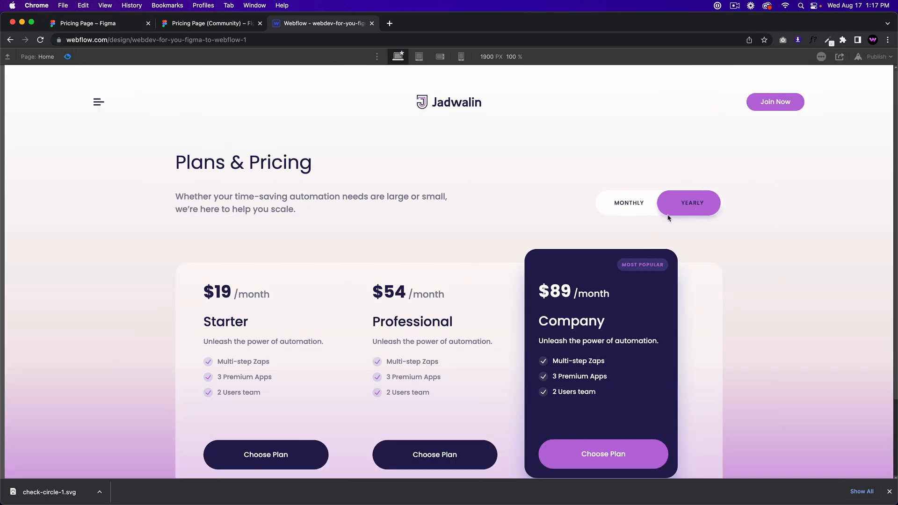
{"action": "left_click", "coordinate": [680, 211]}
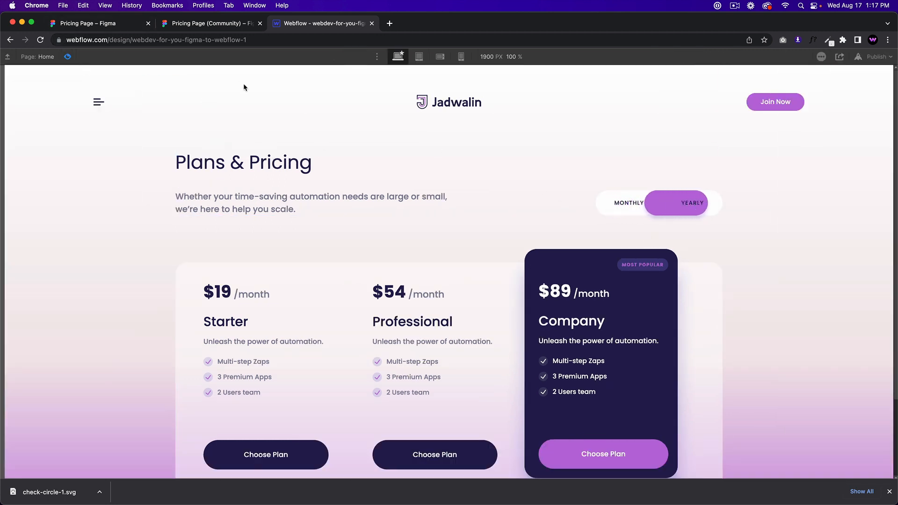
{"action": "left_click", "coordinate": [67, 57]}
{"action": "left_click", "coordinate": [841, 178]}
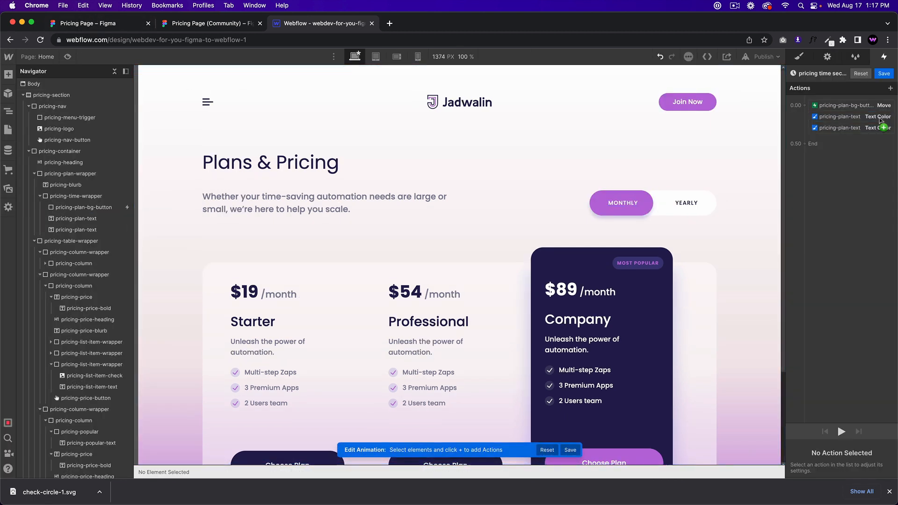
Step: Change all three second-click actions from Linear to Ease easing, save, and reopen the first-click animation
{"action": "left_click", "coordinate": [645, 208]}
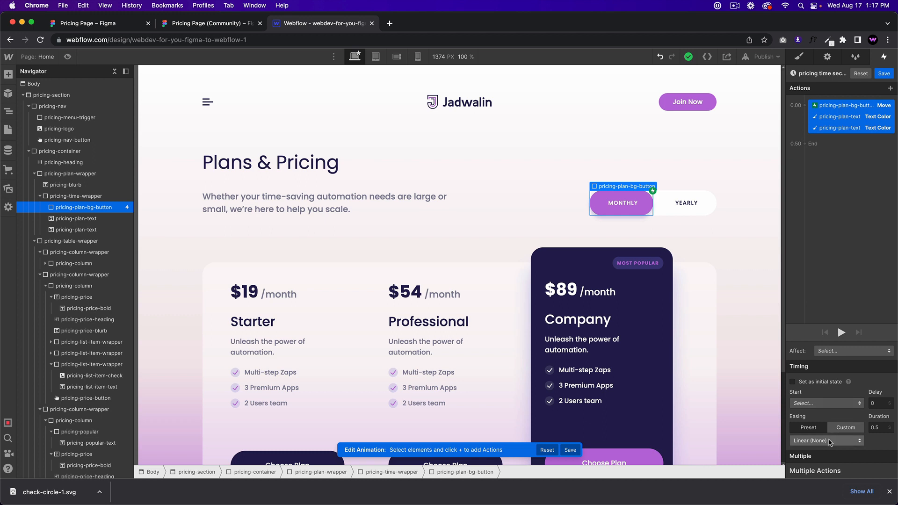
{"action": "left_click", "coordinate": [826, 440]}
{"action": "left_click", "coordinate": [805, 79]}
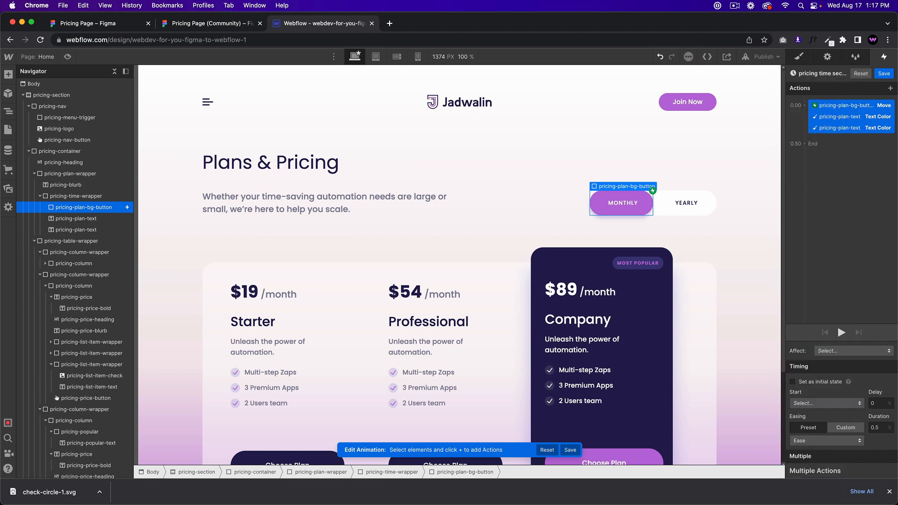
{"action": "left_click", "coordinate": [854, 168]}
{"action": "left_click", "coordinate": [845, 107]}
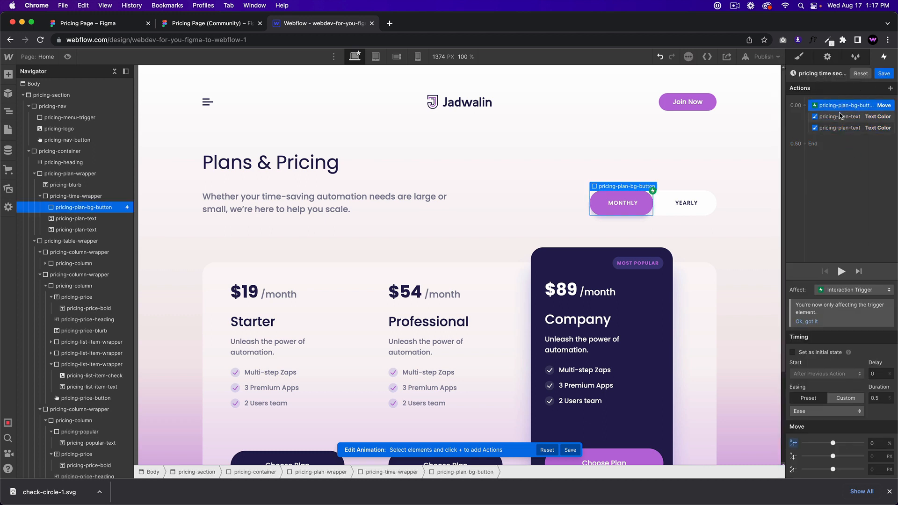
{"action": "left_click", "coordinate": [839, 118]}
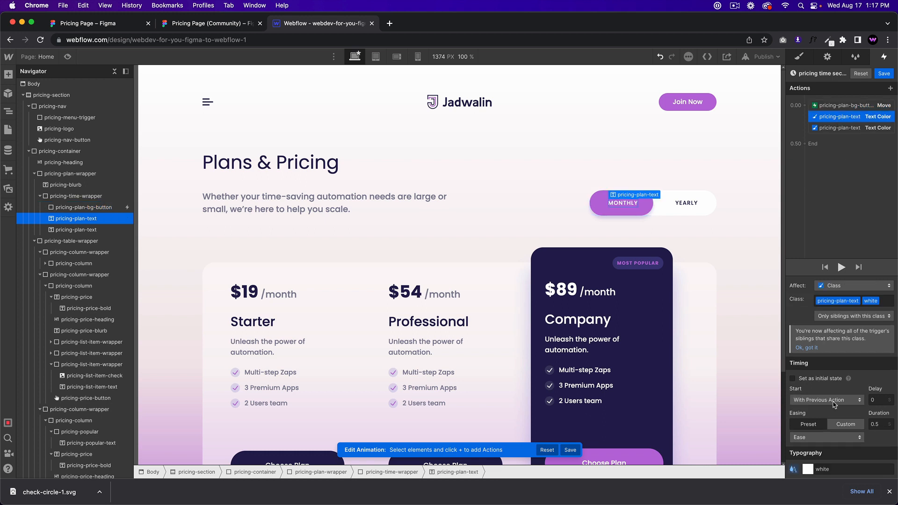
{"action": "left_click", "coordinate": [848, 128]}
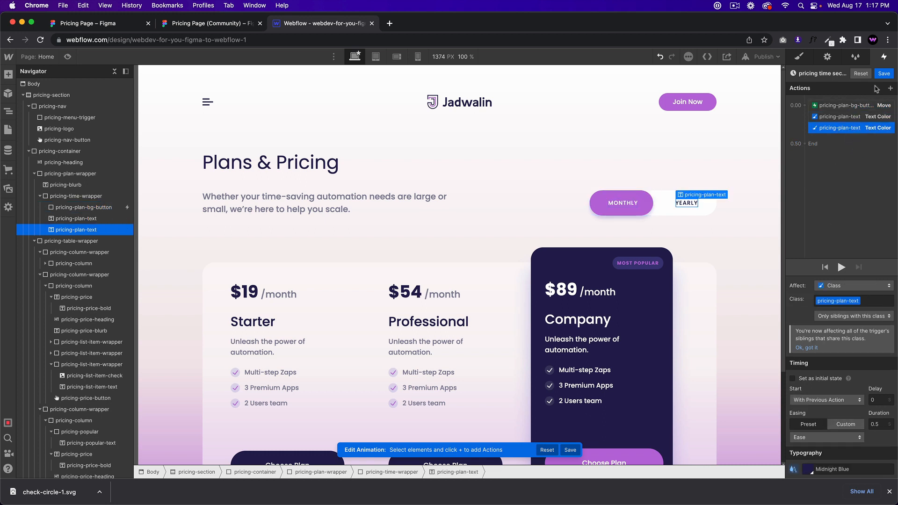
{"action": "left_click", "coordinate": [884, 73]}
{"action": "left_click", "coordinate": [838, 150]}
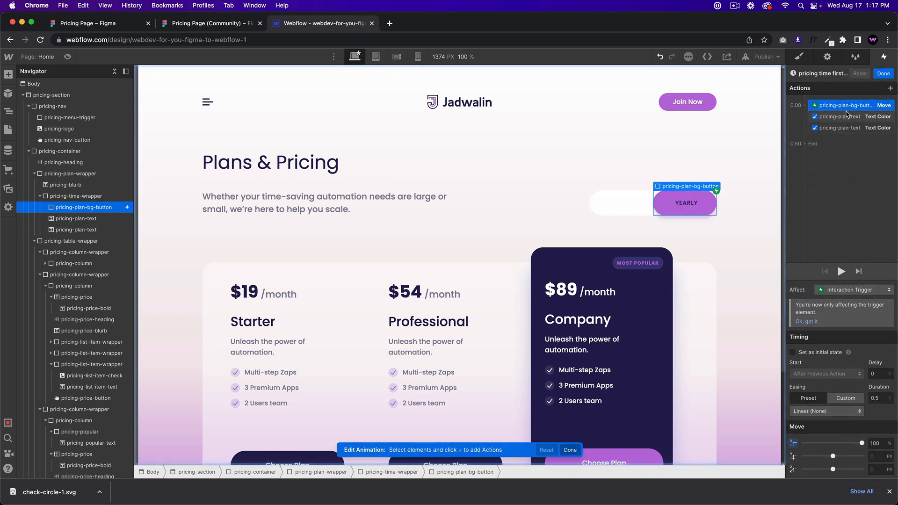
Step: Review the first-click Move and text colour actions against the Figma design
{"action": "left_click", "coordinate": [847, 121]}
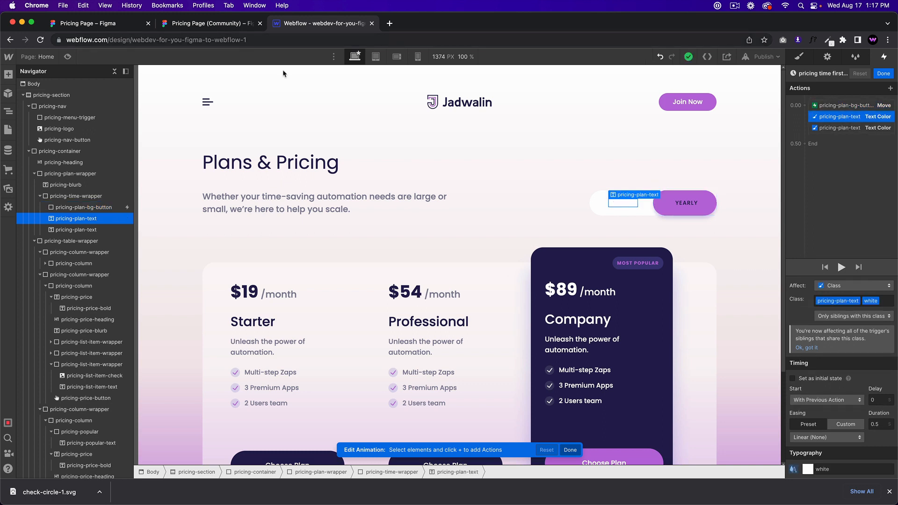
{"action": "left_click", "coordinate": [838, 107]}
{"action": "left_click", "coordinate": [839, 119]}
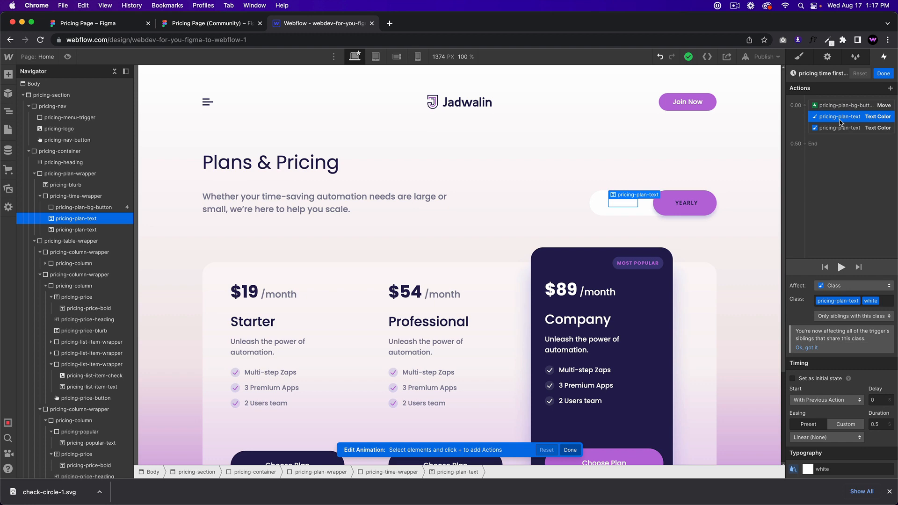
{"action": "left_click", "coordinate": [838, 130]}
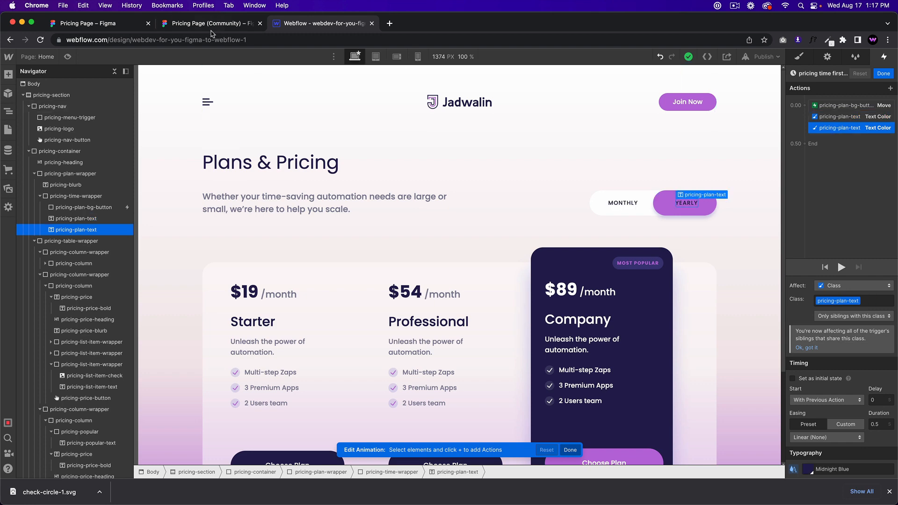
{"action": "left_click", "coordinate": [162, 28]}
{"action": "left_click", "coordinate": [314, 27]}
Step: Set the first-click text colours: MONTHLY Midnight Blue, YEARLY white
{"action": "left_click", "coordinate": [829, 119]}
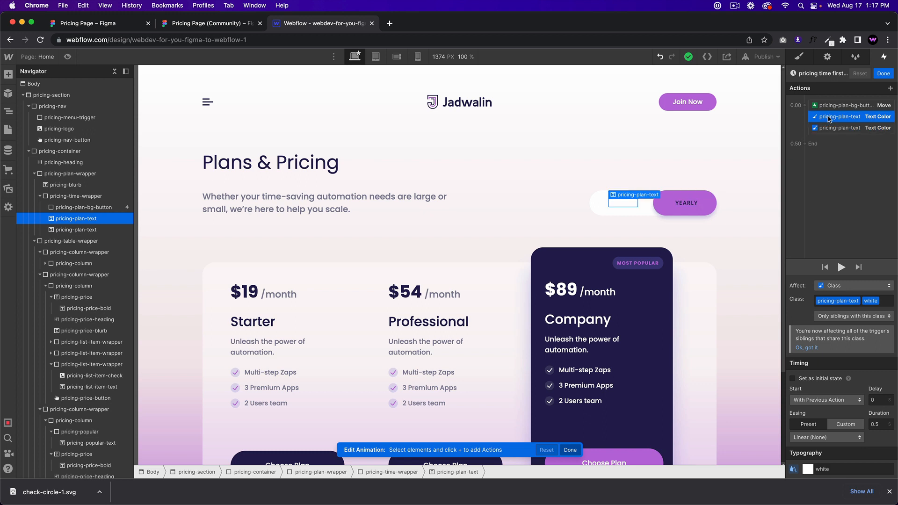
{"action": "left_click", "coordinate": [806, 469]}
{"action": "left_click", "coordinate": [808, 452]}
{"action": "left_click", "coordinate": [845, 126]}
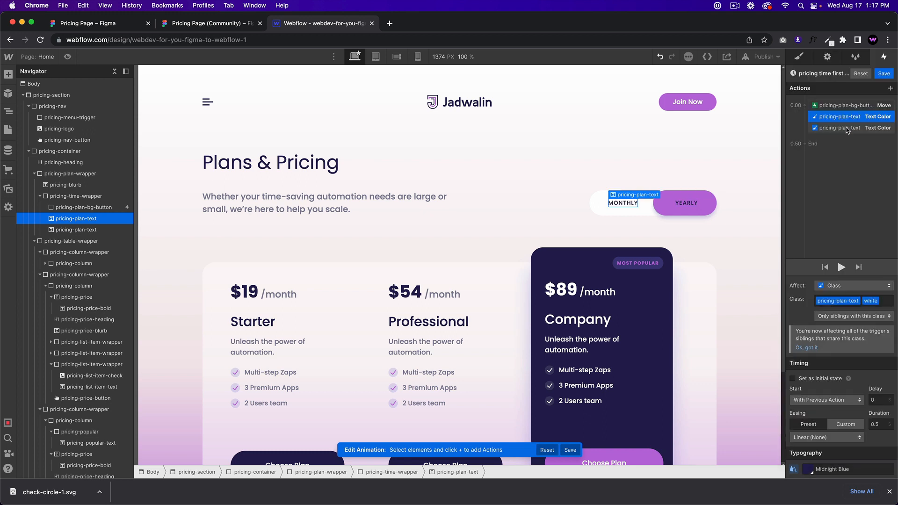
{"action": "left_click", "coordinate": [808, 469]}
{"action": "left_click", "coordinate": [815, 345]}
{"action": "left_click_drag", "start_coordinate": [810, 338], "coordinate": [773, 295]}
{"action": "left_click", "coordinate": [827, 213]}
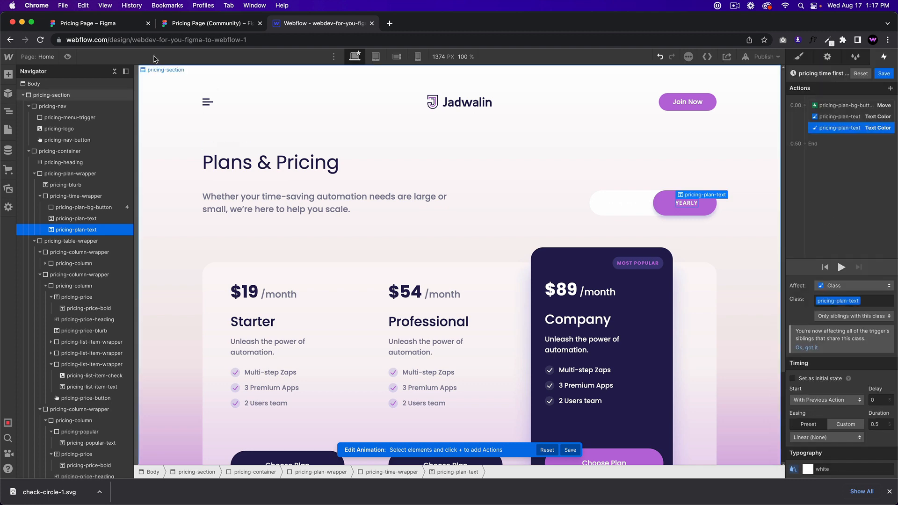
Step: Preview the page and test both the first and second toggle clicks
{"action": "left_click", "coordinate": [67, 57]}
{"action": "left_click", "coordinate": [627, 200]}
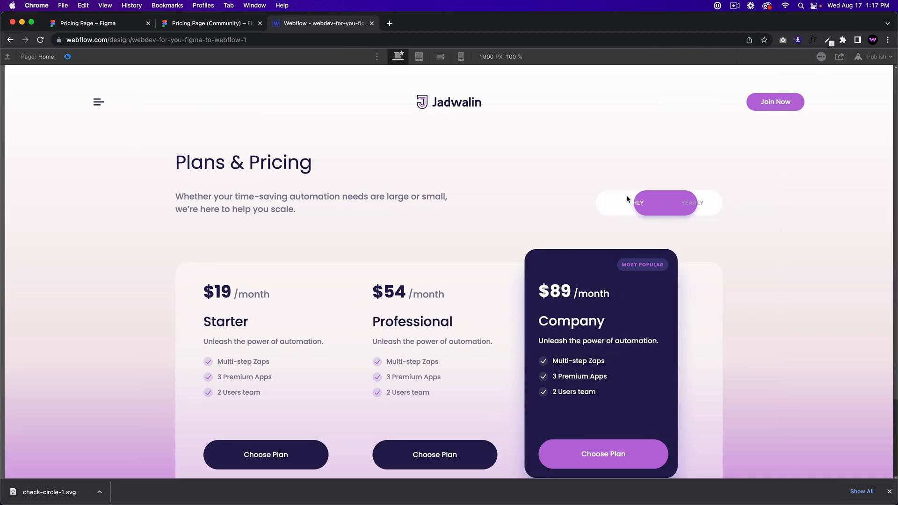
{"action": "left_click", "coordinate": [679, 213]}
{"action": "left_click", "coordinate": [67, 57]}
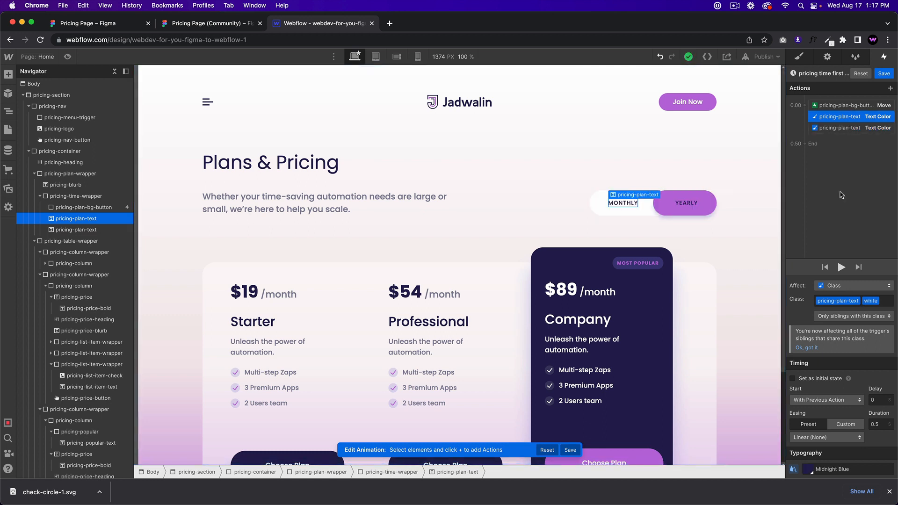
Step: Set both text colour actions to affect Selected Element only, then save
{"action": "left_click", "coordinate": [842, 286]}
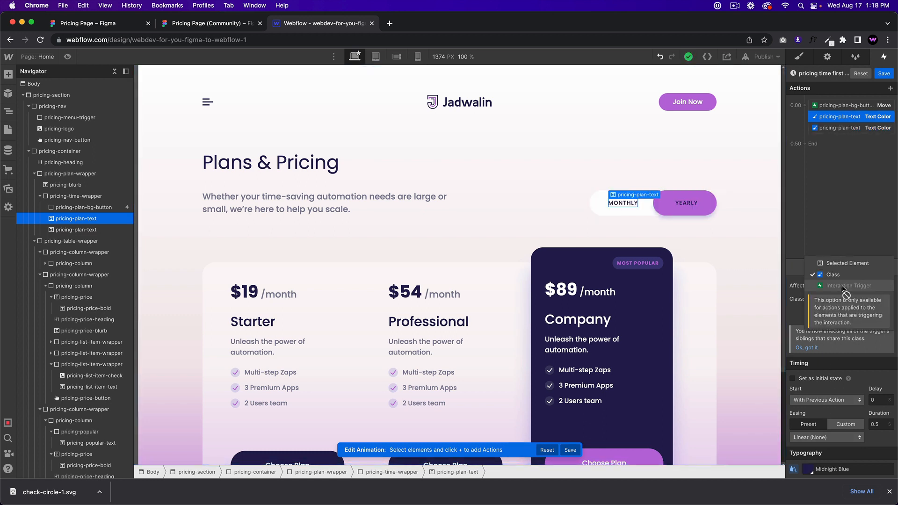
{"action": "left_click", "coordinate": [847, 263]}
{"action": "left_click", "coordinate": [867, 128]}
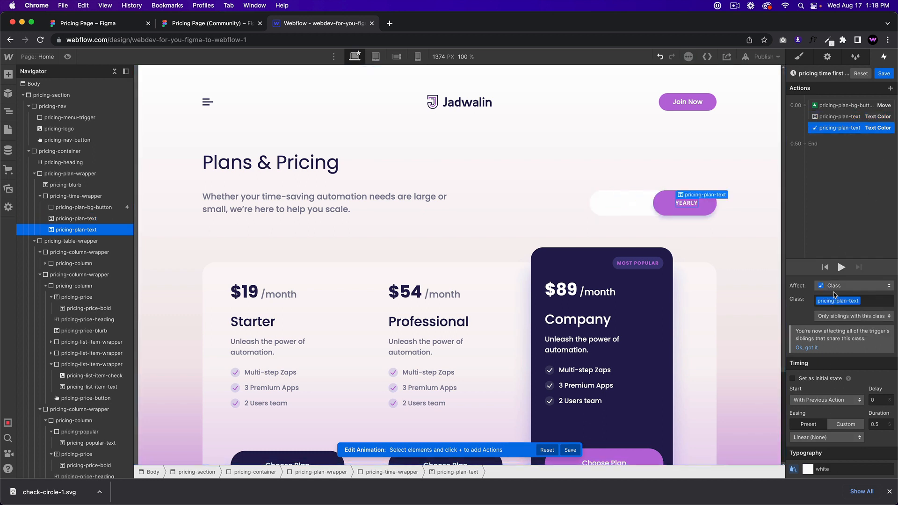
{"action": "left_click", "coordinate": [837, 286]}
{"action": "left_click", "coordinate": [836, 266]}
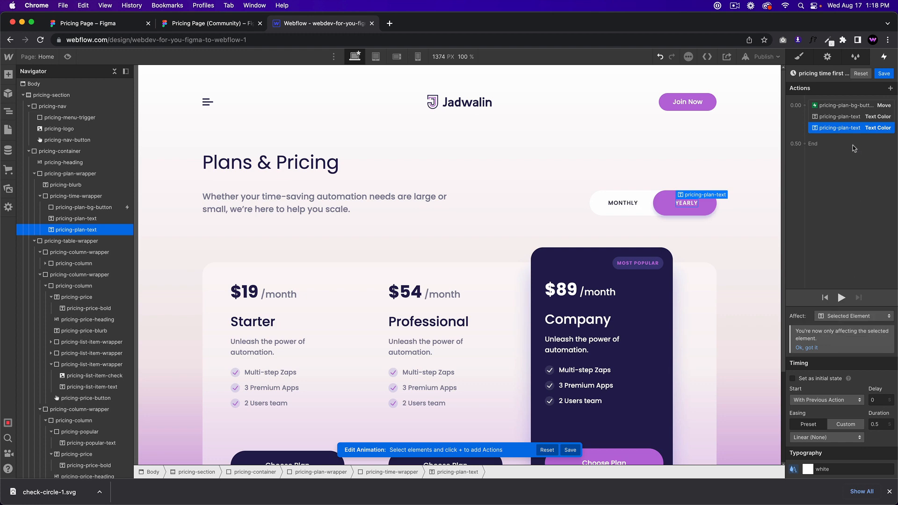
{"action": "left_click", "coordinate": [884, 73]}
Step: Give the first-click Move action Ease easing and finish editing
{"action": "left_click", "coordinate": [842, 164]}
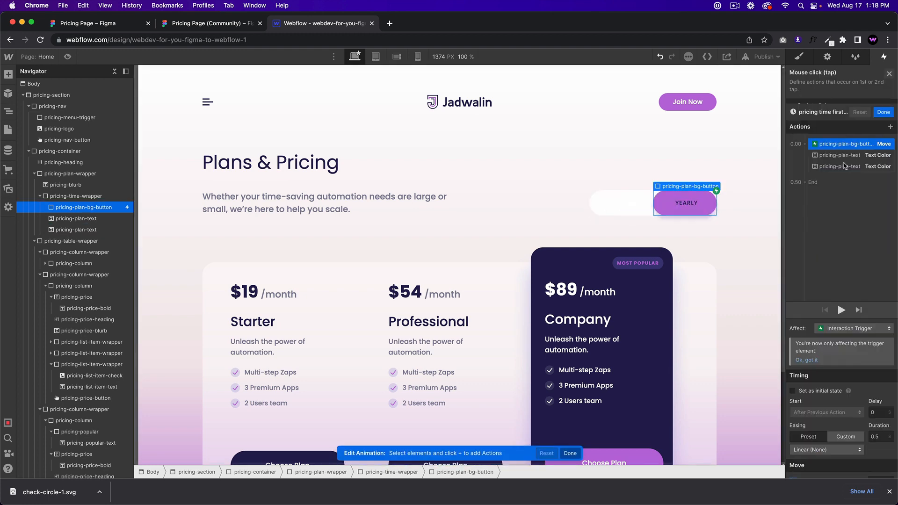
{"action": "left_click", "coordinate": [826, 441]}
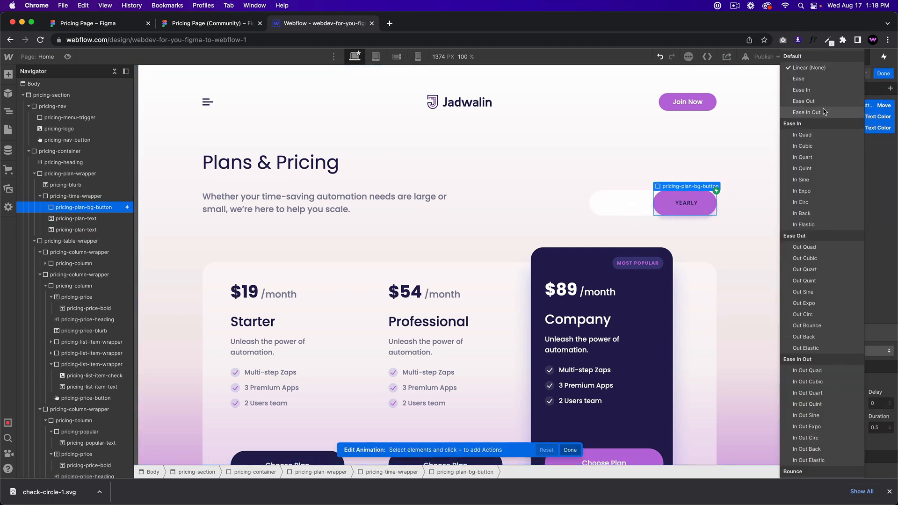
{"action": "left_click", "coordinate": [813, 79]}
{"action": "left_click", "coordinate": [883, 74]}
{"action": "scroll", "coordinate": [848, 266], "scroll_direction": "down", "scroll_amount": 1}
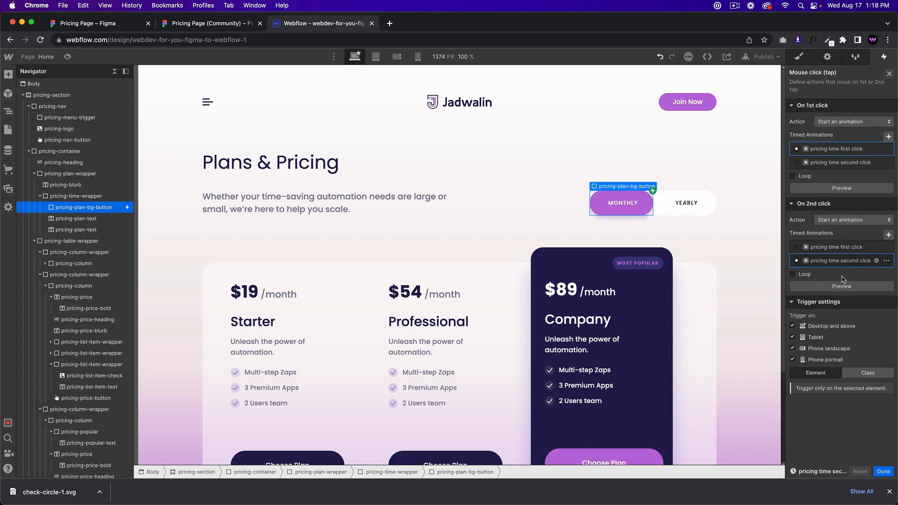
Step: Set all actions of 'pricing time second click' to affect Selected Element
{"action": "left_click", "coordinate": [837, 262]}
{"action": "left_click", "coordinate": [847, 127], "text": "shift"}
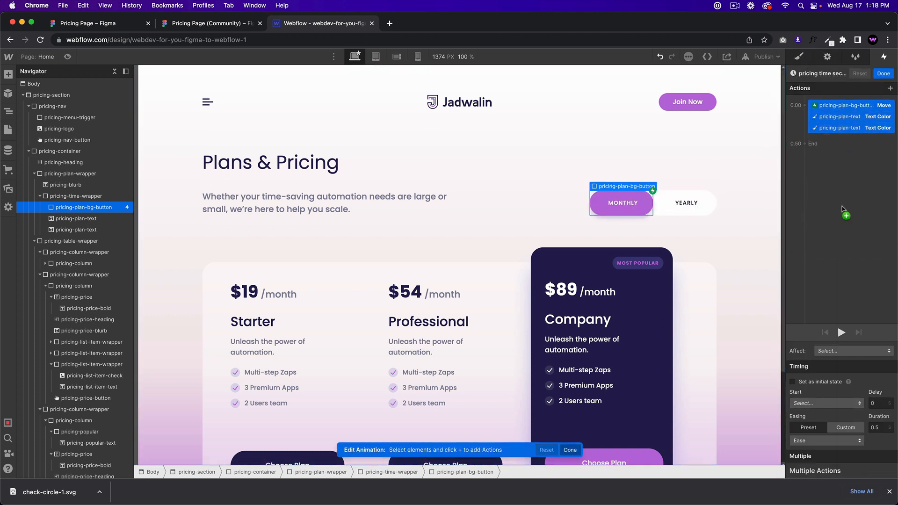
{"action": "left_click", "coordinate": [834, 351]}
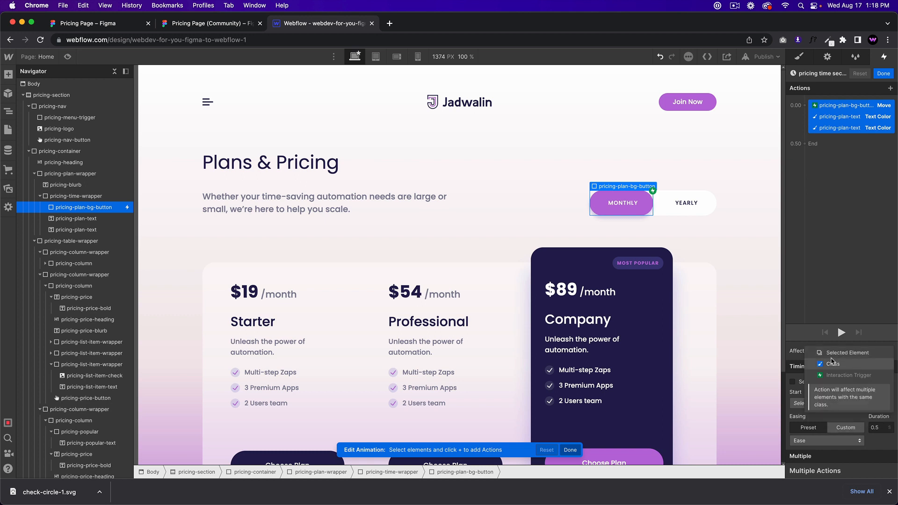
{"action": "left_click", "coordinate": [837, 324]}
Step: Preview the toggle switching Yearly, Monthly, Yearly, then open the pill's Style panel
{"action": "left_click", "coordinate": [67, 57]}
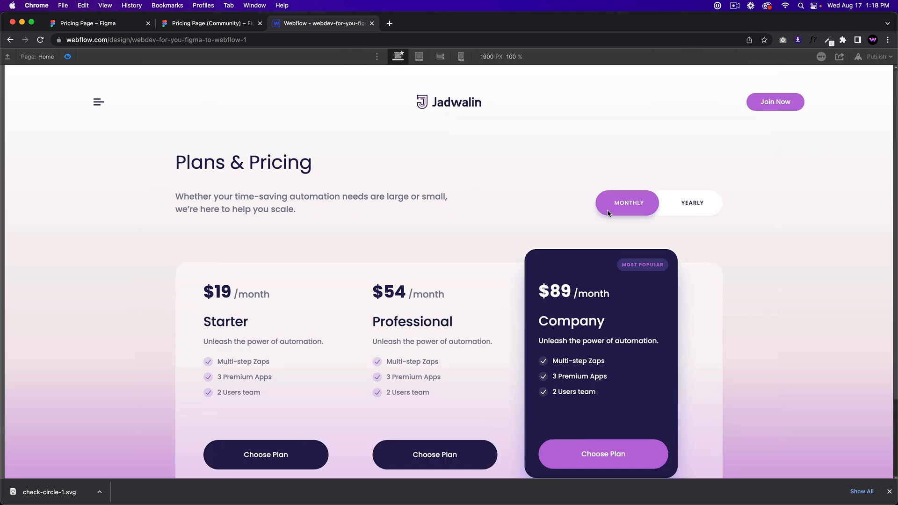
{"action": "left_click", "coordinate": [630, 209]}
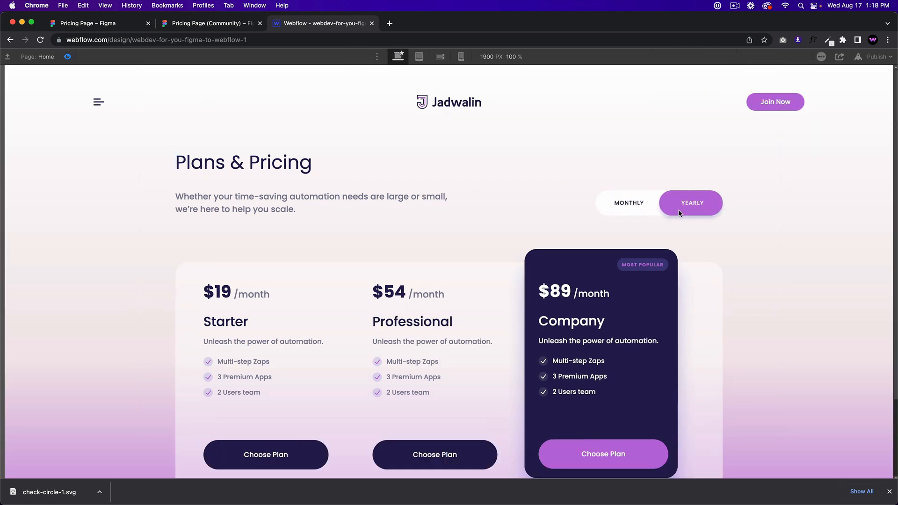
{"action": "left_click", "coordinate": [638, 214]}
{"action": "left_click", "coordinate": [641, 214]}
{"action": "left_click", "coordinate": [68, 57]}
{"action": "left_click", "coordinate": [795, 59]}
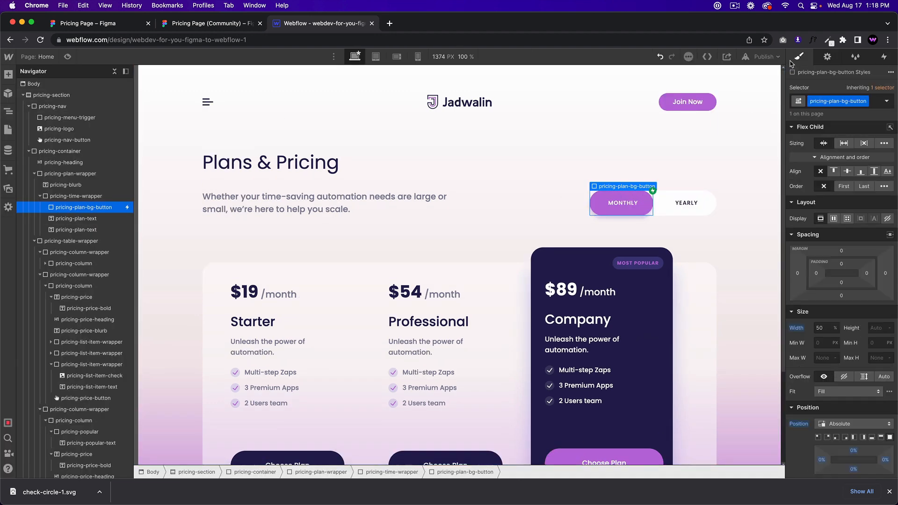
{"action": "scroll", "coordinate": [818, 446], "scroll_direction": "down", "scroll_amount": 10}
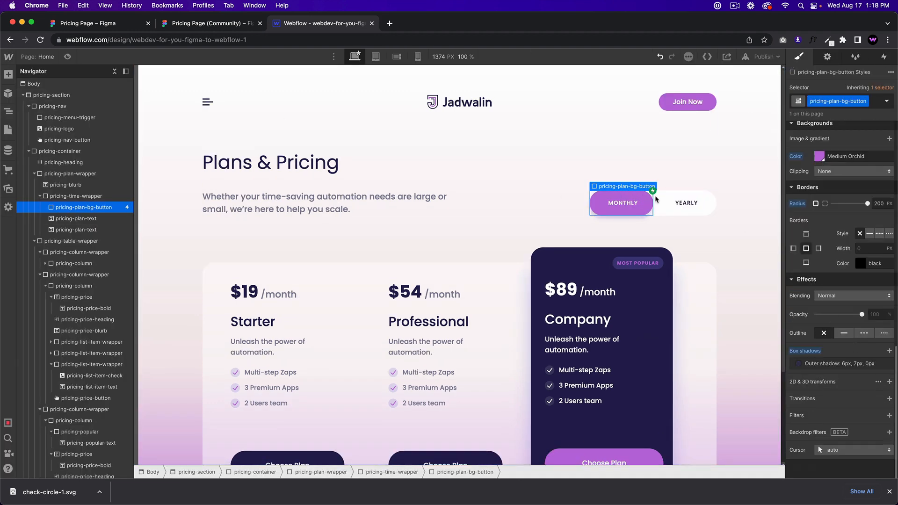
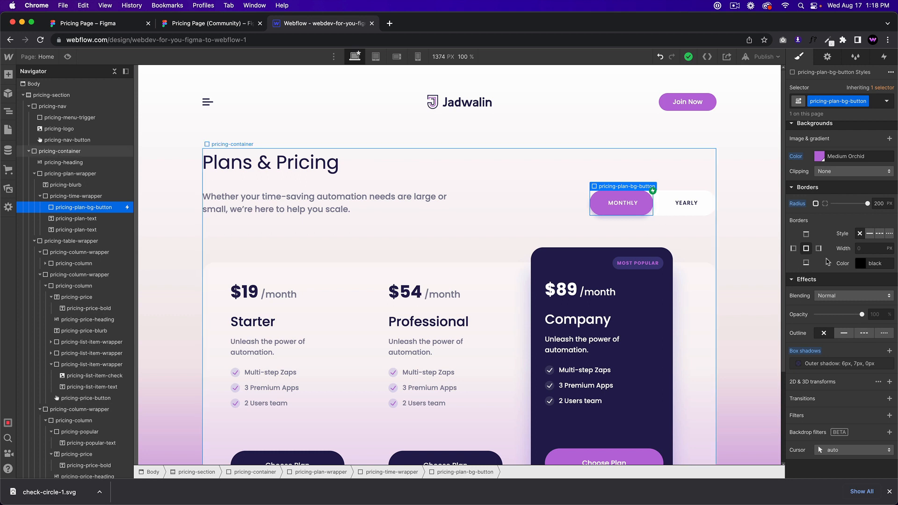
Step: Set the toggle highlight's cursor to pointer in Effects, then preview the page
{"action": "left_click", "coordinate": [854, 449]}
{"action": "left_click", "coordinate": [833, 113]}
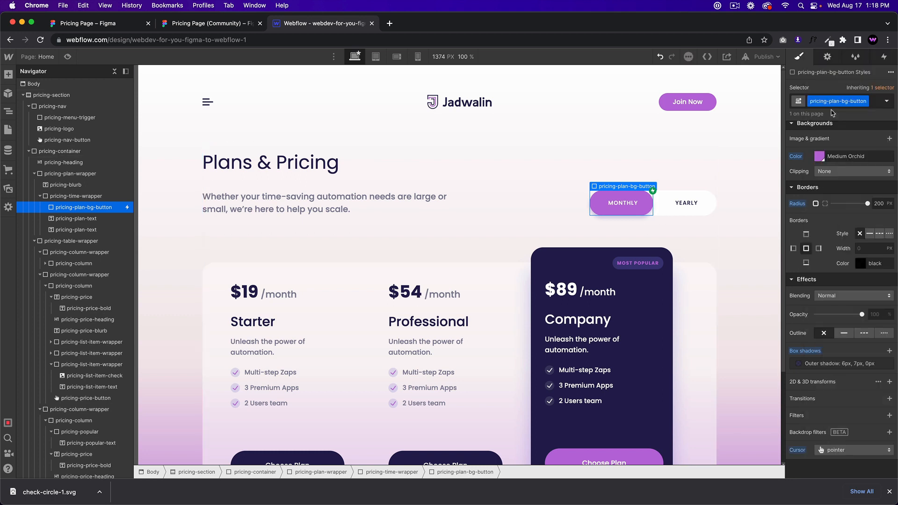
{"action": "key", "text": "super+shift+p"}
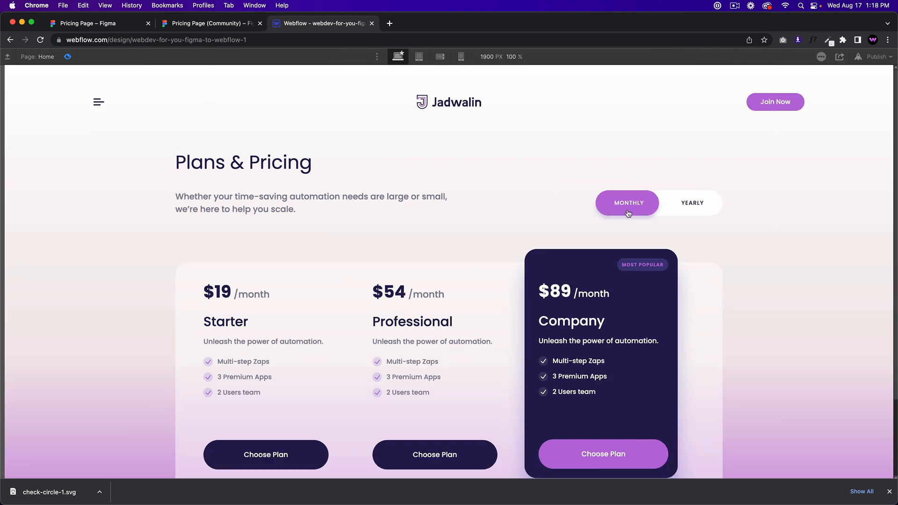
Step: Flip the pricing toggle repeatedly between Monthly and Yearly to test its sliding animation
{"action": "left_click", "coordinate": [628, 213]}
{"action": "left_click", "coordinate": [660, 213]}
{"action": "left_click", "coordinate": [687, 211]}
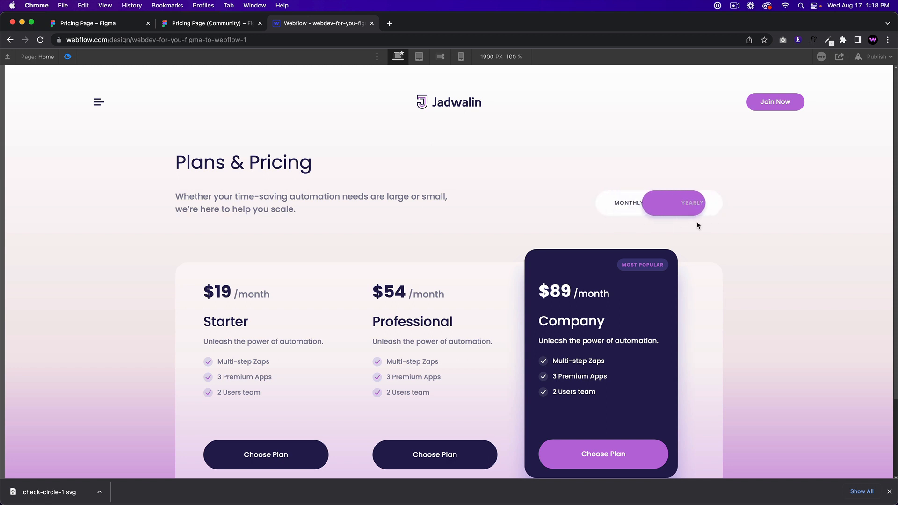
{"action": "left_click", "coordinate": [627, 216]}
{"action": "left_click", "coordinate": [626, 216]}
{"action": "left_click", "coordinate": [625, 216]}
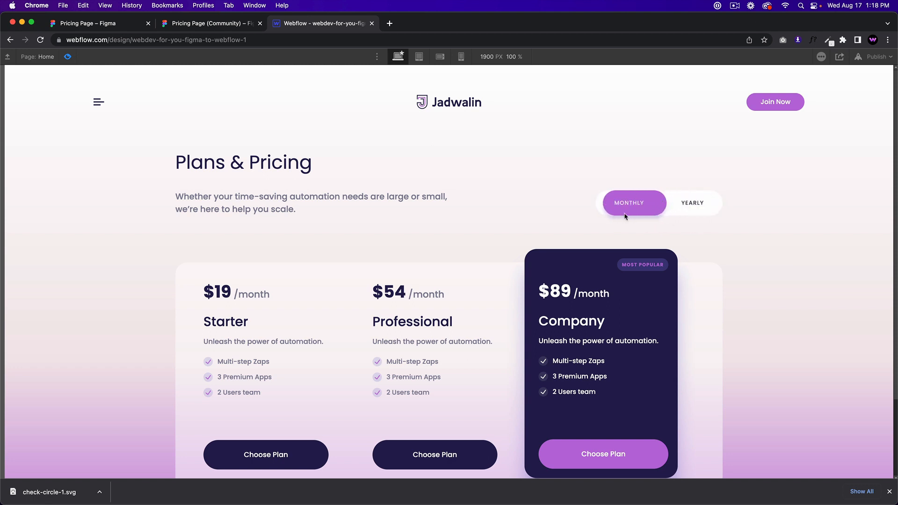
{"action": "left_click", "coordinate": [624, 216]}
{"action": "left_click", "coordinate": [663, 213]}
{"action": "left_click", "coordinate": [631, 213]}
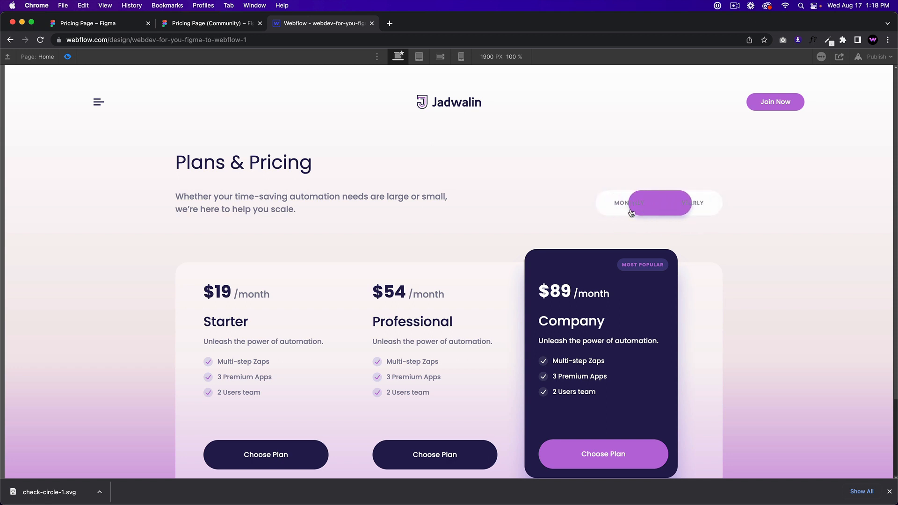
{"action": "left_click", "coordinate": [659, 212]}
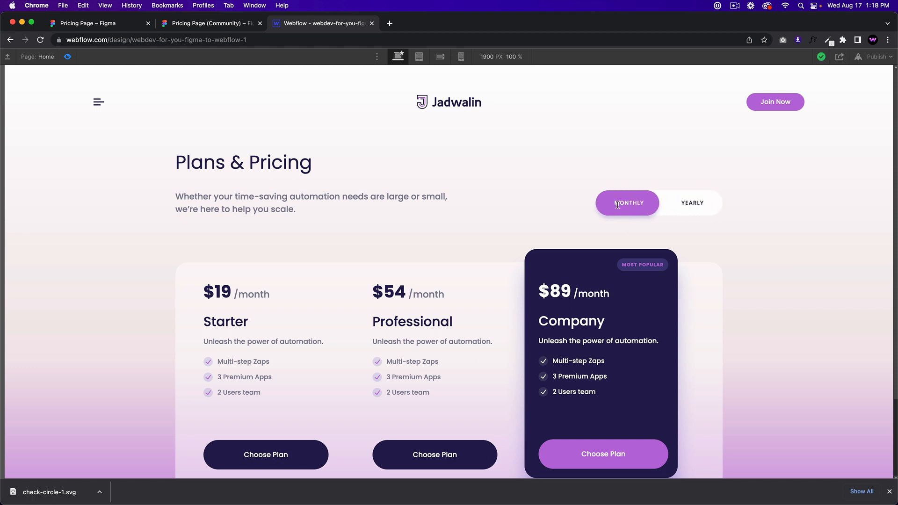
{"action": "left_click", "coordinate": [643, 215]}
{"action": "left_click", "coordinate": [671, 215]}
{"action": "left_click", "coordinate": [683, 216]}
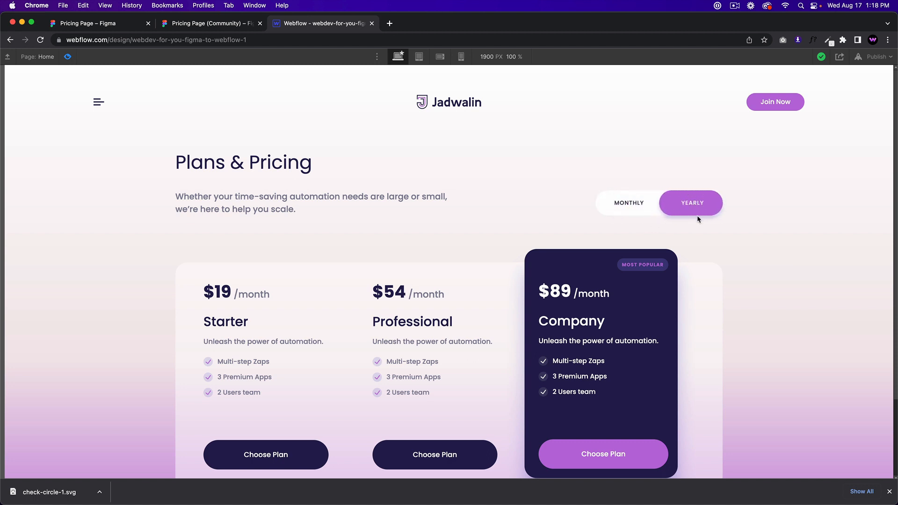
{"action": "left_click", "coordinate": [630, 203]}
Step: Exit preview and select the toggle's parent wrapper element
{"action": "left_click", "coordinate": [67, 56]}
{"action": "left_click", "coordinate": [67, 57]}
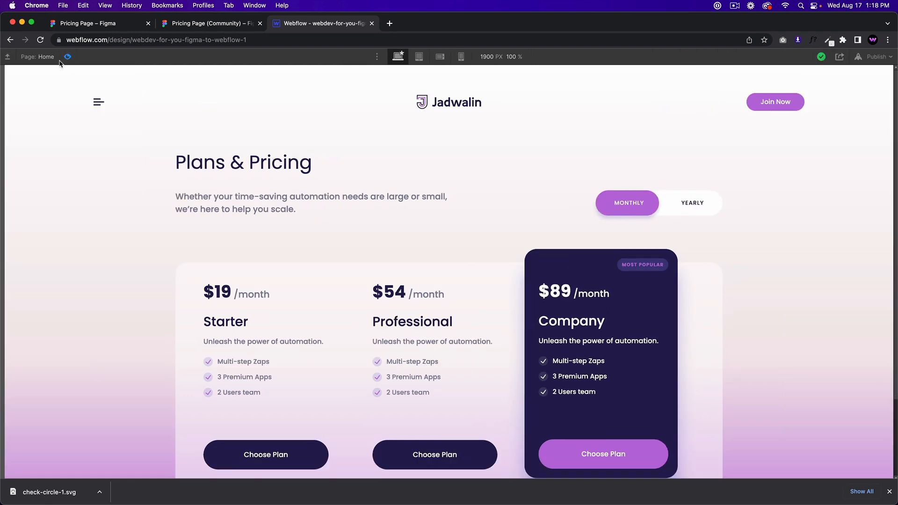
{"action": "left_click", "coordinate": [65, 58]}
{"action": "key", "text": "Up"}
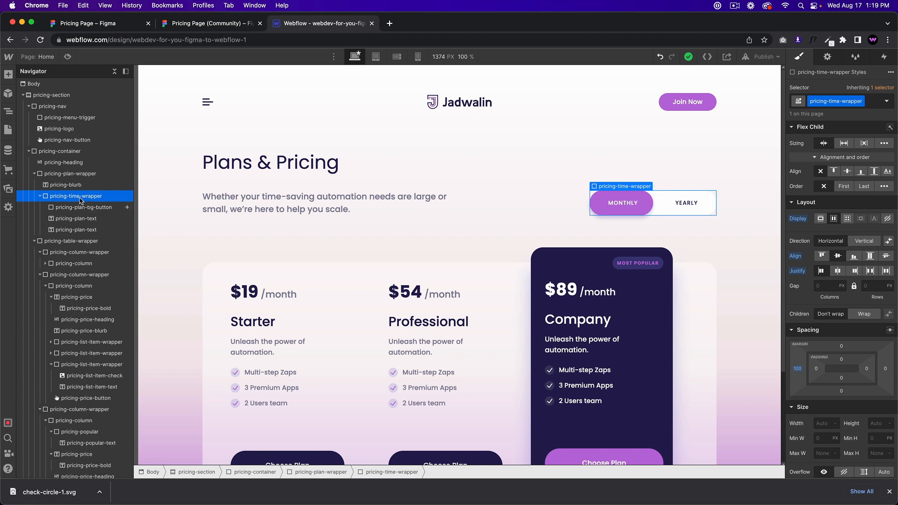
Step: Add a Mouse click (tap) trigger to the wrapper whose 1st click starts 'pricing time first click'
{"action": "left_click", "coordinate": [882, 57]}
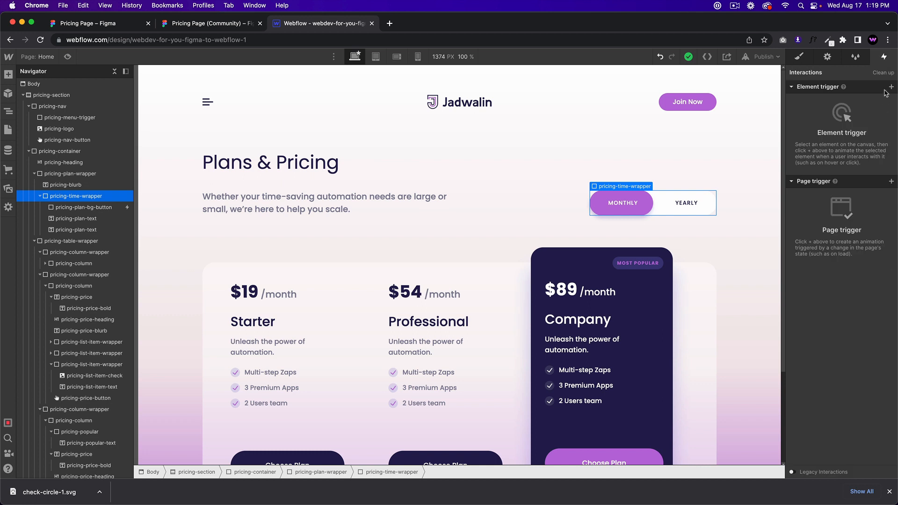
{"action": "left_click", "coordinate": [891, 86]}
{"action": "left_click", "coordinate": [841, 102]}
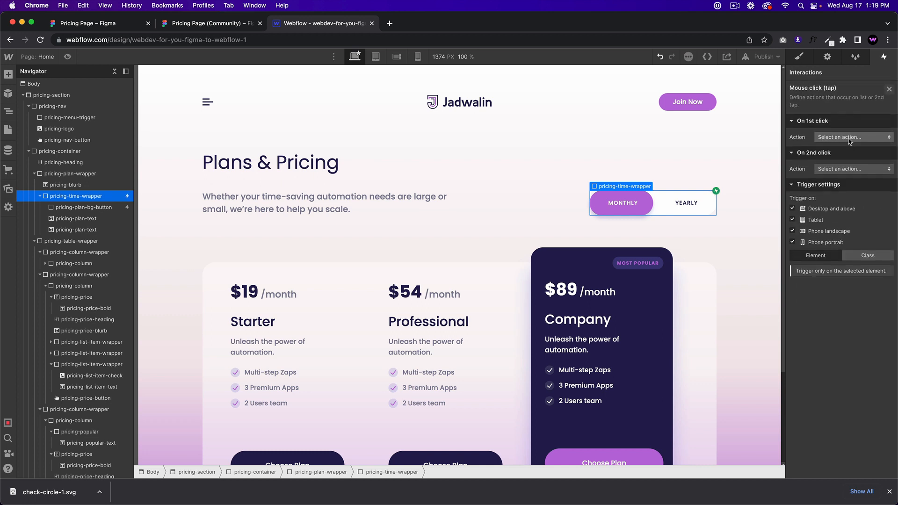
{"action": "left_click", "coordinate": [846, 137]}
{"action": "left_click", "coordinate": [844, 178]}
{"action": "left_click", "coordinate": [839, 165]}
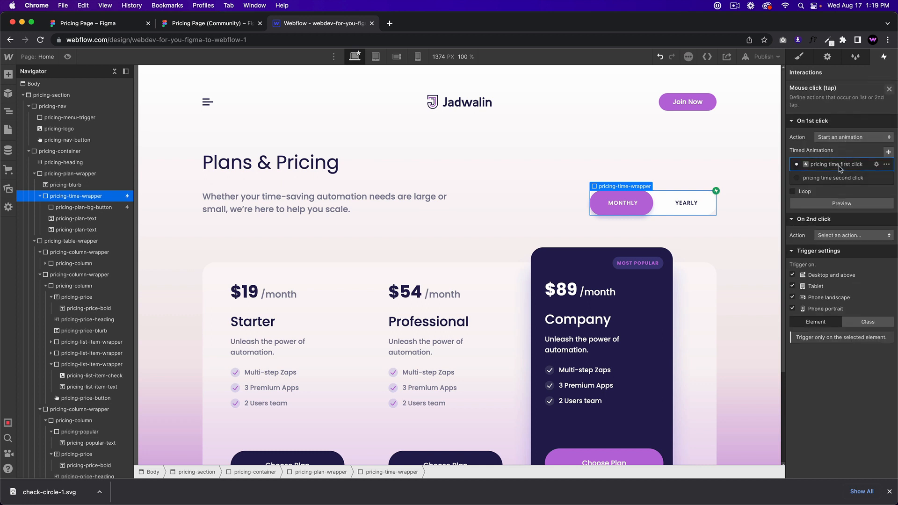
Step: Make the 2nd click start 'pricing time second click', then preview
{"action": "left_click", "coordinate": [872, 234]}
{"action": "left_click", "coordinate": [856, 244]}
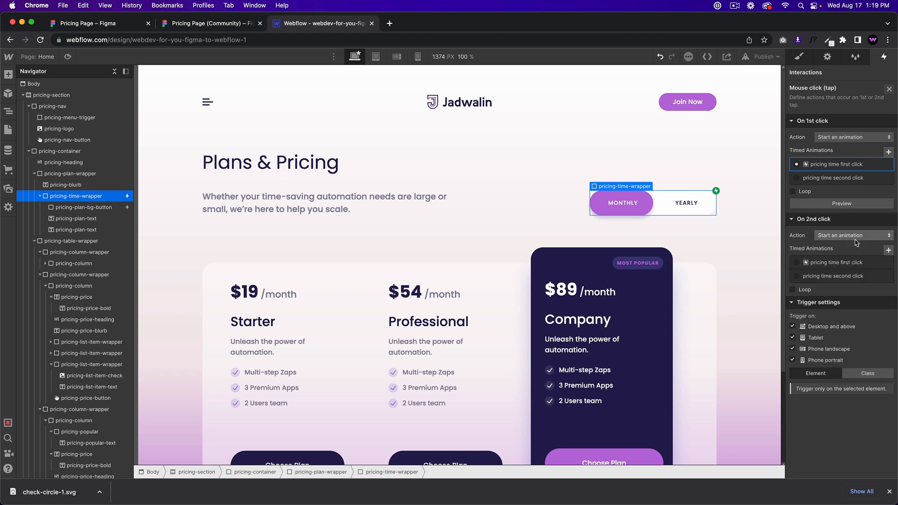
{"action": "left_click", "coordinate": [835, 276]}
{"action": "left_click", "coordinate": [68, 56]}
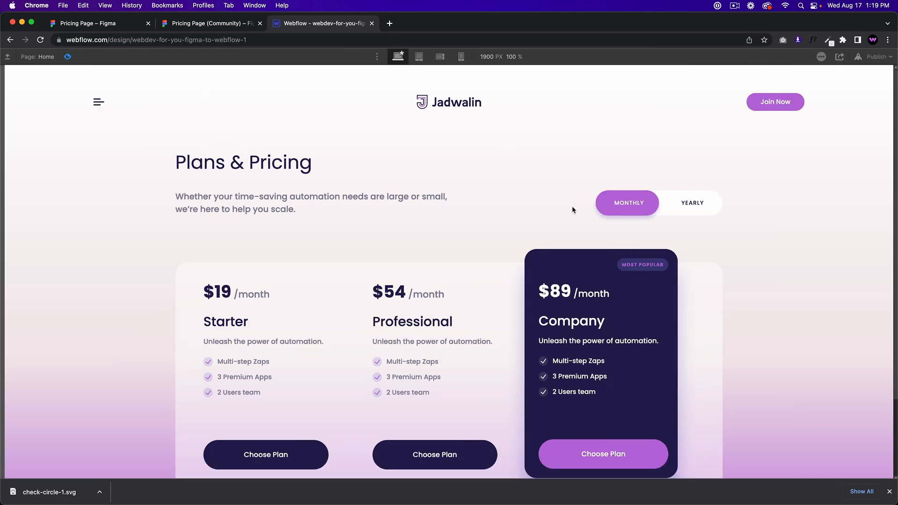
Step: Close the Mouse click (tap) trigger settings and re-enter preview
{"action": "left_click", "coordinate": [68, 57]}
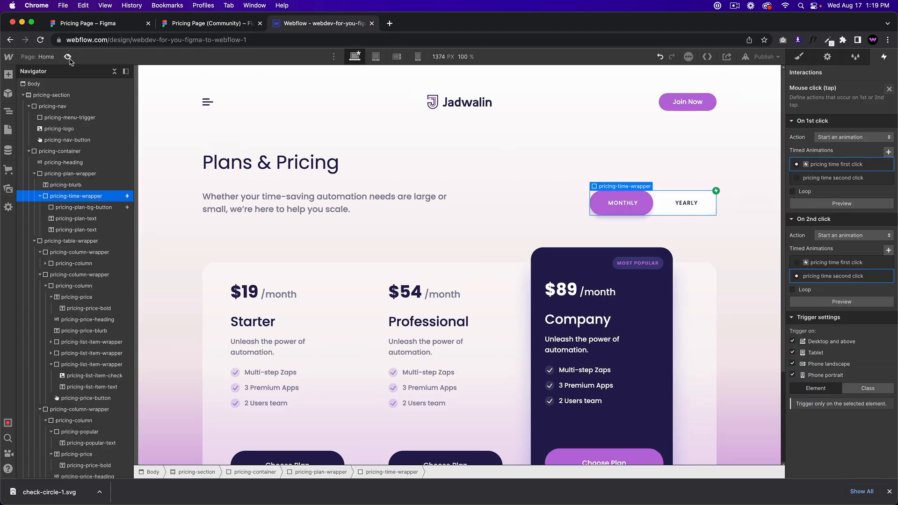
{"action": "left_click", "coordinate": [889, 89]}
{"action": "left_click", "coordinate": [67, 56]}
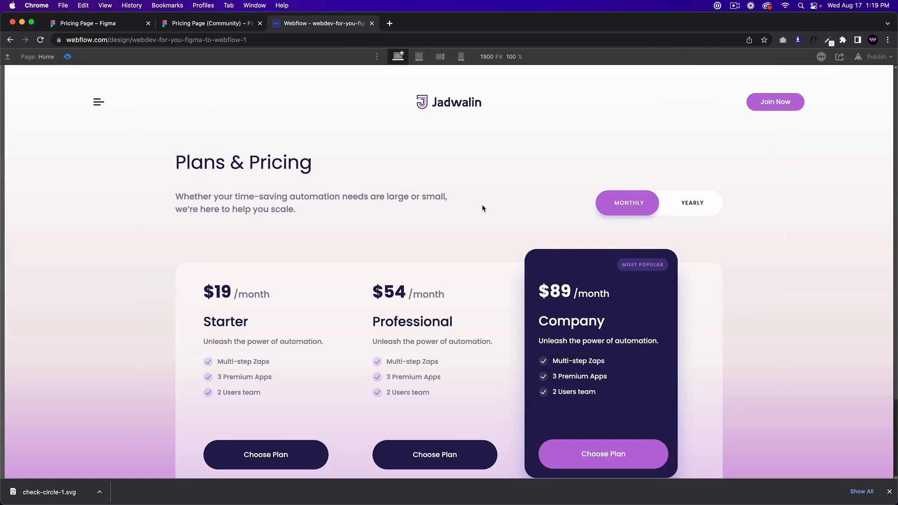
Step: Confirm the toggle flips between Yearly and Monthly while scrolling through the preview
{"action": "left_click", "coordinate": [613, 213]}
{"action": "left_click", "coordinate": [649, 216]}
{"action": "left_click", "coordinate": [684, 215]}
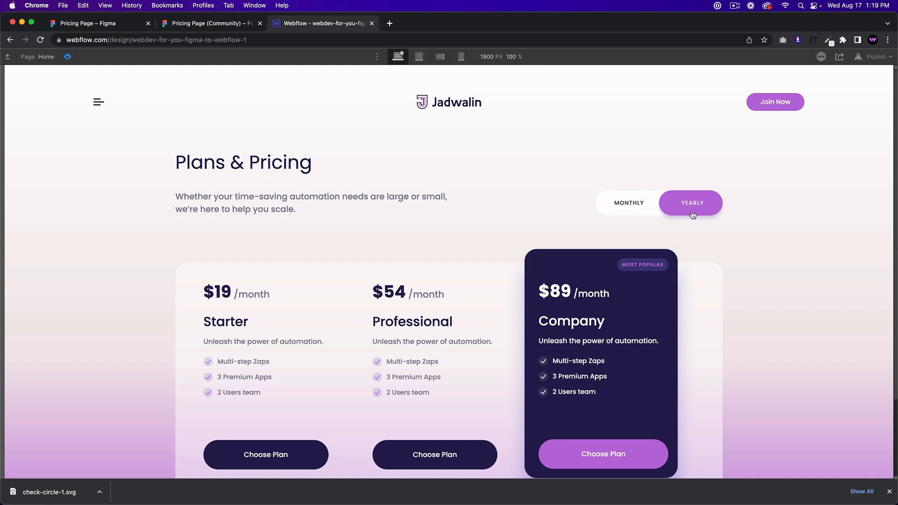
{"action": "left_click", "coordinate": [643, 215]}
{"action": "scroll", "coordinate": [312, 260], "scroll_direction": "down", "scroll_amount": 3}
{"action": "scroll", "coordinate": [313, 260], "scroll_direction": "up", "scroll_amount": 3}
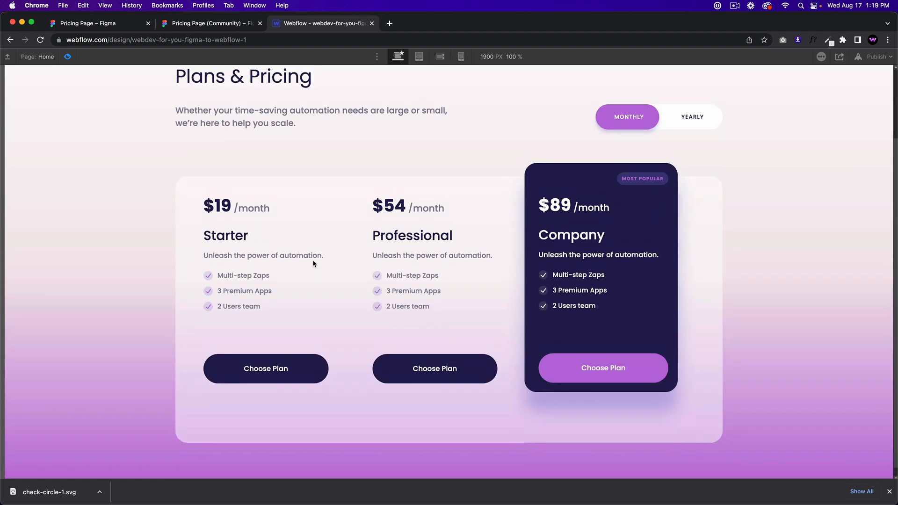
{"action": "scroll", "coordinate": [313, 264], "scroll_direction": "up", "scroll_amount": 1}
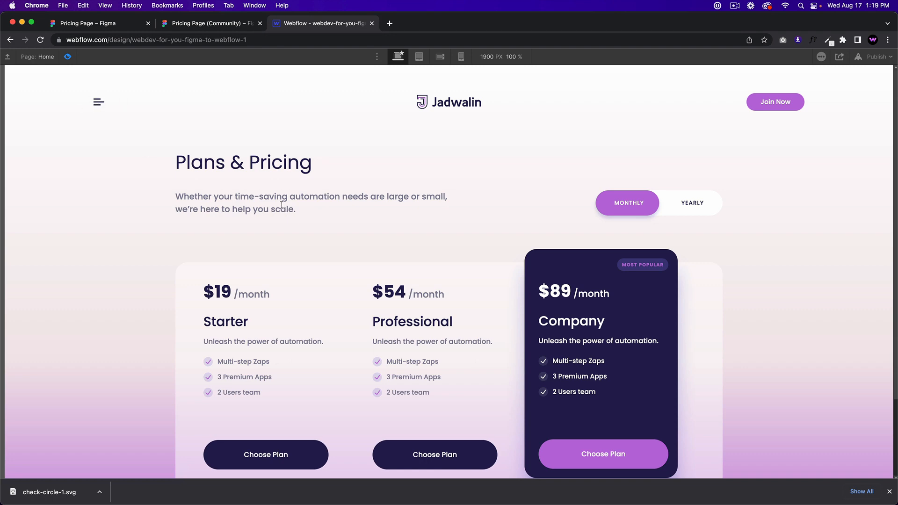
{"action": "scroll", "coordinate": [301, 194], "scroll_direction": "down", "scroll_amount": 2}
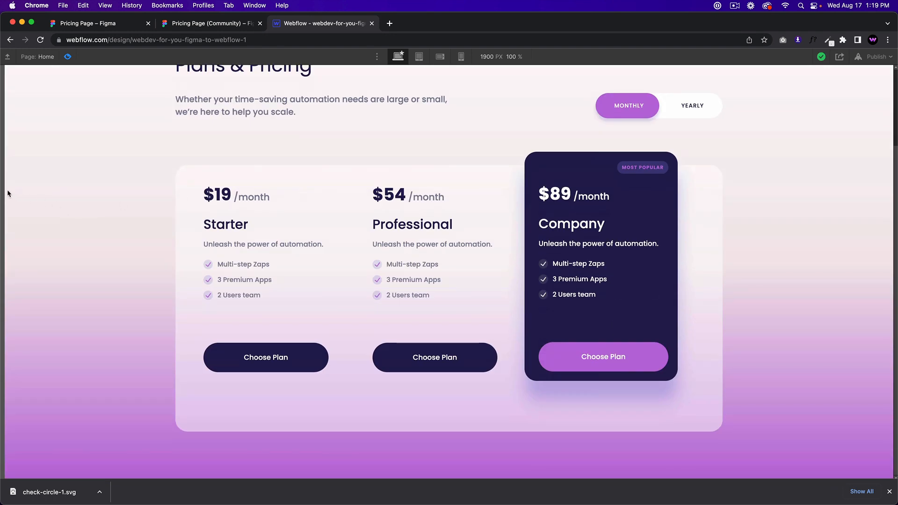
{"action": "mouse_move", "coordinate": [7, 189]}
{"action": "left_mouse_down"}
{"action": "mouse_move", "coordinate": [253, 186]}
{"action": "mouse_move", "coordinate": [152, 181]}
{"action": "mouse_move", "coordinate": [225, 178]}
{"action": "mouse_move", "coordinate": [2, 178]}
{"action": "left_mouse_up"}
Step: Compare the preview against the Figma pricing design, then exit preview in Webflow
{"action": "left_click", "coordinate": [216, 24]}
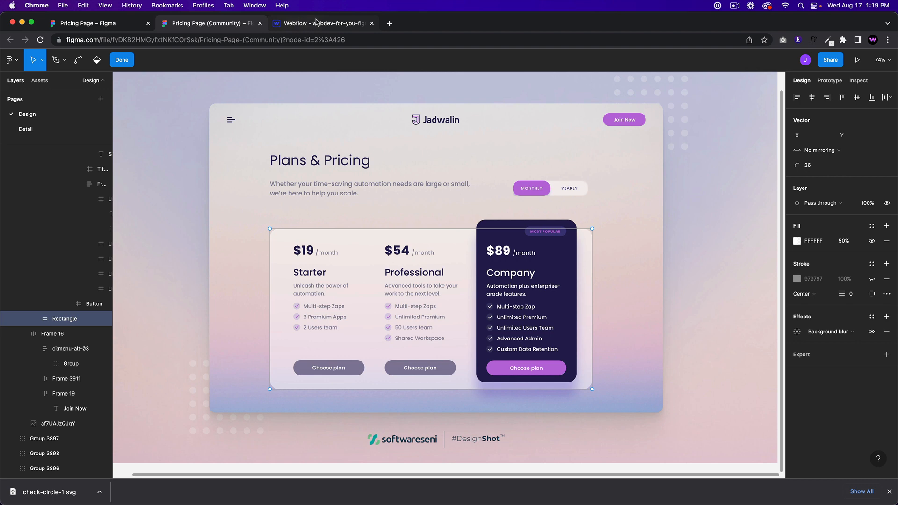
{"action": "left_click", "coordinate": [317, 23]}
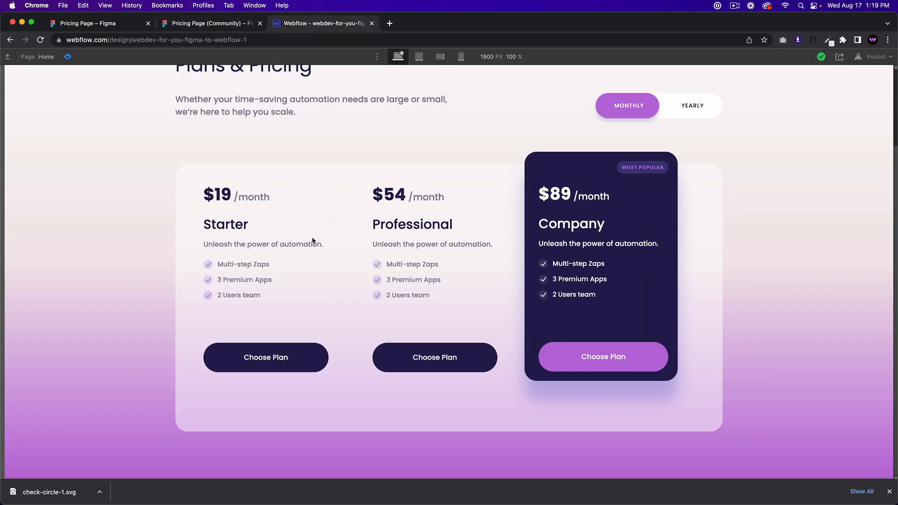
{"action": "left_click", "coordinate": [186, 24]}
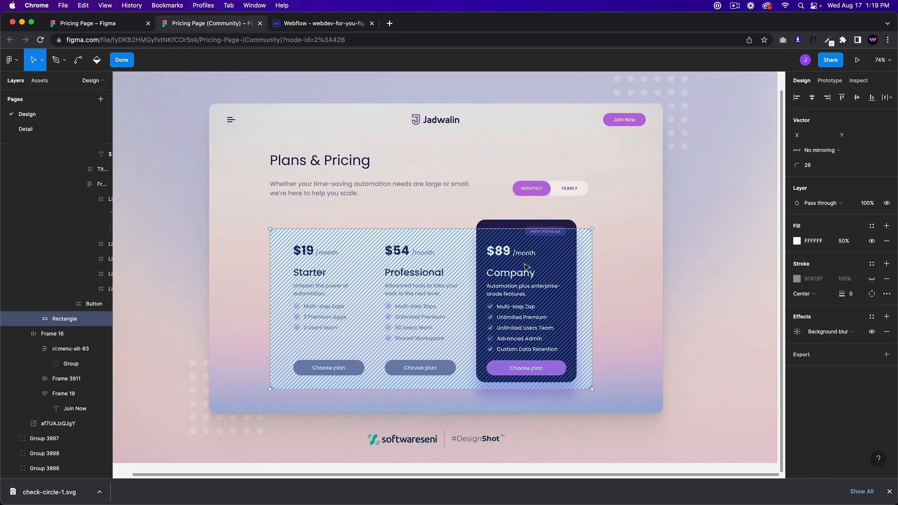
{"action": "left_click", "coordinate": [324, 21]}
{"action": "left_click", "coordinate": [71, 58]}
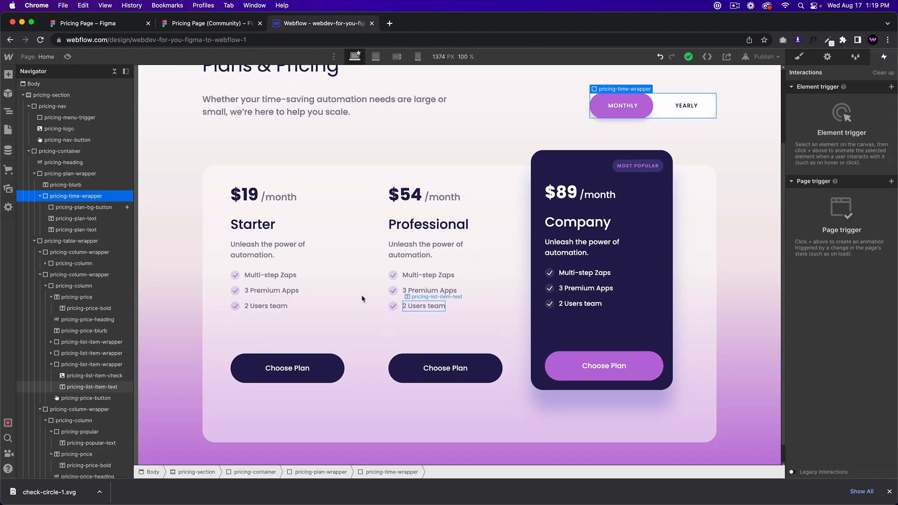
Step: Give the Starter pricing column a 100 px right padding
{"action": "left_click", "coordinate": [365, 299]}
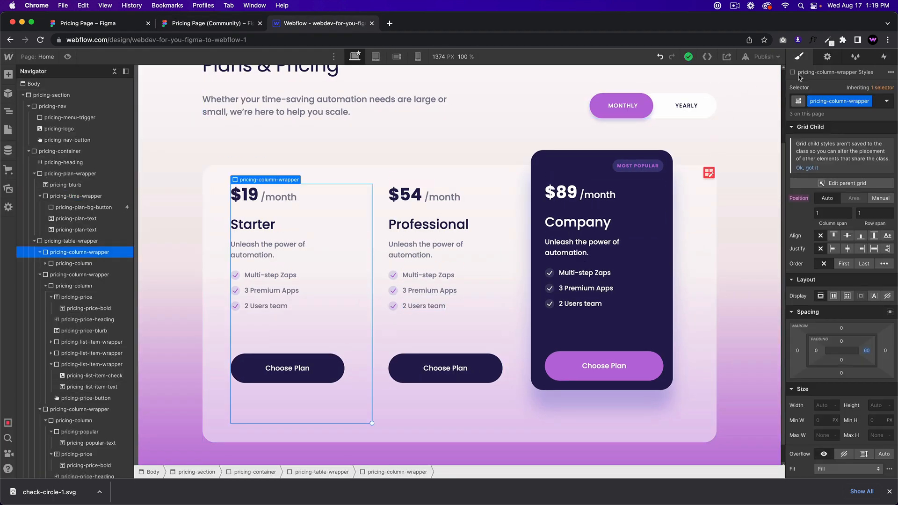
{"action": "left_click_drag", "start_coordinate": [867, 351], "coordinate": [857, 356]}
{"action": "left_click", "coordinate": [866, 350]}
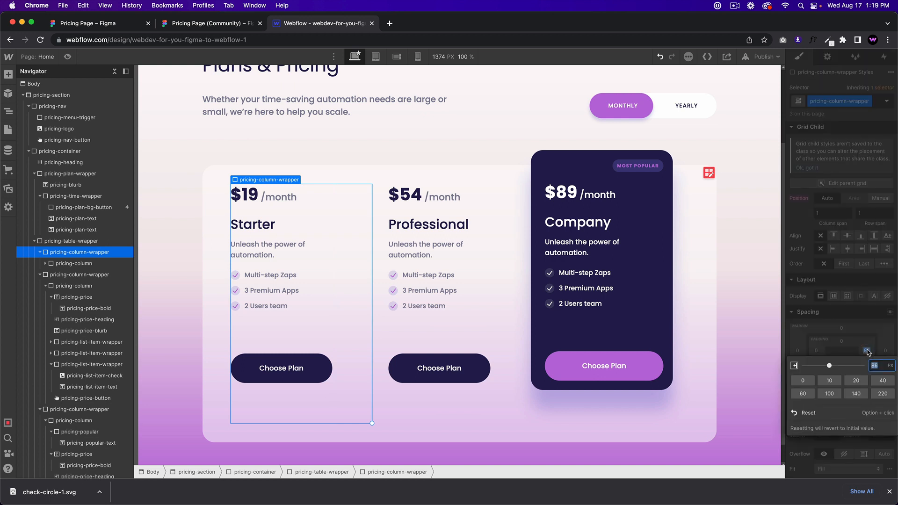
{"action": "type", "text": "100"}
{"action": "key", "text": "Return"}
Step: Try widening the Company card's right padding, then undo the change
{"action": "left_click", "coordinate": [667, 325]}
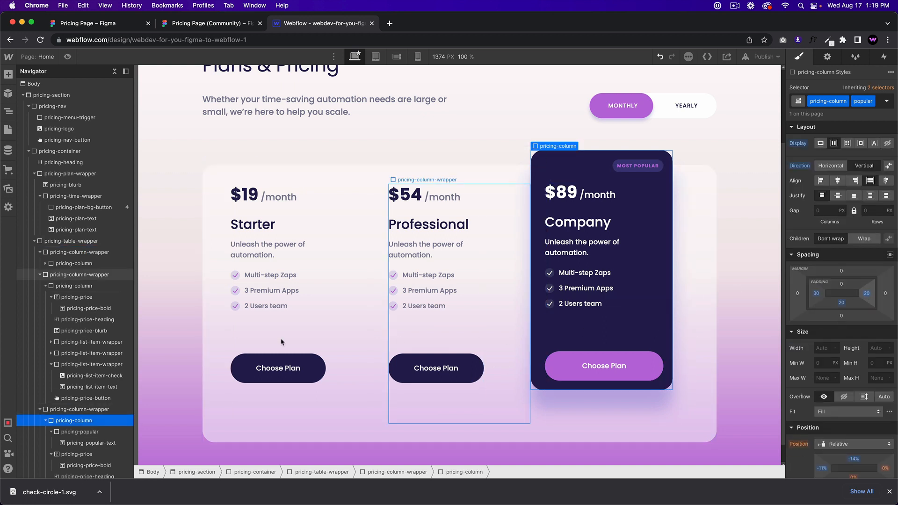
{"action": "left_click", "coordinate": [84, 410]}
{"action": "left_click", "coordinate": [75, 421]}
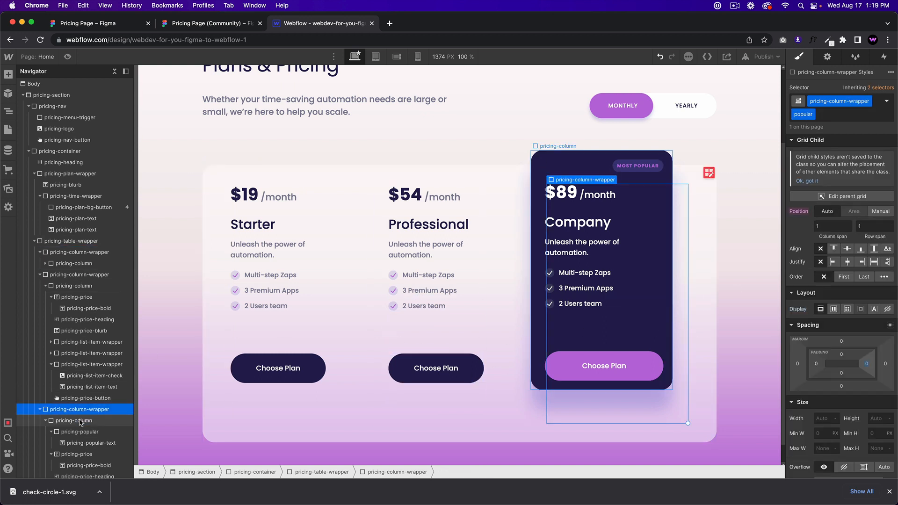
{"action": "left_click_drag", "start_coordinate": [867, 293], "coordinate": [851, 299]}
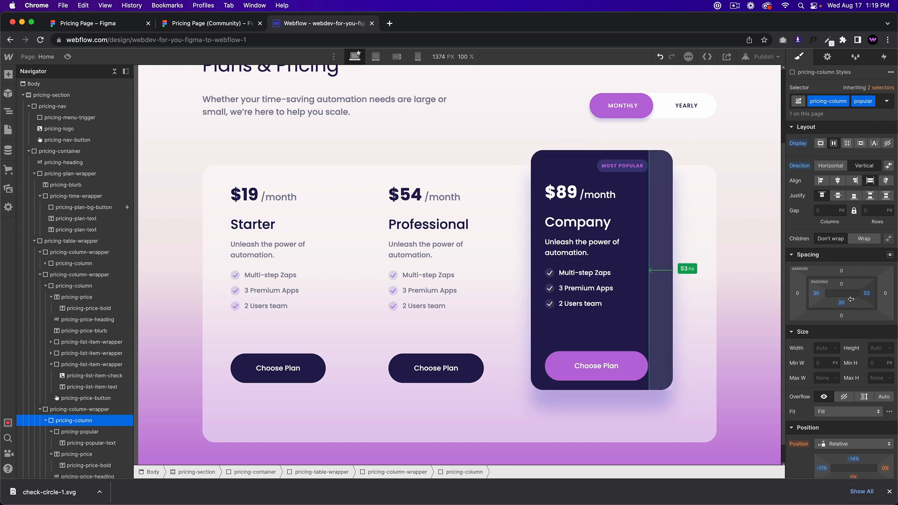
{"action": "key", "text": "super+z"}
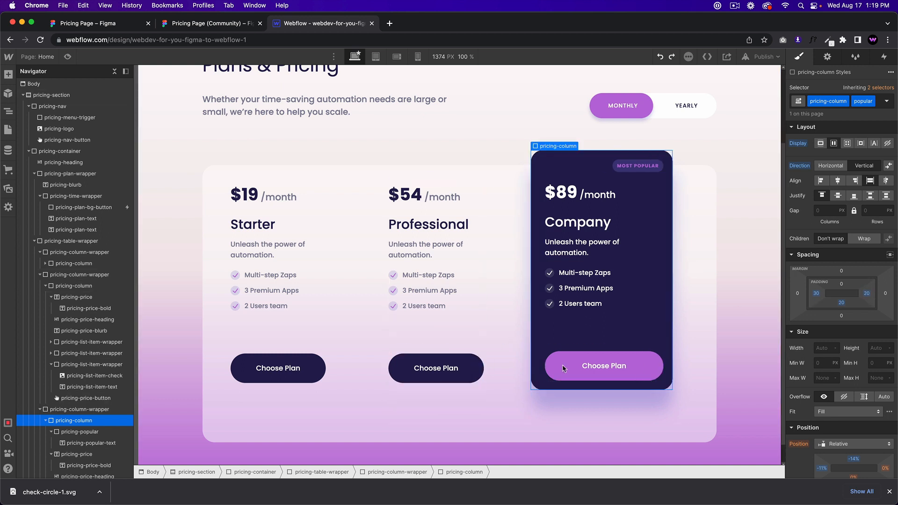
Step: Preview the page and compare the column spacing with the Figma design
{"action": "left_click", "coordinate": [69, 57]}
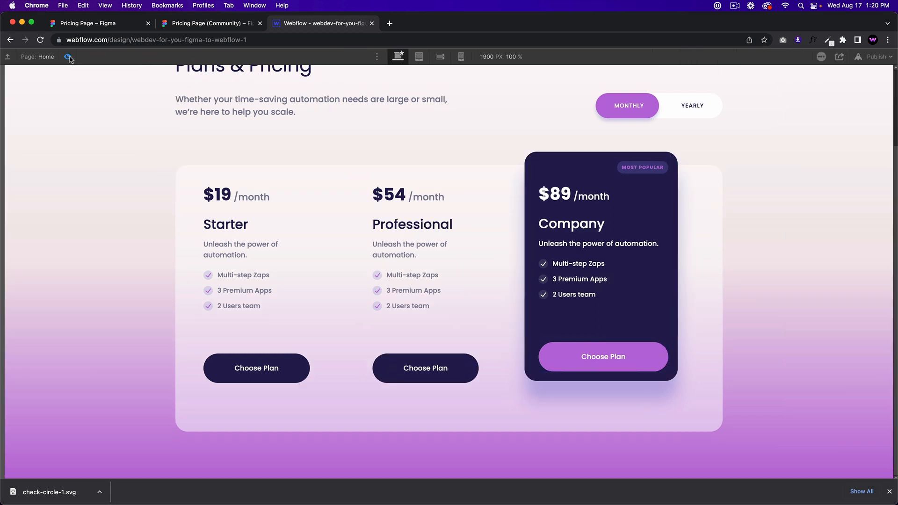
{"action": "left_click", "coordinate": [68, 57]}
{"action": "left_click", "coordinate": [213, 24]}
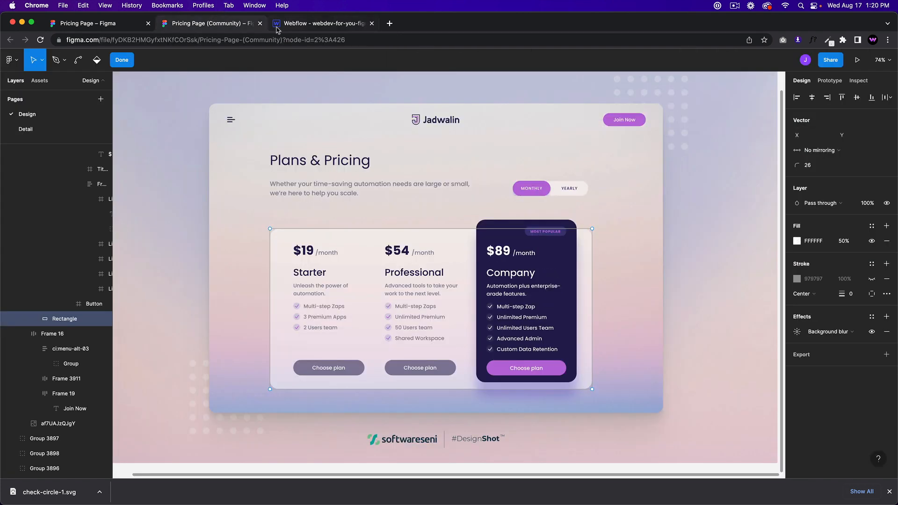
{"action": "left_click", "coordinate": [326, 26]}
Step: Reduce the Company column wrapper's right padding and preview the spacing
{"action": "left_click", "coordinate": [471, 326]}
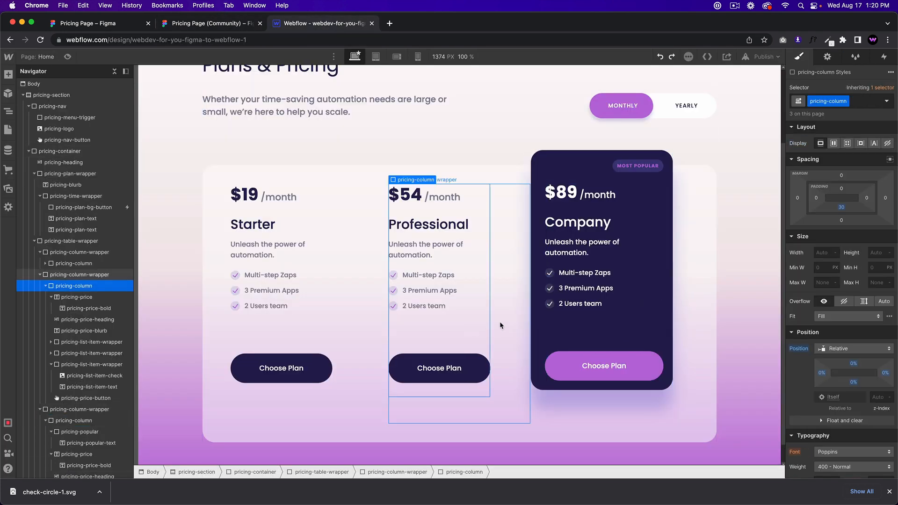
{"action": "left_click", "coordinate": [499, 321]}
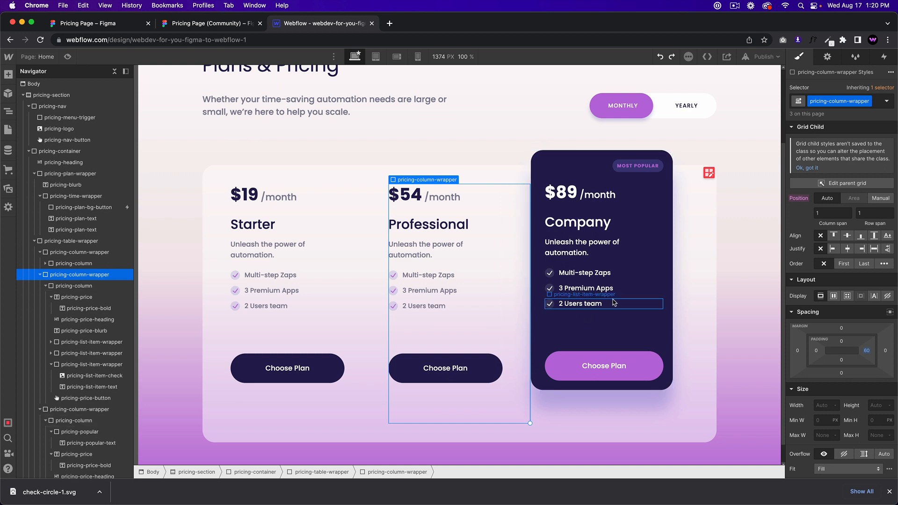
{"action": "left_click", "coordinate": [668, 299]}
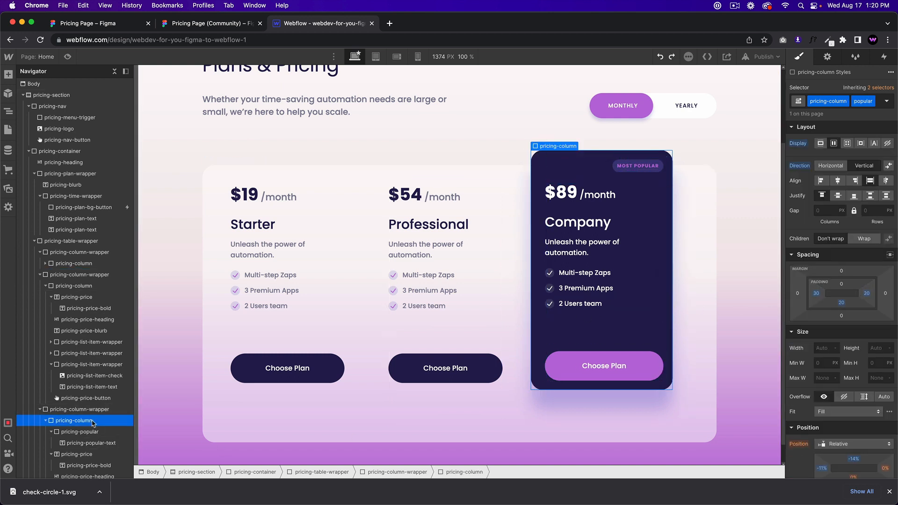
{"action": "left_click", "coordinate": [79, 410]}
{"action": "left_click_drag", "start_coordinate": [867, 364], "coordinate": [860, 362]}
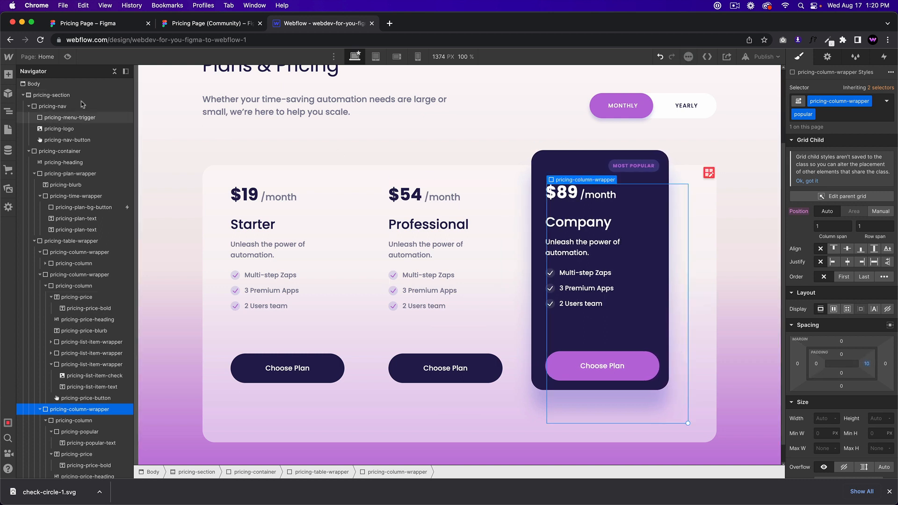
{"action": "left_click", "coordinate": [68, 57]}
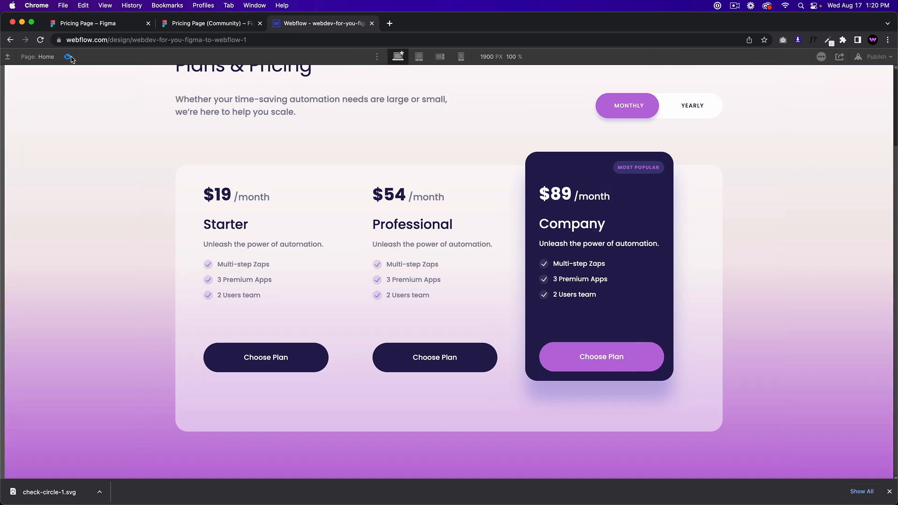
{"action": "left_click", "coordinate": [66, 56]}
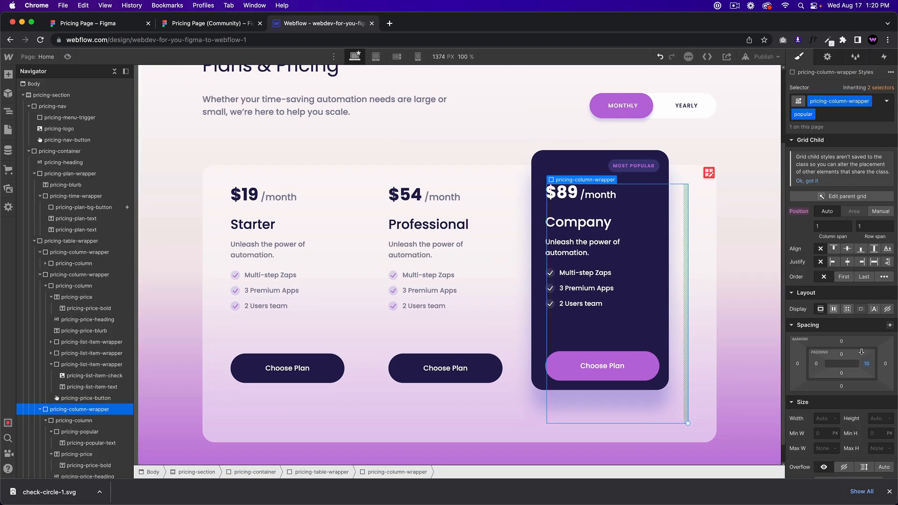
Step: Set the pricing table grid's column gap to 60 px
{"action": "left_click", "coordinate": [709, 173]}
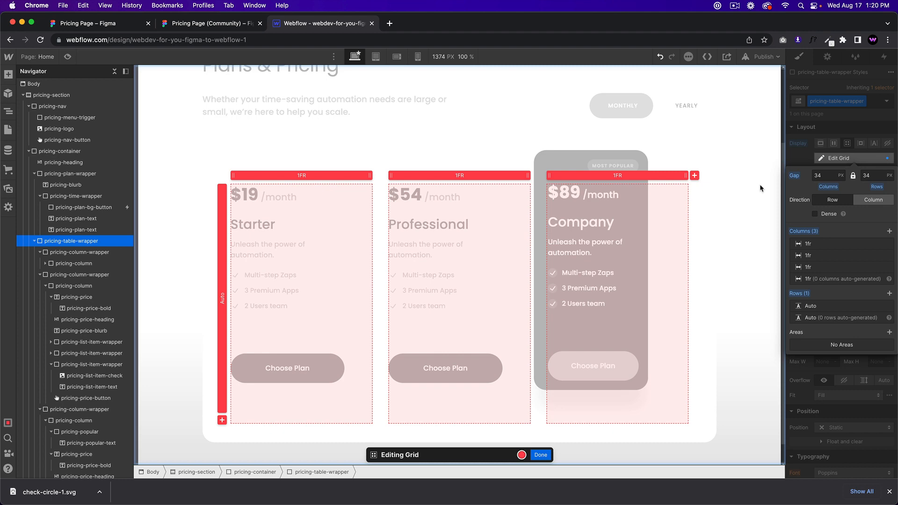
{"action": "left_click", "coordinate": [817, 175]}
{"action": "type", "text": "60"}
{"action": "key", "text": "Return"}
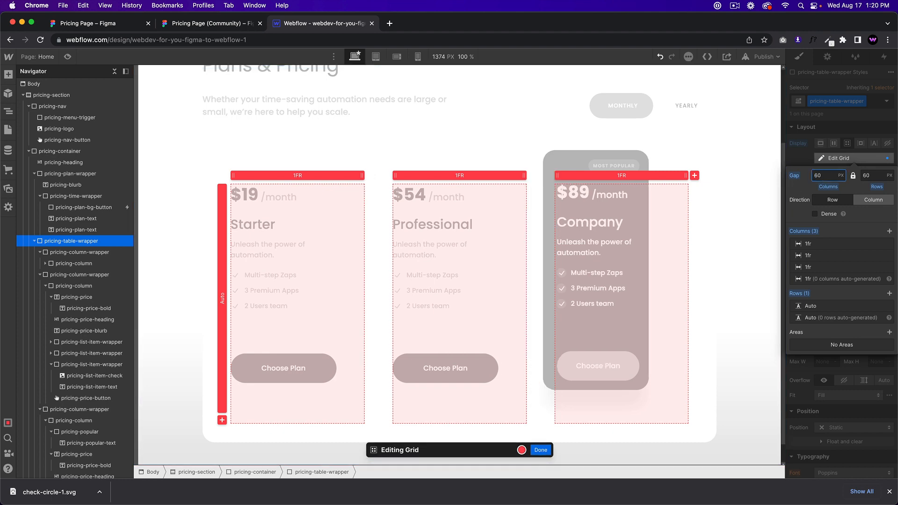
{"action": "left_click", "coordinate": [540, 449]}
Step: Reset the Company column wrapper's right padding to 0 to widen the card
{"action": "left_click", "coordinate": [654, 272]}
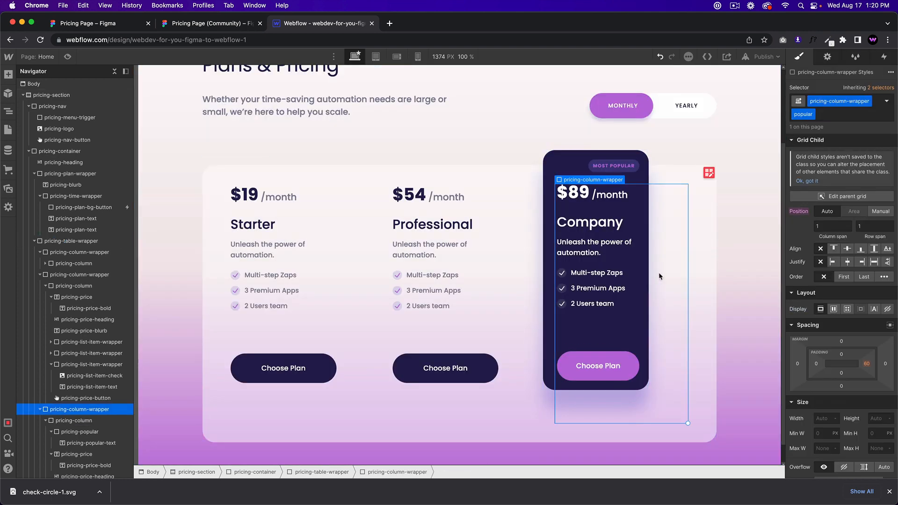
{"action": "left_click", "coordinate": [867, 365]}
{"action": "type", "text": "0"}
{"action": "key", "text": "Return"}
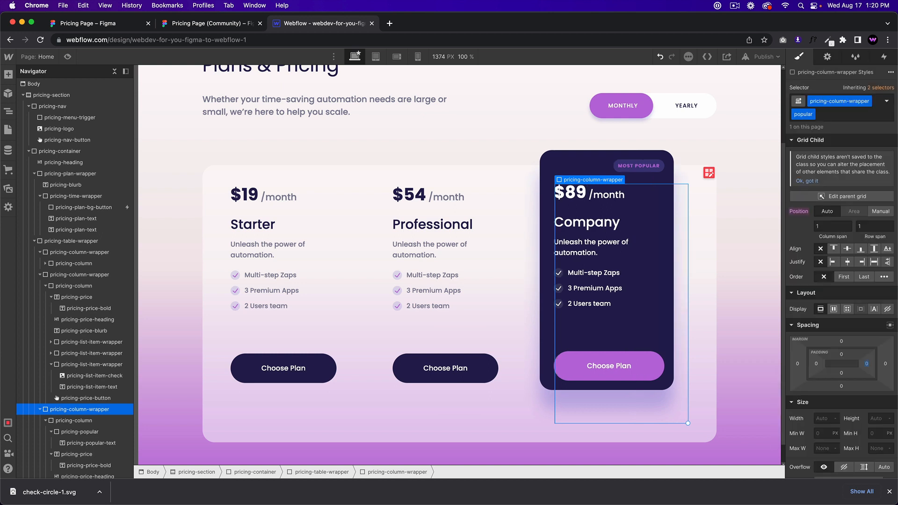
{"action": "left_click", "coordinate": [518, 364]}
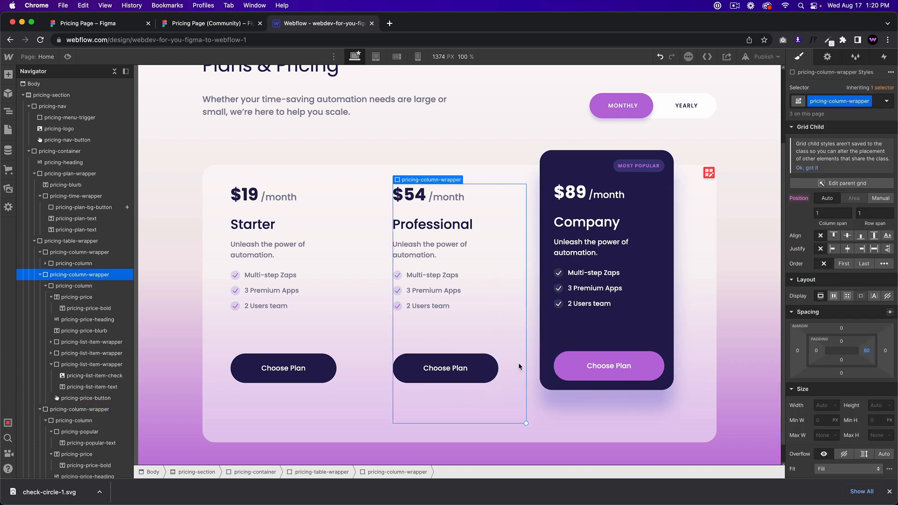
Step: Preview the pricing container, then undo/redo to compare Company card widths, keeping the original width
{"action": "left_click", "coordinate": [287, 109]}
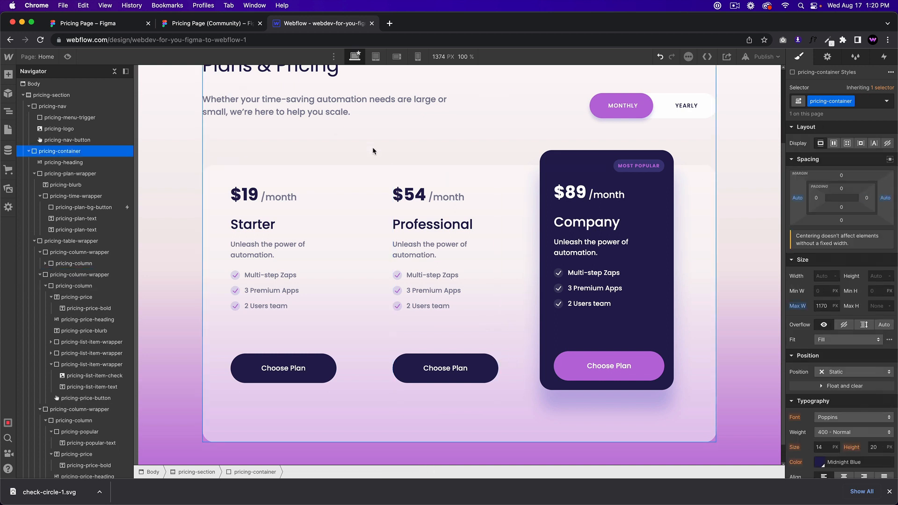
{"action": "left_click", "coordinate": [69, 57]}
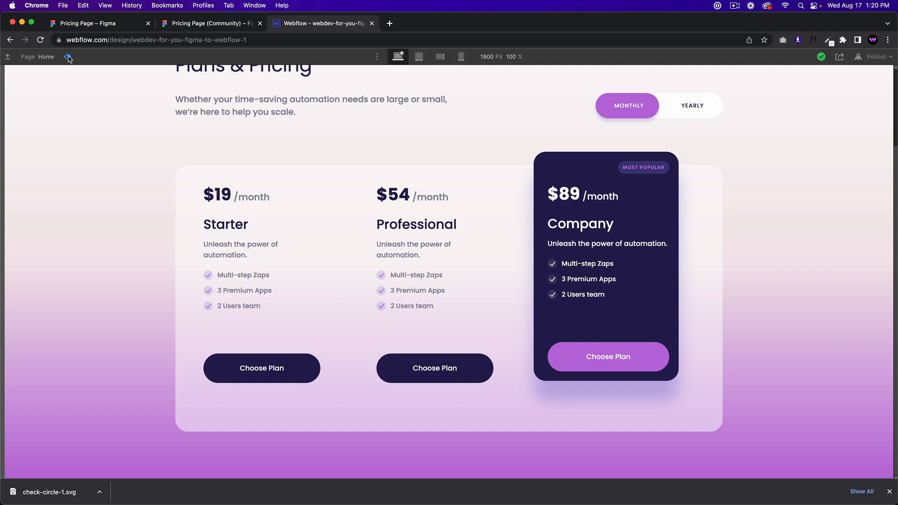
{"action": "left_click", "coordinate": [69, 57]}
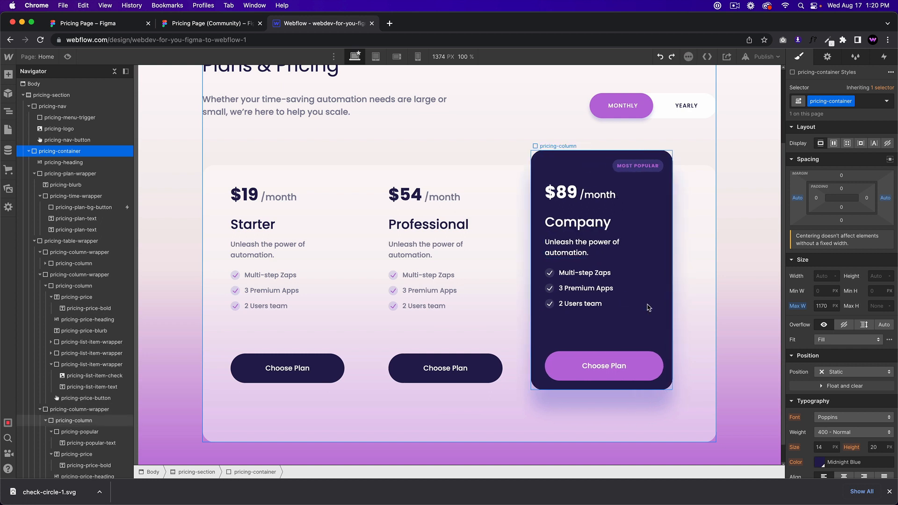
{"action": "left_click", "coordinate": [671, 57]}
{"action": "left_click", "coordinate": [672, 58]}
{"action": "left_click", "coordinate": [659, 58]}
{"action": "left_click", "coordinate": [659, 58]}
{"action": "left_click", "coordinate": [672, 57]}
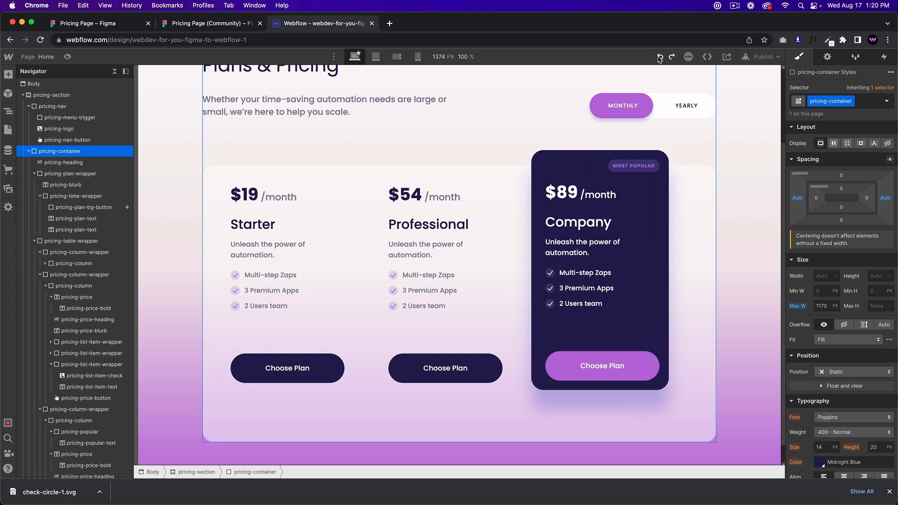
{"action": "left_click", "coordinate": [659, 58]}
Step: Review the final page in preview, then publish the site to its webflow.io domain
{"action": "left_click", "coordinate": [68, 56]}
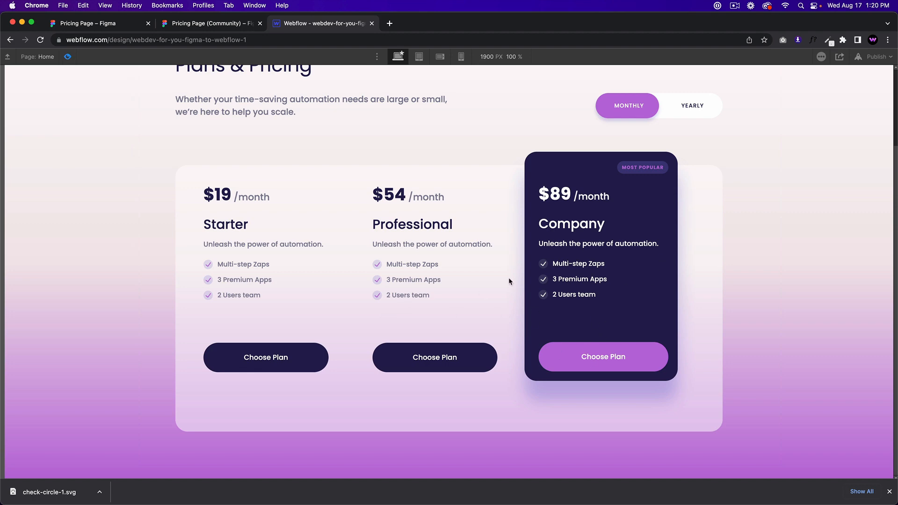
{"action": "scroll", "coordinate": [593, 413], "scroll_direction": "up", "scroll_amount": 2}
{"action": "scroll", "coordinate": [593, 414], "scroll_direction": "up", "scroll_amount": 1}
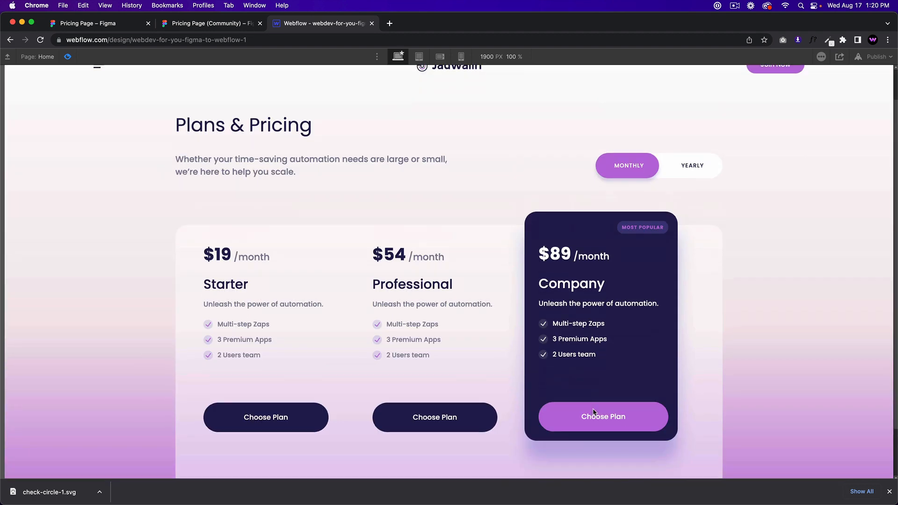
{"action": "scroll", "coordinate": [594, 409], "scroll_direction": "down", "scroll_amount": 2}
{"action": "scroll", "coordinate": [594, 406], "scroll_direction": "up", "scroll_amount": 3}
{"action": "left_click", "coordinate": [67, 56]}
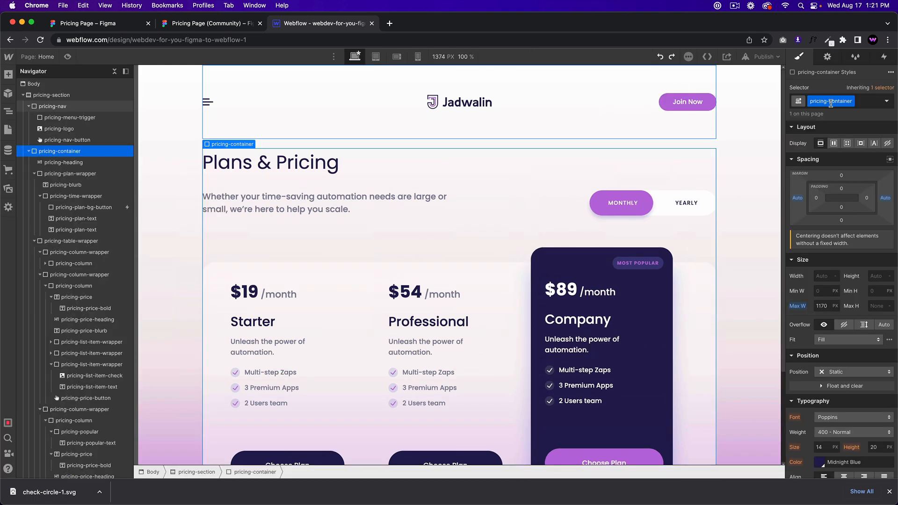
{"action": "left_click", "coordinate": [748, 56]}
{"action": "left_click", "coordinate": [734, 171]}
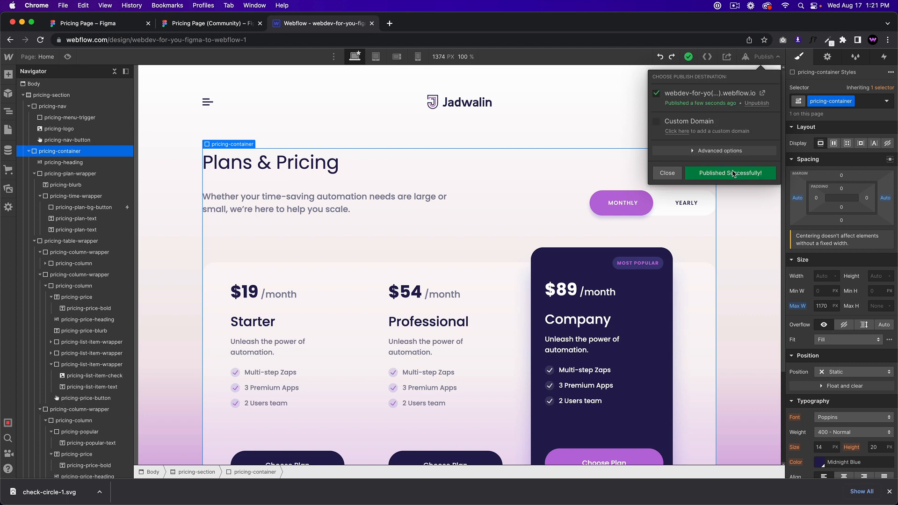
Step: Open the published webflow.io site in a new tab and scroll through the pricing page
{"action": "left_click", "coordinate": [761, 93]}
{"action": "scroll", "coordinate": [734, 229], "scroll_direction": "down", "scroll_amount": 2}
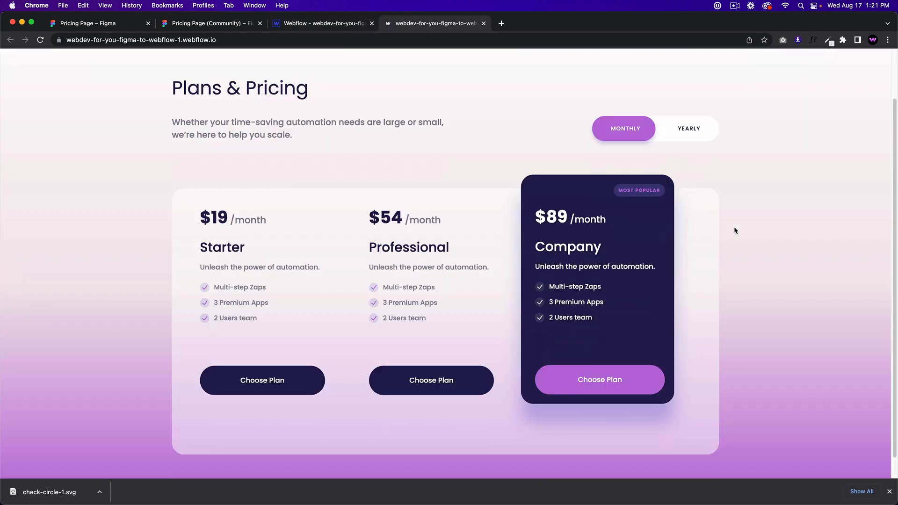
{"action": "scroll", "coordinate": [734, 227], "scroll_direction": "up", "scroll_amount": 2}
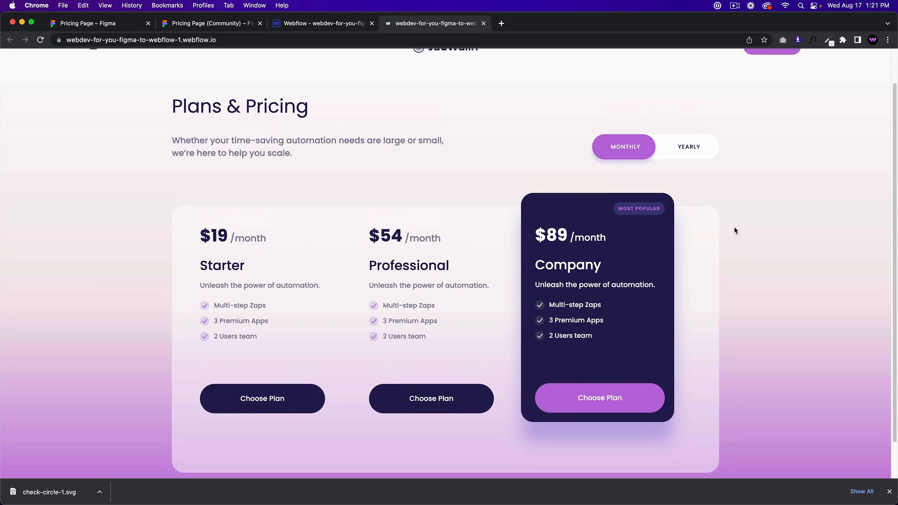
{"action": "scroll", "coordinate": [734, 227], "scroll_direction": "down", "scroll_amount": 3}
{"action": "scroll", "coordinate": [734, 226], "scroll_direction": "up", "scroll_amount": 3}
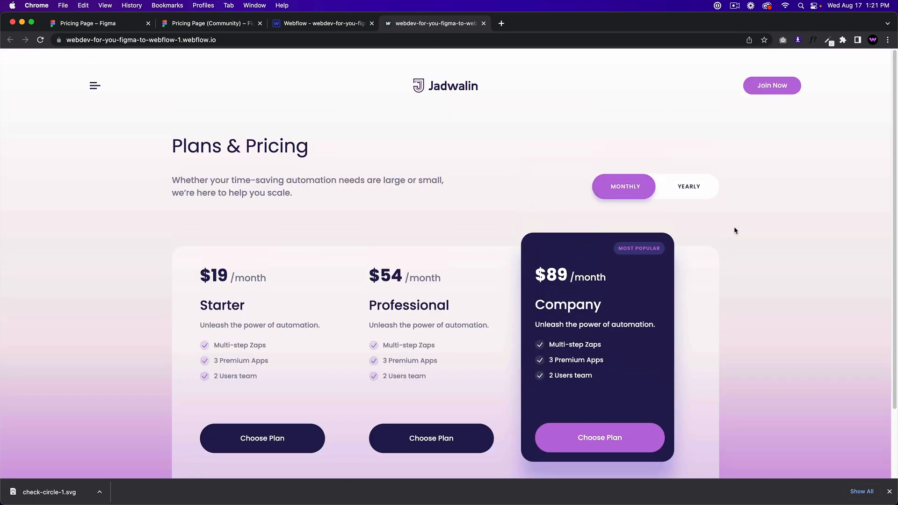
Step: Compare the live page with the Figma design and dismiss the download notice
{"action": "left_click", "coordinate": [209, 28]}
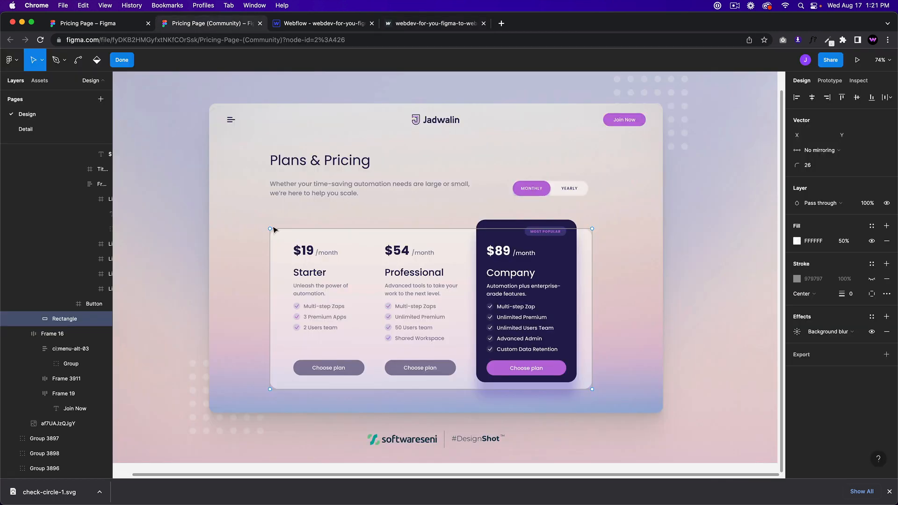
{"action": "left_click", "coordinate": [435, 24]}
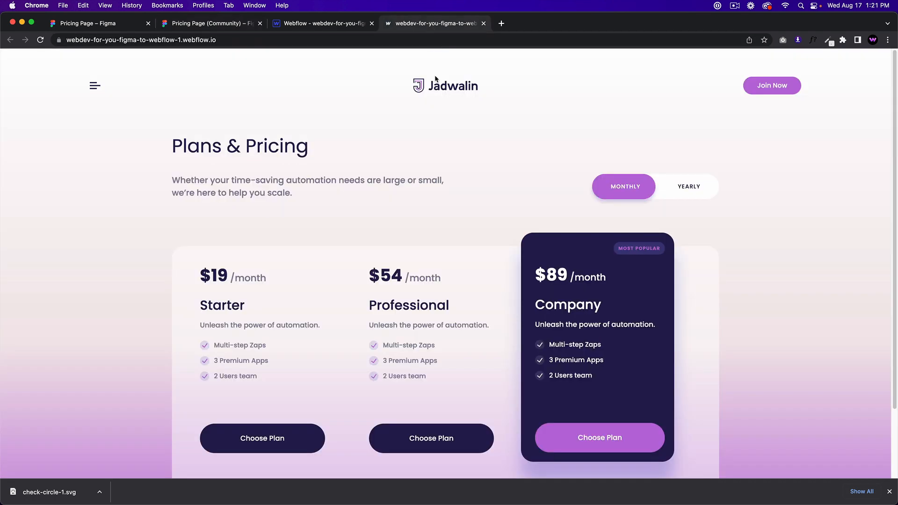
{"action": "scroll", "coordinate": [515, 184], "scroll_direction": "down", "scroll_amount": 2}
{"action": "scroll", "coordinate": [554, 191], "scroll_direction": "up", "scroll_amount": 2}
{"action": "left_click", "coordinate": [889, 491]}
{"action": "scroll", "coordinate": [814, 394], "scroll_direction": "down", "scroll_amount": 2}
{"action": "scroll", "coordinate": [813, 395], "scroll_direction": "up", "scroll_amount": 2}
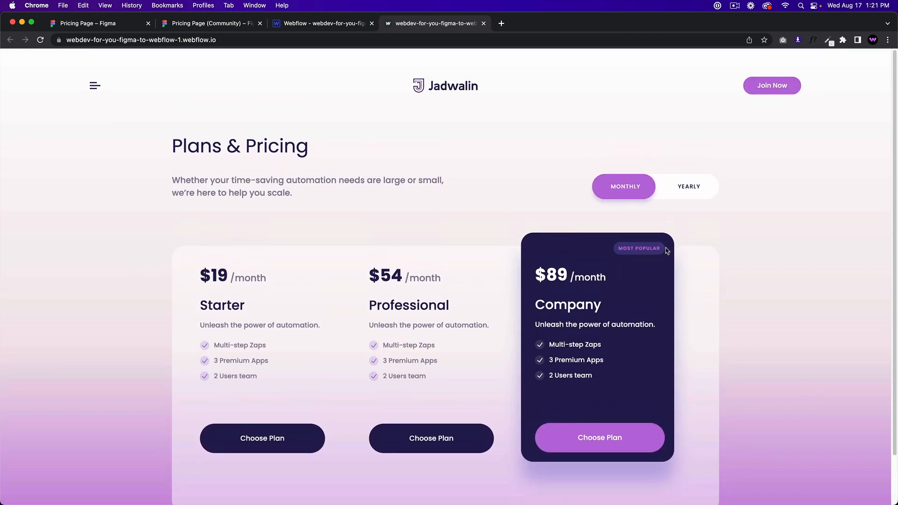
Step: Test the live Monthly/Yearly toggle by switching it back and forth
{"action": "left_click", "coordinate": [647, 196]}
{"action": "left_click", "coordinate": [655, 196]}
{"action": "left_click", "coordinate": [658, 196]}
{"action": "left_click", "coordinate": [658, 196]}
{"action": "scroll", "coordinate": [544, 246], "scroll_direction": "down", "scroll_amount": 2}
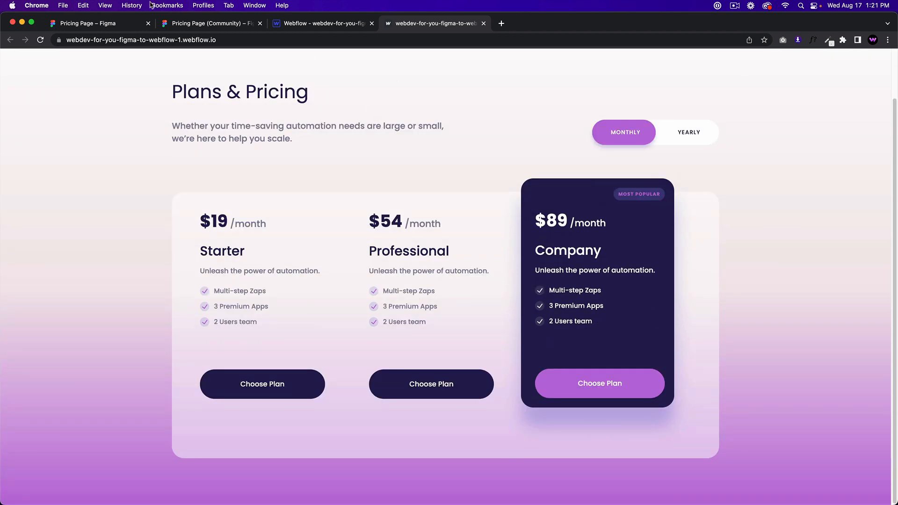
Step: Check the Figma community file, return to the Designer, and collapse pricing-container in the Navigator
{"action": "left_click", "coordinate": [113, 27]}
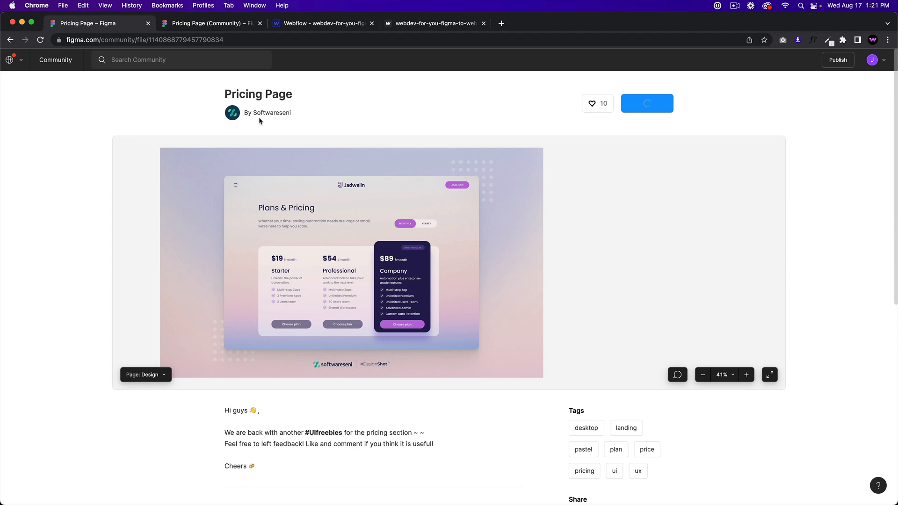
{"action": "scroll", "coordinate": [325, 112], "scroll_direction": "down", "scroll_amount": 5}
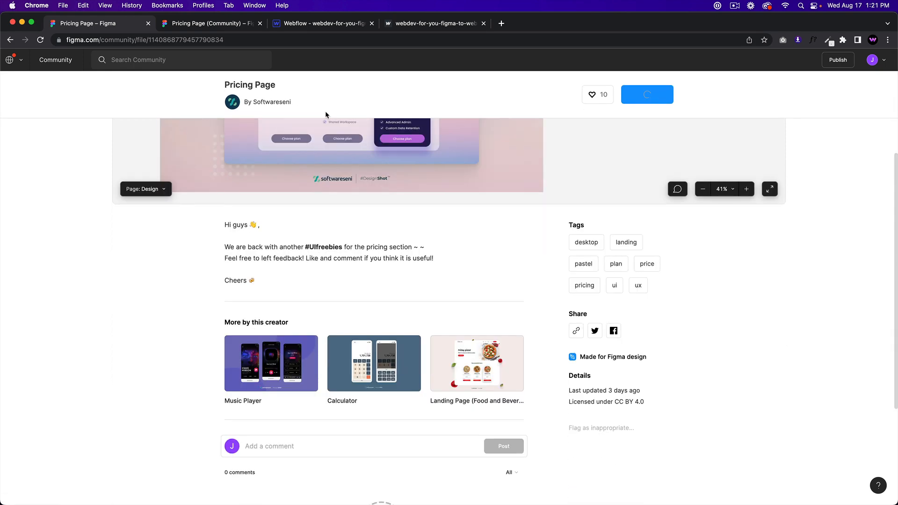
{"action": "scroll", "coordinate": [325, 112], "scroll_direction": "up", "scroll_amount": 5}
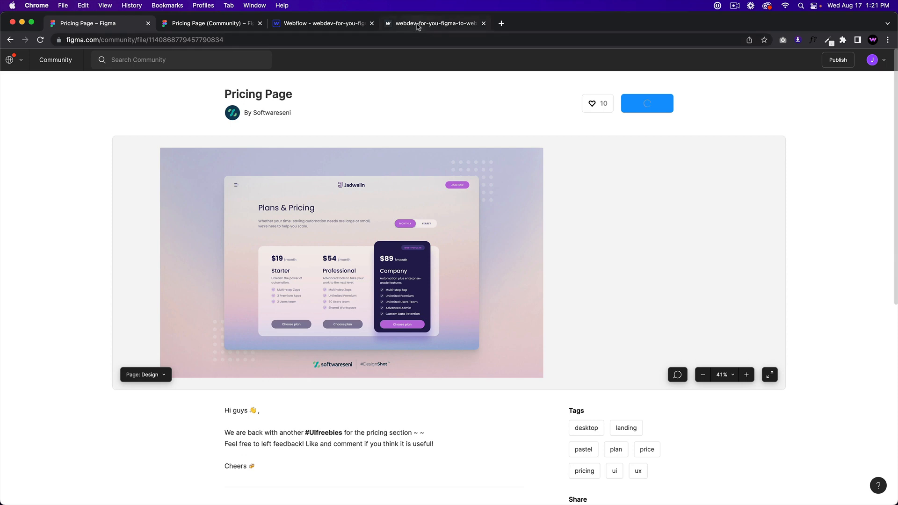
{"action": "left_click", "coordinate": [322, 23]}
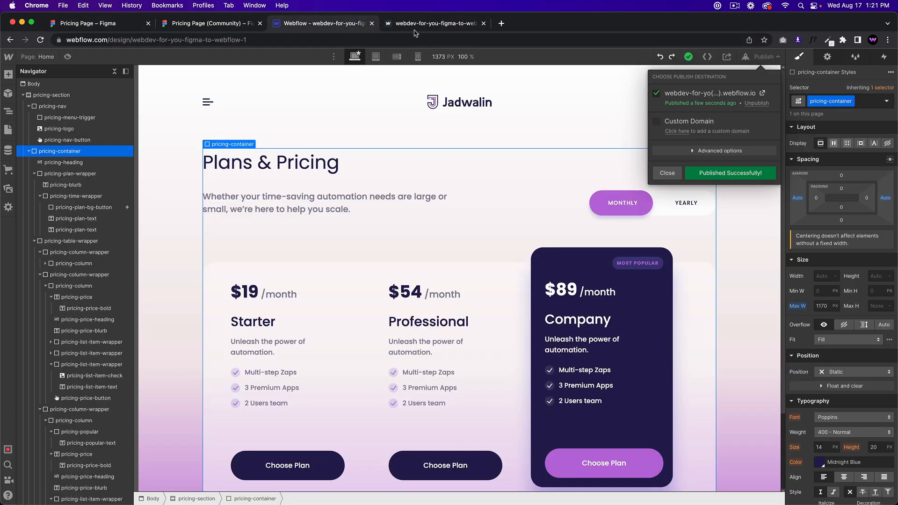
{"action": "left_click", "coordinate": [429, 27]}
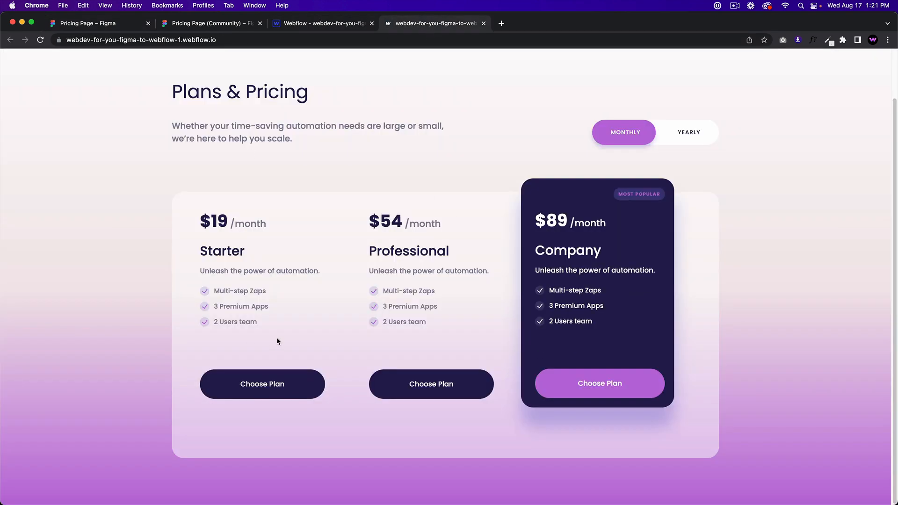
{"action": "left_click", "coordinate": [296, 24]}
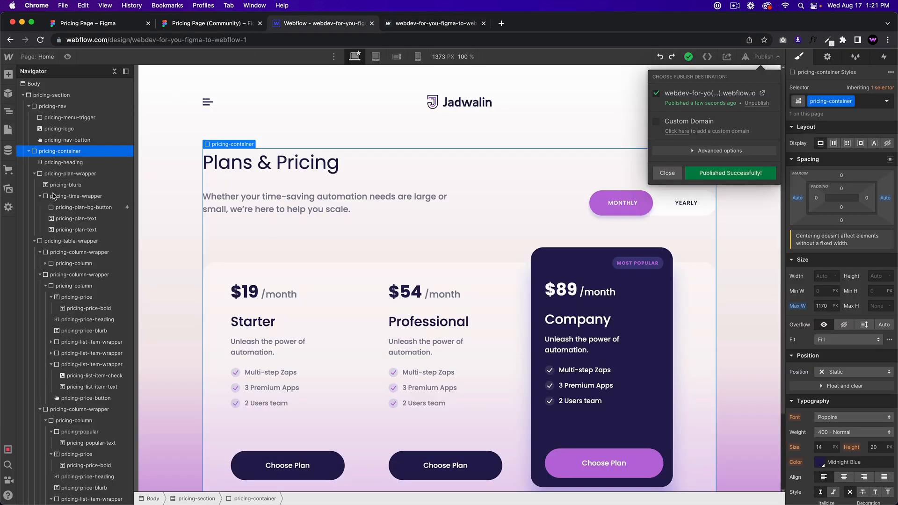
{"action": "left_click", "coordinate": [35, 173]}
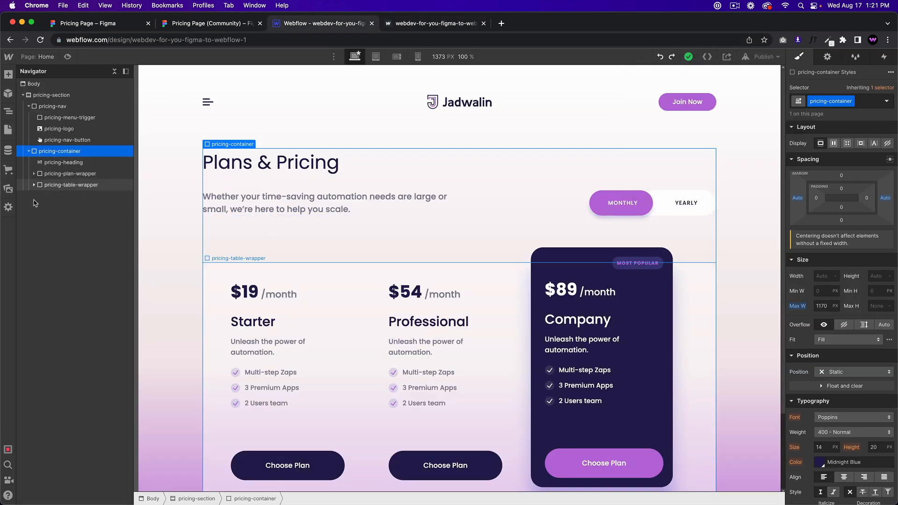
{"action": "left_click", "coordinate": [28, 151]}
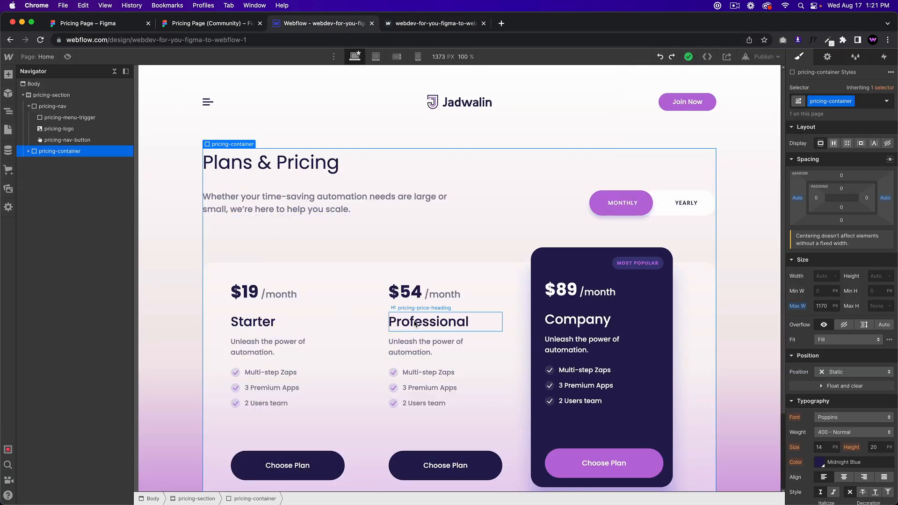